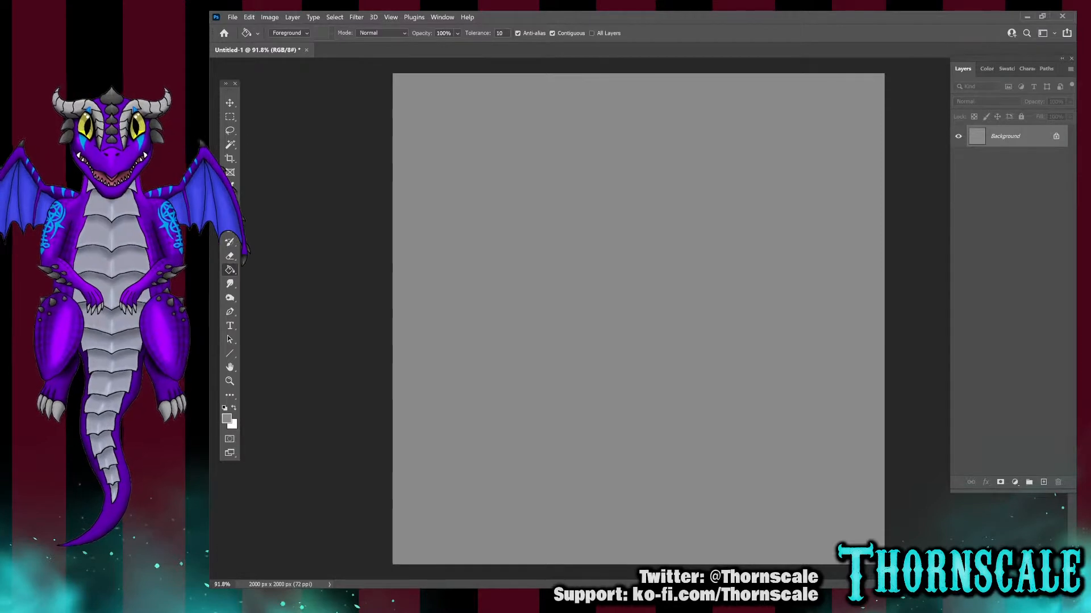
Add a new layer above the grey background and ready the Pencil with the default black foreground colour
key(b)
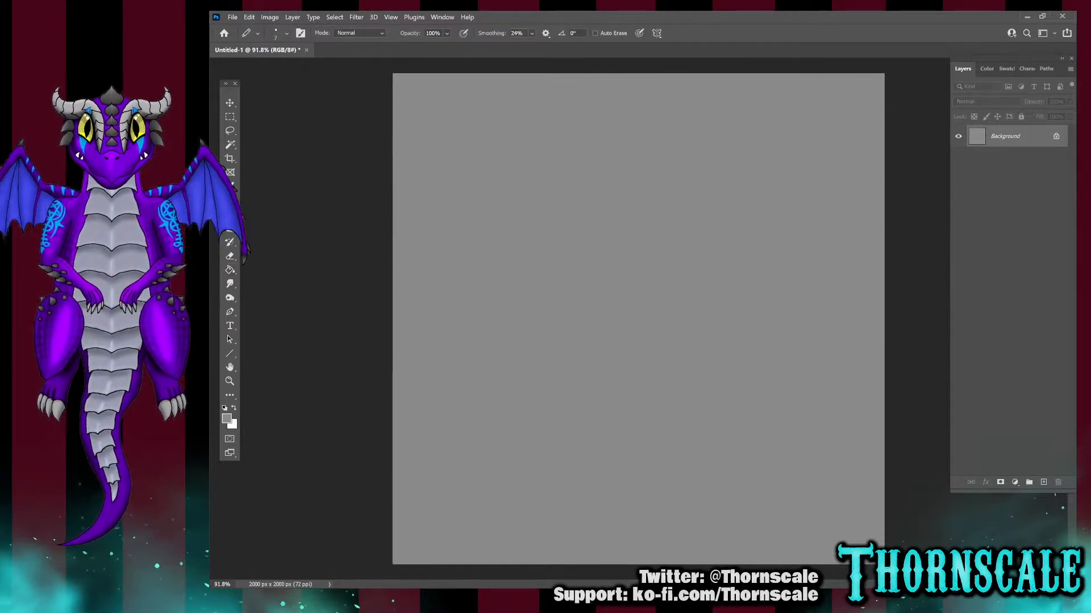
key(d)
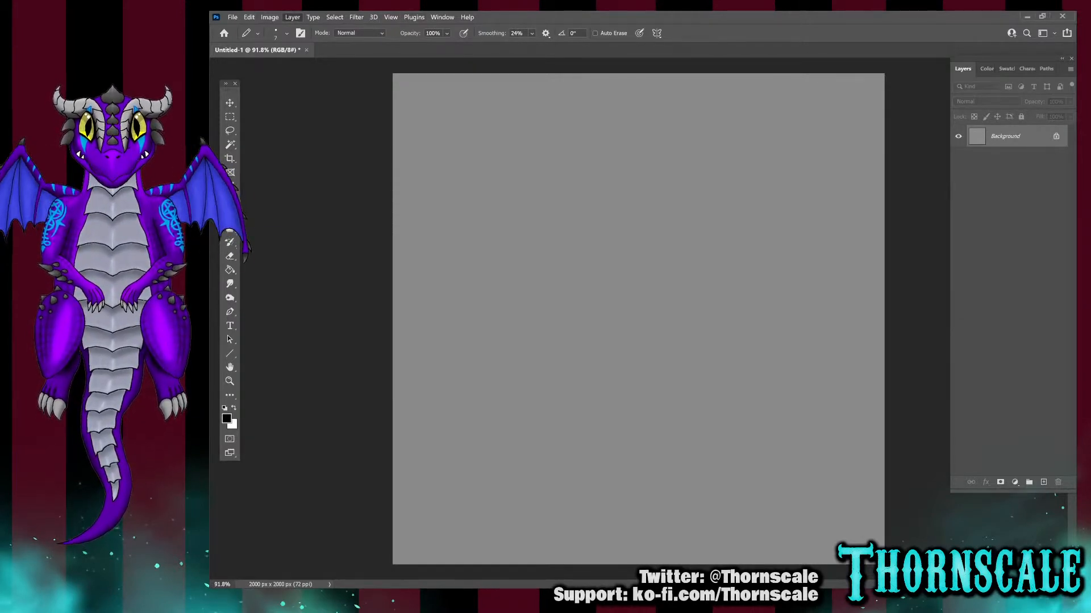
key(ctrl+shift+n)
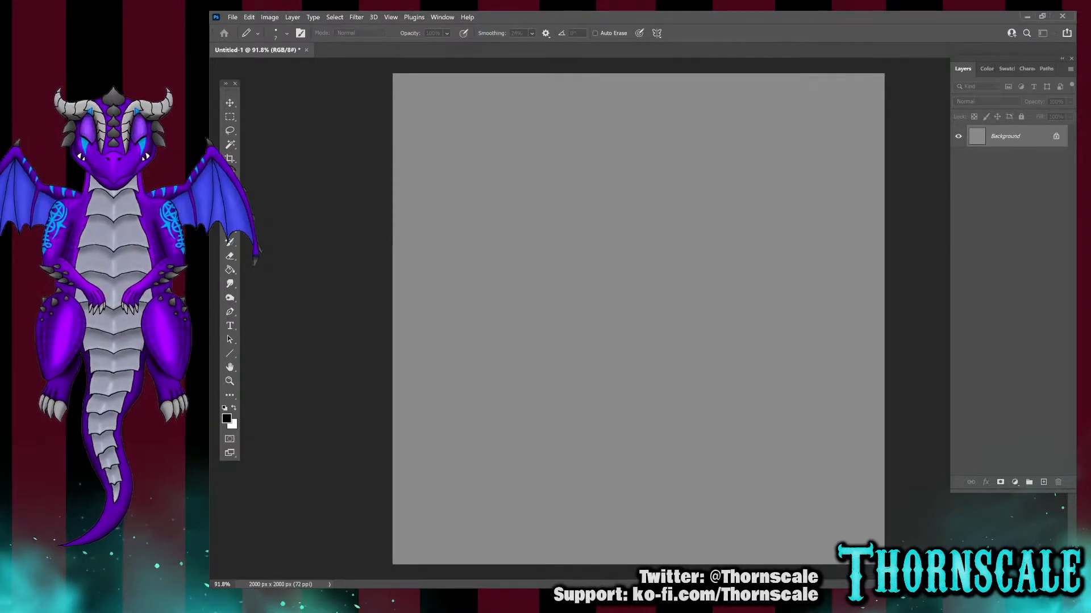
key(Return)
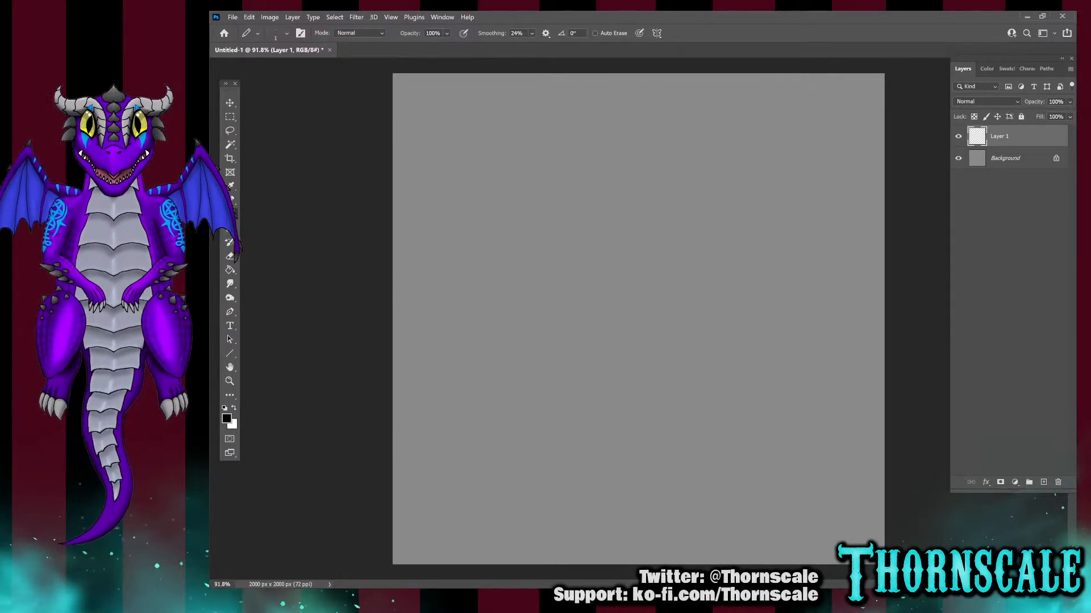
Sketch the creature's body as a loose circle inside a larger, overlapping rounded shape near the canvas centre
mouse_move(641, 286)
mouse_down()
mouse_move(664, 399)
mouse_move(567, 328)
mouse_move(691, 364)
mouse_move(582, 369)
mouse_move(700, 349)
mouse_up()
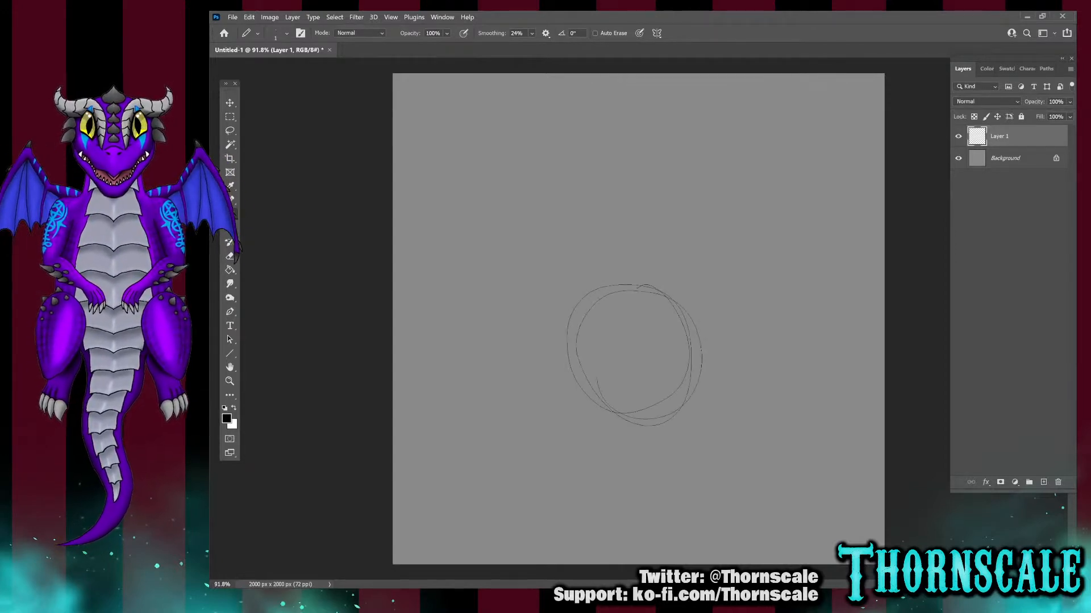
drag(559, 355, 616, 473)
drag(727, 380, 565, 392)
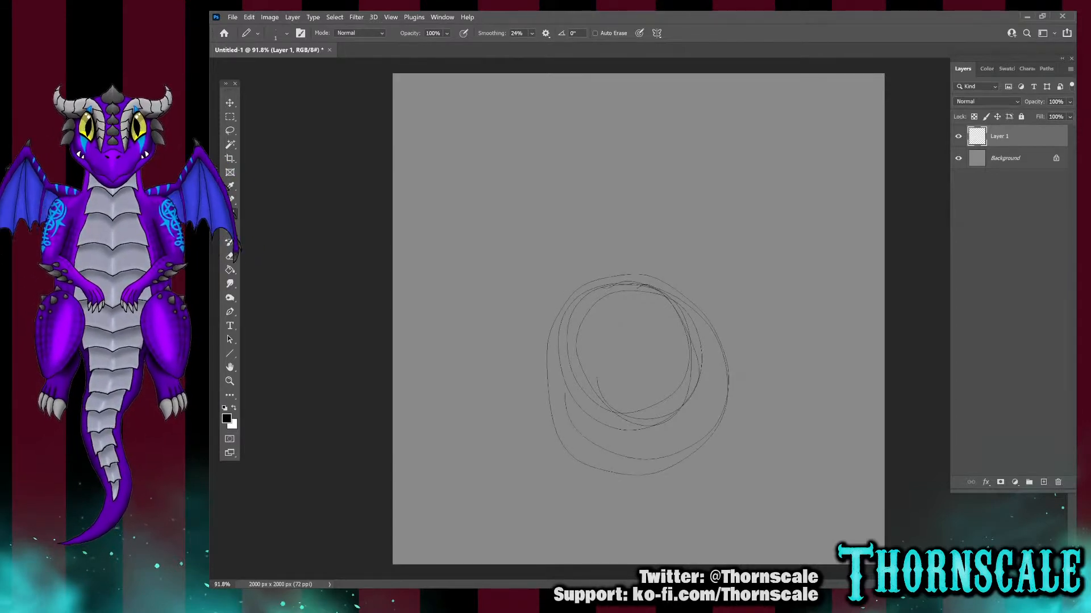
Sketch an oval leg on each side of the lower body, each ending in a foot with three pointed claws
mouse_move(753, 411)
mouse_down()
mouse_move(728, 485)
mouse_move(691, 437)
mouse_up()
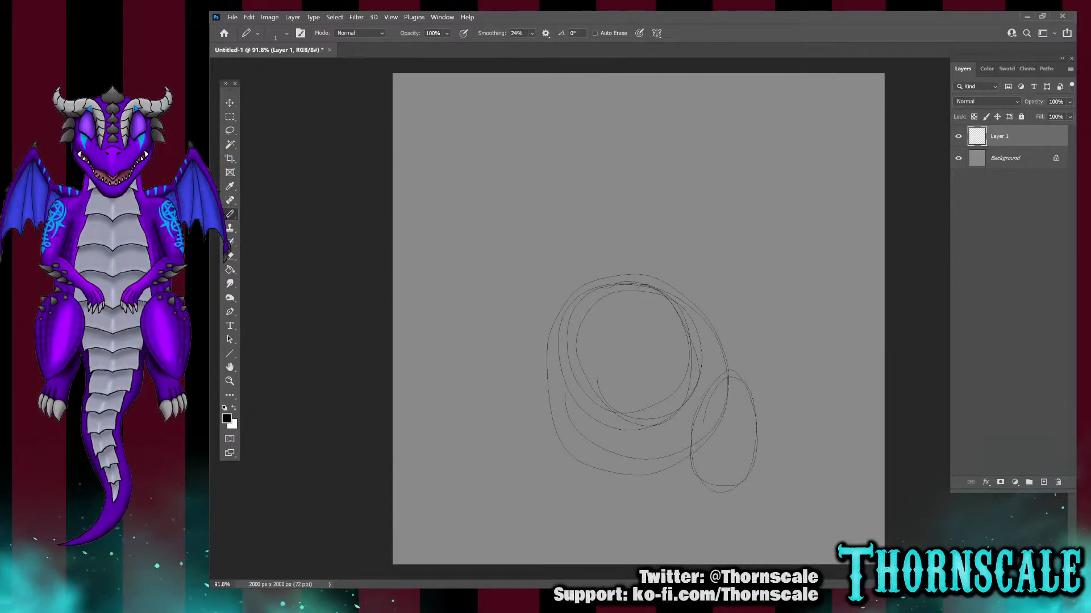
mouse_move(505, 471)
mouse_down()
mouse_move(575, 429)
mouse_move(578, 415)
mouse_move(507, 472)
mouse_move(560, 485)
mouse_move(582, 438)
mouse_up()
mouse_move(568, 477)
mouse_down()
mouse_move(513, 423)
mouse_move(544, 486)
mouse_up()
drag(740, 490, 738, 509)
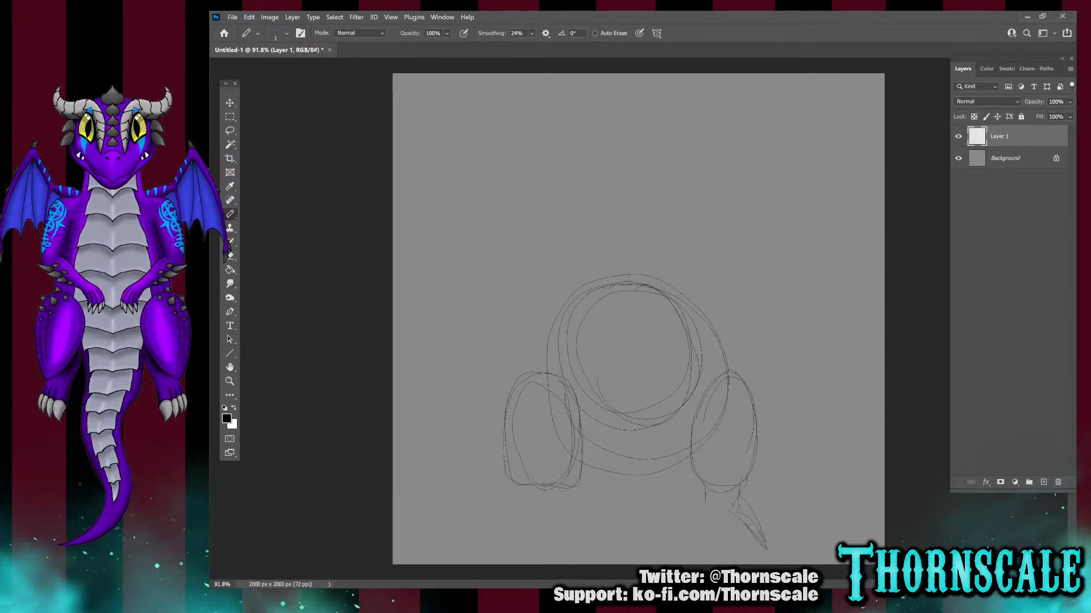
mouse_move(720, 526)
mouse_down()
mouse_move(720, 550)
mouse_move(728, 536)
mouse_move(710, 545)
mouse_up()
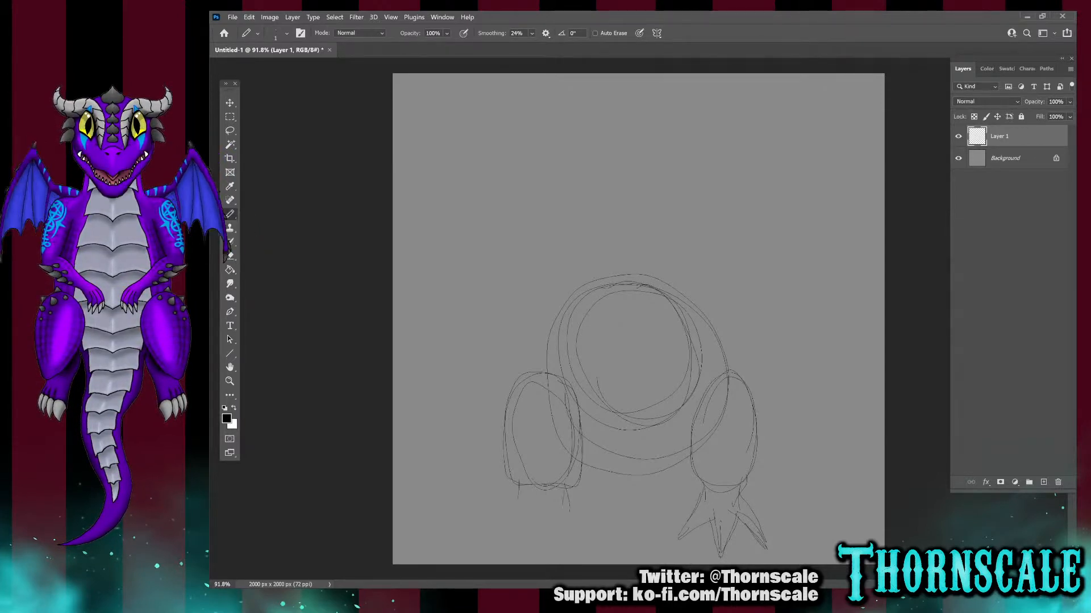
drag(556, 523, 589, 535)
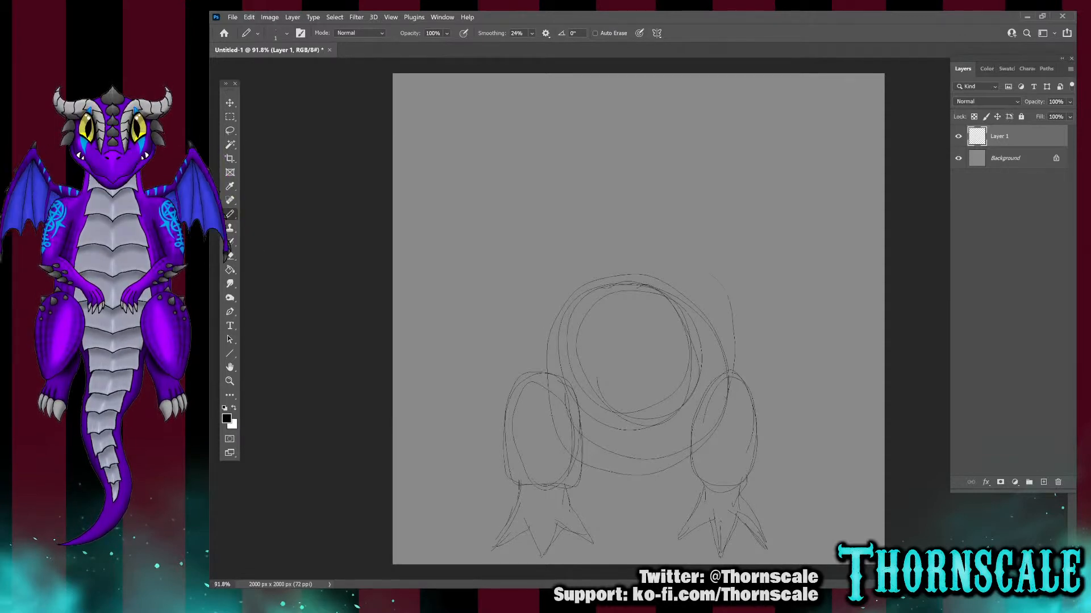
Sketch a broader torso outline around the body circles and a tapering tail curving upward from the right hip
mouse_move(583, 259)
mouse_down()
mouse_move(682, 260)
mouse_move(737, 358)
mouse_up()
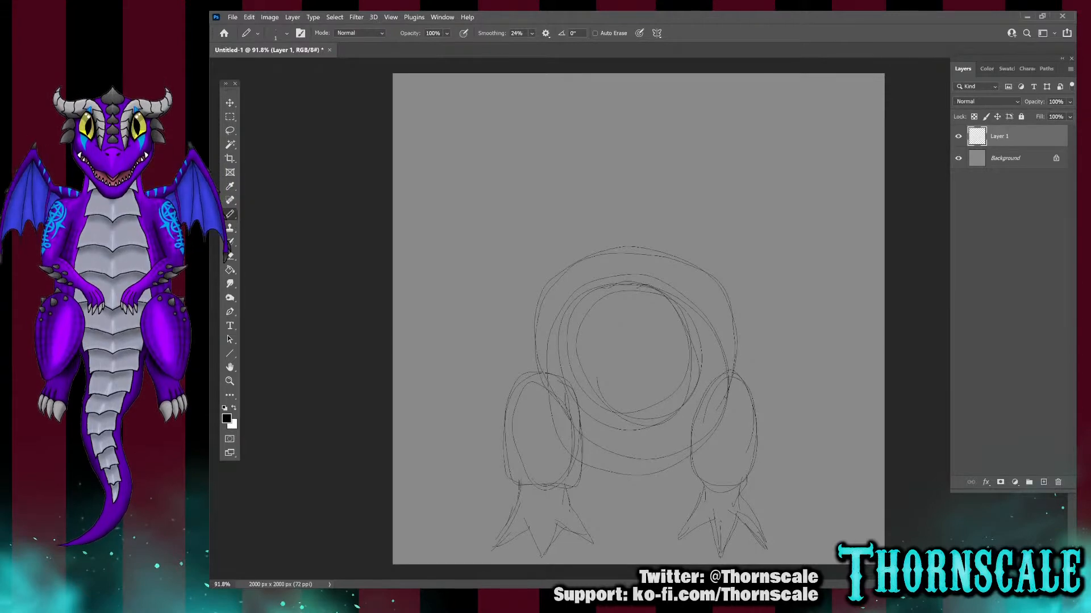
mouse_move(786, 369)
mouse_down()
mouse_move(834, 218)
mouse_move(816, 183)
mouse_move(853, 253)
mouse_move(839, 362)
mouse_move(762, 422)
mouse_up()
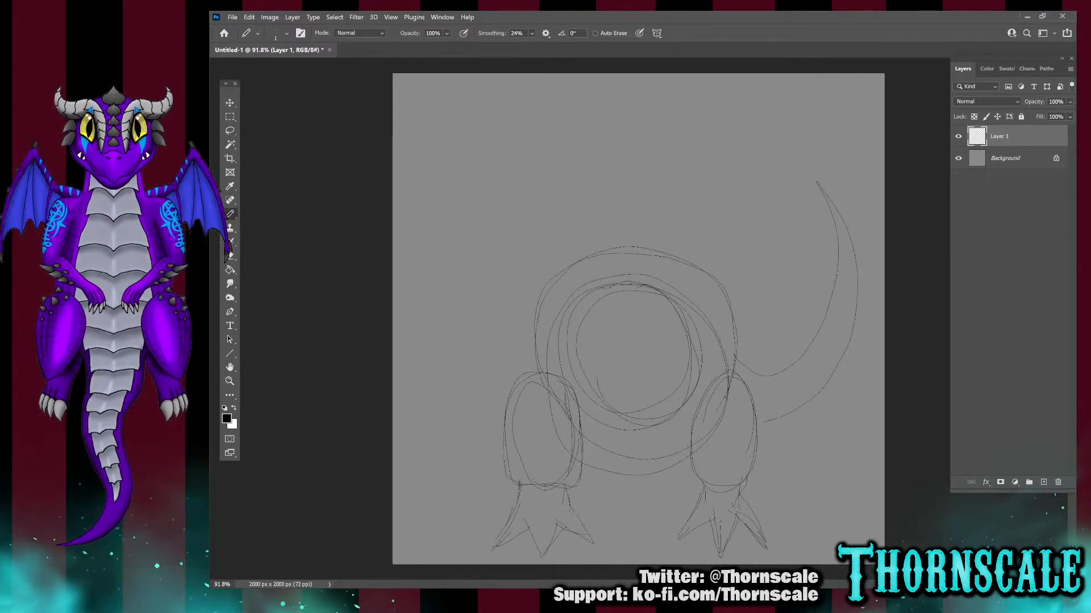
Sketch three elongated oval heads above the body, with the two outer heads tilted and given enlarged outlines
mouse_move(718, 115)
mouse_down()
mouse_move(752, 199)
mouse_move(766, 109)
mouse_move(709, 104)
mouse_move(777, 203)
mouse_up()
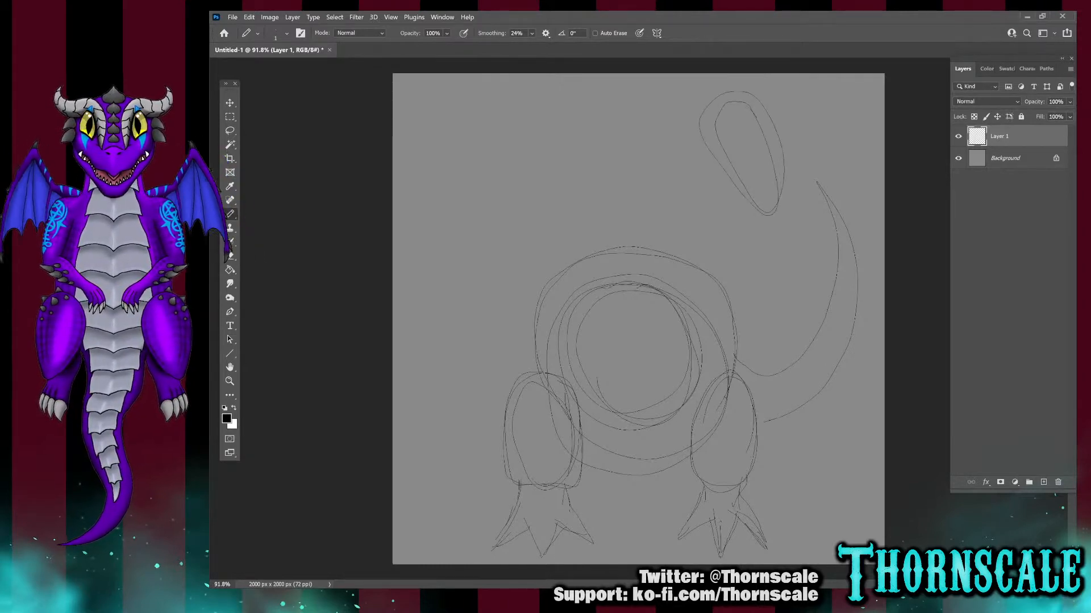
drag(542, 167, 511, 100)
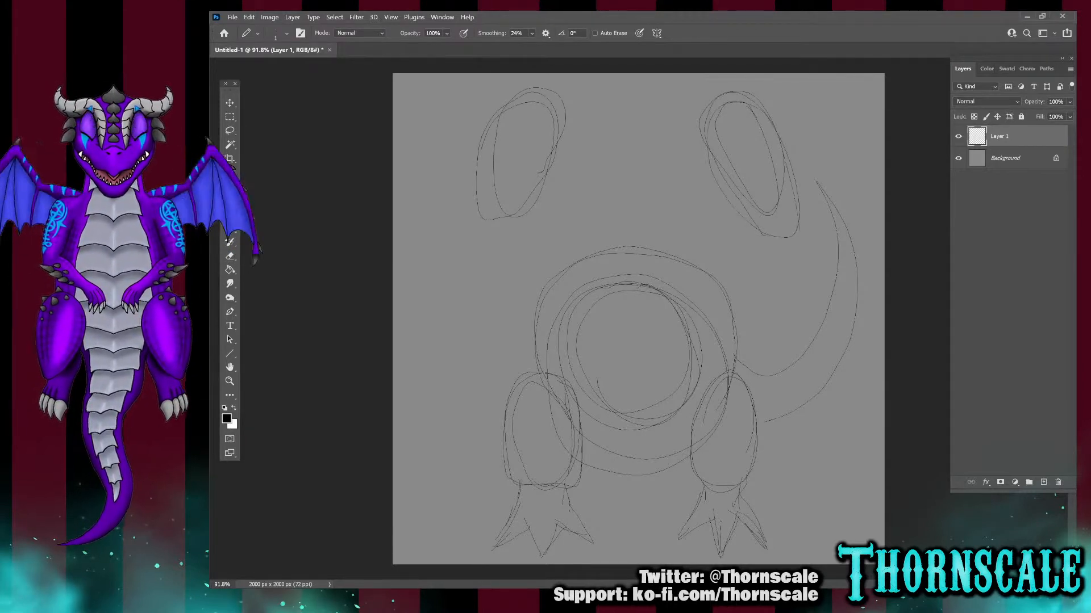
drag(799, 219, 706, 126)
mouse_move(511, 96)
mouse_down()
mouse_move(452, 208)
mouse_move(485, 247)
mouse_move(515, 225)
mouse_move(547, 124)
mouse_move(458, 223)
mouse_up()
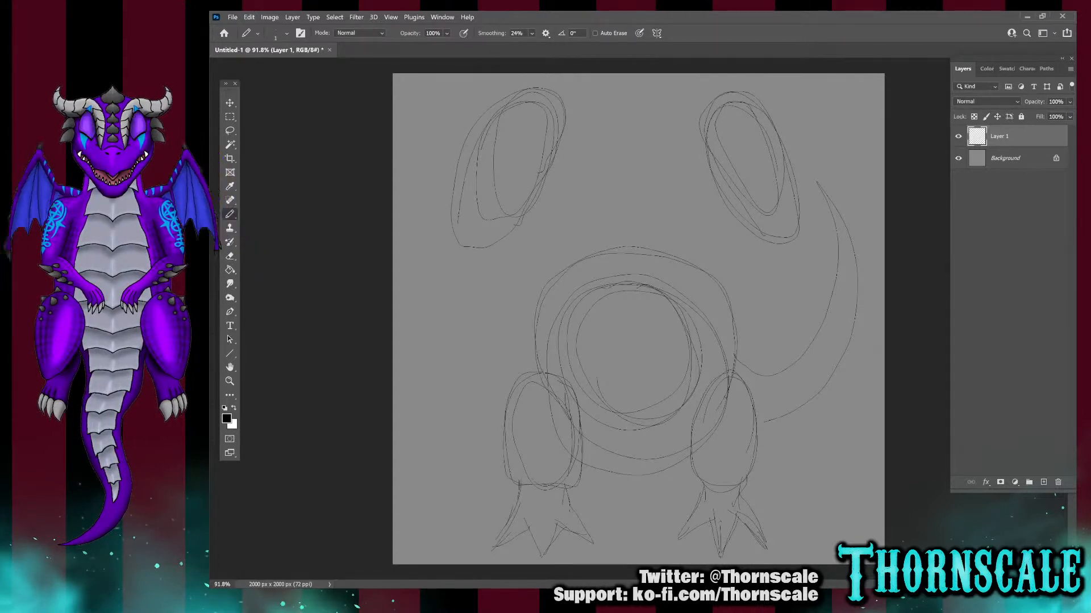
drag(596, 106, 671, 151)
mouse_move(627, 227)
mouse_down()
mouse_move(669, 175)
mouse_move(673, 149)
mouse_move(598, 111)
mouse_move(592, 165)
mouse_move(668, 193)
mouse_move(679, 145)
mouse_move(662, 96)
mouse_up()
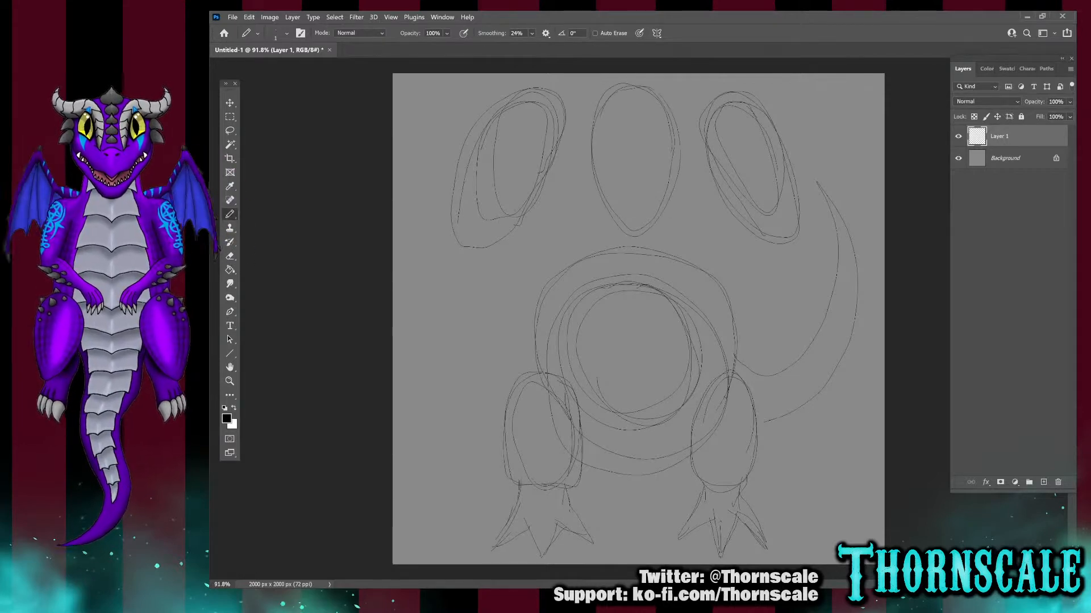
Draw neck lines connecting each of the three heads to the top of the torso
drag(688, 179, 673, 250)
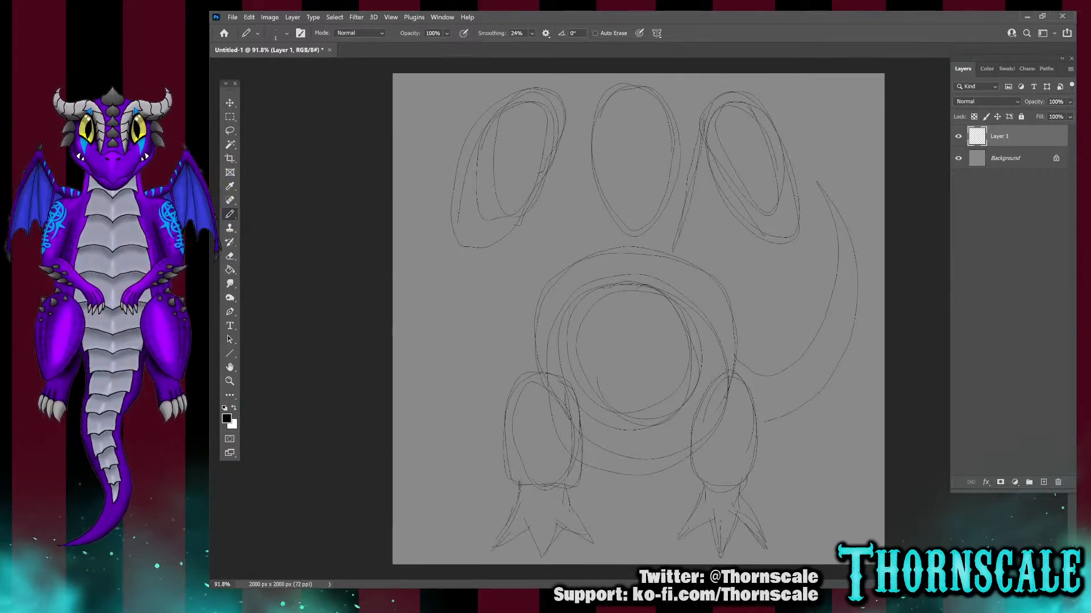
drag(739, 229, 723, 286)
drag(748, 229, 727, 289)
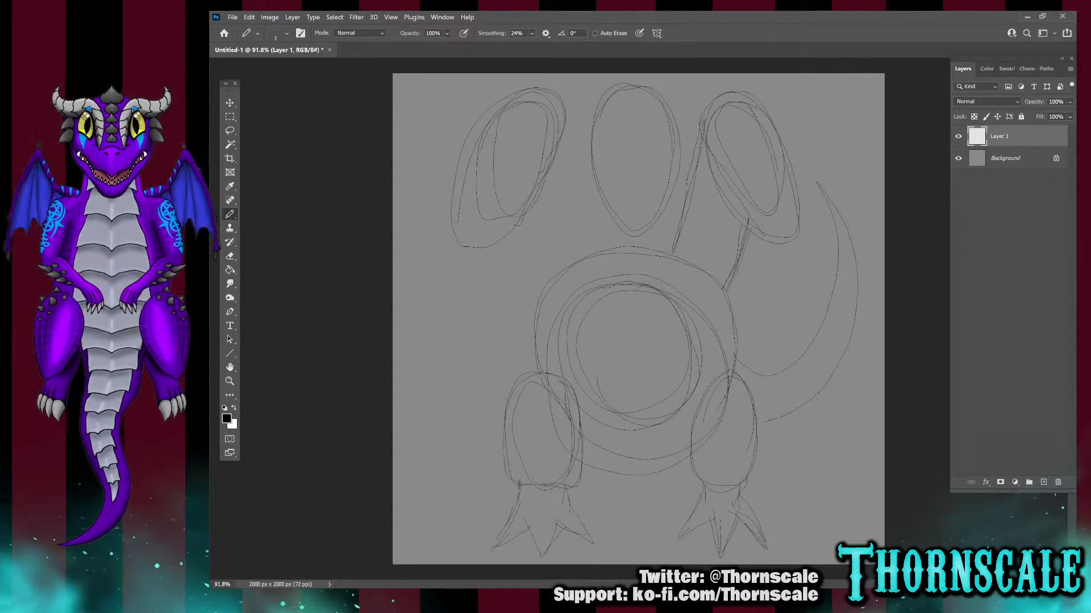
drag(676, 164, 675, 223)
drag(594, 170, 589, 259)
drag(600, 216, 593, 248)
drag(525, 219, 545, 281)
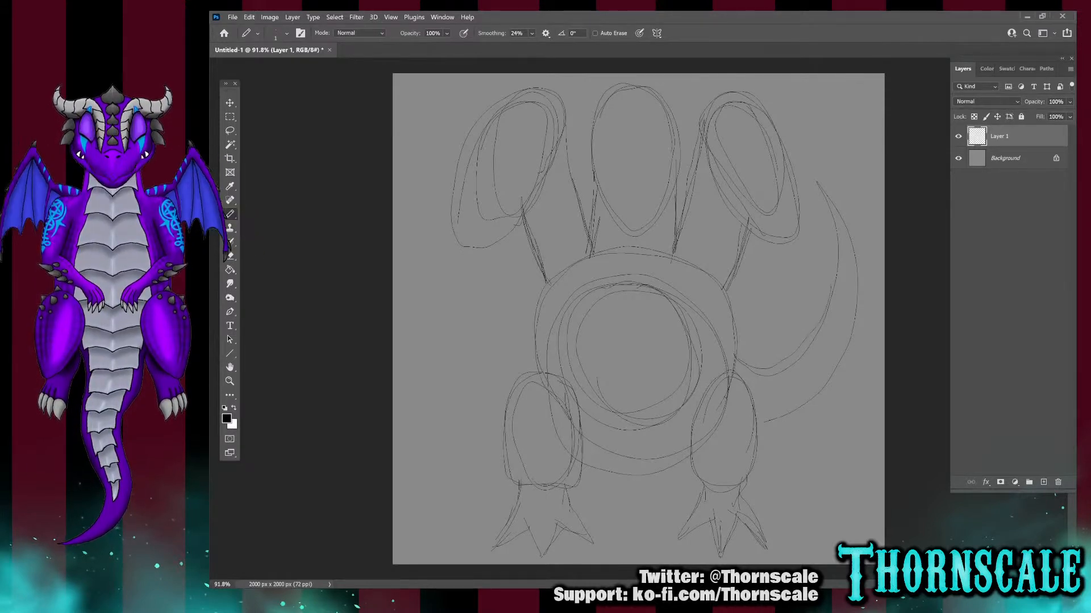
Thicken the tail's outline and draw an oval eye with a line running down from it on each outer head
mouse_move(833, 265)
mouse_down()
mouse_move(817, 163)
mouse_move(838, 381)
mouse_up()
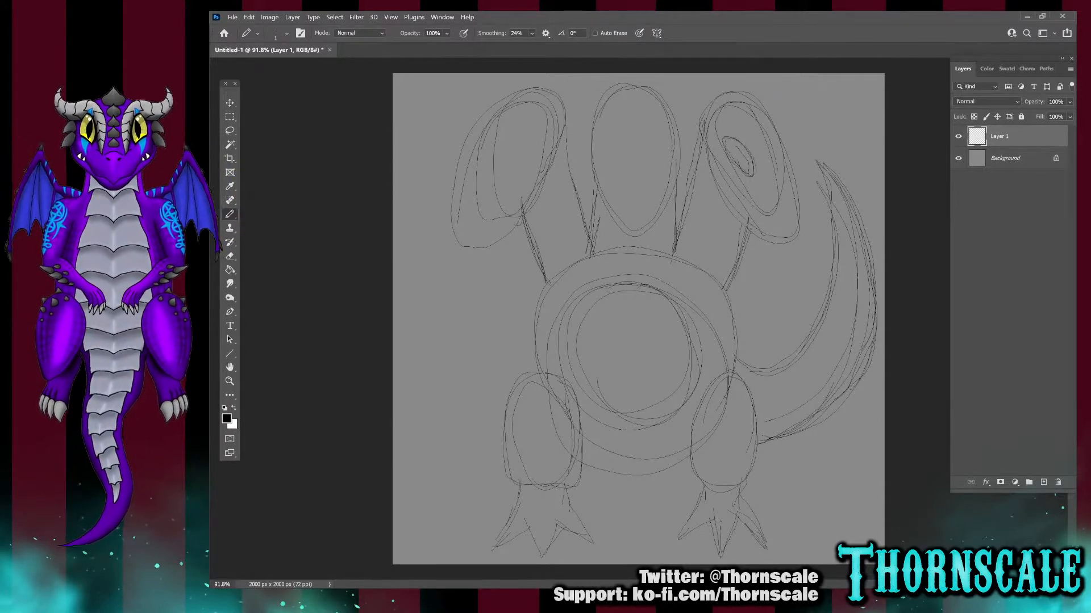
mouse_move(753, 178)
mouse_down()
mouse_move(760, 210)
mouse_move(756, 197)
mouse_up()
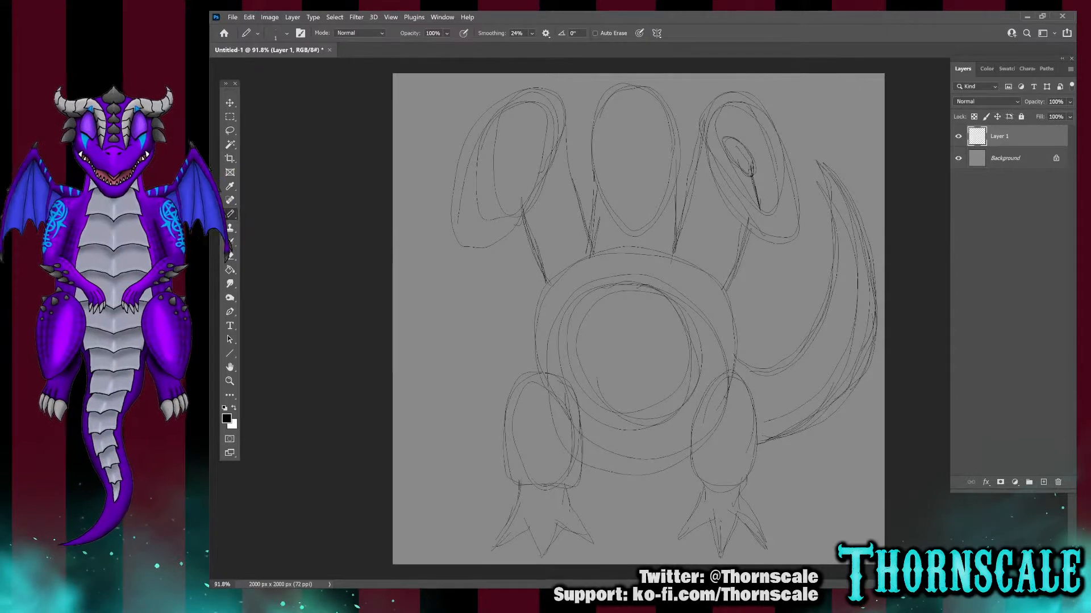
drag(522, 138, 502, 199)
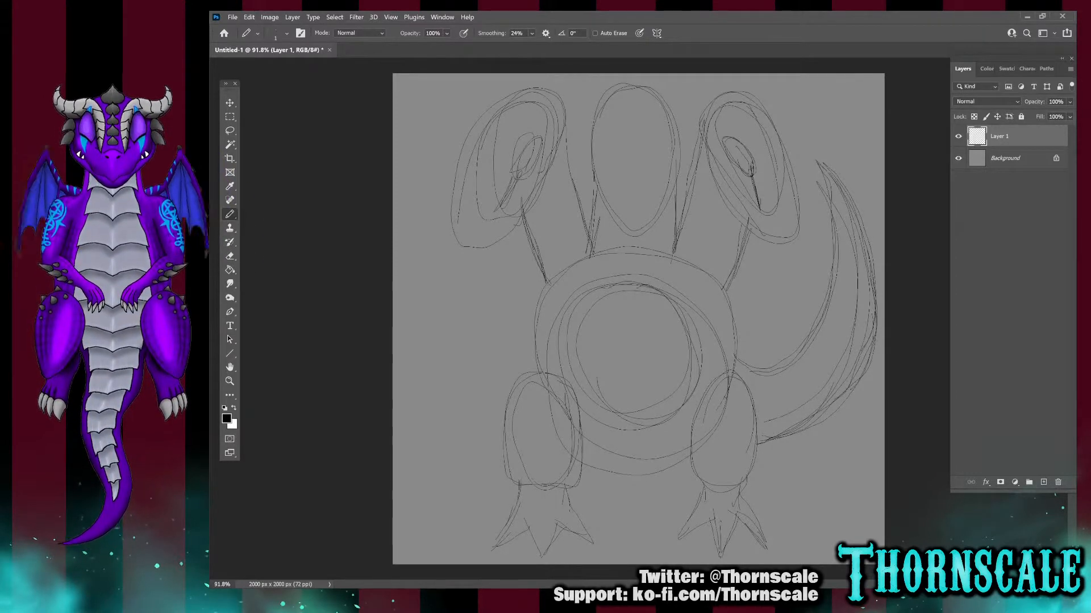
Add spikes to the tops of all three heads, plus side details on the middle head and darker left torso lines
drag(509, 95, 503, 119)
drag(771, 89, 781, 139)
drag(753, 80, 761, 102)
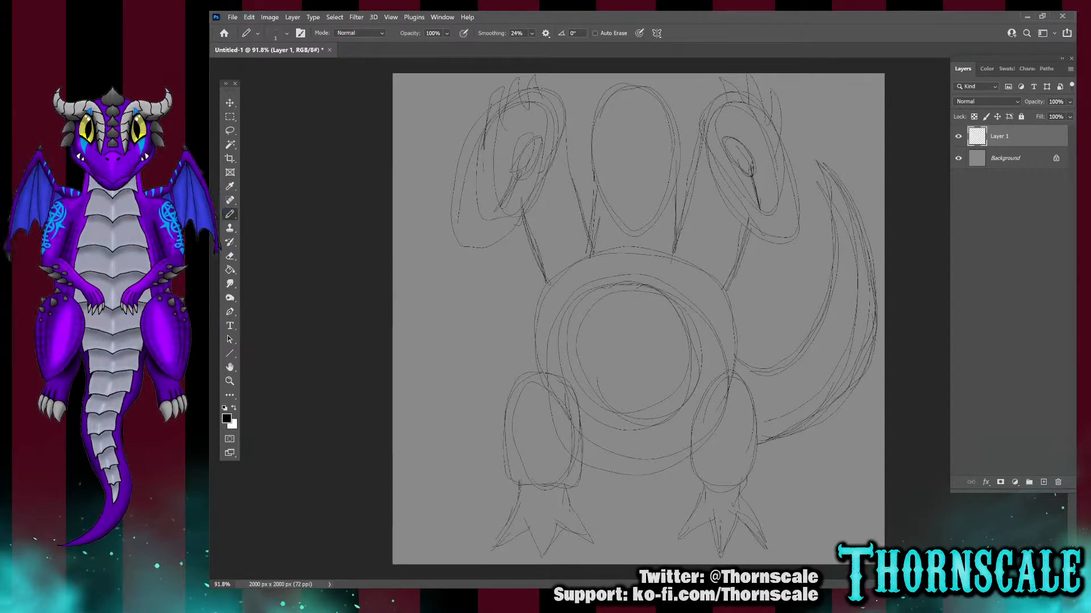
mouse_move(558, 278)
mouse_down()
mouse_move(541, 332)
mouse_move(571, 455)
mouse_move(539, 340)
mouse_move(577, 440)
mouse_up()
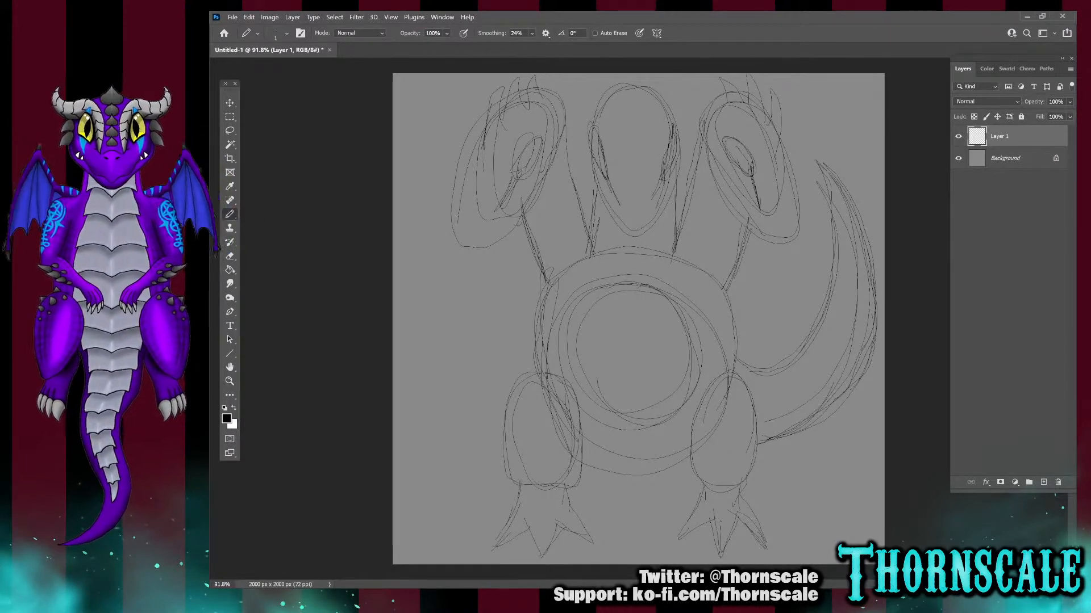
drag(627, 75, 630, 122)
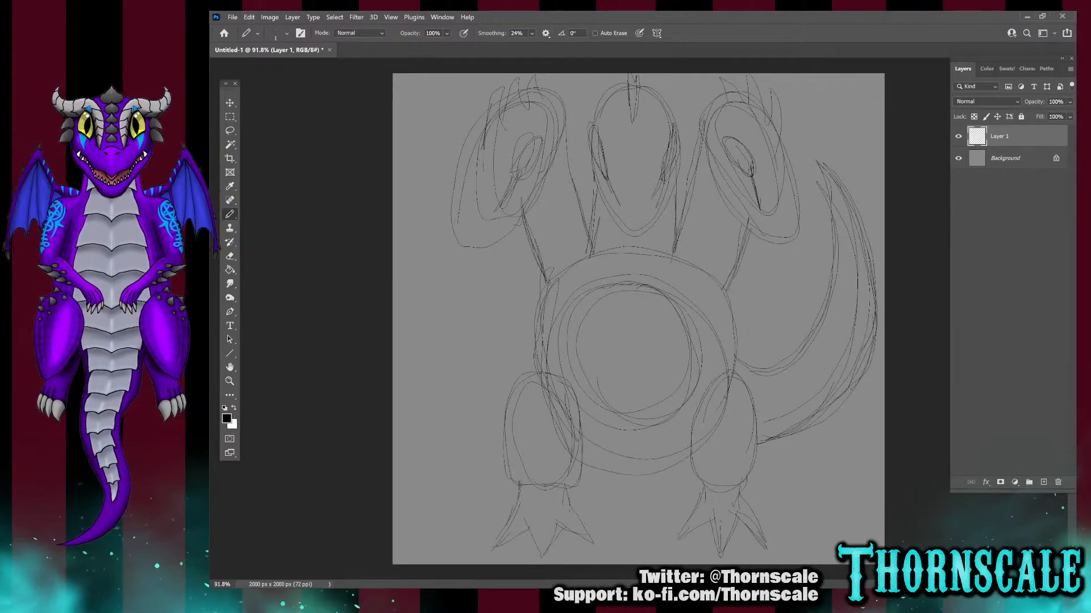
Move the sketch slightly down and shrink it a little with Free Transform so it fits inside the canvas
key(v)
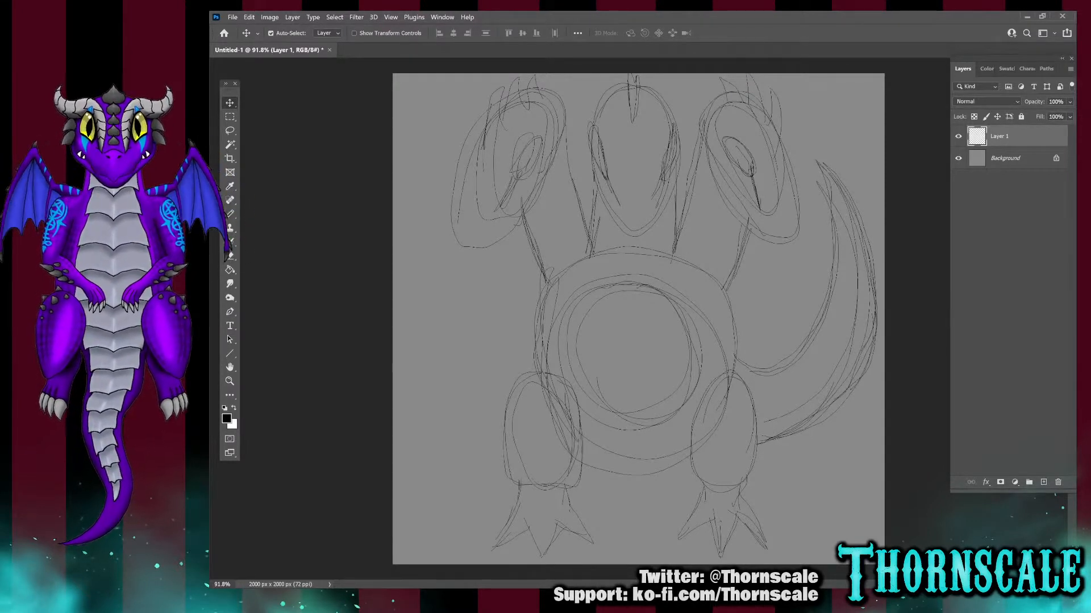
mouse_move(607, 160)
mouse_down()
mouse_move(611, 186)
mouse_move(611, 173)
mouse_up()
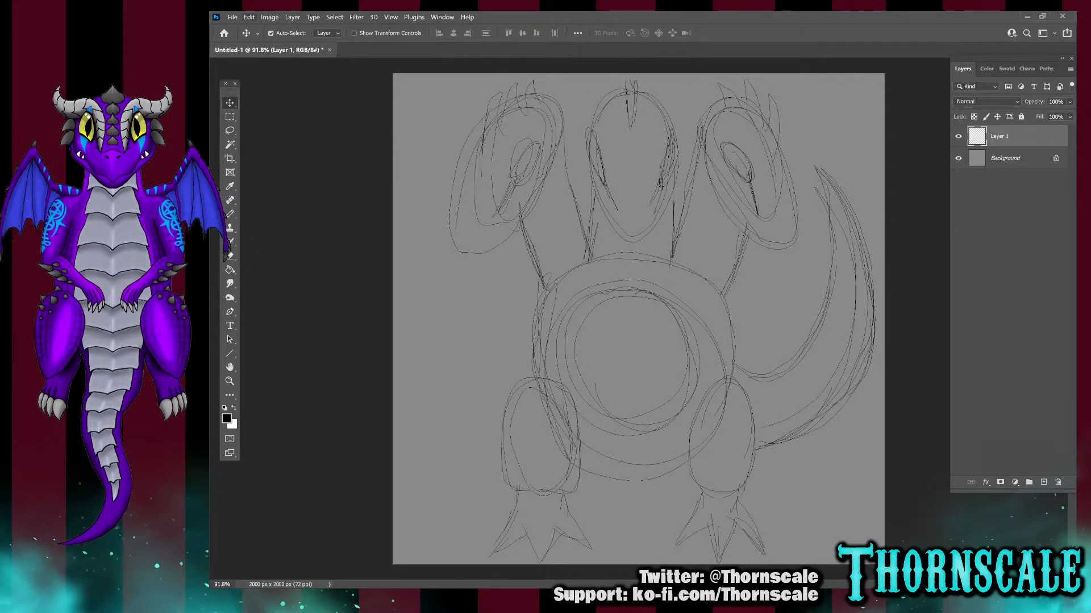
key(ctrl+t)
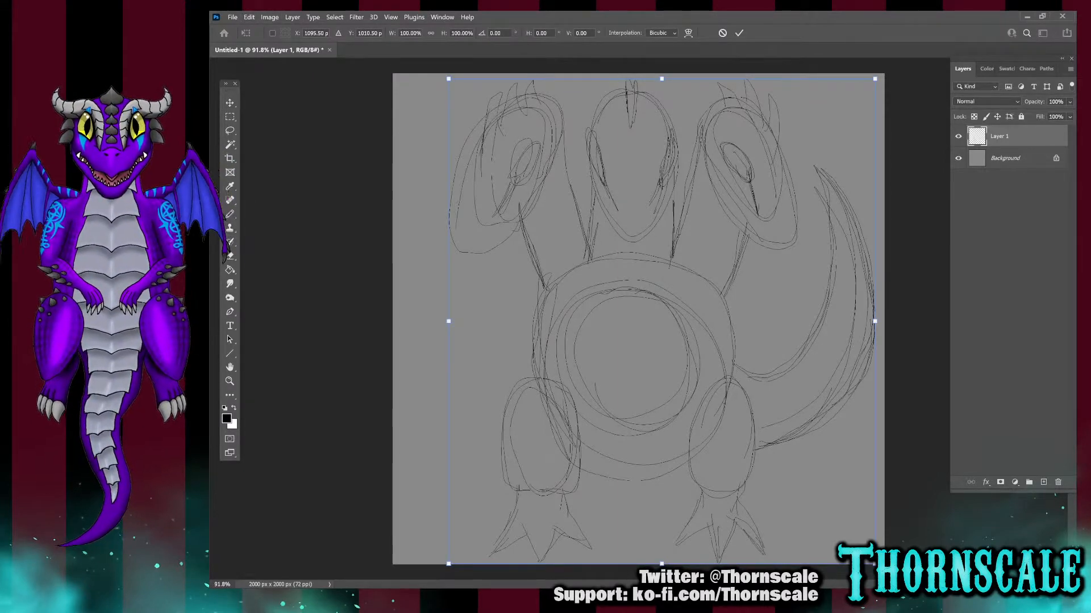
drag(875, 79, 859, 82)
key(Return)
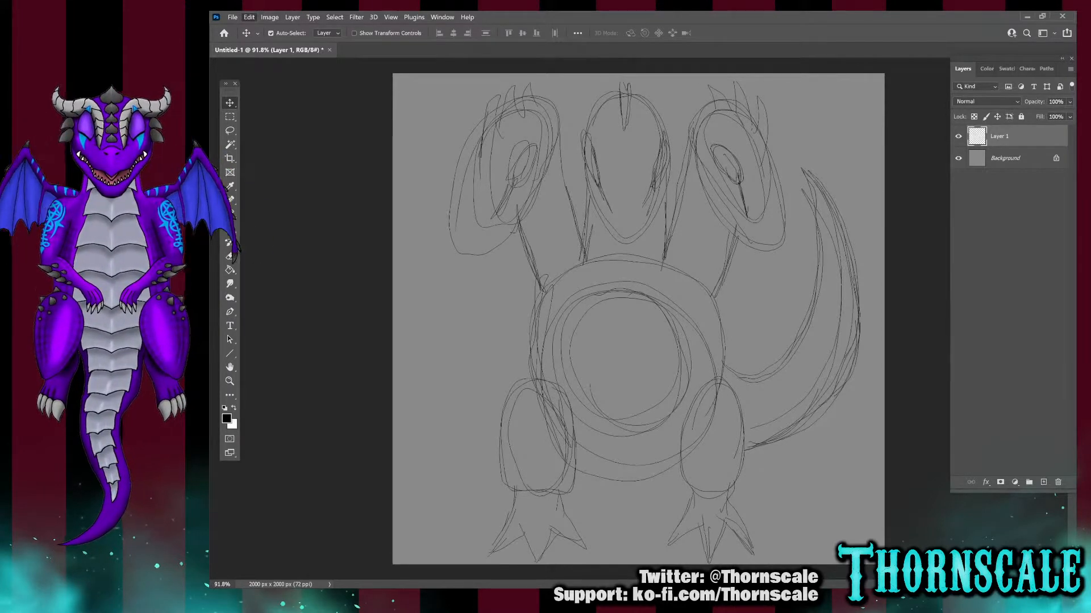
Scale the sketch again to 98.69% width and 98.07% height, then nudge it slightly and apply the transform
key(ctrl+t)
drag(859, 81, 854, 90)
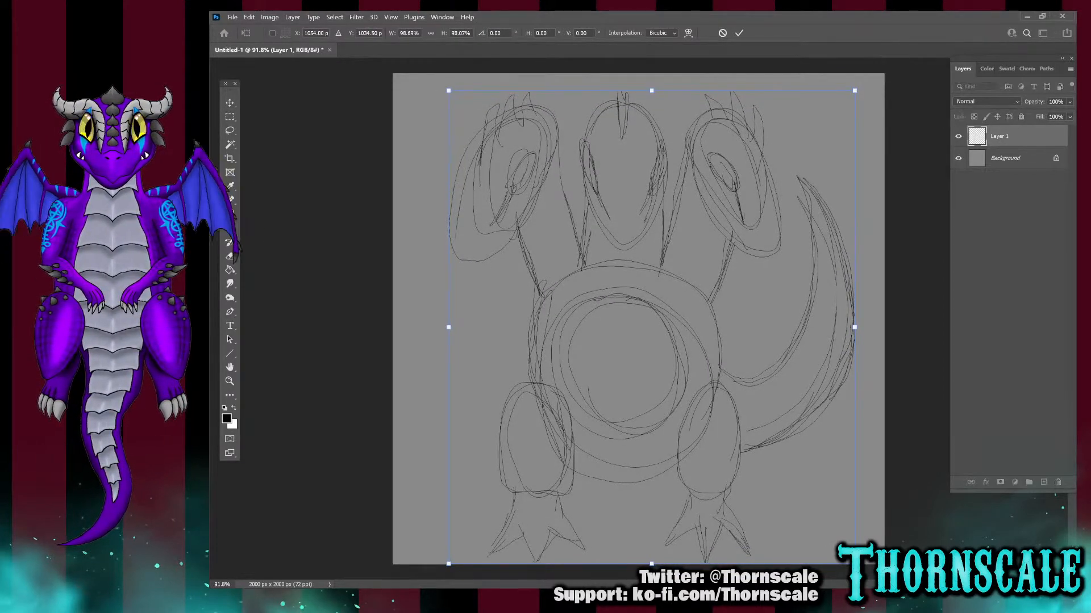
drag(687, 253, 685, 253)
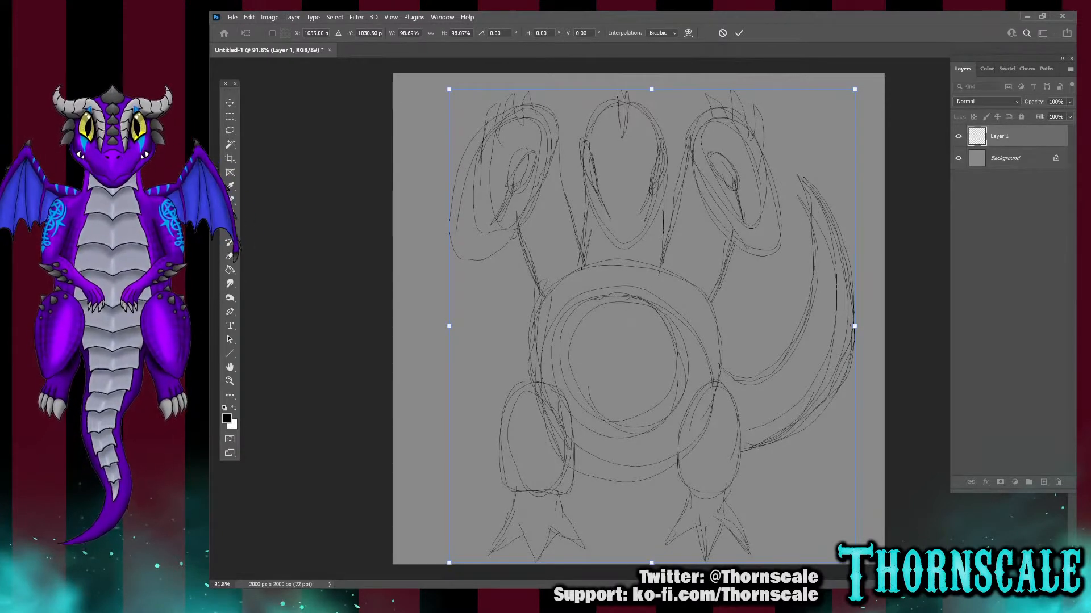
click(230, 103)
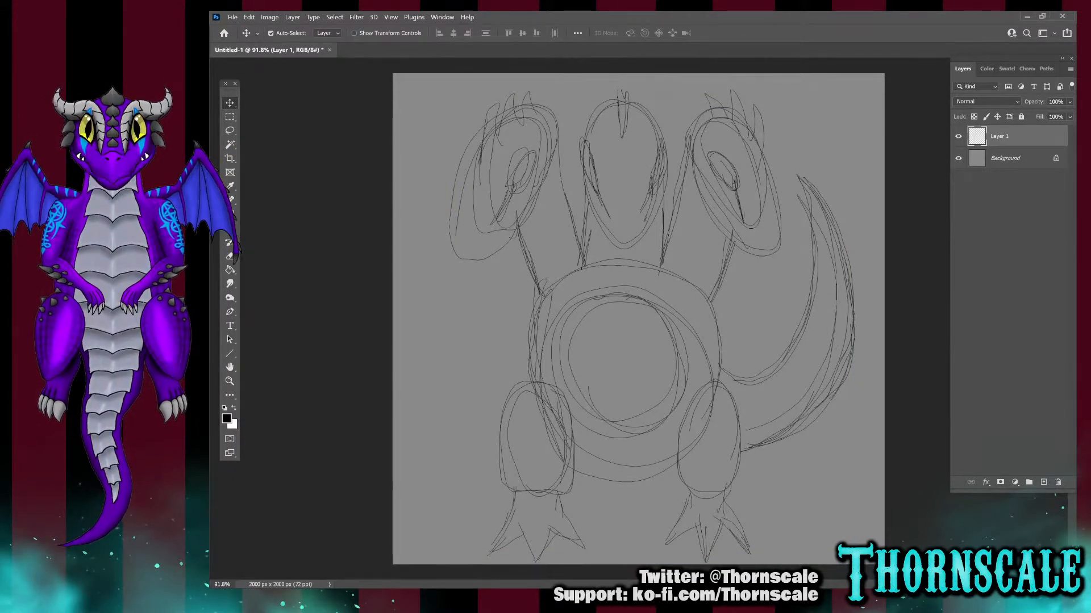
Pencil in the underside edges and cross lines on the necks, and curved belly-scale lines across the torso
key(b)
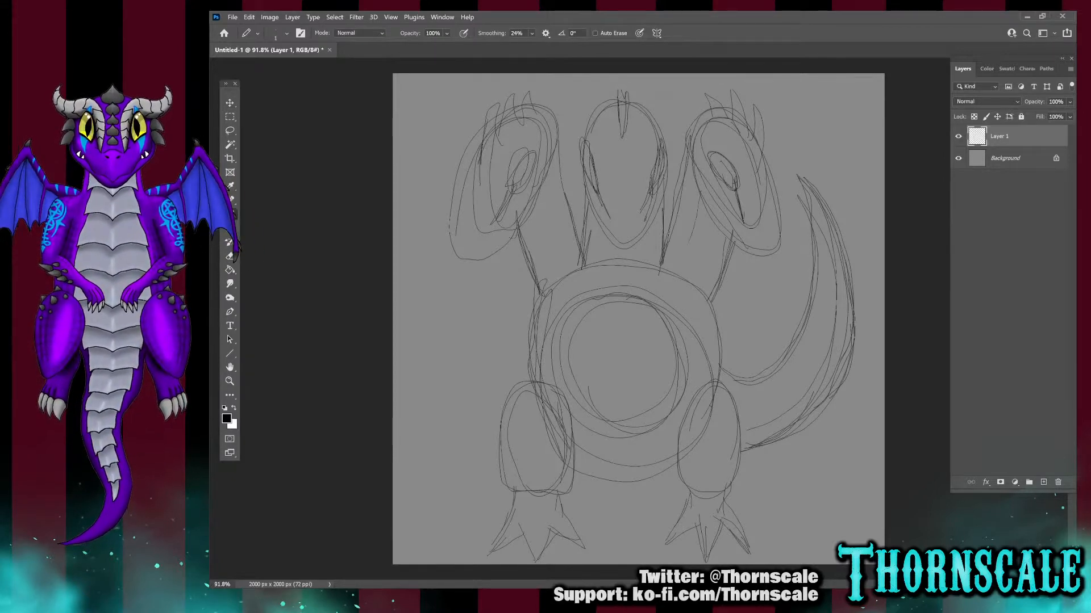
mouse_move(648, 227)
mouse_down()
mouse_move(659, 292)
mouse_move(656, 279)
mouse_move(567, 238)
mouse_up()
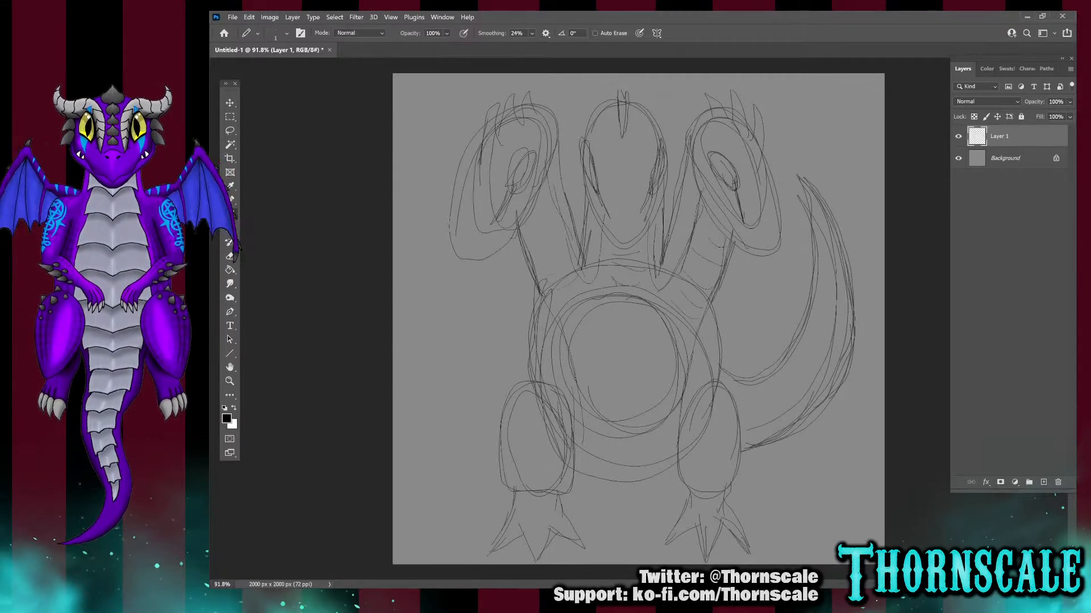
drag(628, 309, 583, 324)
mouse_move(675, 344)
mouse_down()
mouse_move(587, 326)
mouse_move(589, 351)
mouse_up()
drag(673, 380, 599, 381)
mouse_move(665, 404)
mouse_down()
mouse_move(598, 409)
mouse_move(605, 428)
mouse_up()
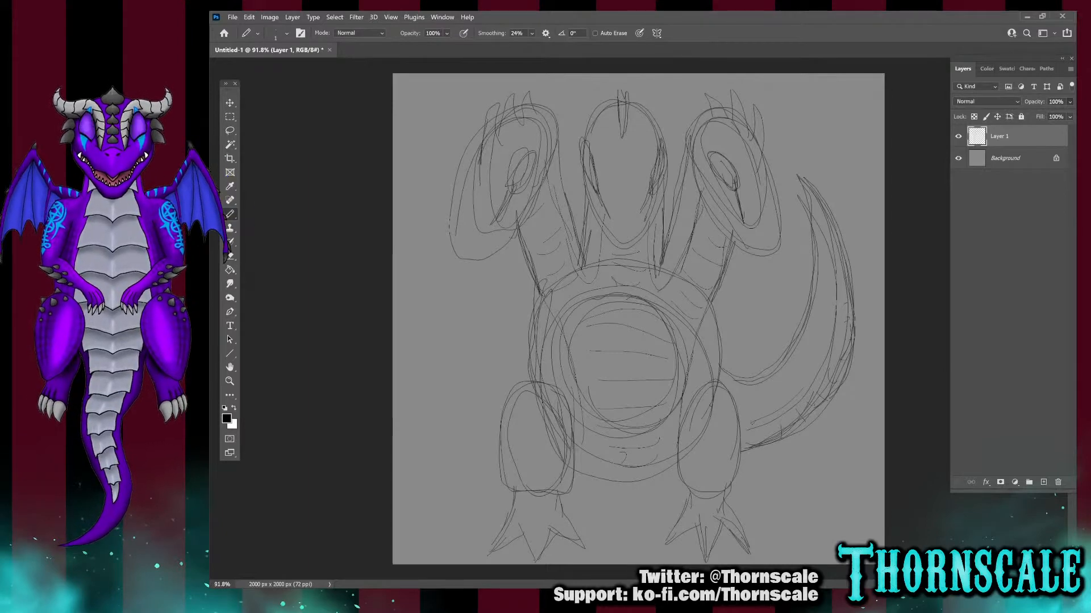
Lower the sketch layer's opacity to 29% and add a new layer above it for the line art
drag(1034, 102, 1004, 102)
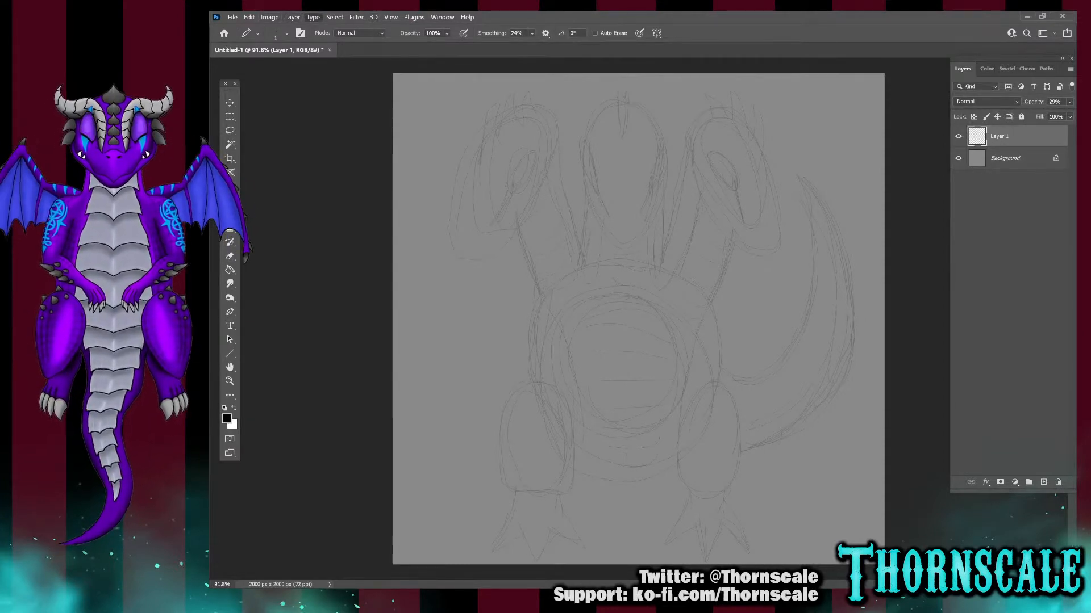
key(ctrl+shift+n)
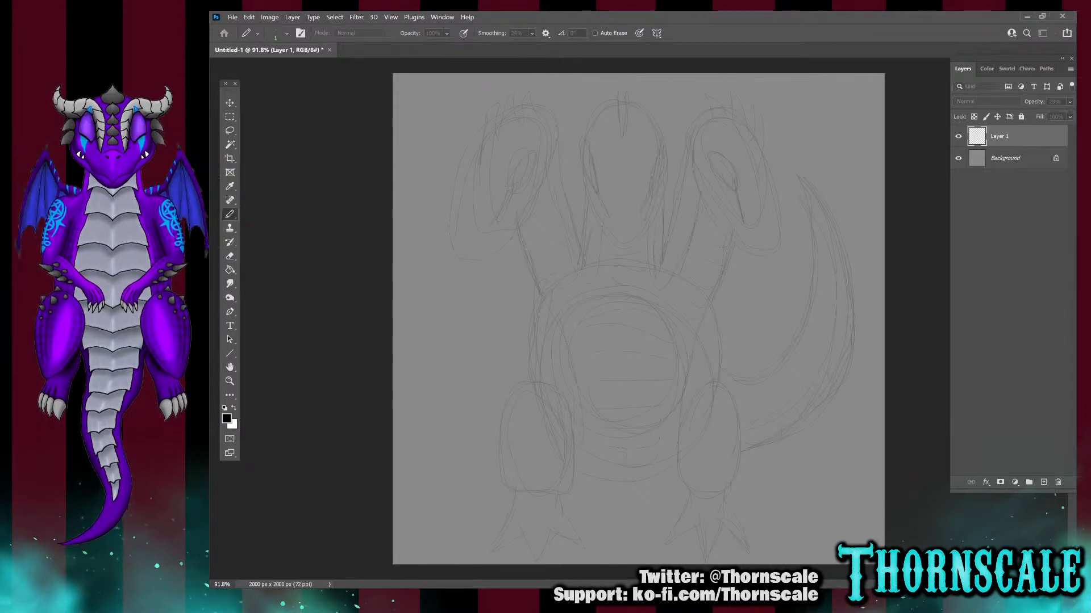
key(Return)
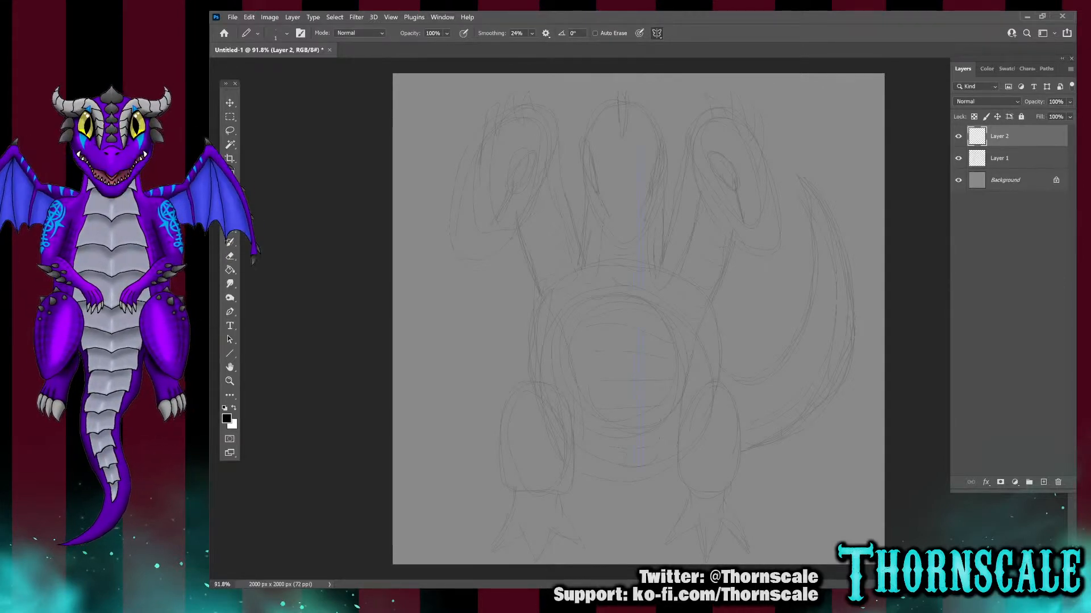
Set up vertical paint symmetry with its axis on the dragon's centreline at X 943.50 px, stretched to 462.50% width and 126.20% height
click(671, 64)
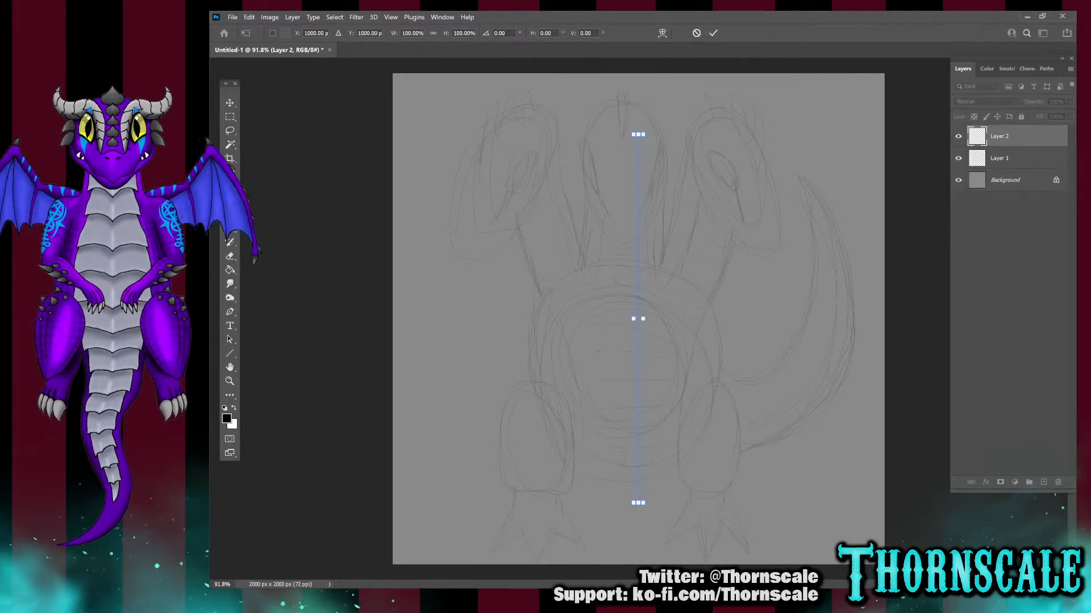
drag(633, 135, 601, 87)
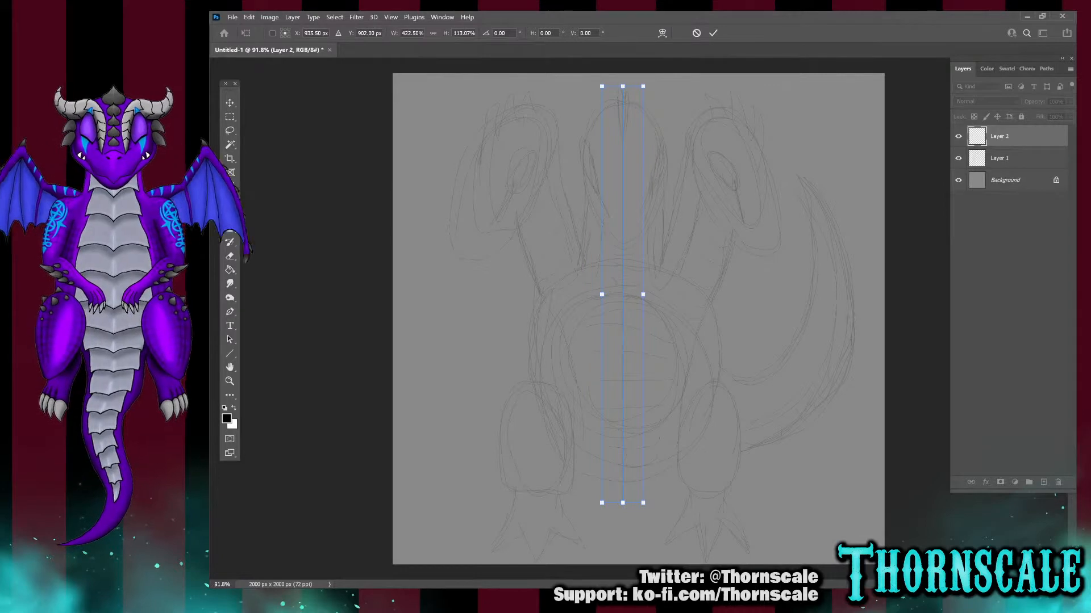
drag(643, 503, 647, 552)
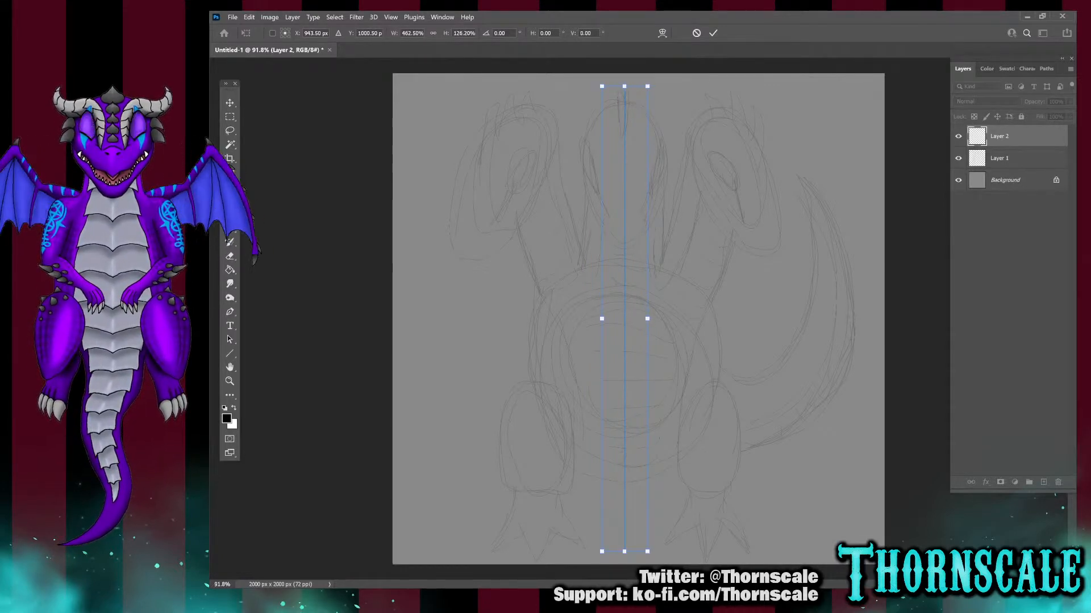
key(Return)
Fade the sketch layer further to 12% opacity and make the empty top layer active again
double_click(1000, 158)
key(Return)
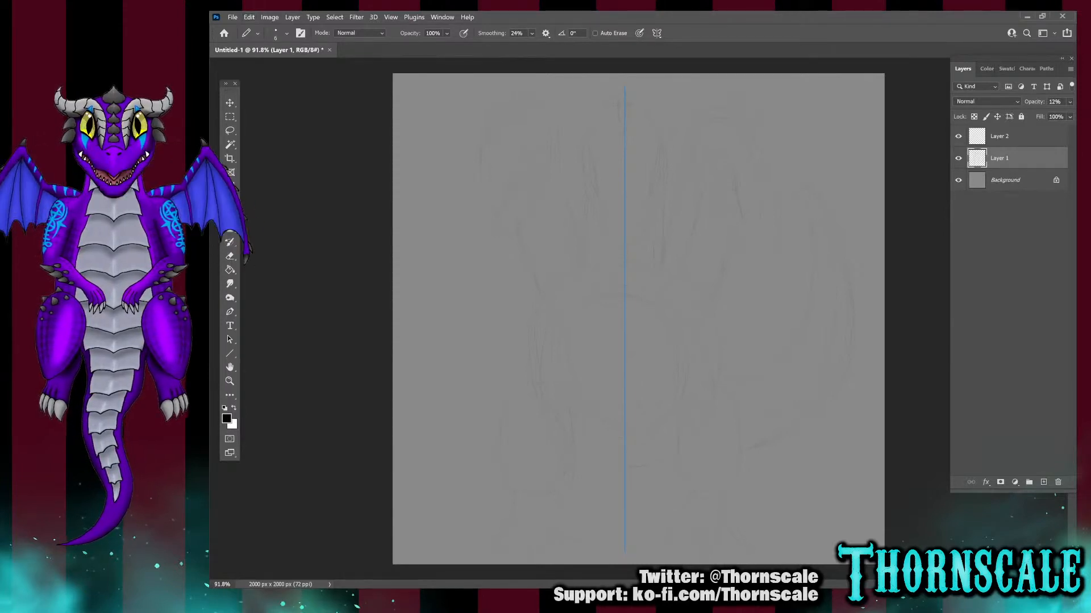
click(1014, 136)
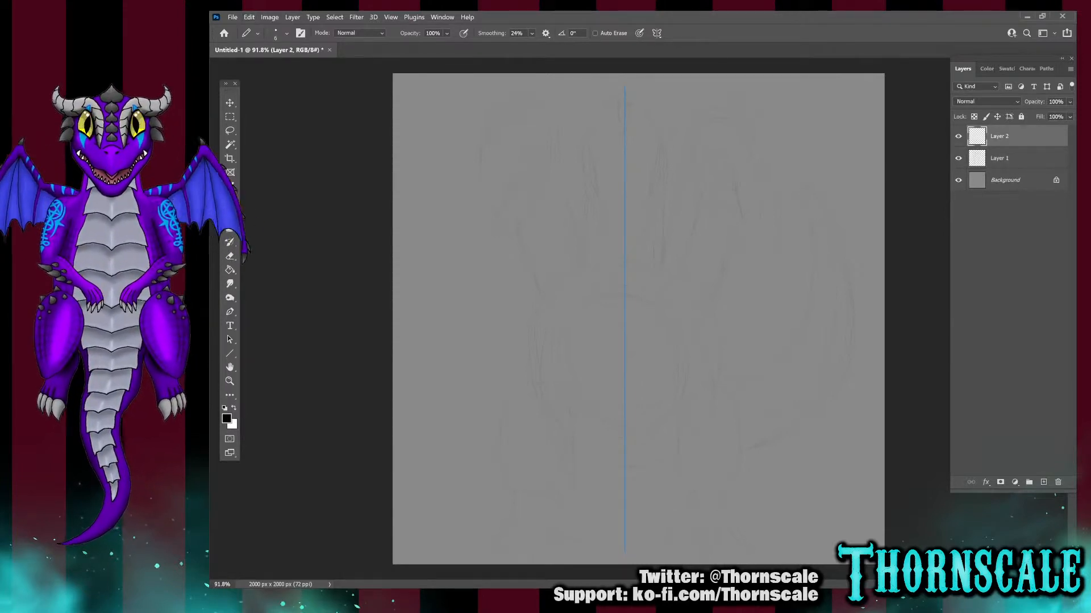
Try to ink the mirrored legs, clawed feet, belly line and three-necked body outline with the 6 px pencil
mouse_move(690, 493)
mouse_down()
mouse_move(682, 404)
mouse_move(697, 385)
mouse_move(728, 387)
mouse_move(747, 432)
mouse_move(739, 481)
mouse_move(733, 495)
mouse_move(687, 501)
mouse_move(676, 526)
mouse_move(728, 530)
mouse_up()
mouse_move(735, 493)
mouse_down()
mouse_move(747, 527)
mouse_move(674, 525)
mouse_up()
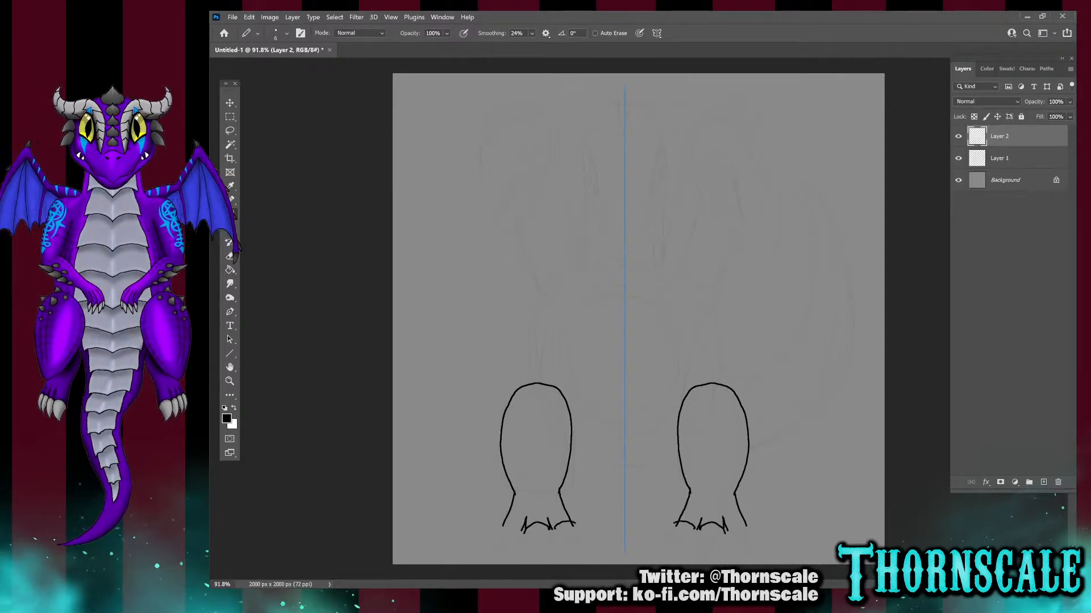
mouse_move(746, 525)
mouse_down()
mouse_move(728, 519)
mouse_move(674, 540)
mouse_move(672, 558)
mouse_move(694, 528)
mouse_move(711, 561)
mouse_move(721, 535)
mouse_move(742, 560)
mouse_move(744, 516)
mouse_up()
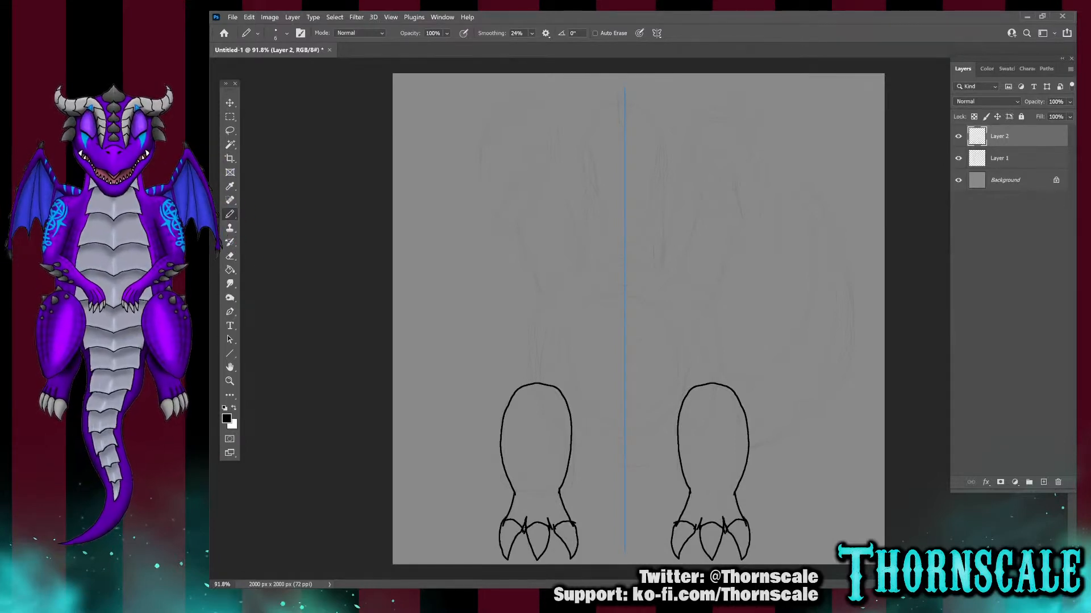
drag(681, 466, 625, 480)
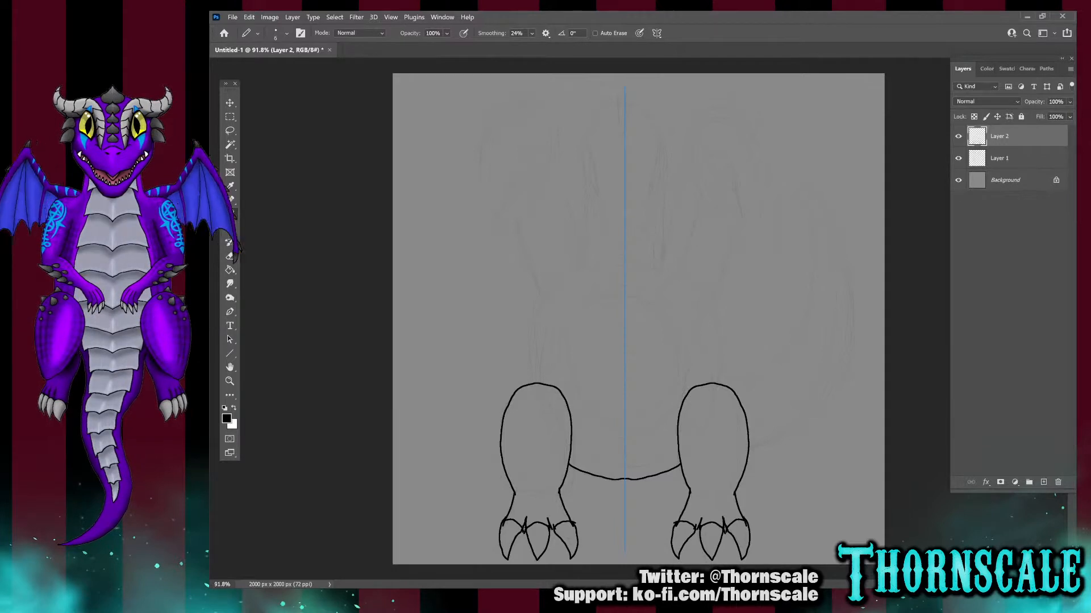
mouse_move(717, 382)
mouse_down()
mouse_move(714, 318)
mouse_move(739, 202)
mouse_move(730, 172)
mouse_move(706, 186)
mouse_move(658, 293)
mouse_move(646, 187)
mouse_move(635, 177)
mouse_up()
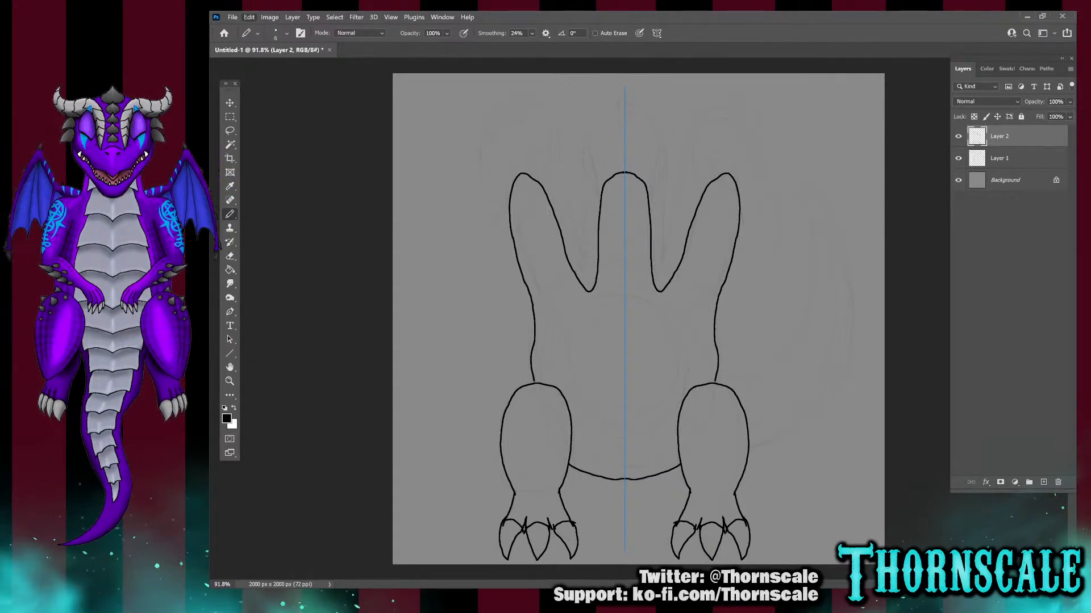
Undo all the thick leg, foot, belly and neck strokes until the line art layer is empty
key(ctrl+z)
key(ctrl+z)
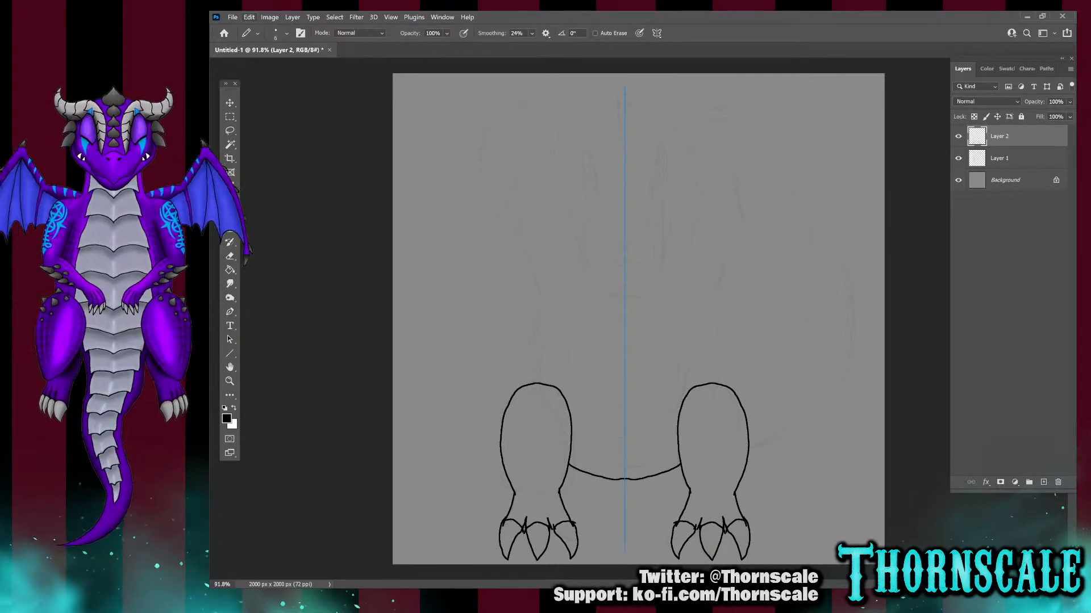
key(ctrl+z)
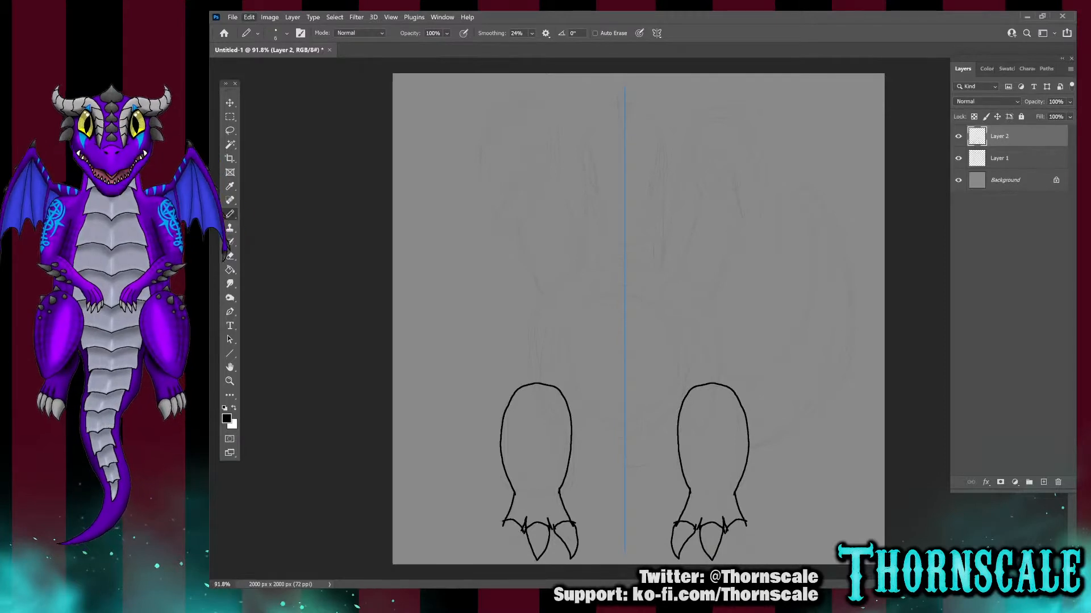
key(ctrl+z)
key(ctrl+z)
key(ctrl+z)
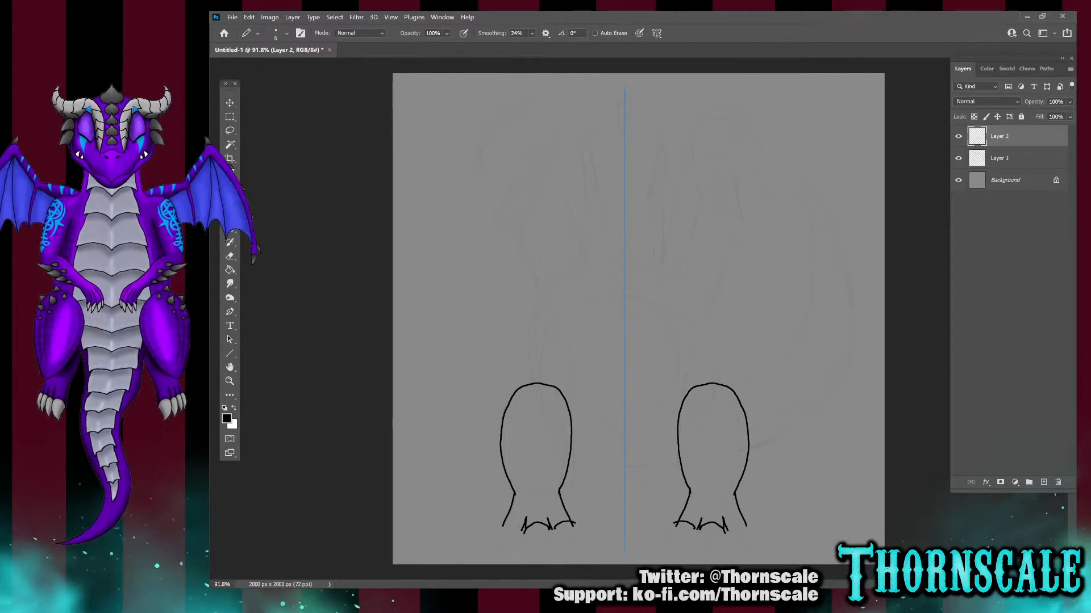
key(ctrl+z)
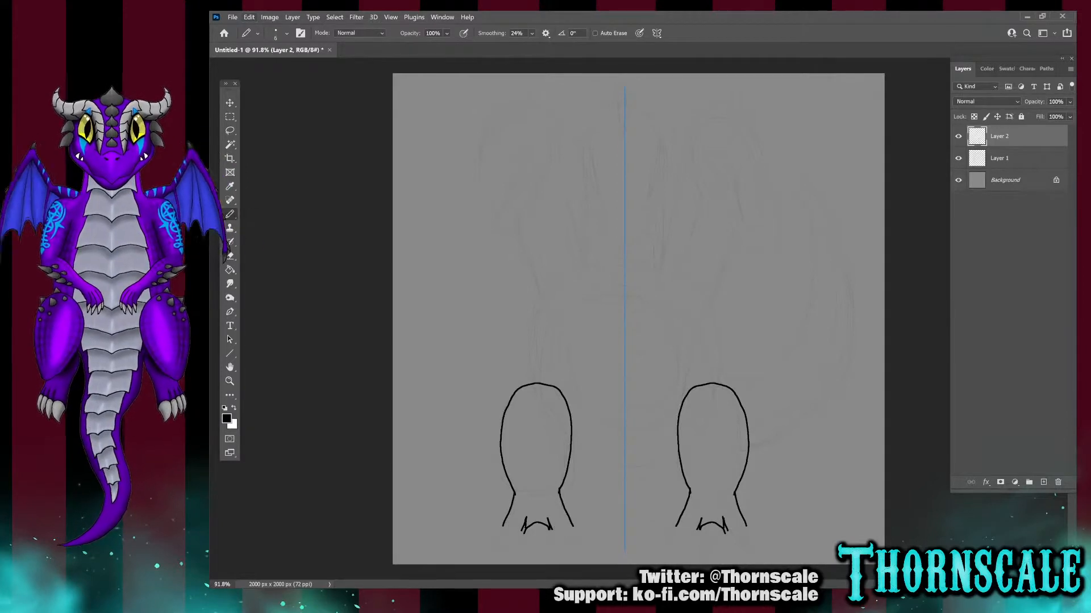
key(ctrl+z)
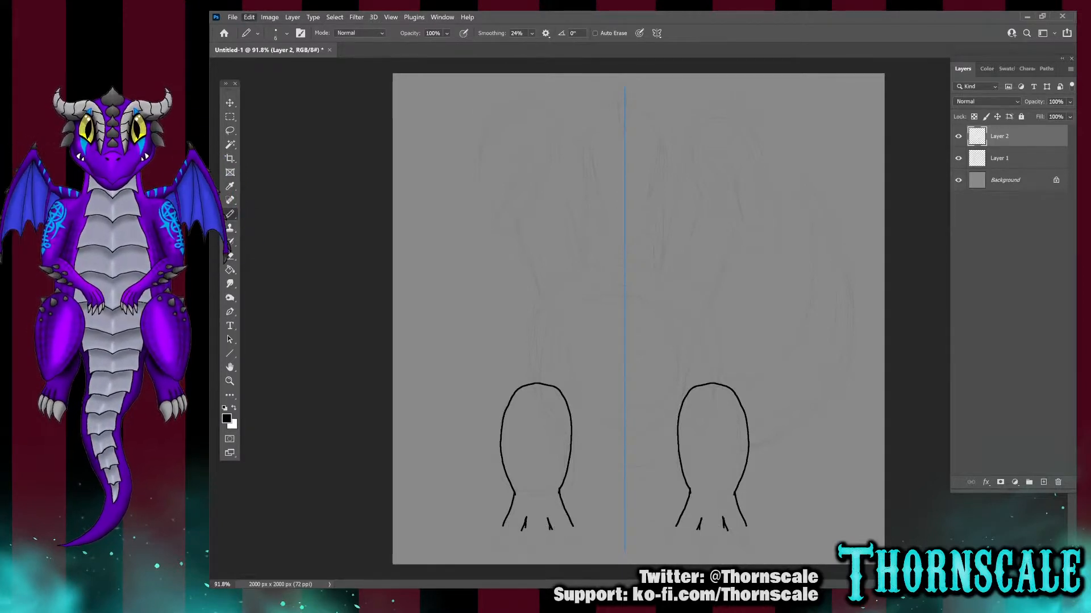
key(ctrl+z)
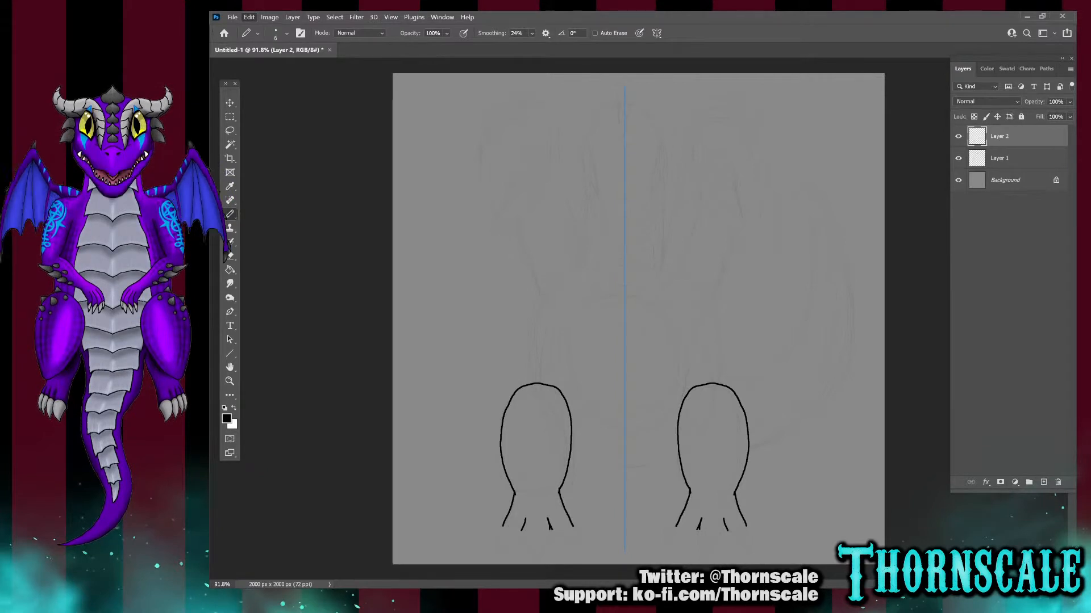
key(ctrl+z)
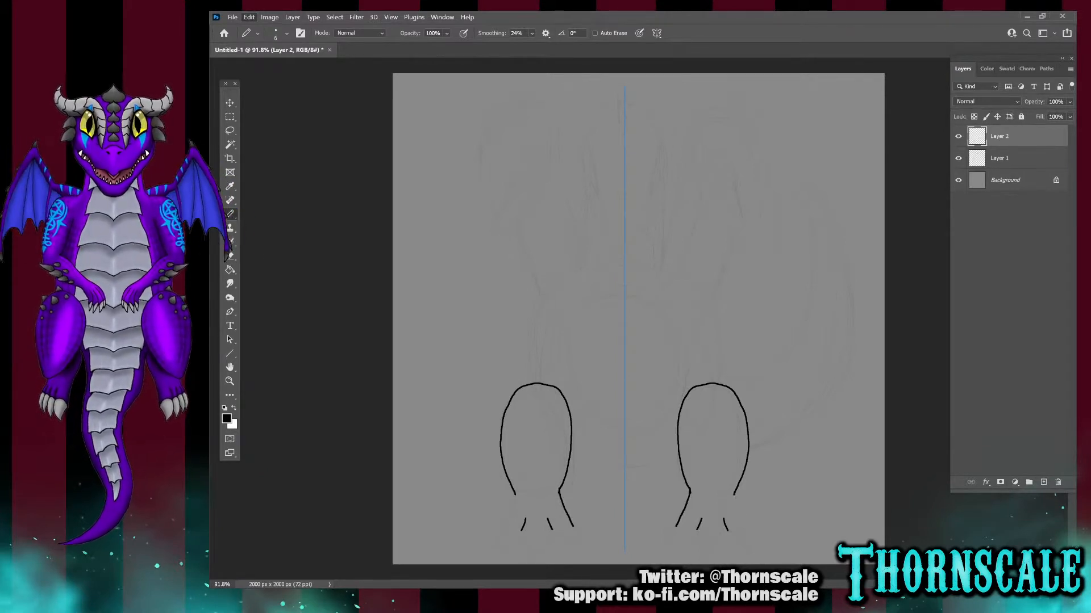
key(ctrl+z)
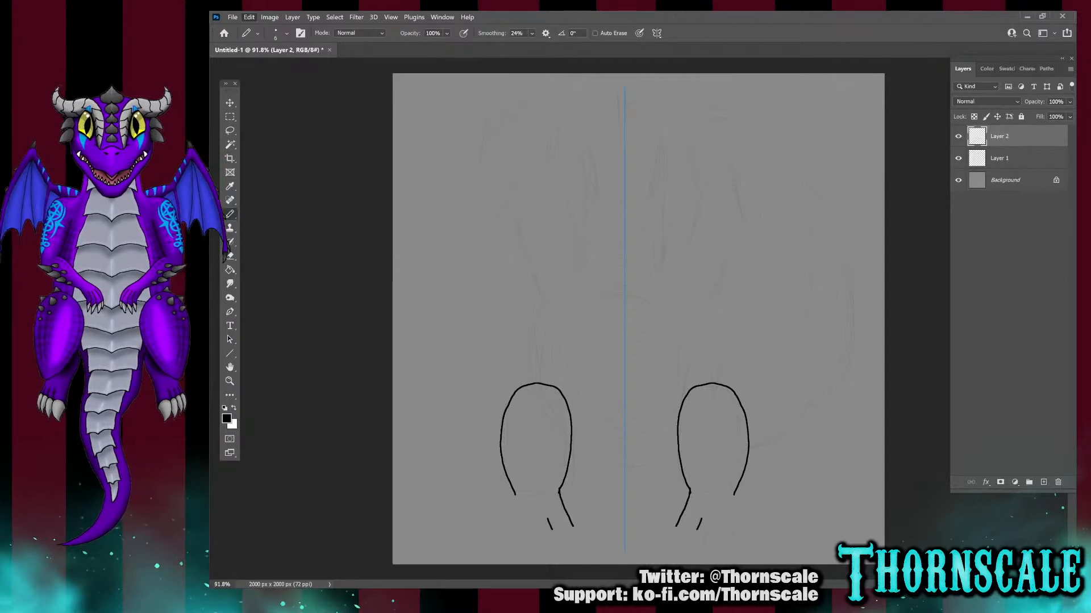
key(ctrl+z)
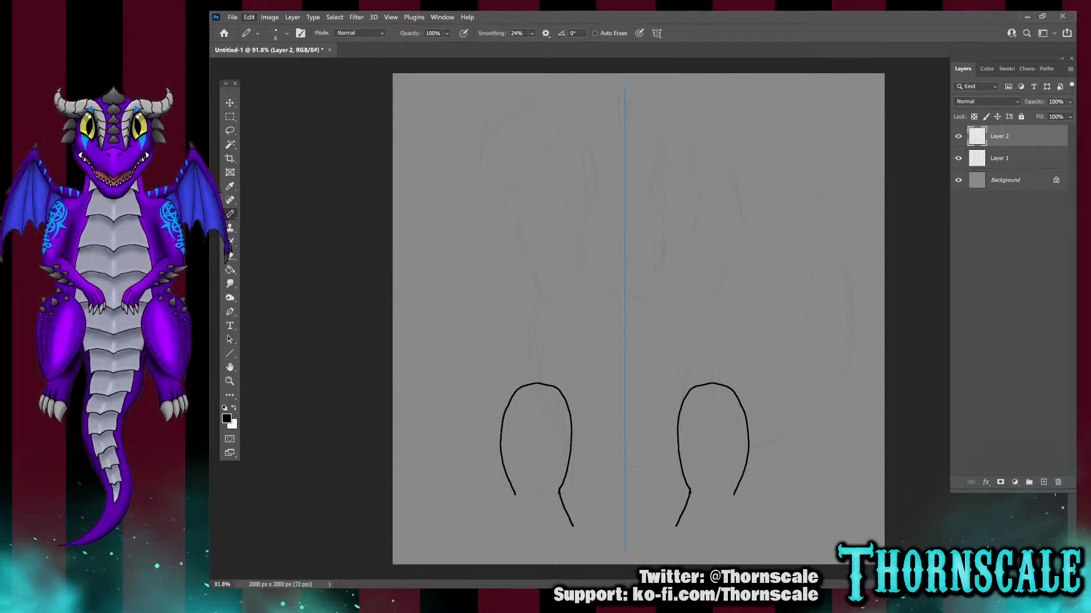
key(ctrl+z)
key(ctrl+z)
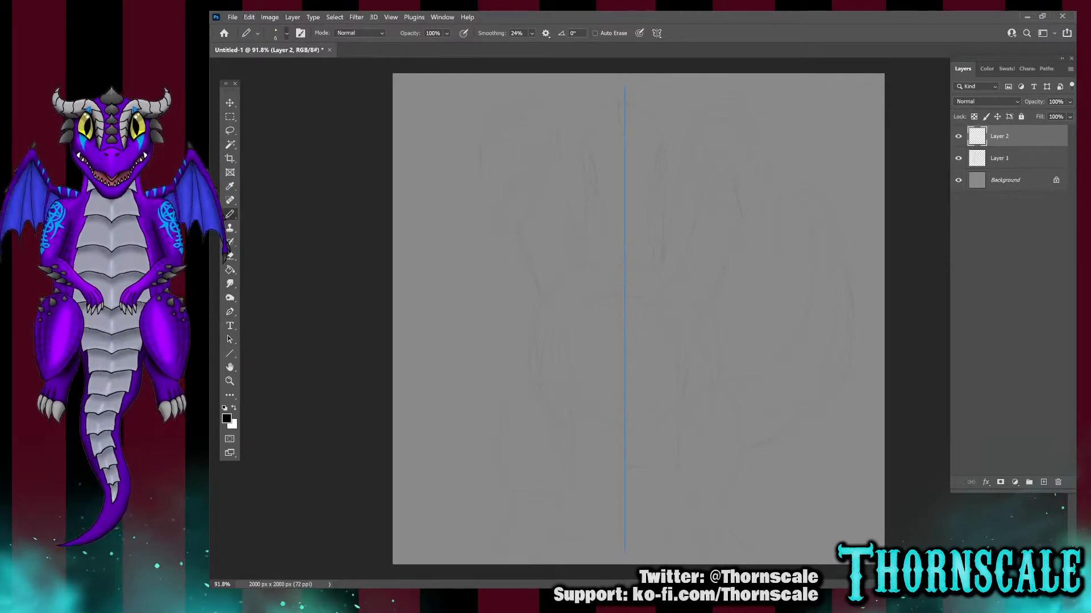
Reduce the pencil to 3 px and draw the mirrored body outline with a rounded belly and three round-ended necks
key(bracketleft)
key(bracketleft)
key(bracketleft)
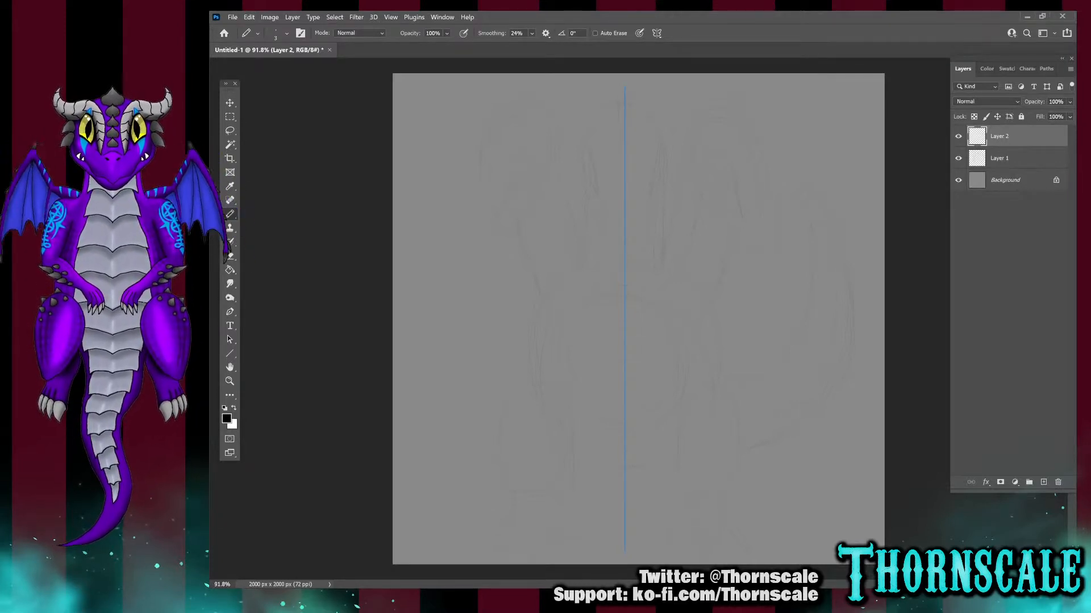
mouse_move(607, 478)
mouse_down()
mouse_move(557, 449)
mouse_move(534, 415)
mouse_move(537, 322)
mouse_up()
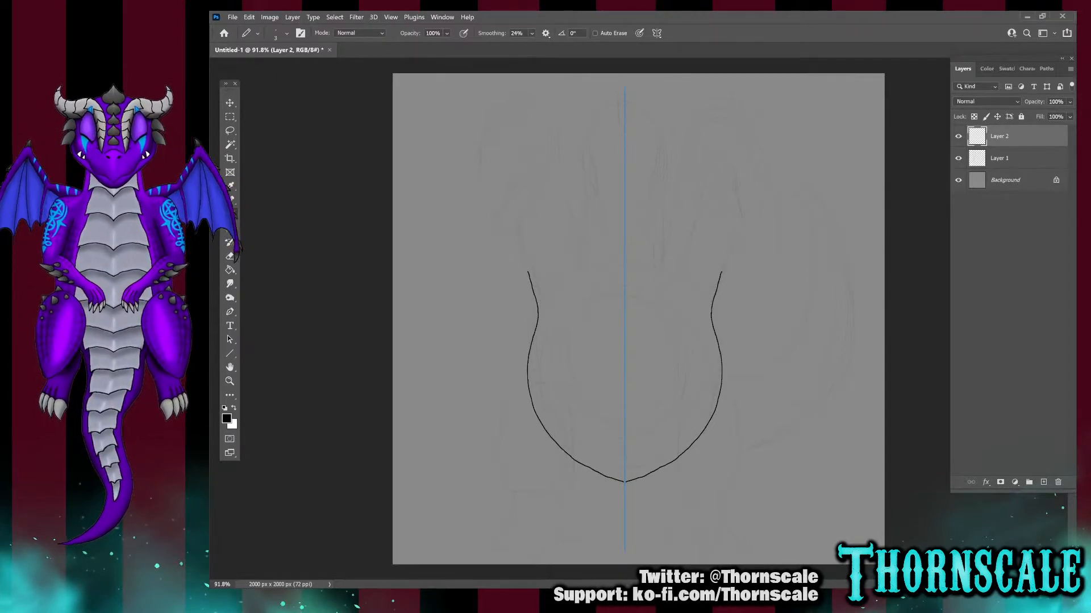
mouse_move(527, 270)
mouse_down()
mouse_move(506, 193)
mouse_move(520, 166)
mouse_move(571, 262)
mouse_move(598, 259)
mouse_move(606, 189)
mouse_move(624, 172)
mouse_up()
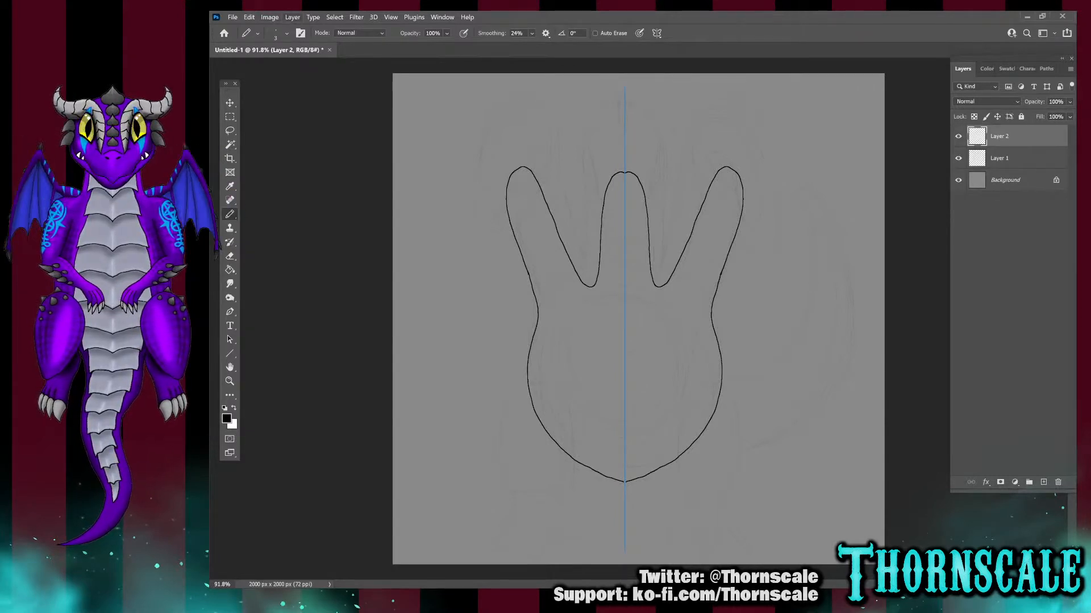
Add another layer and draw mirrored legs with three-clawed feet overlapping the lower body
key(ctrl+shift+n)
key(Return)
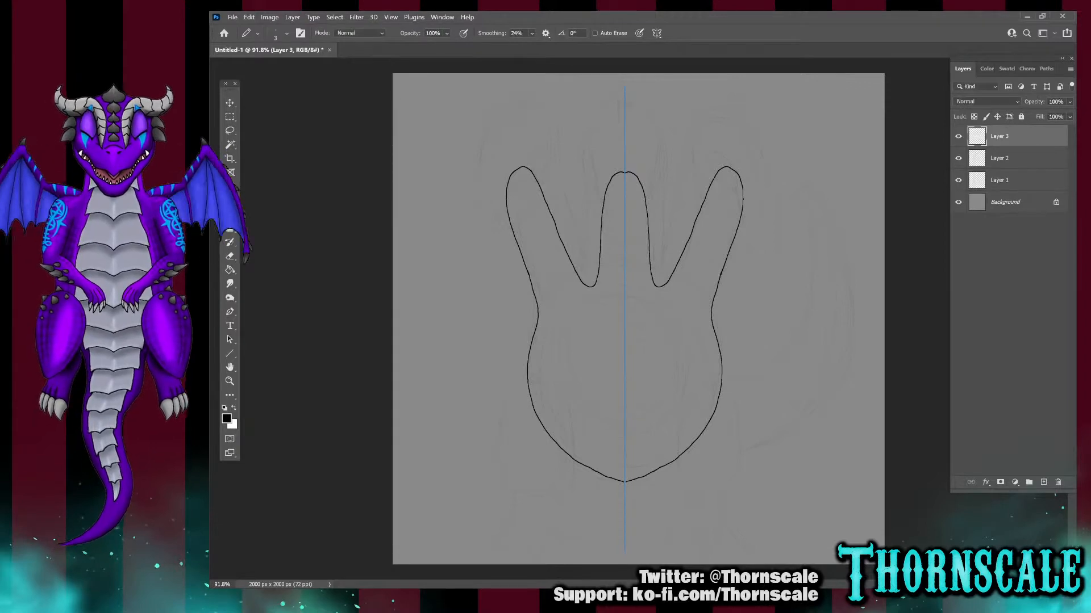
mouse_move(520, 483)
mouse_down()
mouse_move(514, 397)
mouse_move(544, 382)
mouse_move(561, 400)
mouse_move(569, 462)
mouse_move(554, 506)
mouse_move(520, 482)
mouse_move(526, 509)
mouse_move(510, 531)
mouse_up()
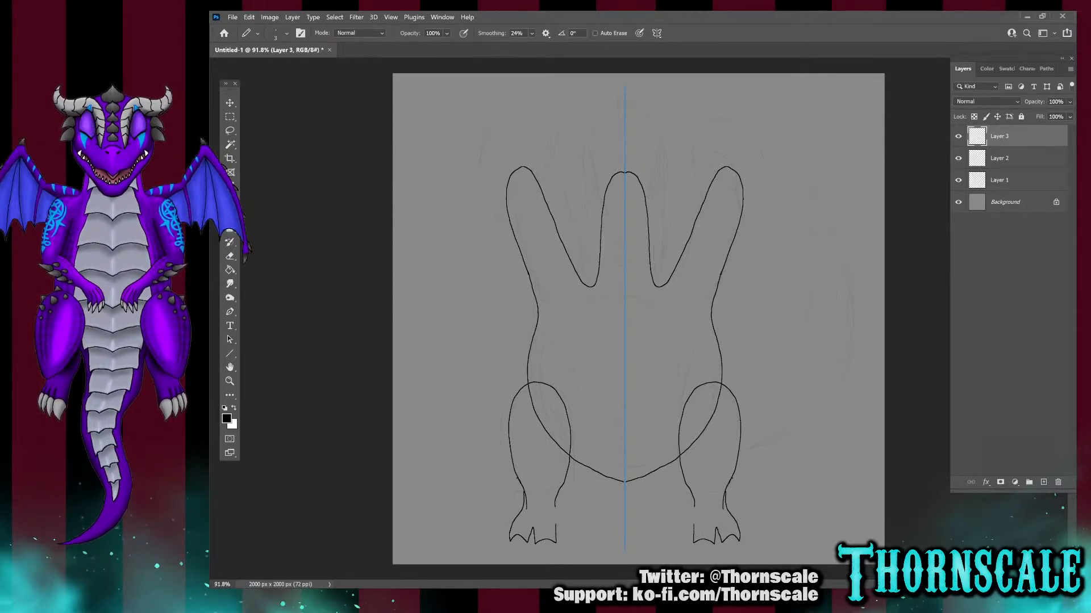
drag(673, 526, 688, 485)
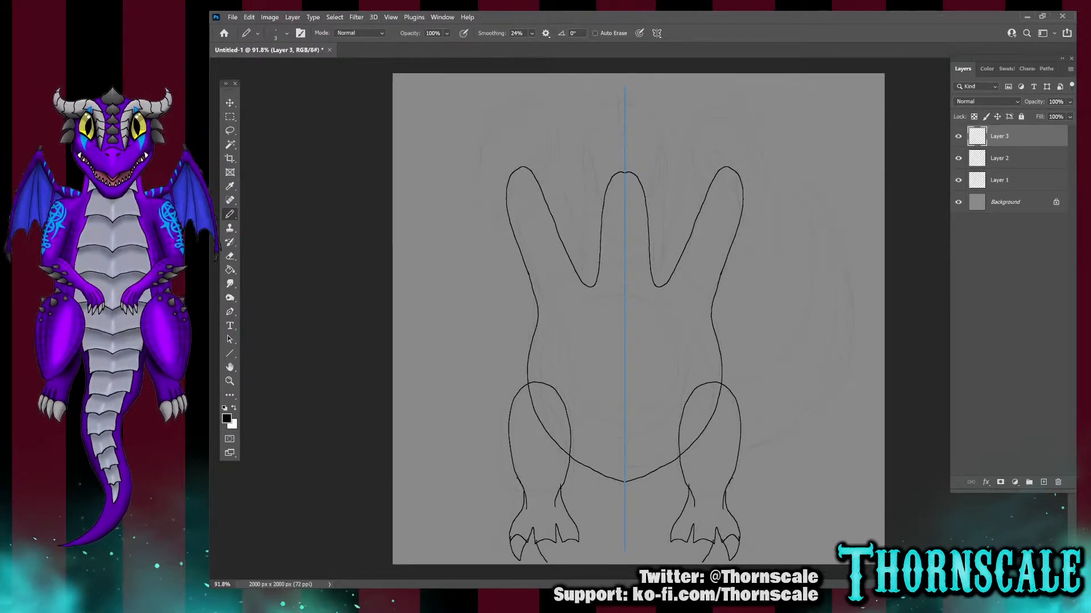
drag(678, 559, 671, 541)
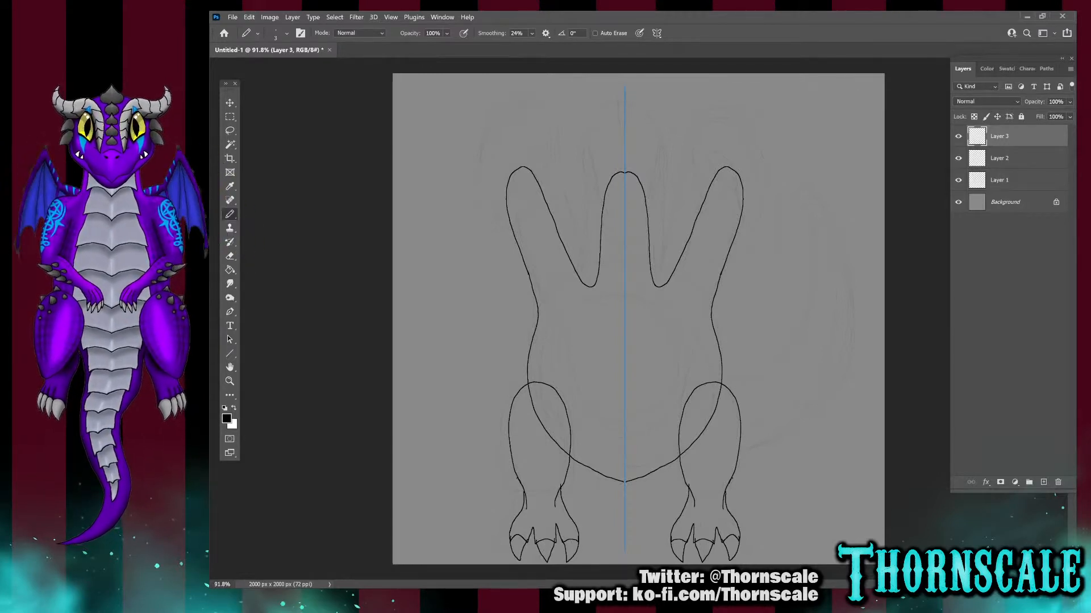
drag(735, 470, 729, 561)
Undo the claws, feet and lower leg strokes back to the thigh outlines
key(ctrl+z)
key(ctrl+z)
key(ctrl+z)
key(ctrl+z)
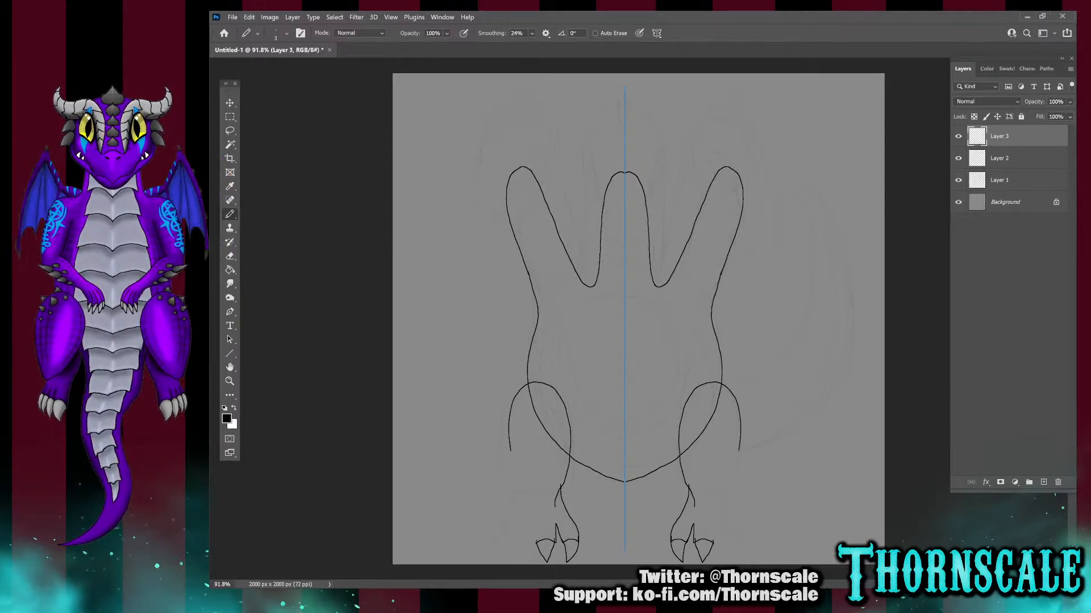
key(ctrl+z)
key(ctrl+z)
key(ctrl+z)
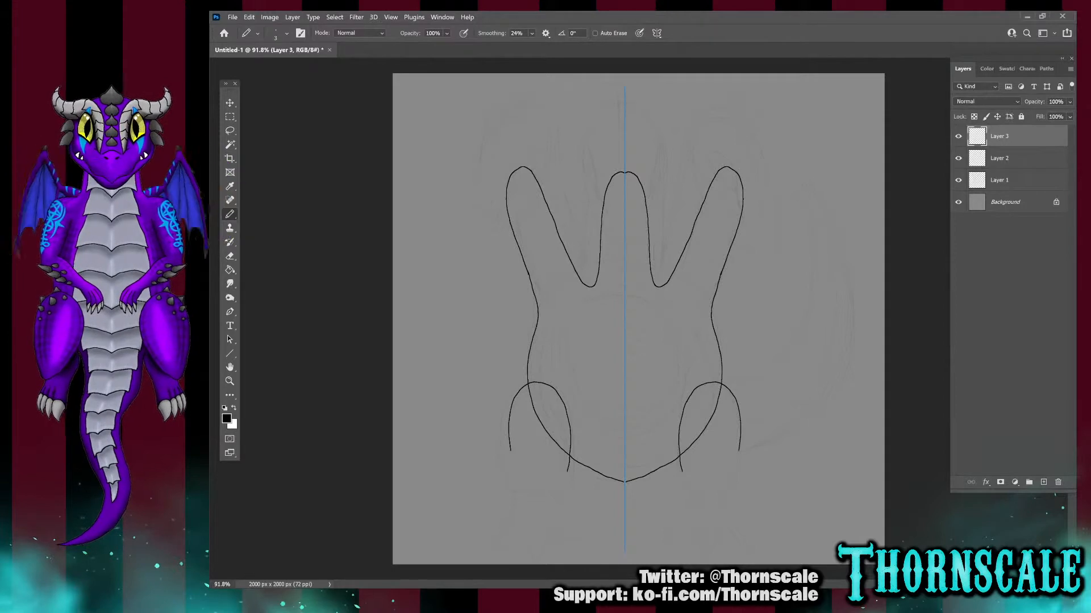
Redraw the mirrored lower legs with narrower feet, each with scalloped toes and three pointed claws
drag(511, 454, 520, 471)
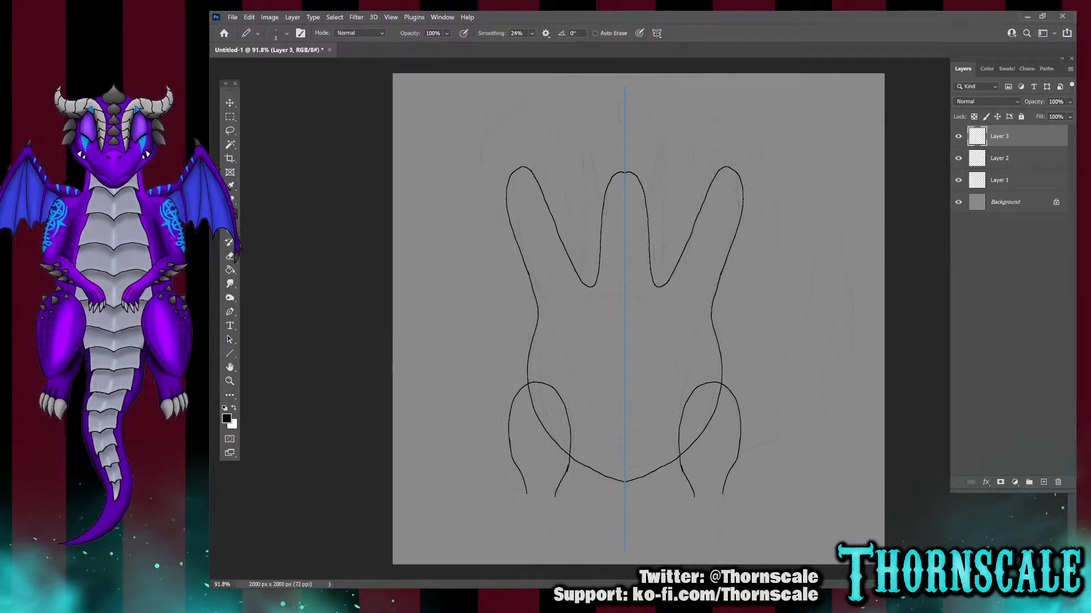
drag(523, 504, 518, 516)
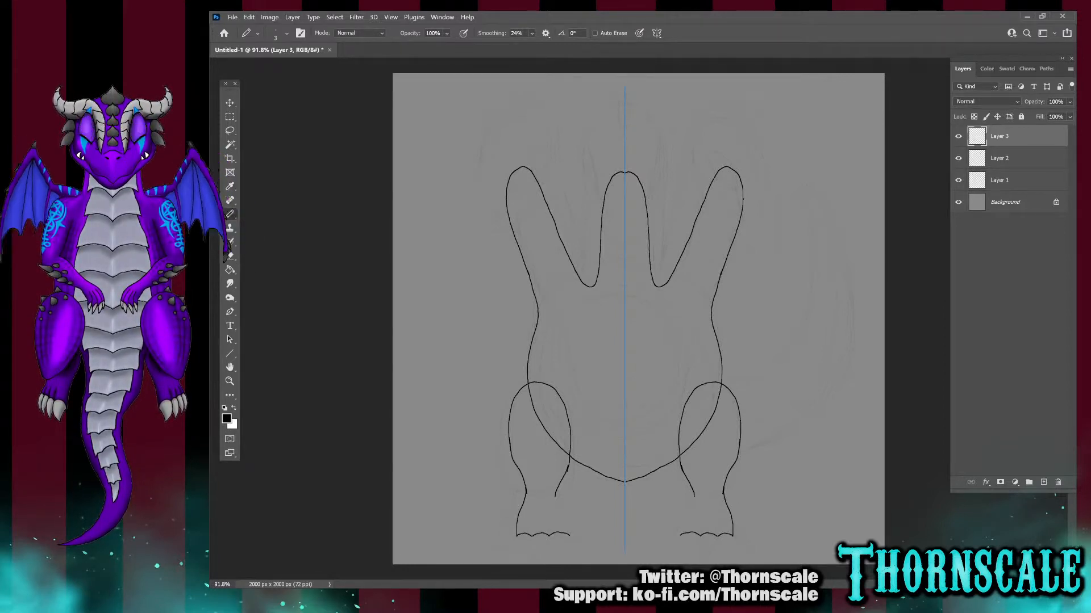
drag(568, 532, 560, 498)
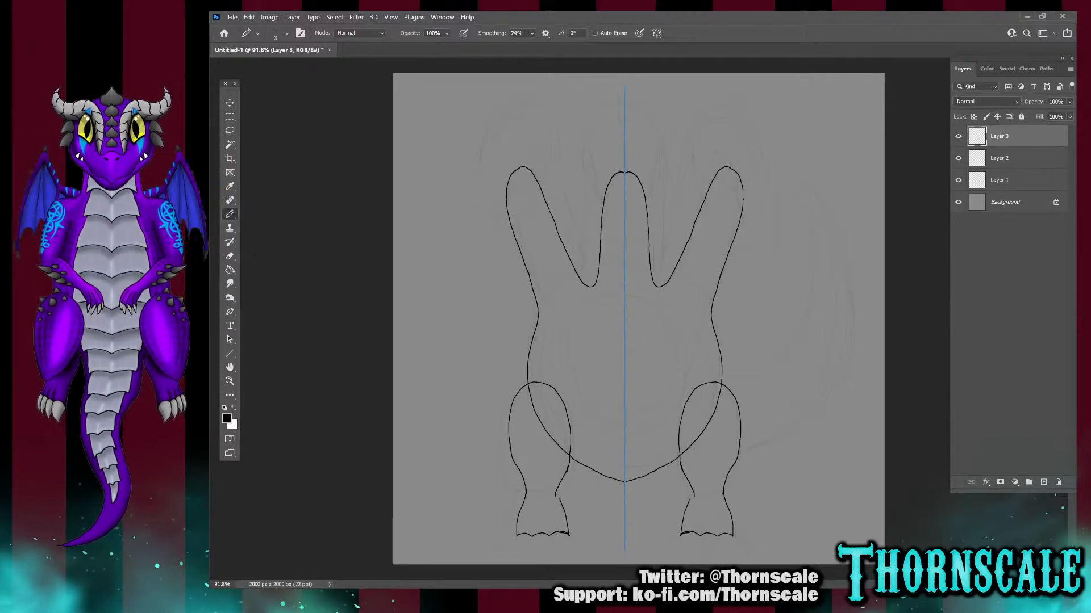
mouse_move(527, 555)
mouse_down()
mouse_move(531, 535)
mouse_move(548, 536)
mouse_move(557, 559)
mouse_up()
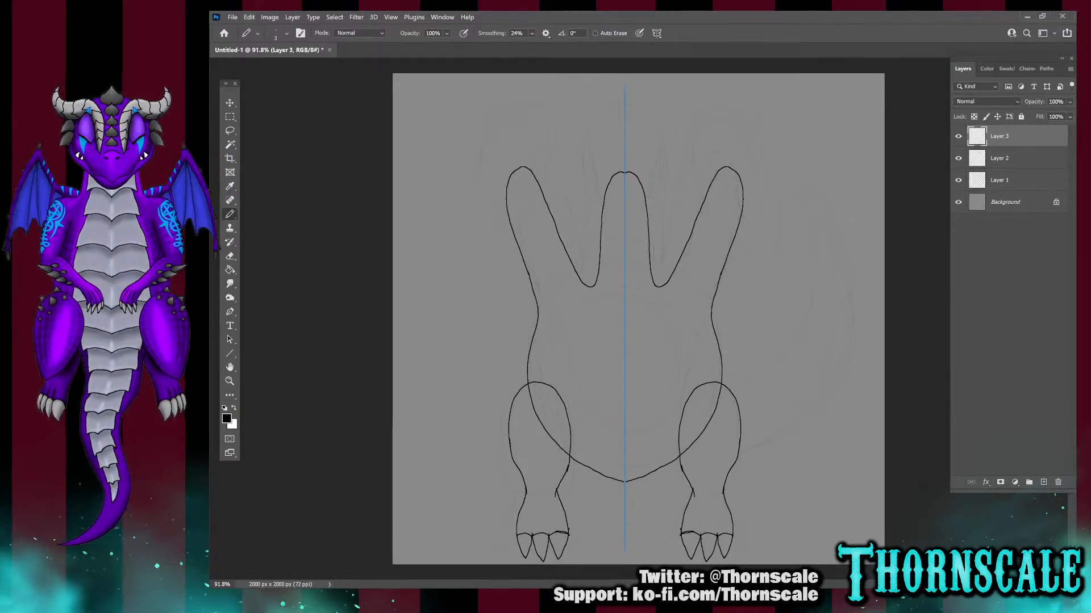
Undo the claws, feet and lower leg strokes back to the upper thigh outlines
key(ctrl+z)
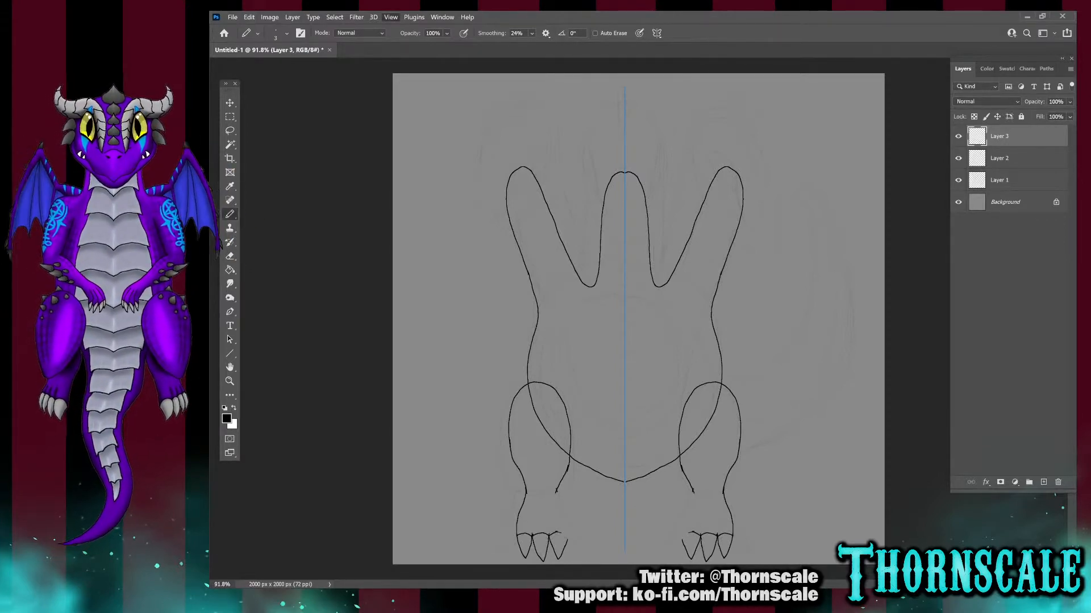
key(ctrl+1)
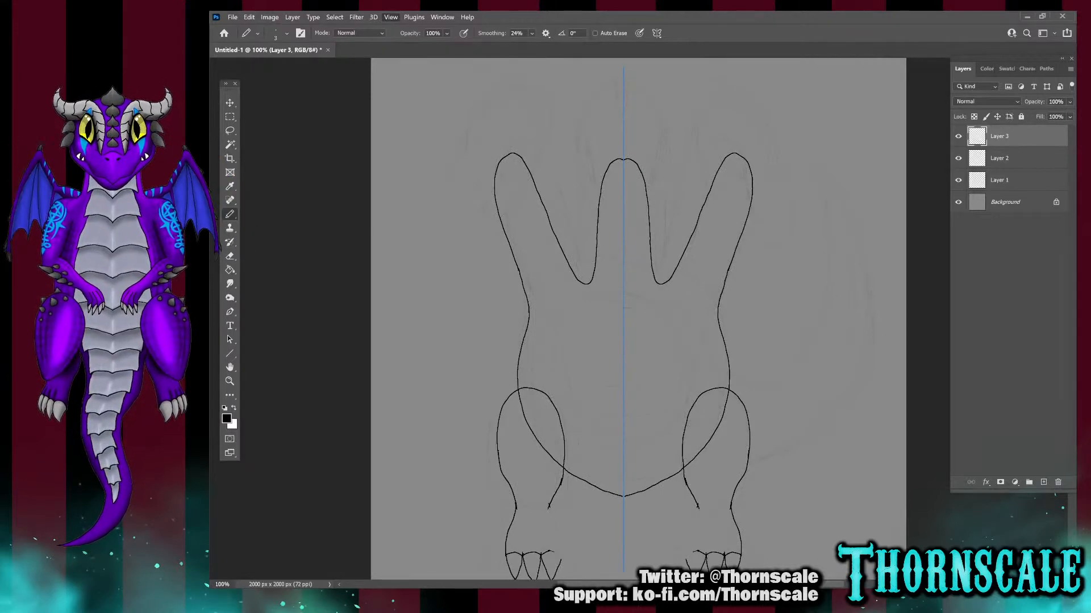
key(ctrl+plus)
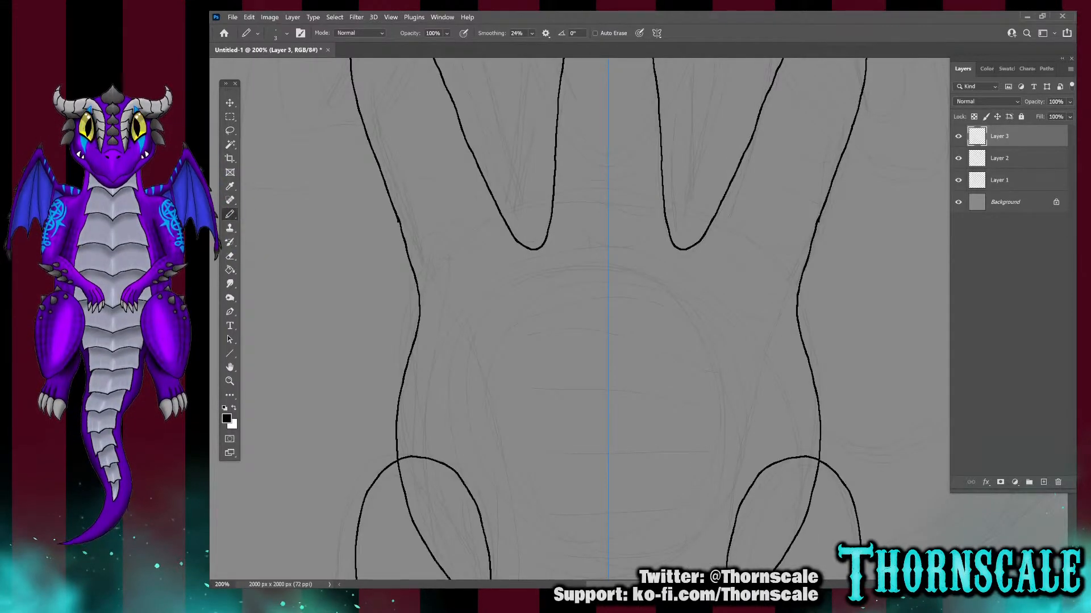
key(F7)
key(F7)
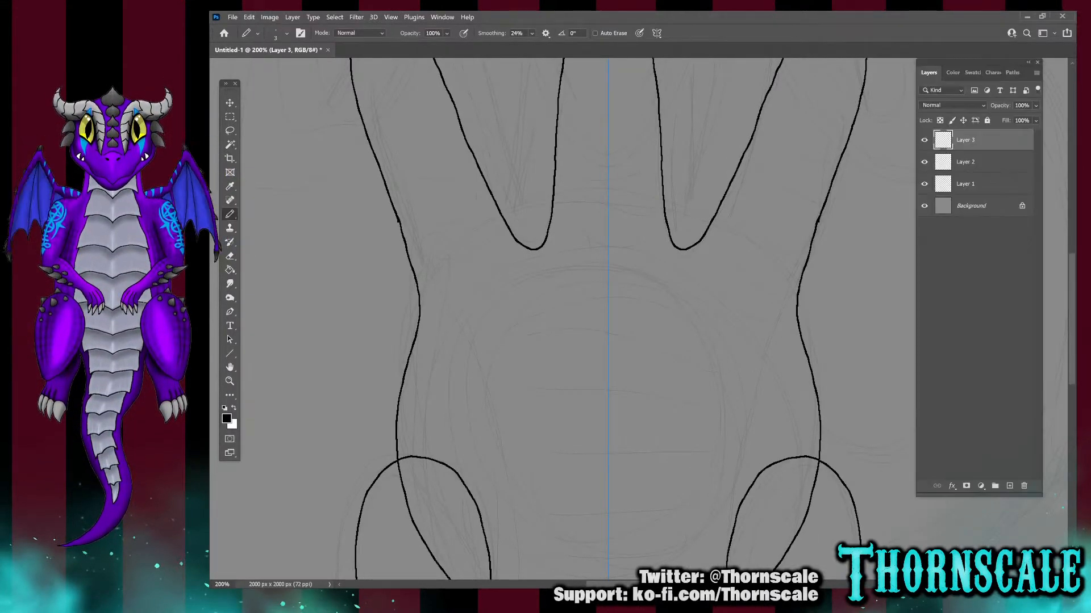
scroll(563, 318, down, 10)
scroll(562, 318, up, 4)
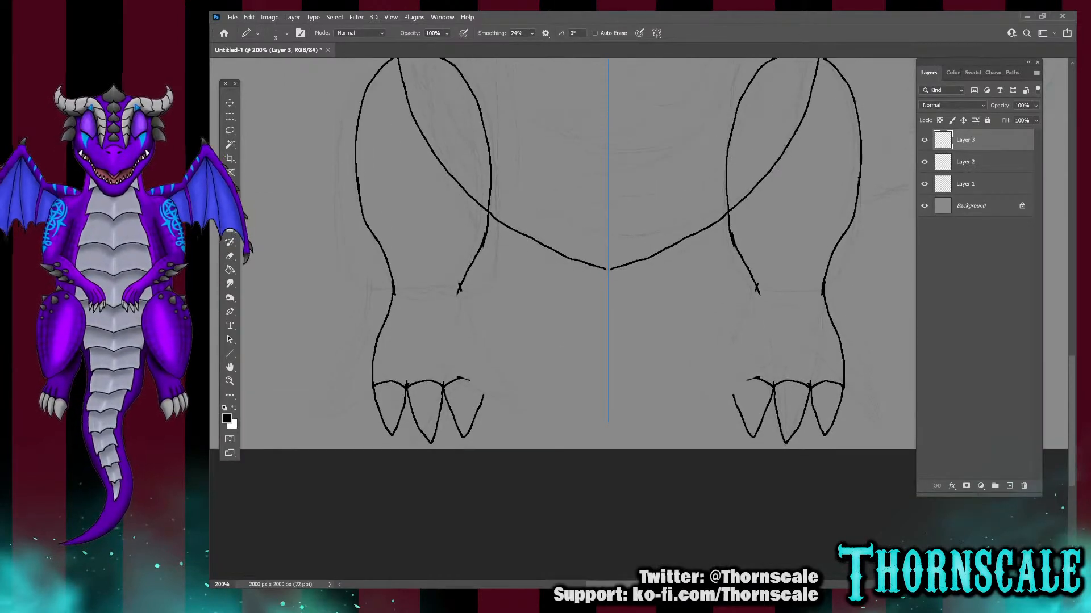
key(ctrl+z)
key(ctrl+z)
key(ctrl+z)
key(ctrl+z)
key(ctrl+z)
key(ctrl+z)
key(ctrl+z)
key(ctrl+z)
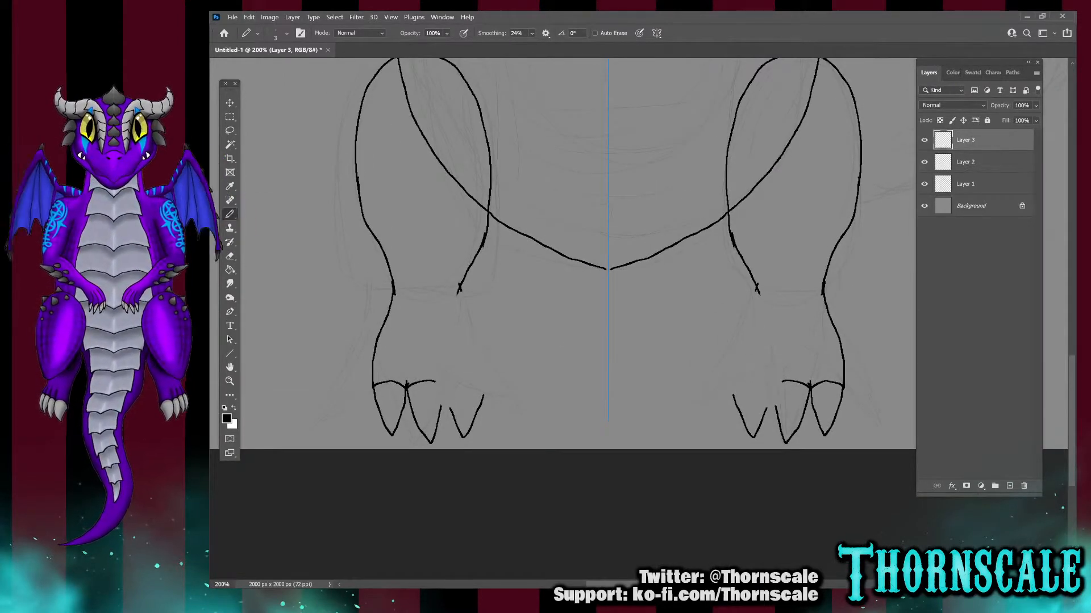
key(ctrl+z)
key(ctrl+z)
key(ctrl+z)
key(ctrl+z)
key(ctrl+z)
key(ctrl+z)
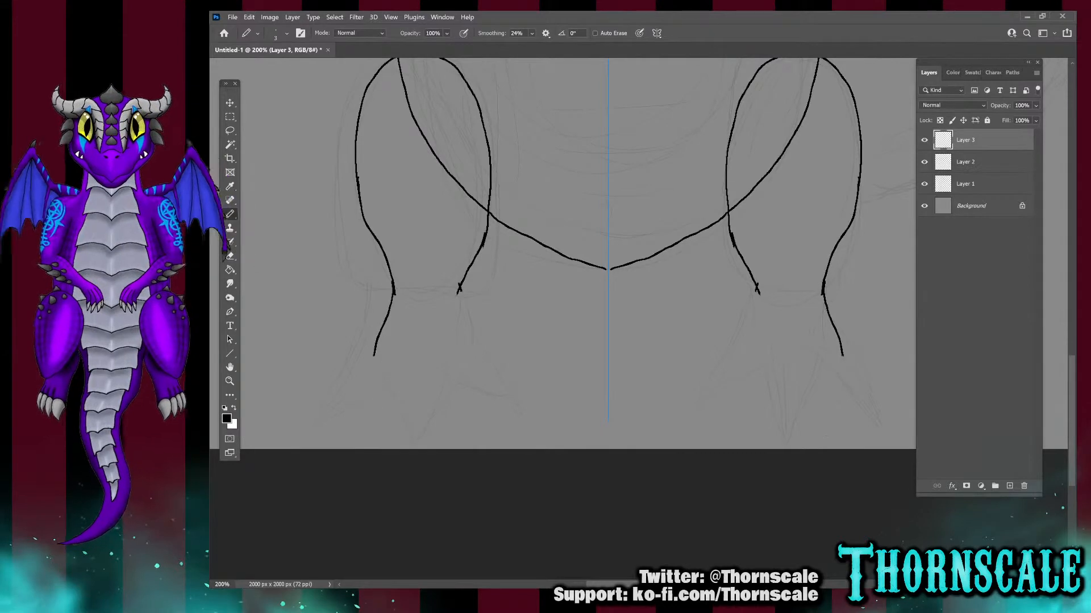
key(ctrl+z)
key(ctrl+z)
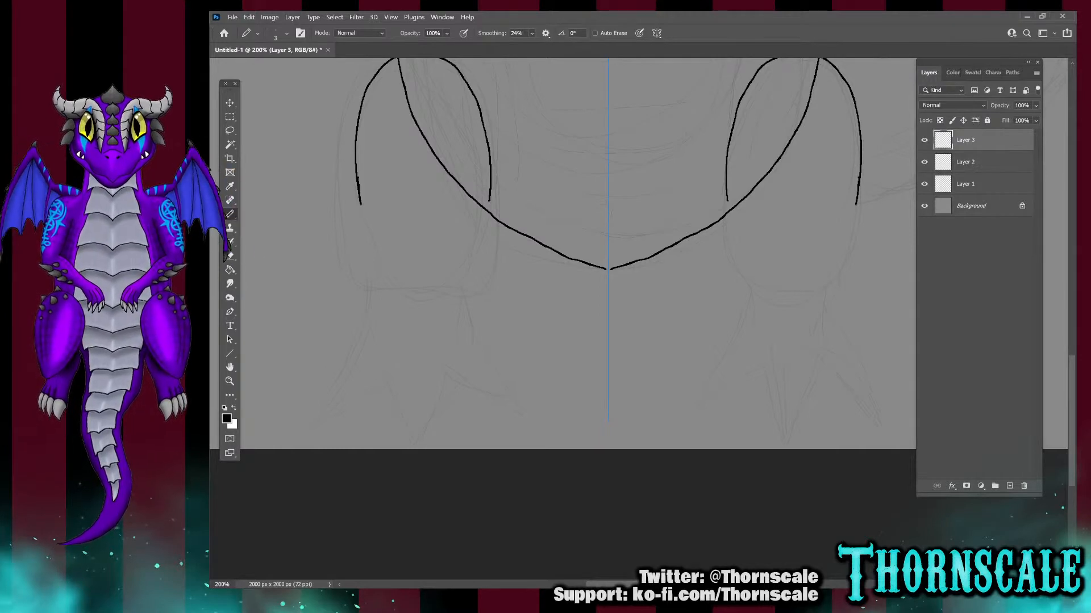
mouse_move(434, 402)
mouse_down()
mouse_move(423, 378)
mouse_move(400, 401)
mouse_move(410, 443)
mouse_move(422, 434)
mouse_up()
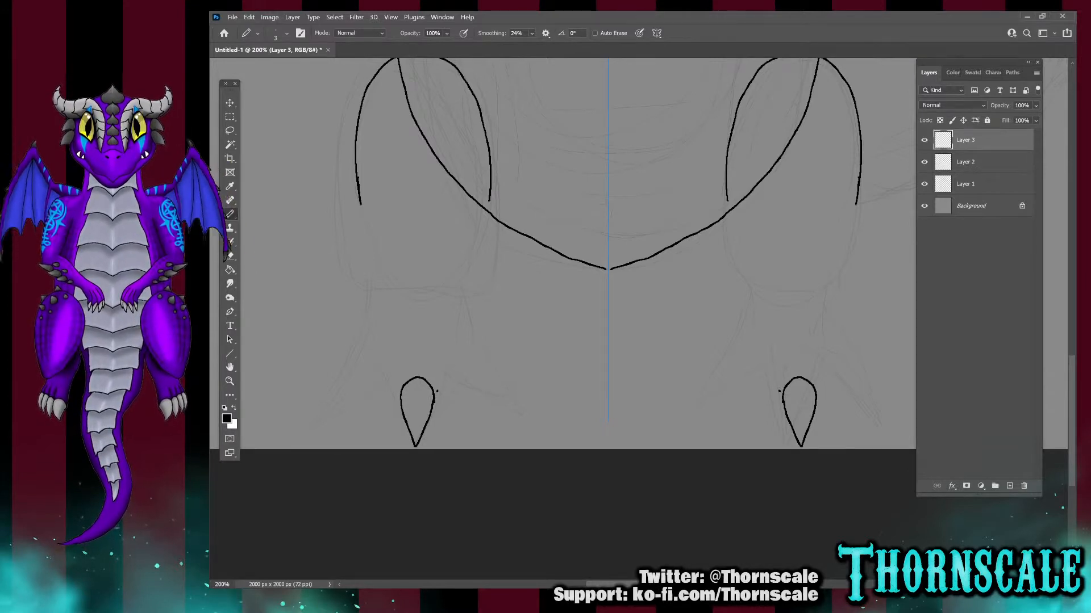
key(ctrl+z)
key(ctrl+z)
key(ctrl+z)
key(ctrl+z)
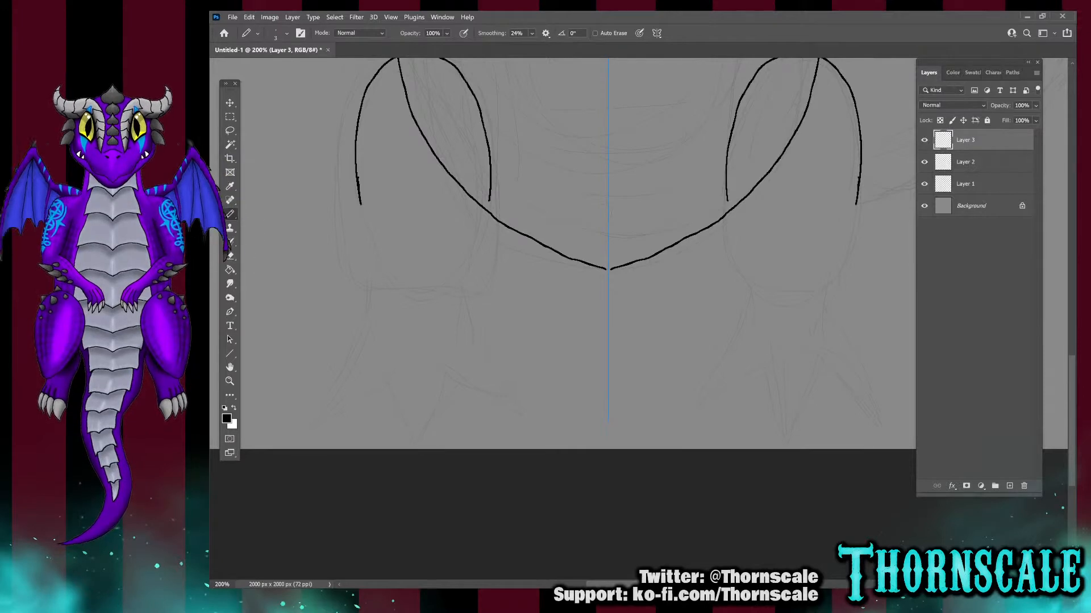
Draw mirrored feet with three overlapping curved claws, angular lower legs reaching up to the thighs, and a small hooked claw behind each ankle
mouse_move(401, 374)
mouse_down()
mouse_move(419, 403)
mouse_move(386, 443)
mouse_move(383, 394)
mouse_move(402, 371)
mouse_move(386, 363)
mouse_move(371, 372)
mouse_move(361, 437)
mouse_up()
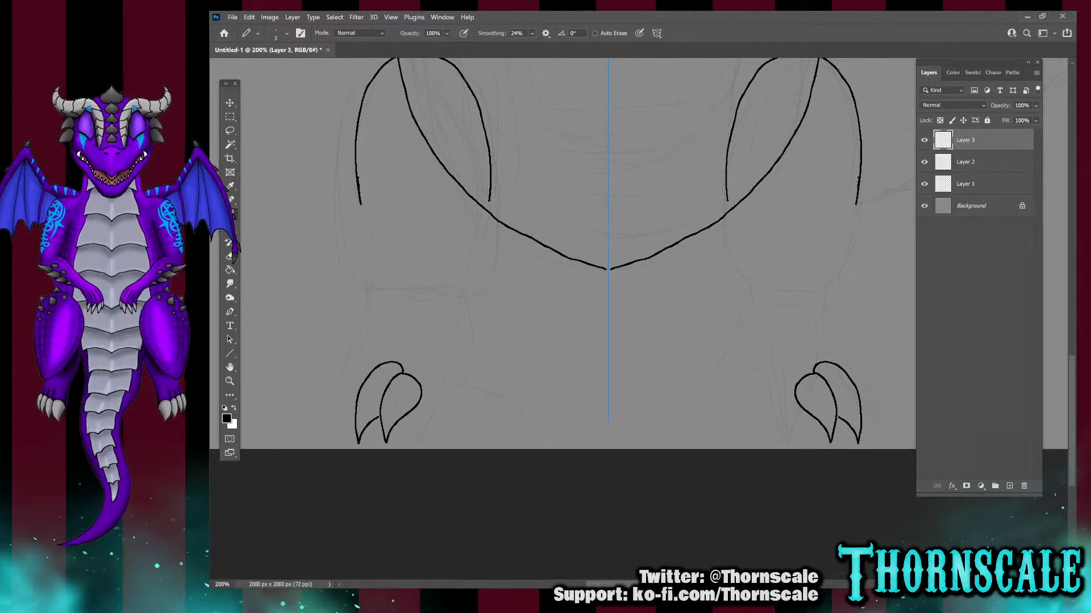
mouse_move(379, 364)
mouse_down()
mouse_move(356, 382)
mouse_move(347, 429)
mouse_move(353, 421)
mouse_up()
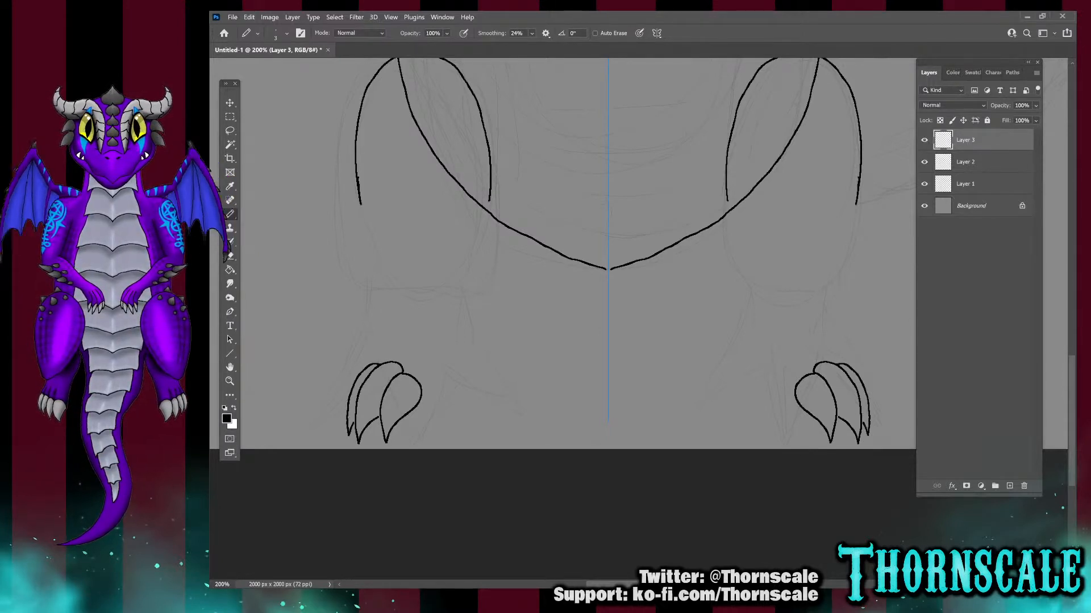
mouse_move(421, 394)
mouse_down()
mouse_move(454, 370)
mouse_move(471, 330)
mouse_move(453, 283)
mouse_move(491, 201)
mouse_up()
mouse_move(362, 94)
mouse_down()
mouse_move(334, 234)
mouse_move(401, 316)
mouse_move(375, 363)
mouse_up()
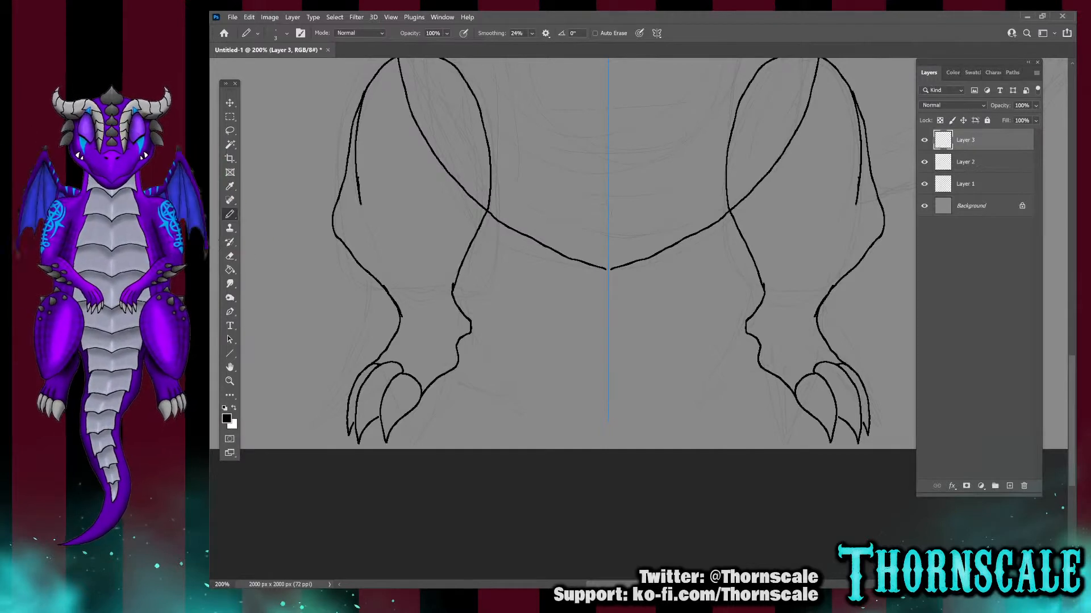
mouse_move(470, 321)
mouse_down()
mouse_move(485, 335)
mouse_move(475, 334)
mouse_up()
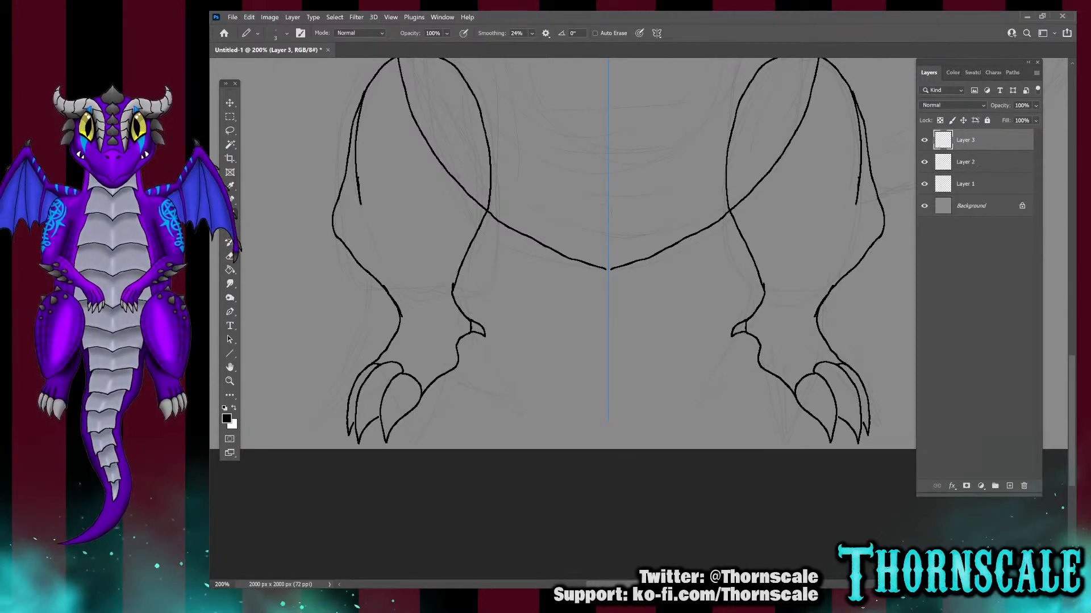
Erase the doubled outer thigh lines and the inner thigh lines down to the ankles on both legs
key(ctrl+z)
key(ctrl+z)
key(ctrl+z)
key(ctrl+z)
key(ctrl+z)
key(ctrl+z)
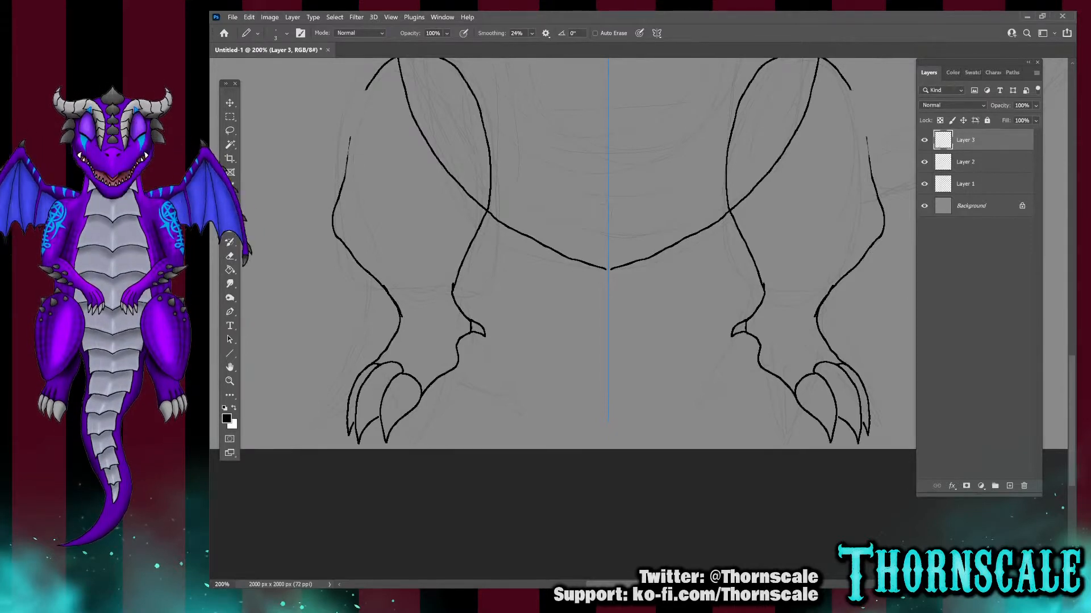
key(ctrl+z)
key(ctrl+z)
key(ctrl+z)
key(ctrl+z)
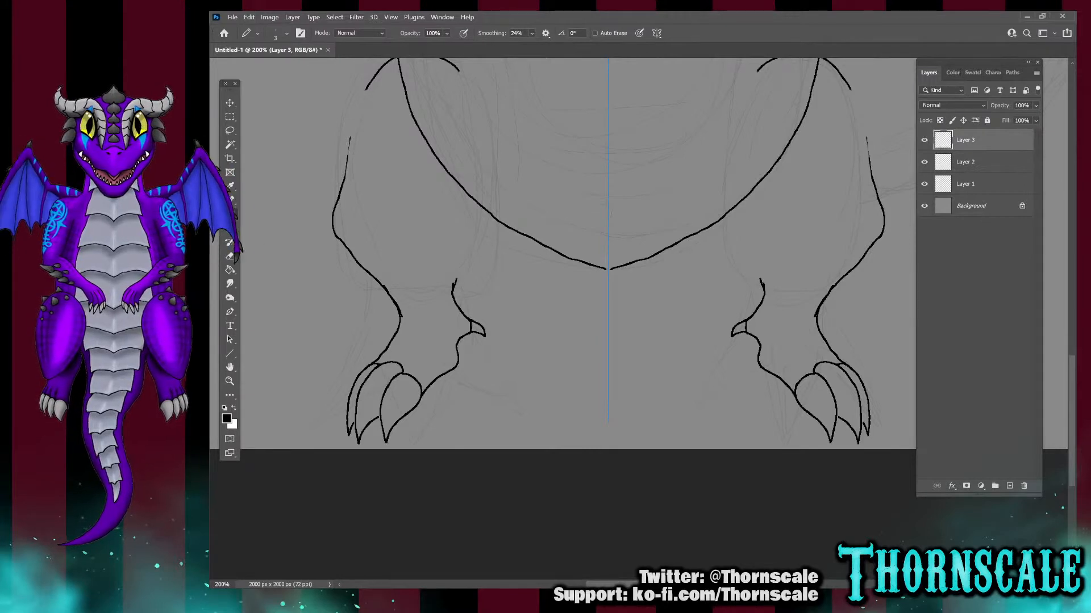
Redraw the mirrored thighs with a rounder inner curve crossing into the leg, a separate calf line, a smooth outer edge and a short knee crease
mouse_move(459, 71)
mouse_down()
mouse_move(482, 168)
mouse_move(427, 272)
mouse_up()
drag(454, 218, 453, 298)
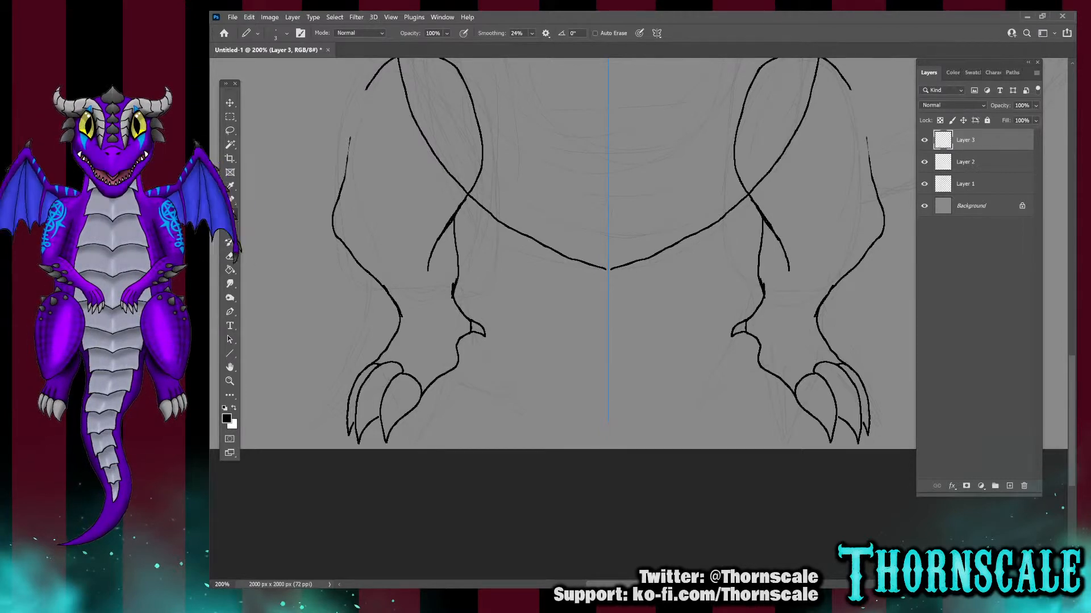
drag(368, 86, 340, 189)
drag(337, 240, 367, 245)
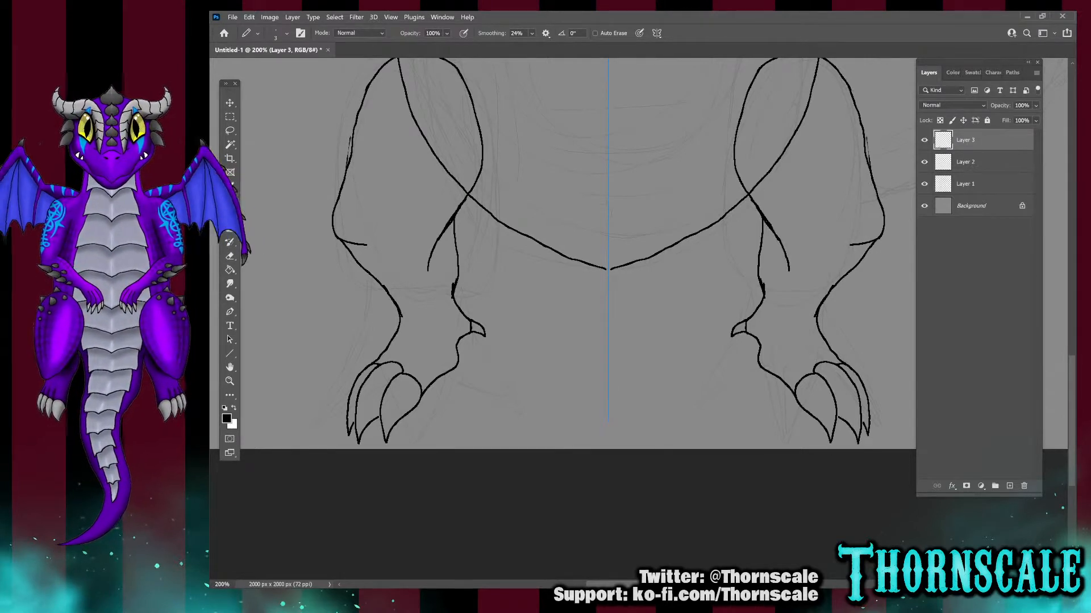
scroll(608, 318, up, 10)
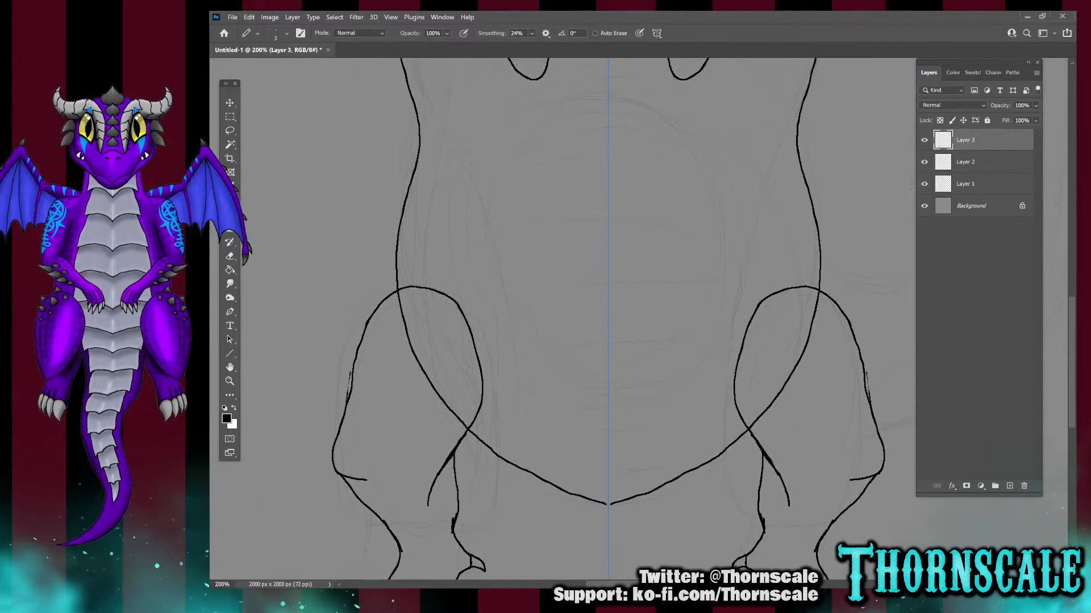
scroll(608, 318, up, 7)
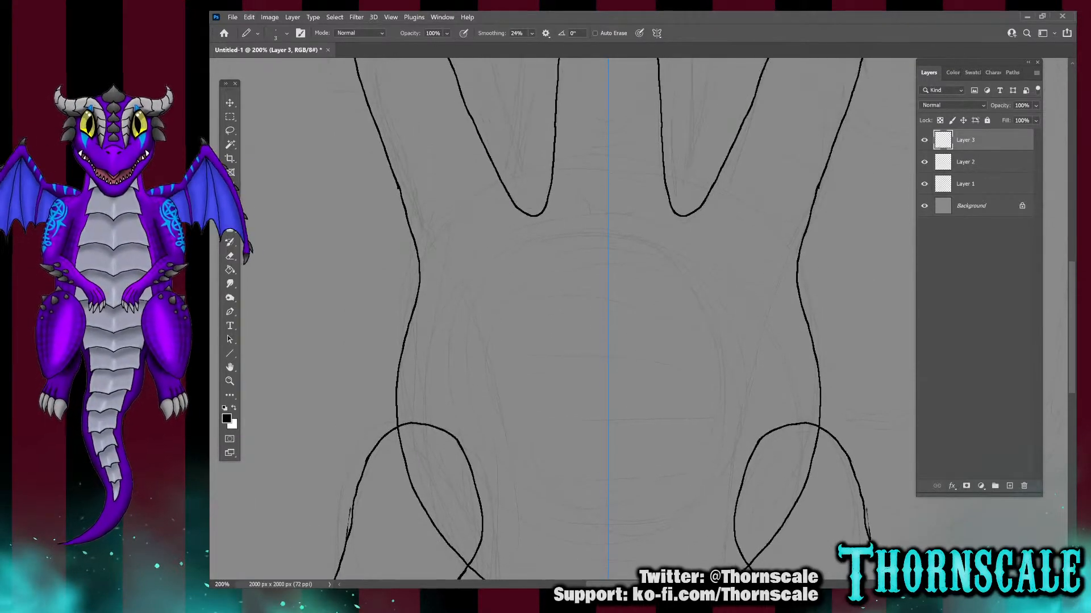
mouse_move(378, 76)
mouse_down()
mouse_move(462, 275)
mouse_move(496, 333)
mouse_move(527, 357)
mouse_move(551, 342)
mouse_move(560, 301)
mouse_move(577, 105)
mouse_up()
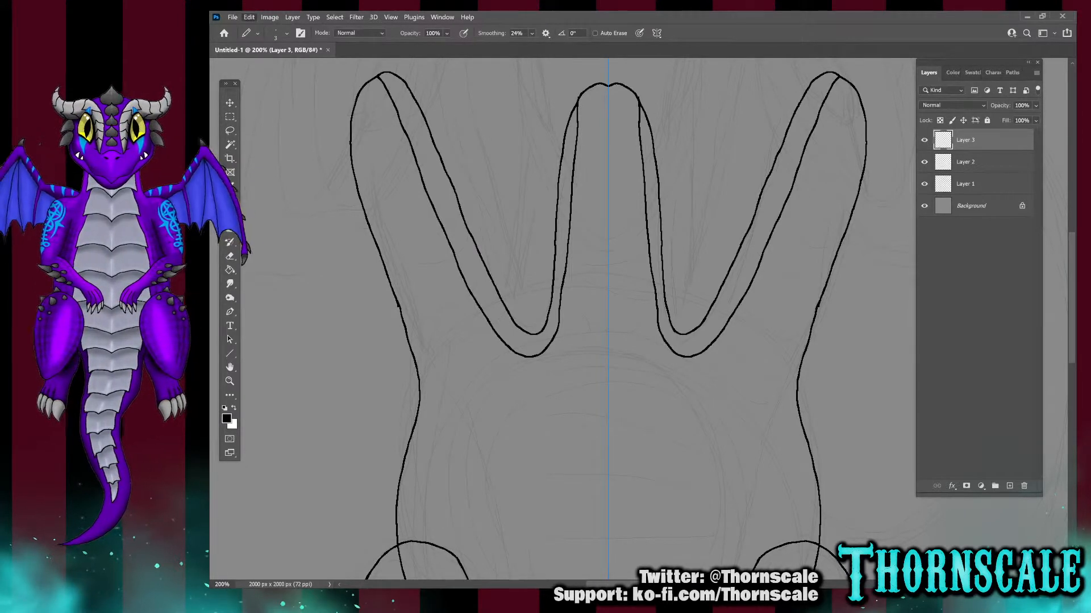
key(ctrl+z)
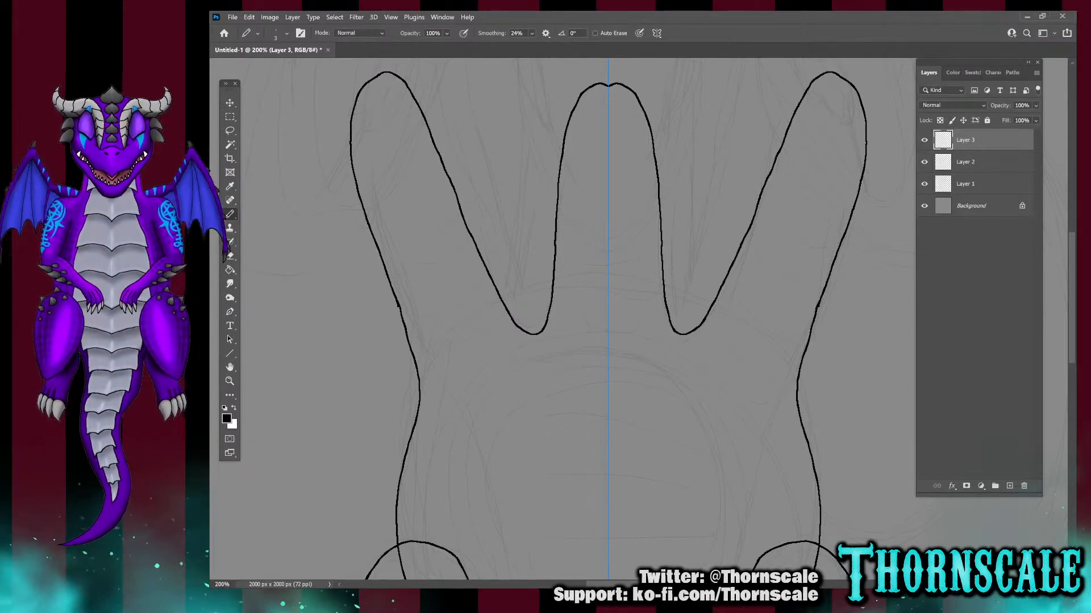
key(ctrl+z)
click(924, 140)
click(924, 140)
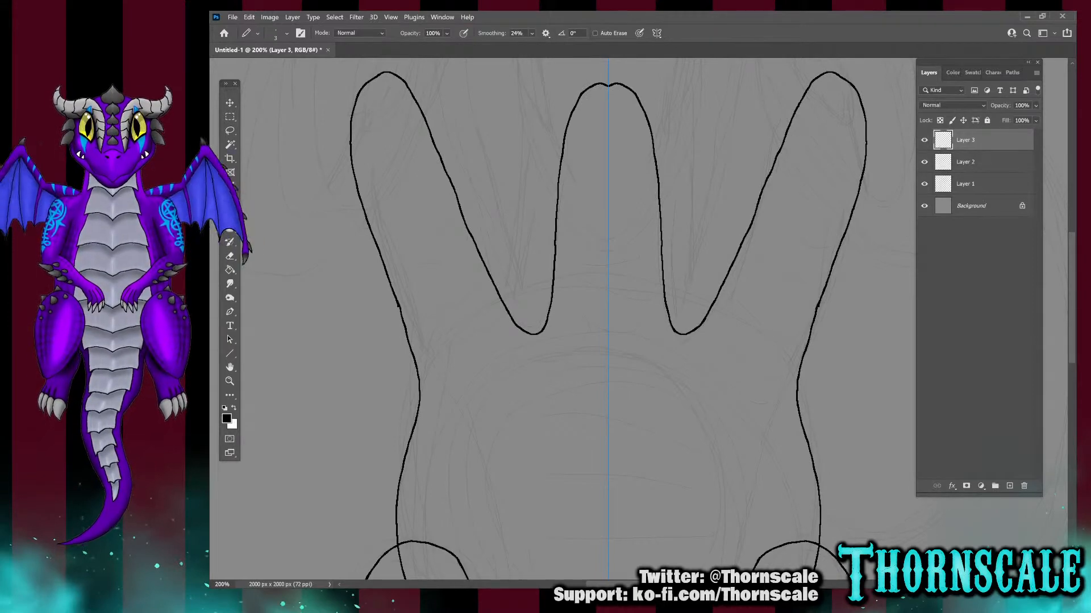
On Layer 2, draw mirrored underbelly borders inside the neck edges and from the waist down to the bottom of the belly
click(965, 161)
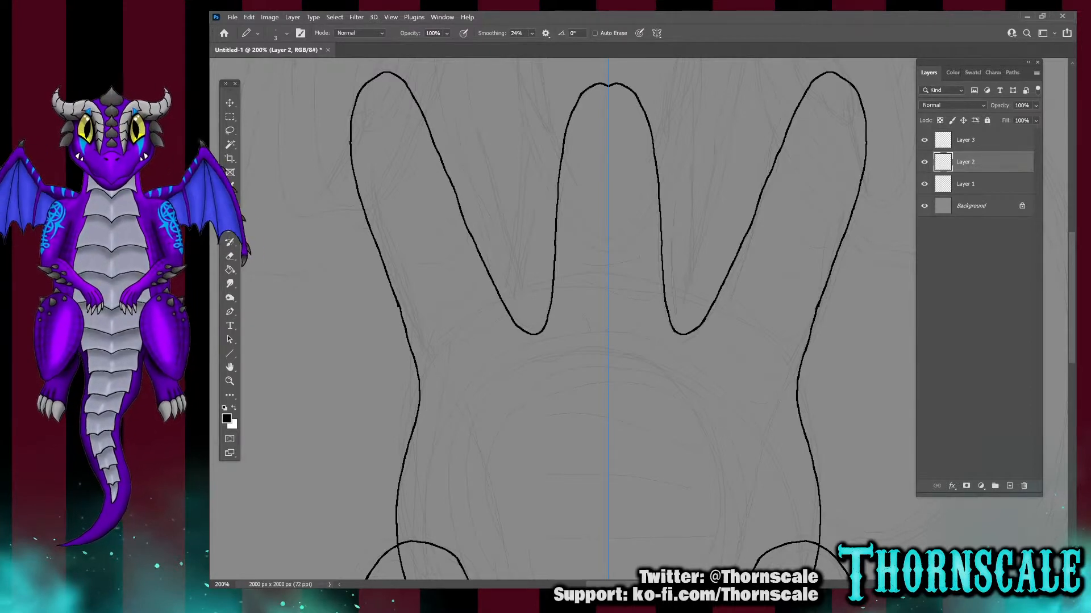
mouse_move(385, 72)
mouse_down()
mouse_move(487, 312)
mouse_move(510, 343)
mouse_move(534, 350)
mouse_move(556, 335)
mouse_move(571, 286)
mouse_move(574, 117)
mouse_up()
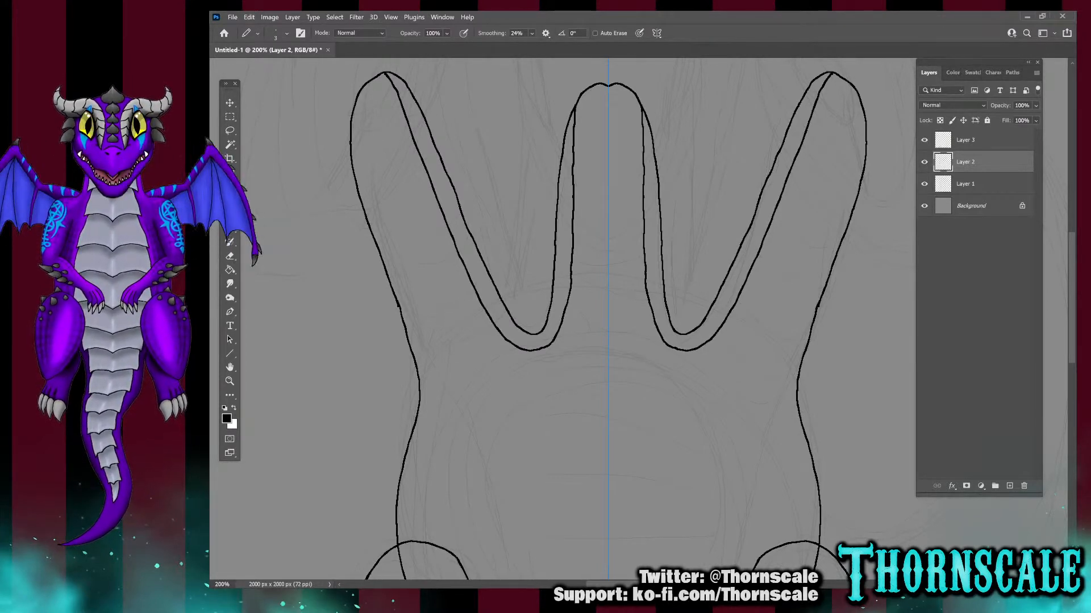
drag(418, 372, 495, 551)
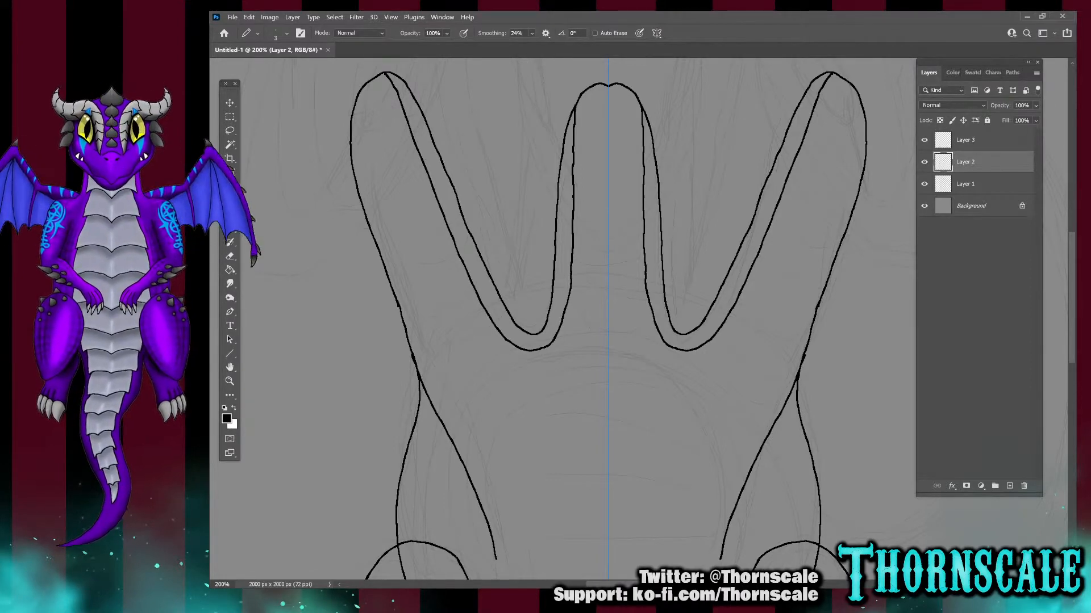
scroll(605, 318, down, 6)
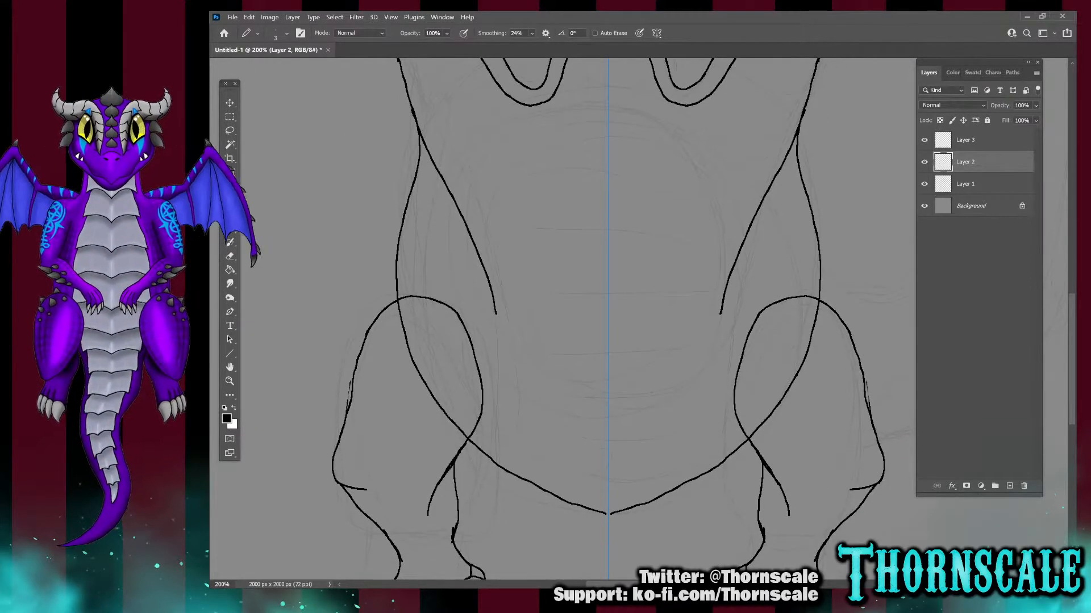
drag(496, 316, 495, 460)
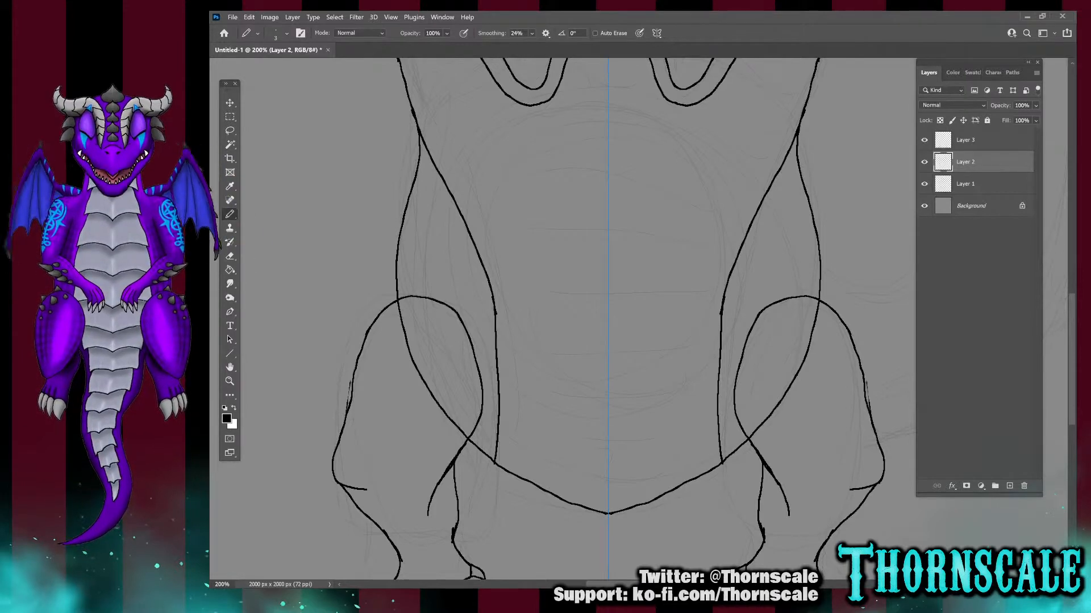
Draw mirrored belly plate lines across the underbelly, curving downward low on the belly and peaking upward at the chest, plus shoulder lines to the neck gaps
drag(501, 411, 606, 445)
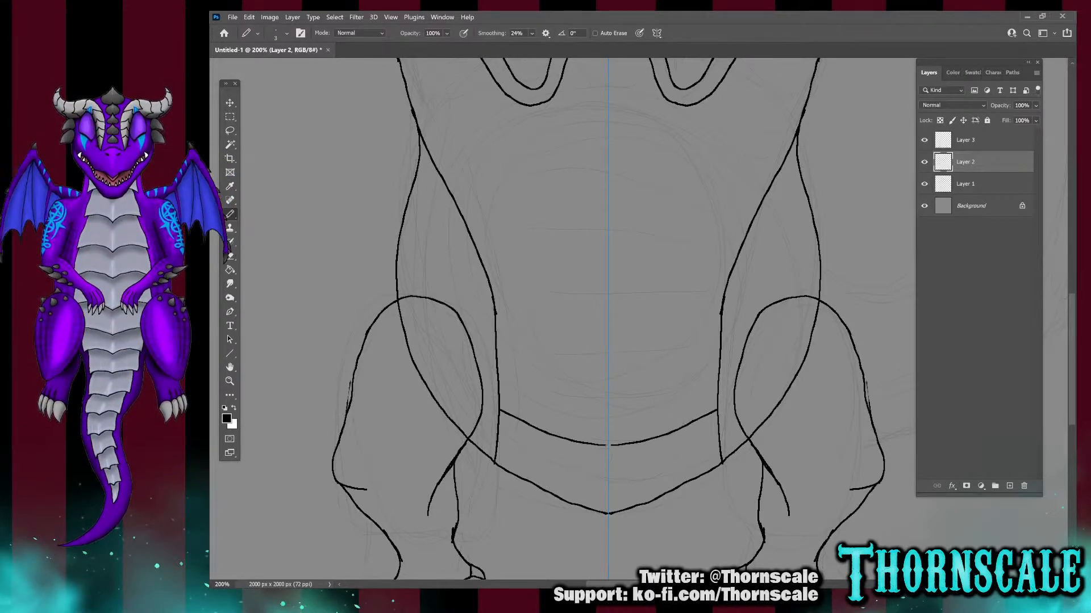
drag(498, 359, 607, 386)
drag(497, 304, 606, 318)
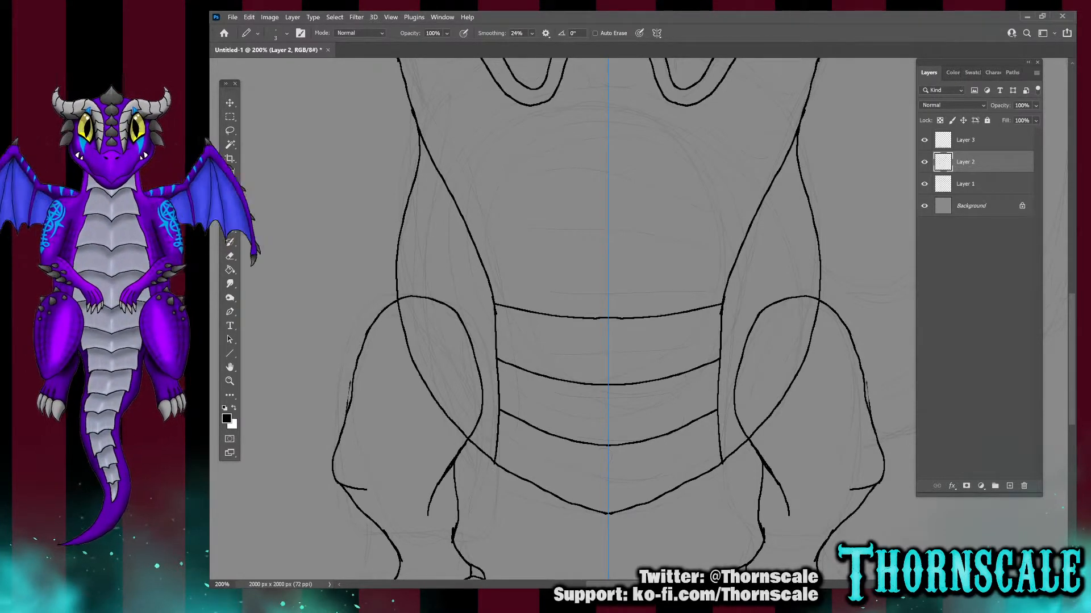
drag(477, 249, 607, 237)
drag(458, 203, 607, 138)
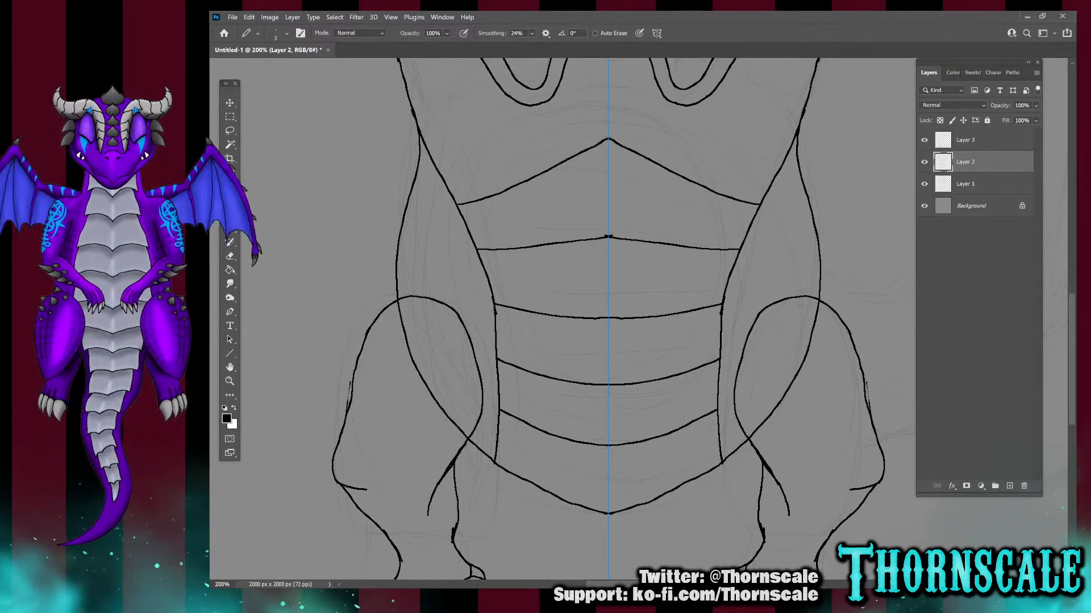
drag(426, 146, 505, 109)
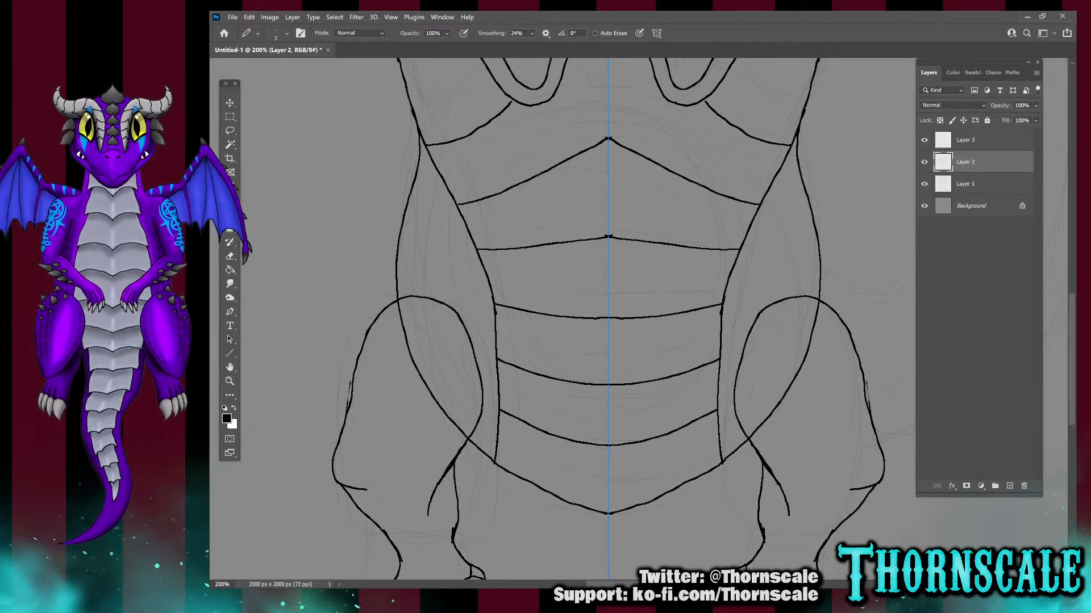
Draw three mirrored, evenly spaced plate lines across each outer neck's underside, slanting upward toward the inner edge
scroll(609, 320, up, 5)
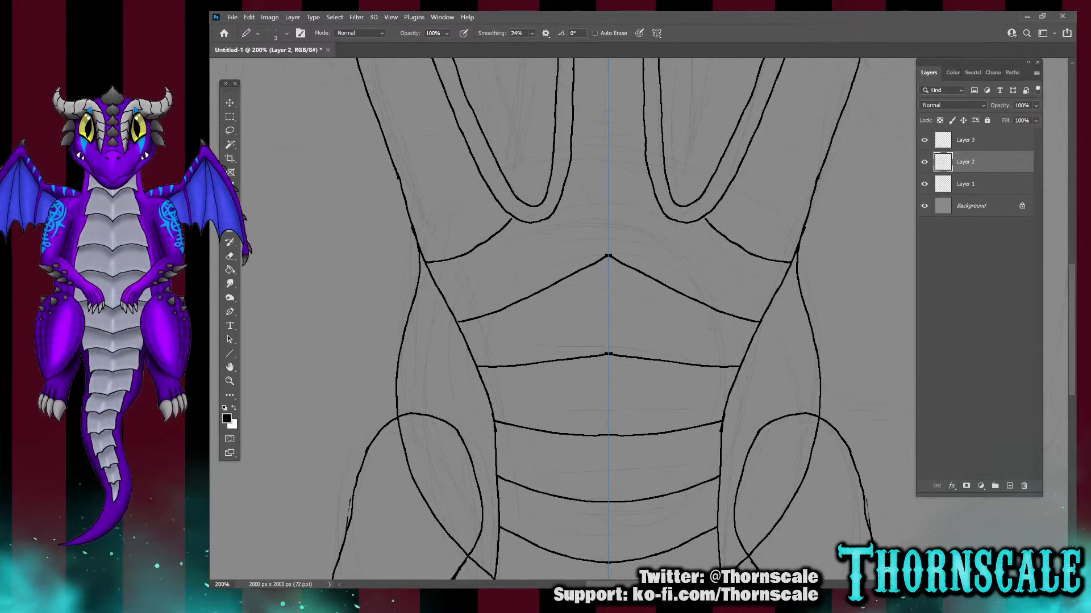
scroll(608, 320, up, 7)
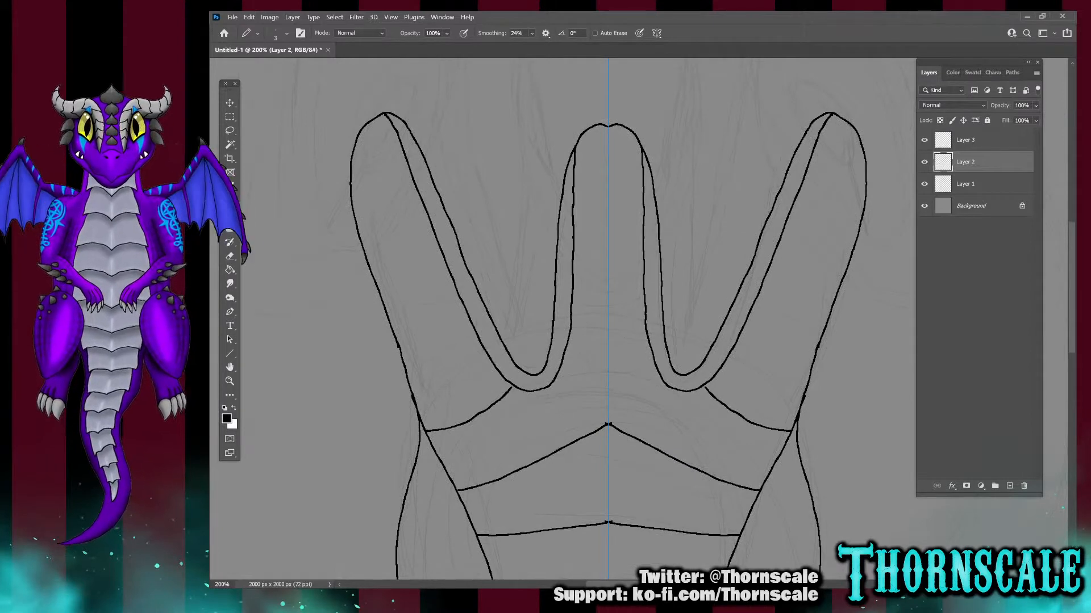
drag(405, 361, 467, 321)
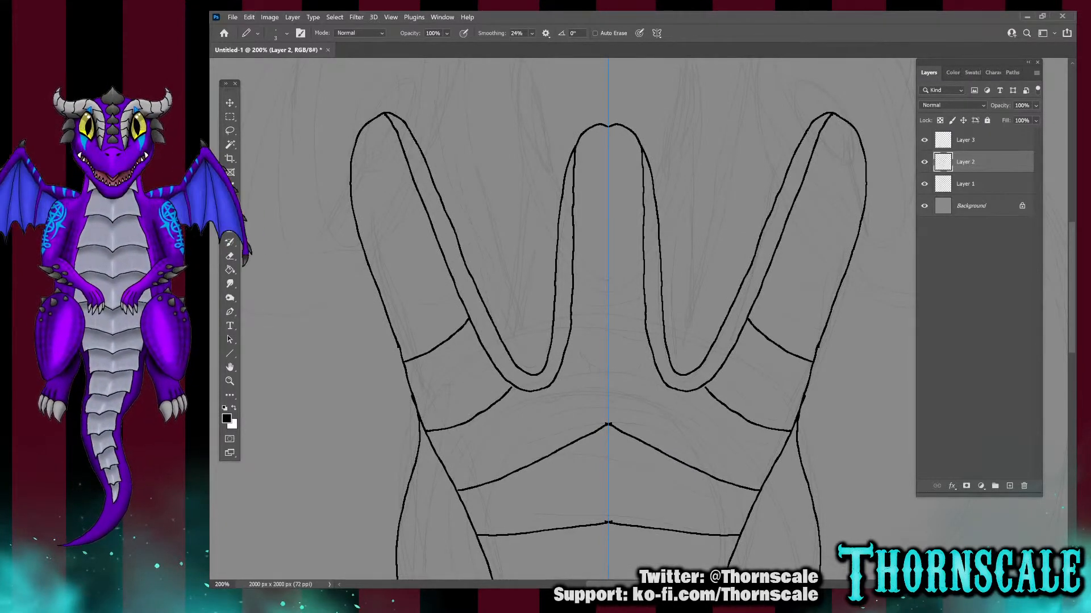
drag(379, 290, 441, 246)
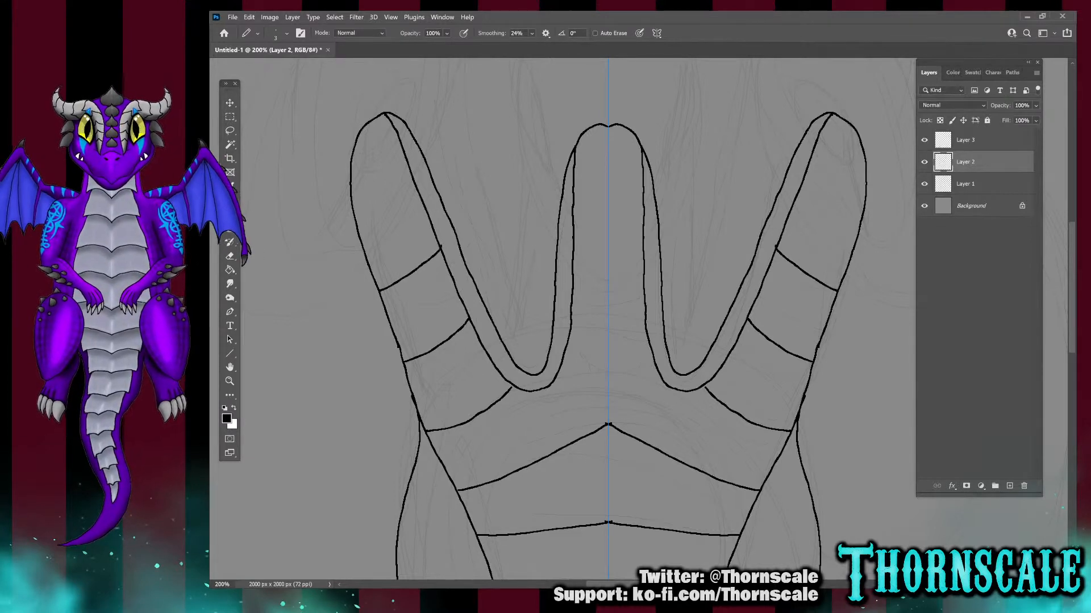
drag(357, 226, 413, 185)
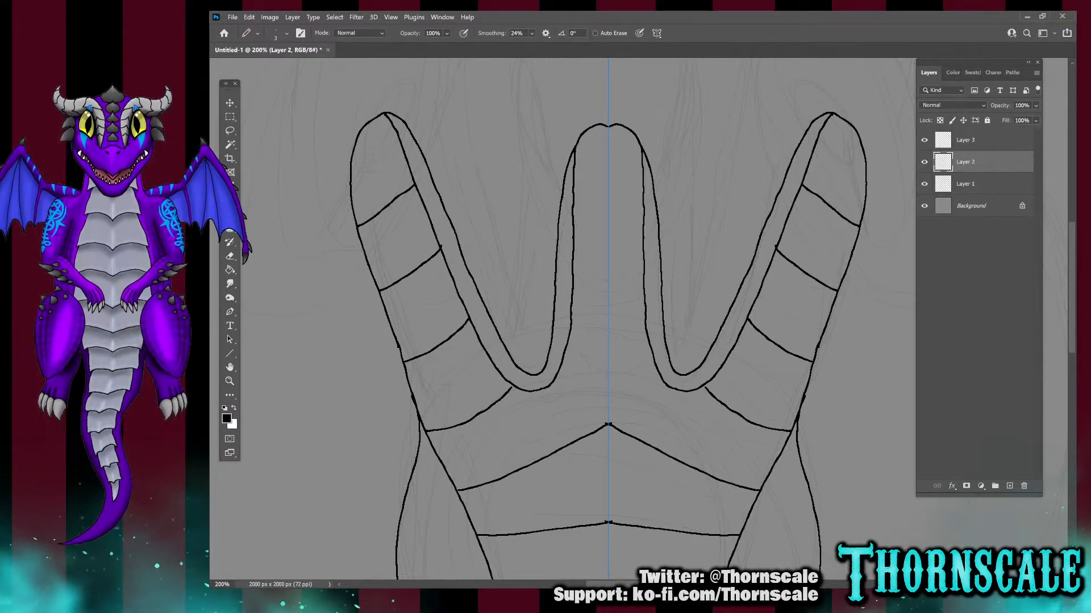
Draw four shallow, downward-curving plate lines across the middle neck, from its base up to just below the tip
drag(563, 360, 607, 368)
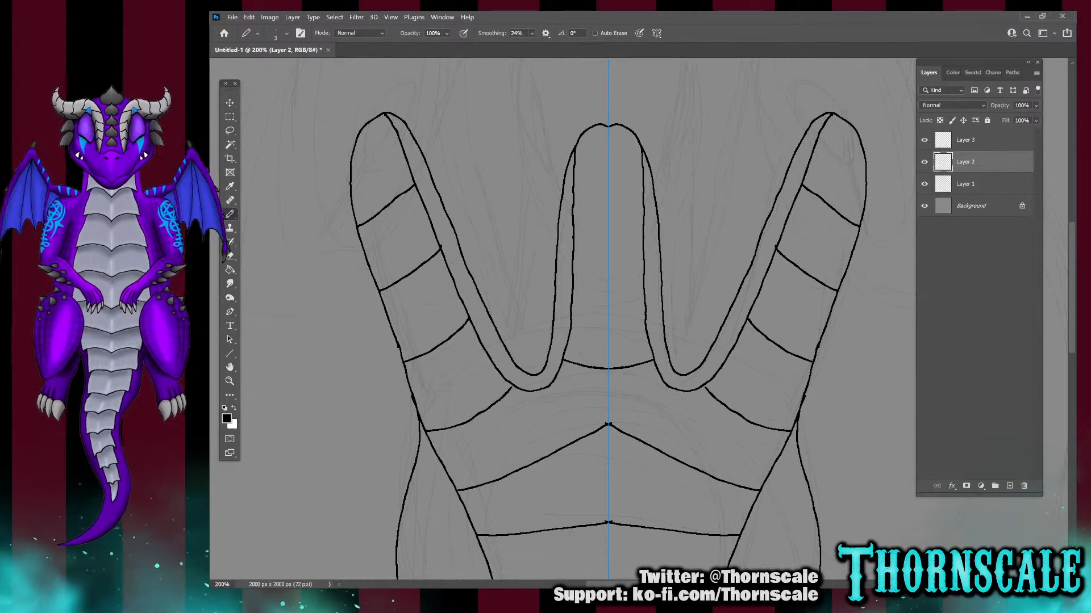
drag(573, 297, 608, 304)
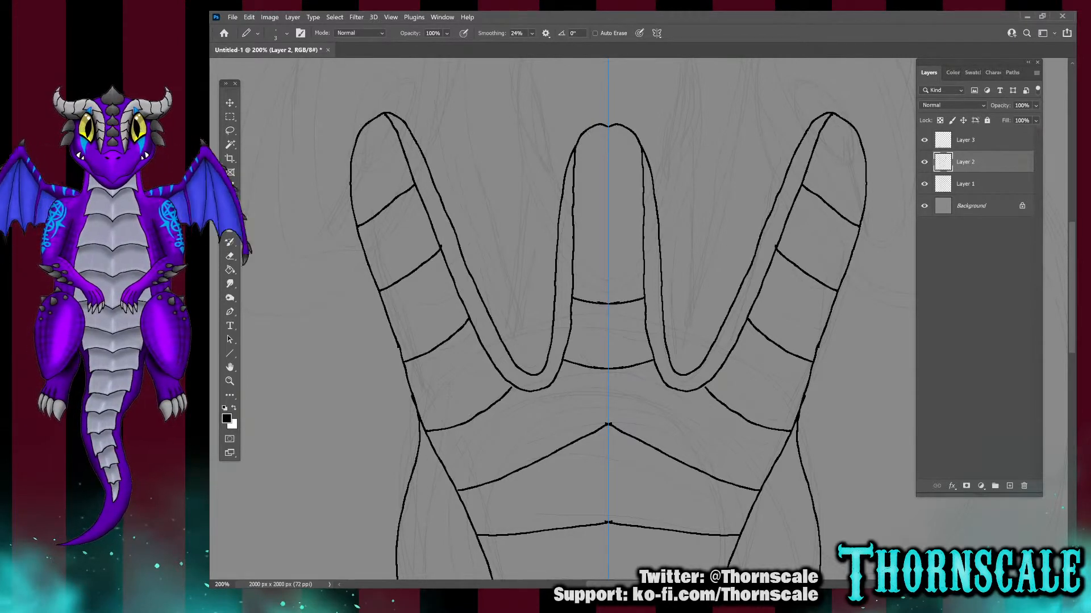
drag(574, 234, 607, 240)
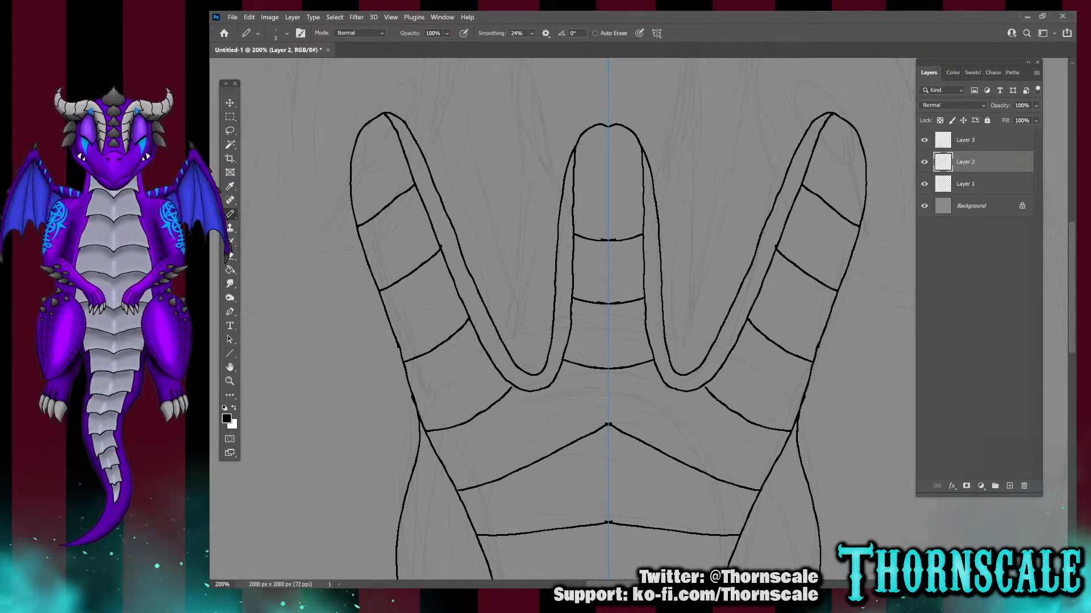
drag(575, 158, 608, 165)
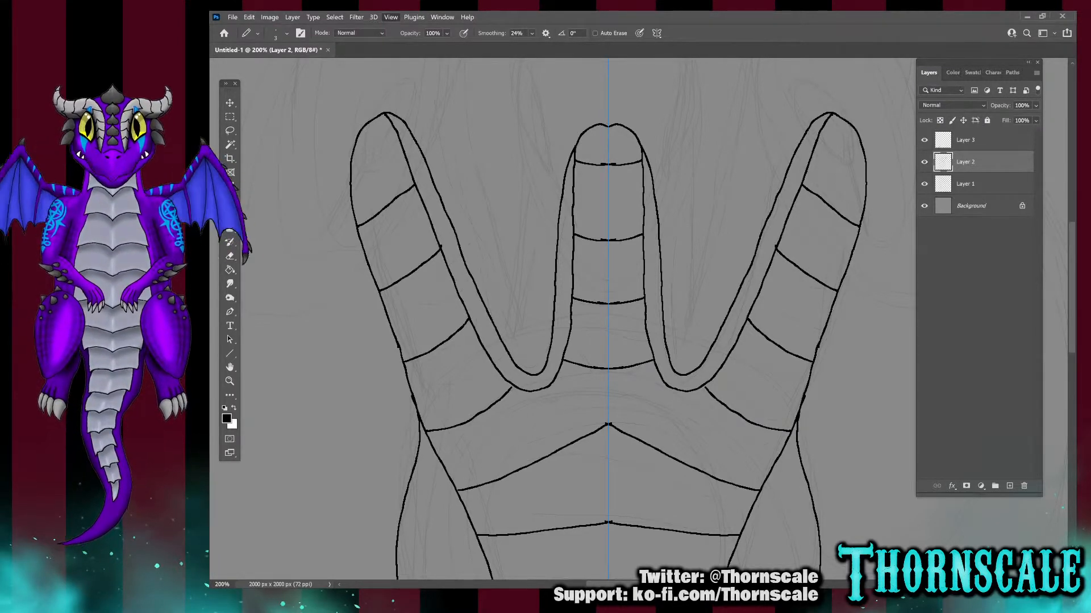
Add an extra mirrored plate line between each existing pair on the belly, chest and all three necks, following their curves
key(ctrl+minus)
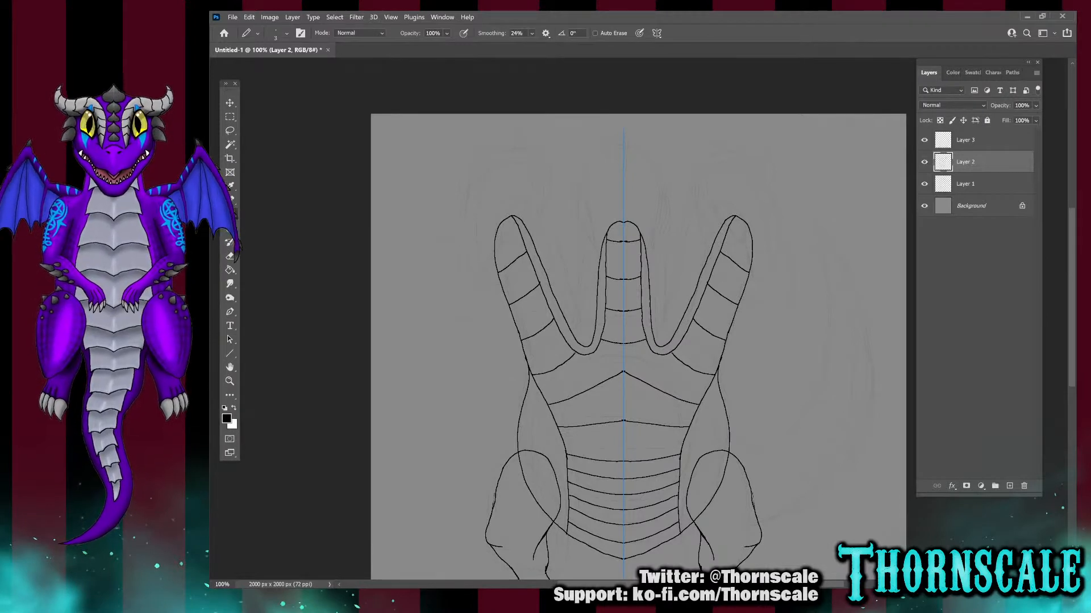
drag(593, 442, 654, 442)
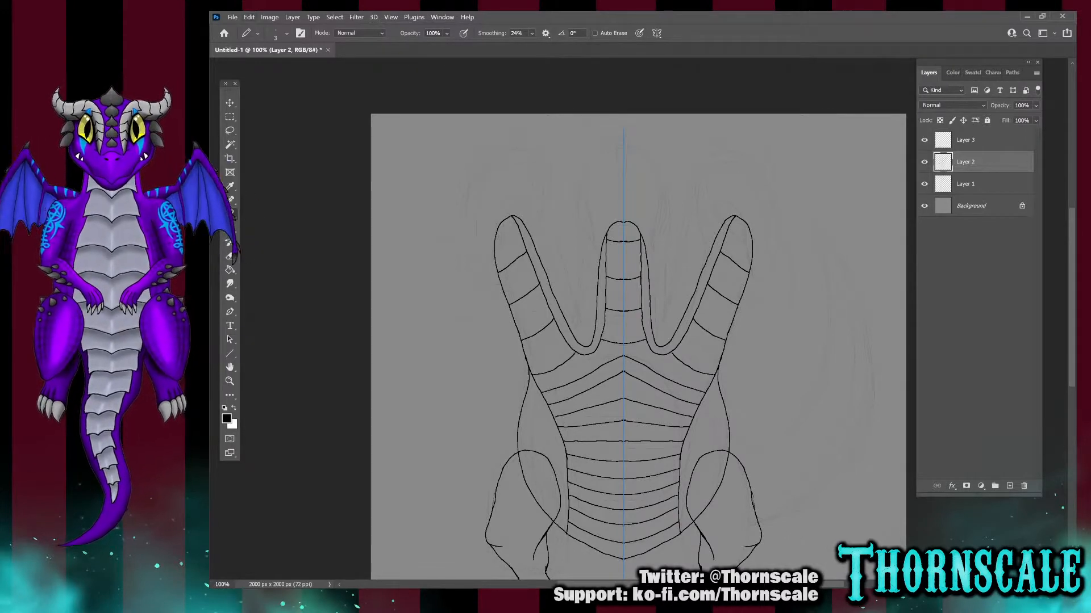
key(ctrl+z)
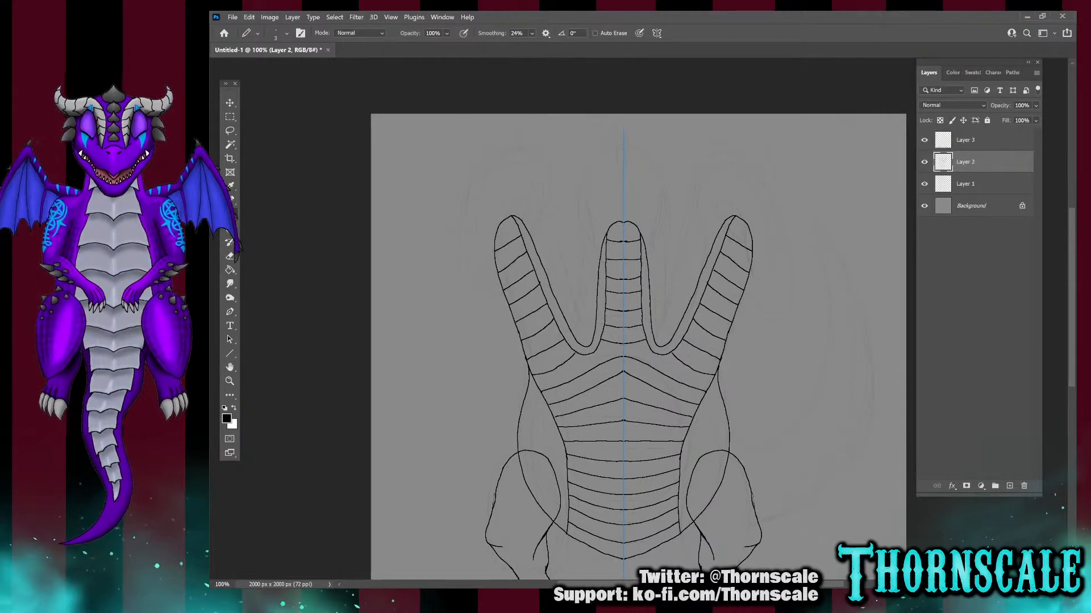
Add a new layer above Layer 3
click(966, 140)
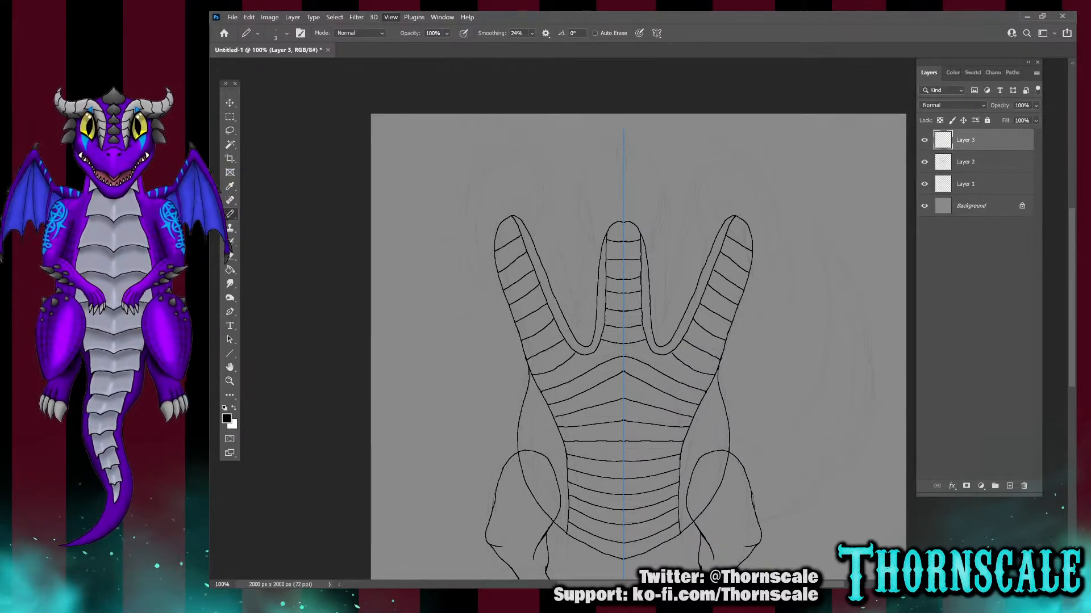
click(319, 65)
key(Return)
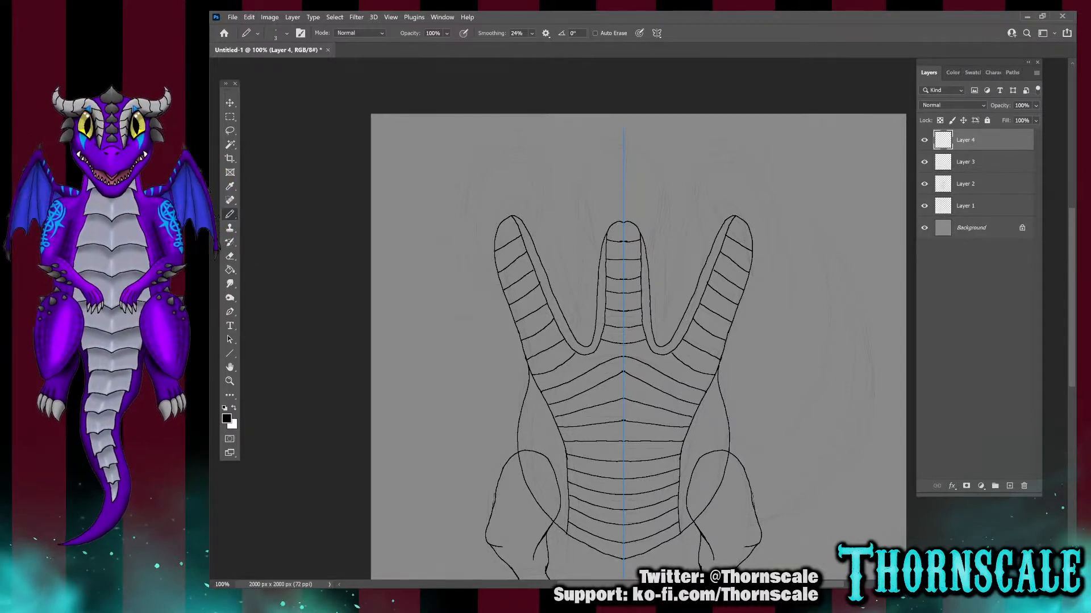
On Layer 2, erase and redraw the facing neck outlines farther from the plates, with a taller middle neck, and restore the plate borders
click(982, 184)
mouse_move(528, 232)
mouse_down()
mouse_move(546, 275)
mouse_move(512, 217)
mouse_move(518, 228)
mouse_up()
mouse_move(548, 281)
mouse_down()
mouse_move(577, 342)
mouse_move(596, 310)
mouse_move(606, 228)
mouse_up()
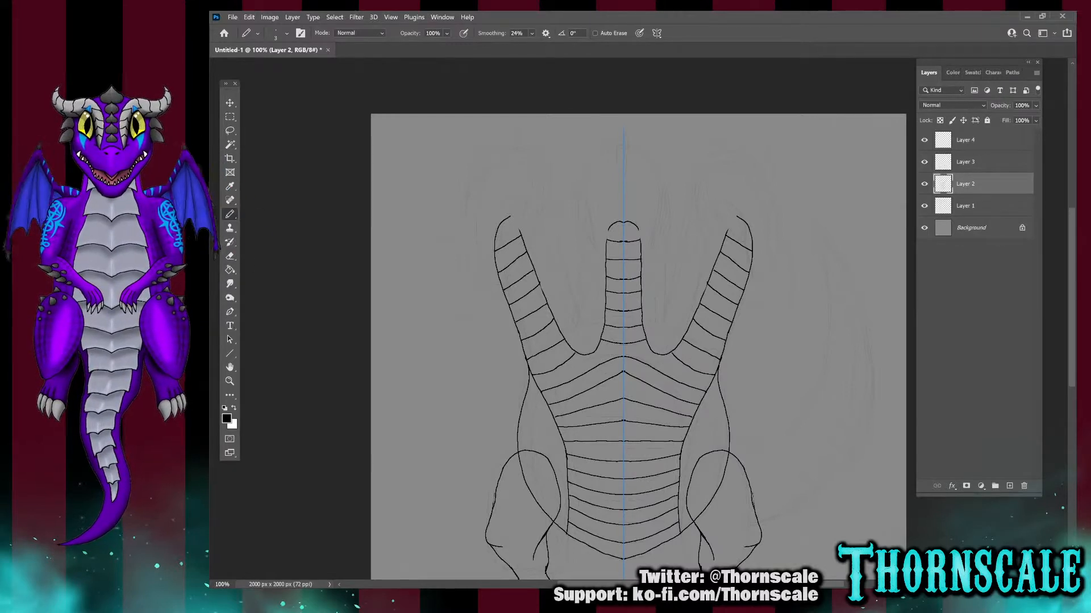
drag(541, 243, 550, 267)
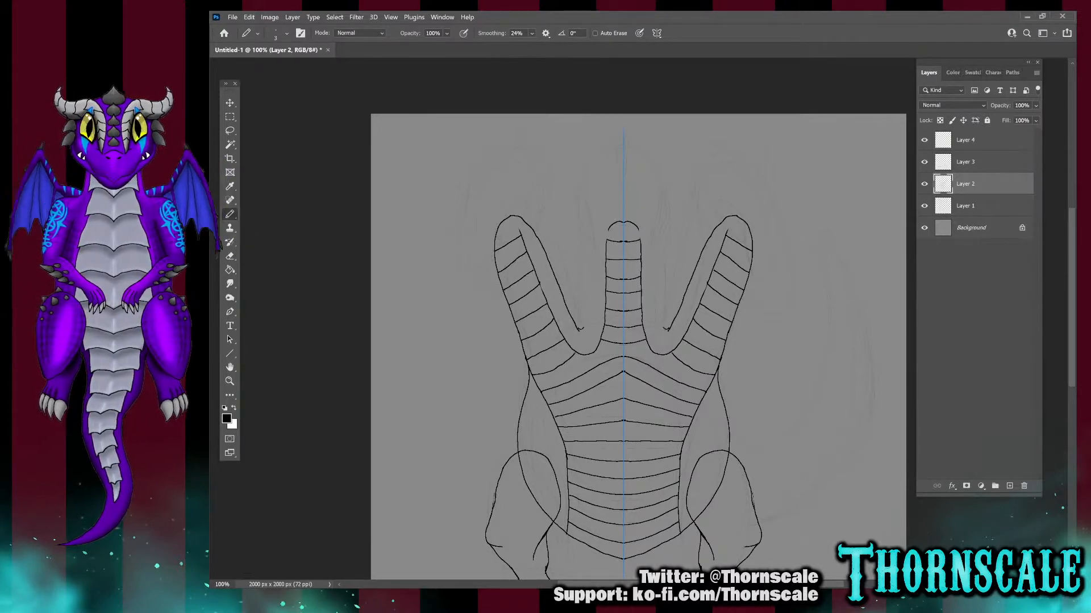
mouse_move(588, 289)
mouse_down()
mouse_move(595, 228)
mouse_move(624, 195)
mouse_up()
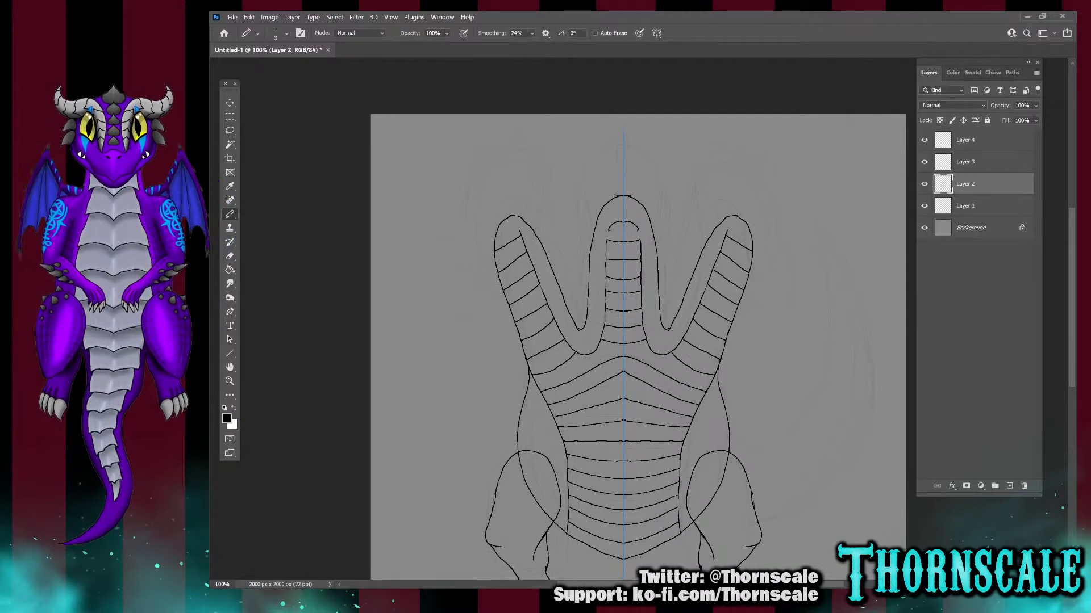
drag(535, 271, 514, 219)
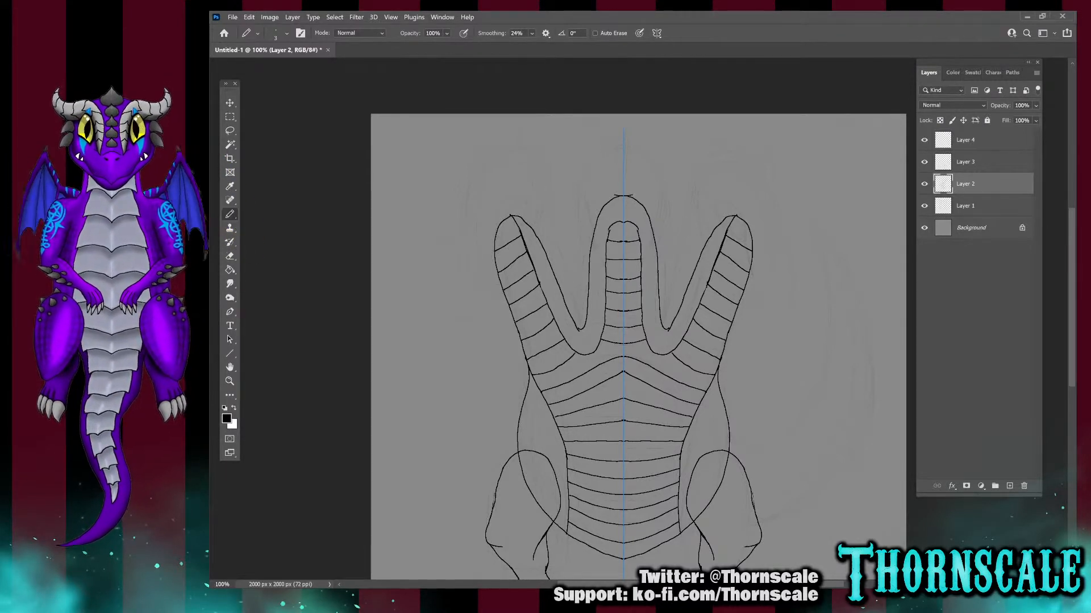
On Layer 4, draw the mirrored outer heads with almond-shaped eyes, brow lines, long snouts angled down and outward, and jaw lines
click(965, 140)
click(924, 140)
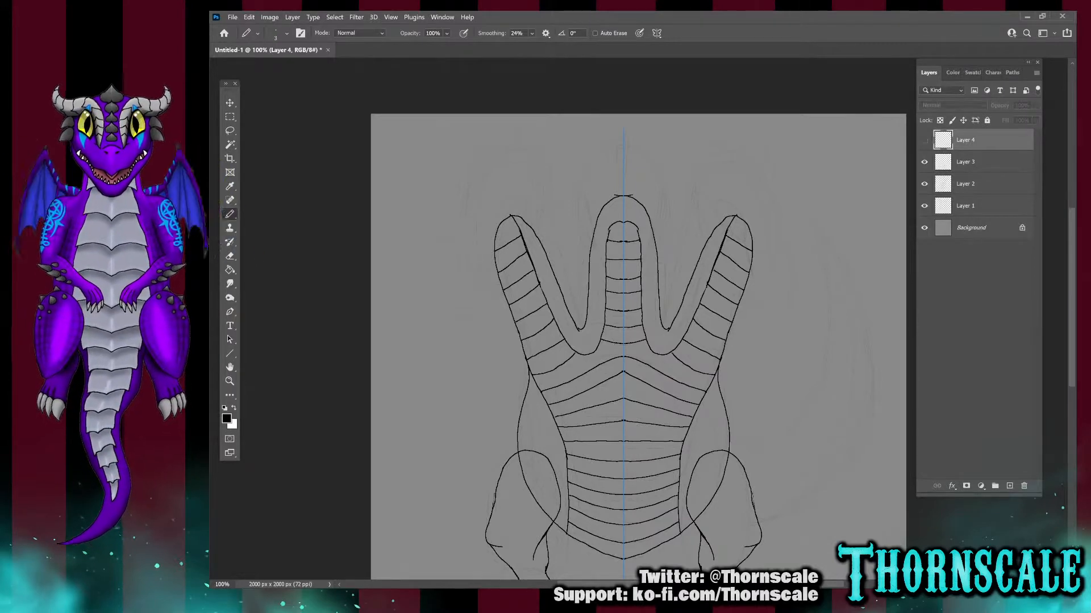
click(924, 140)
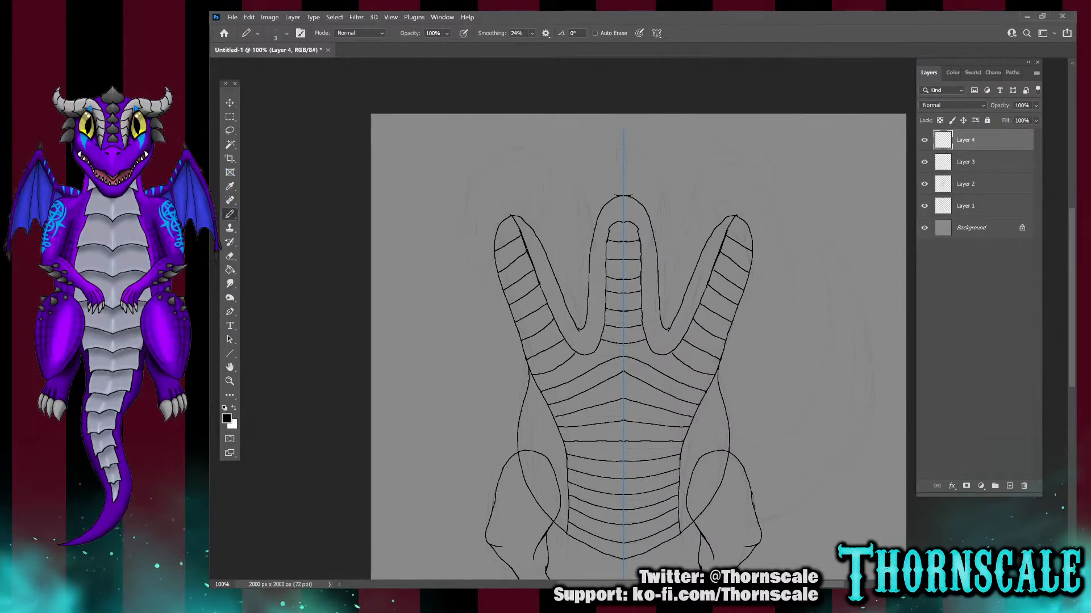
mouse_move(489, 207)
mouse_down()
mouse_move(467, 248)
mouse_move(489, 213)
mouse_up()
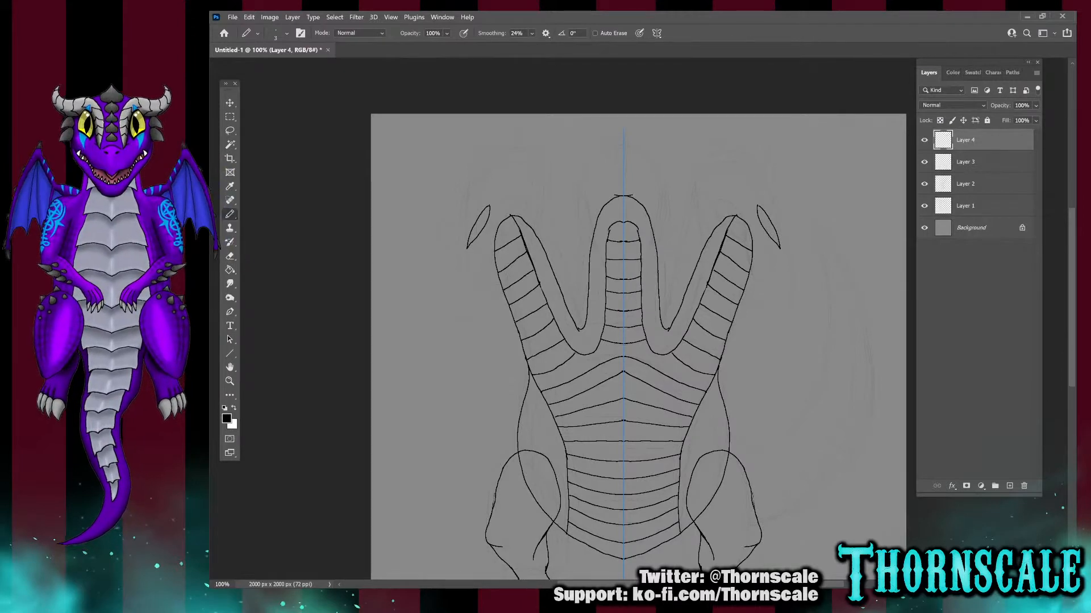
drag(485, 188, 463, 215)
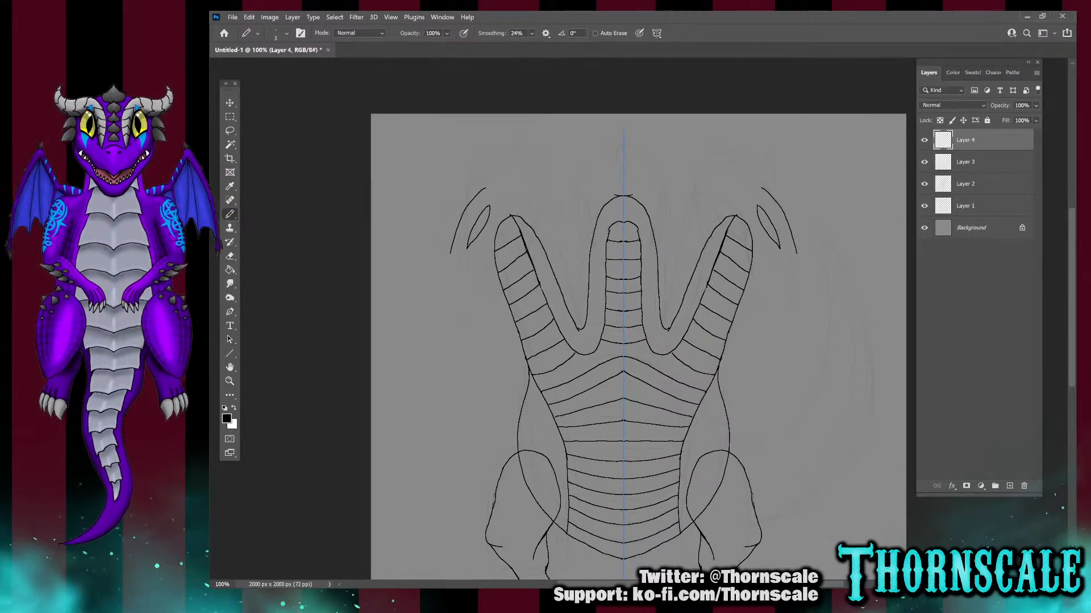
drag(458, 181, 448, 224)
mouse_move(459, 175)
mouse_down()
mouse_move(417, 292)
mouse_move(427, 316)
mouse_move(450, 319)
mouse_move(508, 237)
mouse_move(525, 181)
mouse_up()
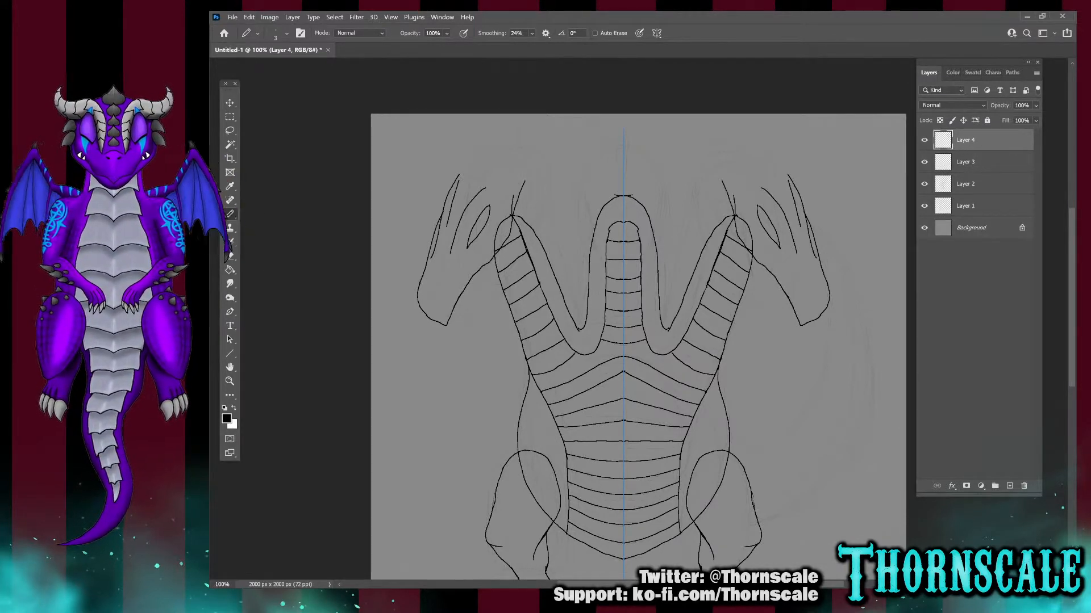
Draw mirrored horns and jagged spikes along the crowns of both outer heads, plus lines running down the backs of their necks
mouse_move(514, 193)
mouse_down()
mouse_move(514, 173)
mouse_move(542, 141)
mouse_move(524, 183)
mouse_move(529, 132)
mouse_move(545, 124)
mouse_move(515, 169)
mouse_up()
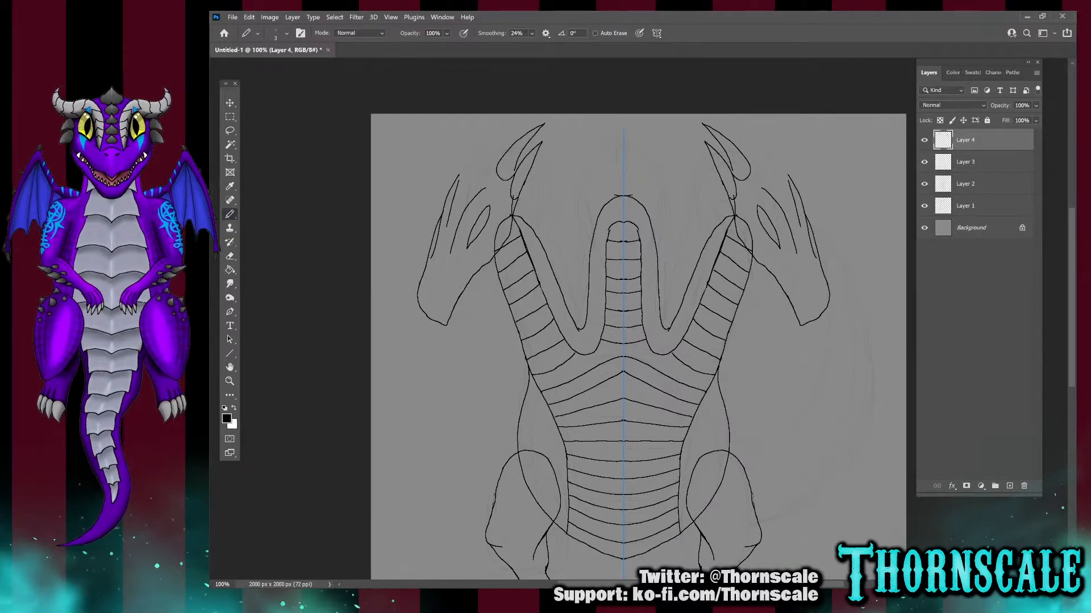
mouse_move(465, 192)
mouse_down()
mouse_move(479, 145)
mouse_move(477, 154)
mouse_move(527, 131)
mouse_up()
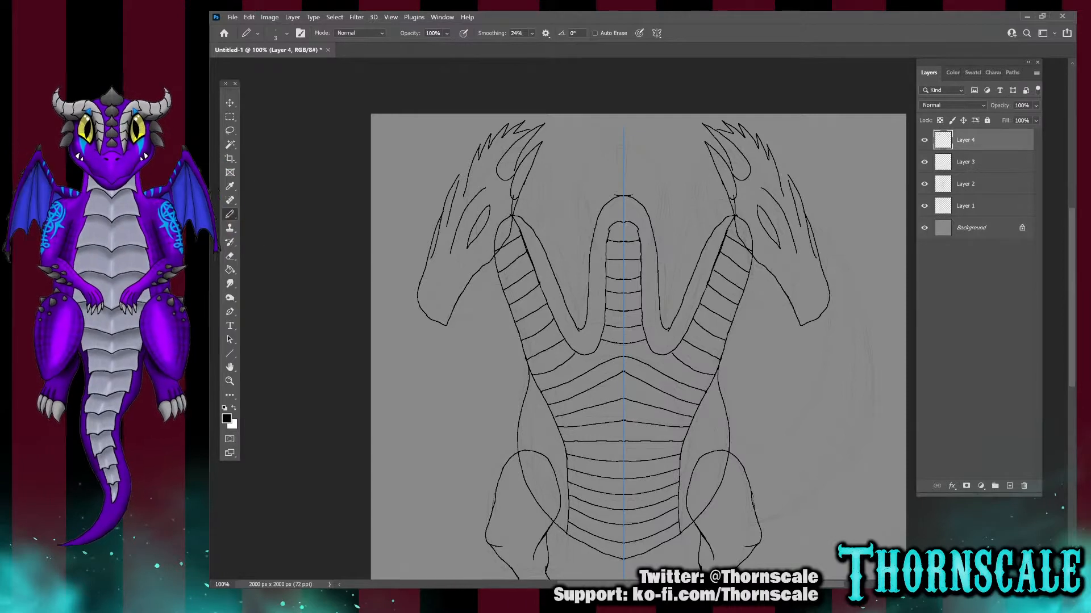
mouse_move(465, 165)
mouse_down()
mouse_move(490, 119)
mouse_move(488, 137)
mouse_up()
drag(457, 177, 469, 139)
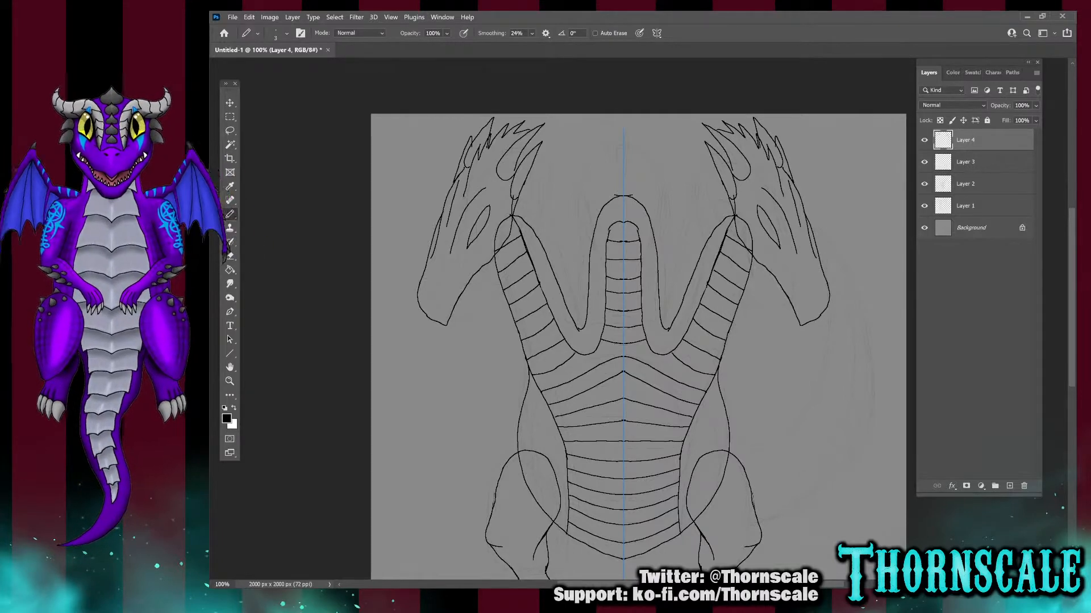
mouse_move(530, 213)
mouse_down()
mouse_move(530, 197)
mouse_move(543, 232)
mouse_up()
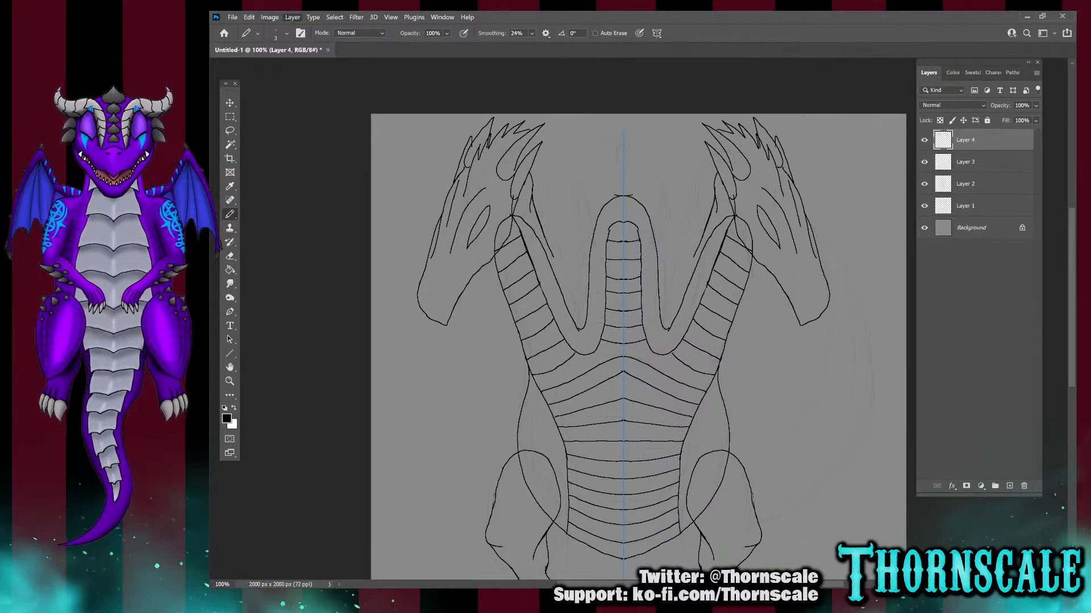
Add a new layer above Layer 4 and draw the symmetrical front-facing middle head with a long snout, narrow eyes and a spiked crown
key(ctrl+shift+n)
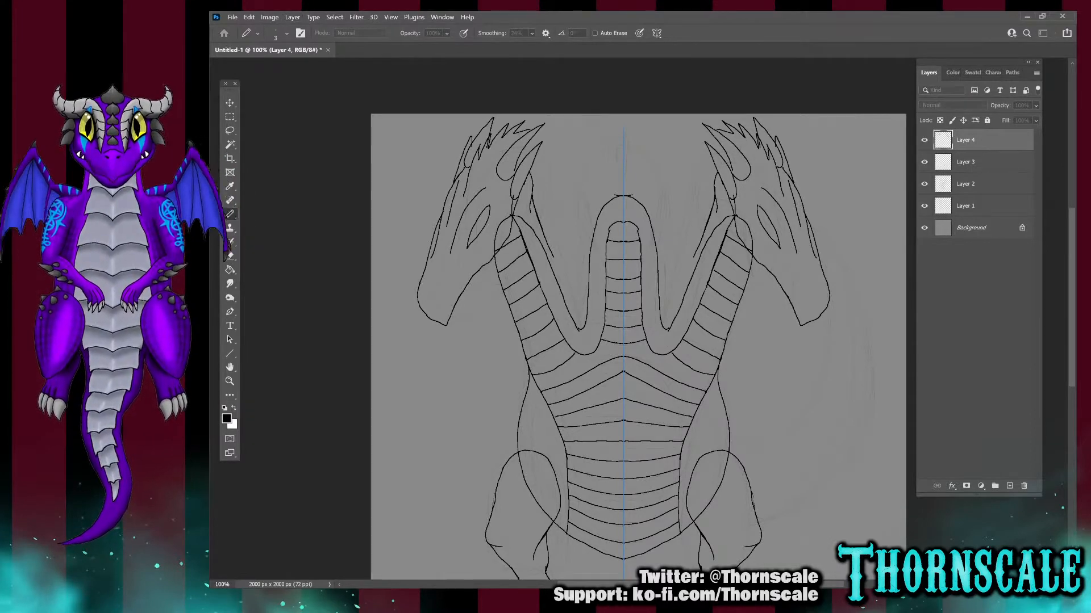
key(Return)
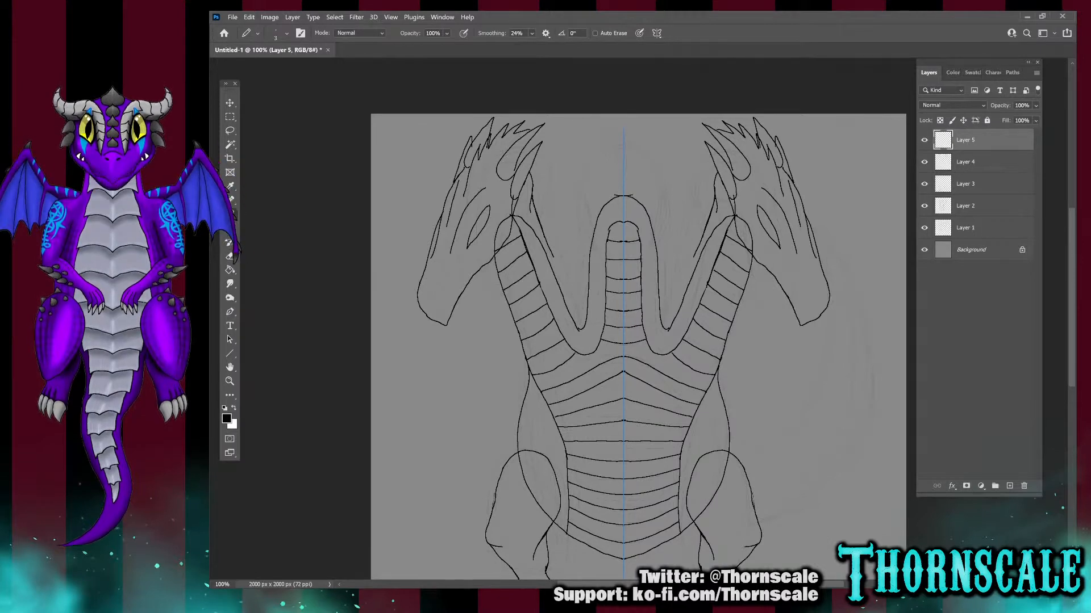
drag(583, 176, 605, 310)
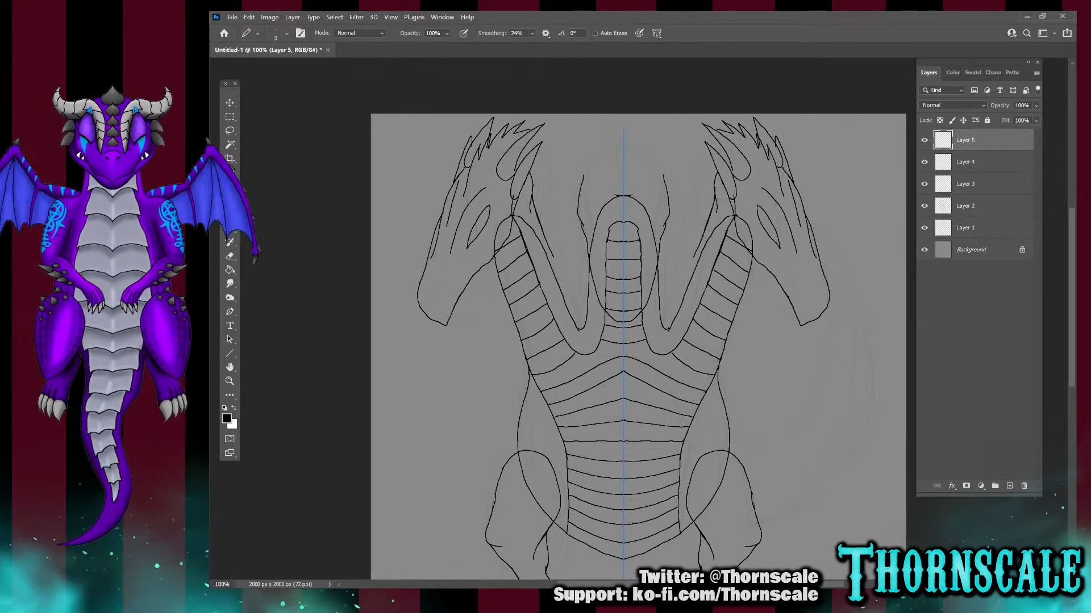
mouse_move(576, 189)
mouse_down()
mouse_move(566, 138)
mouse_move(580, 171)
mouse_move(589, 152)
mouse_move(577, 122)
mouse_move(578, 167)
mouse_move(623, 121)
mouse_move(621, 139)
mouse_move(592, 157)
mouse_move(595, 121)
mouse_move(591, 142)
mouse_up()
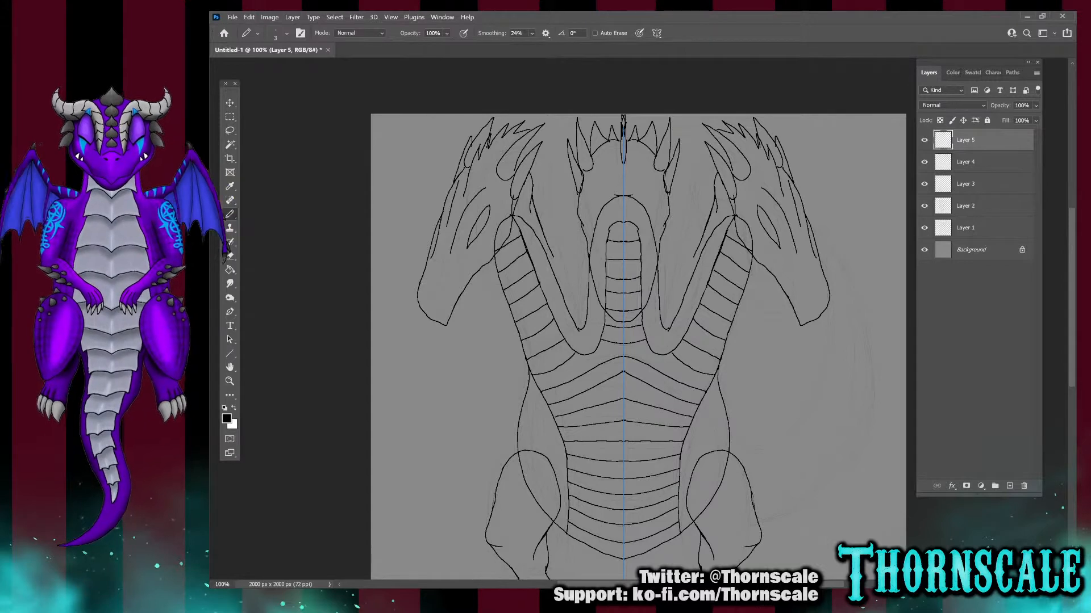
drag(594, 218, 587, 243)
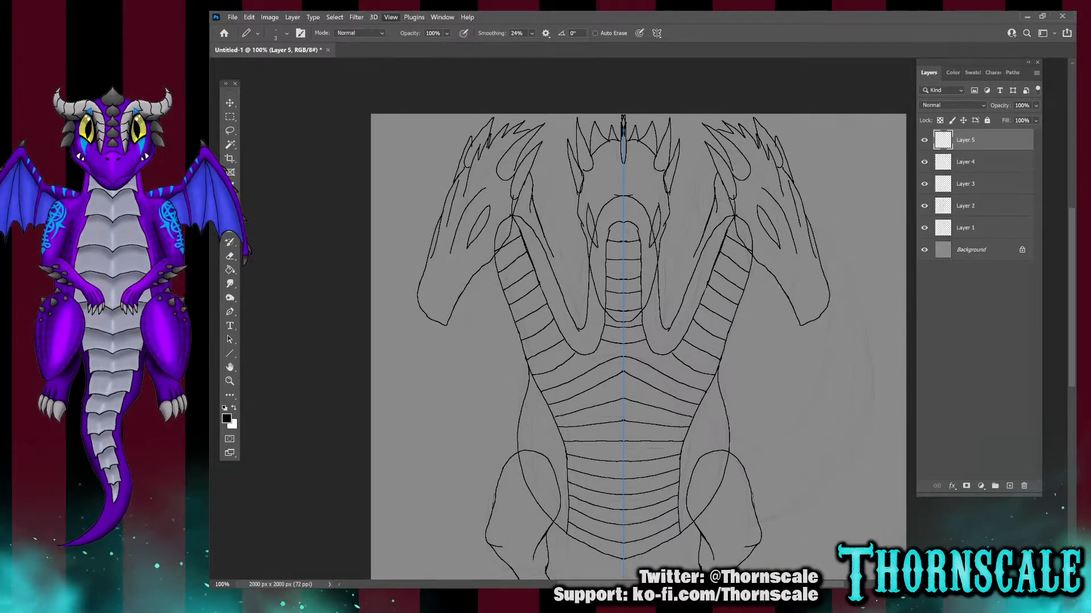
Scale the legs on Layer 3 to 118.17% and move them up so the feet stay inside the canvas
key(ctrl+minus)
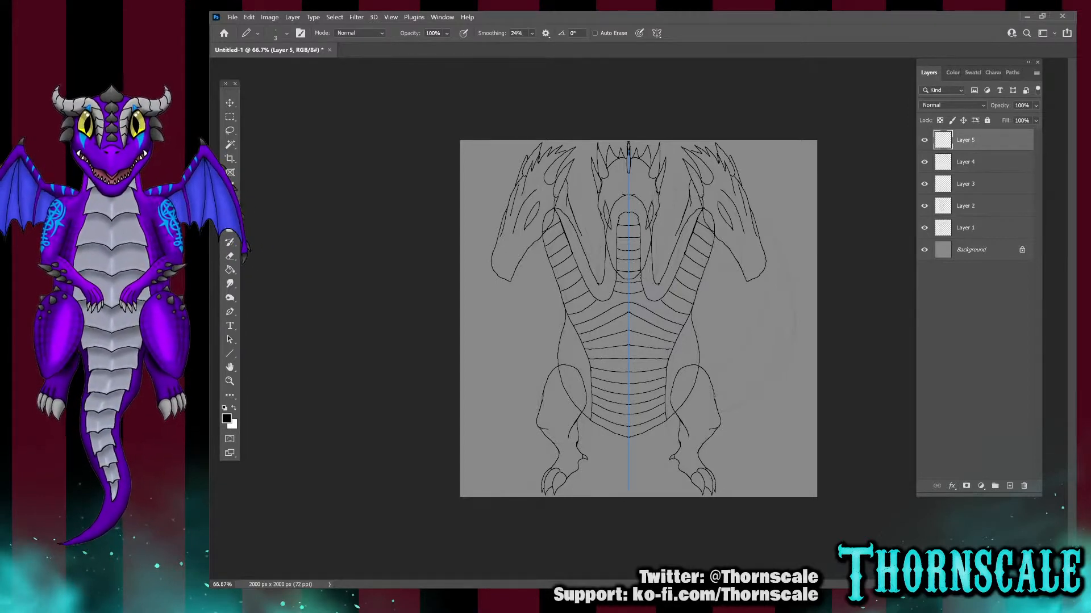
click(966, 206)
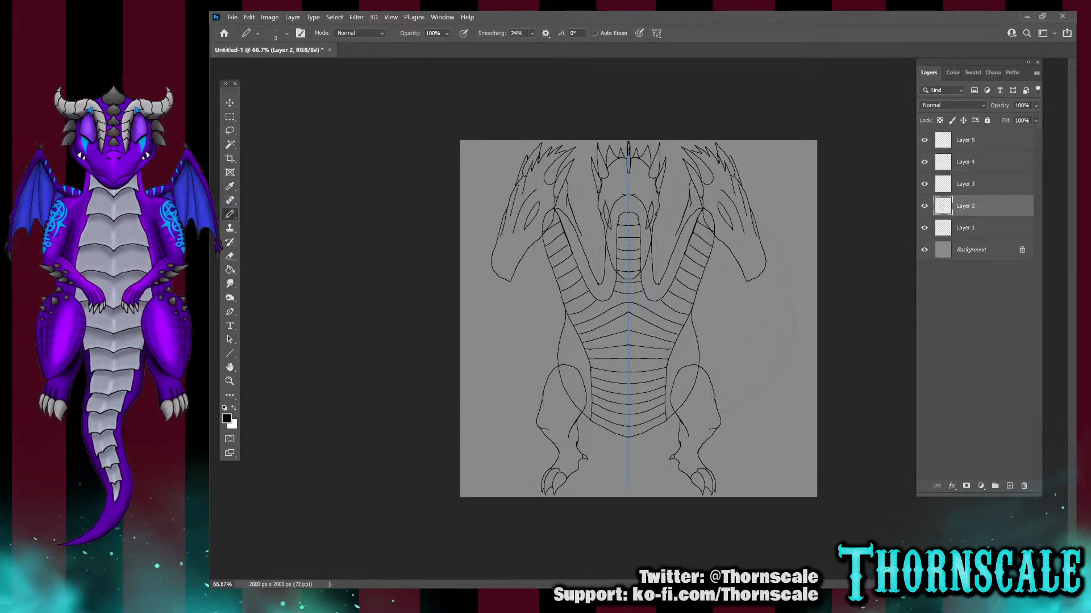
click(924, 183)
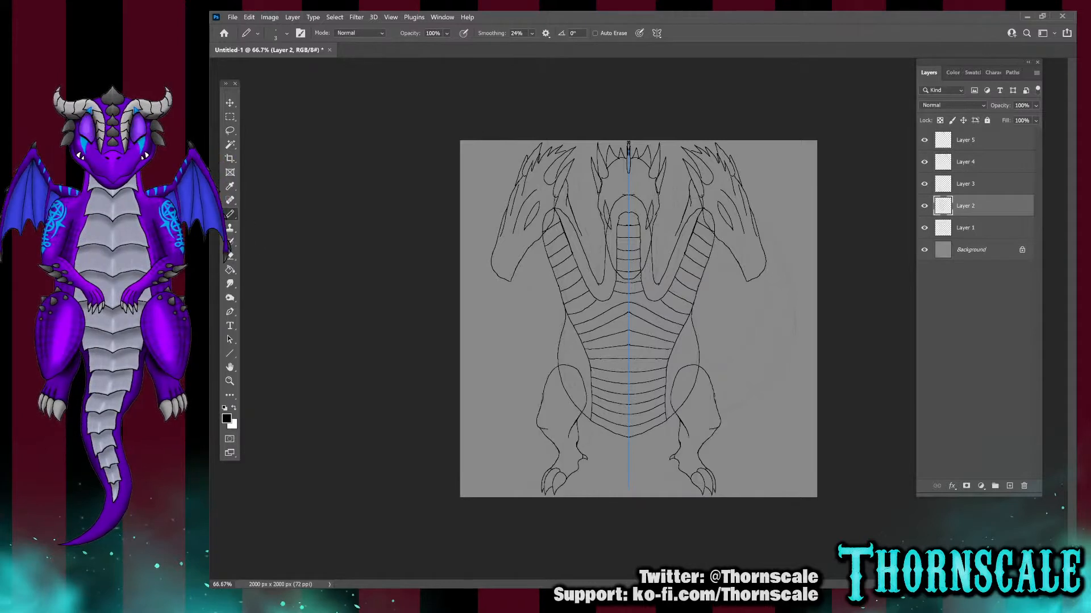
click(966, 184)
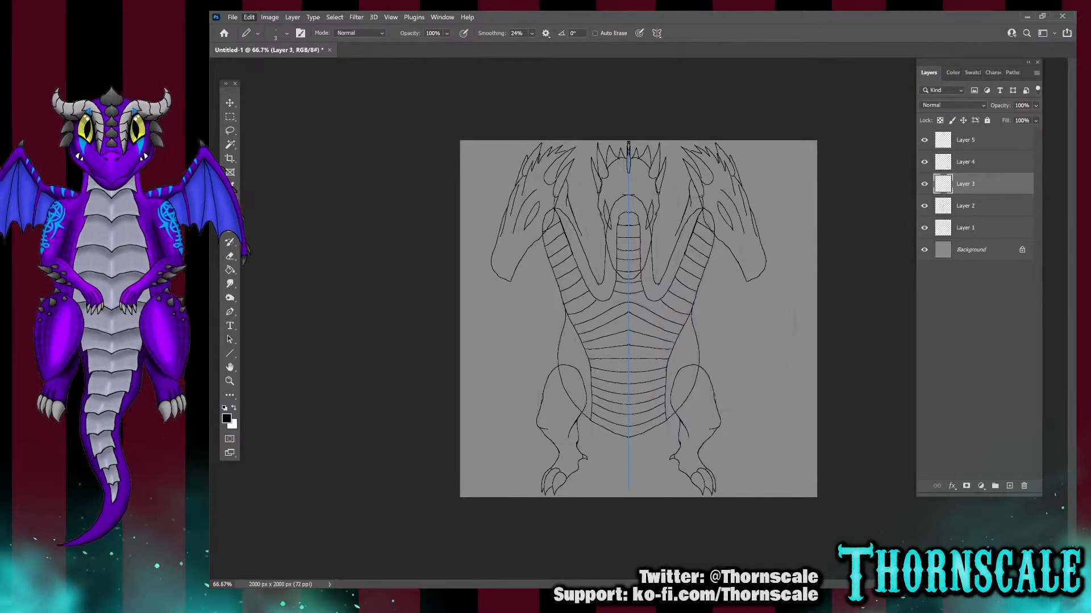
key(ctrl+t)
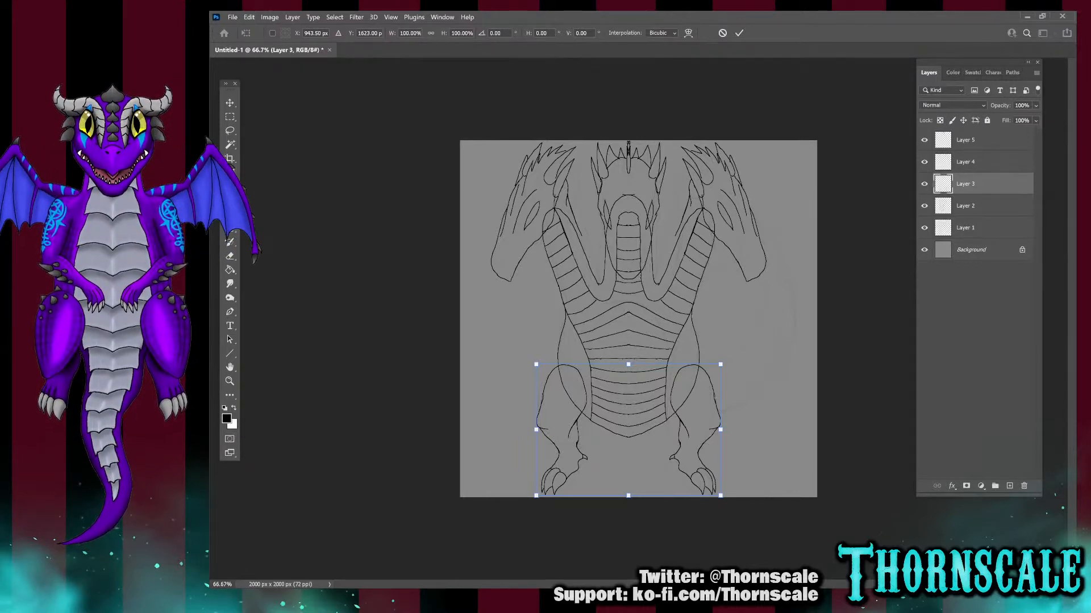
drag(720, 364, 739, 336)
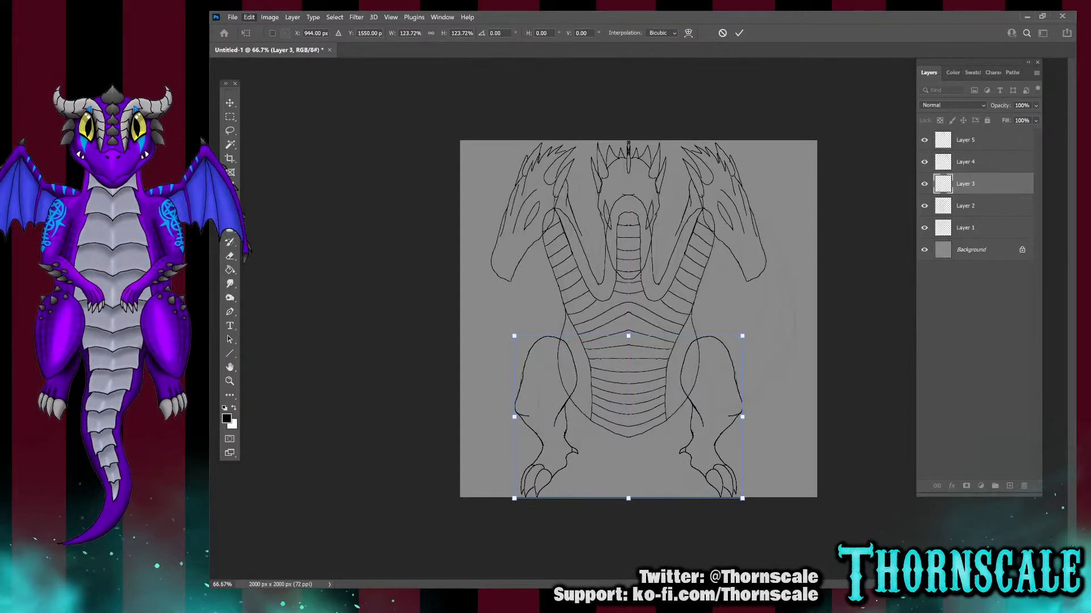
key(ctrl+z)
key(ctrl+z)
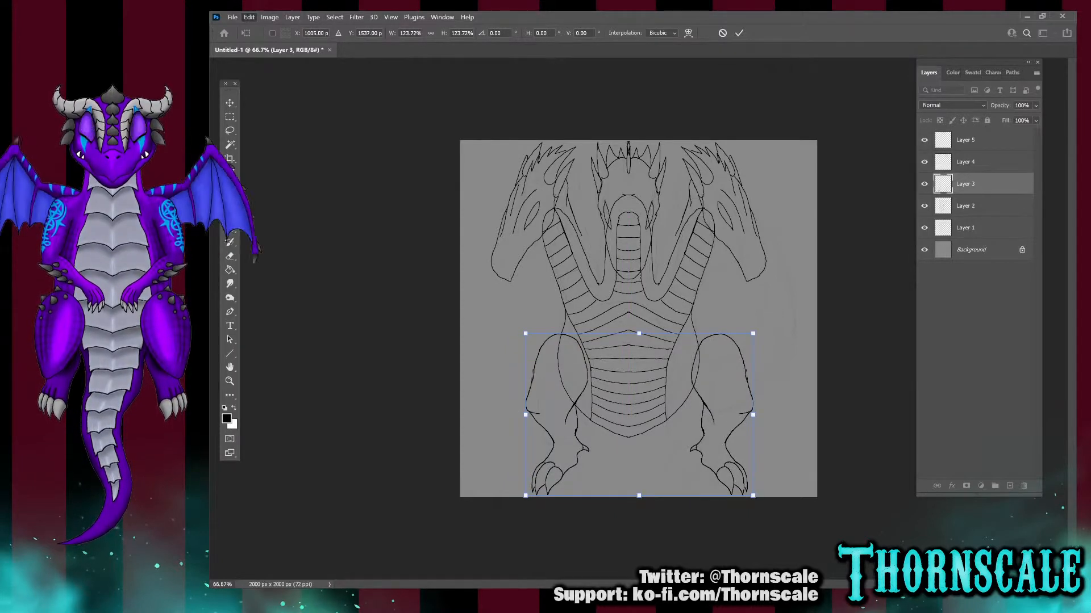
key(ctrl+z)
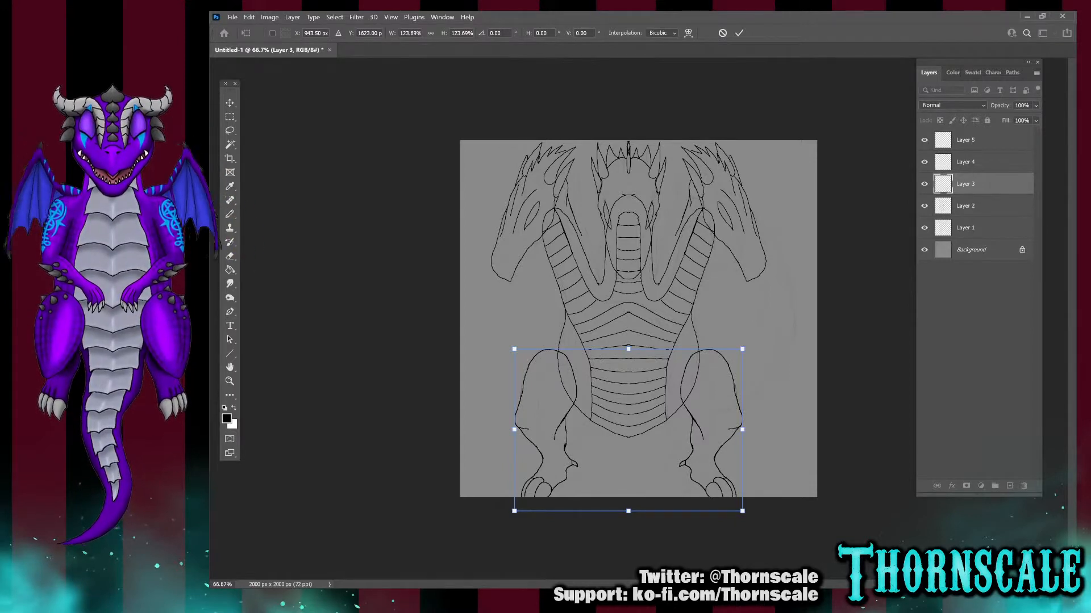
drag(732, 370, 732, 320)
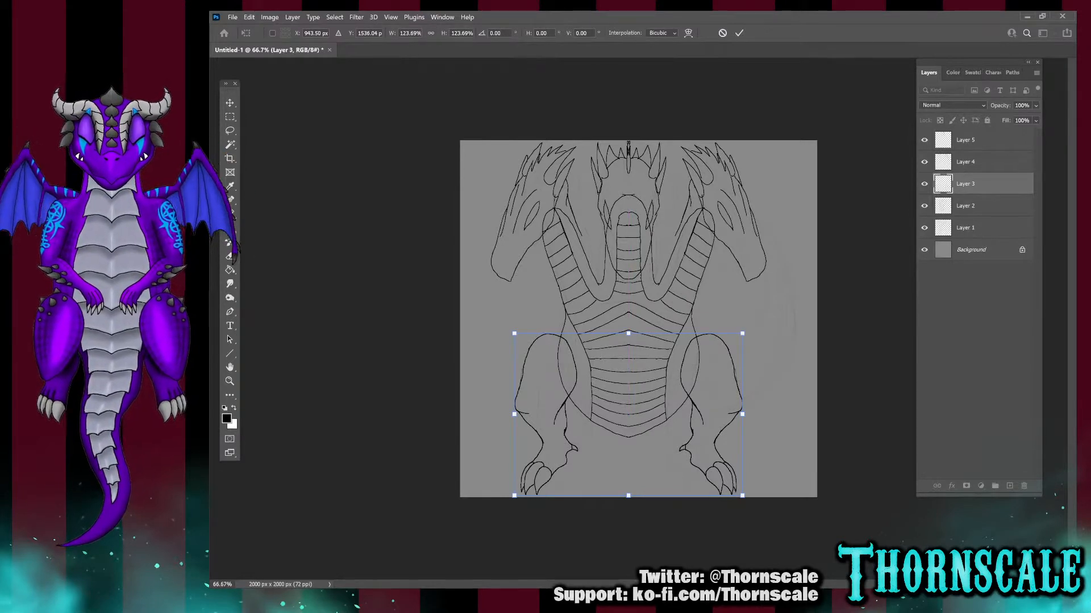
mouse_move(742, 405)
mouse_down()
mouse_move(729, 405)
mouse_move(740, 405)
mouse_up()
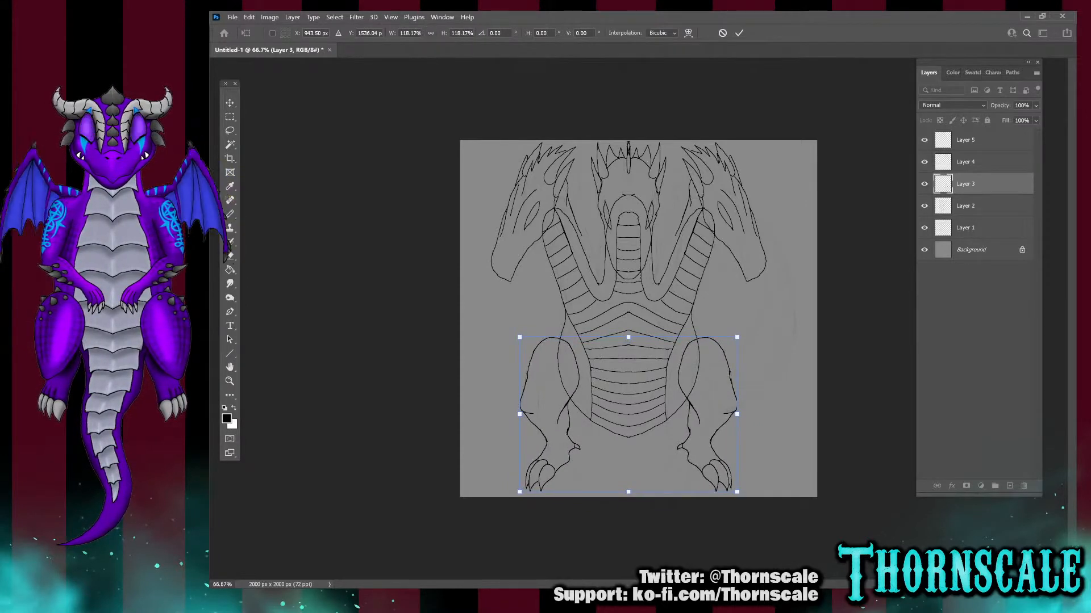
key(Return)
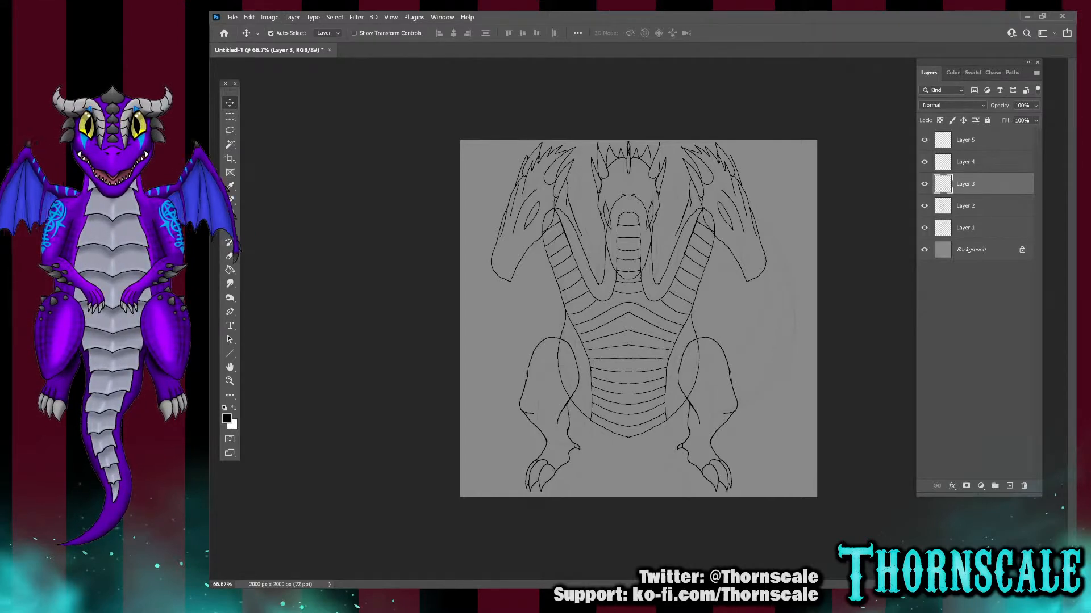
Add a new layer above Layer 5 and turn off symmetry for the Pencil tool
click(966, 140)
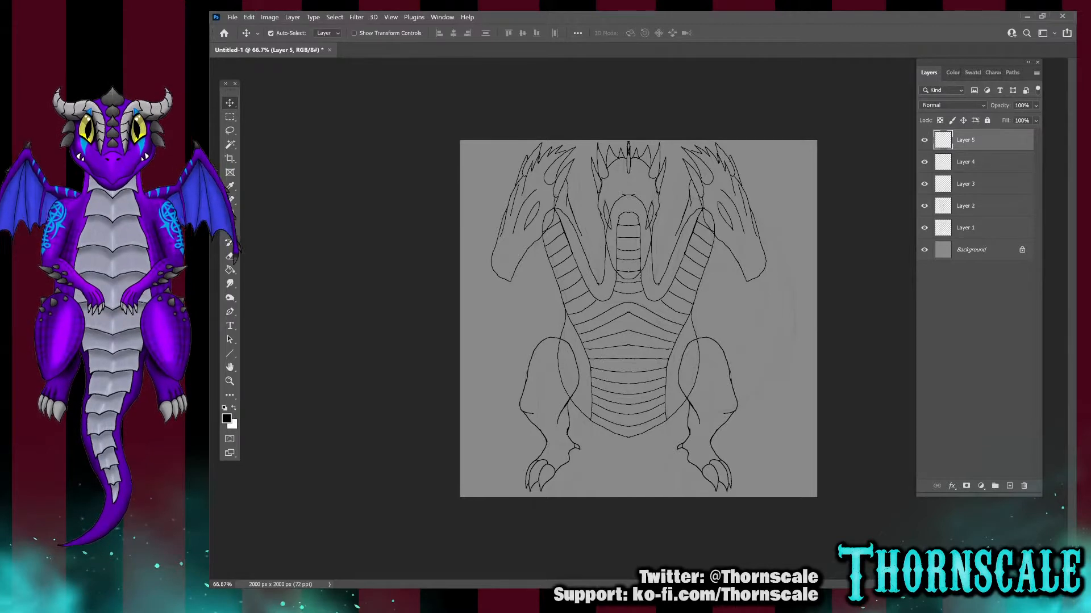
click(924, 139)
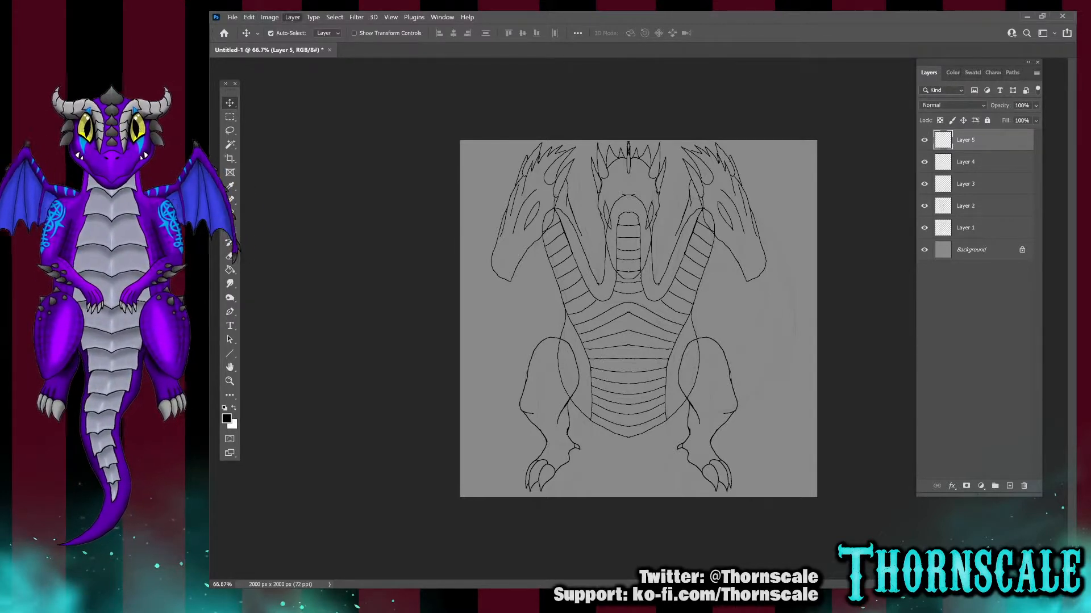
click(313, 58)
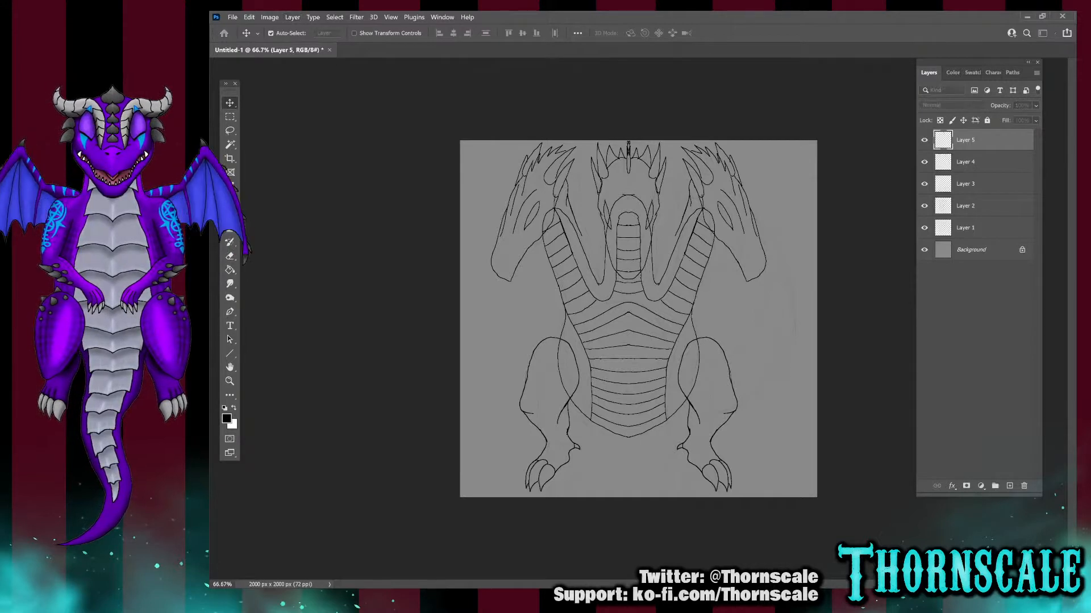
key(Return)
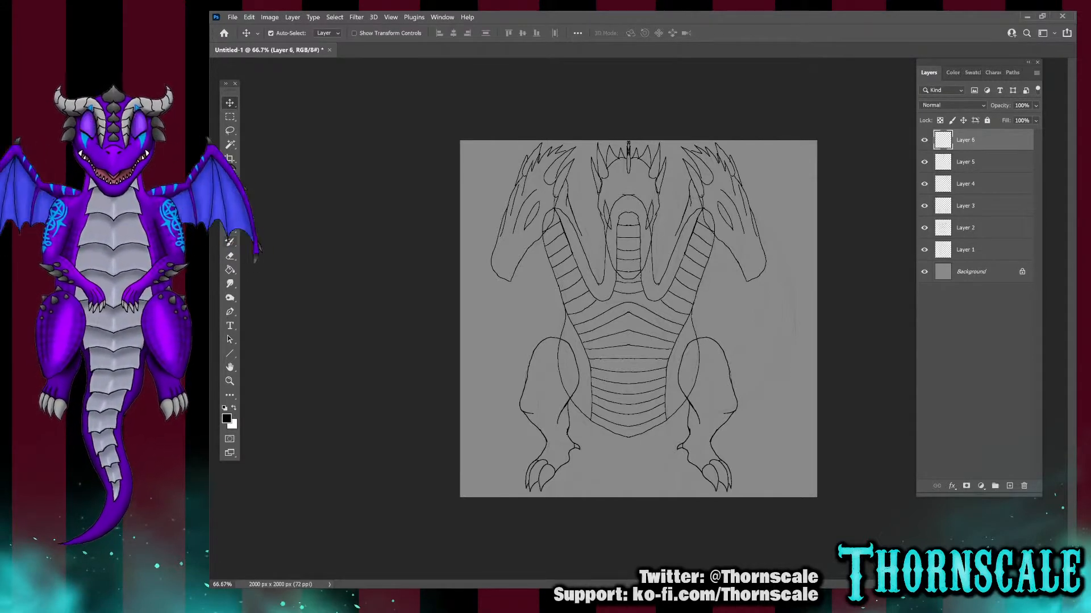
click(229, 215)
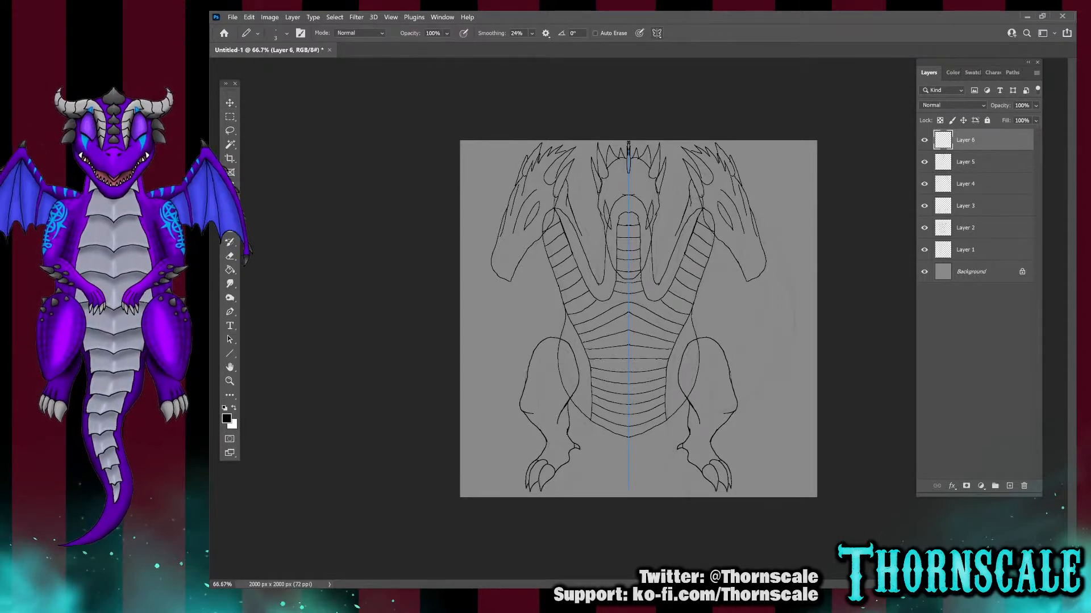
click(656, 33)
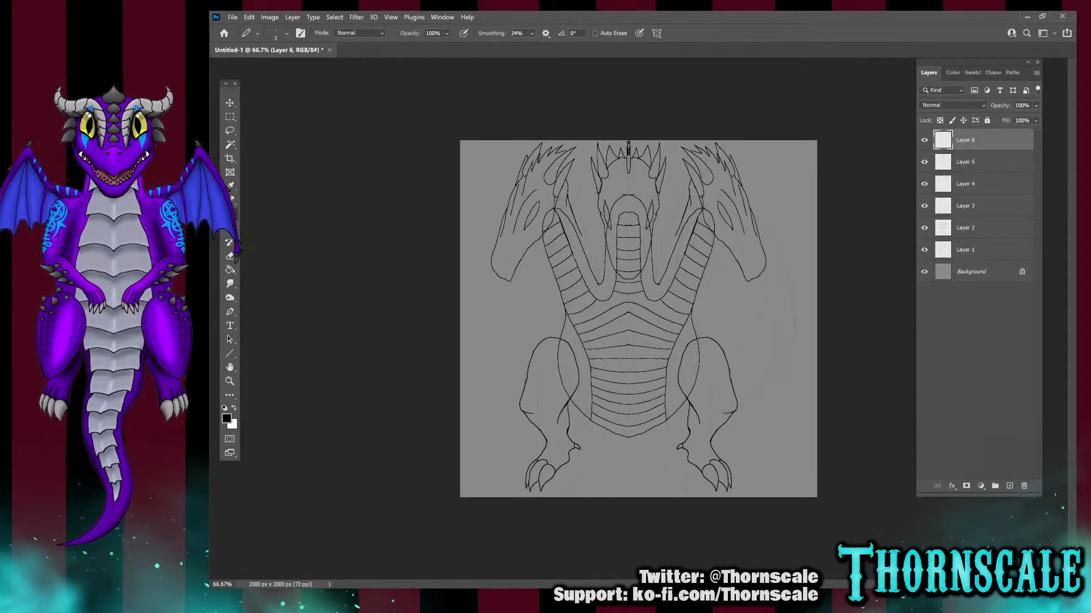
mouse_move(704, 354)
mouse_down()
mouse_move(758, 329)
mouse_move(802, 240)
mouse_move(801, 295)
mouse_move(779, 343)
mouse_move(691, 418)
mouse_up()
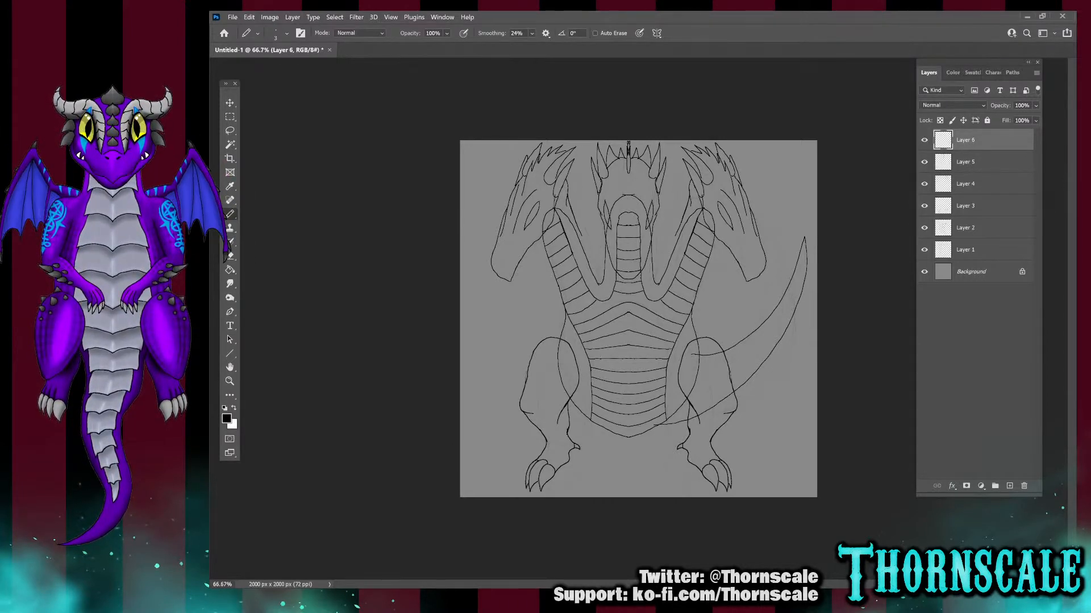
key(ctrl+z)
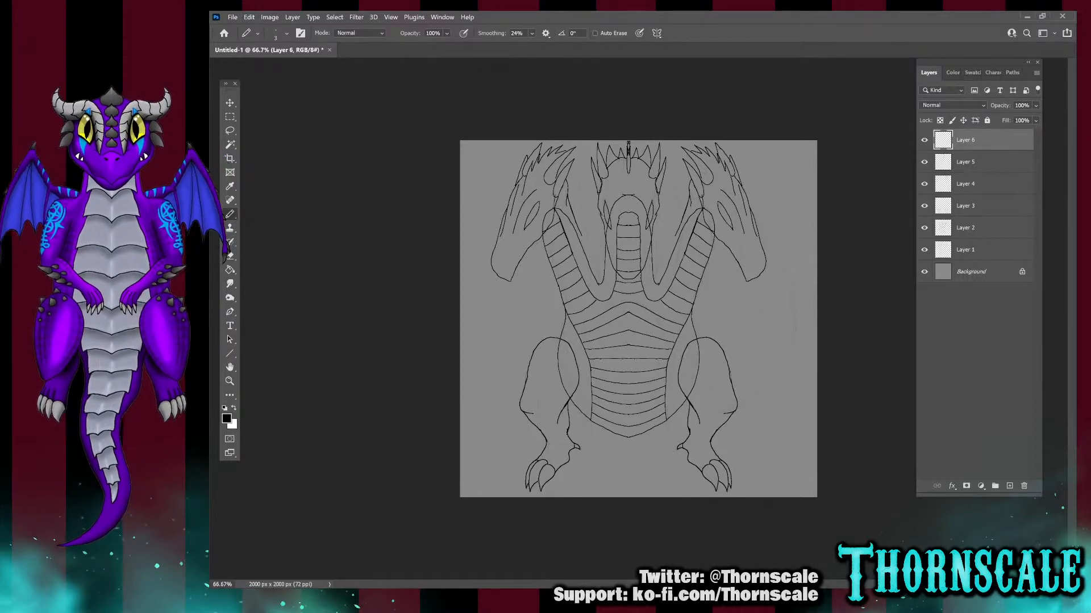
mouse_move(704, 353)
mouse_down()
mouse_move(715, 373)
mouse_move(755, 383)
mouse_move(772, 367)
mouse_move(791, 296)
mouse_move(770, 228)
mouse_move(800, 252)
mouse_move(810, 286)
mouse_move(814, 356)
mouse_move(801, 389)
mouse_move(763, 428)
mouse_move(654, 434)
mouse_up()
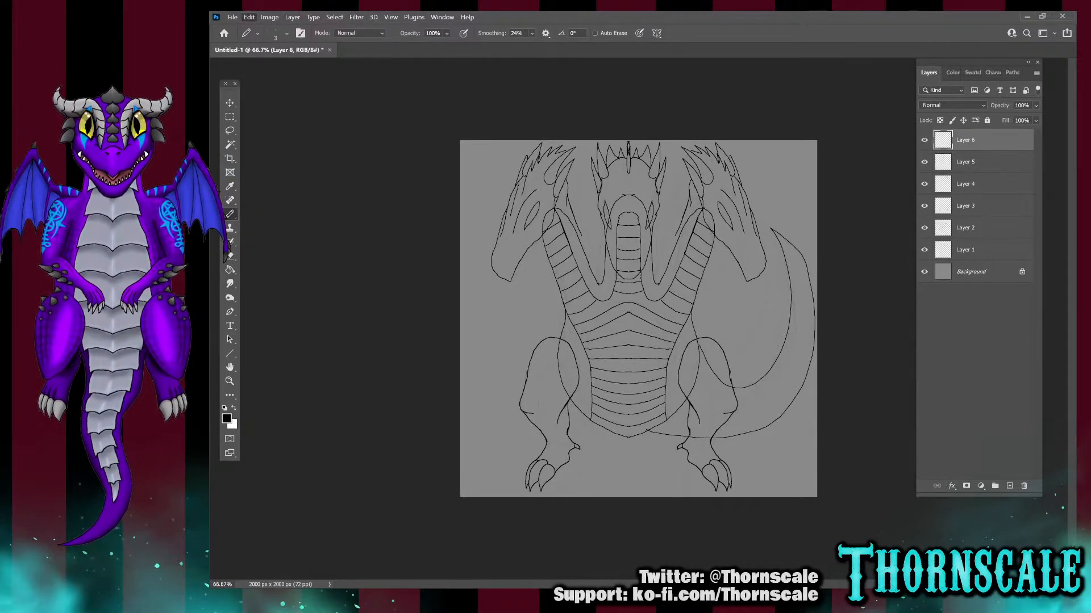
key(ctrl+z)
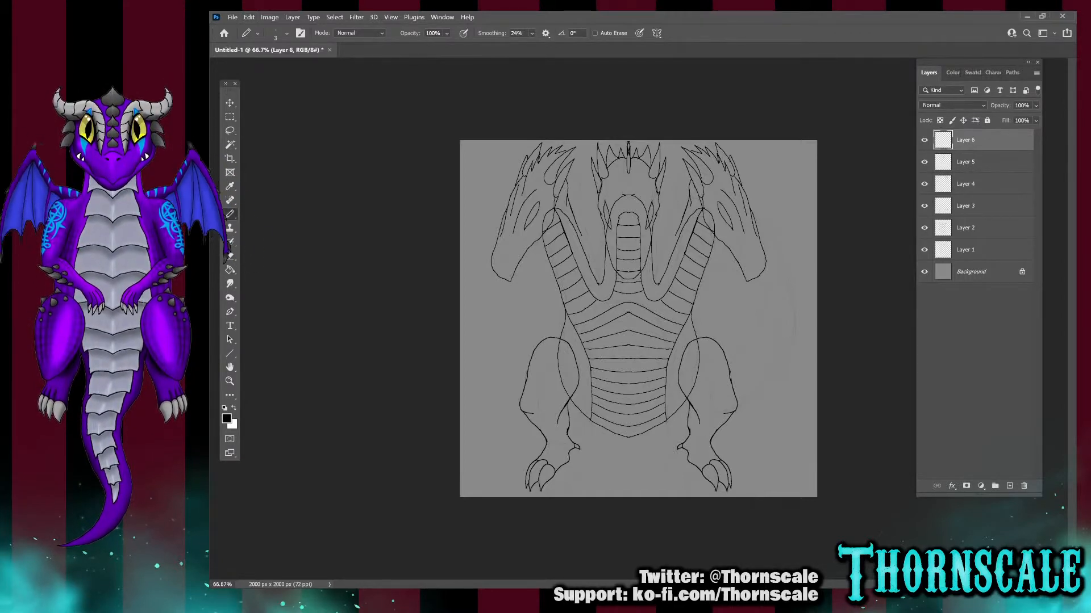
Draw a tapering tail with plated underside sweeping up on the dragon's right-hand side of the canvas, and place its layer below Layer 4
mouse_move(690, 420)
mouse_down()
mouse_move(757, 382)
mouse_move(794, 317)
mouse_move(801, 257)
mouse_move(787, 214)
mouse_move(789, 265)
mouse_move(774, 306)
mouse_move(744, 340)
mouse_move(681, 362)
mouse_up()
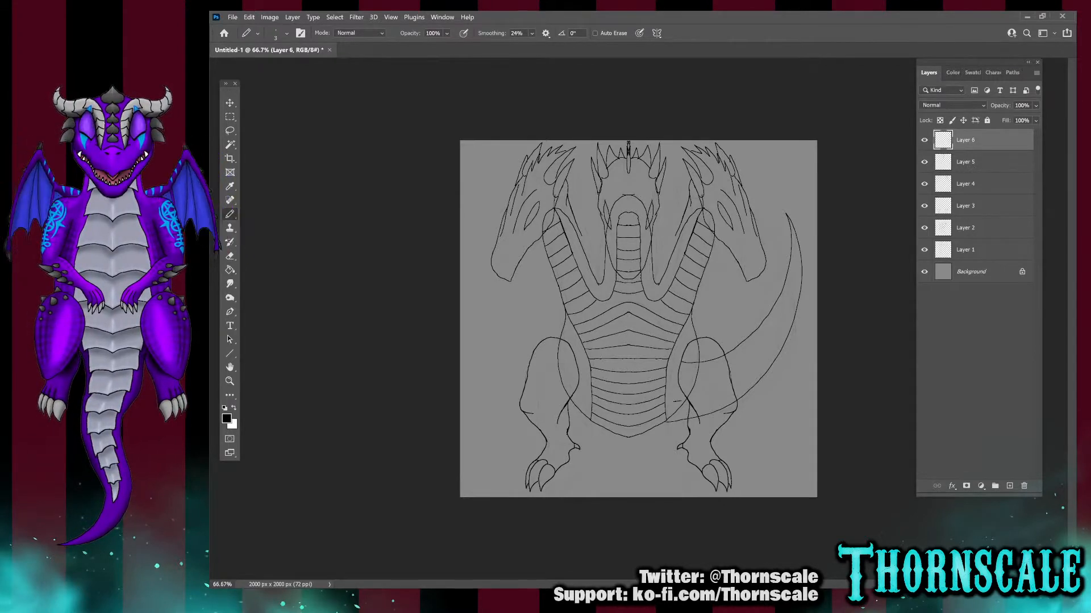
drag(761, 356, 792, 294)
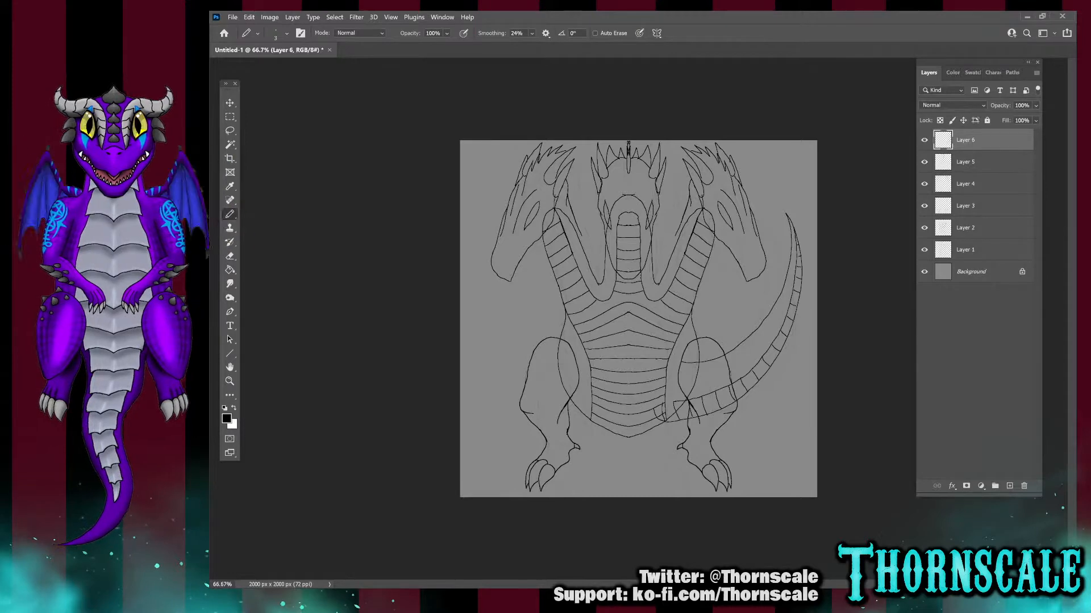
drag(972, 140, 971, 200)
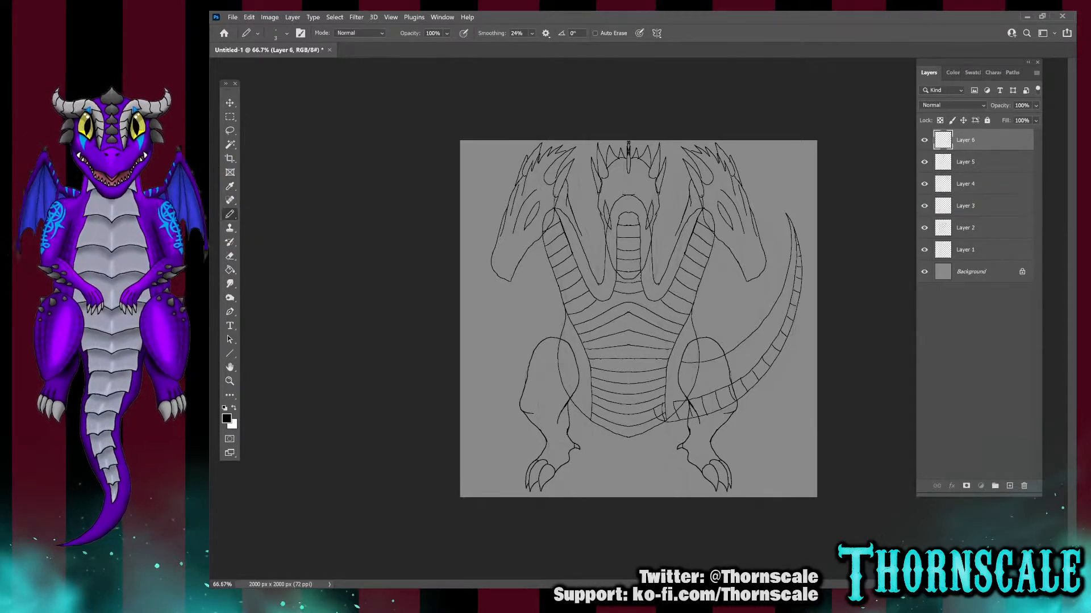
click(924, 140)
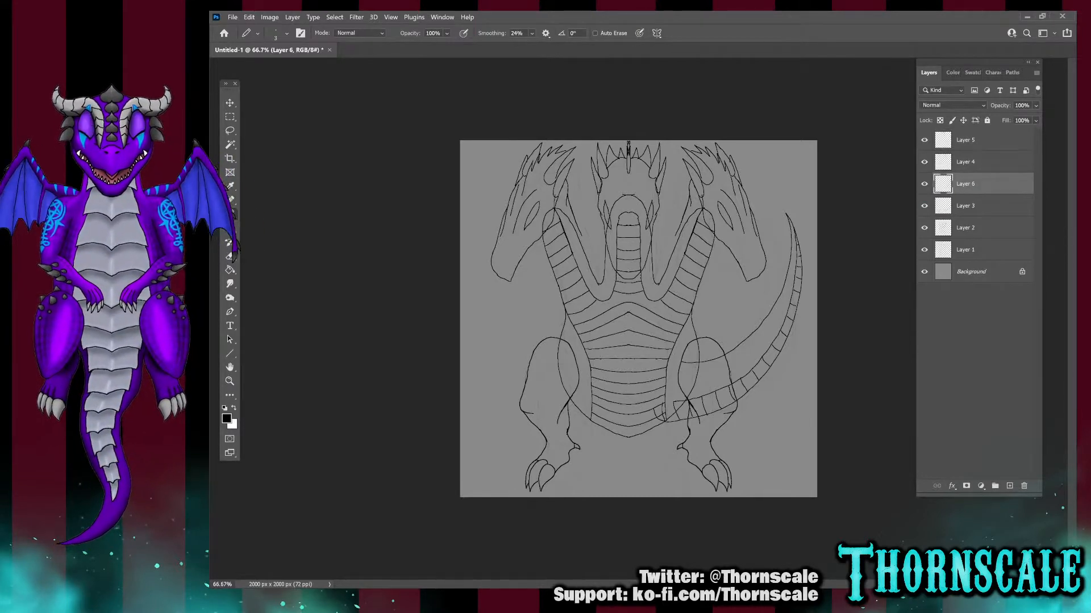
click(924, 161)
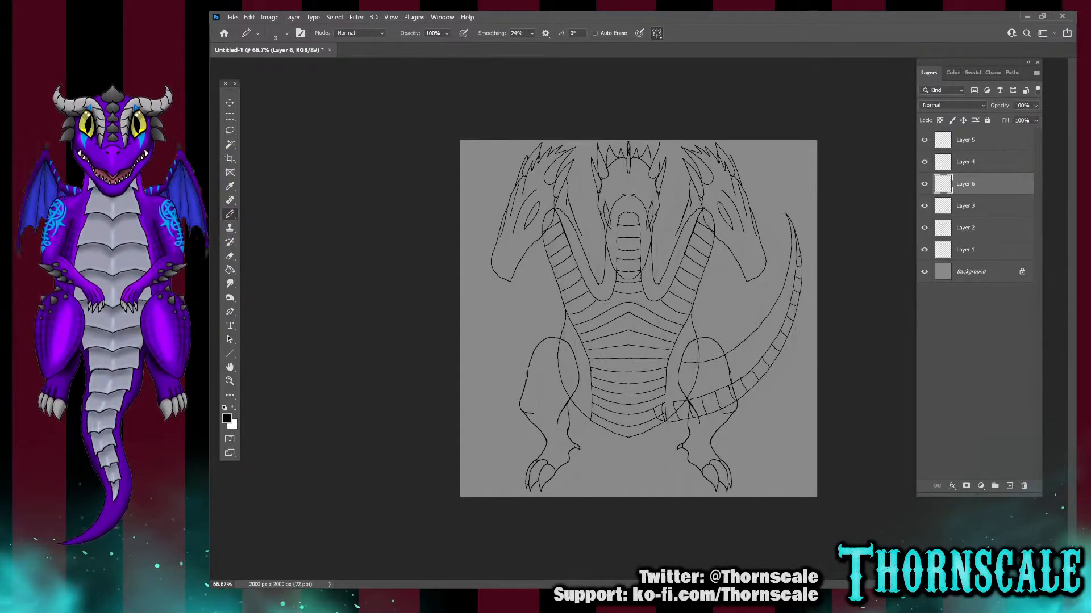
Turn vertical symmetry back on, add a layer above Layer 4, and draw mirrored lower jaws beneath the outer heads
click(657, 33)
click(965, 162)
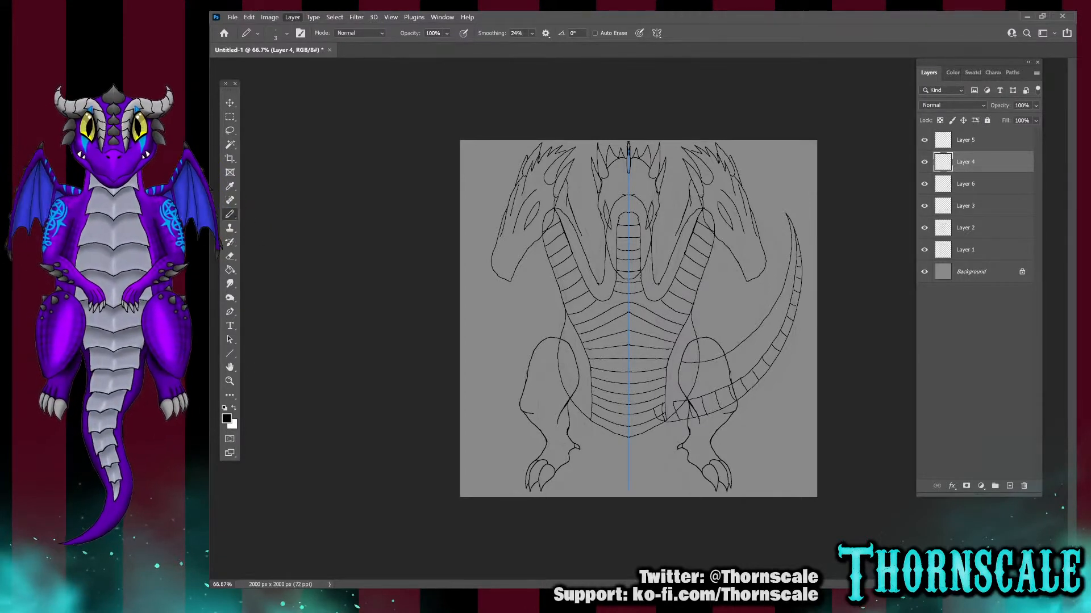
key(ctrl+shift+n)
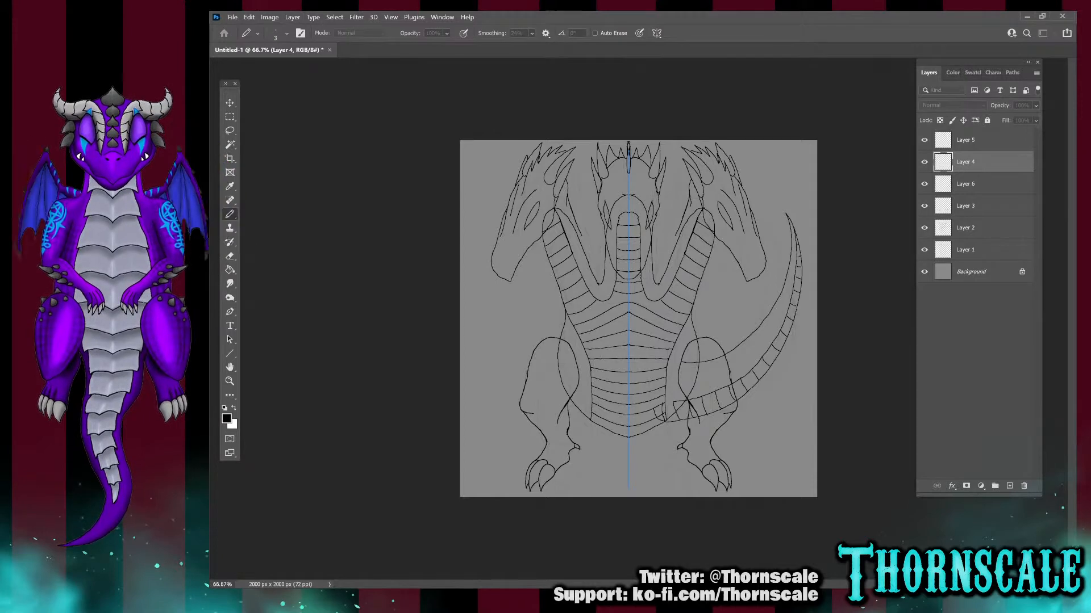
key(Return)
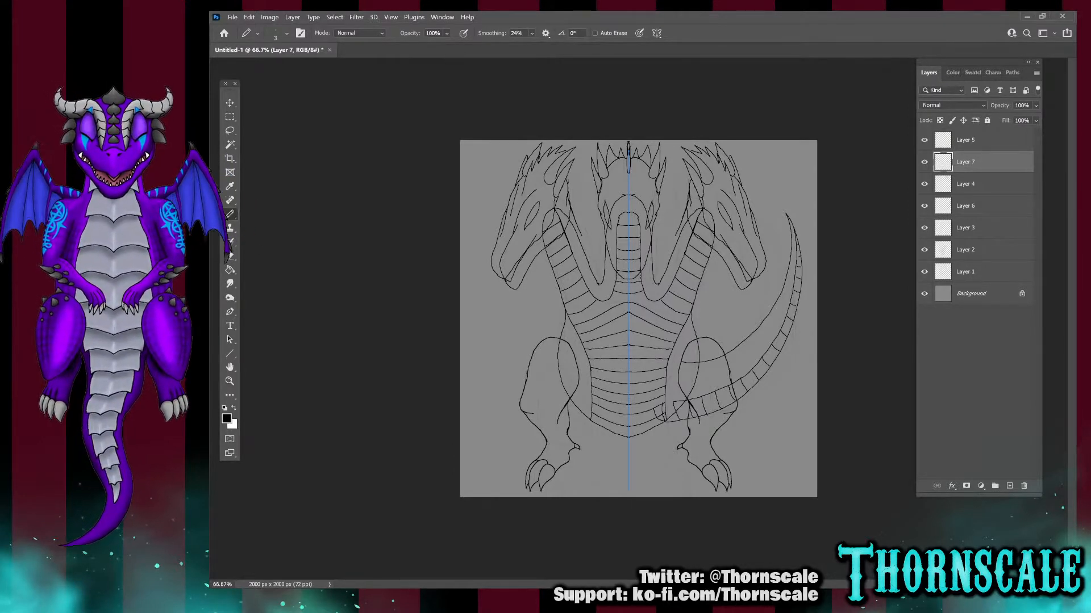
Hide Layers 5 and 4, and on Layer 7 close the mirrored jaws' upper and back edges and draw the inner mouth lines
click(924, 139)
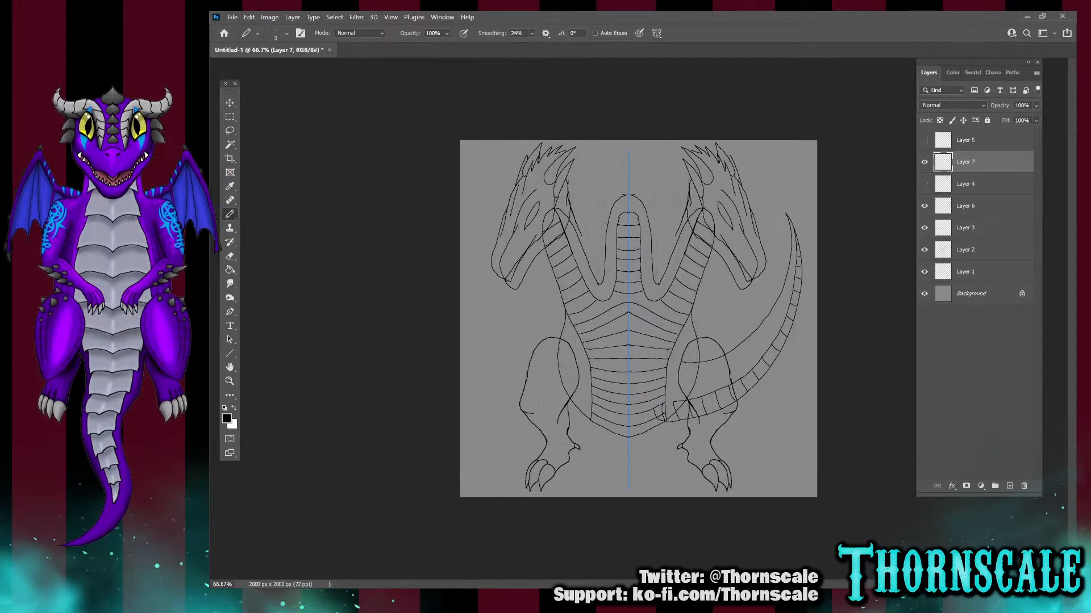
key(ctrl+z)
key(ctrl+z)
key(ctrl+z)
key(ctrl+z)
key(ctrl+z)
key(ctrl+z)
key(ctrl+z)
key(ctrl+z)
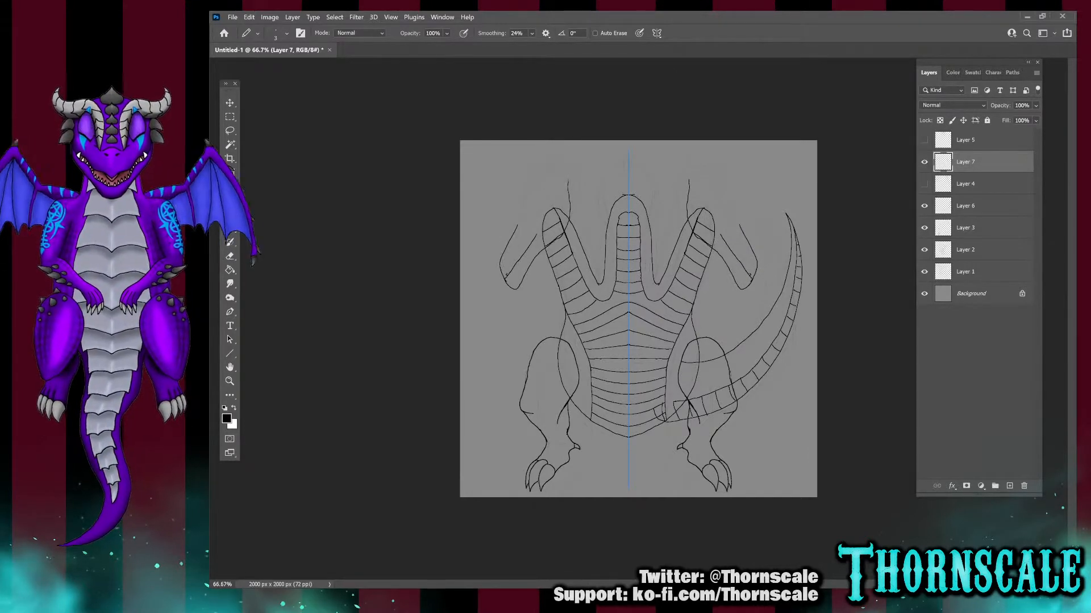
drag(503, 263, 523, 209)
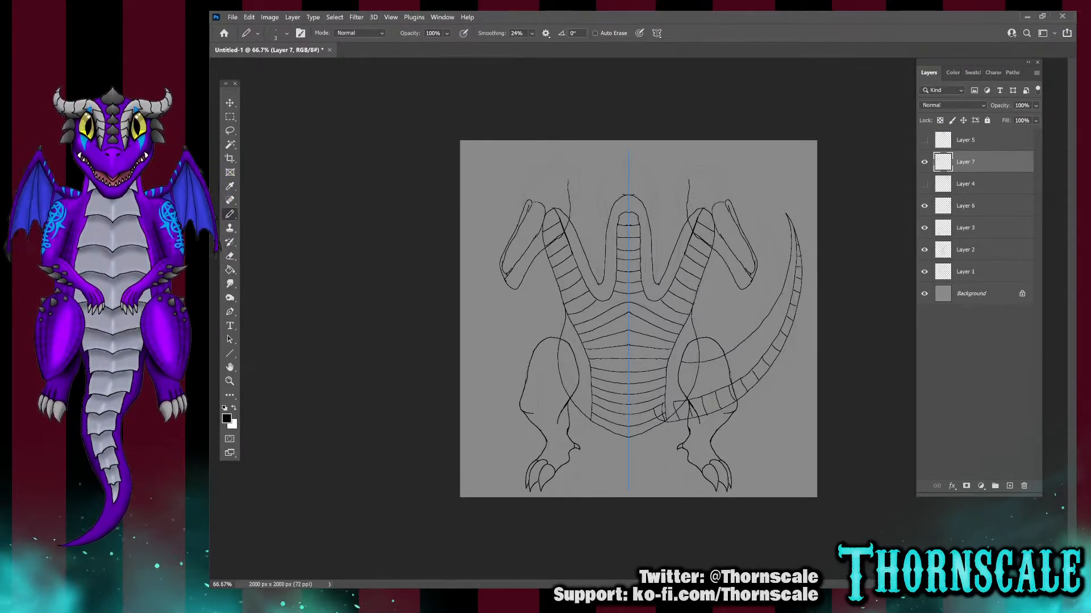
mouse_move(524, 225)
mouse_down()
mouse_move(512, 258)
mouse_move(528, 239)
mouse_up()
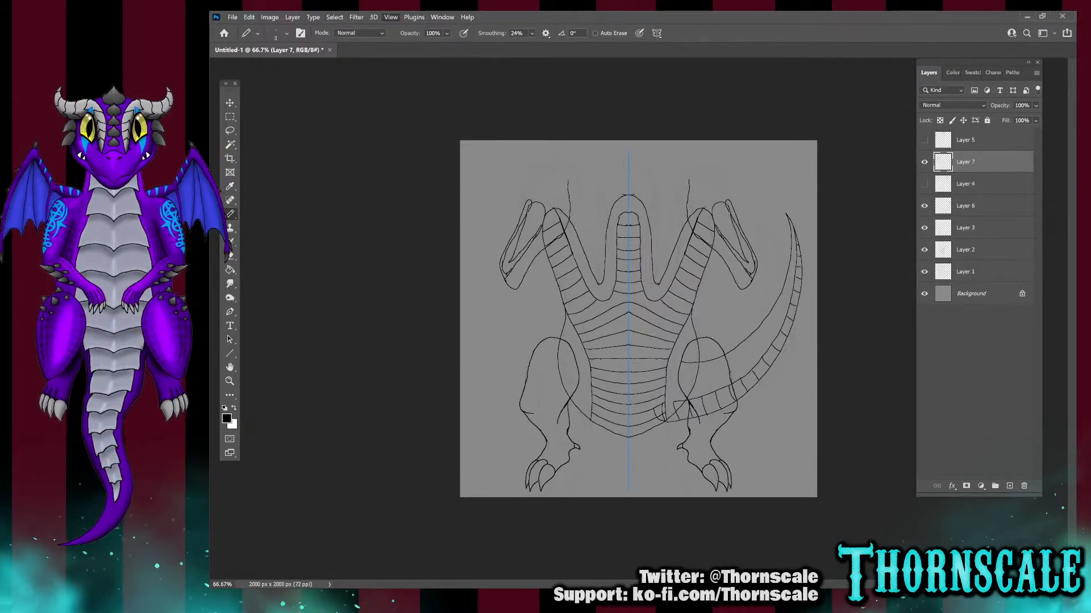
key(ctrl+1)
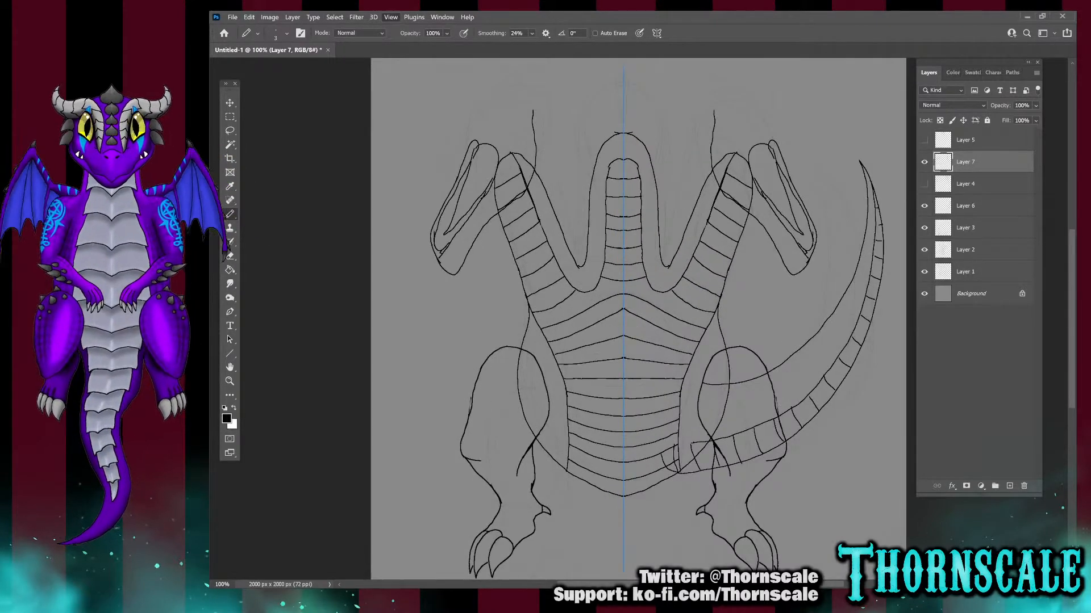
key(ctrl+plus)
scroll(638, 318, up, 6)
scroll(578, 364, up, 1)
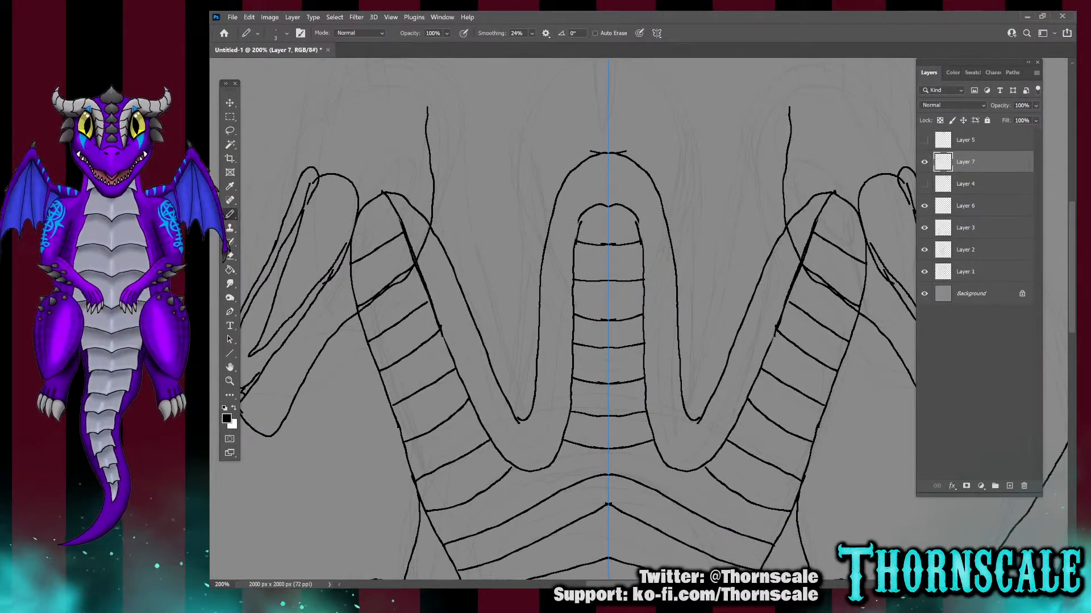
Draw a row of mirrored pointed teeth along the inner edge of the outer heads' lower jaws on Layer 7
scroll(578, 341, right, 5)
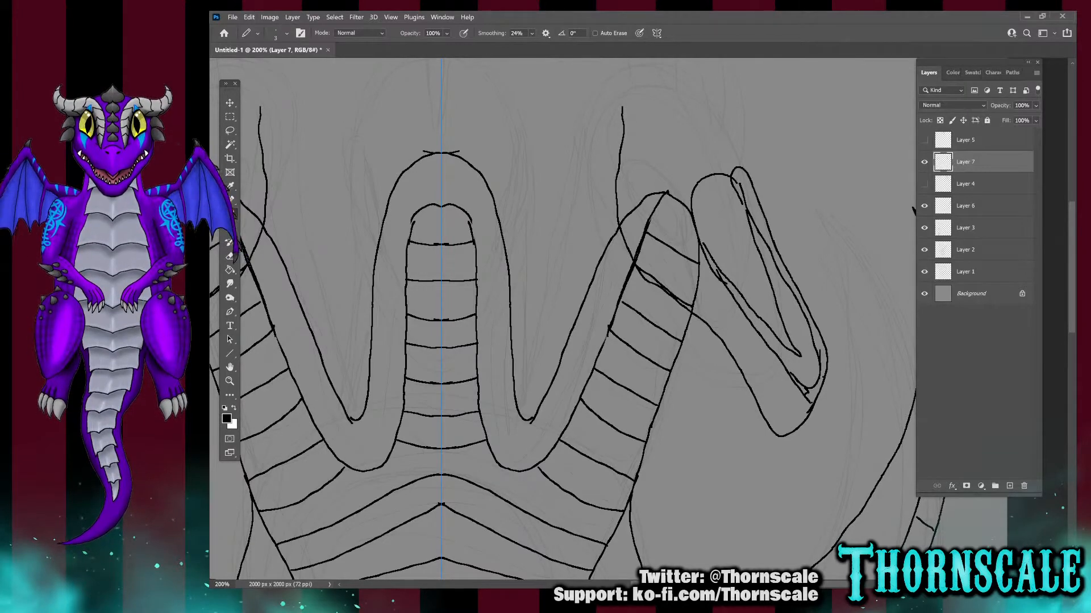
mouse_move(809, 364)
mouse_down()
mouse_move(796, 380)
mouse_move(773, 351)
mouse_up()
mouse_move(779, 326)
mouse_down()
mouse_move(767, 338)
mouse_move(754, 325)
mouse_up()
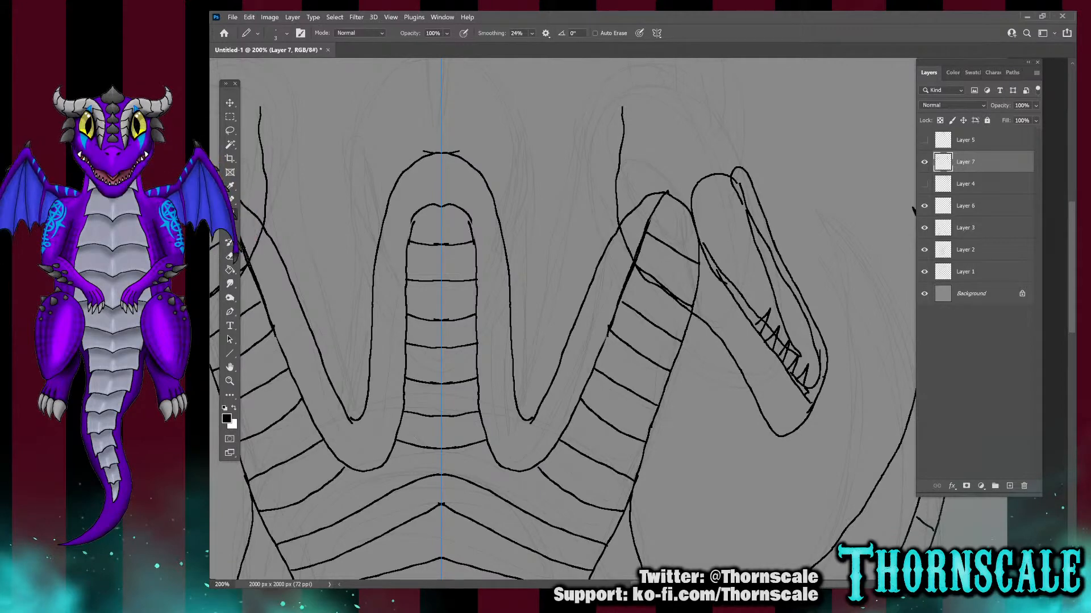
drag(757, 293, 750, 318)
mouse_move(757, 292)
mouse_down()
mouse_move(743, 306)
mouse_move(729, 280)
mouse_up()
drag(735, 264, 715, 272)
drag(725, 252, 706, 261)
drag(714, 245, 704, 255)
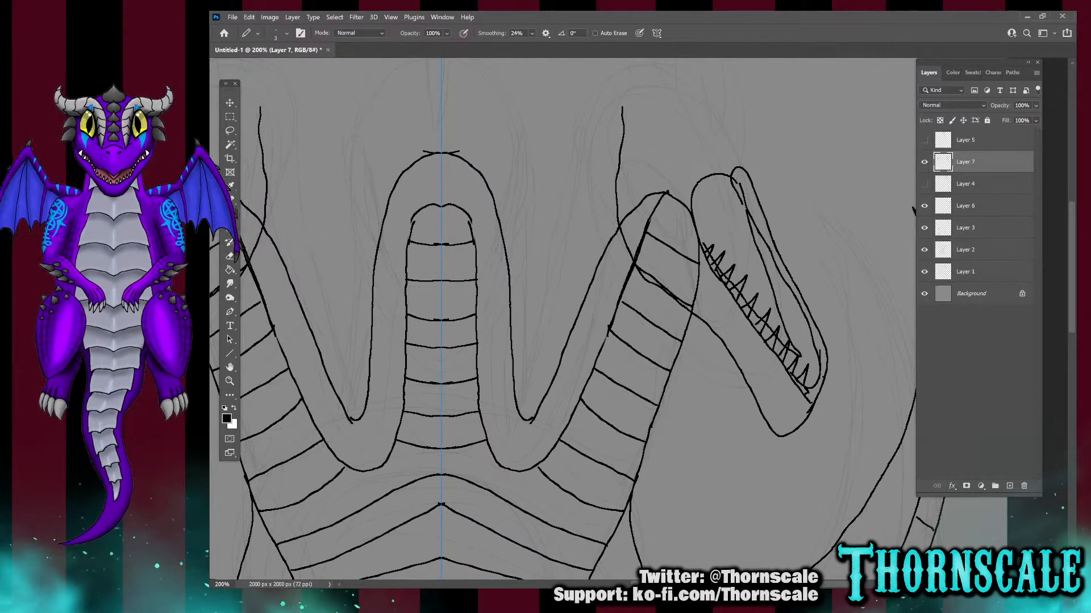
Draw a second row of pointed teeth around the front tip and along the outer edge of the mirrored lower jaws
mouse_move(816, 368)
mouse_down()
mouse_move(806, 386)
mouse_move(818, 384)
mouse_up()
mouse_move(824, 362)
mouse_down()
mouse_move(815, 378)
mouse_move(825, 349)
mouse_up()
mouse_move(829, 336)
mouse_down()
mouse_move(818, 359)
mouse_move(818, 345)
mouse_up()
mouse_move(830, 320)
mouse_down()
mouse_move(813, 343)
mouse_move(815, 315)
mouse_up()
drag(818, 312, 808, 317)
mouse_move(819, 290)
mouse_down()
mouse_move(803, 312)
mouse_move(802, 299)
mouse_up()
mouse_move(812, 273)
mouse_down()
mouse_move(797, 290)
mouse_move(790, 272)
mouse_up()
drag(794, 271, 786, 286)
drag(794, 249, 786, 266)
mouse_move(792, 248)
mouse_down()
mouse_move(780, 270)
mouse_move(772, 257)
mouse_up()
drag(787, 233, 775, 248)
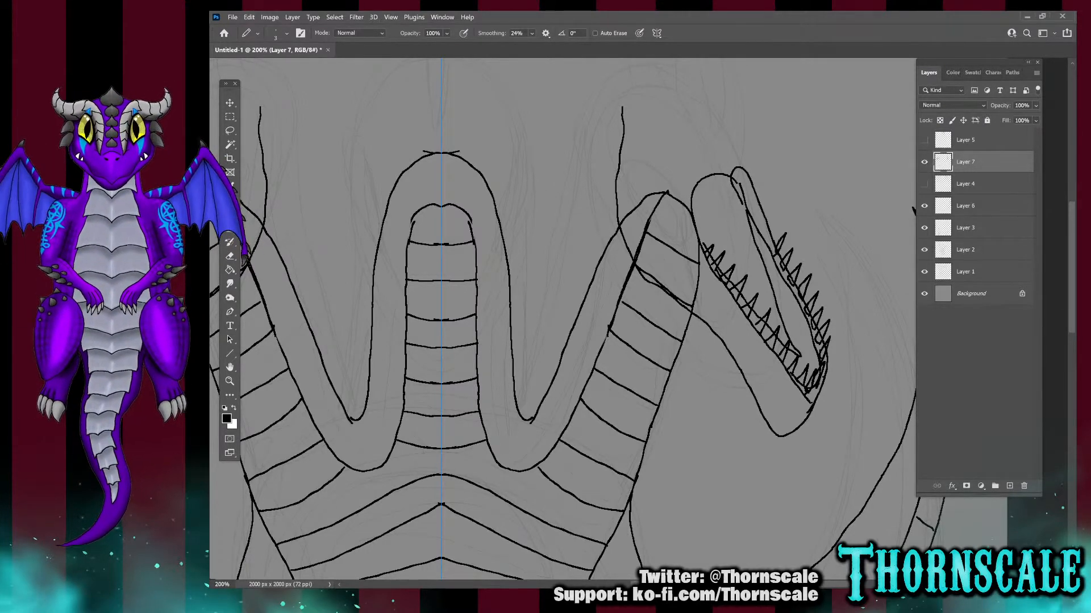
Finish the mirrored lower jaws with inner mouth and gum lines, a throat curve to the neck and a rounded back edge
drag(777, 321, 735, 191)
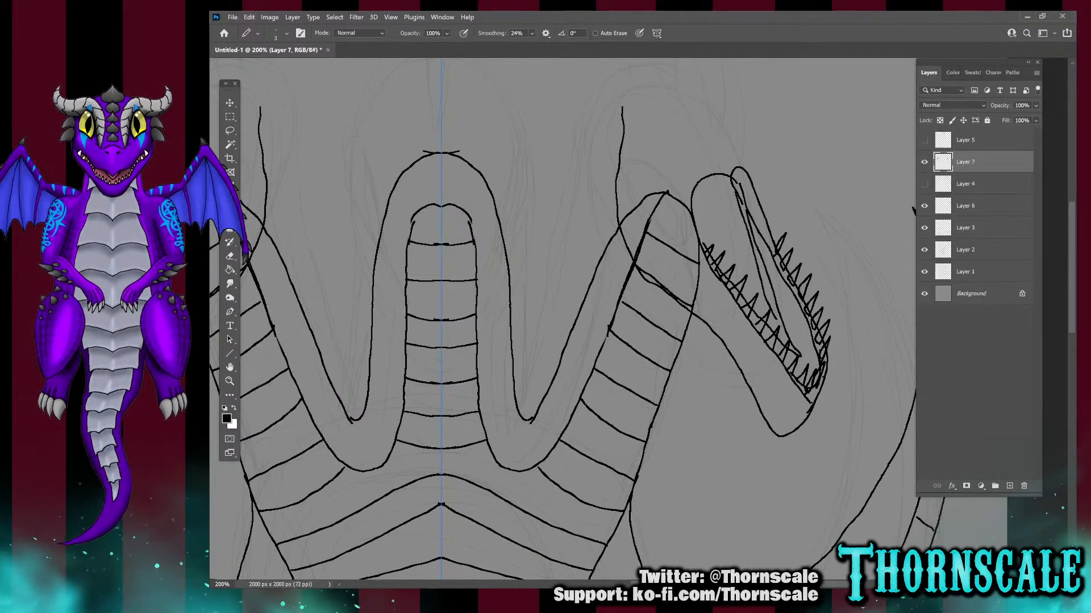
drag(790, 377, 704, 260)
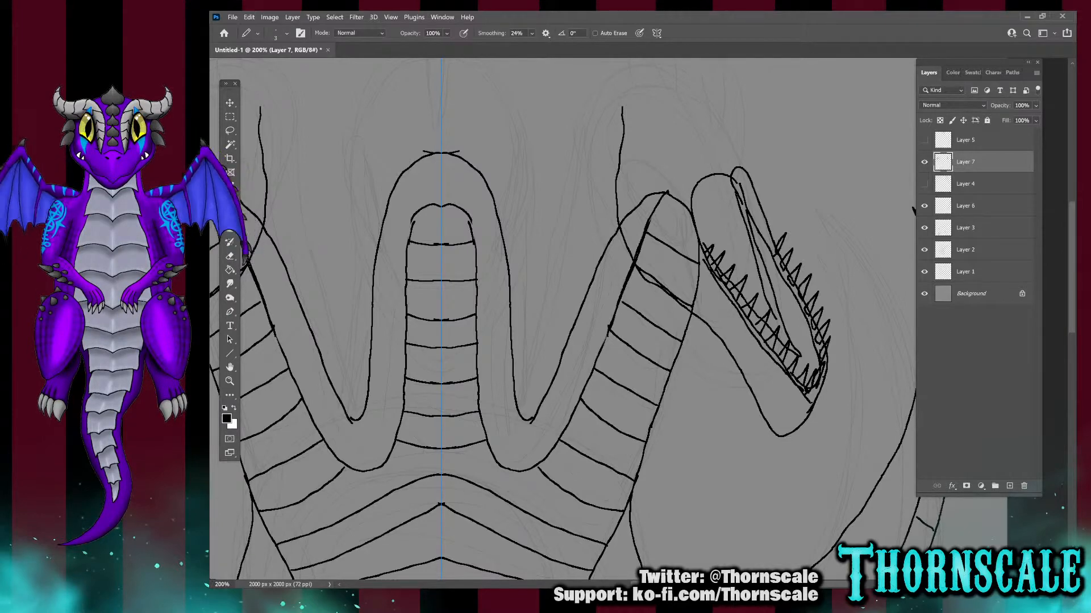
mouse_move(725, 344)
mouse_down()
mouse_move(688, 337)
mouse_move(671, 363)
mouse_up()
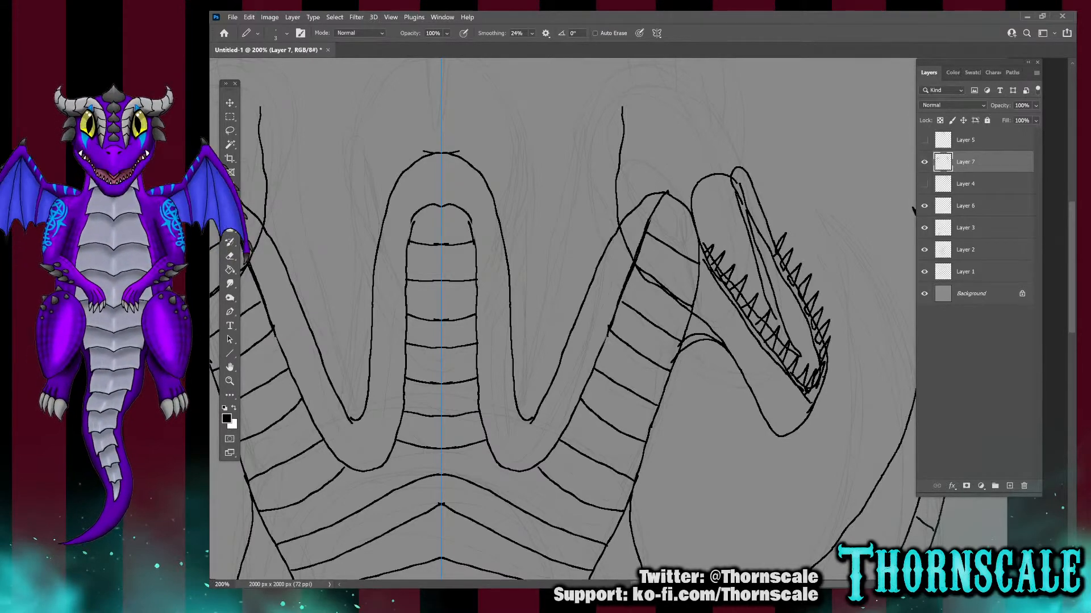
mouse_move(622, 107)
mouse_down()
mouse_move(616, 185)
mouse_move(625, 153)
mouse_move(682, 133)
mouse_move(700, 183)
mouse_move(701, 250)
mouse_up()
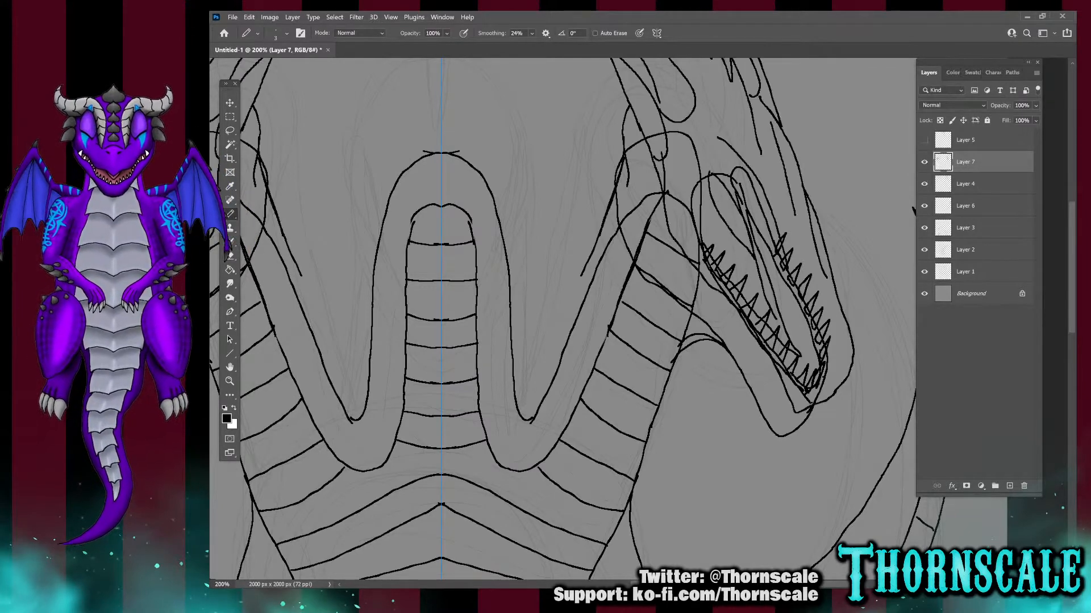
Show Layers 5 and 4, hide Layer 7, and make Layer 4 the active layer
click(924, 139)
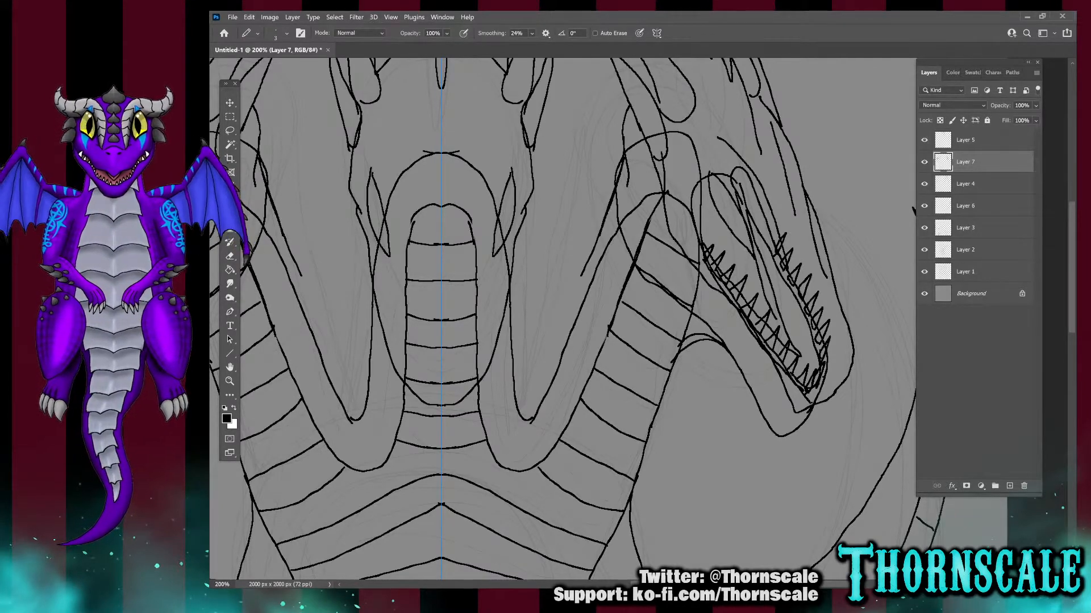
scroll(562, 318, up, 4)
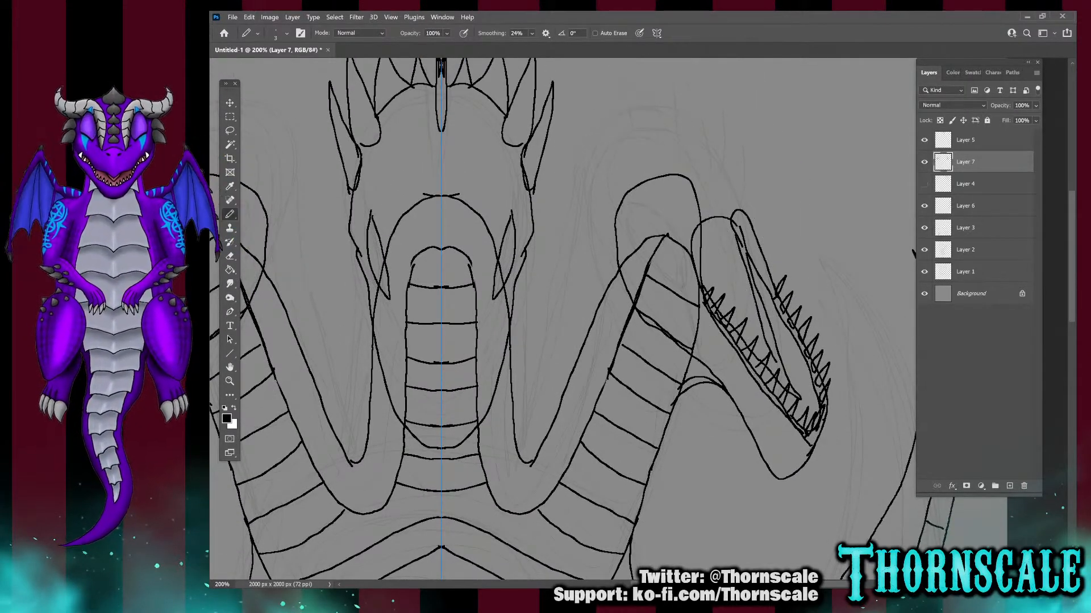
click(924, 184)
click(924, 162)
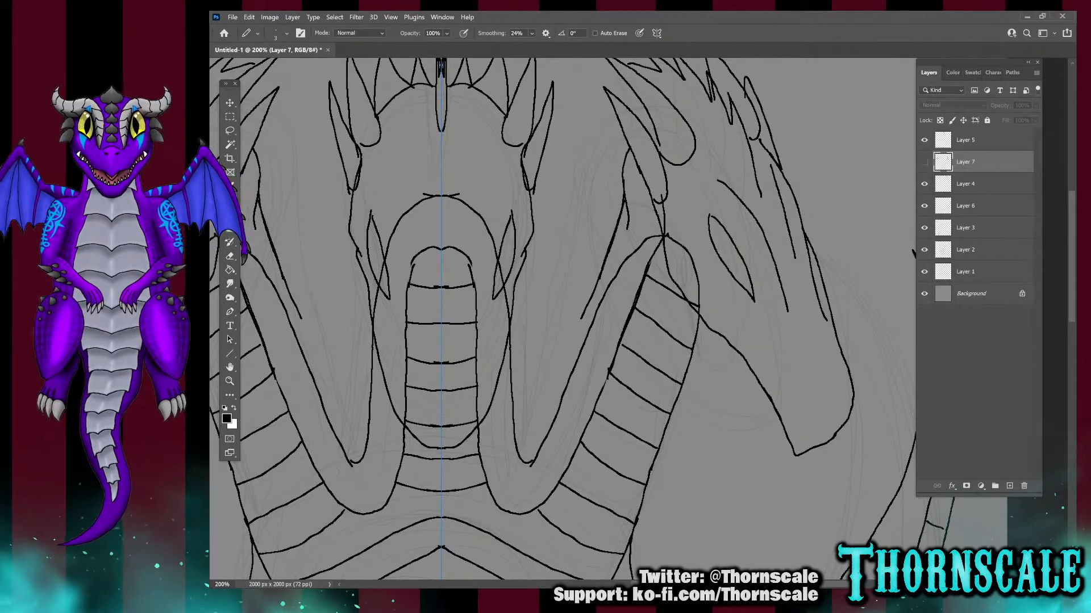
scroll(533, 319, up, 2)
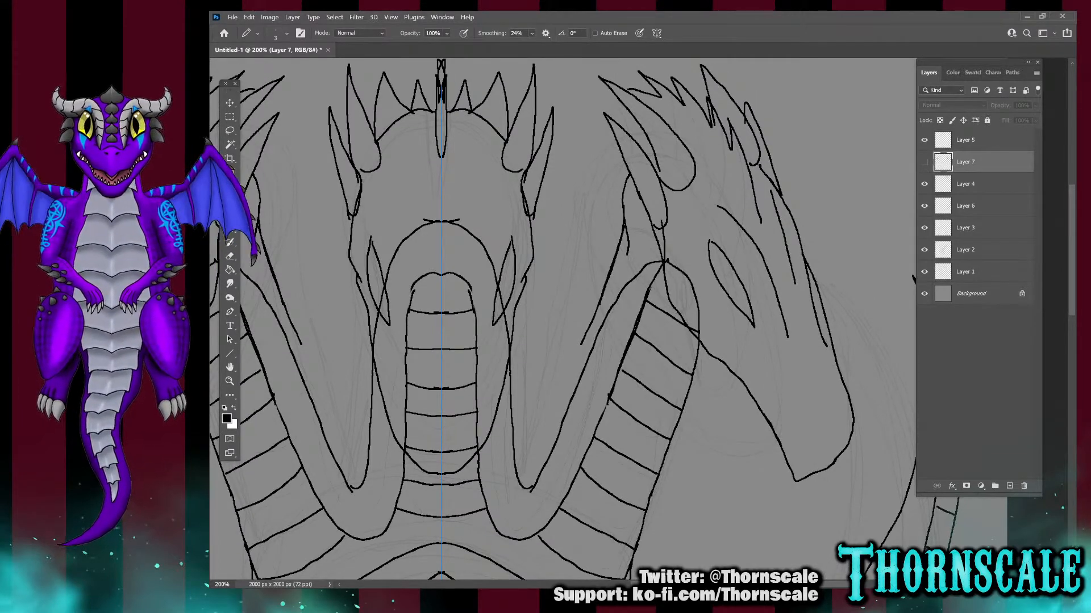
click(965, 139)
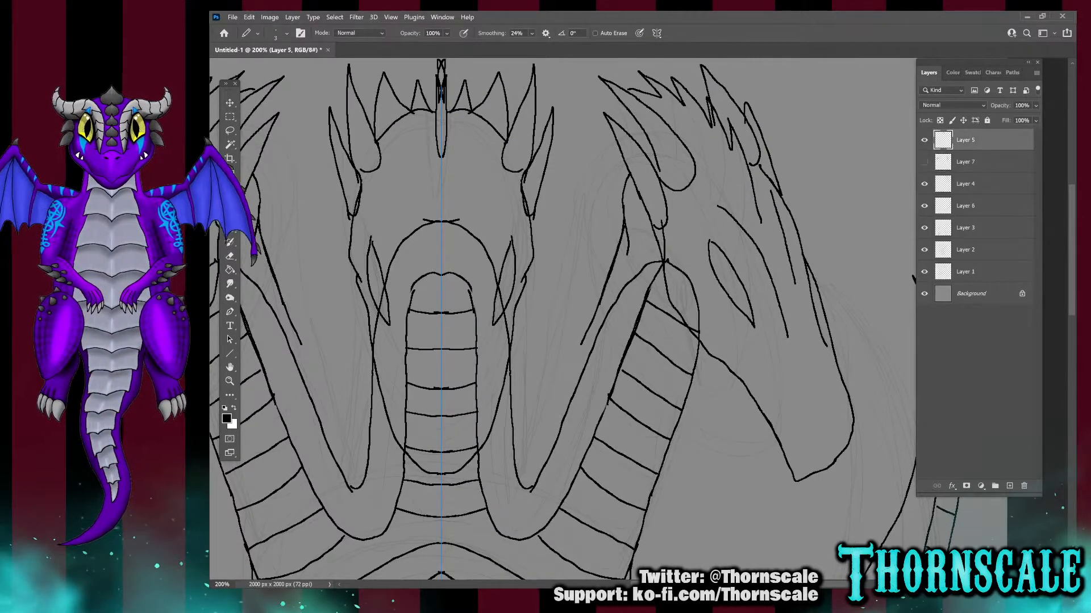
click(965, 184)
click(925, 140)
click(925, 184)
click(924, 139)
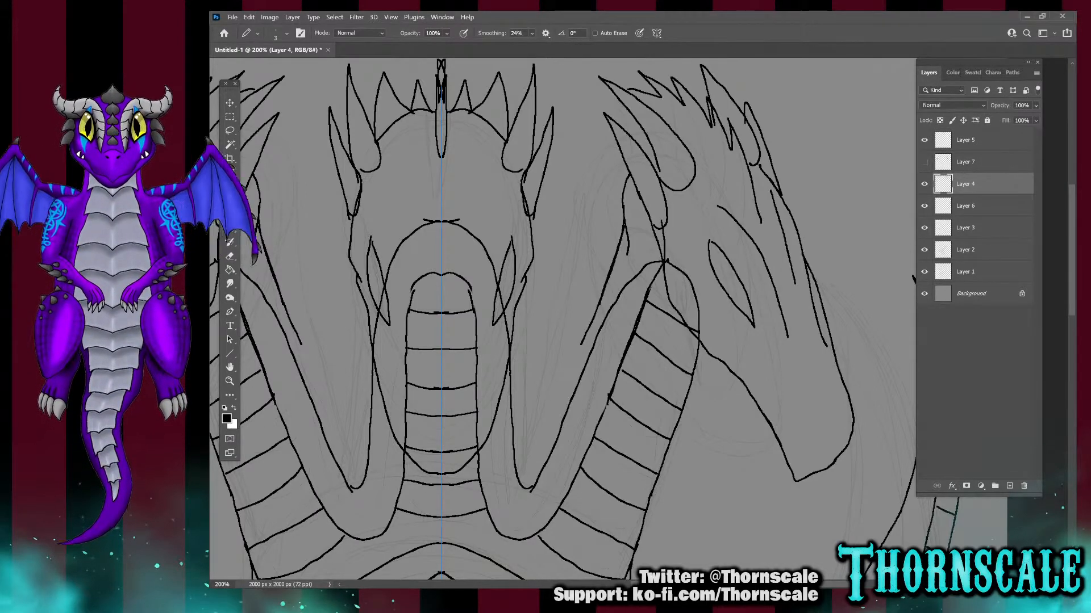
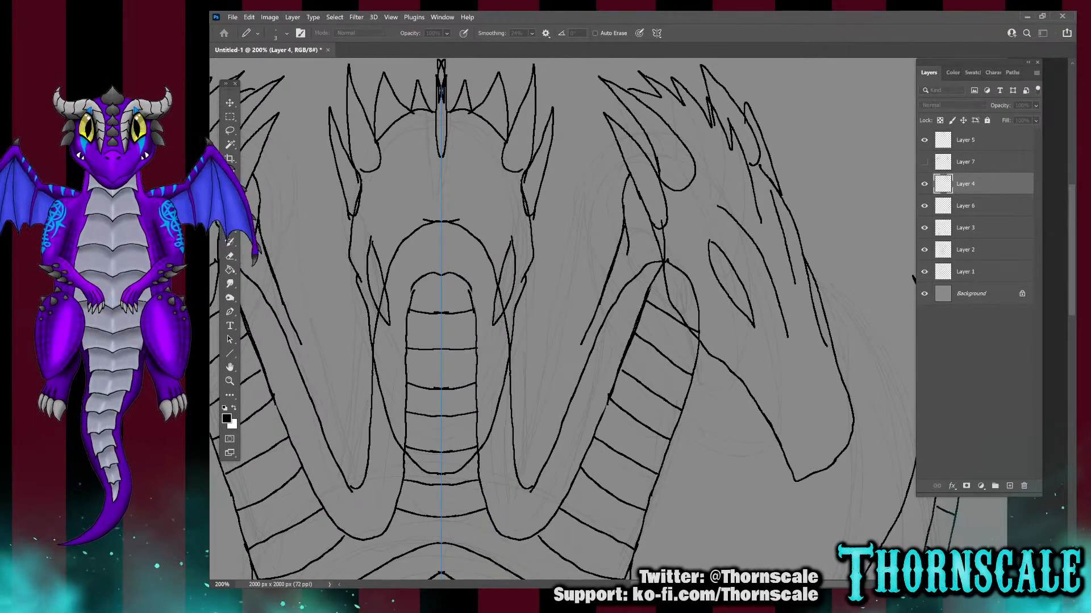
Duplicate Layer 4 and place the copy directly beneath the original
key(Return)
click(966, 206)
drag(972, 184, 971, 217)
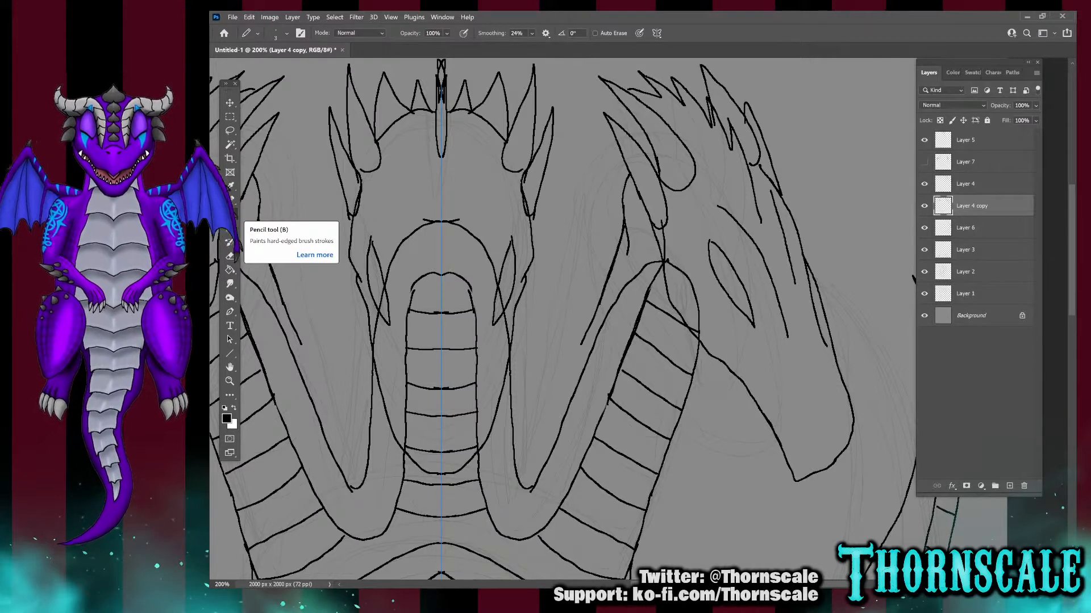
Try to fill the center head on Layer 4 copy with green using the Paint Bucket, and restore the default black foreground color
key(i)
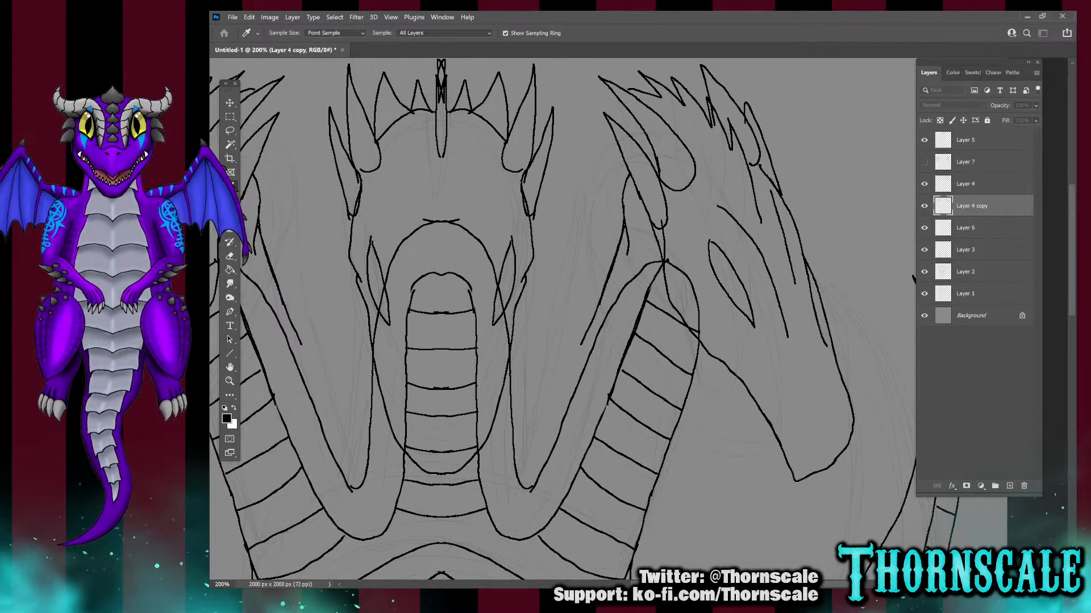
key(Return)
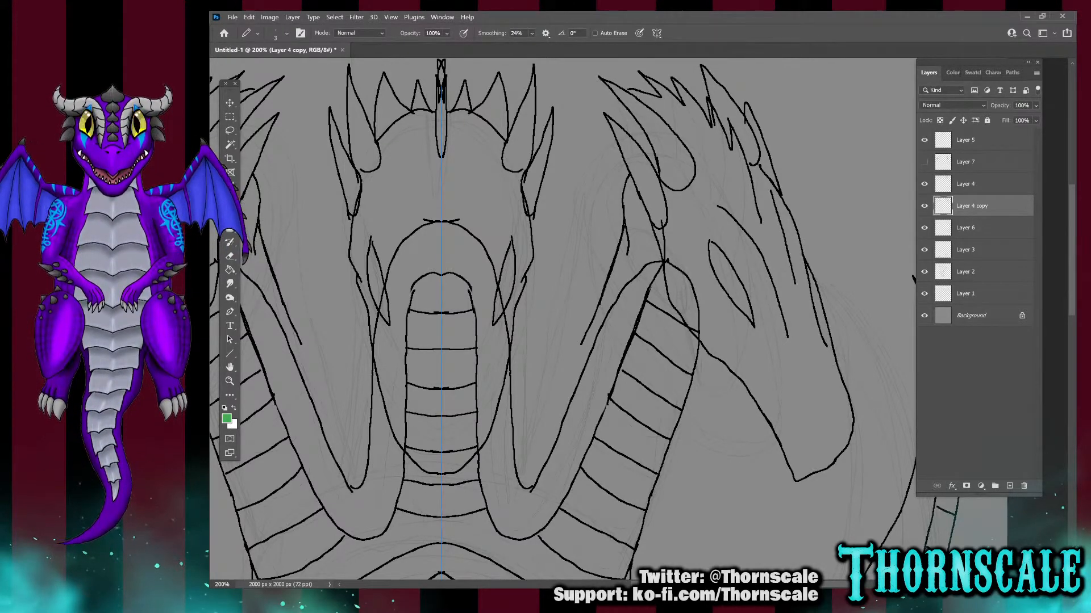
click(230, 270)
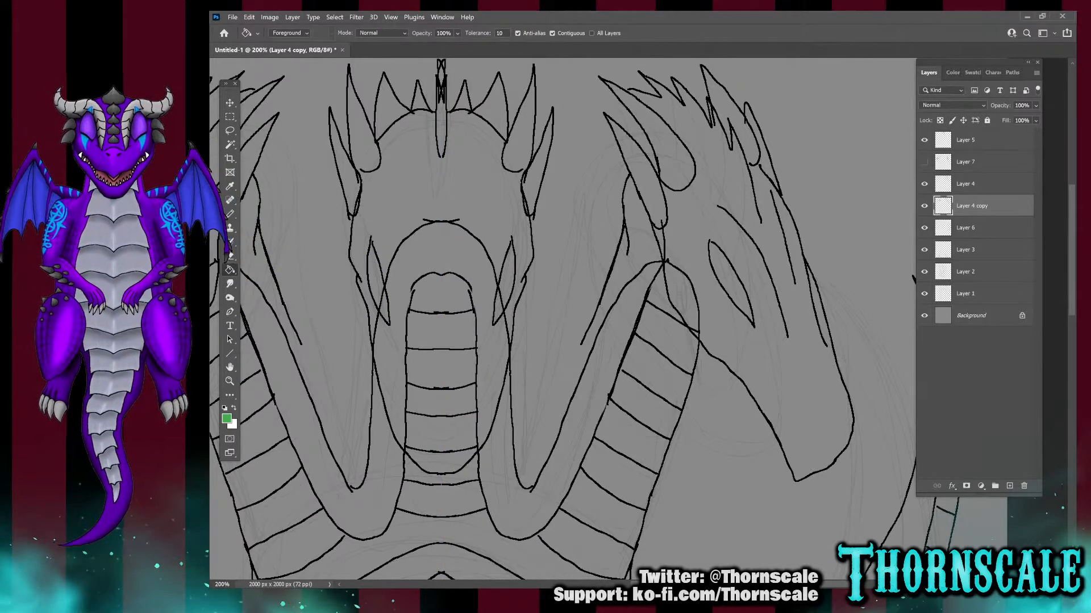
click(441, 255)
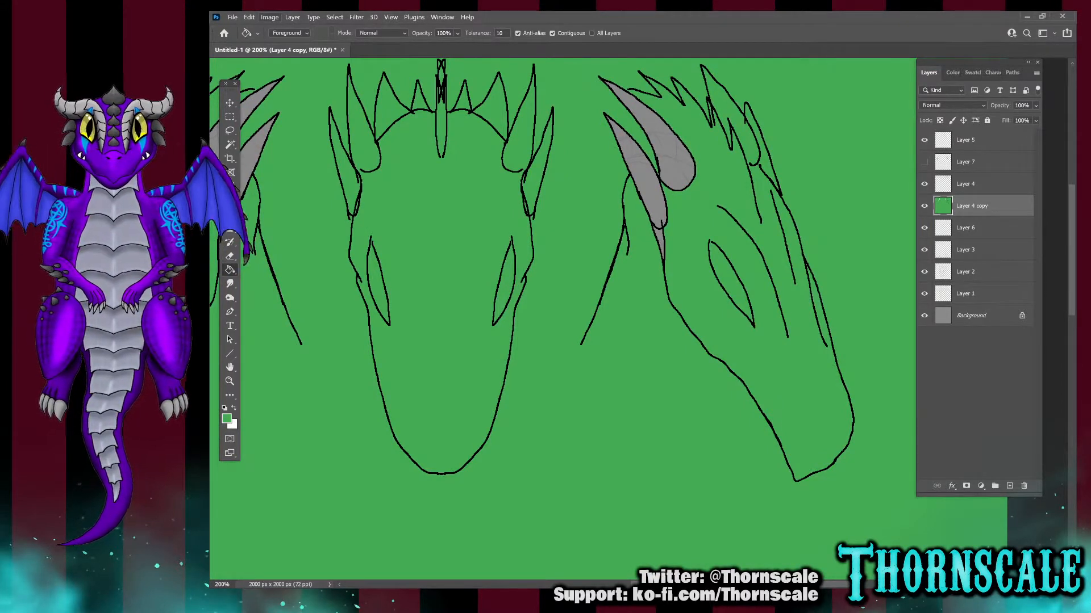
key(ctrl+z)
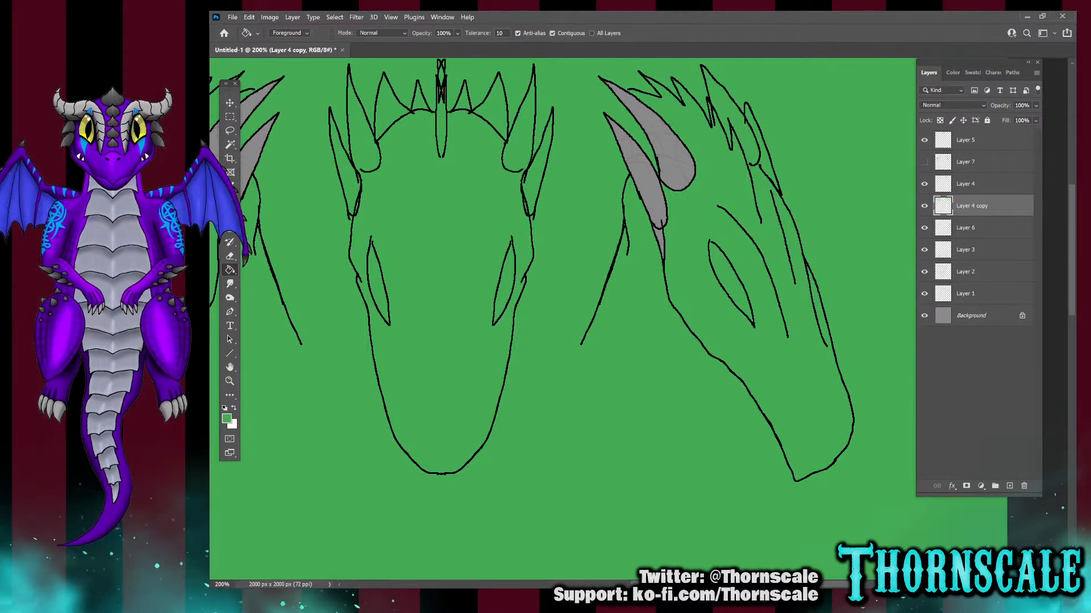
key(b)
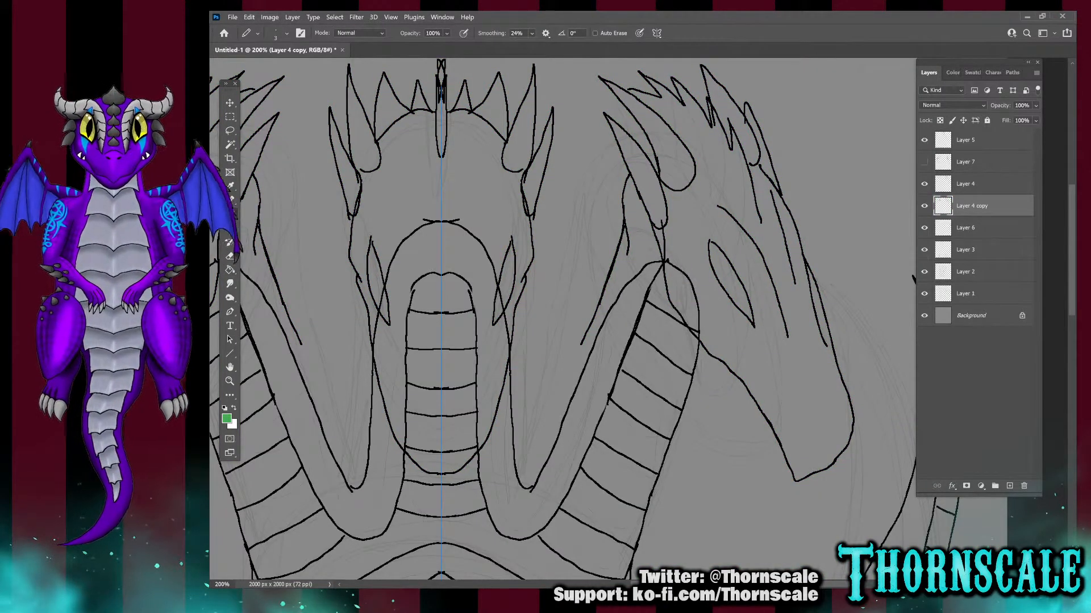
key(d)
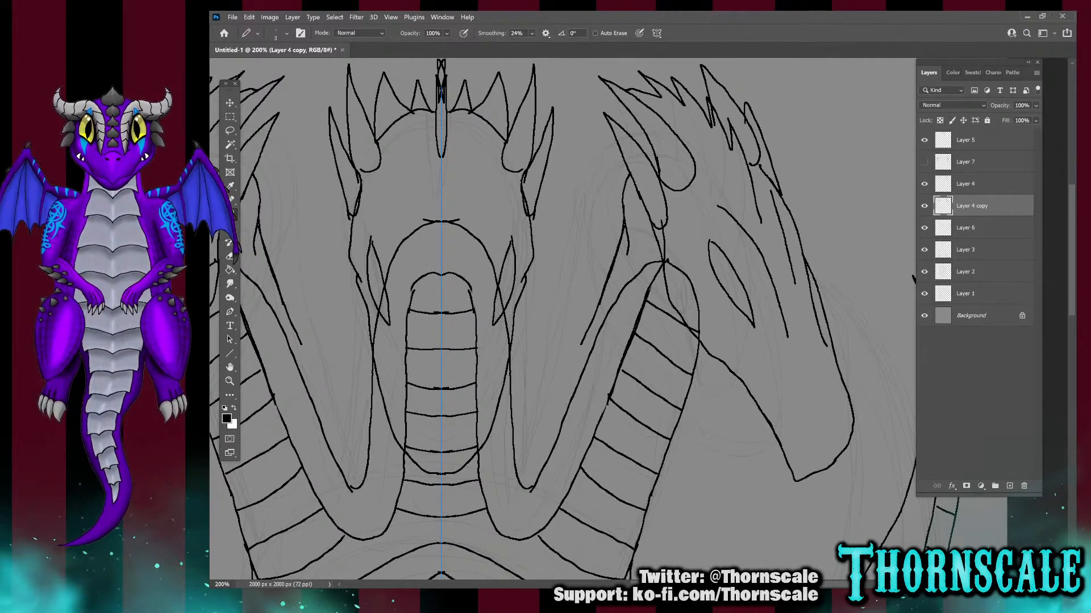
Make Layer 4 copy the active layer and choose a green foreground color
click(966, 184)
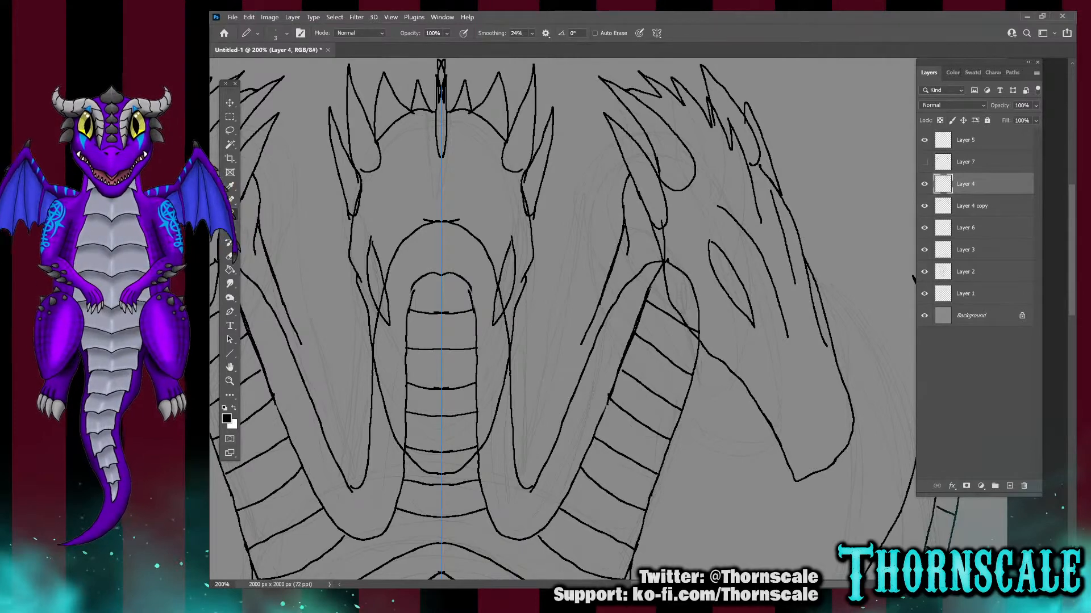
click(971, 206)
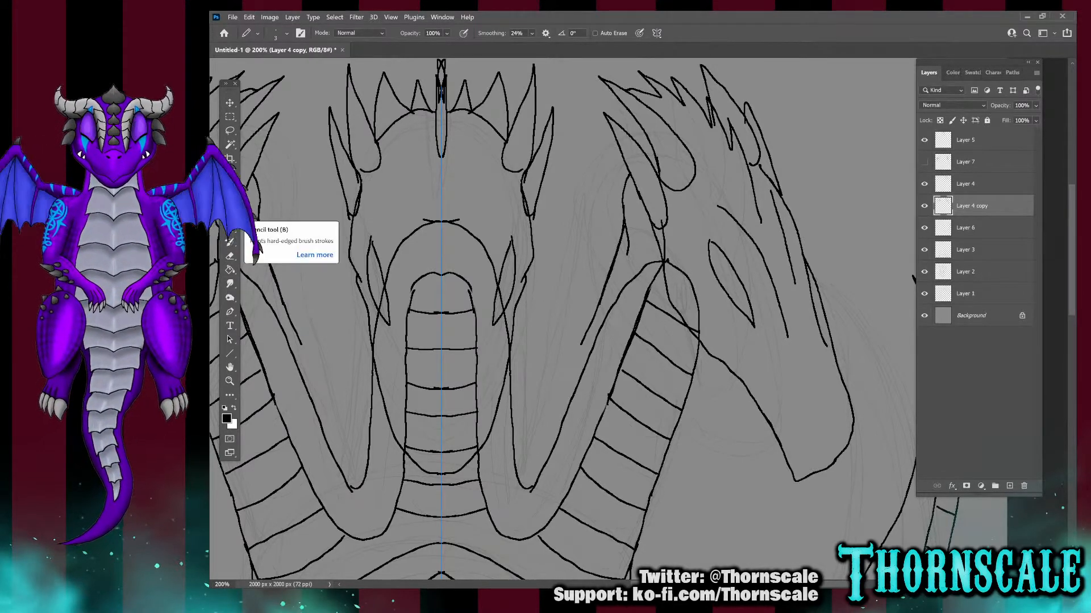
key(i)
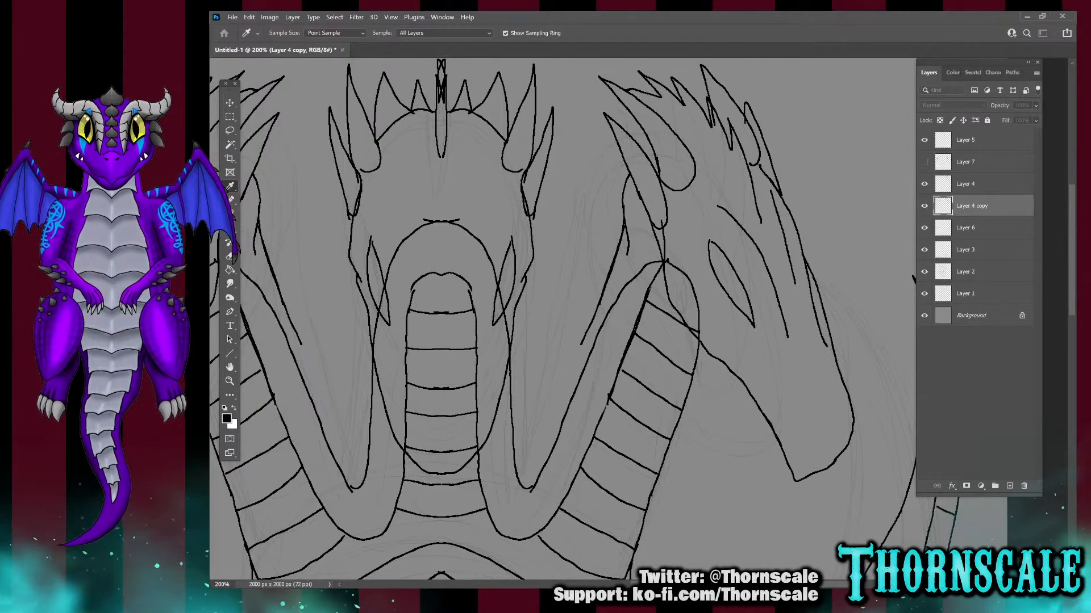
key(Return)
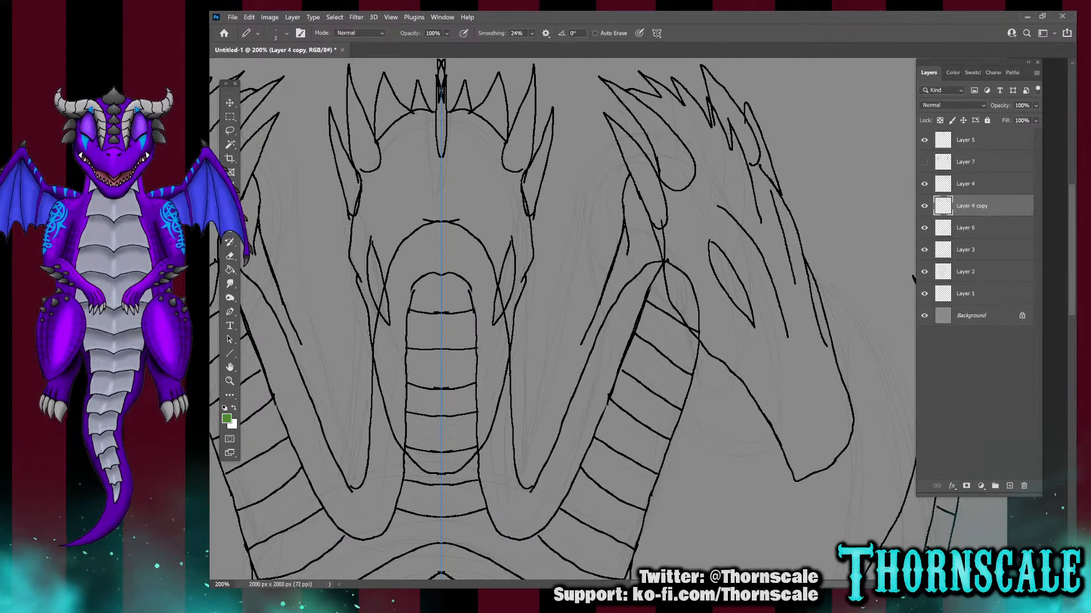
Rename Layer 4 copy as Heads Color and Layer 4 as Heads Line, and make Heads Color the active layer
double_click(971, 206)
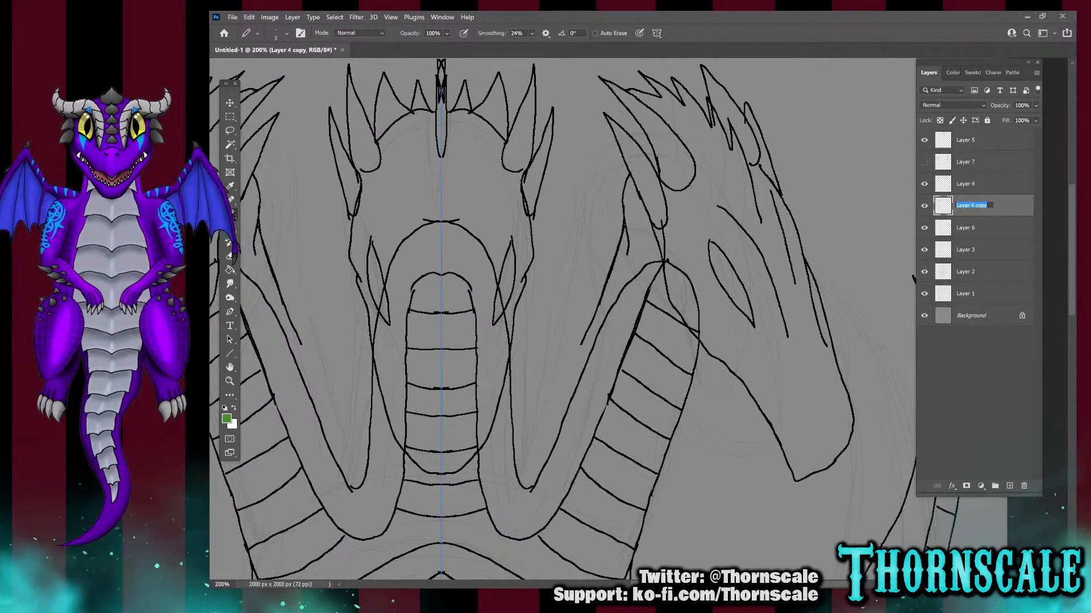
text(Heads)
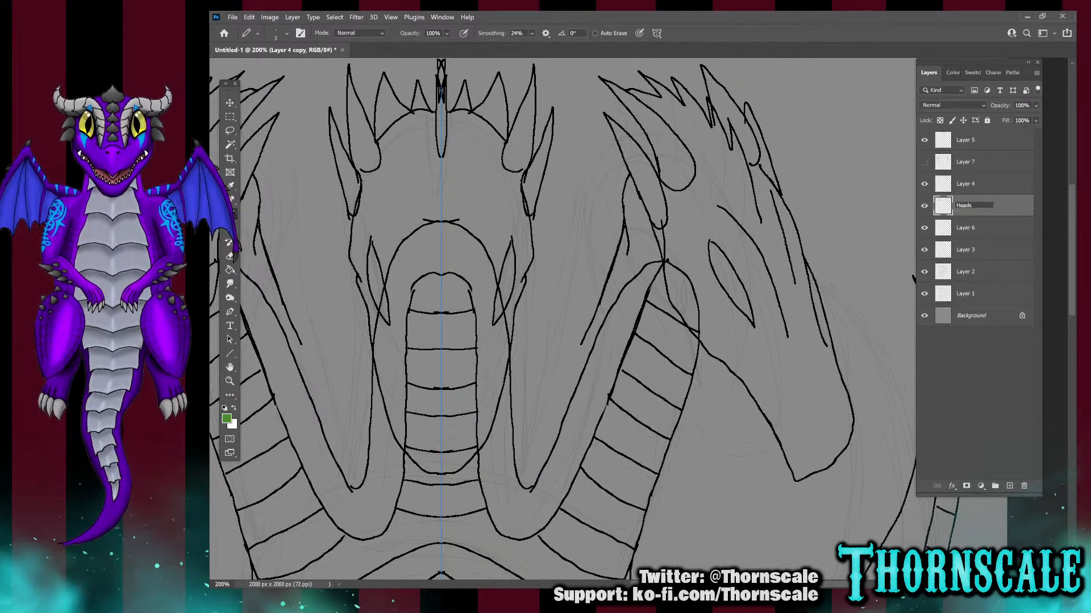
key(Return)
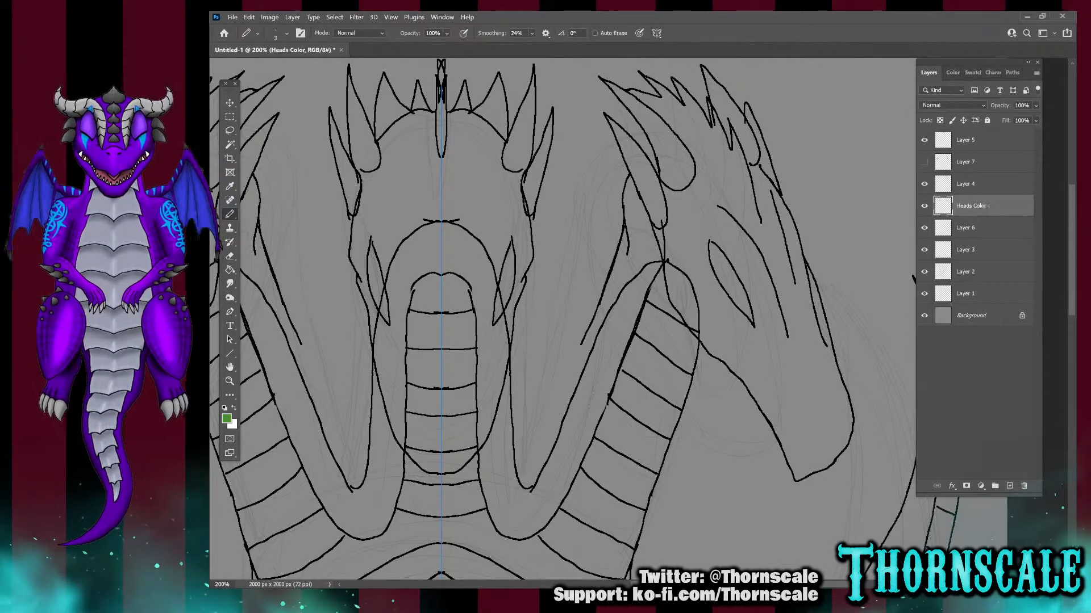
click(971, 184)
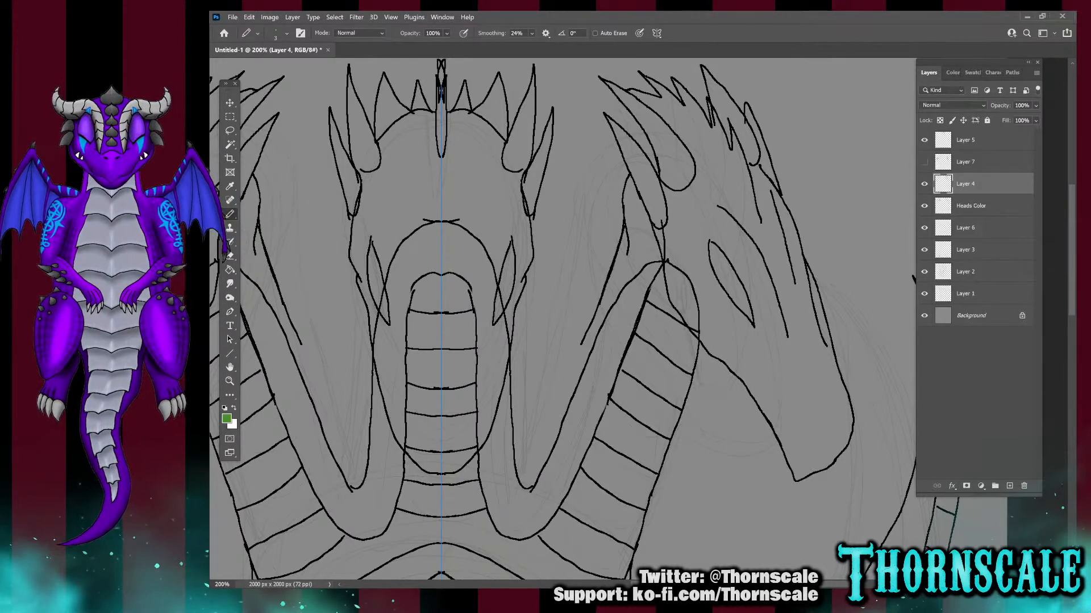
double_click(966, 183)
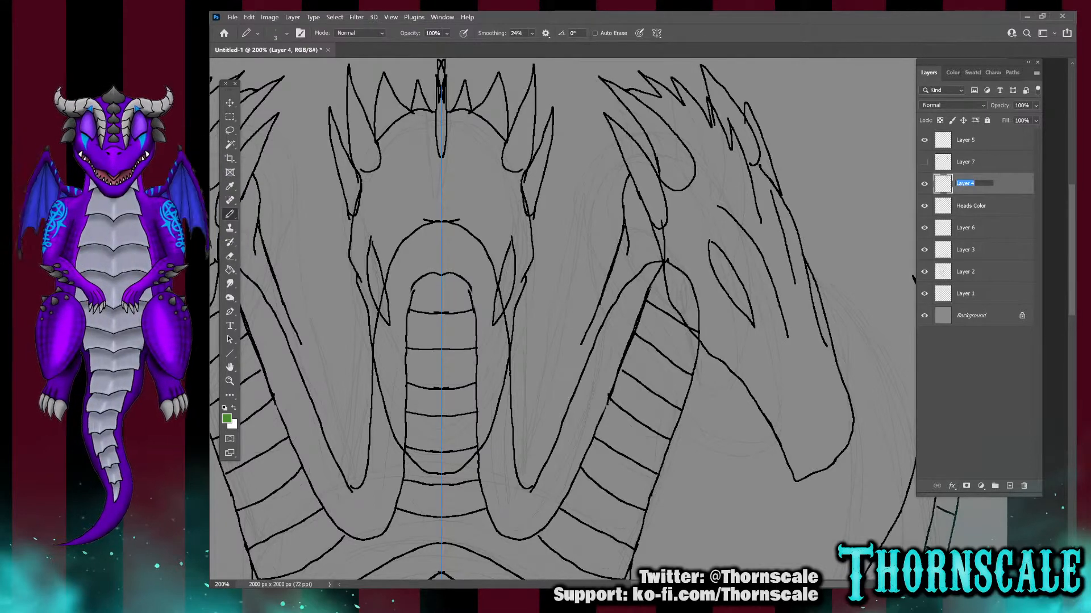
text(H)
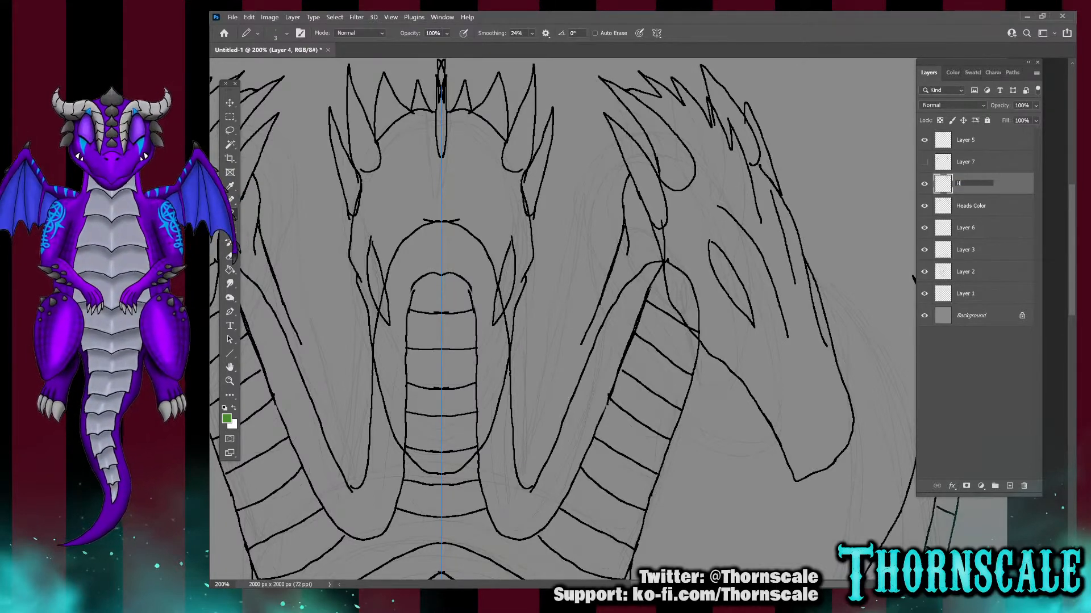
text(eads Line)
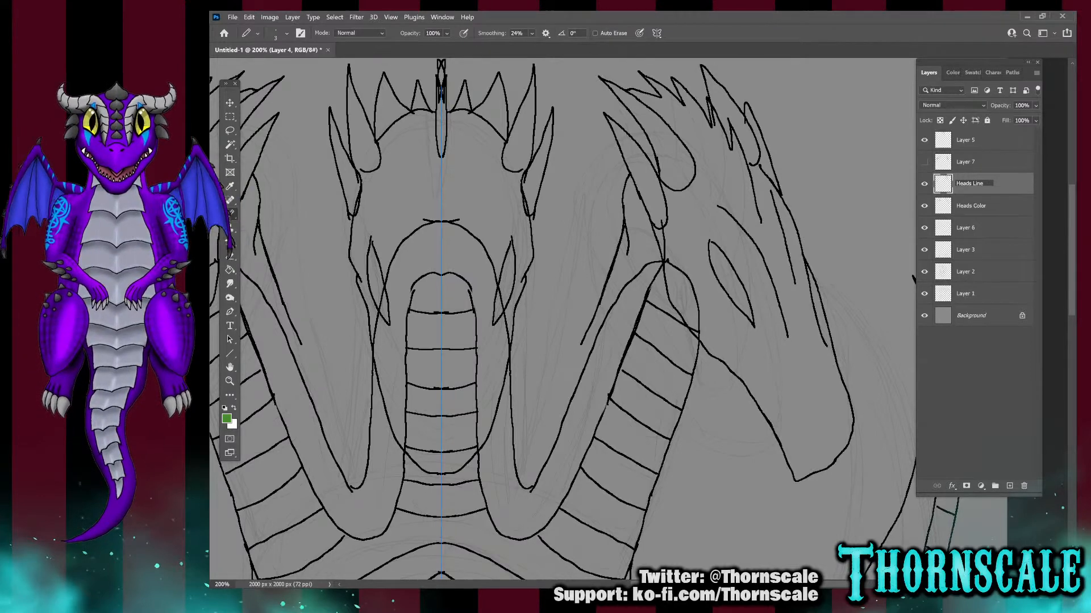
key(Return)
click(970, 206)
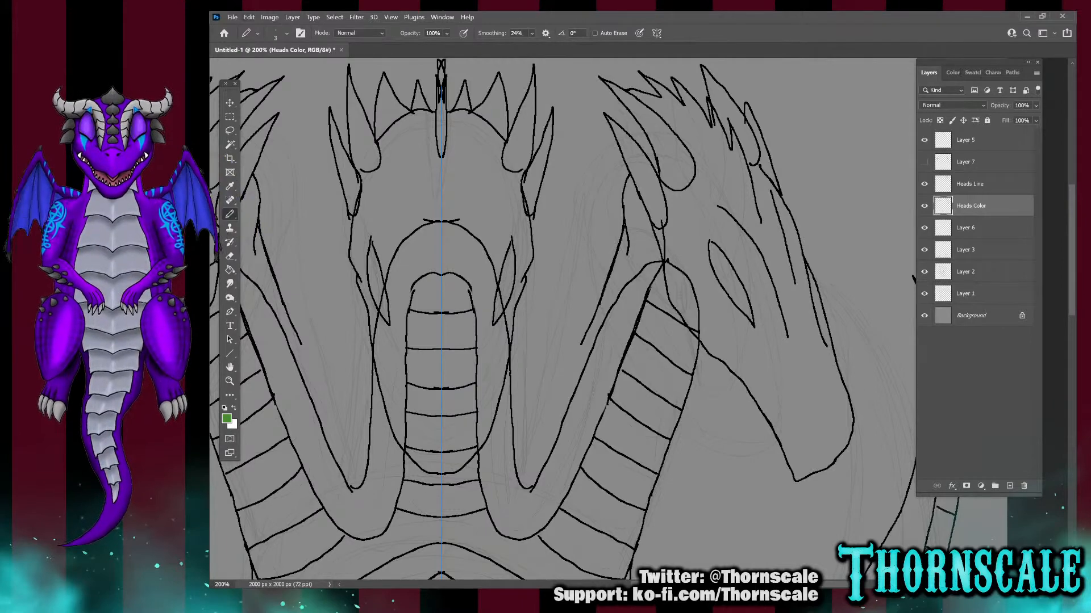
Paint the two side heads green on Heads Color with a 31 px Pencil, leaving the eyes unfilled
drag(277, 63, 291, 62)
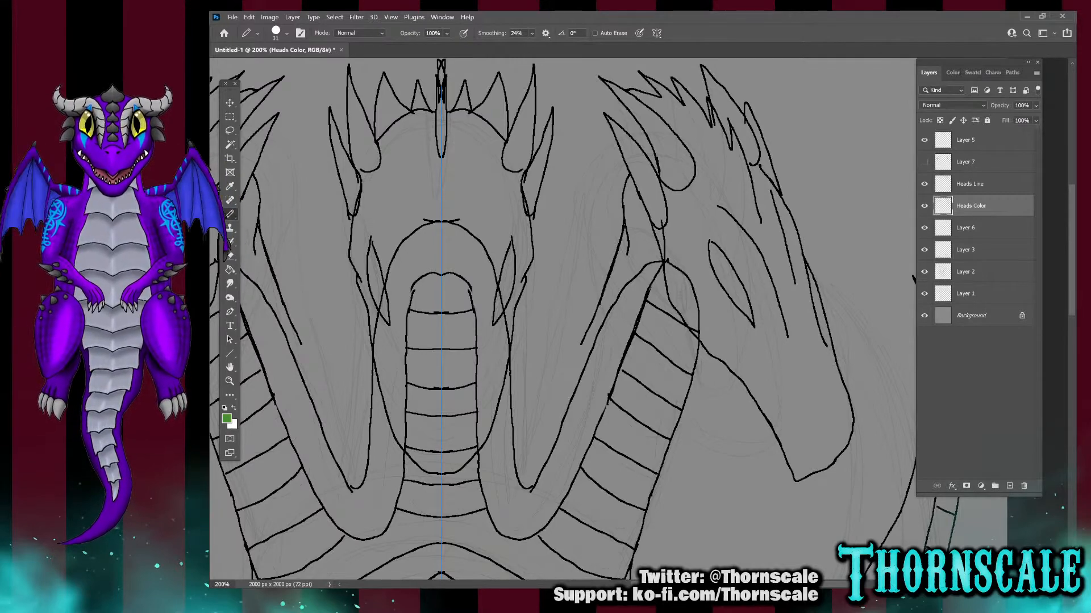
mouse_move(801, 401)
mouse_down()
mouse_move(806, 348)
mouse_move(845, 421)
mouse_move(800, 473)
mouse_move(768, 402)
mouse_move(681, 300)
mouse_move(660, 238)
mouse_move(665, 183)
mouse_move(687, 214)
mouse_move(699, 198)
mouse_move(692, 131)
mouse_move(680, 119)
mouse_move(699, 183)
mouse_move(687, 206)
mouse_move(756, 179)
mouse_move(753, 163)
mouse_move(796, 211)
mouse_move(806, 308)
mouse_move(852, 420)
mouse_up()
mouse_move(801, 287)
mouse_down()
mouse_move(795, 349)
mouse_move(764, 287)
mouse_move(750, 318)
mouse_move(756, 301)
mouse_move(719, 239)
mouse_move(738, 219)
mouse_move(763, 250)
mouse_move(775, 205)
mouse_up()
mouse_move(783, 244)
mouse_down()
mouse_move(783, 284)
mouse_move(766, 264)
mouse_up()
mouse_move(791, 372)
mouse_down()
mouse_move(801, 424)
mouse_move(818, 424)
mouse_move(826, 449)
mouse_move(751, 329)
mouse_move(741, 355)
mouse_move(690, 233)
mouse_move(682, 269)
mouse_move(696, 306)
mouse_move(734, 347)
mouse_up()
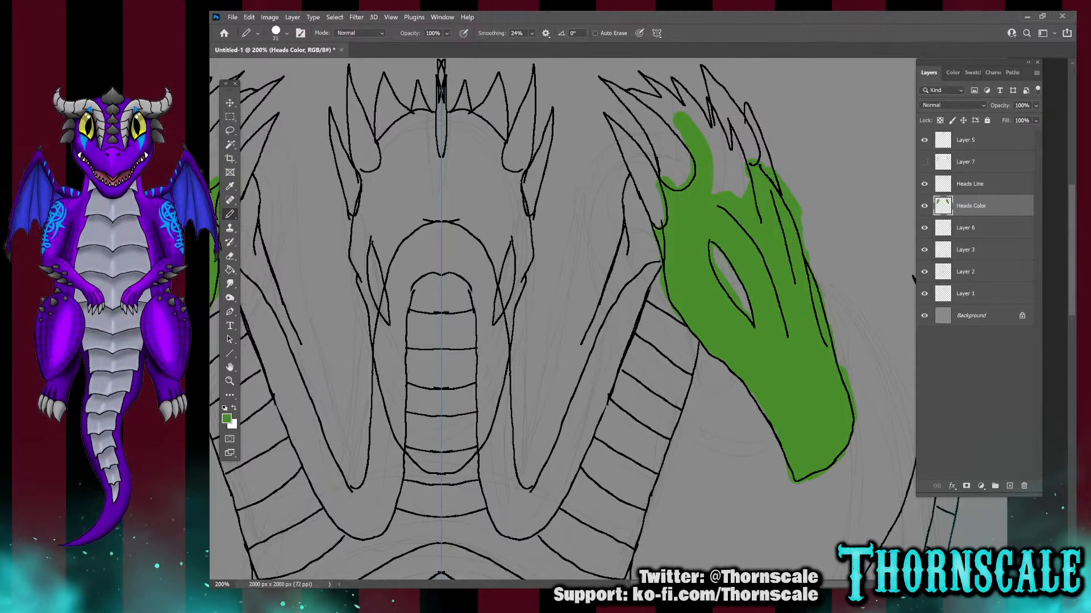
Show Layer 7, move it directly beneath Heads Color, and hide Heads Color and Heads Line
click(924, 162)
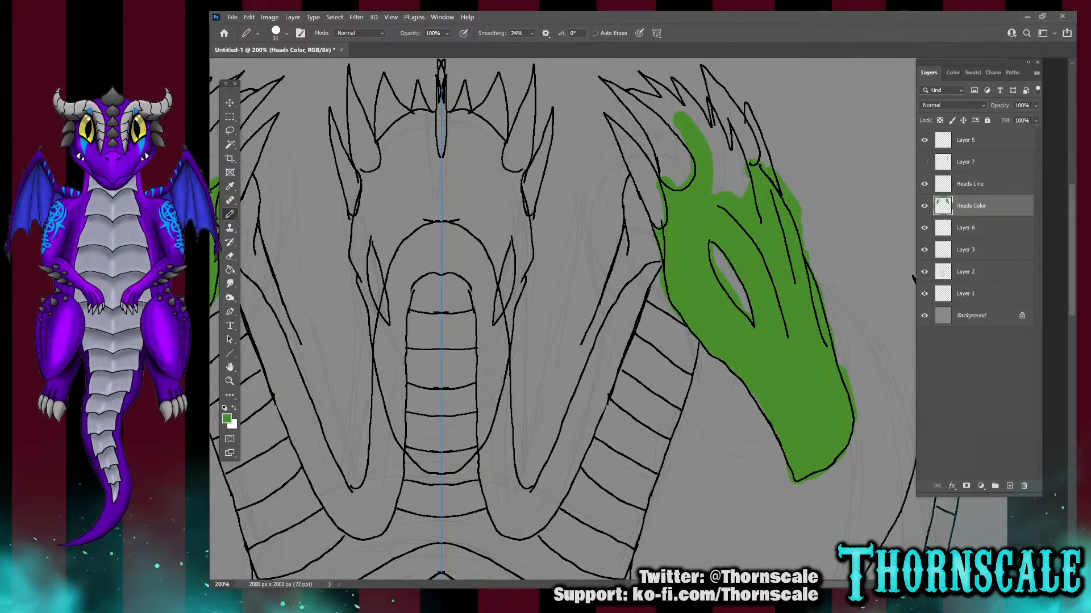
mouse_move(971, 205)
mouse_down()
mouse_move(971, 234)
mouse_move(971, 219)
mouse_up()
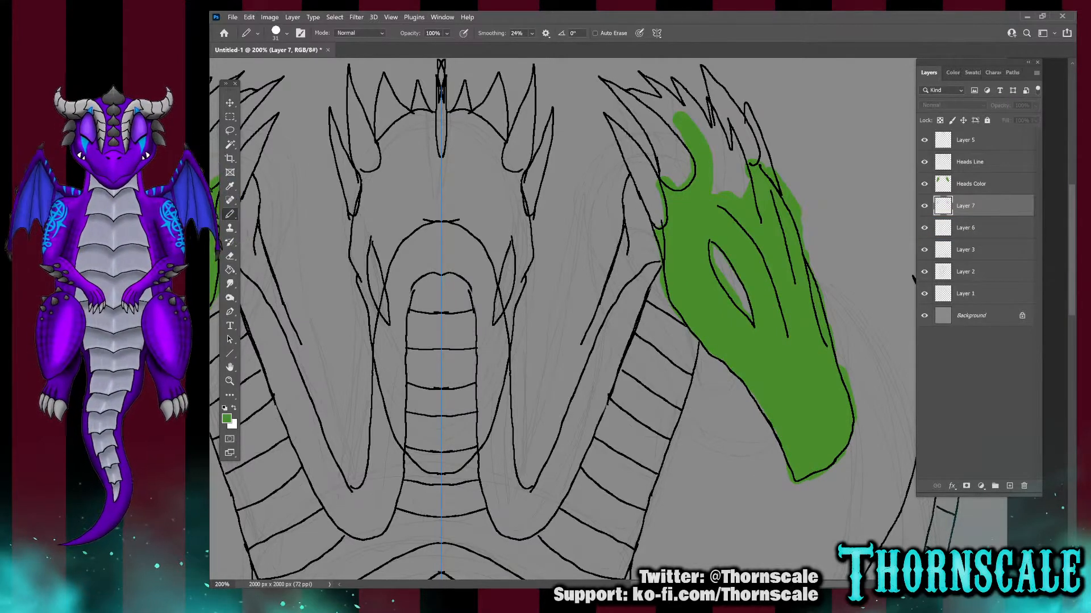
click(924, 206)
click(924, 206)
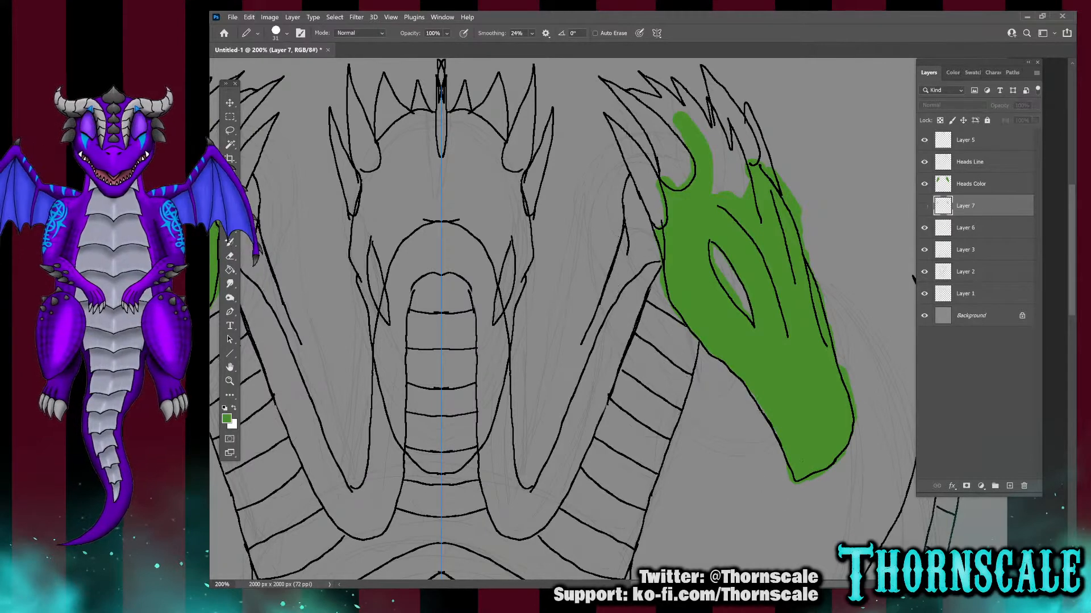
click(924, 206)
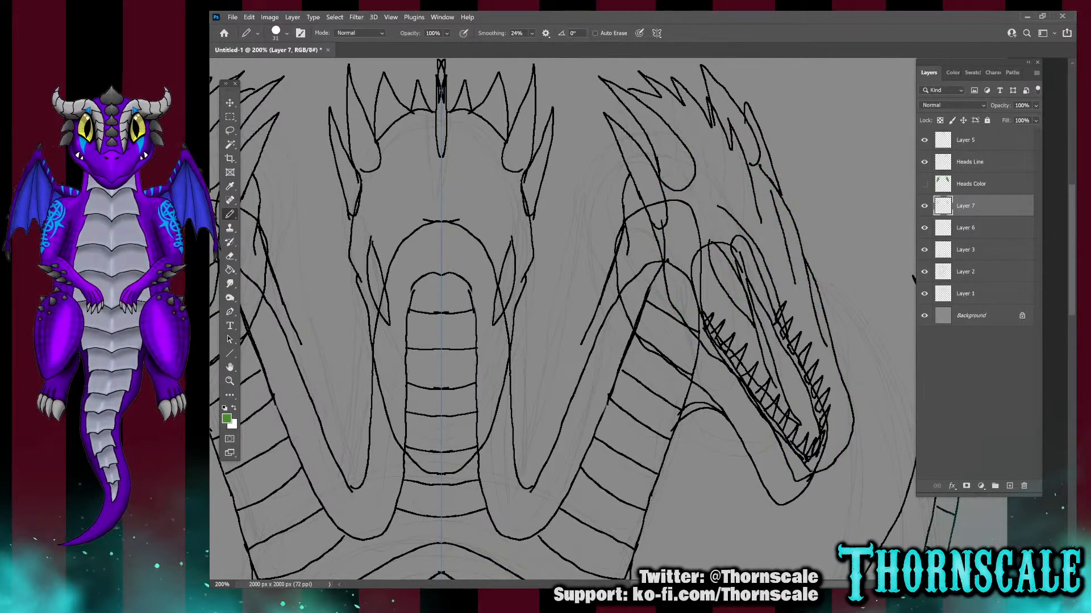
click(924, 206)
click(924, 206)
click(924, 162)
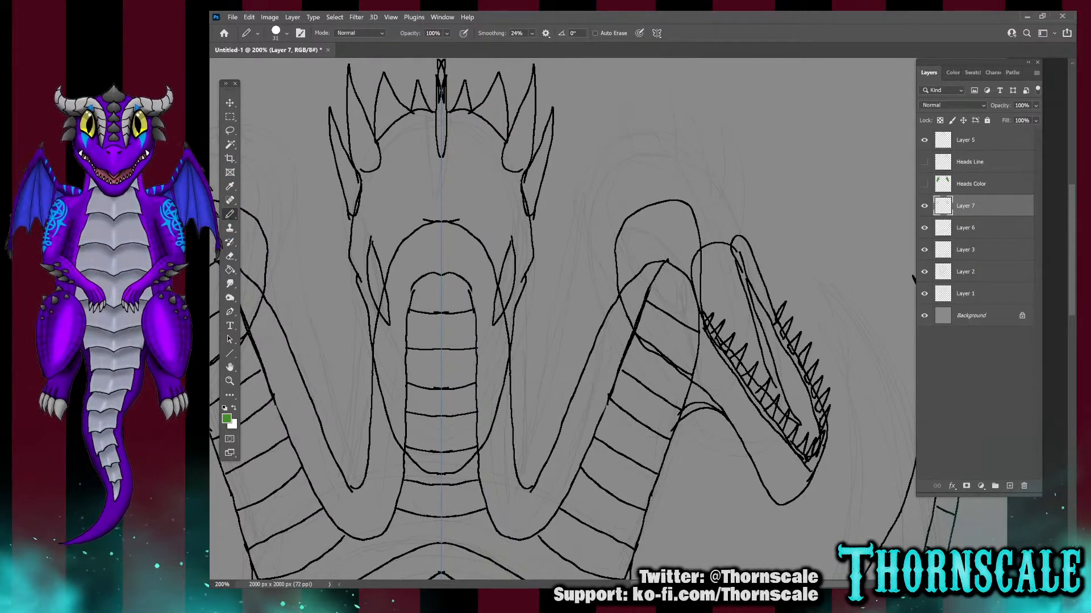
Duplicate Layer 7 and rename the copy as Jaw Color
click(227, 419)
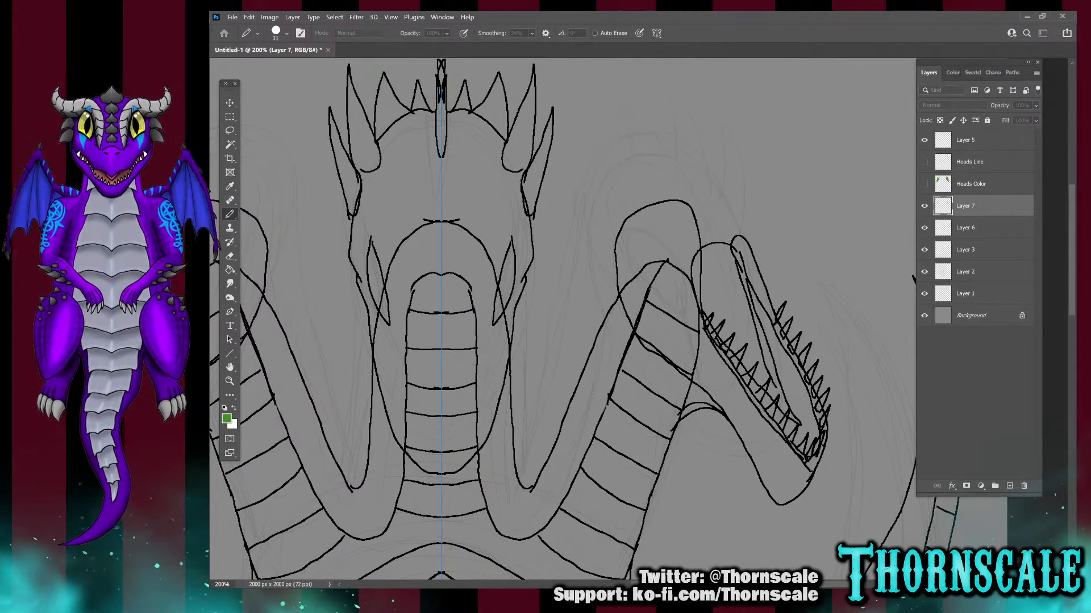
key(Return)
double_click(971, 206)
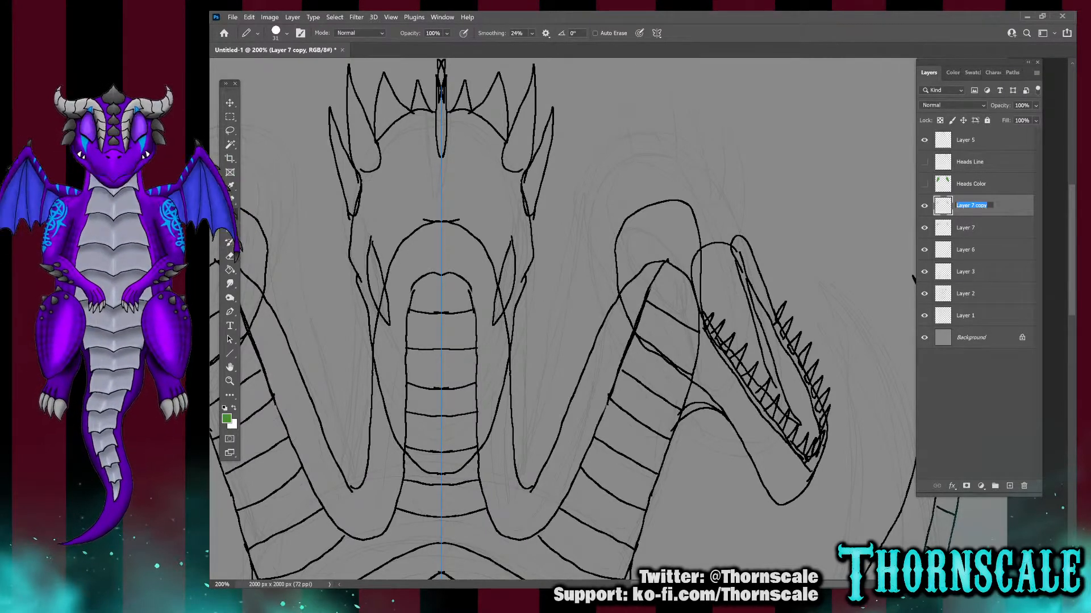
text(Jaw Color)
key(Return)
Rename Layer 7 as Jaw Line, move it above Jaw Color, and make Jaw Color the active layer
click(969, 228)
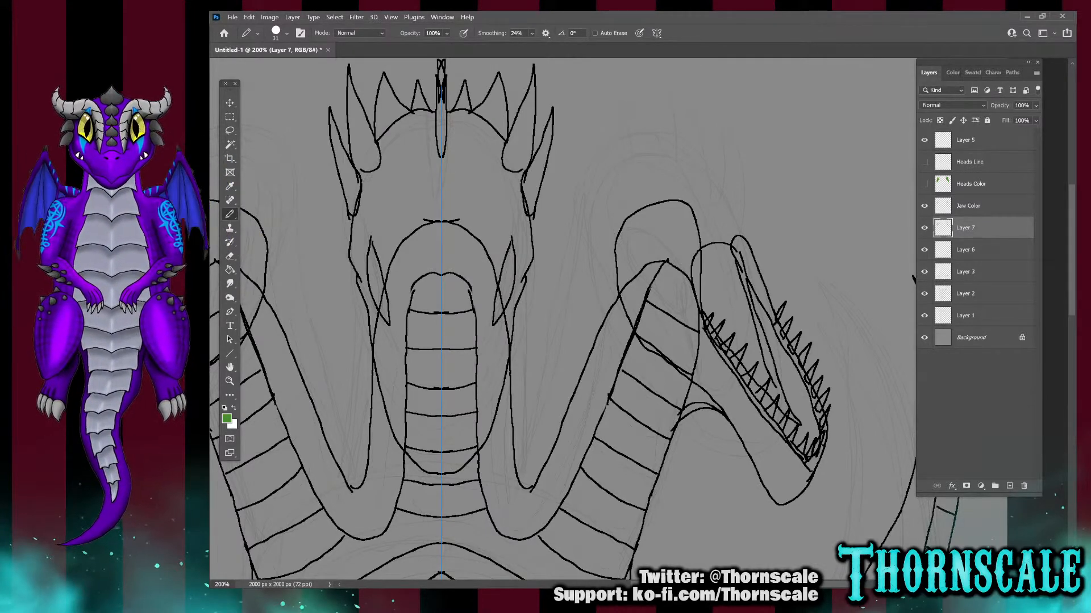
double_click(957, 227)
text(J)
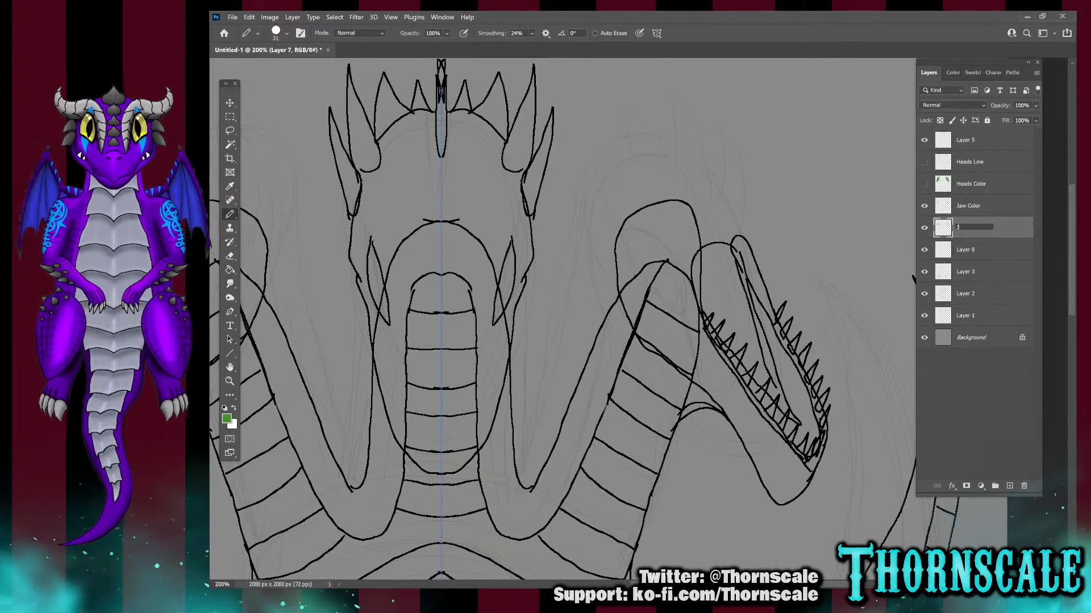
text(aw Line)
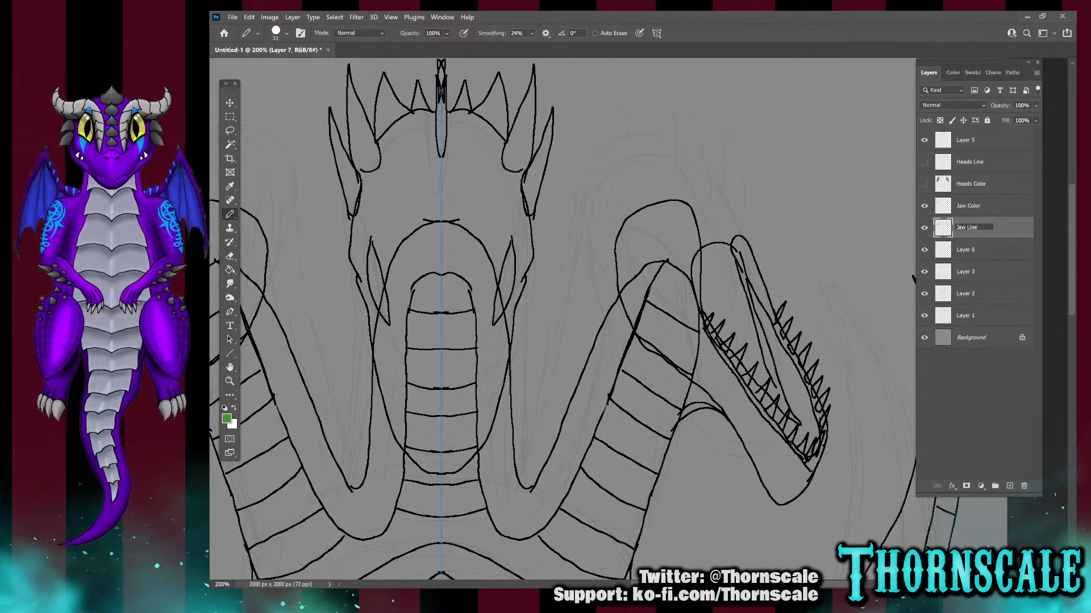
click(966, 250)
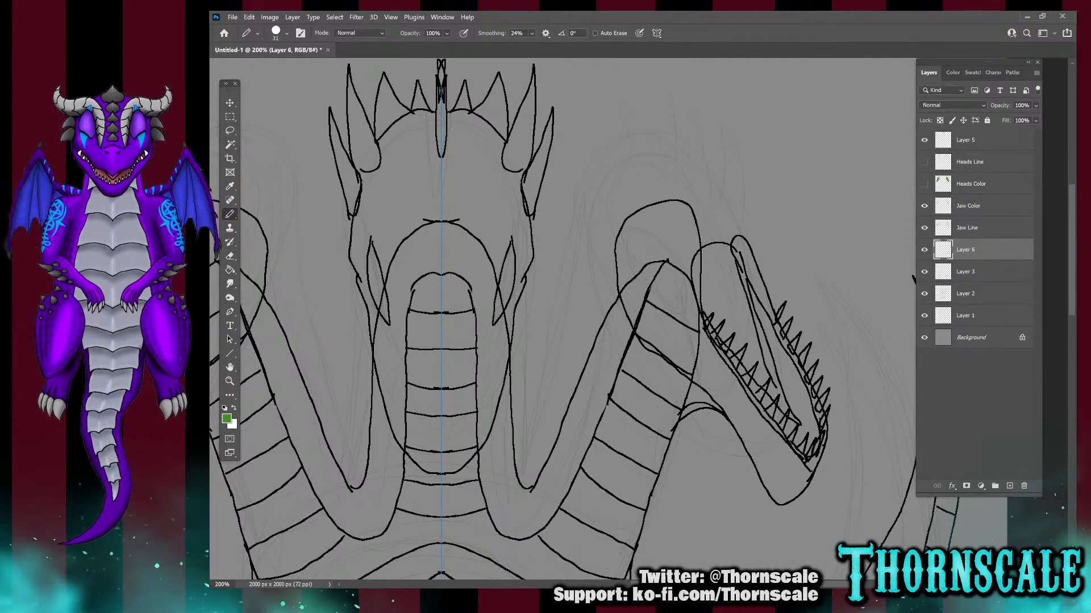
drag(942, 227, 942, 198)
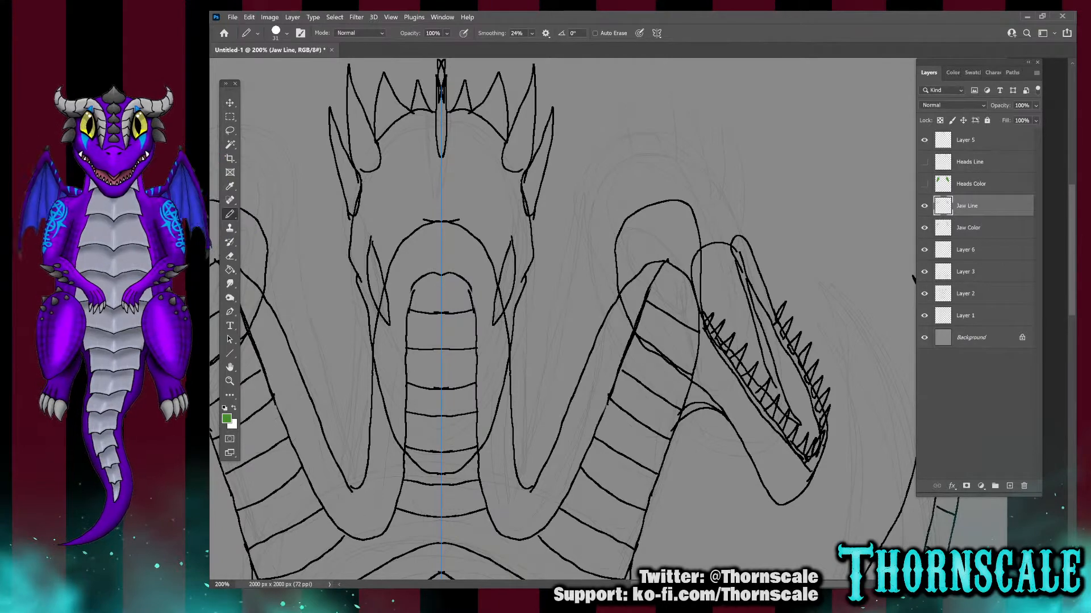
click(967, 228)
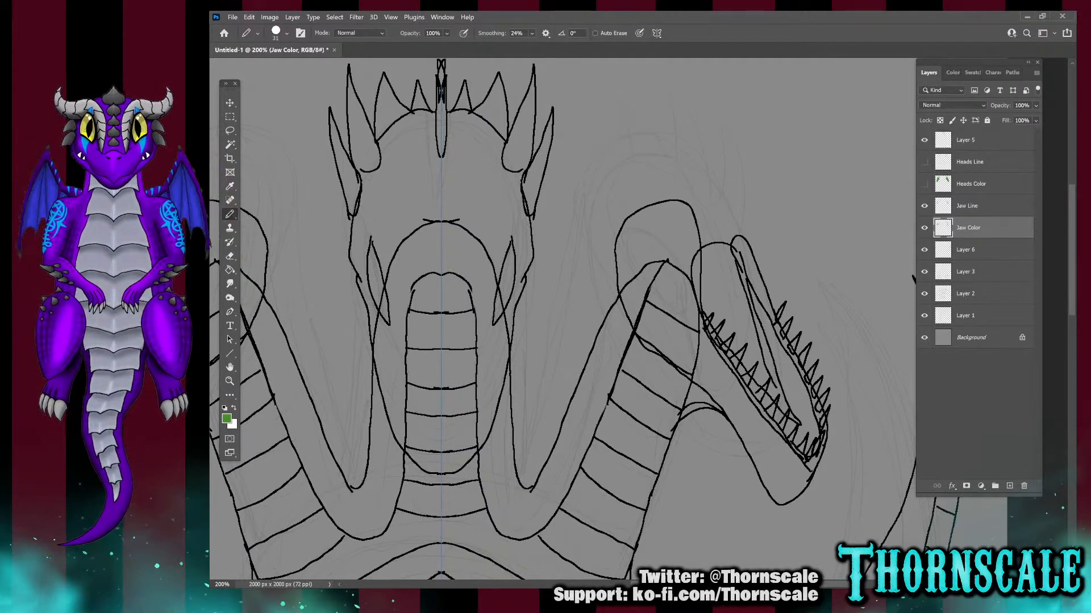
Paint the lower jaws of both side heads green on Jaw Color, and show the two Heads layers again
mouse_move(779, 460)
mouse_down()
mouse_move(765, 437)
mouse_move(801, 471)
mouse_move(829, 446)
mouse_move(781, 499)
mouse_move(771, 496)
mouse_move(740, 417)
mouse_move(633, 304)
mouse_move(620, 263)
mouse_move(636, 213)
mouse_move(667, 207)
mouse_move(688, 219)
mouse_move(698, 320)
mouse_move(768, 428)
mouse_up()
drag(697, 364, 671, 219)
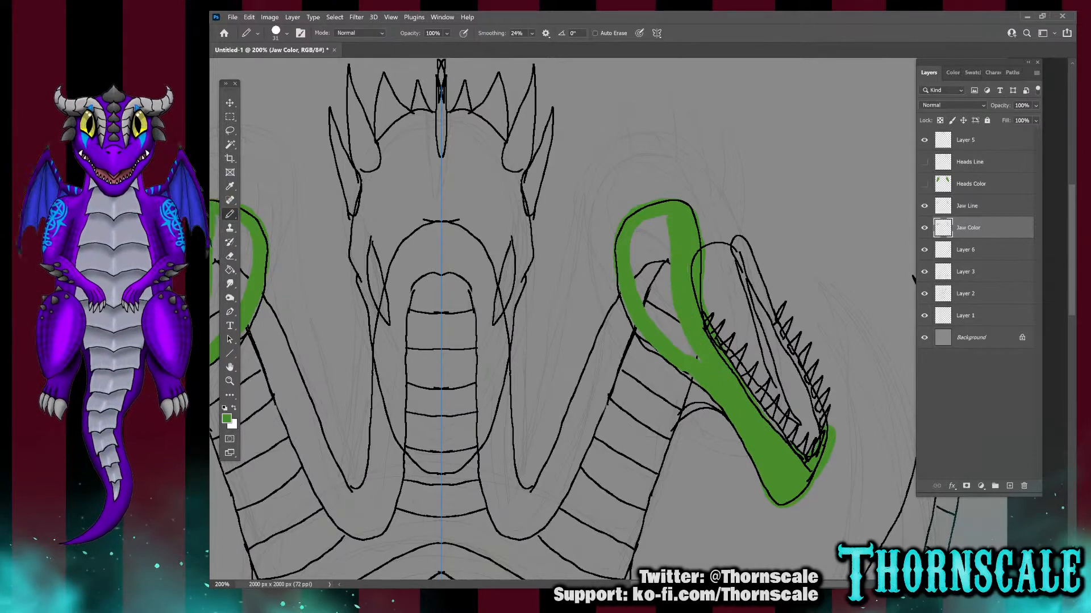
drag(638, 271, 690, 380)
drag(666, 336, 649, 250)
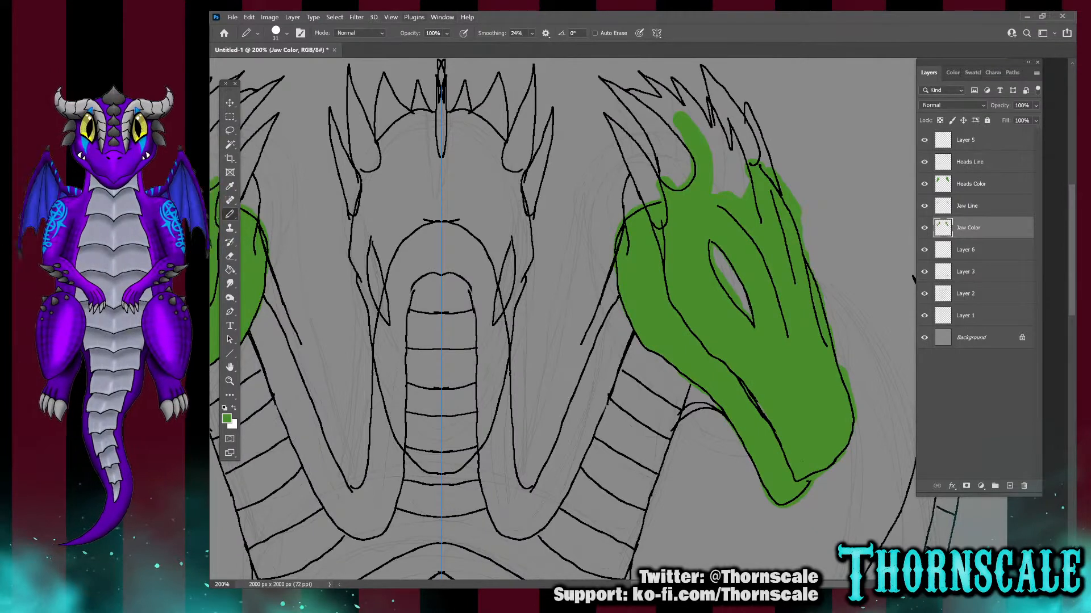
key(ctrl+plus)
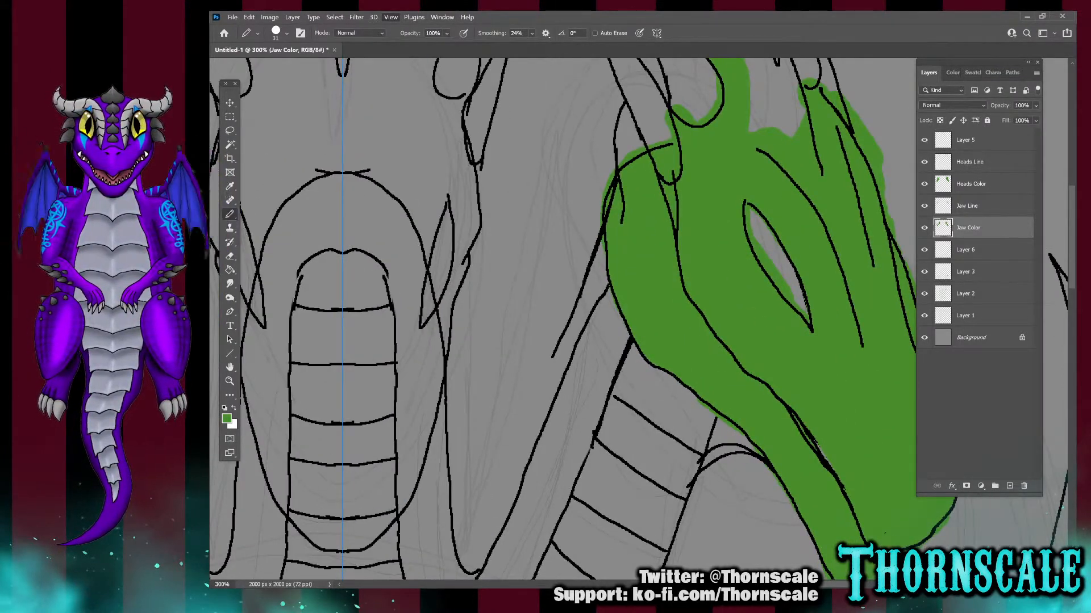
key(ctrl+1)
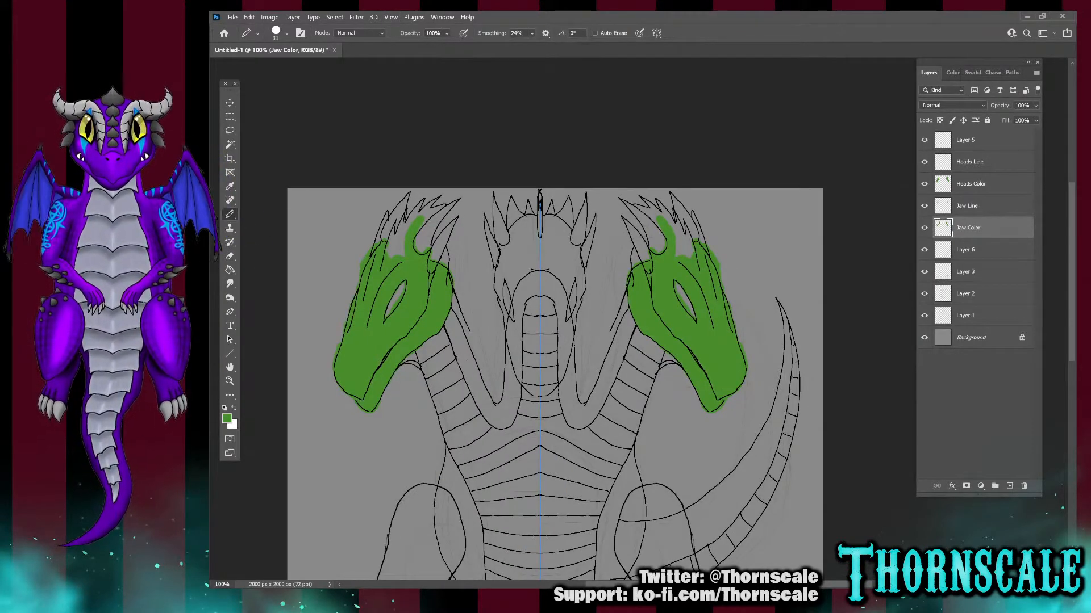
Toggle Layer 2's visibility to check which lines it holds, and make Layer 2 the active layer
scroll(554, 364, down, 16)
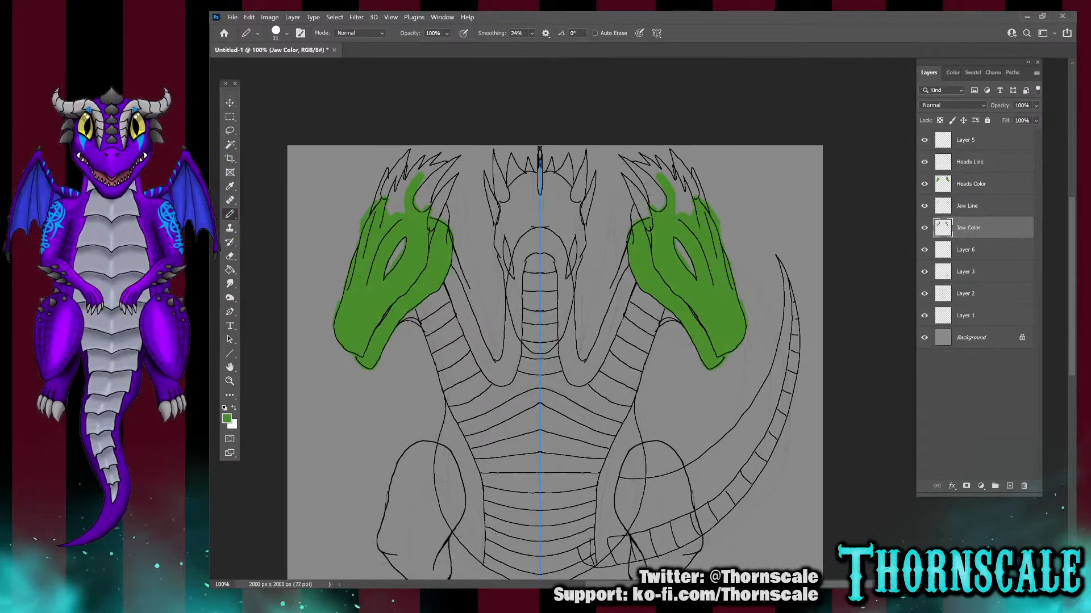
scroll(555, 364, up, 11)
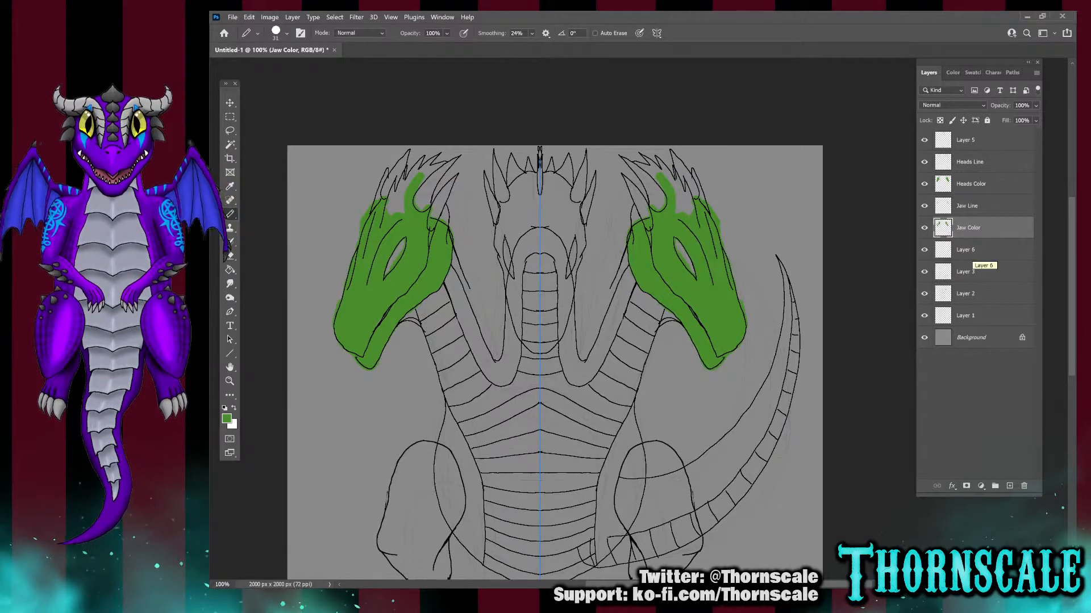
click(982, 272)
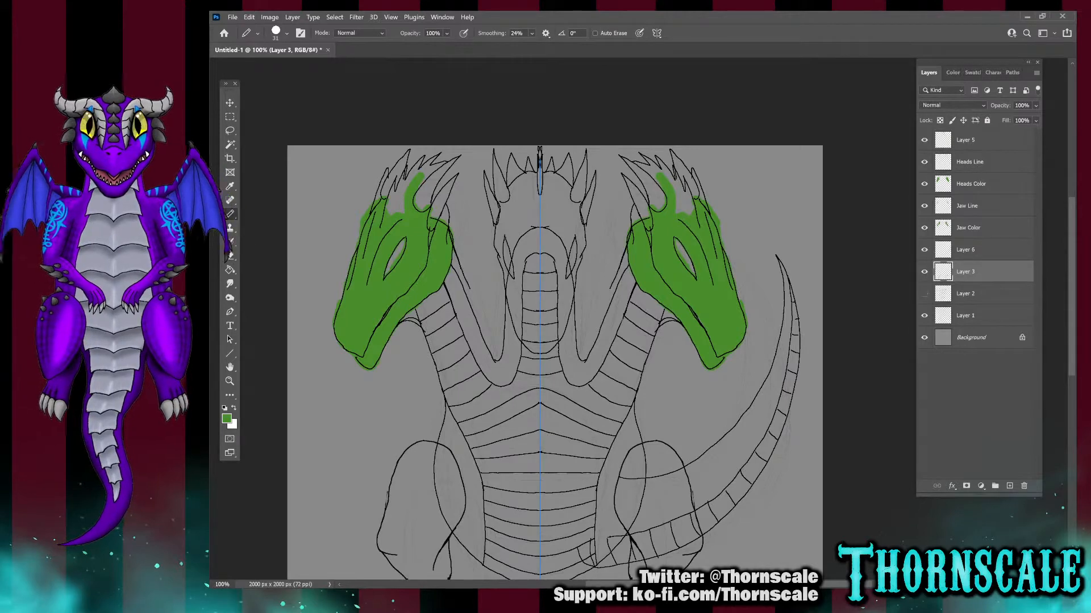
click(924, 294)
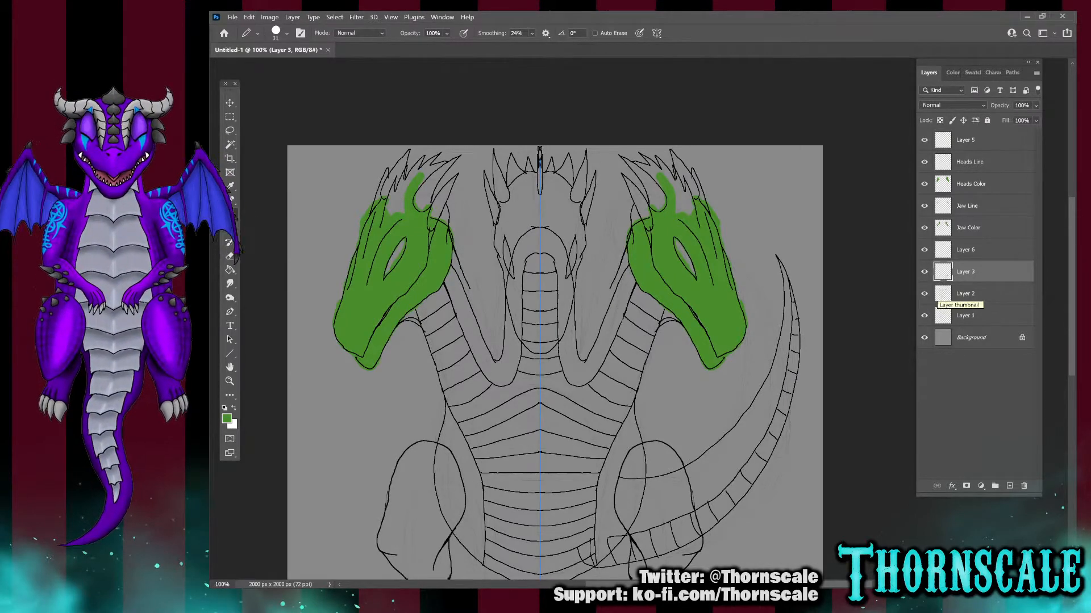
click(965, 294)
click(924, 294)
click(924, 294)
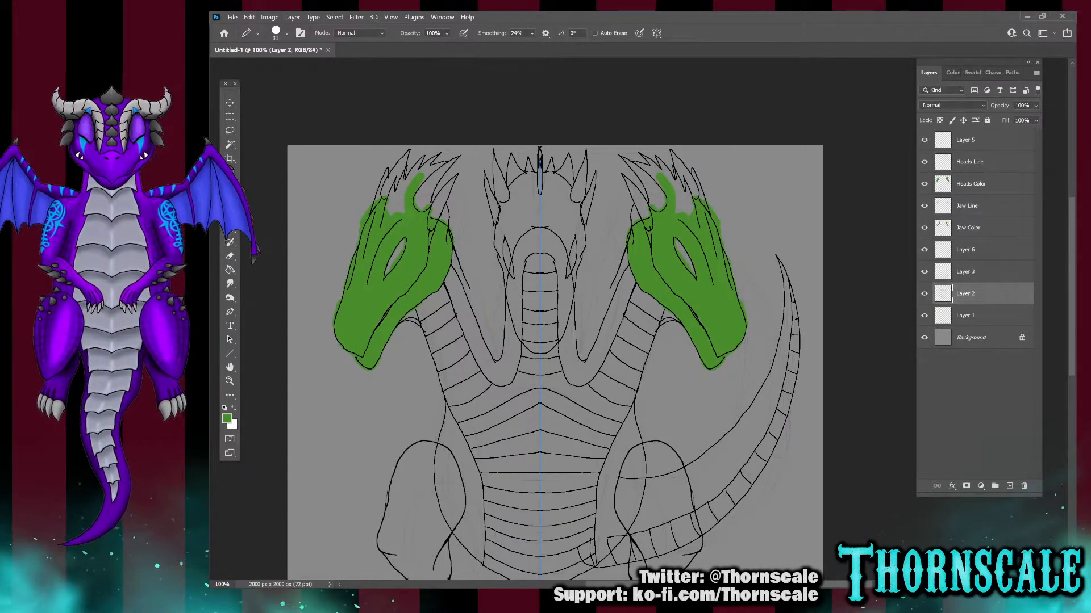
Erase the inner and outer outlines of the two side necks on Layer 2
key(e)
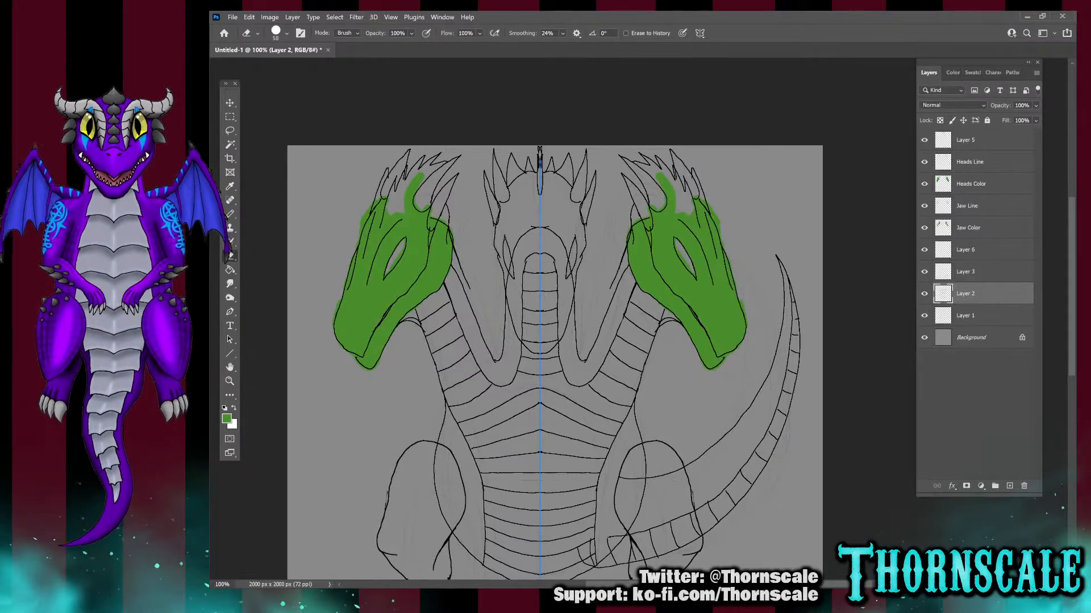
drag(453, 264, 492, 357)
drag(505, 292, 502, 336)
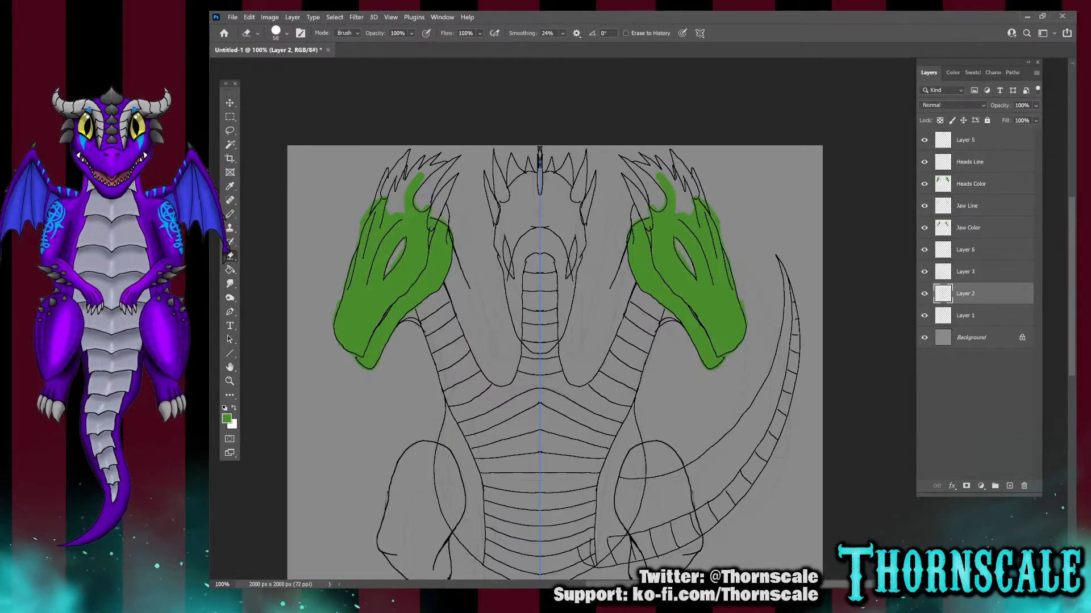
drag(443, 394, 431, 338)
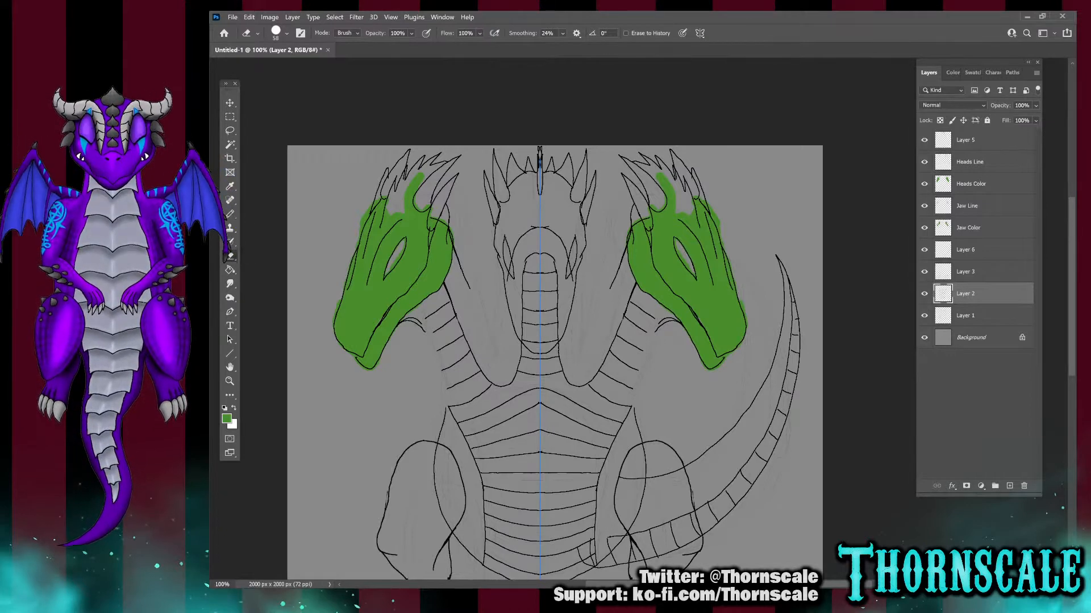
Redraw the inner and outer outlines of the side necks with a black 3 px Pencil, making the necks wider
key(b)
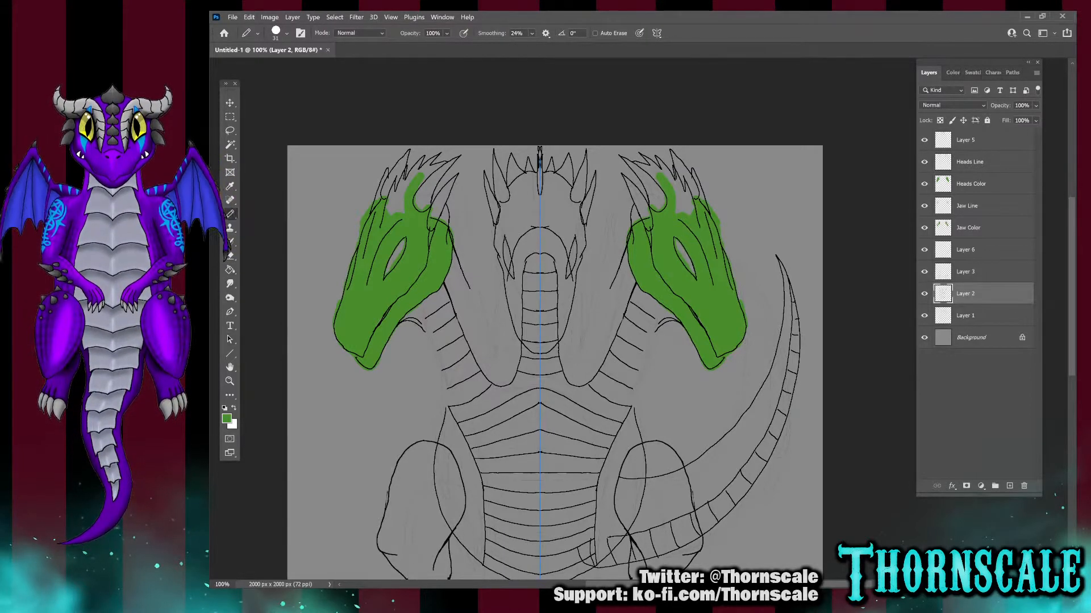
key(d)
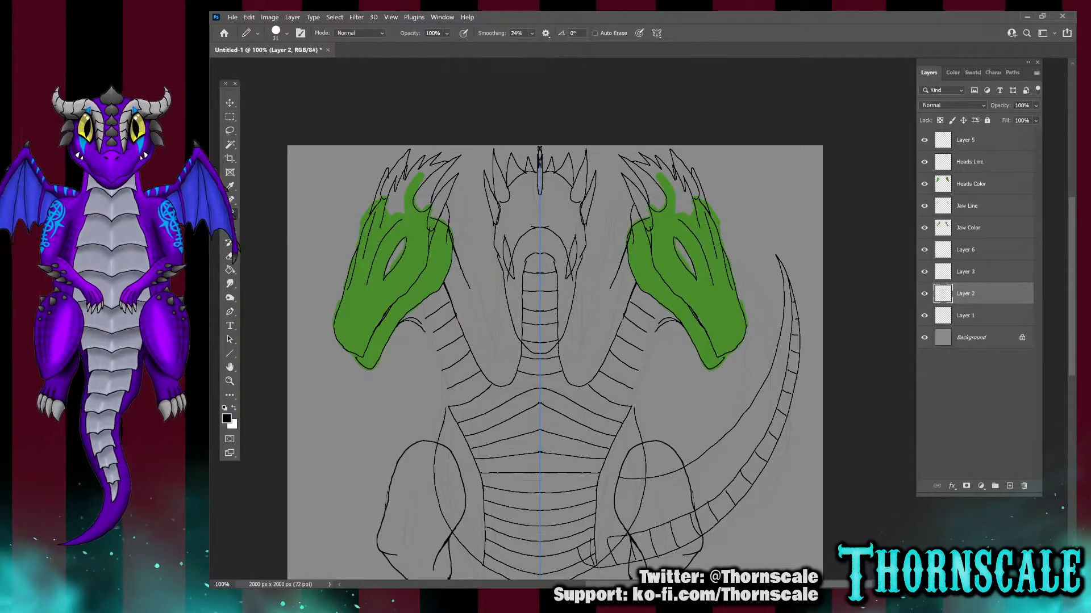
key(bracketleft)
key(bracketleft)
key(bracketleft)
key(bracketleft)
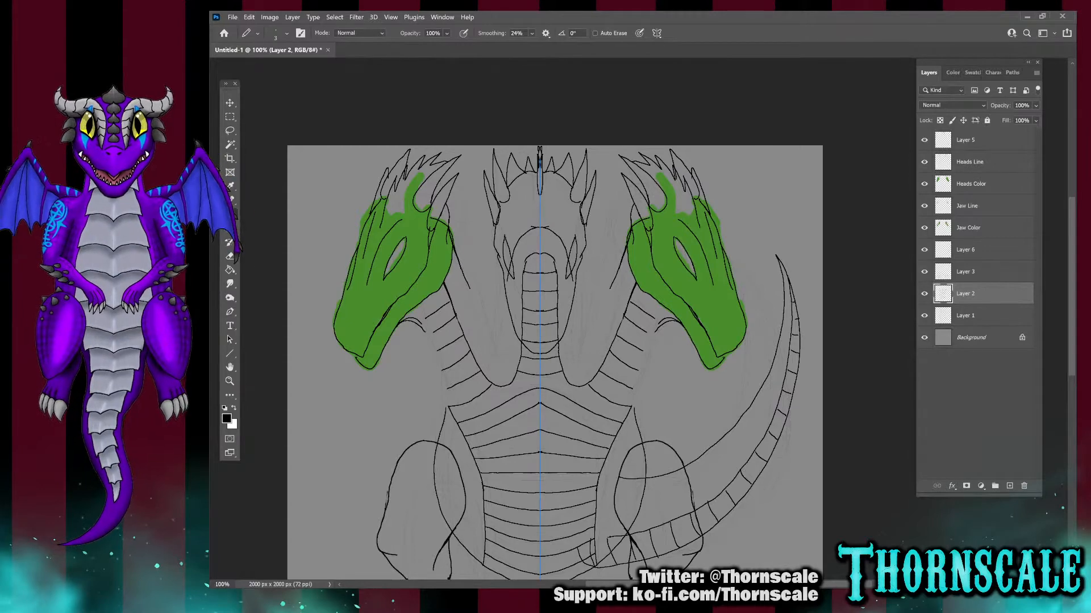
mouse_move(610, 294)
mouse_down()
mouse_move(601, 319)
mouse_move(580, 309)
mouse_move(579, 286)
mouse_up()
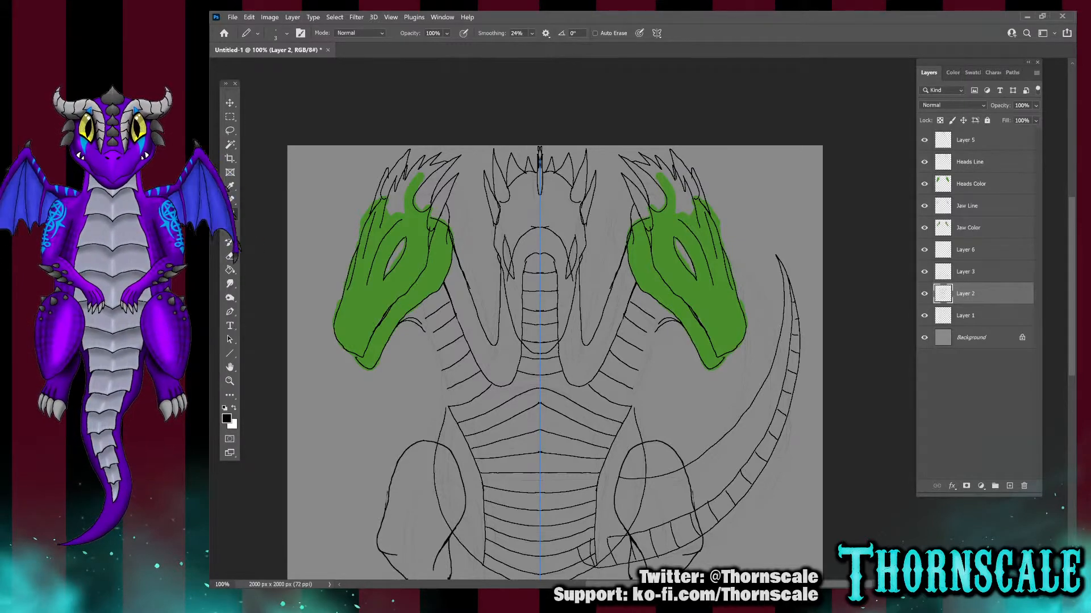
drag(663, 334, 637, 407)
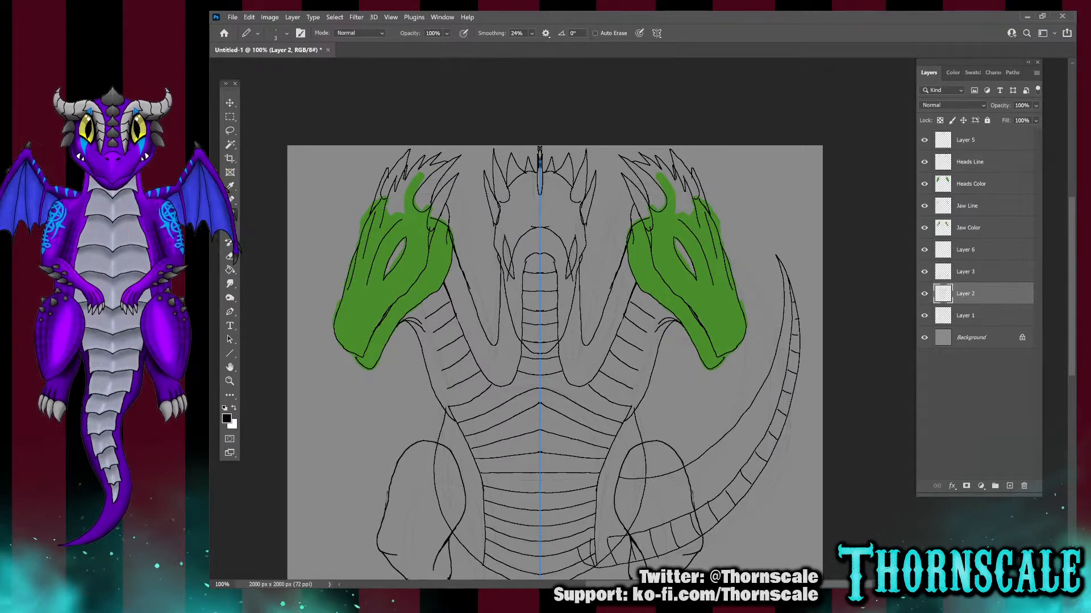
Erase and redraw the torso's side outlines tapering inward below the necks, and extend the neck and belly plate lines to meet them
drag(634, 410, 604, 450)
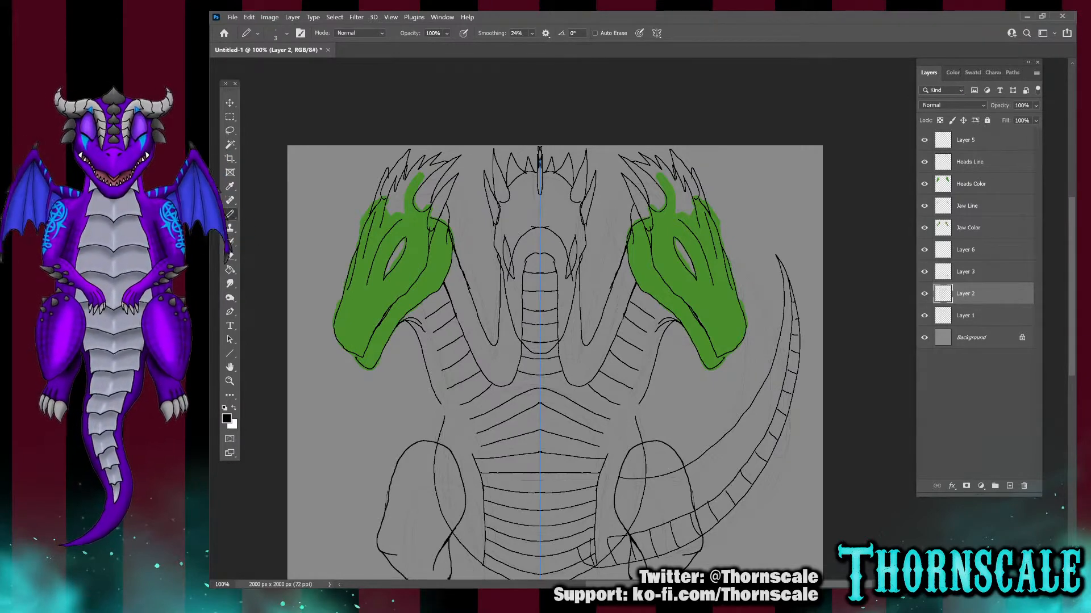
drag(642, 400, 636, 417)
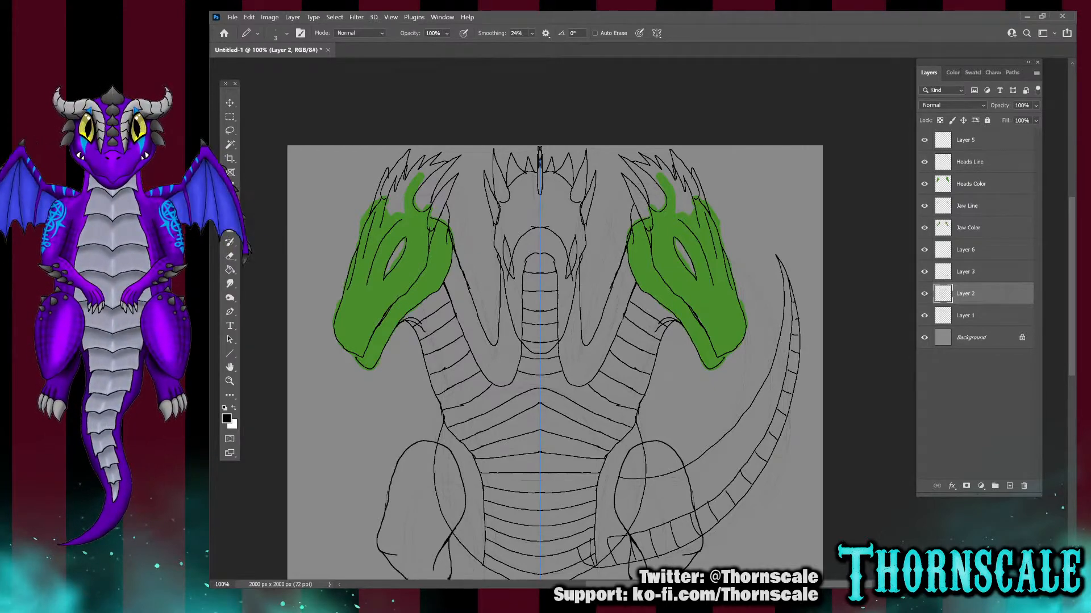
mouse_move(446, 426)
mouse_down()
mouse_move(480, 477)
mouse_move(489, 541)
mouse_up()
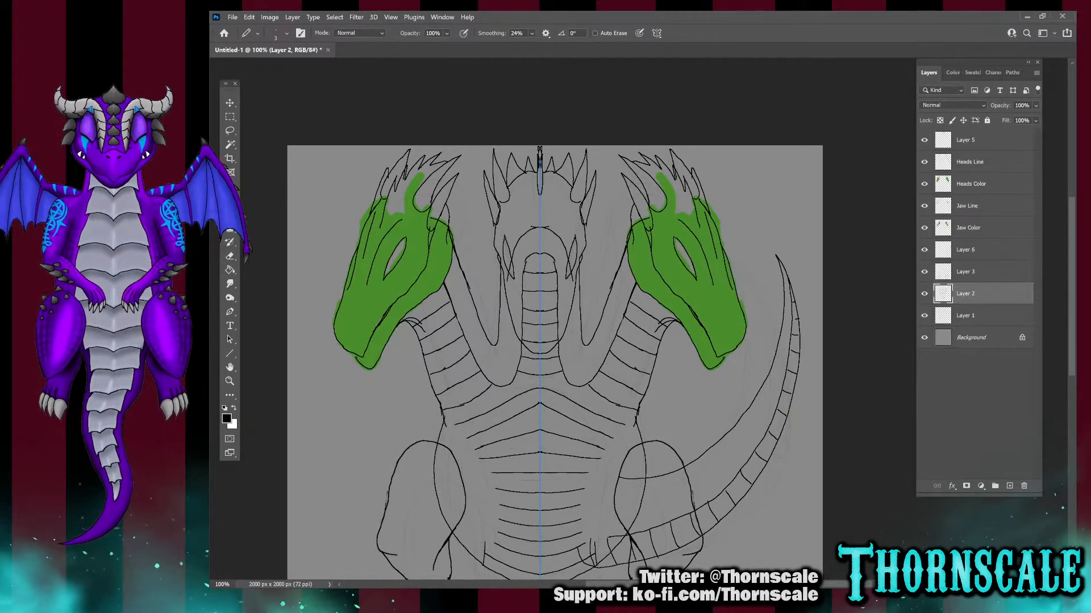
drag(451, 444, 484, 543)
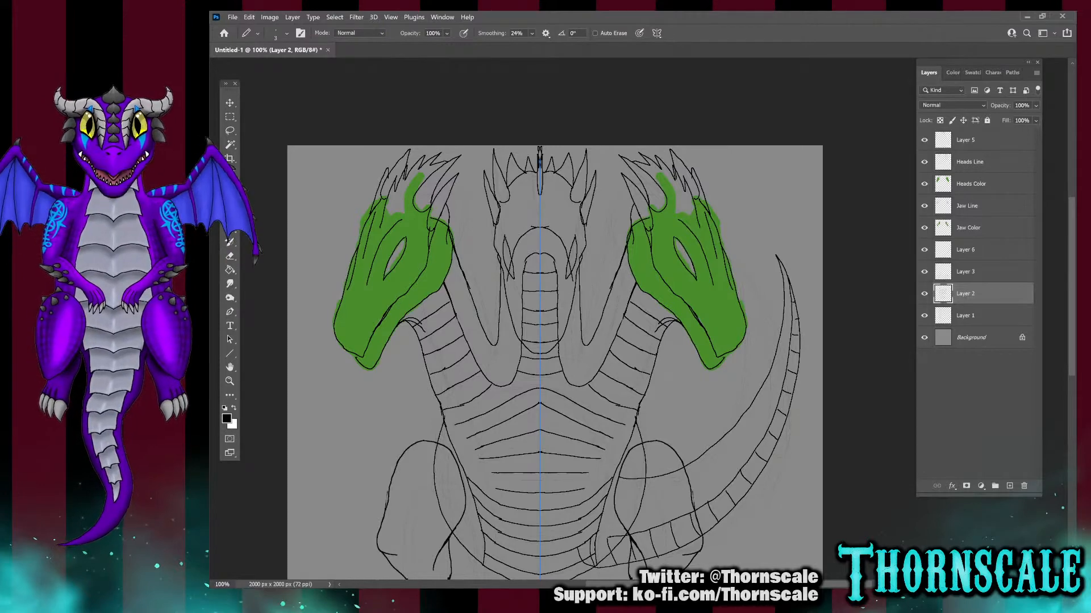
drag(491, 472, 455, 450)
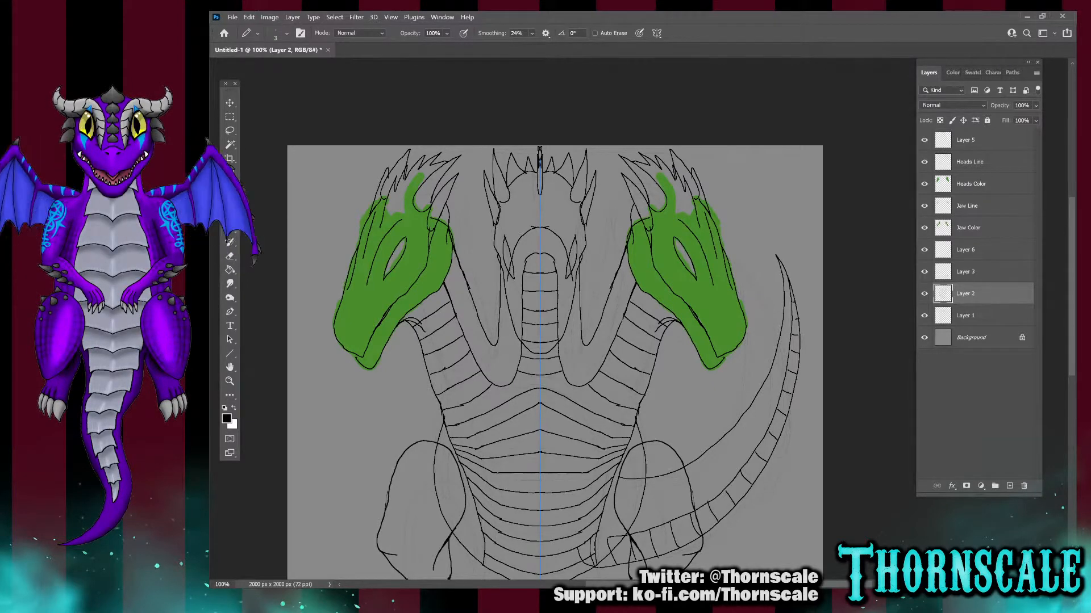
Draw a row of small jagged spikes along the back edge of each side neck on Layer 2
scroll(554, 363, down, 3)
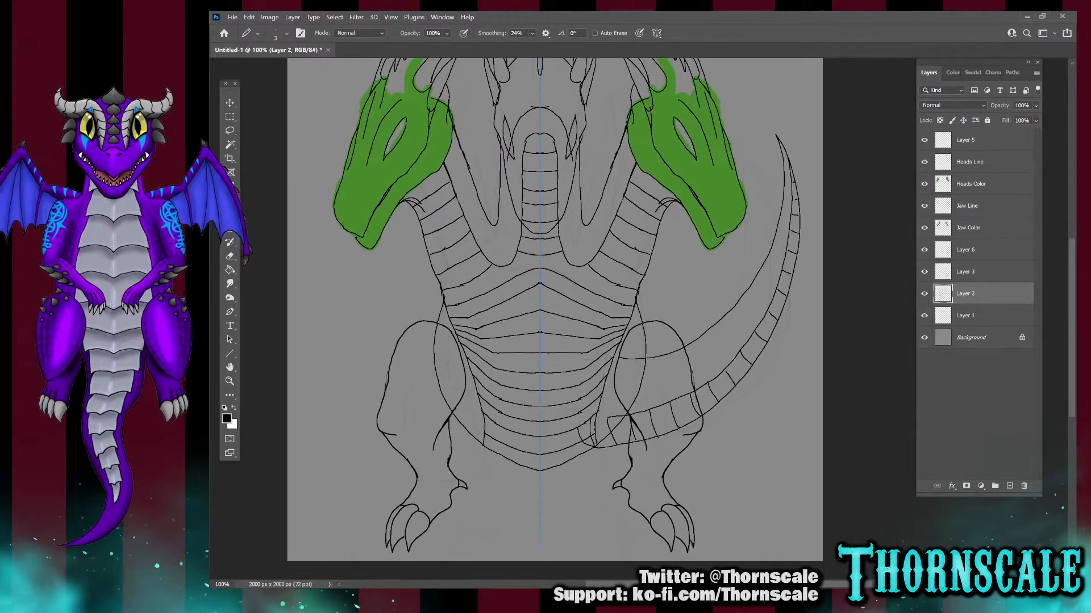
scroll(555, 324, up, 2)
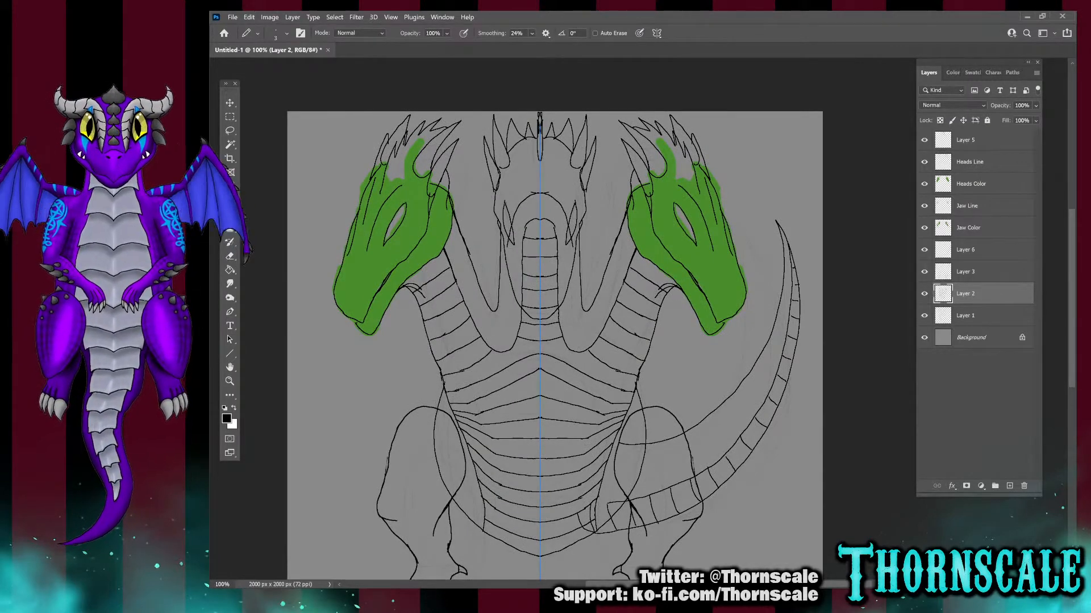
scroll(554, 340, up, 1)
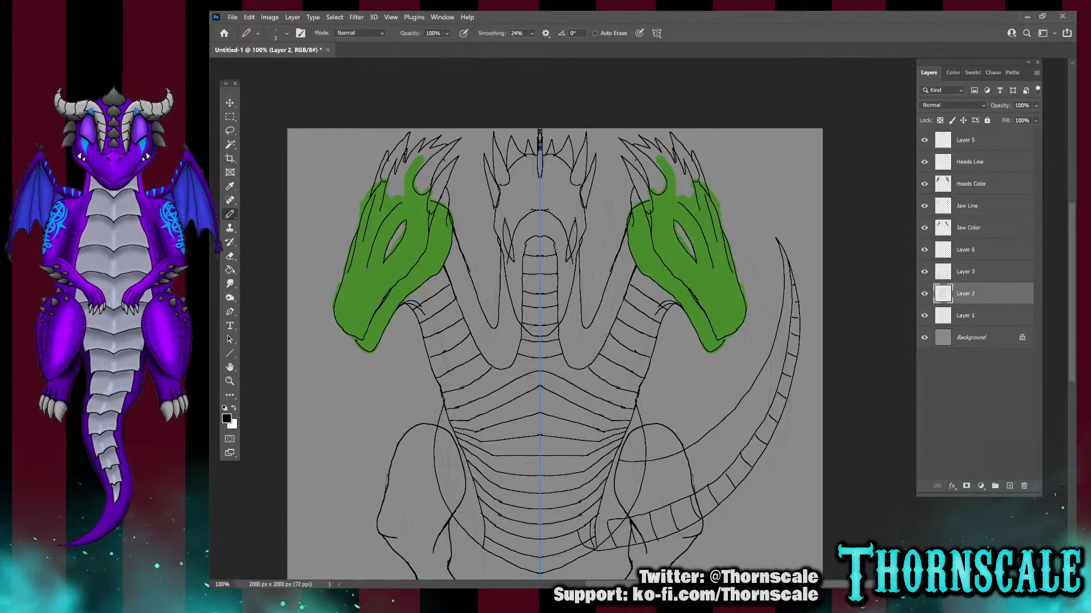
drag(618, 200, 591, 317)
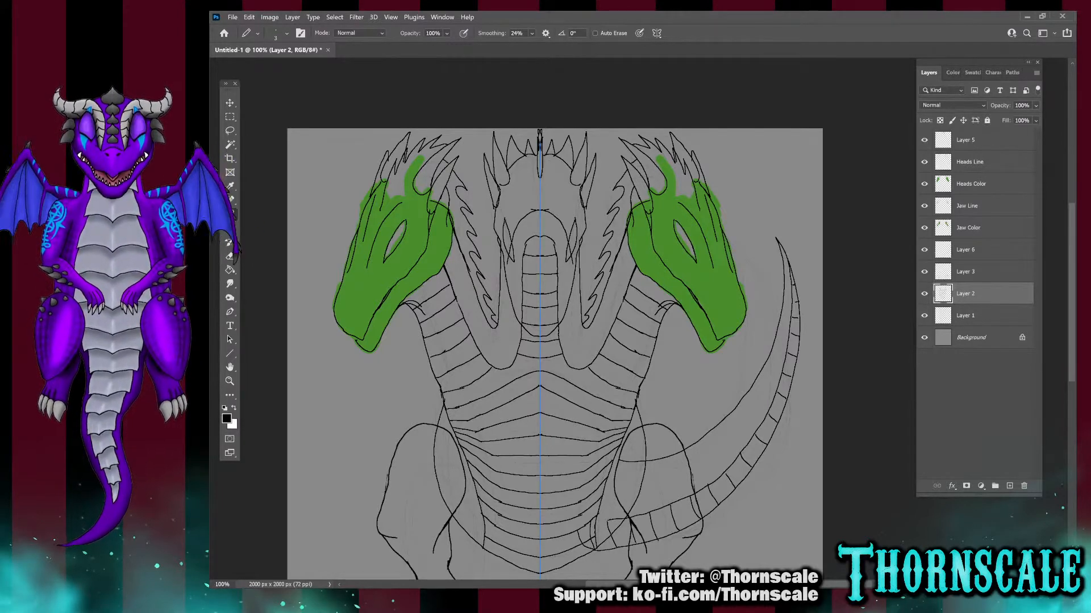
Toggle Layer 2's visibility to check which lines it holds, and rename the layer "Body Line"
click(965, 272)
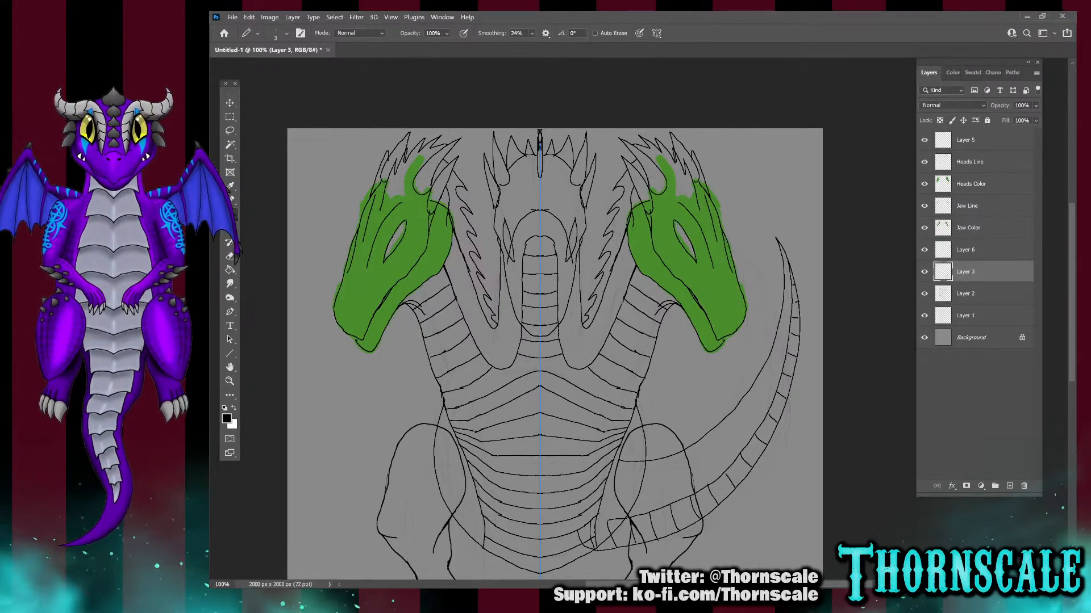
click(965, 294)
click(924, 294)
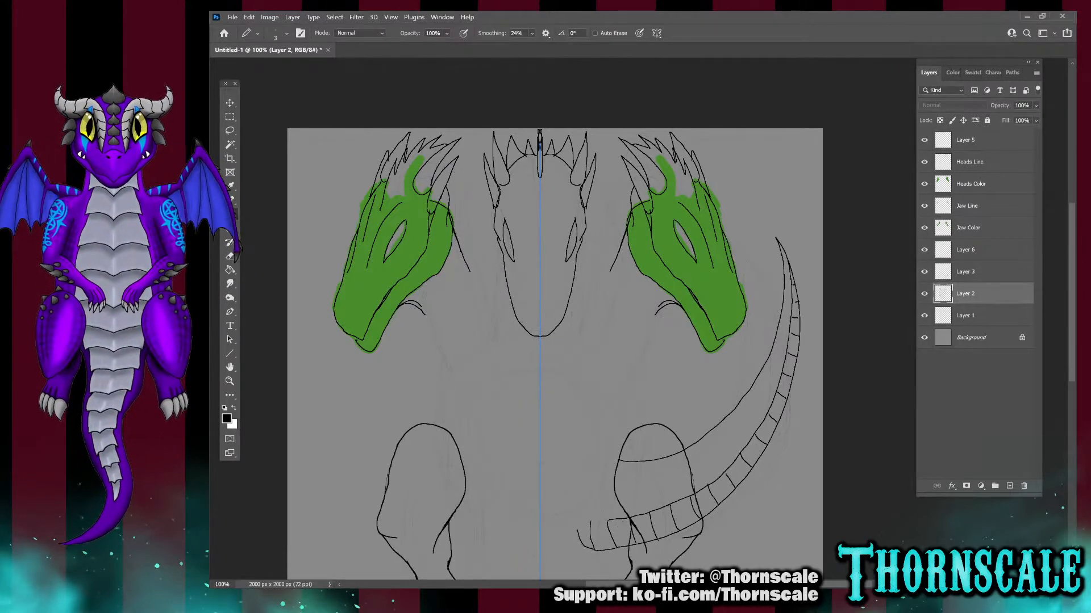
click(924, 294)
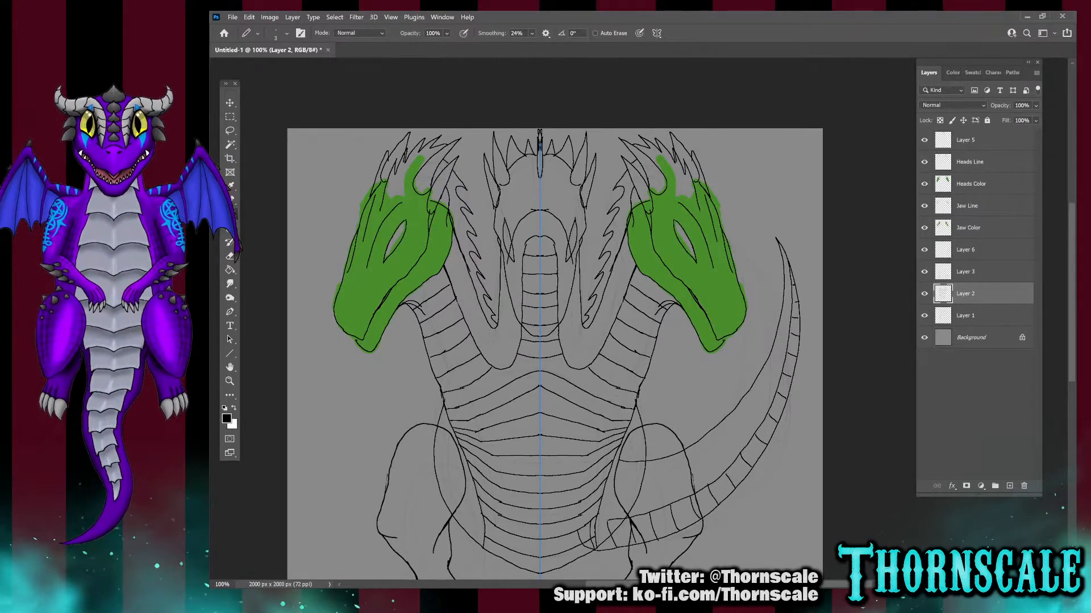
double_click(965, 293)
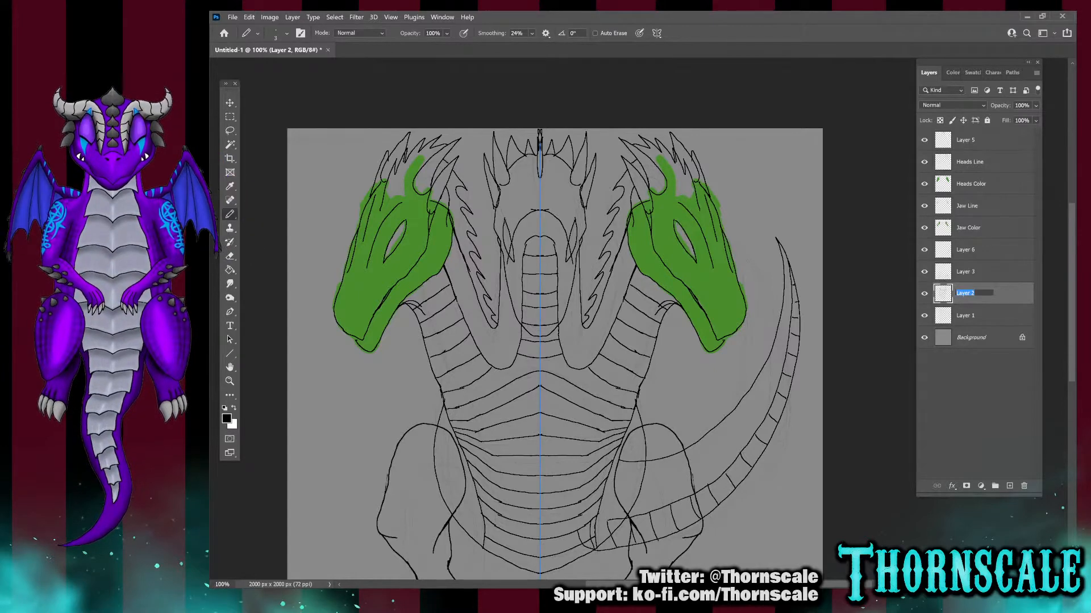
text(Body Lin)
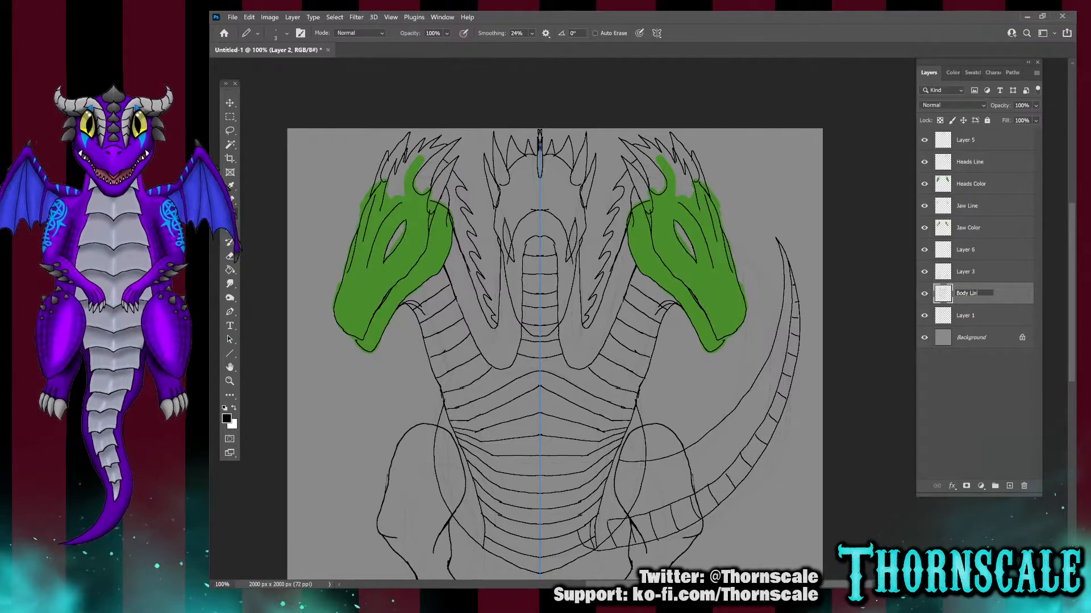
text(e)
key(Return)
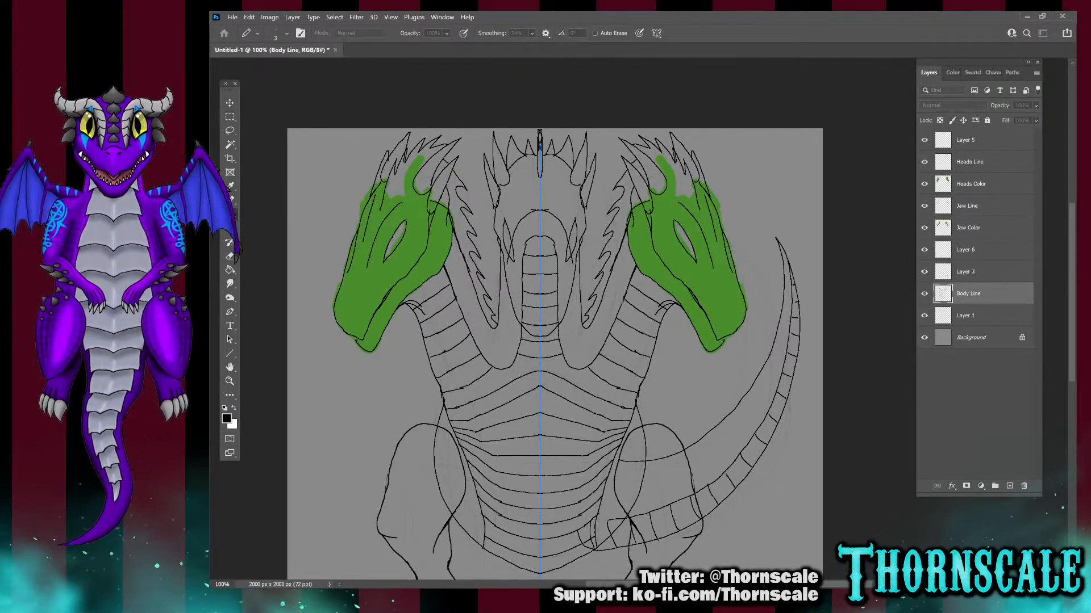
Add a new layer named "Body Color" and place it directly beneath Body Line
text(Body Color)
key(Return)
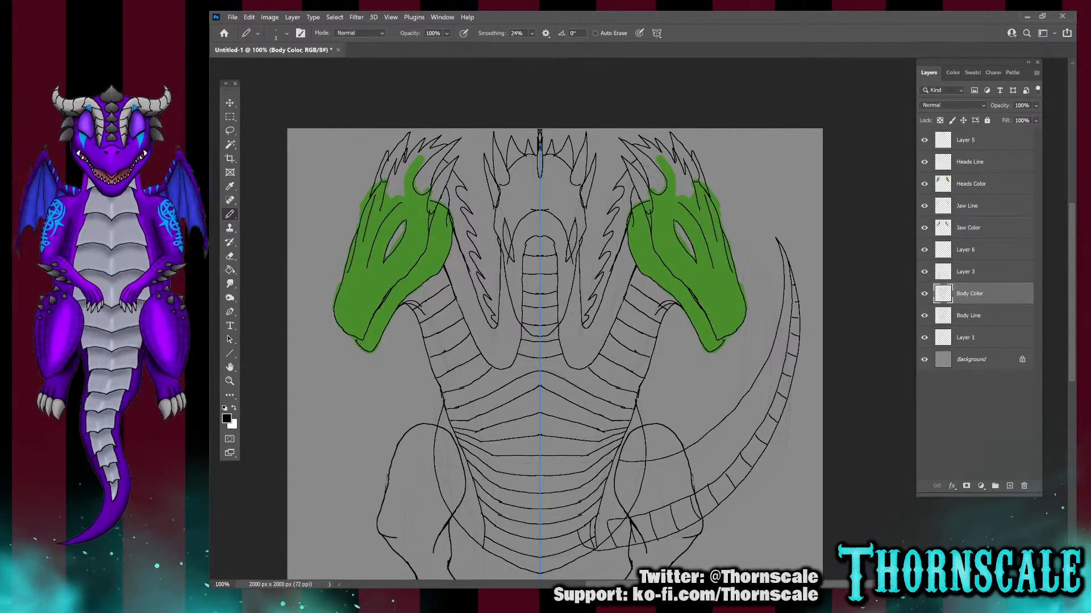
drag(970, 294, 970, 326)
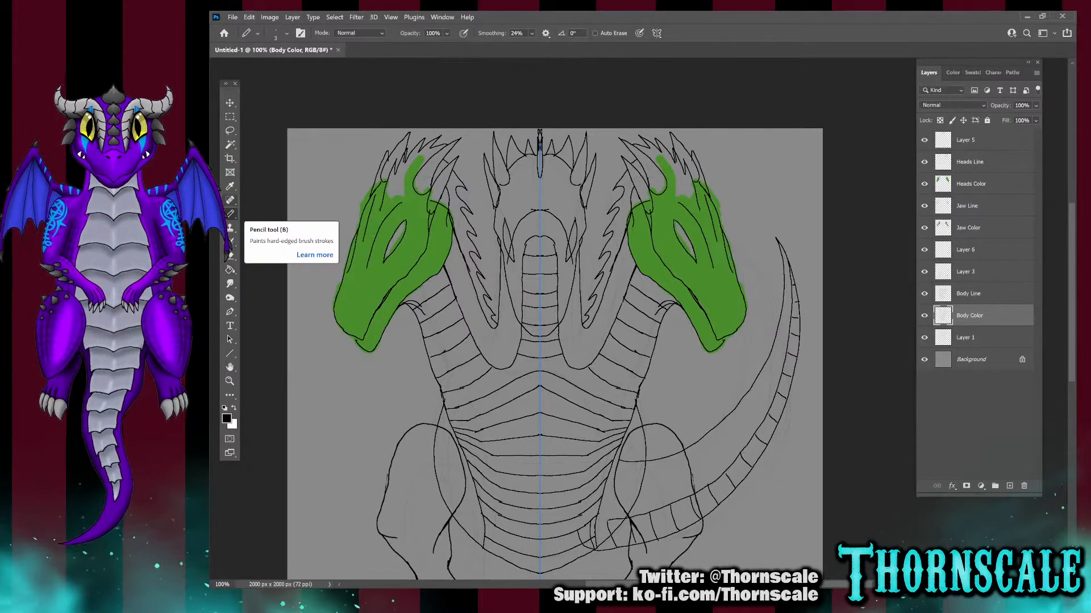
Sample the green from a side head and paint both sides of the torso on Body Color with a 32 px Pencil
click(229, 187)
click(419, 235)
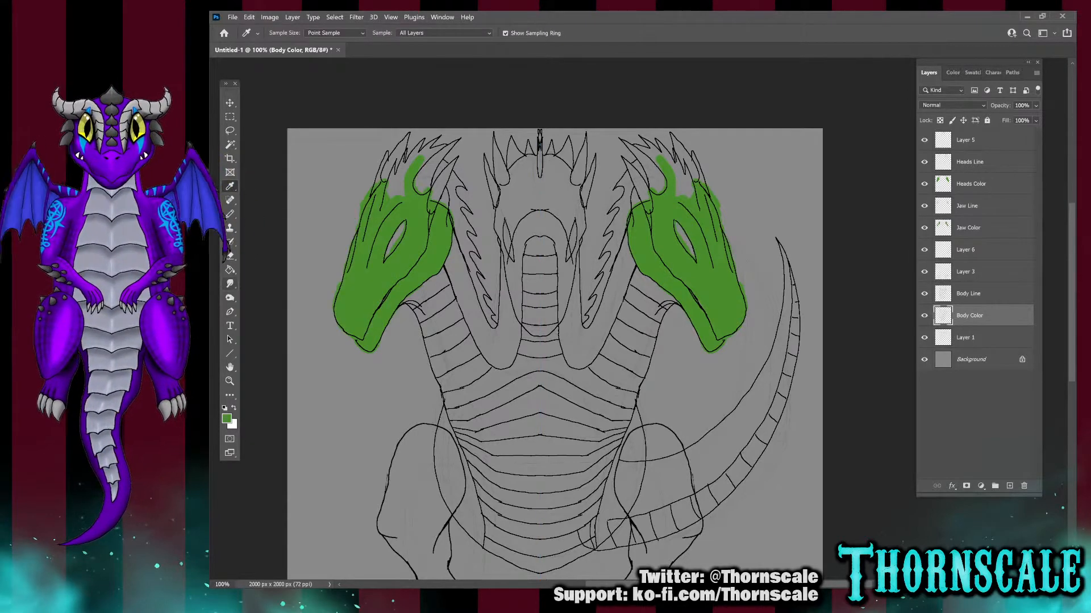
click(230, 214)
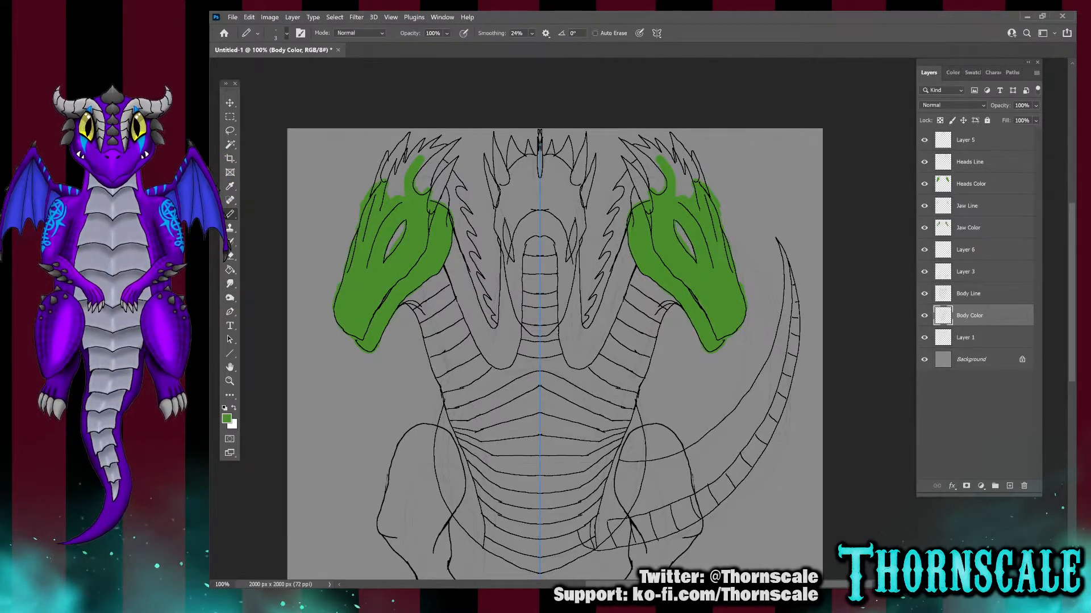
text(32)
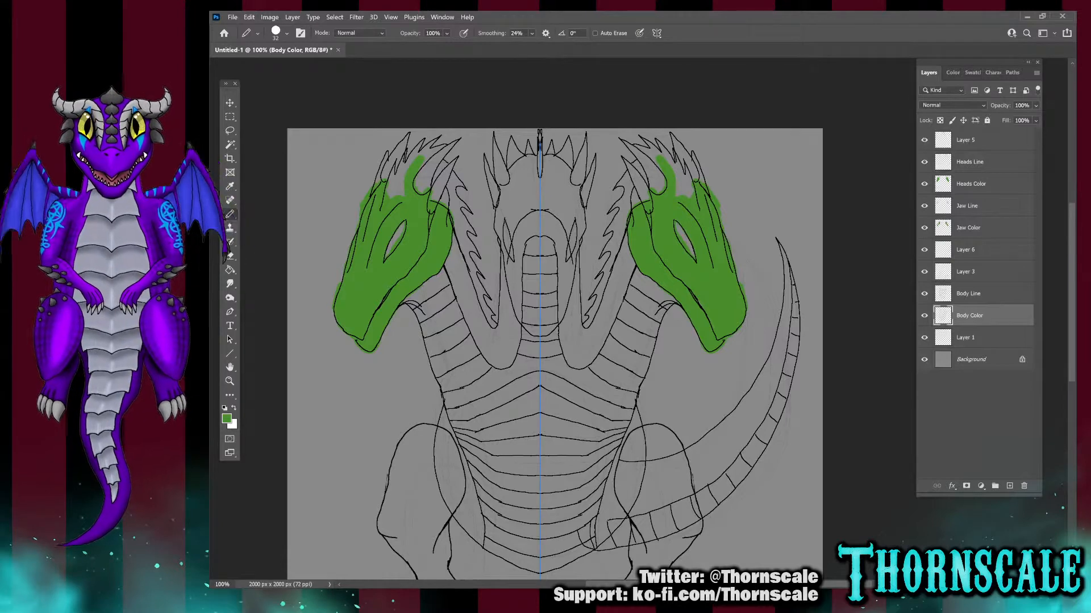
mouse_move(453, 483)
mouse_down()
mouse_move(447, 444)
mouse_move(480, 544)
mouse_move(442, 485)
mouse_move(440, 404)
mouse_move(446, 432)
mouse_up()
mouse_move(454, 492)
mouse_down()
mouse_move(470, 525)
mouse_move(467, 500)
mouse_up()
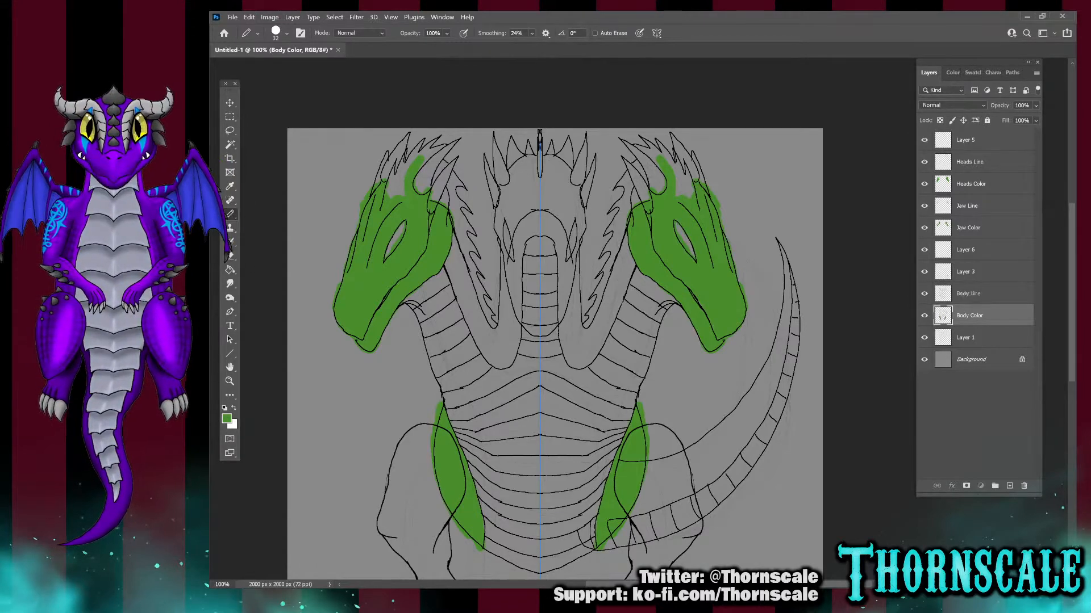
Move Layer 3 and Layer 6 beneath Body Color in the layer stack
drag(965, 271, 966, 326)
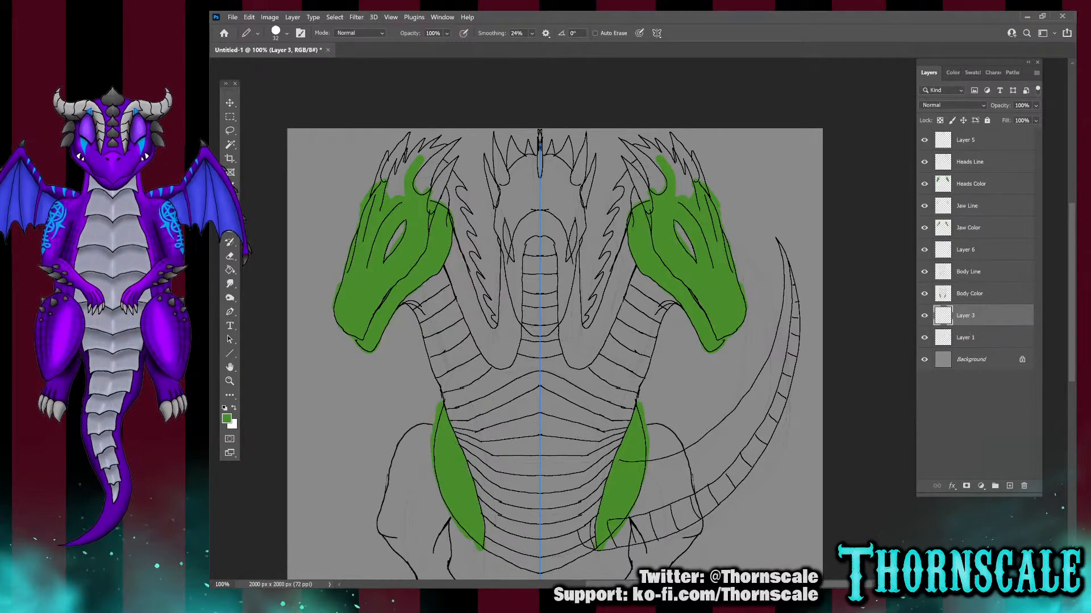
drag(966, 249, 966, 326)
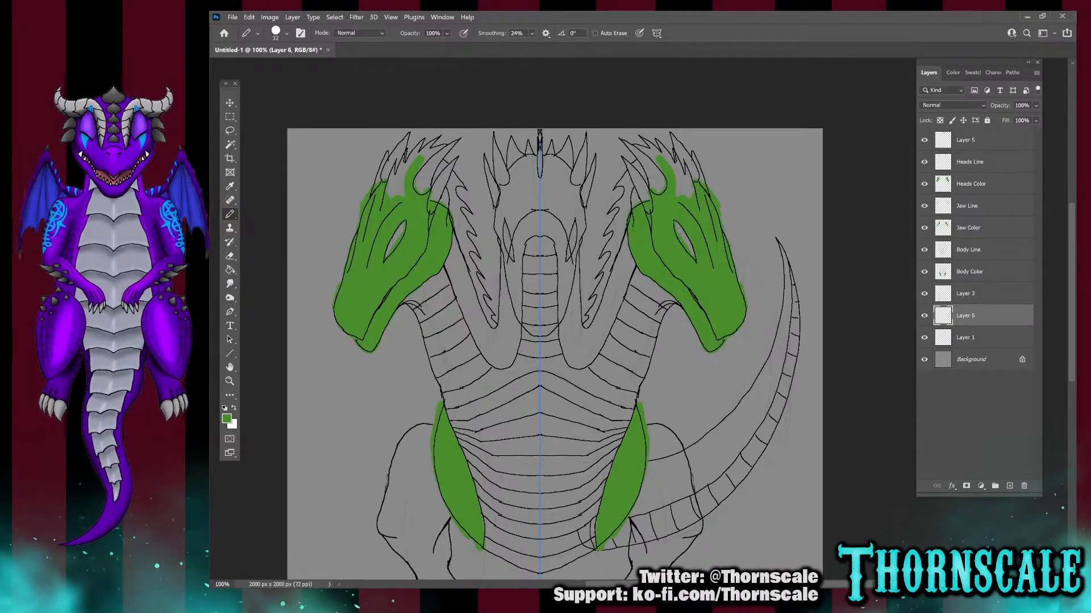
Paint the three necks green on Layer 6, hiding Heads Color and Jaw Color to extend the paint beneath the side heads
drag(454, 278, 457, 279)
mouse_move(455, 240)
mouse_down()
mouse_move(468, 312)
mouse_move(487, 359)
mouse_move(503, 365)
mouse_move(517, 246)
mouse_move(500, 332)
mouse_move(464, 260)
mouse_up()
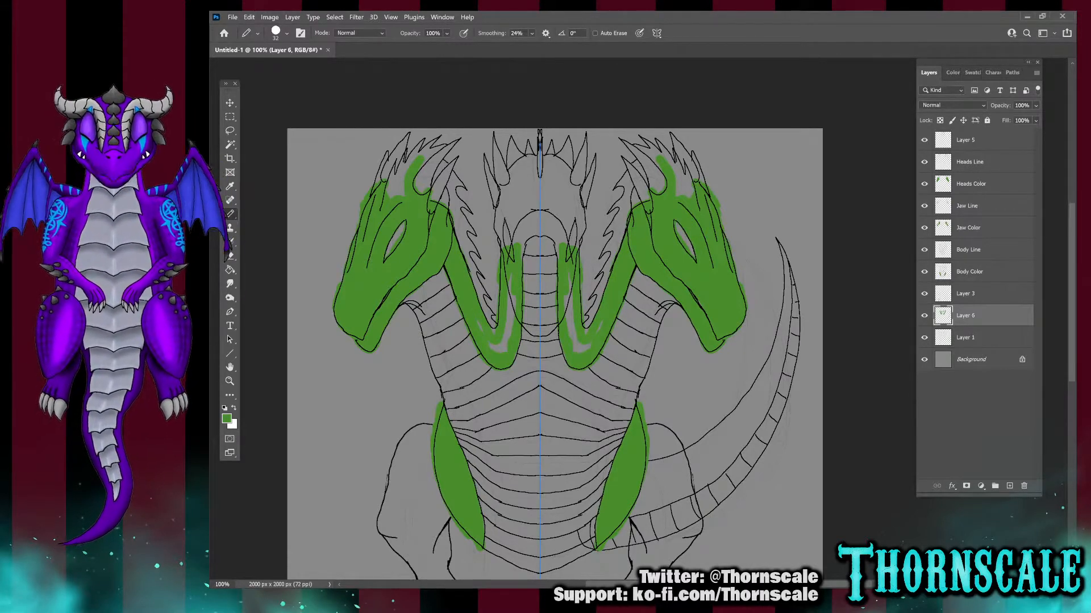
mouse_move(486, 337)
mouse_down()
mouse_move(504, 347)
mouse_move(511, 297)
mouse_up()
mouse_move(512, 243)
mouse_down()
mouse_move(507, 215)
mouse_move(528, 233)
mouse_move(515, 202)
mouse_move(534, 194)
mouse_move(534, 226)
mouse_move(540, 219)
mouse_up()
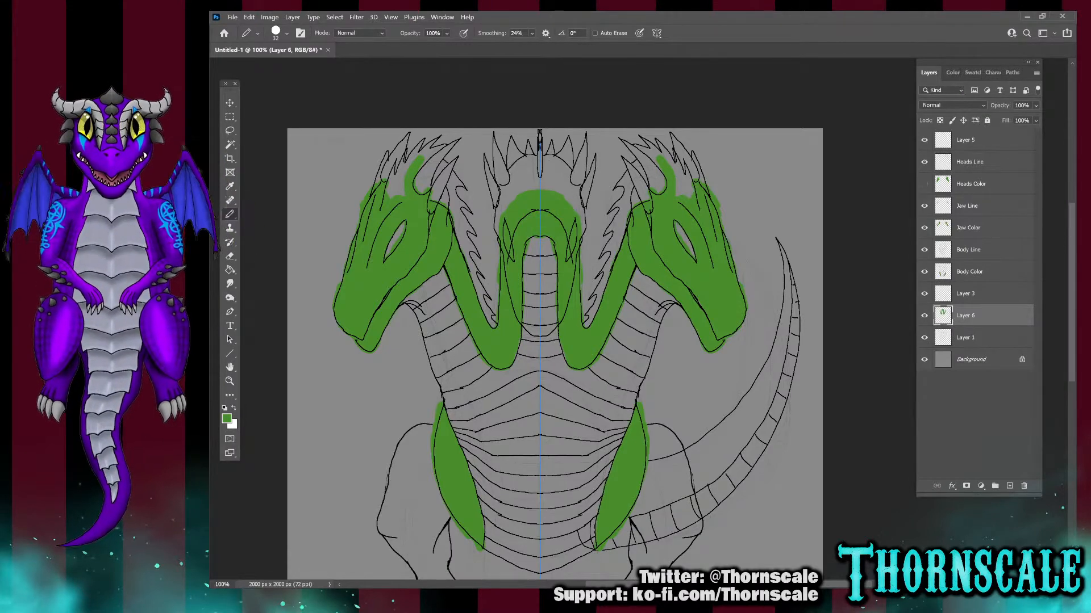
click(925, 228)
mouse_move(444, 250)
mouse_down()
mouse_move(430, 218)
mouse_move(419, 231)
mouse_move(422, 203)
mouse_move(447, 228)
mouse_move(417, 223)
mouse_up()
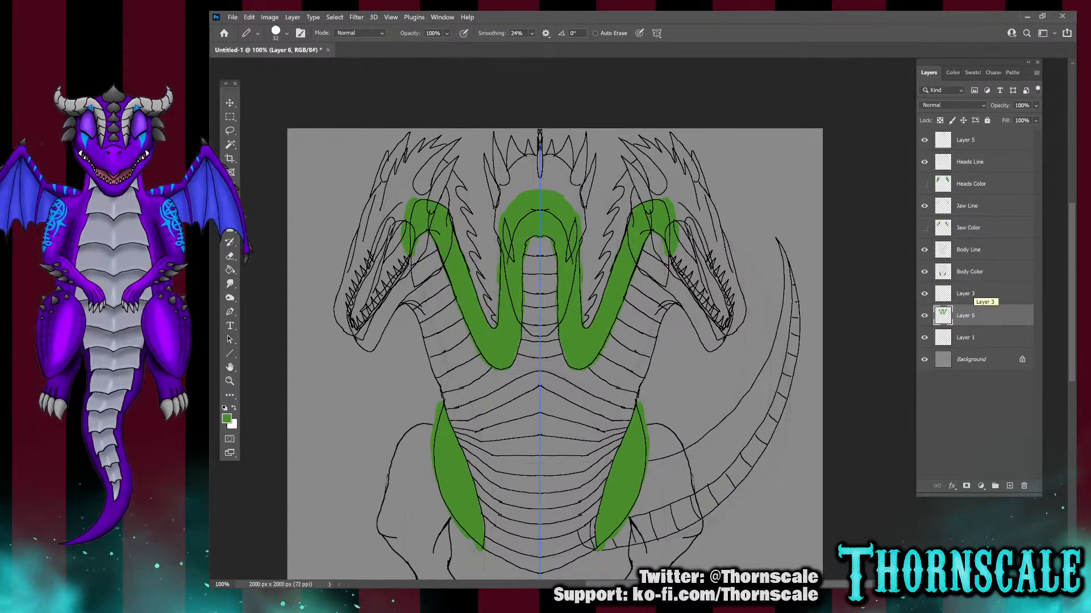
Hide Layer 3 and toggle Layer 6's visibility to check what each layer holds, keeping Layer 6 active
click(971, 292)
click(924, 294)
click(924, 294)
click(971, 316)
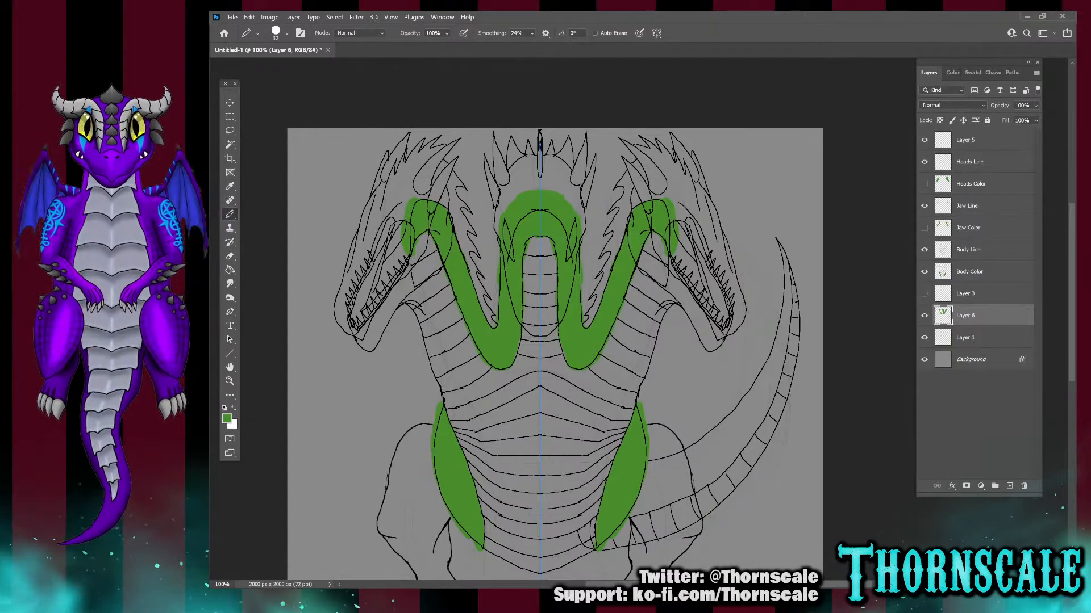
click(924, 315)
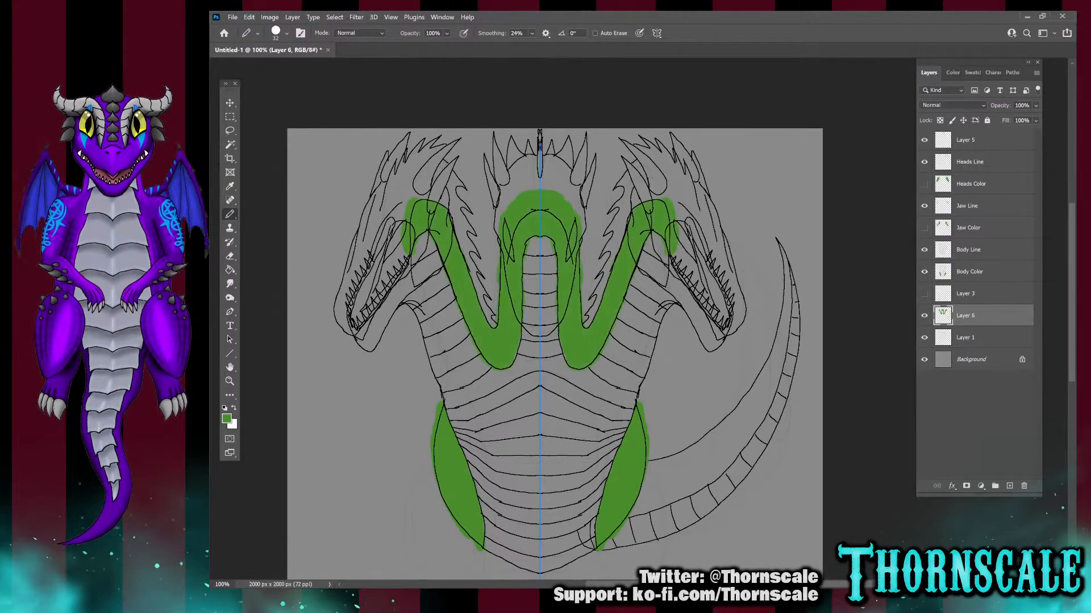
click(924, 316)
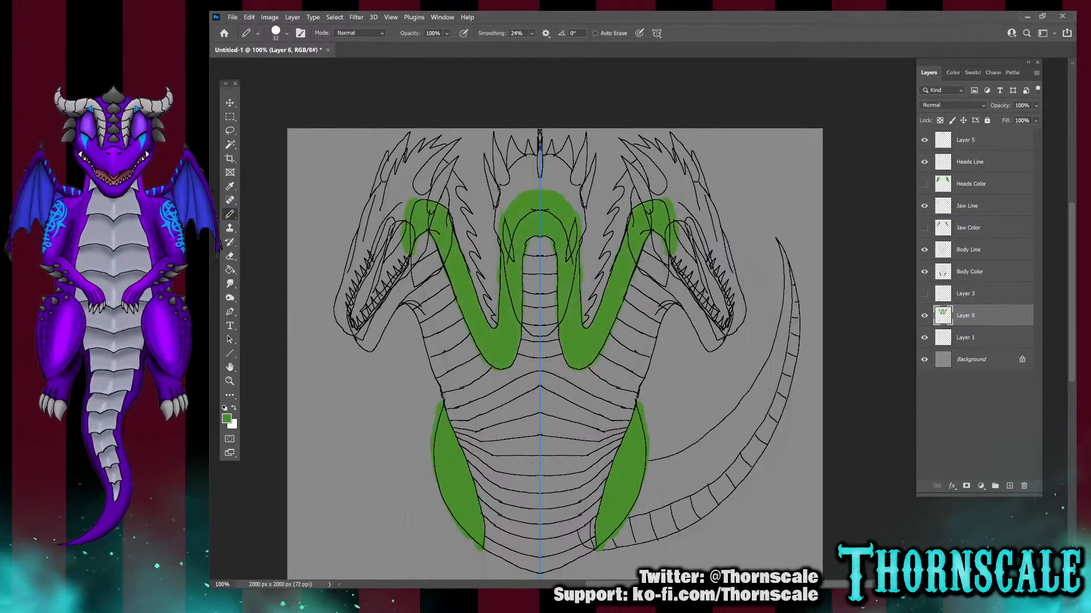
click(925, 316)
click(924, 316)
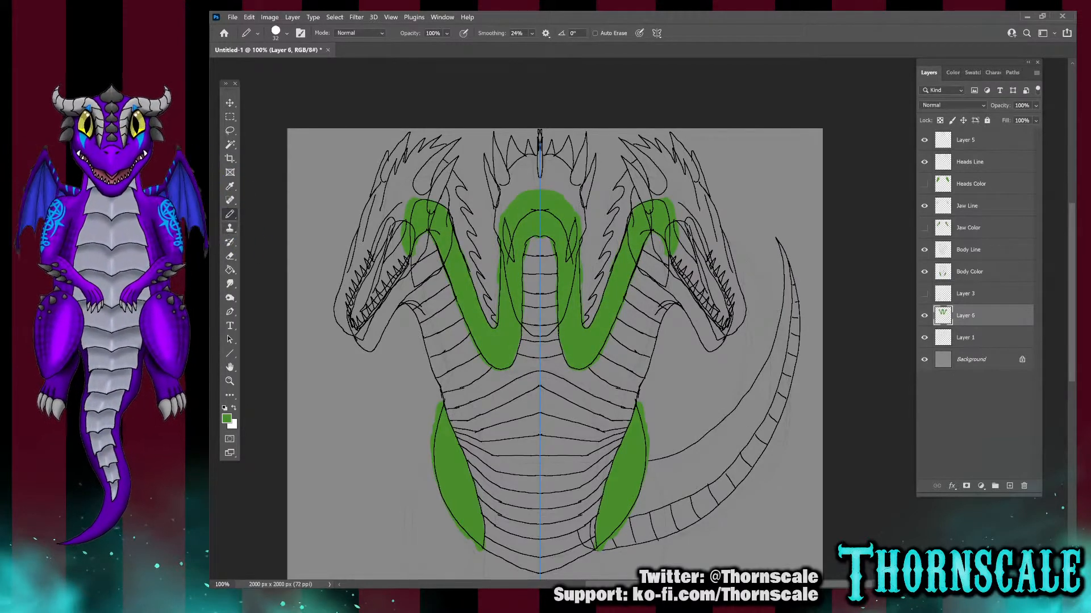
Erase all the green neck paint from Layer 6 with the 58 px Eraser
key(e)
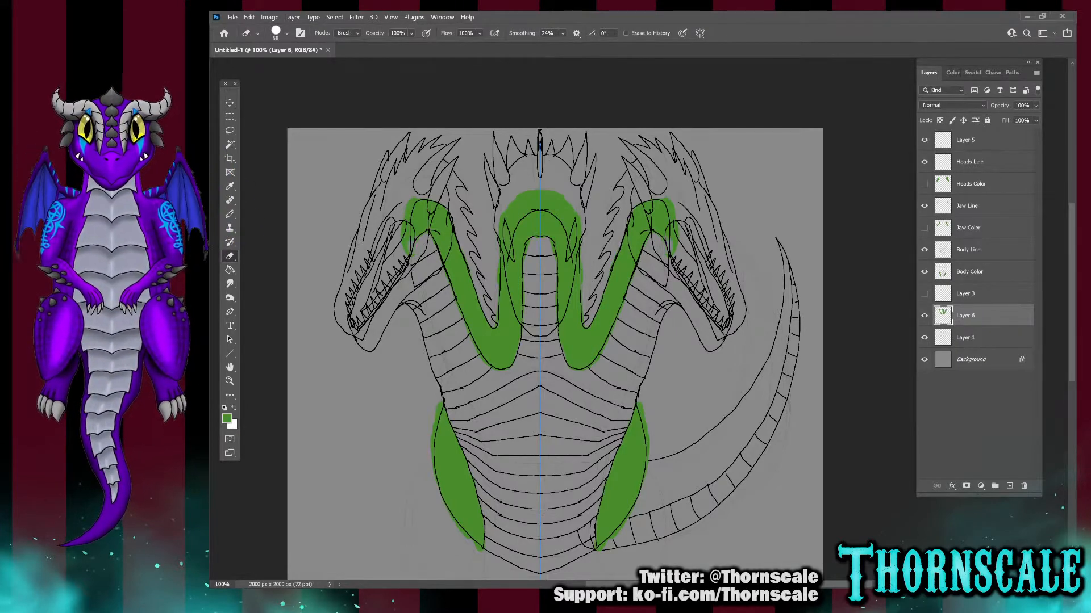
drag(414, 244, 416, 200)
mouse_move(409, 254)
mouse_down()
mouse_move(404, 236)
mouse_move(430, 232)
mouse_move(466, 329)
mouse_move(490, 357)
mouse_move(510, 312)
mouse_move(514, 213)
mouse_move(537, 204)
mouse_up()
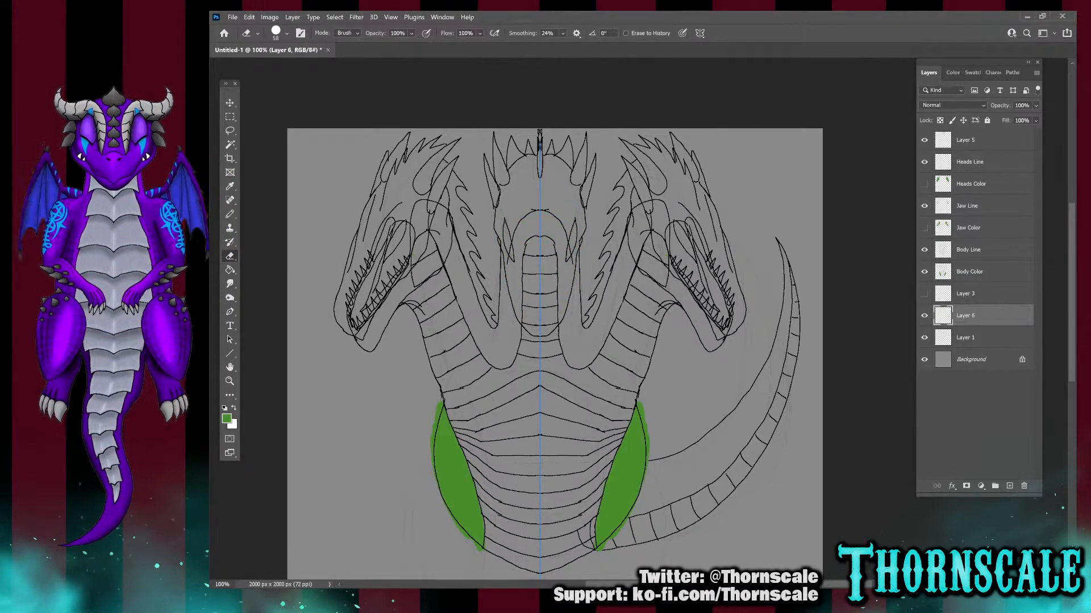
Repaint the middle neck and both side necks green on Body Color with the 32 px Pencil
click(969, 272)
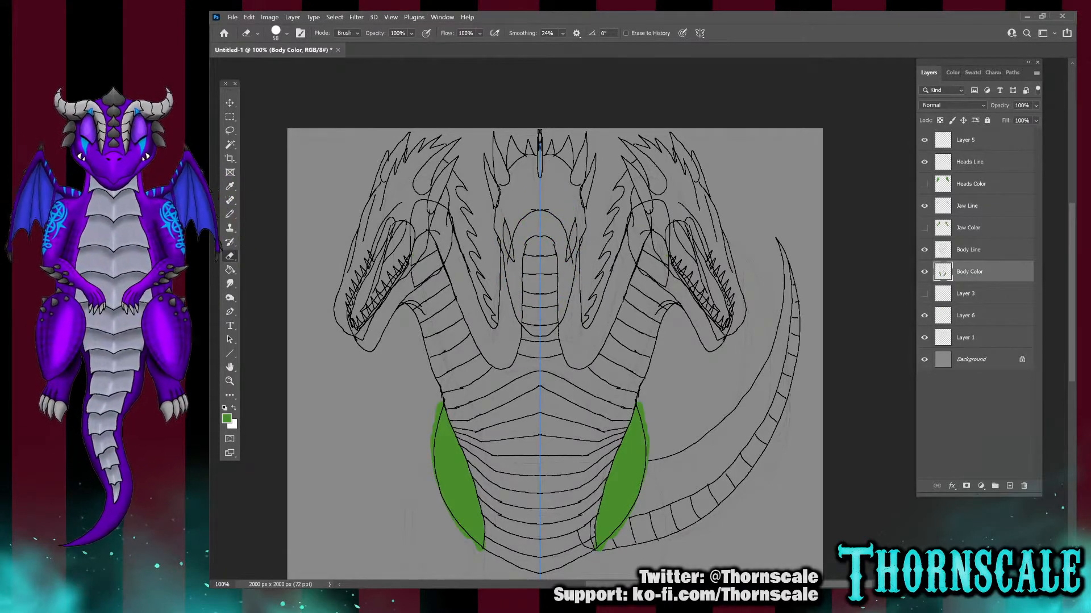
key(b)
mouse_move(514, 266)
mouse_down()
mouse_move(508, 360)
mouse_move(488, 363)
mouse_move(469, 324)
mouse_move(504, 330)
mouse_move(477, 298)
mouse_move(471, 310)
mouse_move(438, 207)
mouse_move(406, 247)
mouse_move(423, 233)
mouse_move(442, 244)
mouse_move(461, 310)
mouse_move(463, 274)
mouse_move(518, 230)
mouse_move(520, 273)
mouse_up()
mouse_move(521, 230)
mouse_down()
mouse_move(540, 224)
mouse_move(530, 234)
mouse_move(539, 215)
mouse_up()
drag(498, 256, 495, 300)
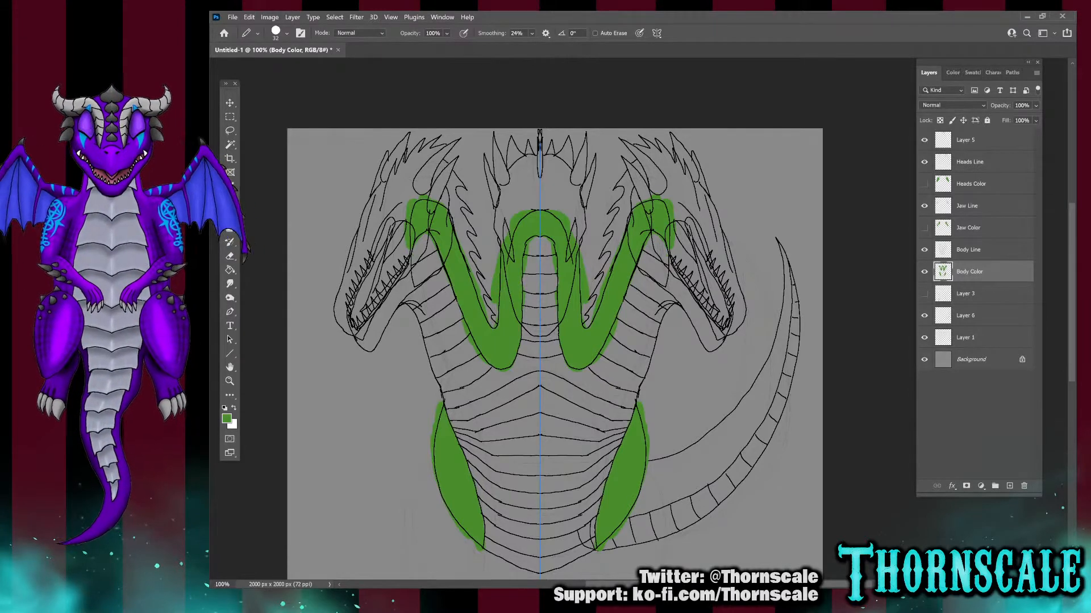
key(i)
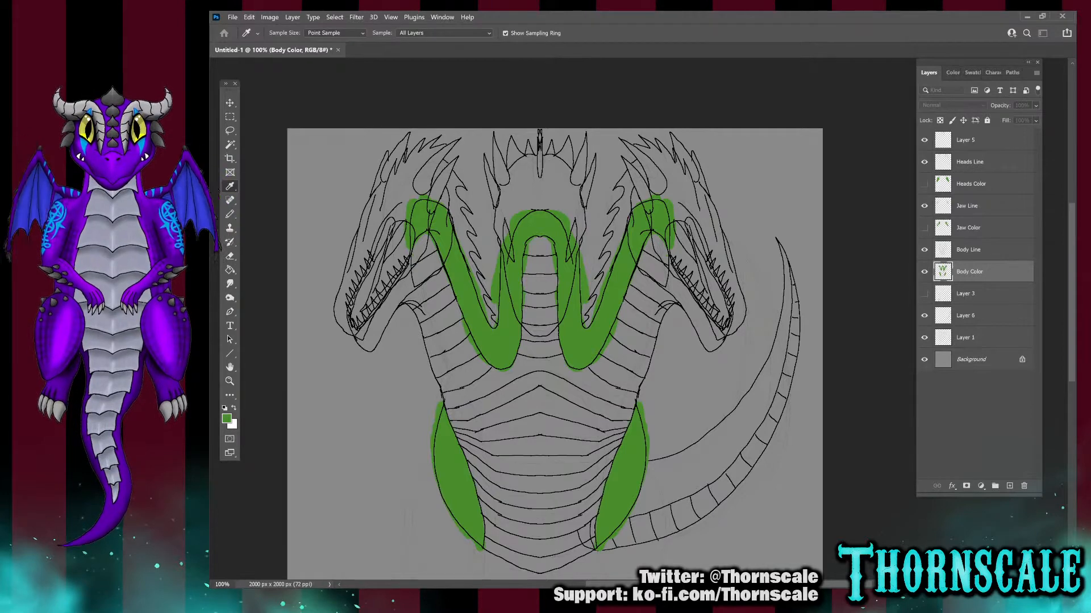
Paint the belly and the undersides of all three necks pale yellow on Body Color with the 32 px Pencil
key(Return)
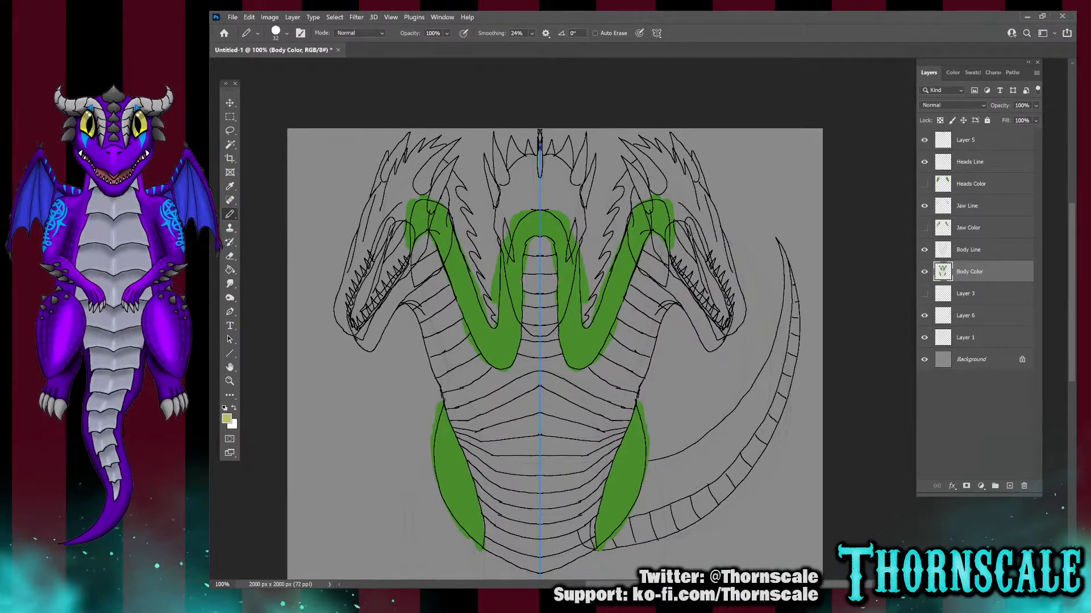
mouse_move(473, 424)
mouse_down()
mouse_move(456, 381)
mouse_move(457, 411)
mouse_move(441, 383)
mouse_move(424, 307)
mouse_move(407, 297)
mouse_move(436, 275)
mouse_move(420, 232)
mouse_move(404, 292)
mouse_move(422, 247)
mouse_move(449, 306)
mouse_move(445, 269)
mouse_move(478, 357)
mouse_move(501, 374)
mouse_move(494, 366)
mouse_move(520, 365)
mouse_up()
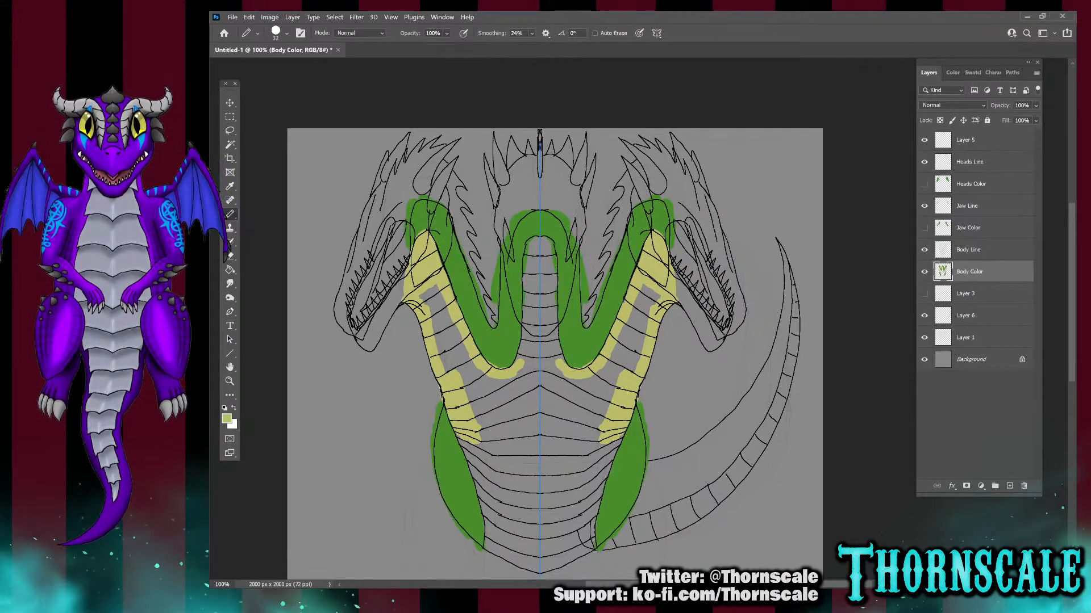
mouse_move(520, 365)
mouse_down()
mouse_move(528, 273)
mouse_move(550, 380)
mouse_move(539, 398)
mouse_move(516, 380)
mouse_move(556, 383)
mouse_move(542, 389)
mouse_move(550, 395)
mouse_move(587, 375)
mouse_move(547, 400)
mouse_move(542, 423)
mouse_move(540, 571)
mouse_move(593, 547)
mouse_move(485, 544)
mouse_move(464, 439)
mouse_up()
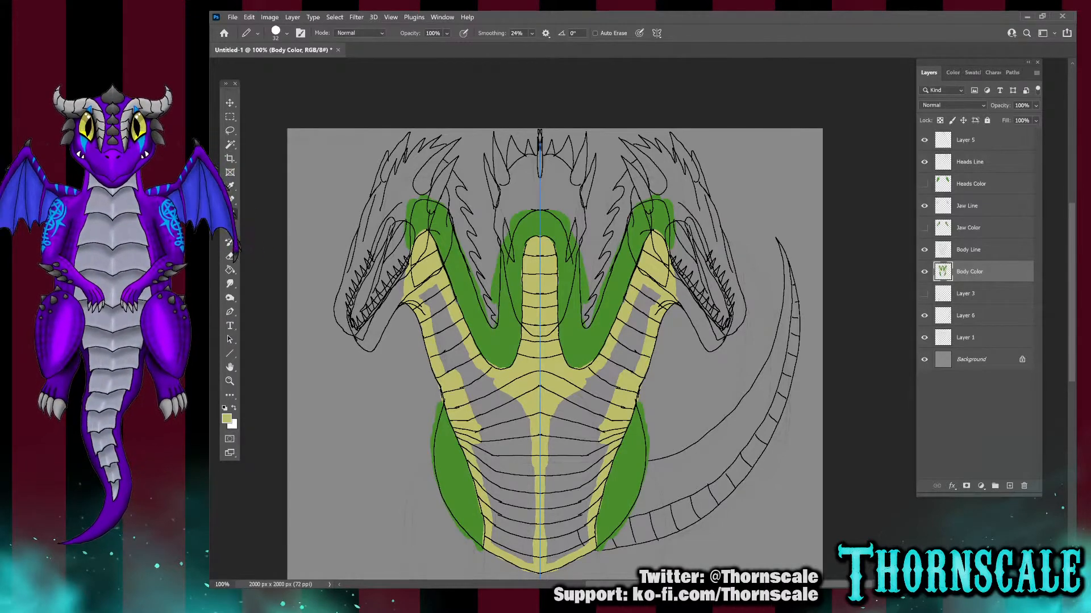
mouse_move(429, 298)
mouse_down()
mouse_move(459, 347)
mouse_move(446, 343)
mouse_move(446, 369)
mouse_move(464, 392)
mouse_move(506, 392)
mouse_move(480, 429)
mouse_move(480, 477)
mouse_move(503, 433)
mouse_move(523, 422)
mouse_move(529, 432)
mouse_up()
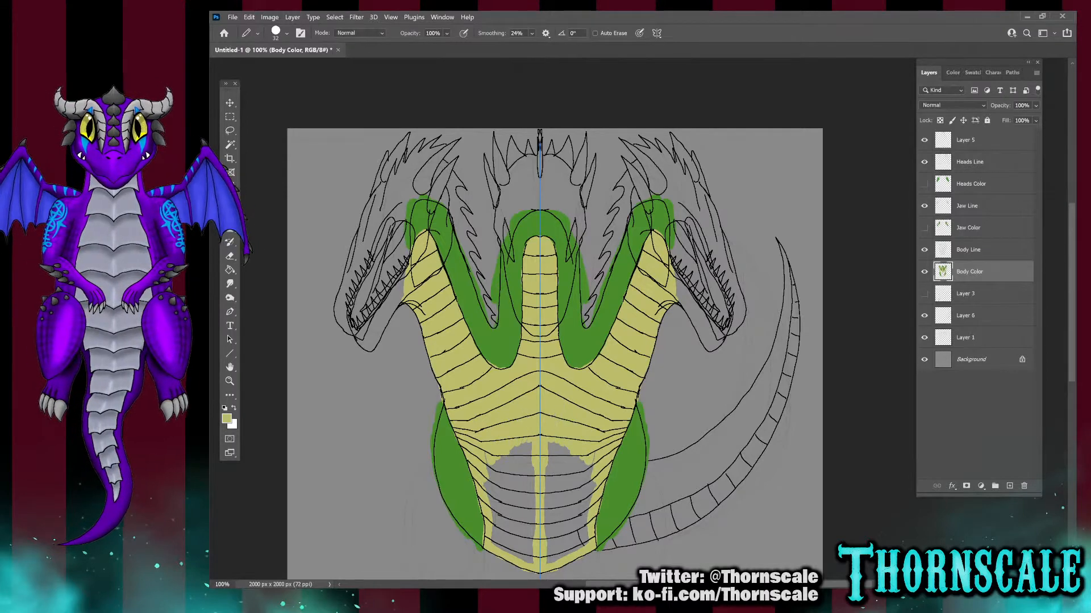
mouse_move(530, 554)
mouse_down()
mouse_move(499, 544)
mouse_move(525, 560)
mouse_move(528, 518)
mouse_move(490, 471)
mouse_move(506, 483)
mouse_move(517, 463)
mouse_move(525, 483)
mouse_move(528, 443)
mouse_up()
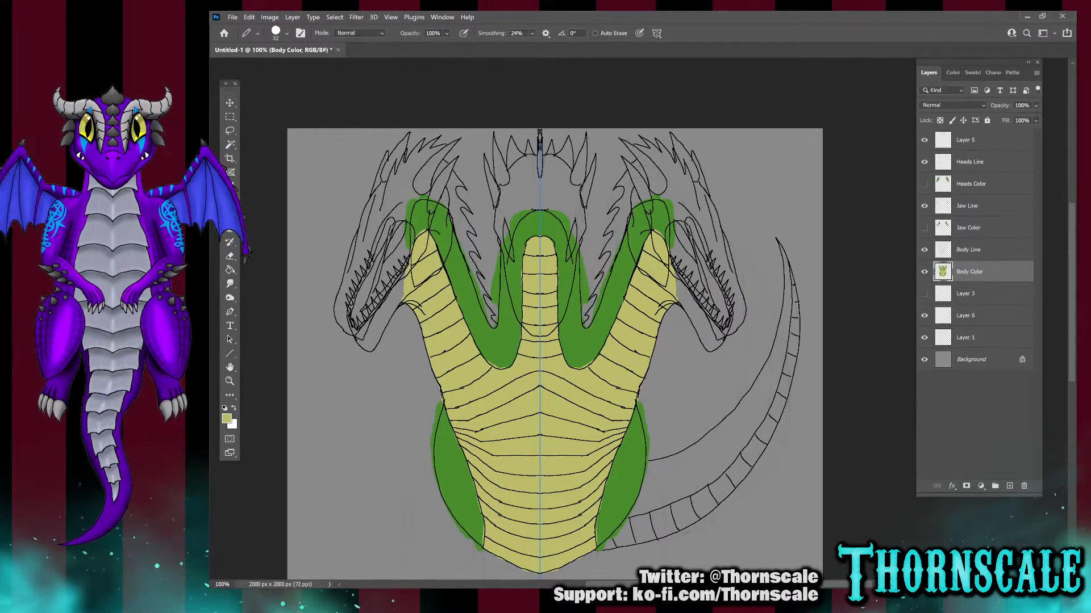
Make the Jaw Color, Heads Color and Layer 3 layers visible again
click(924, 228)
click(924, 185)
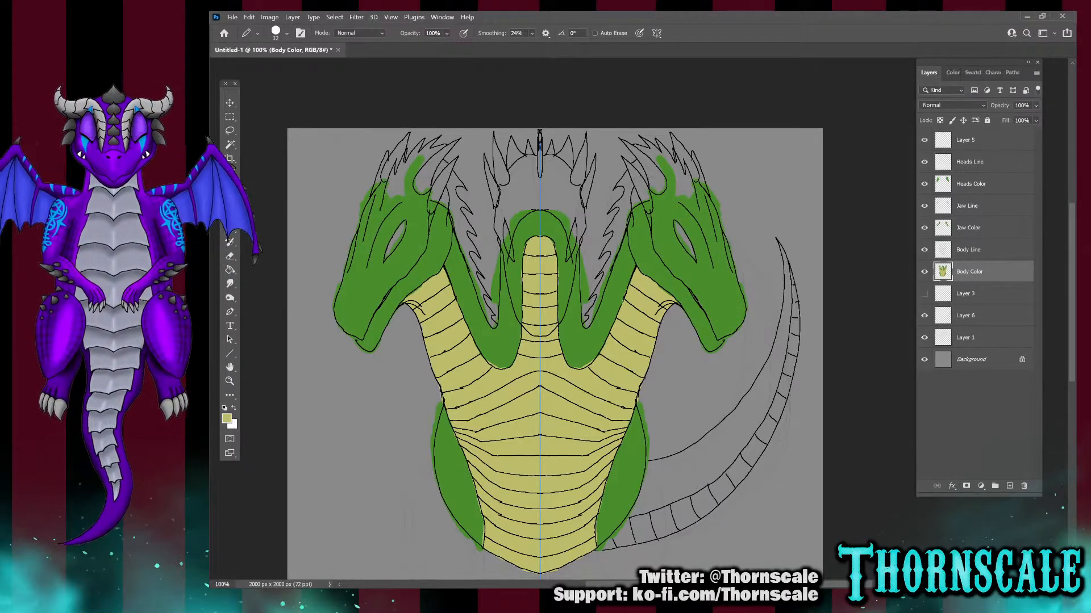
click(924, 293)
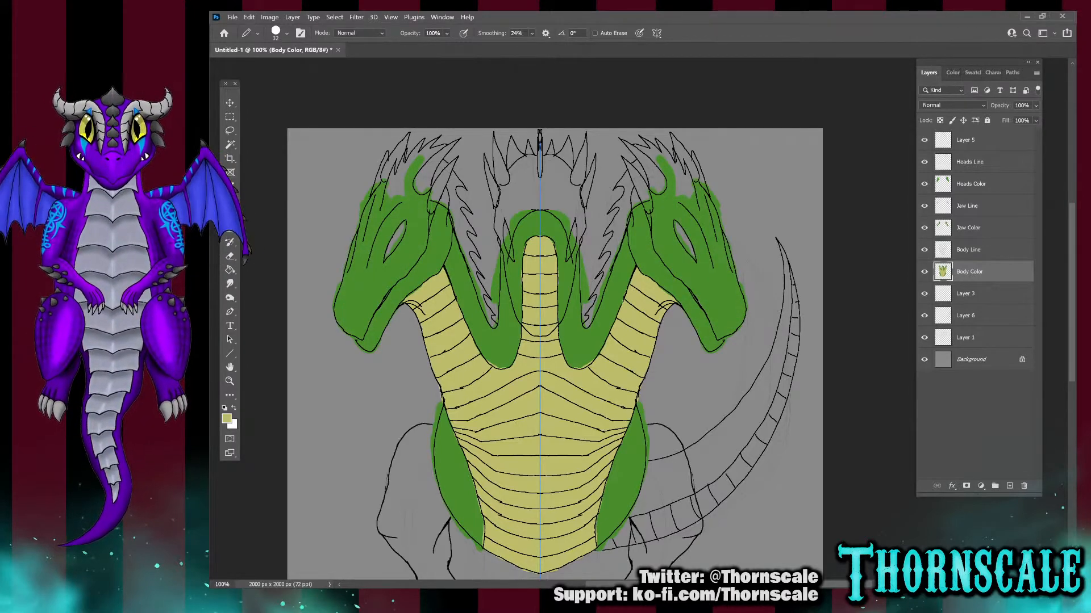
Erase the green paint outside the outlines of the middle neck and the body's flanks with the 29 px Eraser
scroll(555, 352, down, 3)
scroll(555, 352, up, 2)
scroll(555, 352, up, 2)
scroll(555, 352, down, 4)
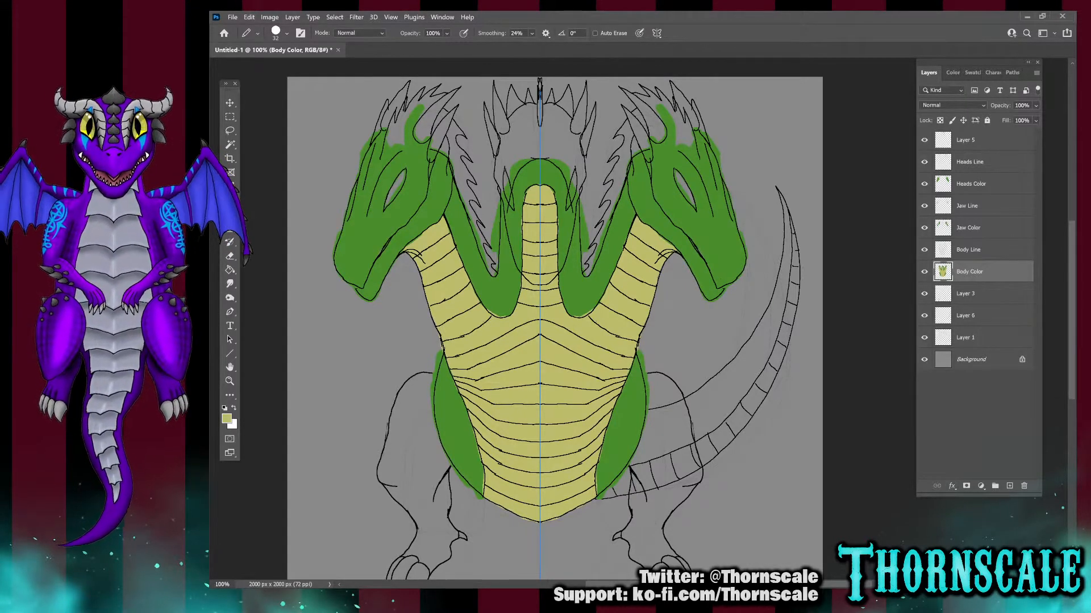
key(e)
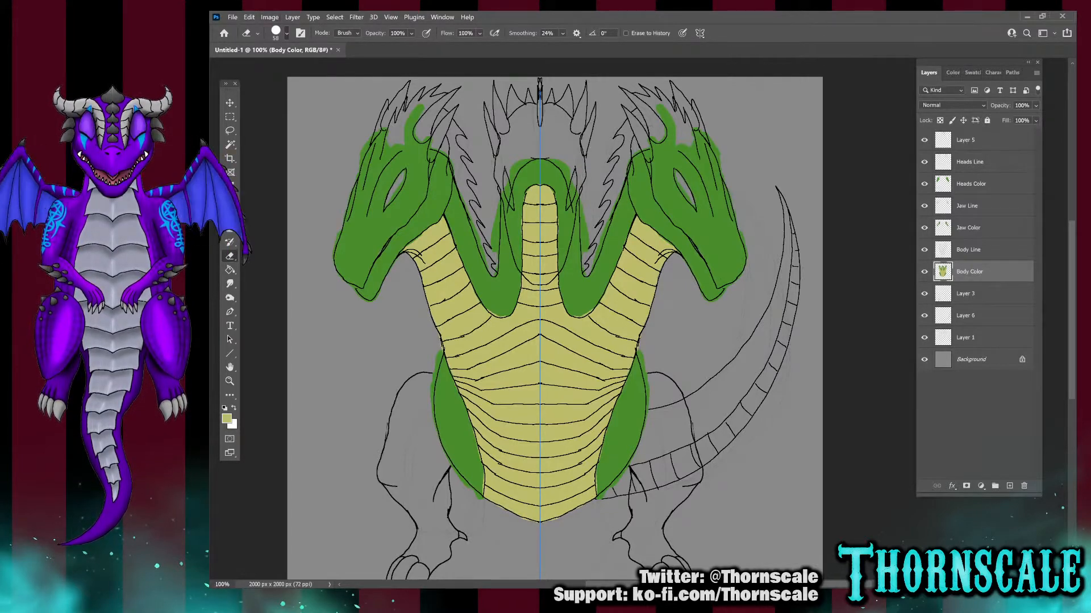
key([)
key([)
key([)
key([)
key([)
key([)
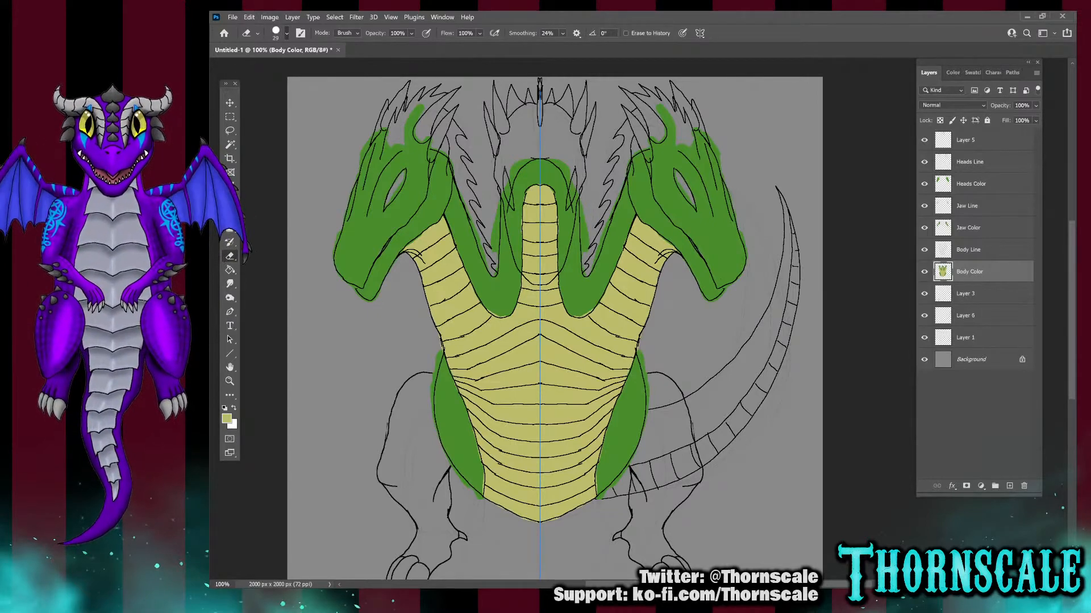
drag(489, 224, 489, 248)
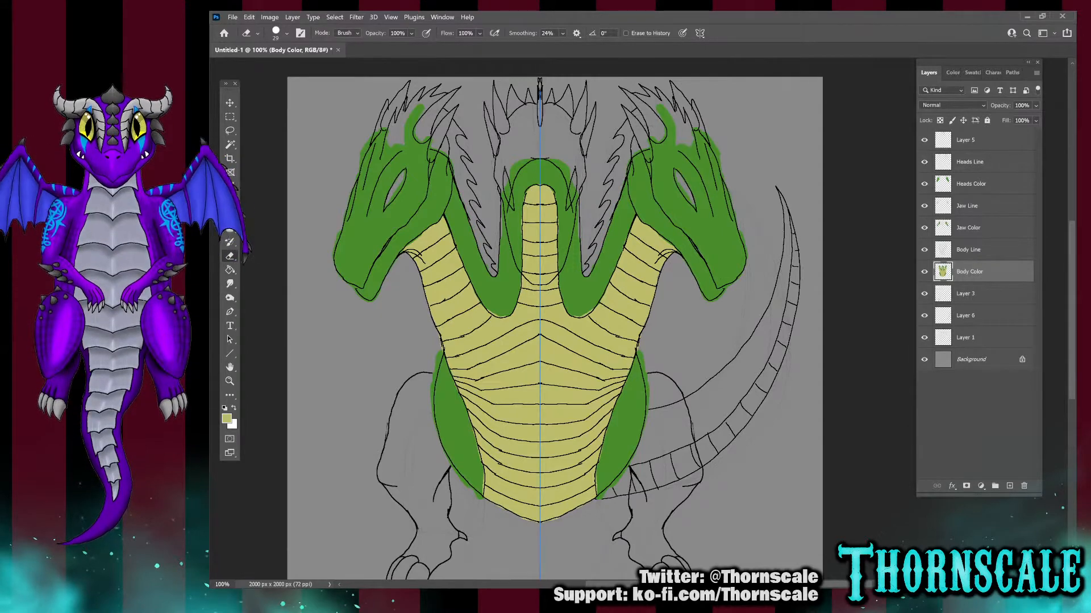
drag(437, 353, 434, 365)
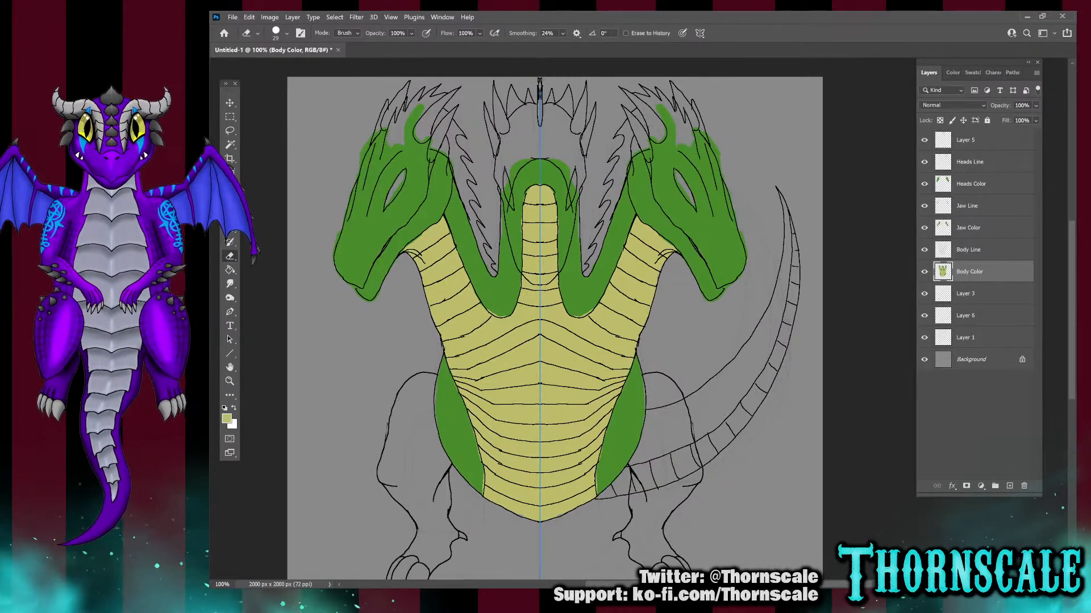
Find the layer holding the leg lines, rename Layer 3 as Legs Line and add a new layer beneath it
click(924, 316)
click(965, 316)
click(965, 338)
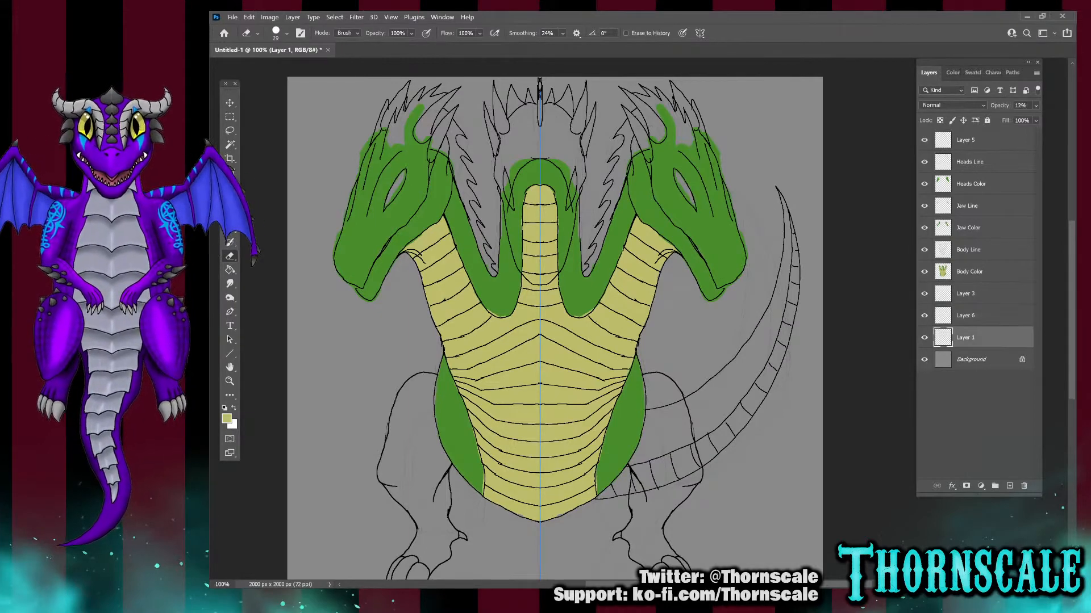
click(924, 293)
click(925, 294)
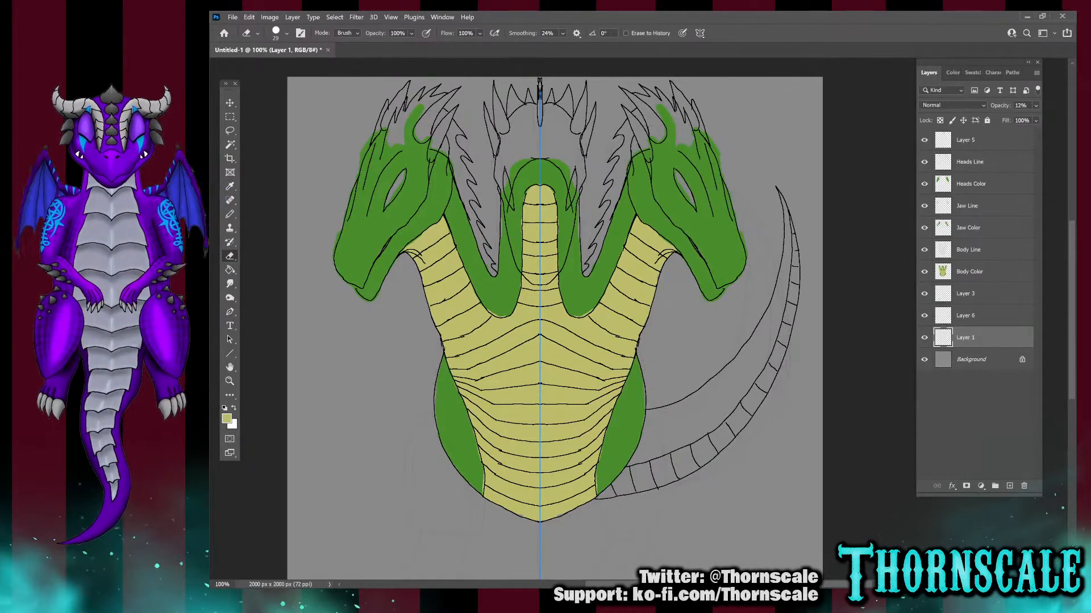
click(965, 294)
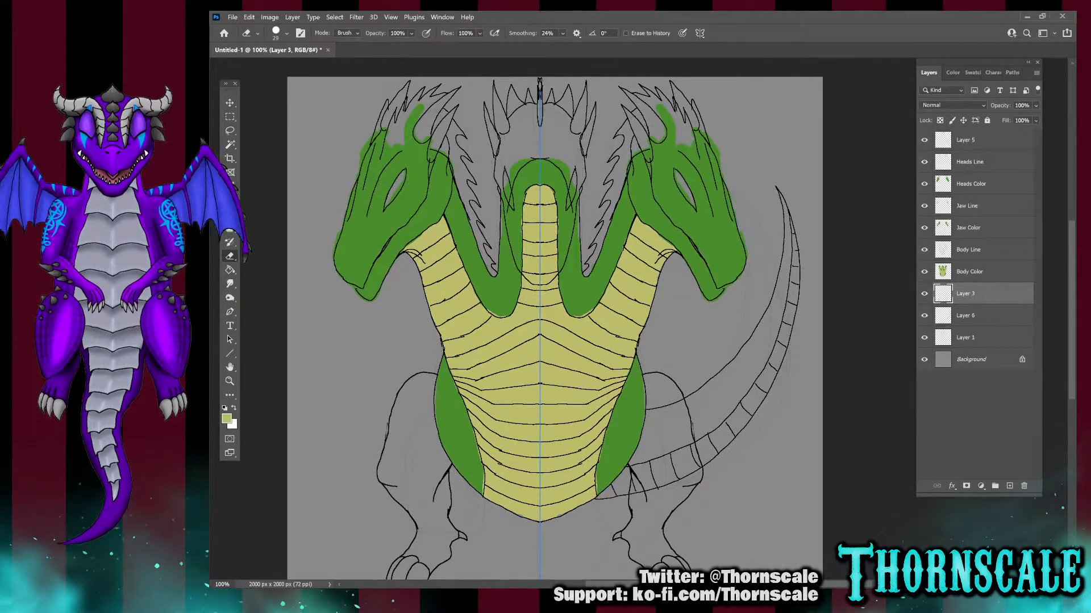
double_click(965, 294)
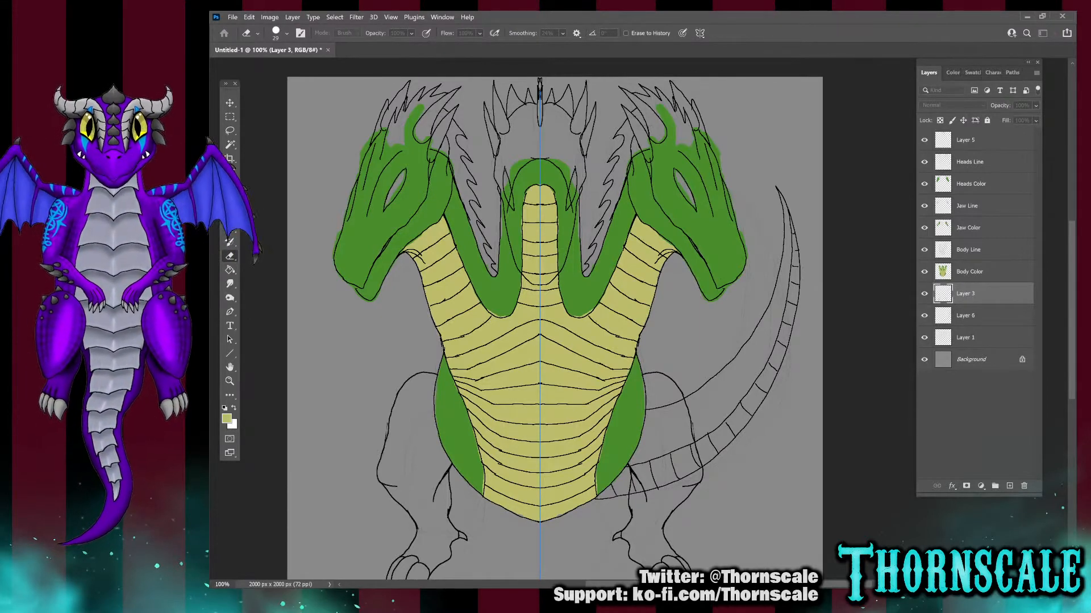
key(Return)
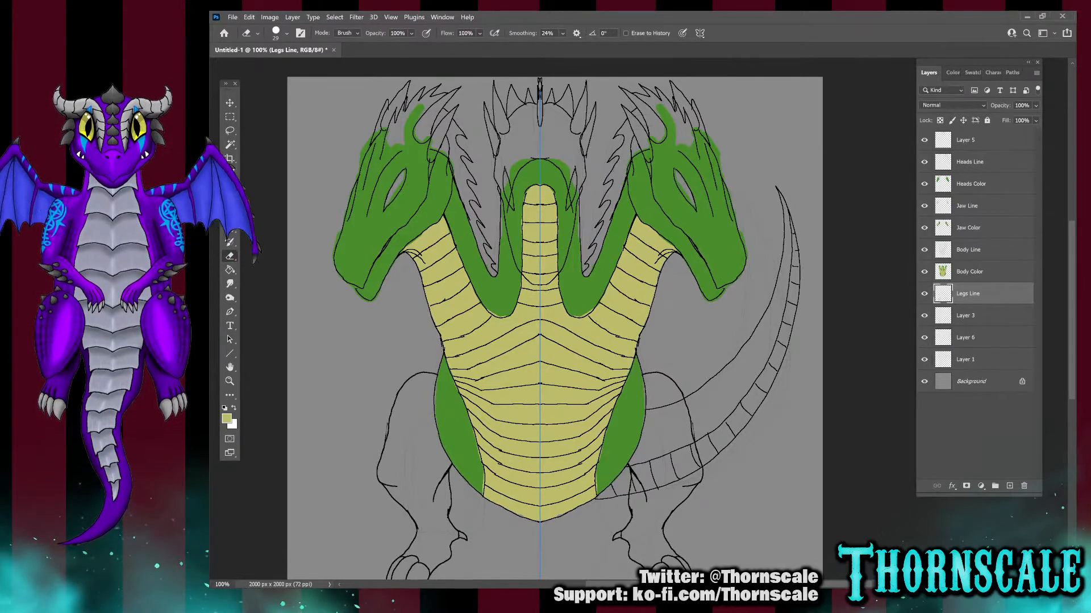
Rename the empty layer beneath Legs Line as Legs Color
click(966, 316)
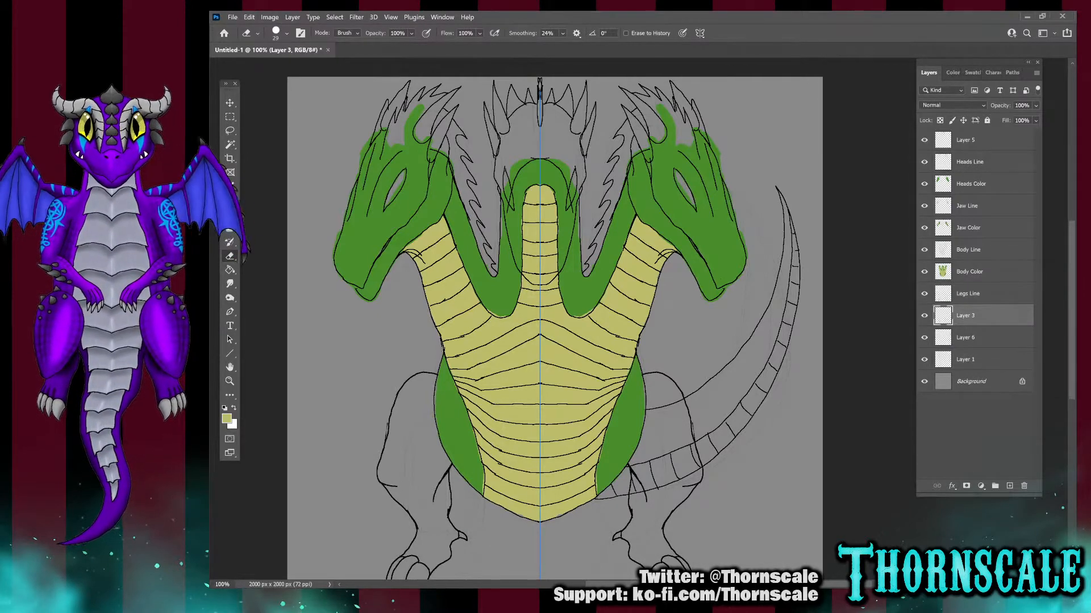
double_click(964, 316)
text(Legs Col)
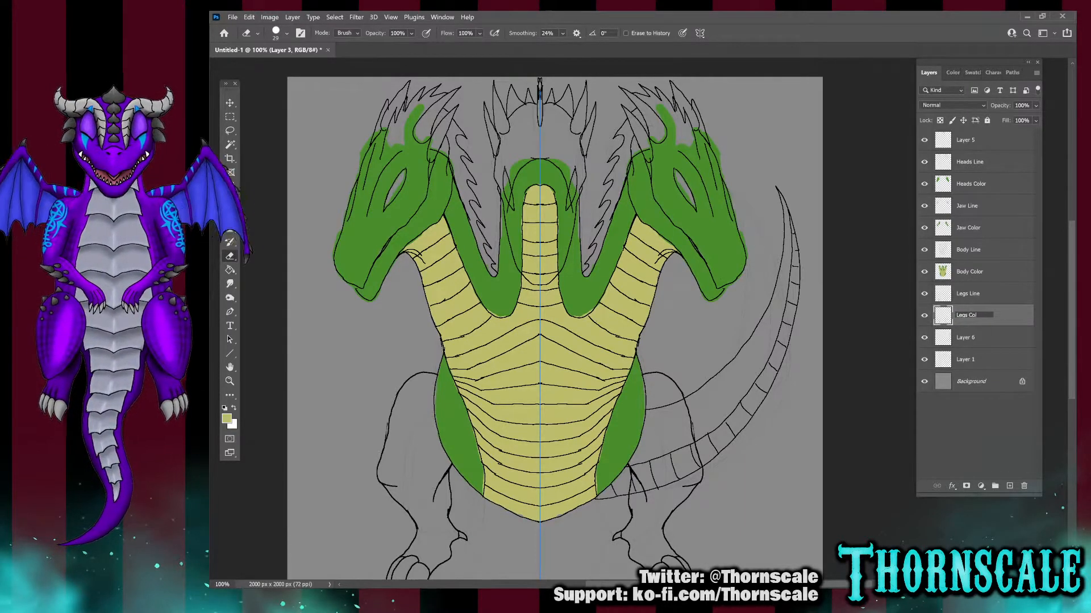
key(Return)
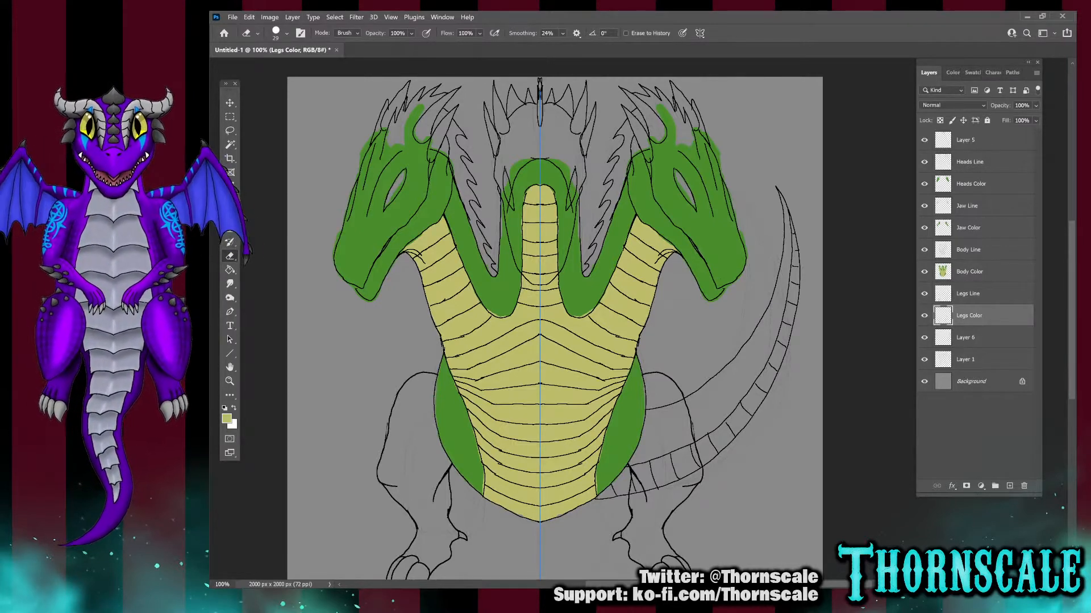
Paint both legs on Legs Color in green sampled from the body with the 32 px Pencil, hiding Body Color while painting
key(i)
click(452, 420)
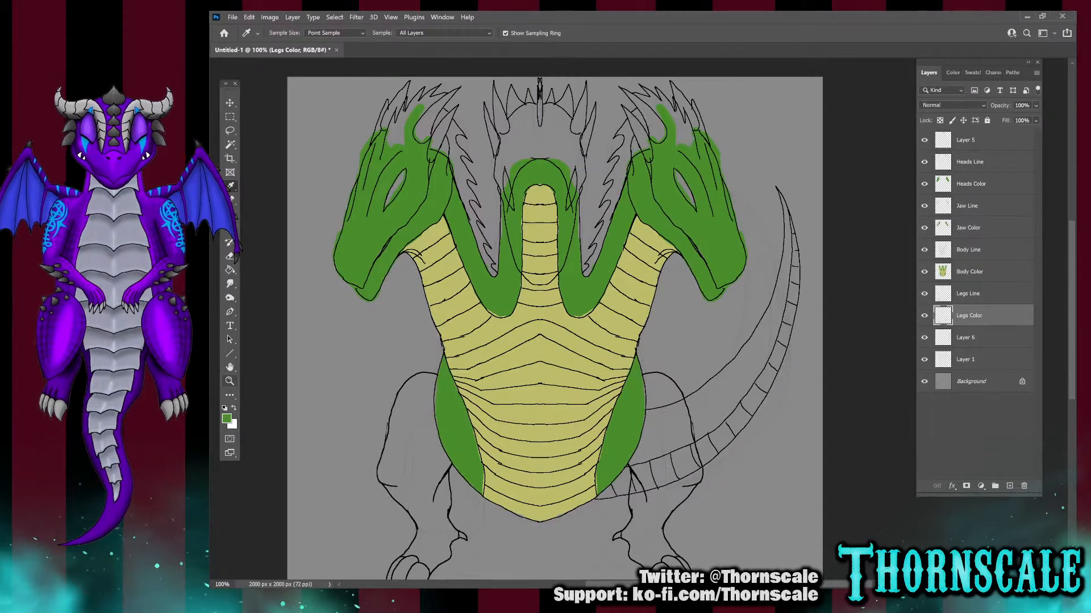
key(b)
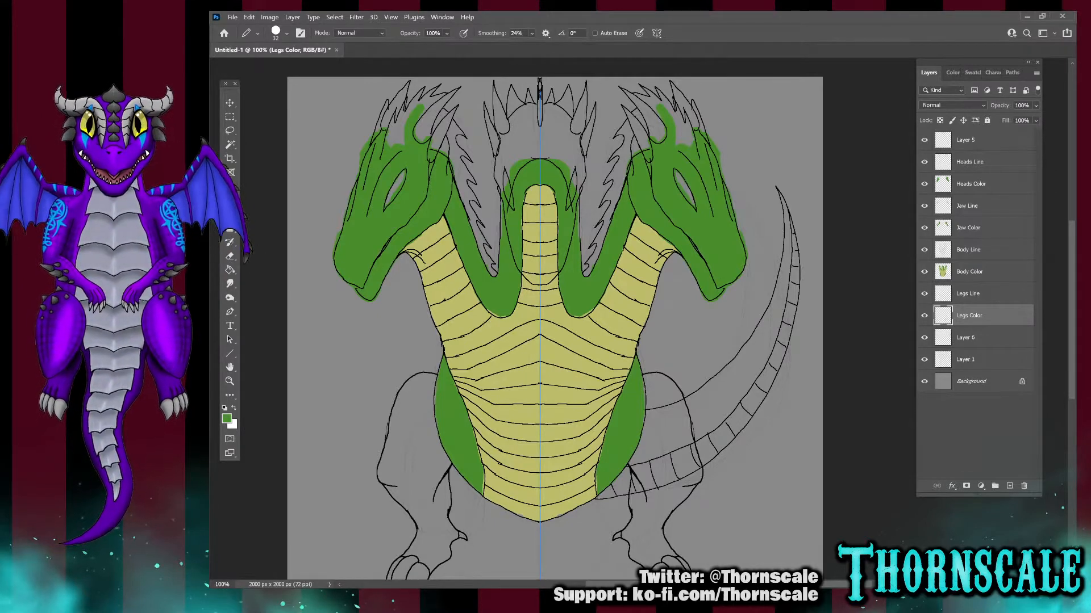
scroll(555, 318, down, 5)
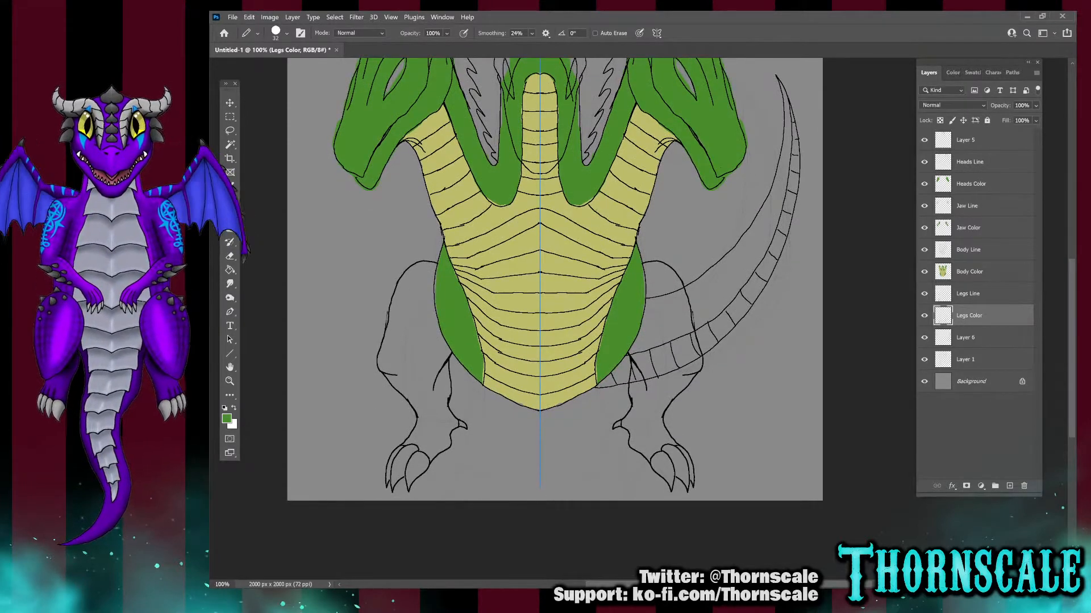
click(924, 272)
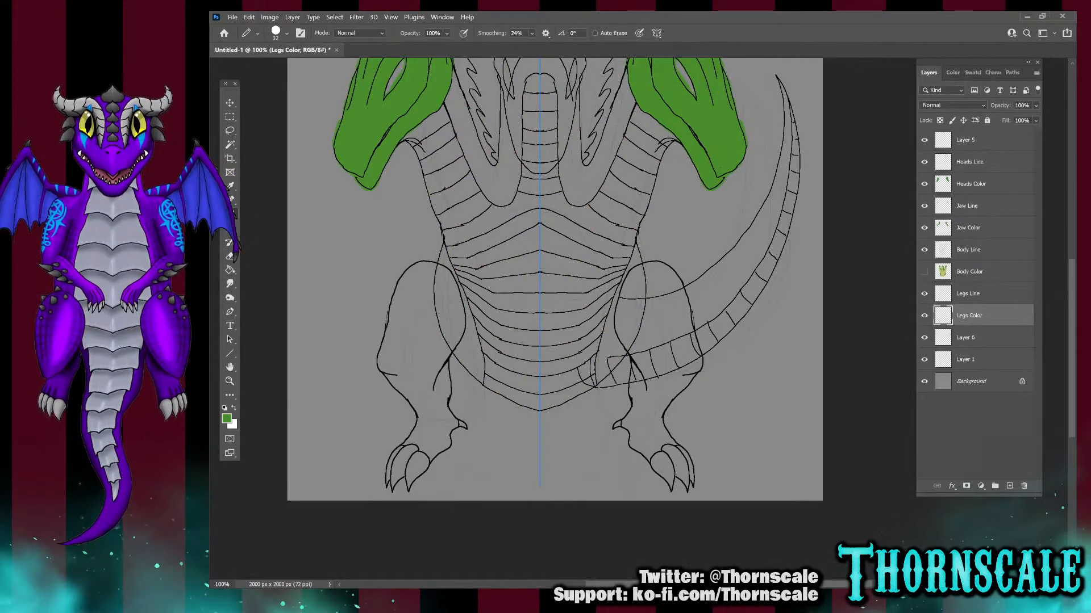
mouse_move(438, 363)
mouse_down()
mouse_move(462, 312)
mouse_move(447, 277)
mouse_move(428, 265)
mouse_move(402, 287)
mouse_move(384, 363)
mouse_move(399, 372)
mouse_move(419, 356)
mouse_move(403, 363)
mouse_move(446, 379)
mouse_move(443, 405)
mouse_move(395, 378)
mouse_move(422, 421)
mouse_move(443, 405)
mouse_move(454, 423)
mouse_move(435, 453)
mouse_move(413, 438)
mouse_move(441, 439)
mouse_move(438, 395)
mouse_move(425, 392)
mouse_move(435, 368)
mouse_move(413, 394)
mouse_up()
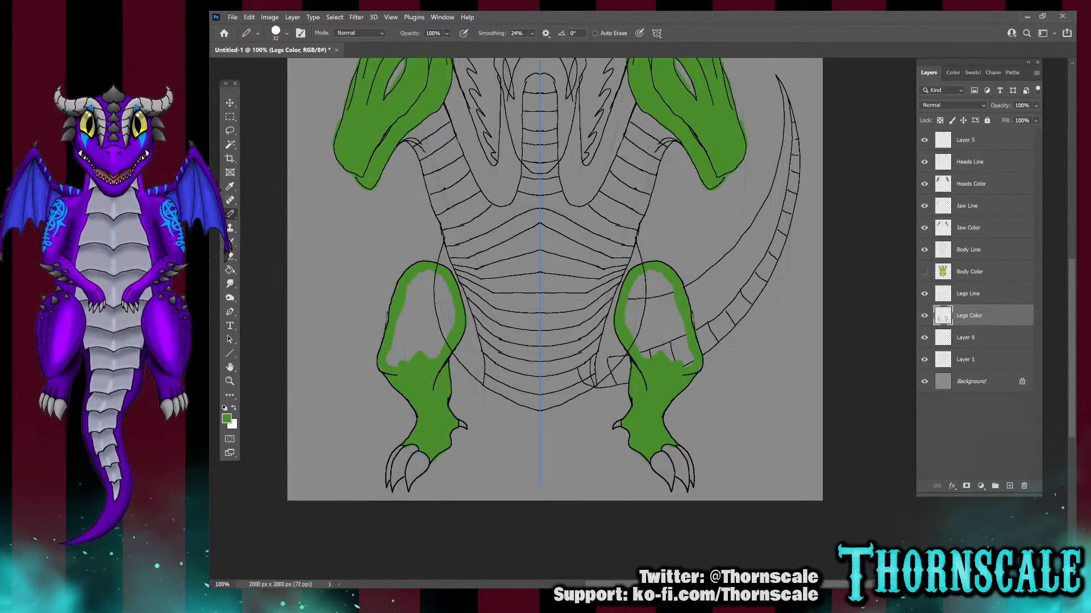
mouse_move(442, 353)
mouse_down()
mouse_move(449, 302)
mouse_move(433, 277)
mouse_move(410, 291)
mouse_move(404, 340)
mouse_up()
mouse_move(418, 292)
mouse_down()
mouse_move(399, 323)
mouse_move(407, 337)
mouse_move(397, 331)
mouse_move(396, 361)
mouse_move(419, 313)
mouse_move(430, 339)
mouse_move(439, 297)
mouse_move(440, 322)
mouse_move(417, 292)
mouse_move(433, 292)
mouse_move(425, 338)
mouse_up()
drag(439, 300, 439, 316)
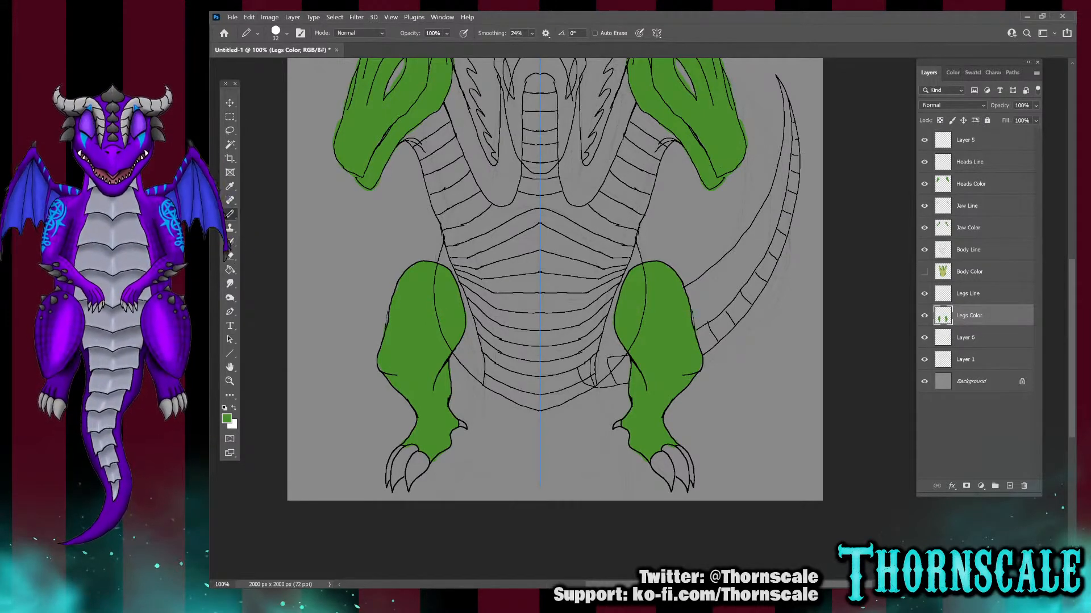
click(924, 272)
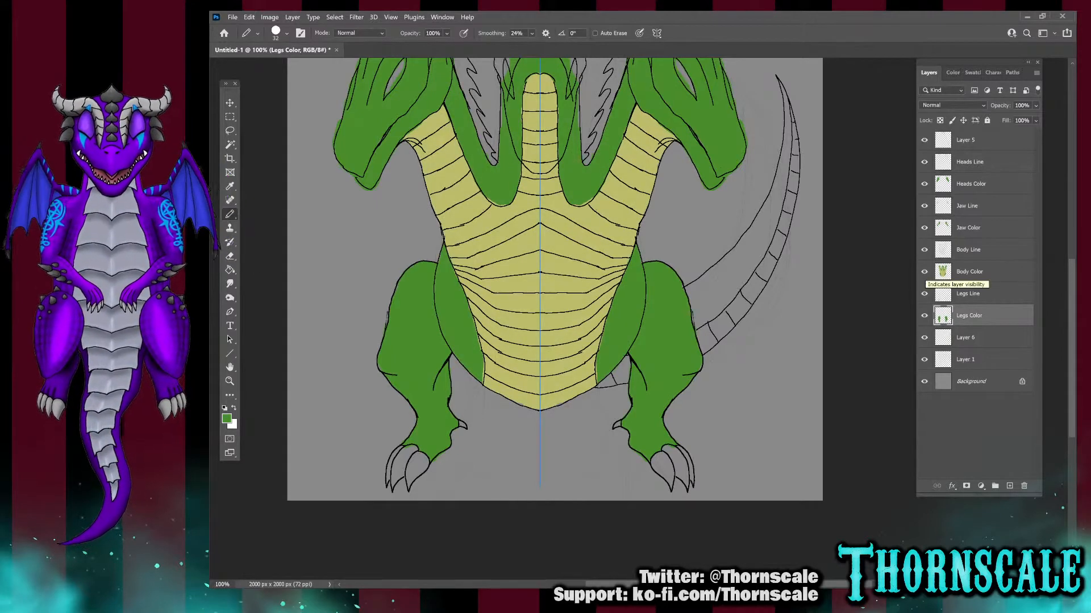
Hide the body and legs line and color layers and make Layer 6 with the tail lines active
click(925, 271)
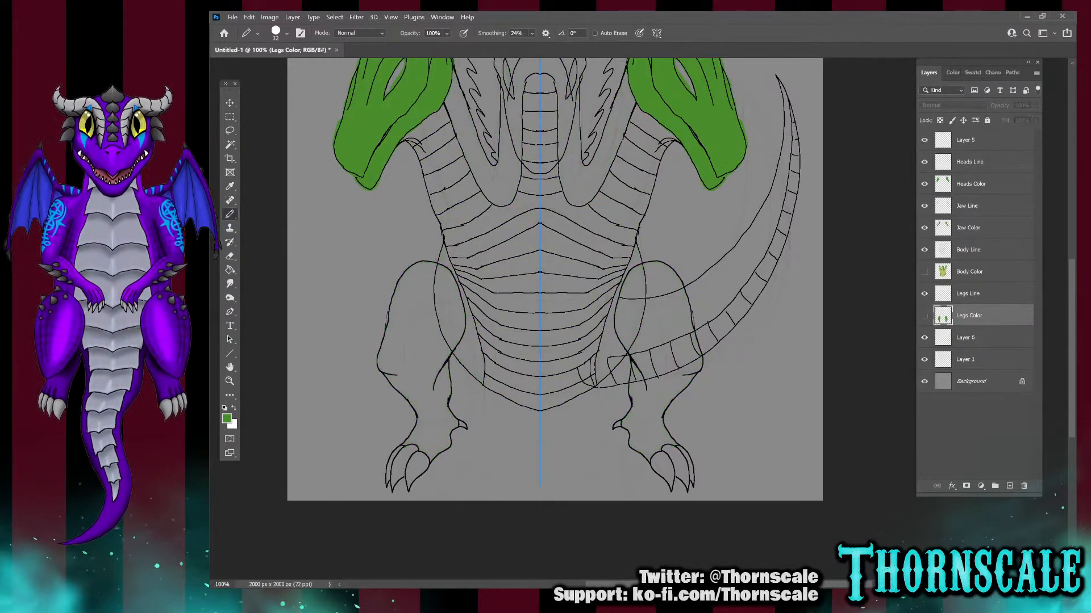
click(924, 337)
click(966, 338)
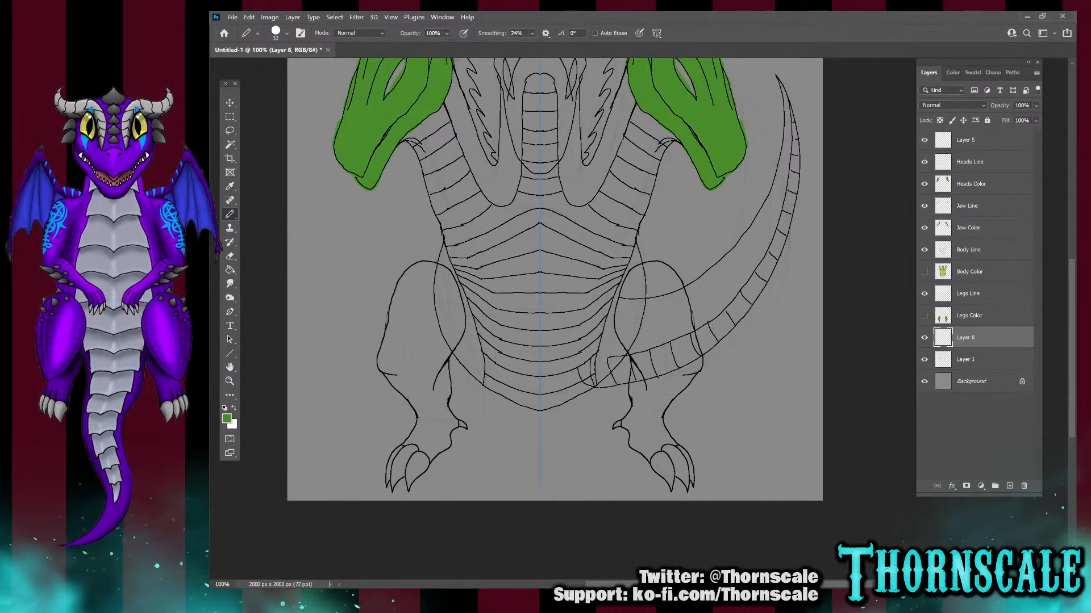
click(924, 250)
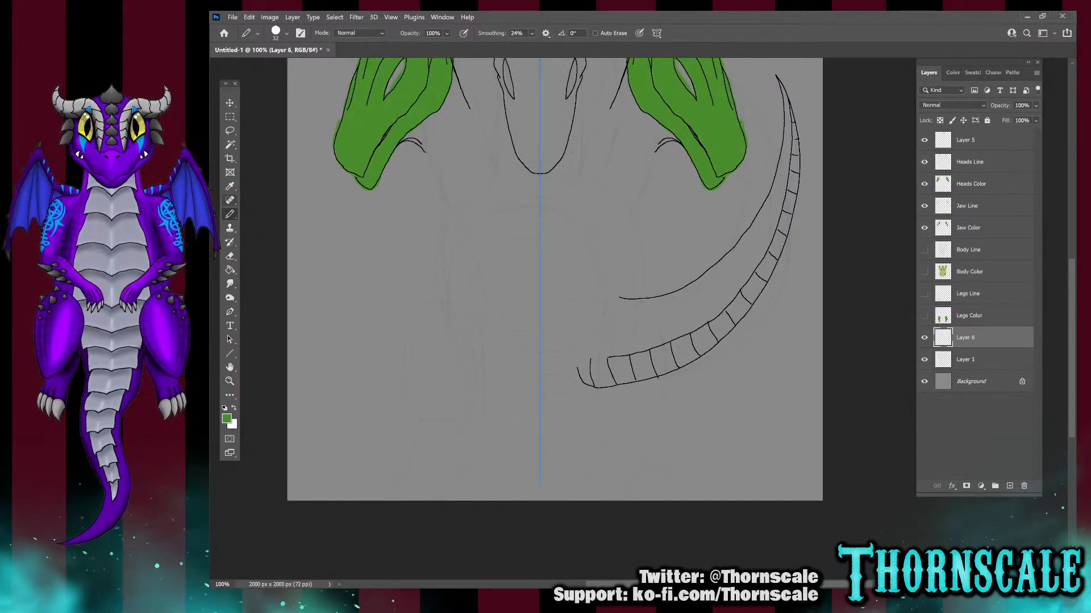
Draw the rounded base of the tail and its belly-scale edge on Layer 6 with the black 3 px Pencil
key(d)
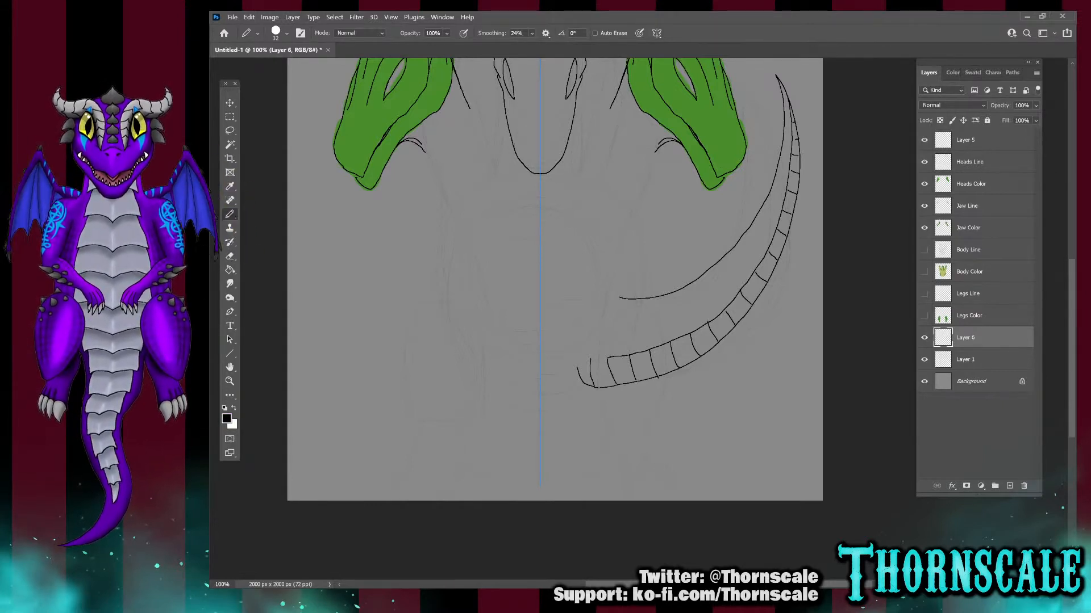
key([)
key([)
key([)
key([)
key([)
key([)
key([)
key([)
key([)
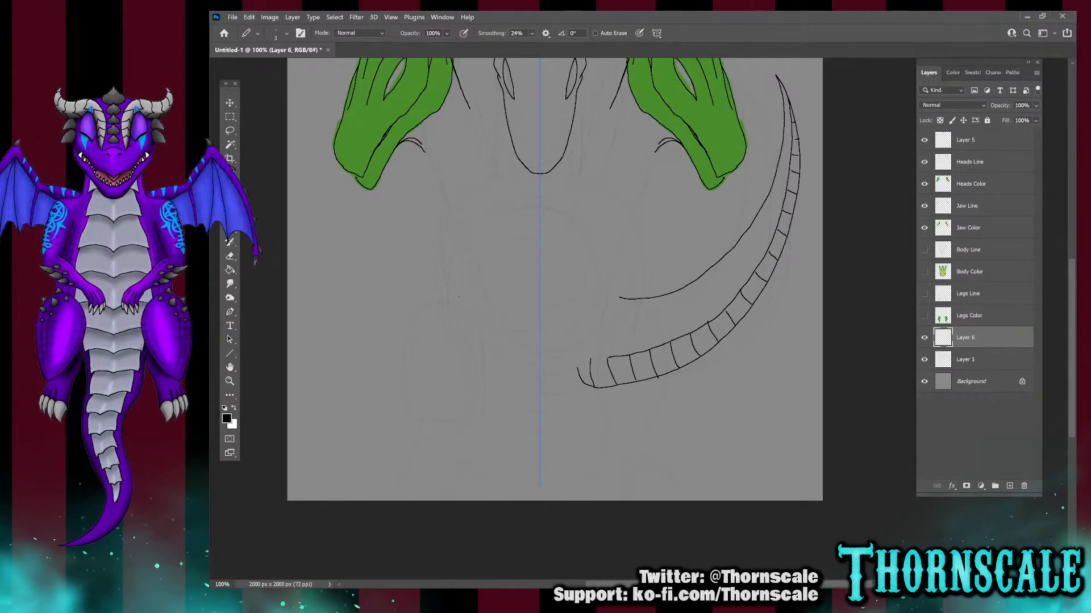
drag(570, 334, 571, 346)
drag(509, 341, 508, 358)
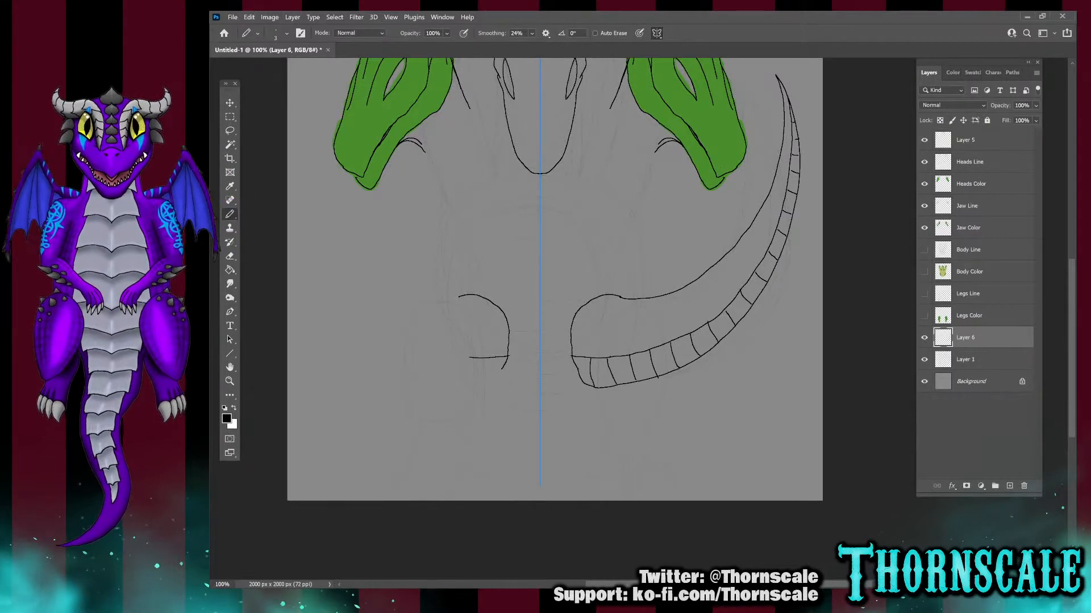
Erase the mirrored copy of the tail base with the 29 px Eraser while symmetry is off, and turn symmetry back on
click(656, 33)
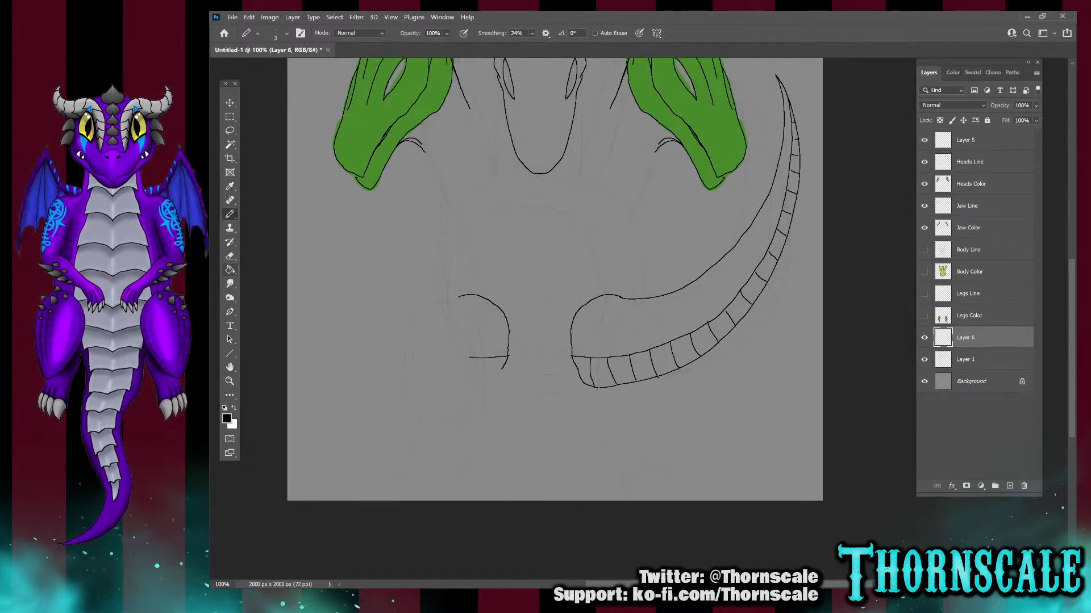
key(e)
mouse_move(459, 296)
mouse_down()
mouse_move(502, 311)
mouse_move(508, 345)
mouse_move(503, 359)
mouse_move(470, 358)
mouse_up()
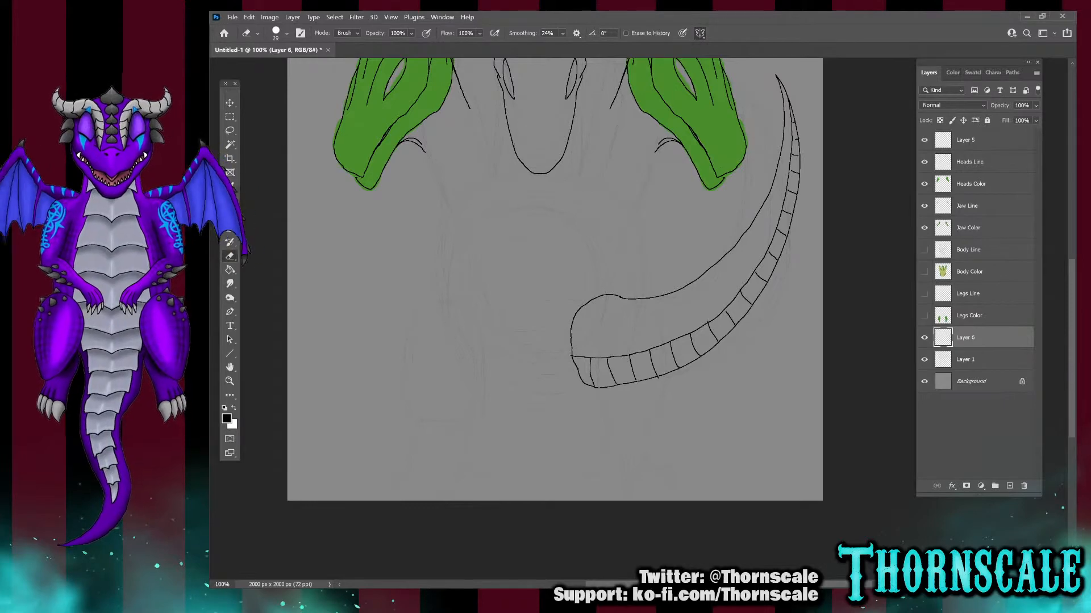
click(725, 47)
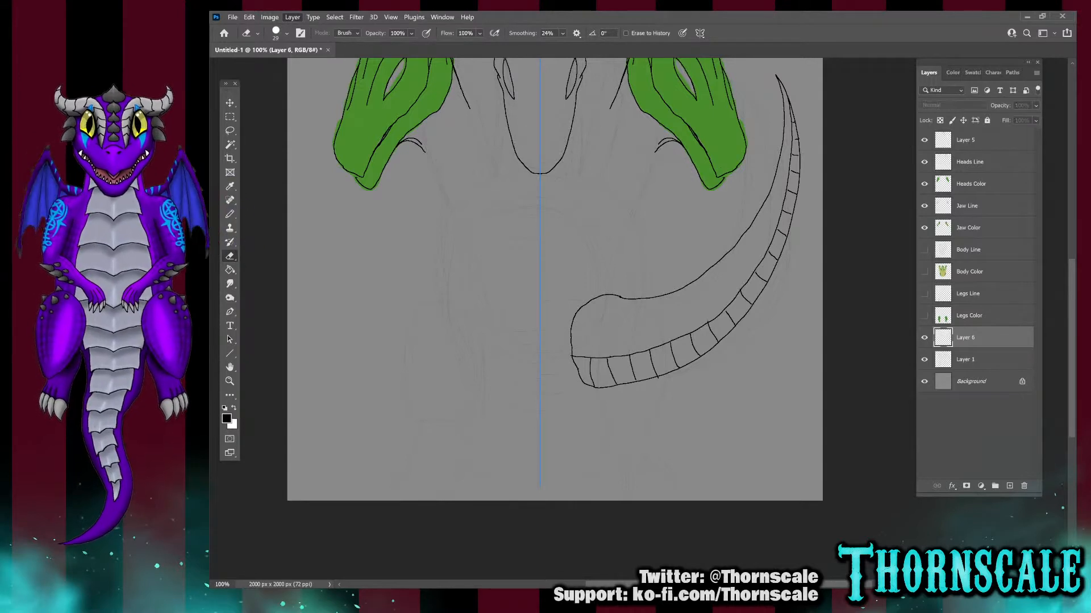
Duplicate Layer 6 with the tail outline and rename the copy "Tail Line"
key(ctrl+j)
double_click(971, 337)
double_click(971, 337)
text(Tail Line)
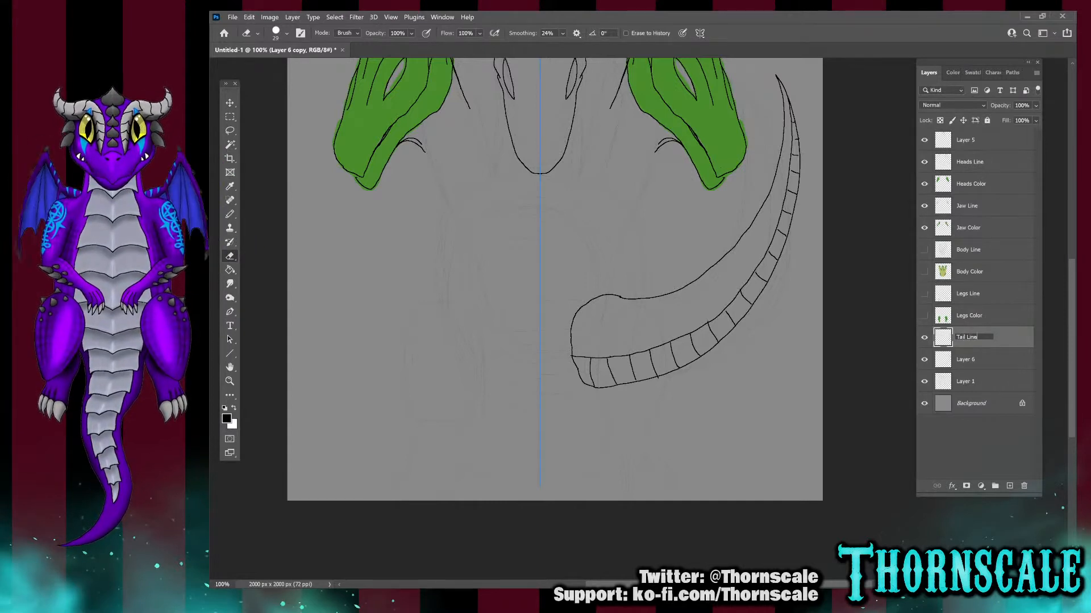
key(Return)
Rename Layer 6 below Tail Line as "Tail Color"
click(971, 360)
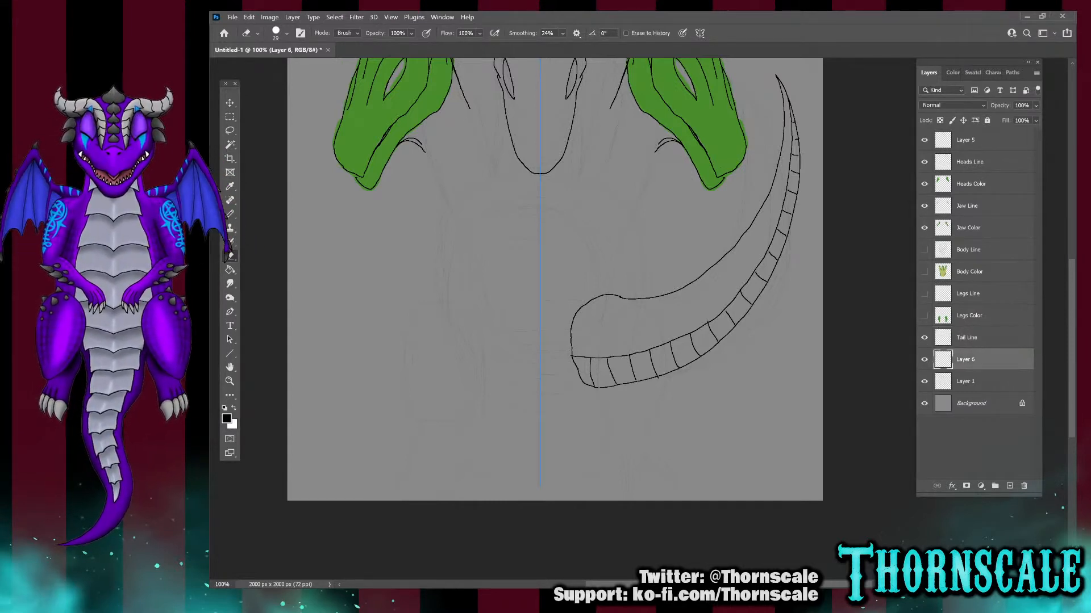
double_click(965, 359)
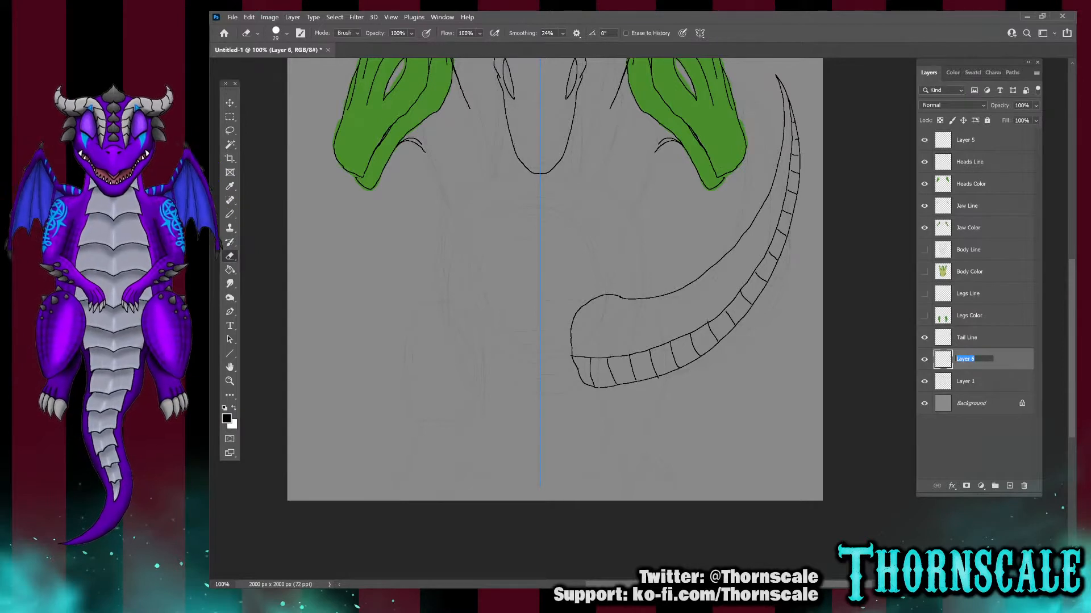
text(Tail Color)
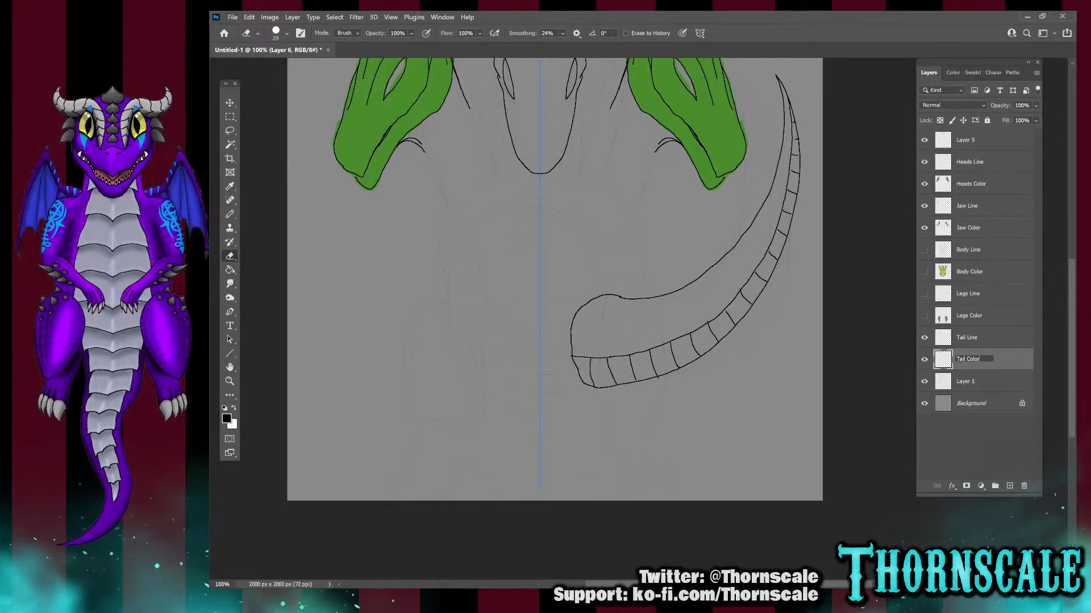
click(974, 449)
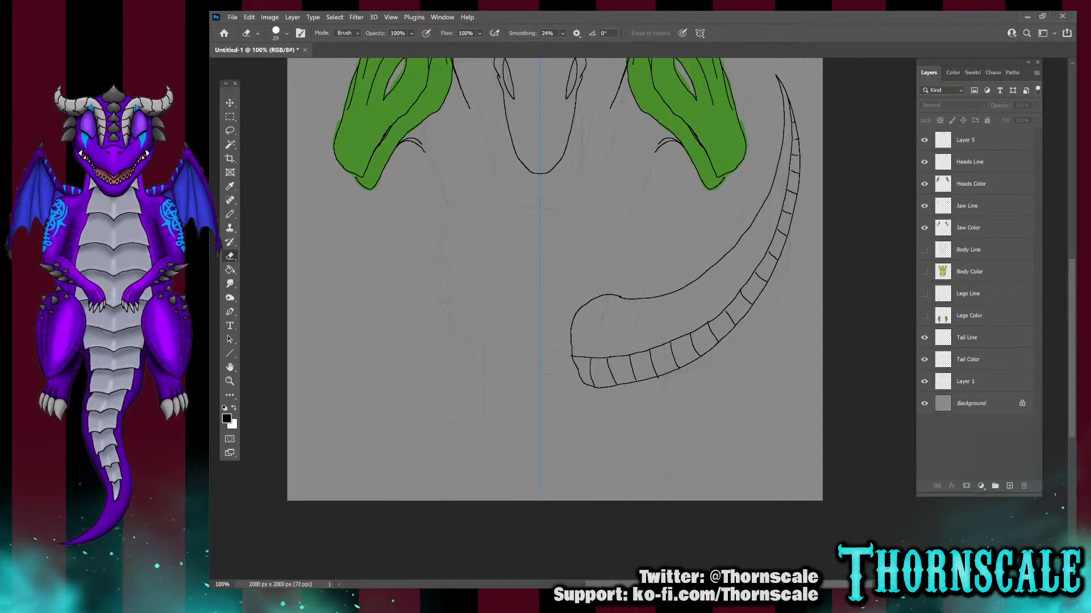
Paint the tail's upper section on the Tail Color layer with green sampled from the head, using a 45 px pencil
click(968, 359)
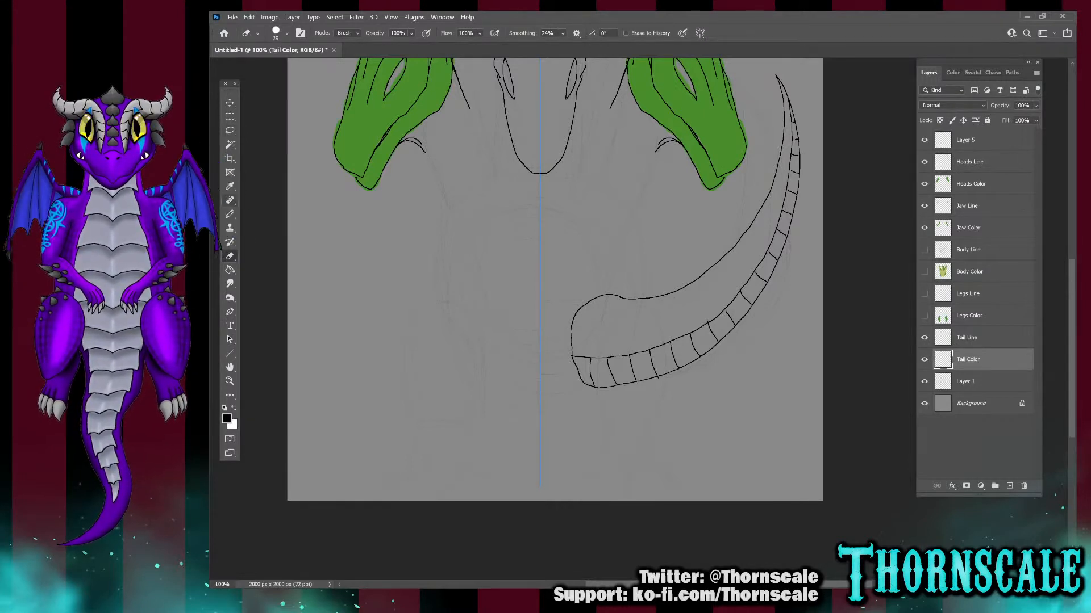
key(i)
click(356, 122)
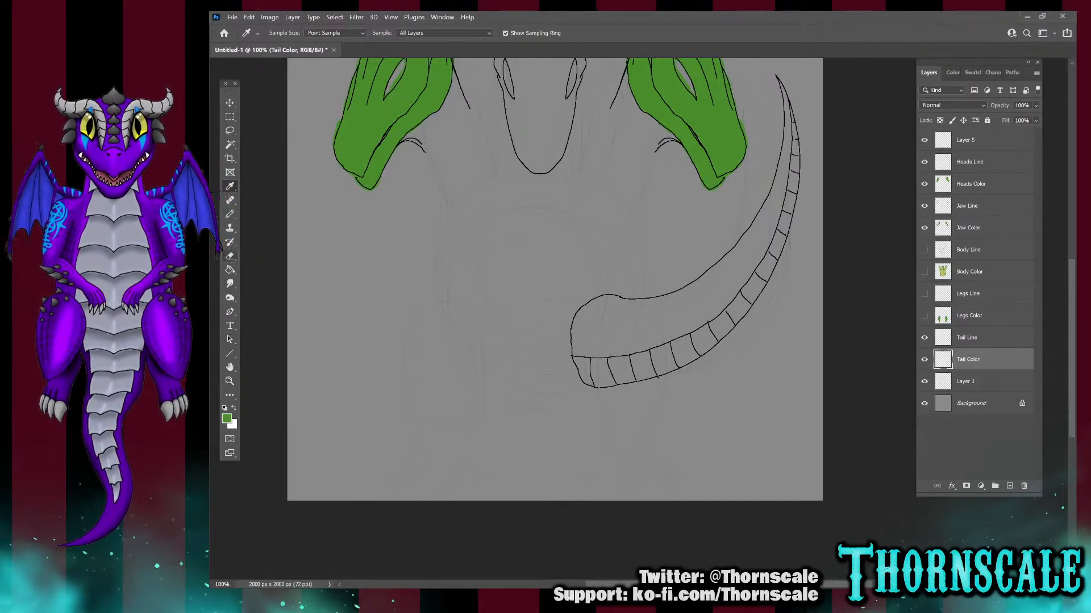
key(b)
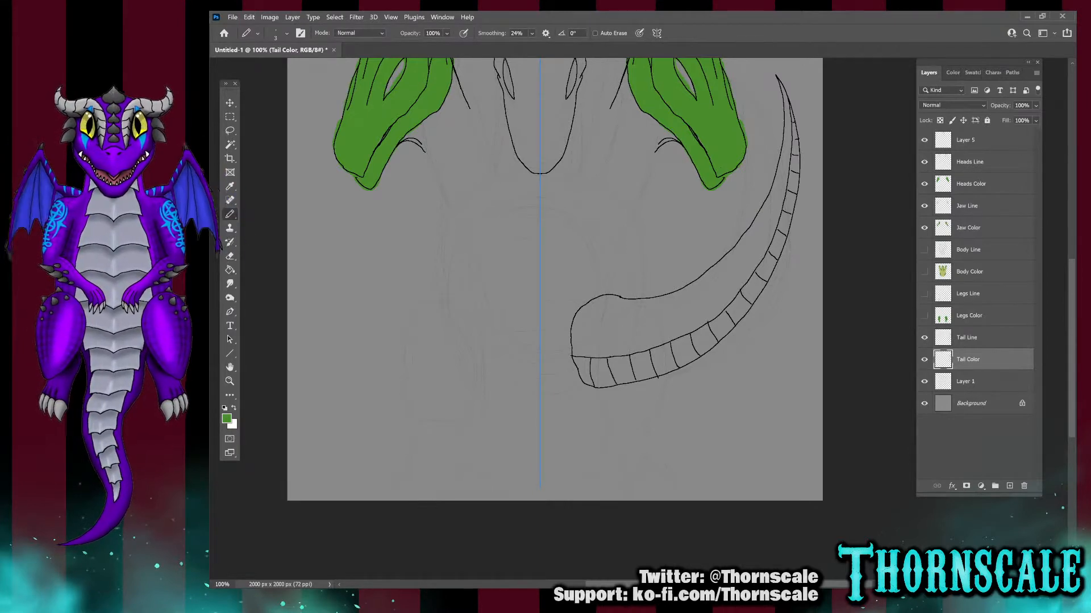
key(bracketright)
key(bracketright)
key(bracketright)
key(bracketright)
key(bracketright)
key(bracketright)
key(bracketright)
key(bracketright)
key(bracketright)
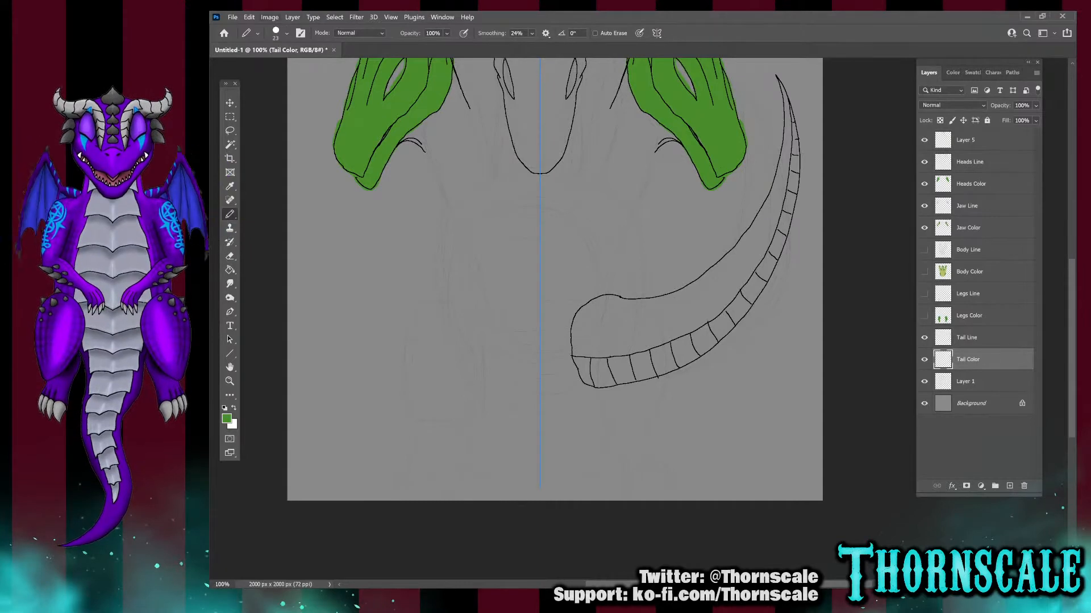
key(bracketright)
key(bracketright)
key(bracketright)
key(bracketright)
key(bracketright)
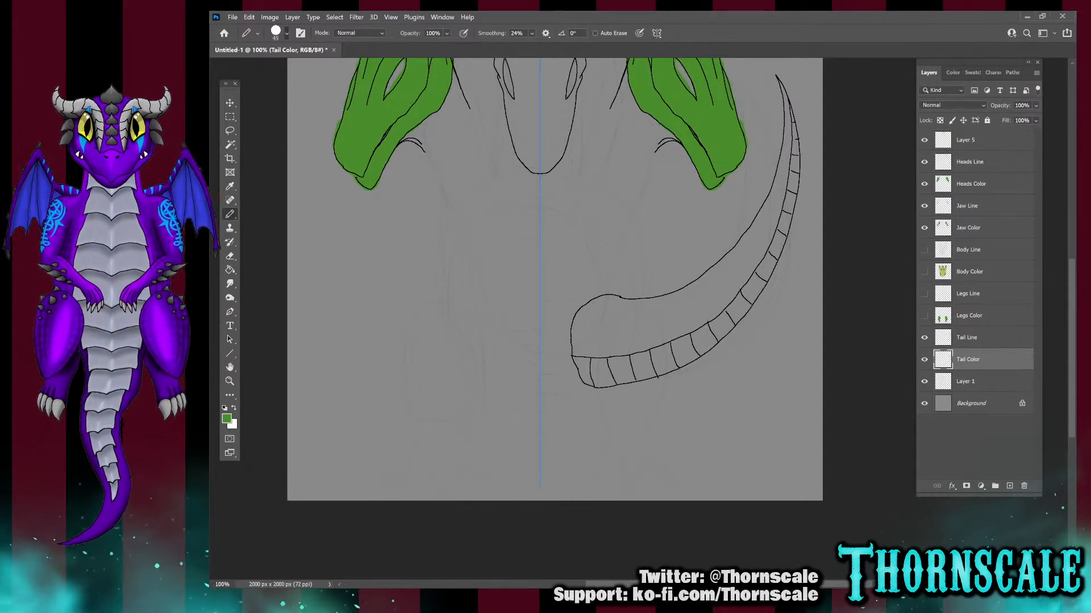
mouse_move(625, 335)
mouse_down()
mouse_move(658, 331)
mouse_move(614, 338)
mouse_move(683, 329)
mouse_move(733, 294)
mouse_move(770, 232)
mouse_move(778, 80)
mouse_up()
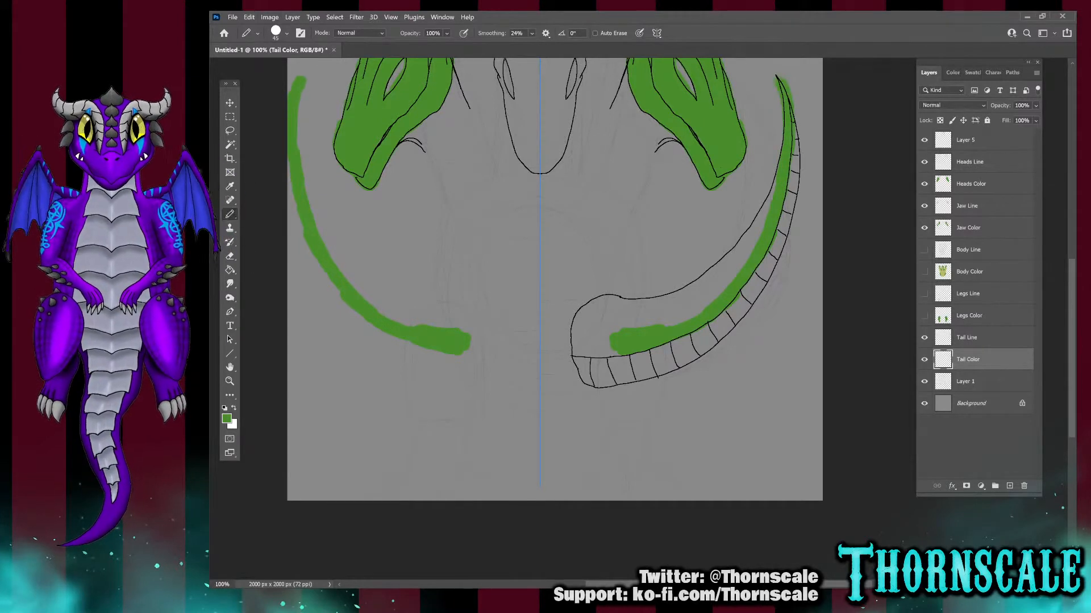
mouse_move(774, 187)
mouse_down()
mouse_move(733, 262)
mouse_move(682, 296)
mouse_move(593, 298)
mouse_move(574, 329)
mouse_move(578, 353)
mouse_move(616, 353)
mouse_move(582, 343)
mouse_move(616, 329)
mouse_move(585, 325)
mouse_move(682, 315)
mouse_move(710, 298)
mouse_move(755, 238)
mouse_move(731, 280)
mouse_up()
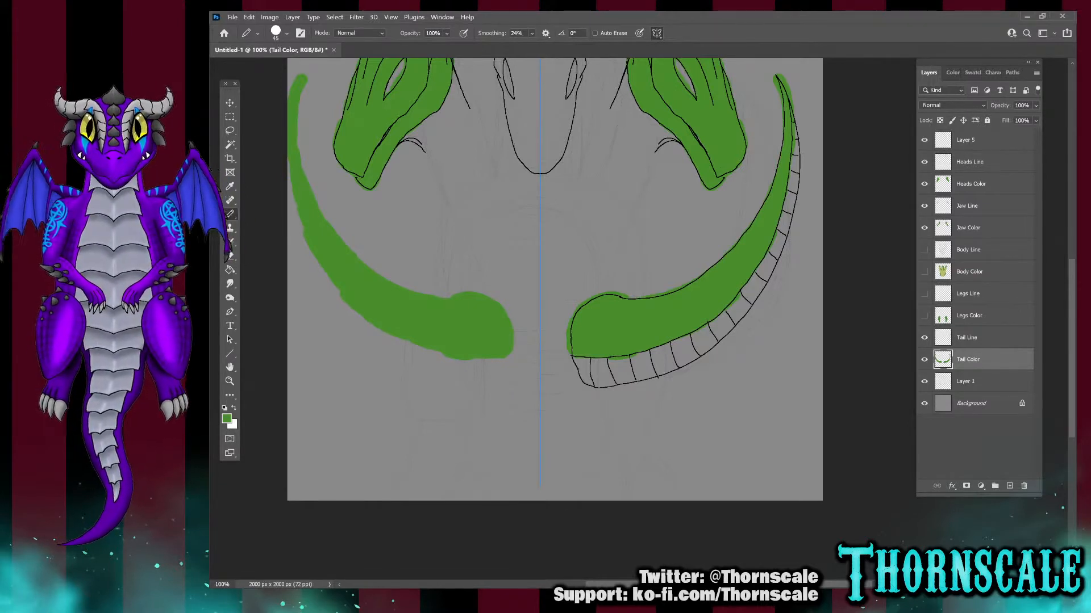
Turn off paint symmetry and erase the mirrored green shape opposite the outlined tail with a 47 px eraser
click(669, 46)
scroll(554, 284, up, 3)
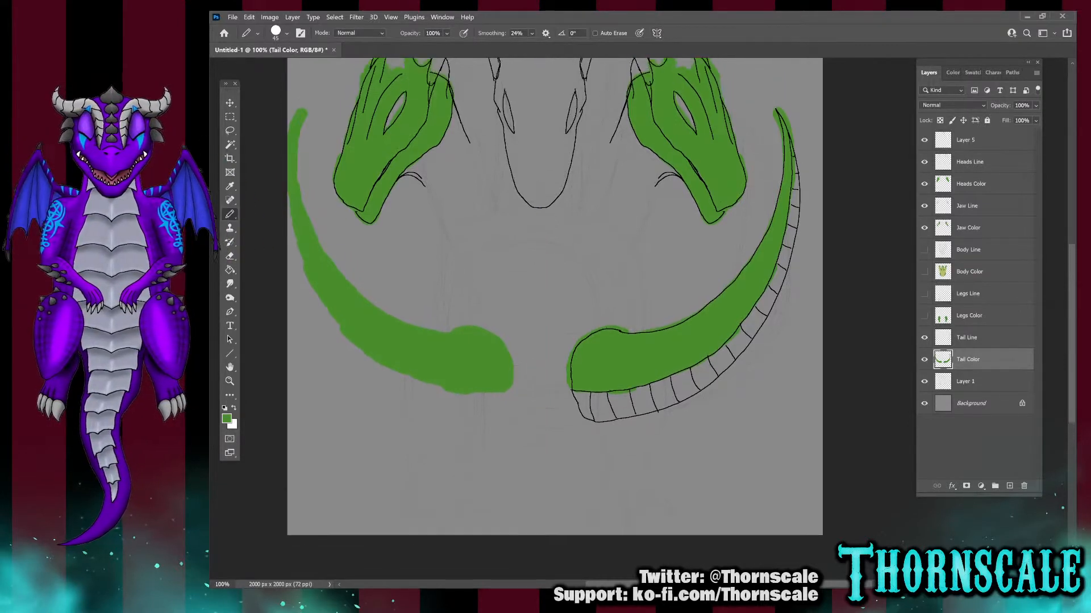
scroll(554, 284, left, 3)
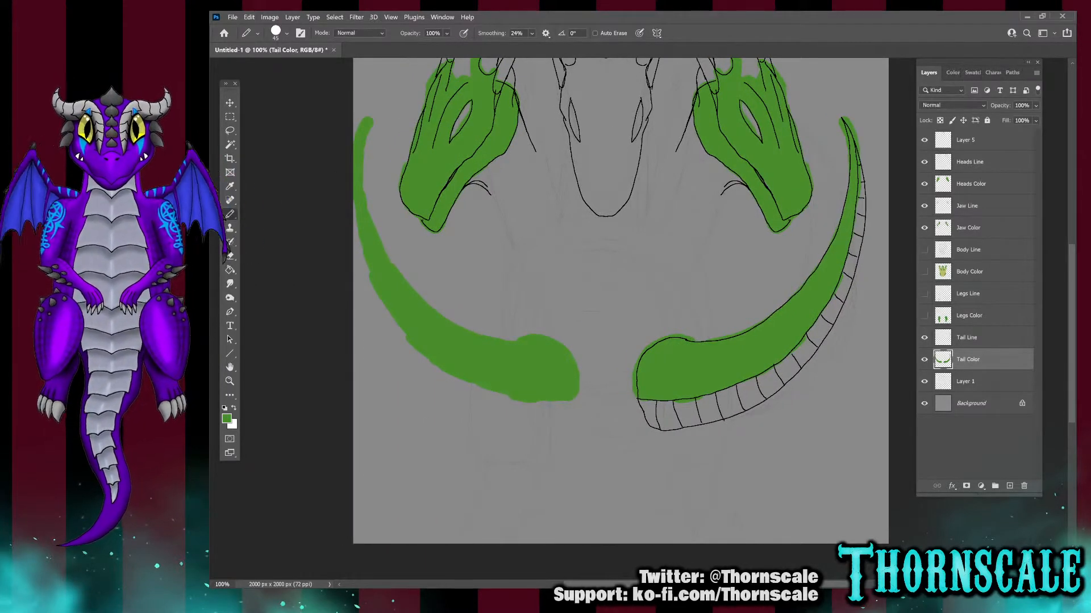
click(230, 256)
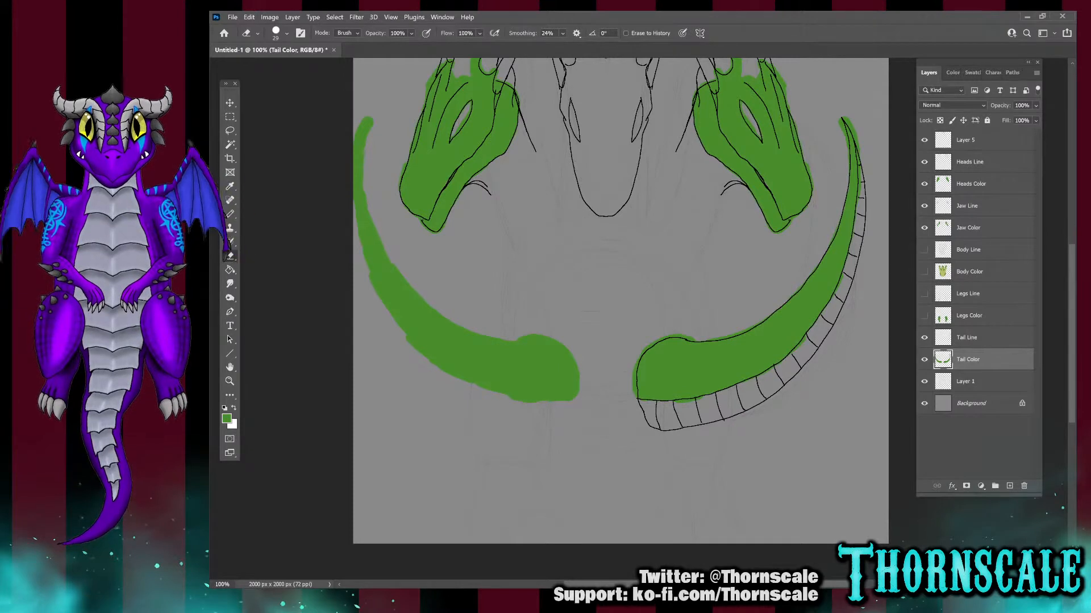
key(bracketright)
key(bracketright)
key(bracketright)
key(bracketright)
key(bracketright)
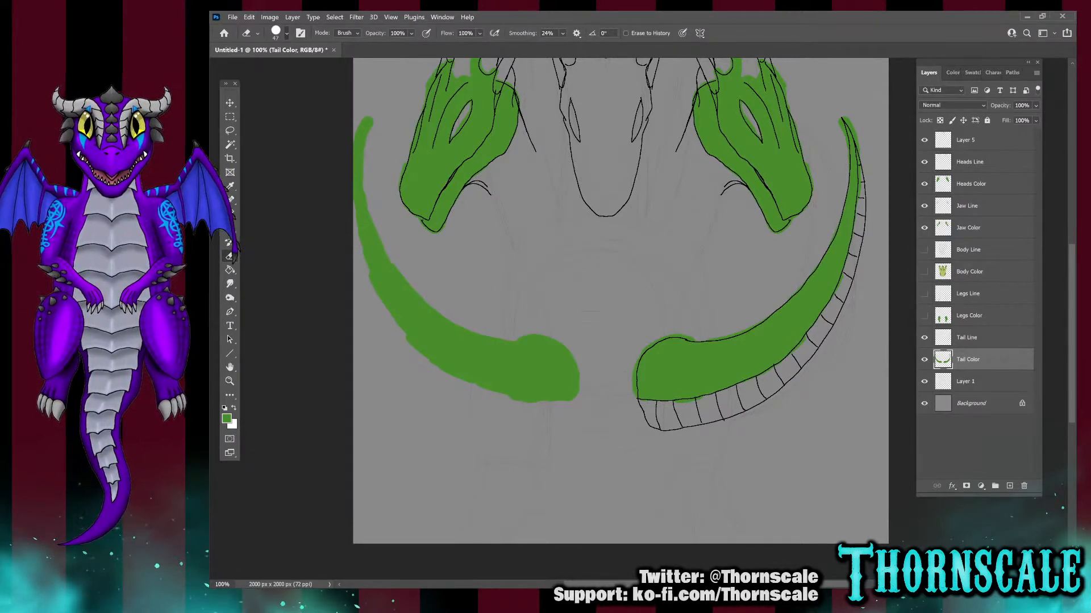
mouse_move(528, 361)
mouse_down()
mouse_move(554, 350)
mouse_move(481, 346)
mouse_move(535, 363)
mouse_move(512, 387)
mouse_move(487, 385)
mouse_move(513, 378)
mouse_move(519, 396)
mouse_move(538, 365)
mouse_move(546, 376)
mouse_move(568, 355)
mouse_up()
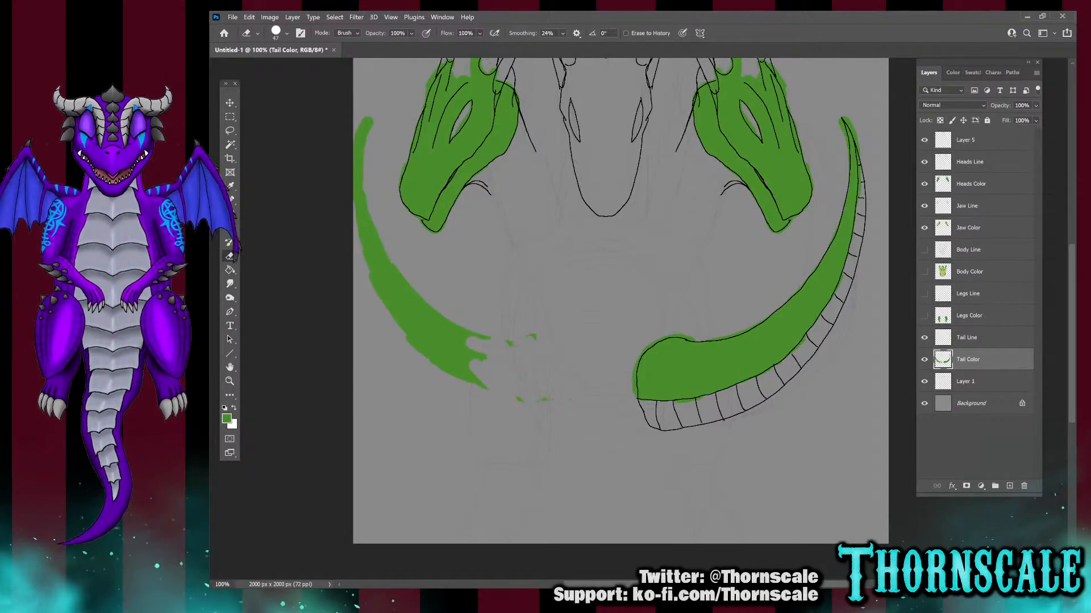
mouse_move(488, 370)
mouse_down()
mouse_move(483, 338)
mouse_move(478, 381)
mouse_move(461, 341)
mouse_move(452, 364)
mouse_move(437, 333)
mouse_move(387, 287)
mouse_move(357, 179)
mouse_move(368, 117)
mouse_up()
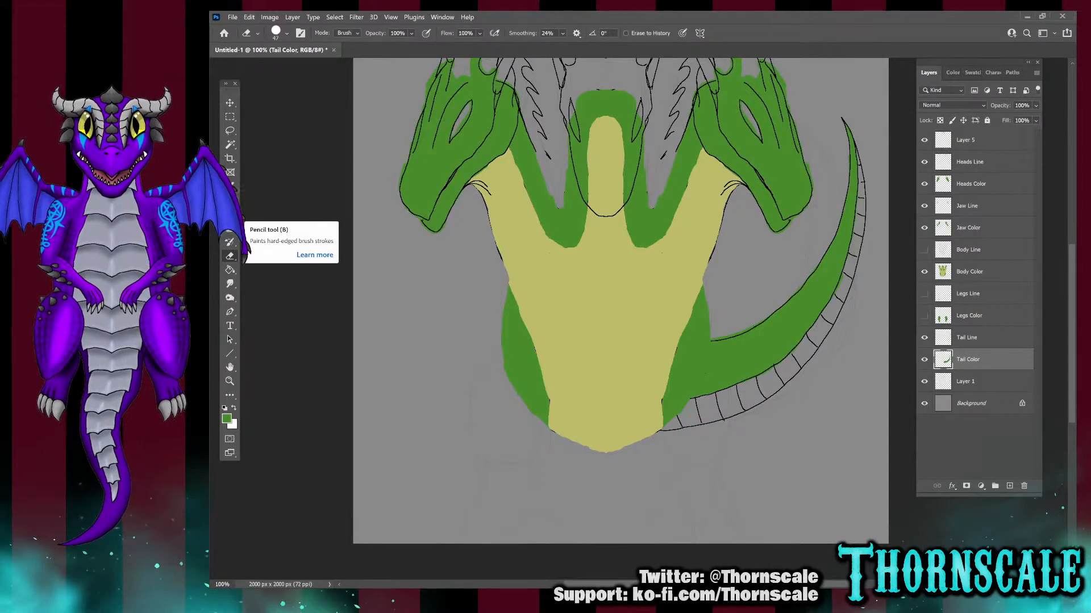
Paint the tail's segmented underside on the Tail Color layer with pale yellow sampled from the belly, from base to tip
click(229, 215)
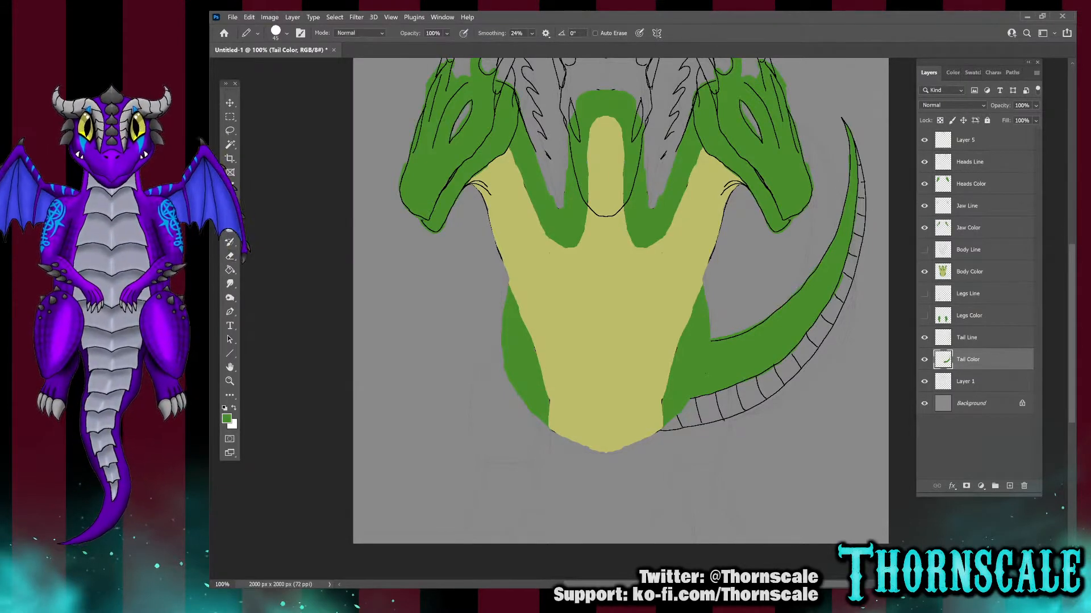
key(i)
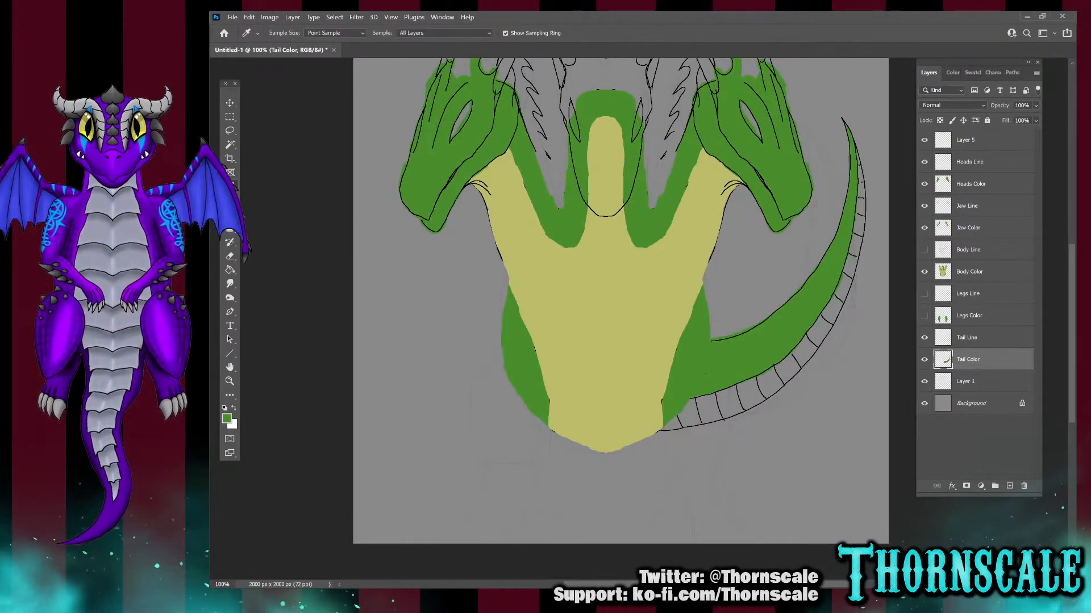
key(x)
click(625, 352)
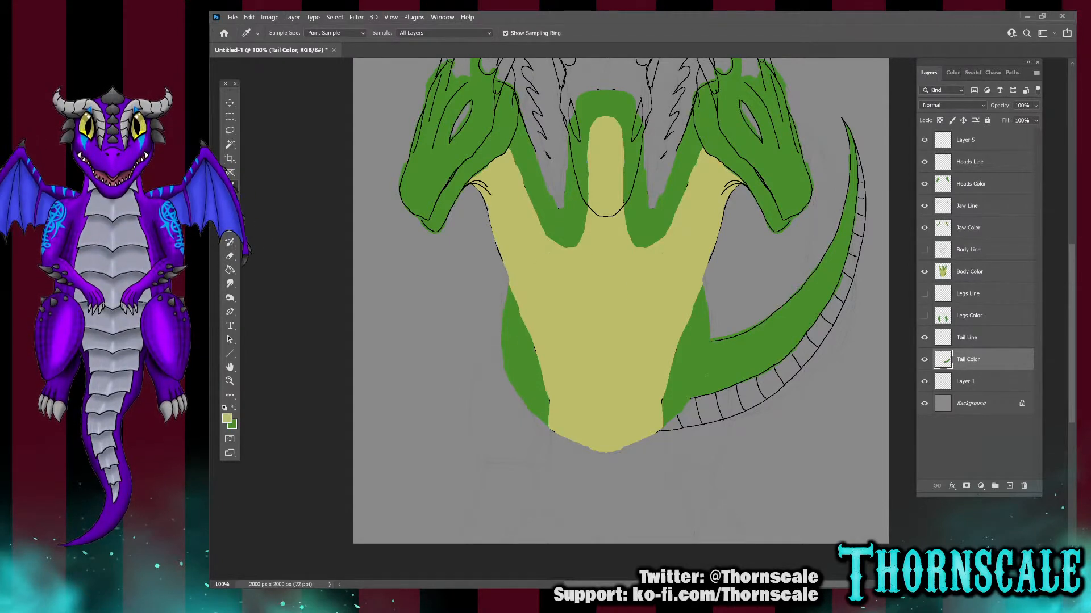
key(b)
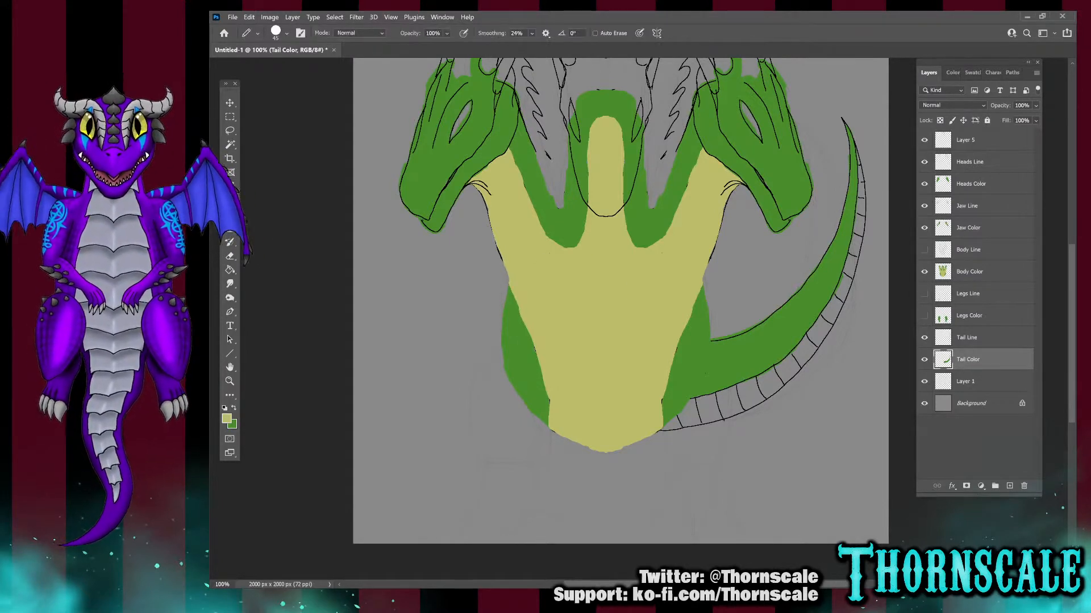
click(969, 271)
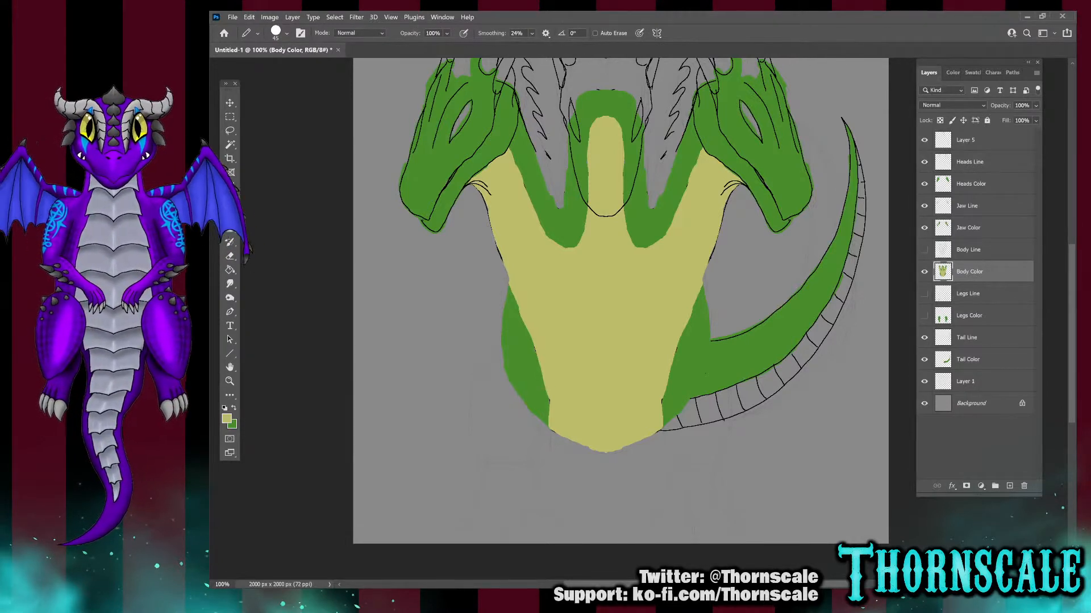
click(968, 359)
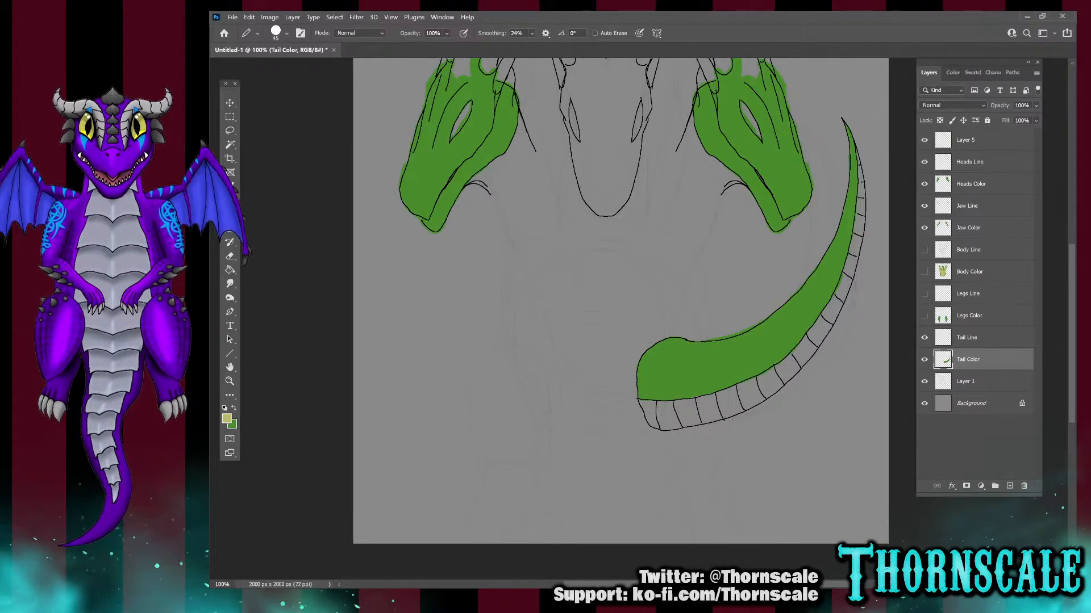
mouse_move(681, 414)
mouse_down()
mouse_move(696, 416)
mouse_move(657, 423)
mouse_move(643, 402)
mouse_move(717, 400)
mouse_move(800, 359)
mouse_move(713, 420)
mouse_move(679, 428)
mouse_move(662, 415)
mouse_move(749, 393)
mouse_up()
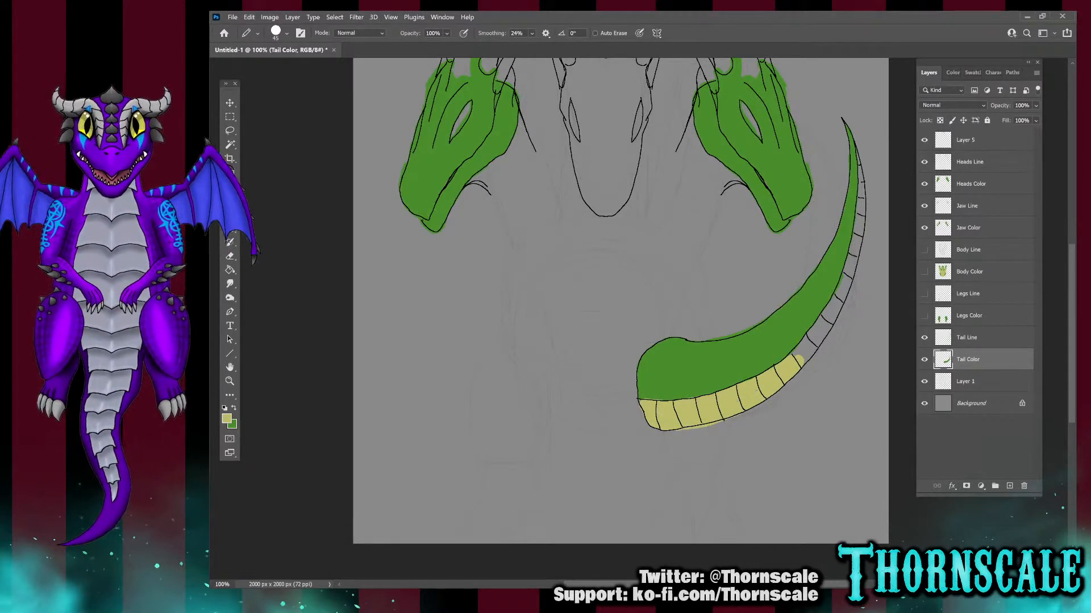
drag(798, 361, 852, 279)
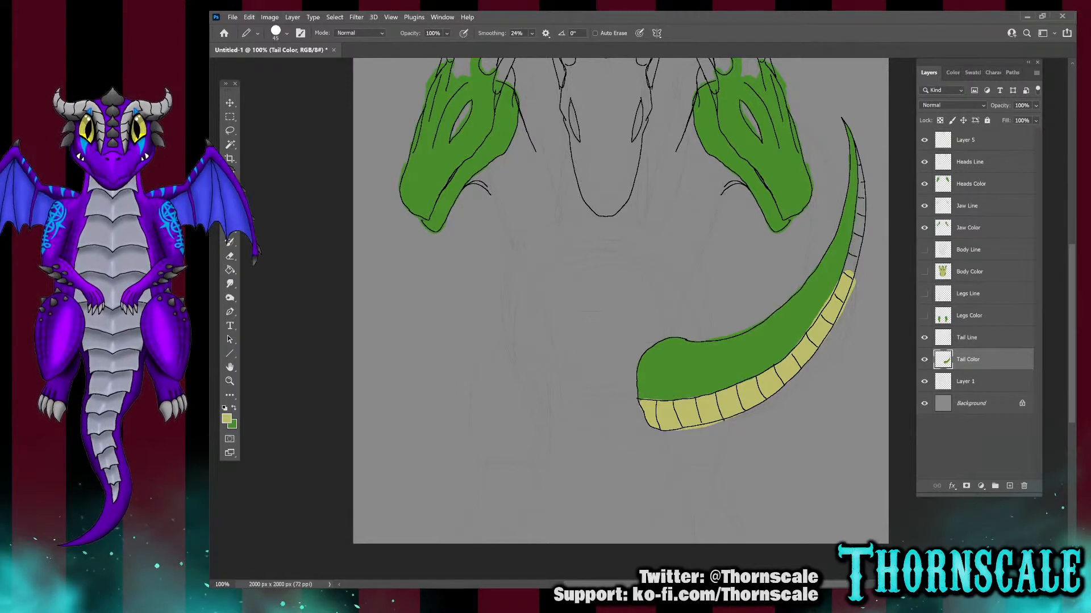
mouse_move(849, 276)
mouse_down()
mouse_move(862, 233)
mouse_move(847, 267)
mouse_move(864, 205)
mouse_move(858, 136)
mouse_up()
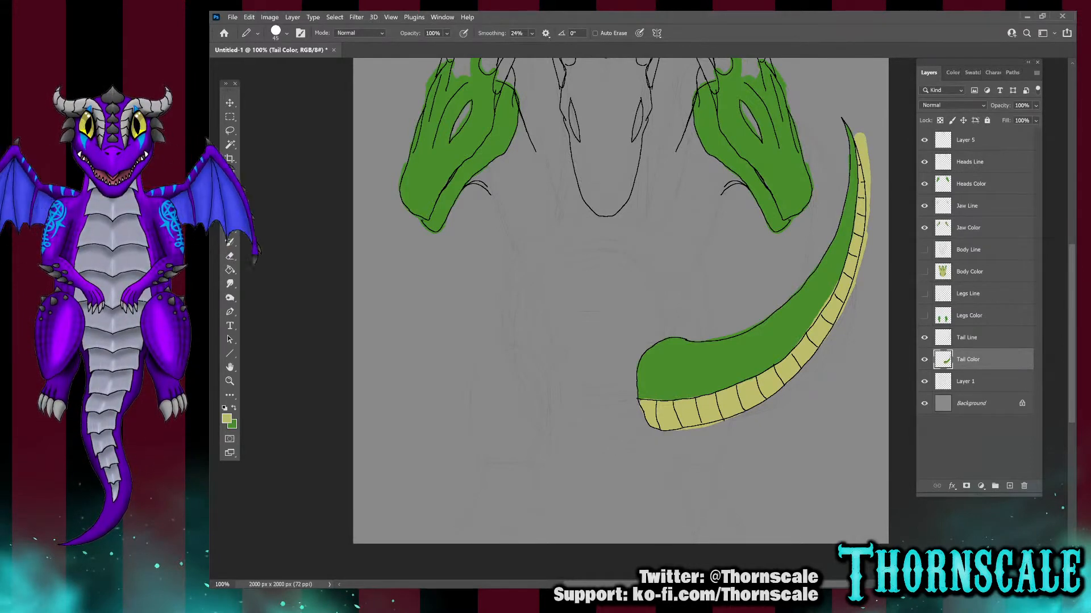
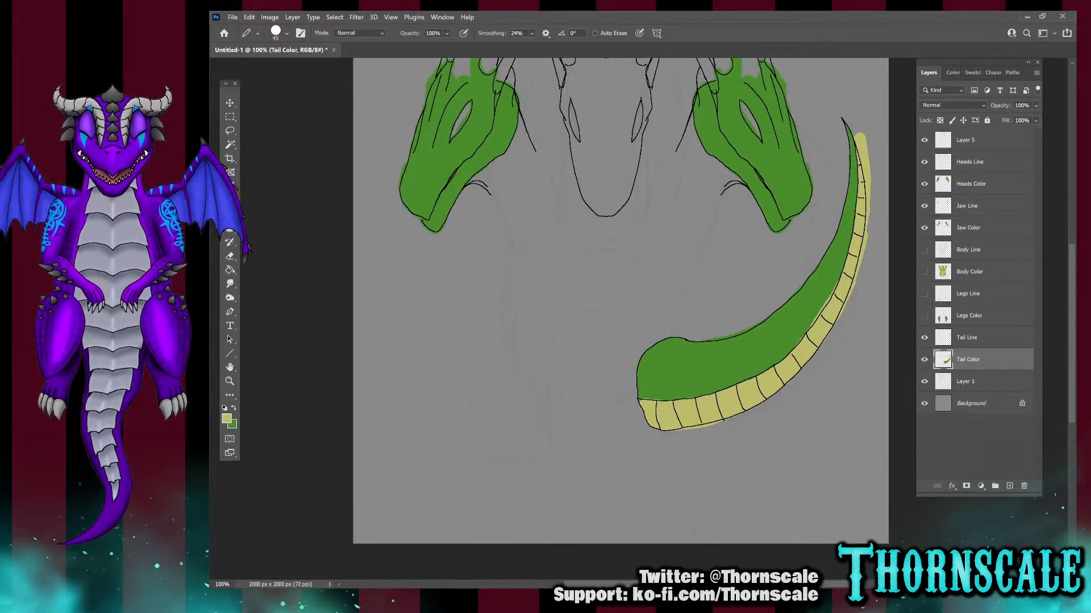
View the drawing through the blue channel only and inspect the heads and tail
key(ctrl+5)
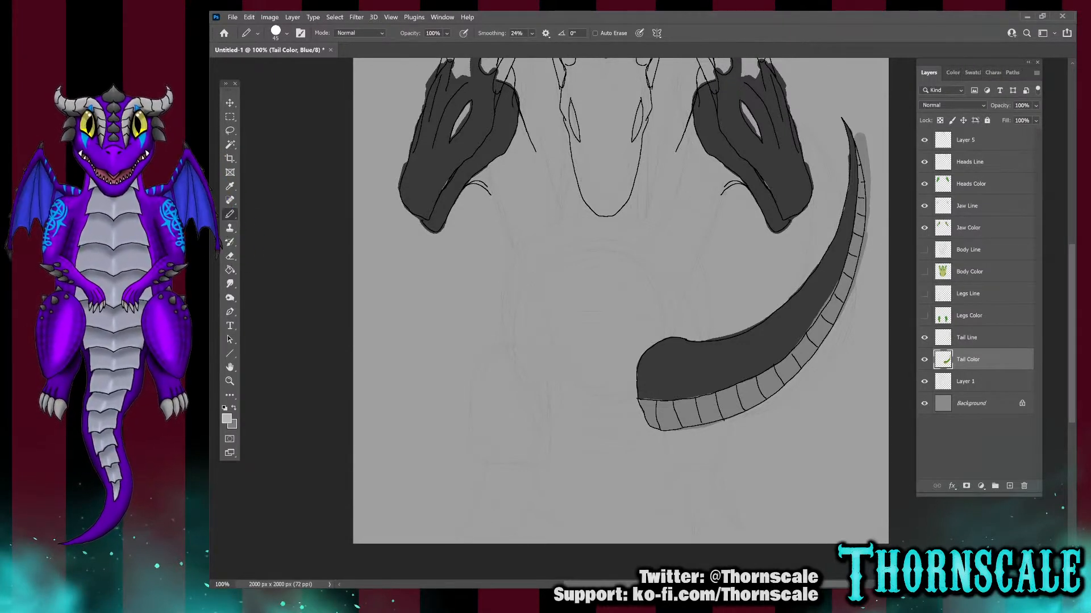
scroll(621, 318, up, 10)
scroll(620, 318, down, 8)
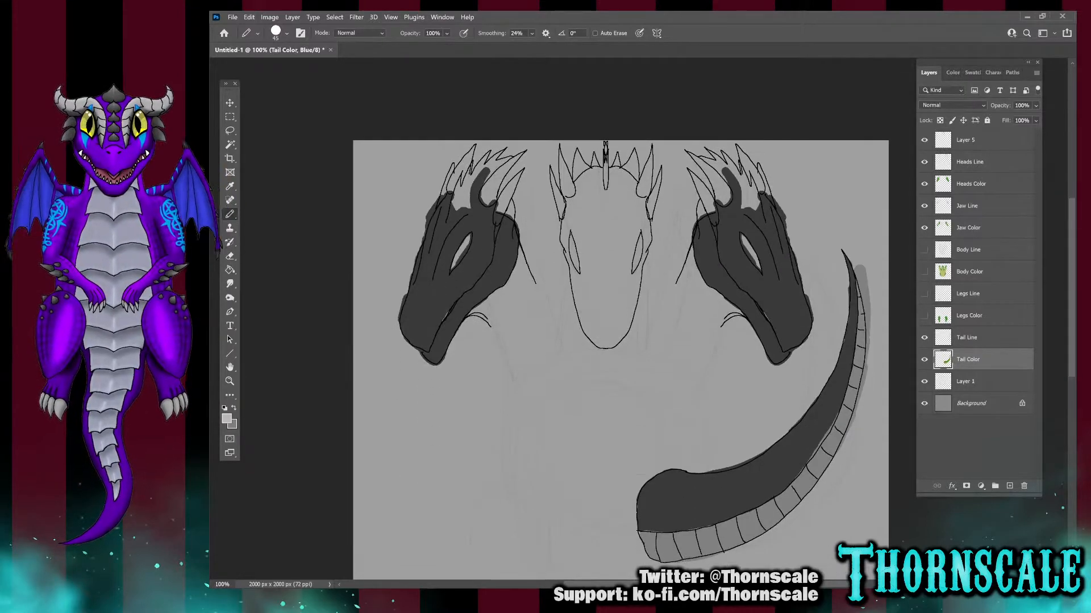
scroll(620, 318, up, 1)
scroll(620, 318, down, 2)
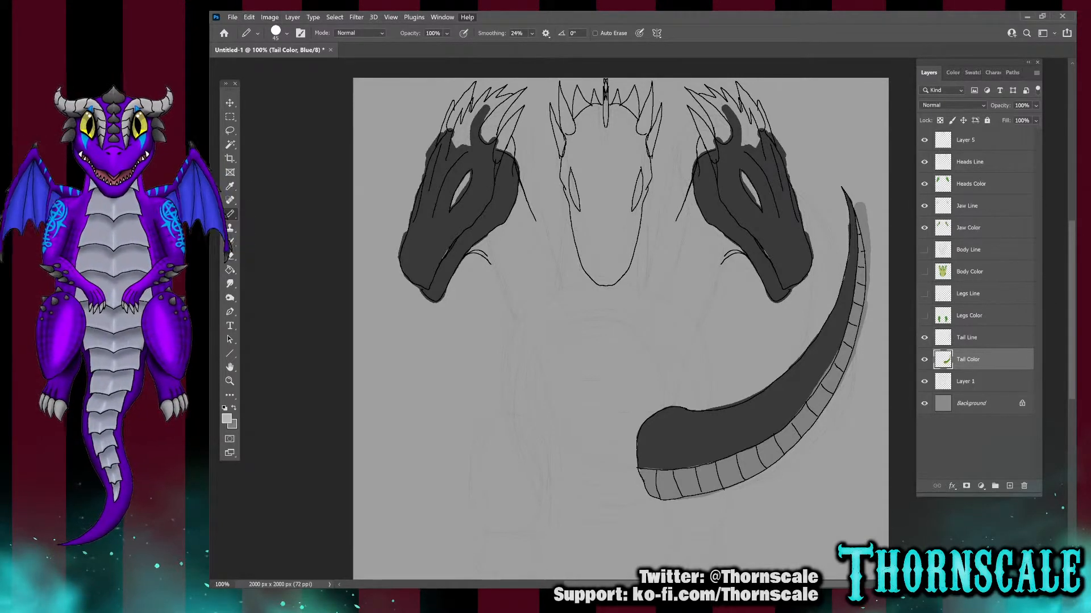
Hide the Tail Color layer, load the image's luminosity as a selection, and activate the Move tool
click(924, 271)
click(924, 272)
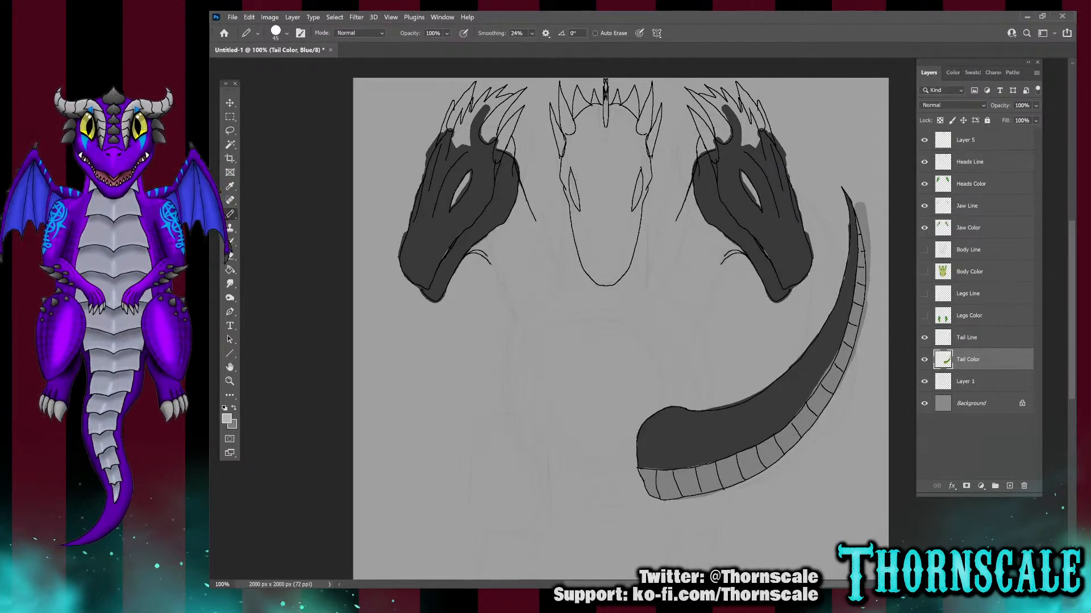
click(924, 359)
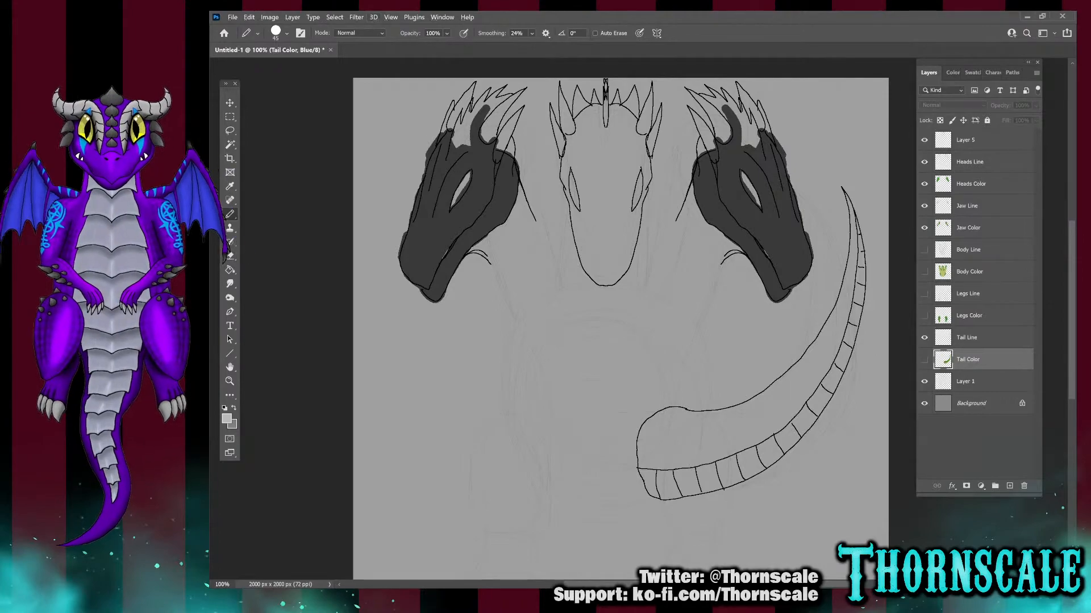
key(ctrl+alt+2)
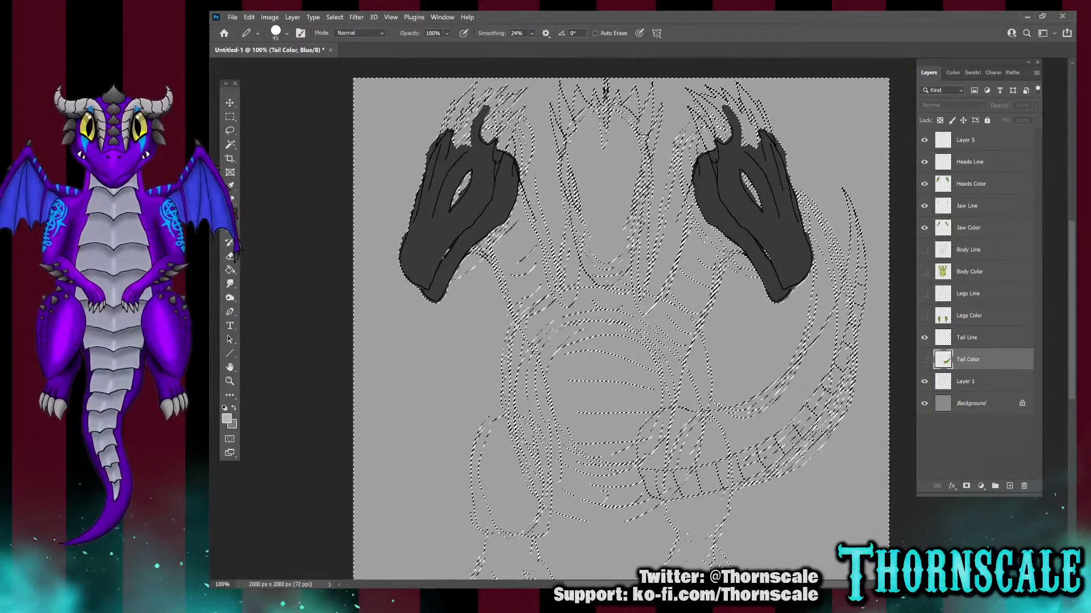
key(v)
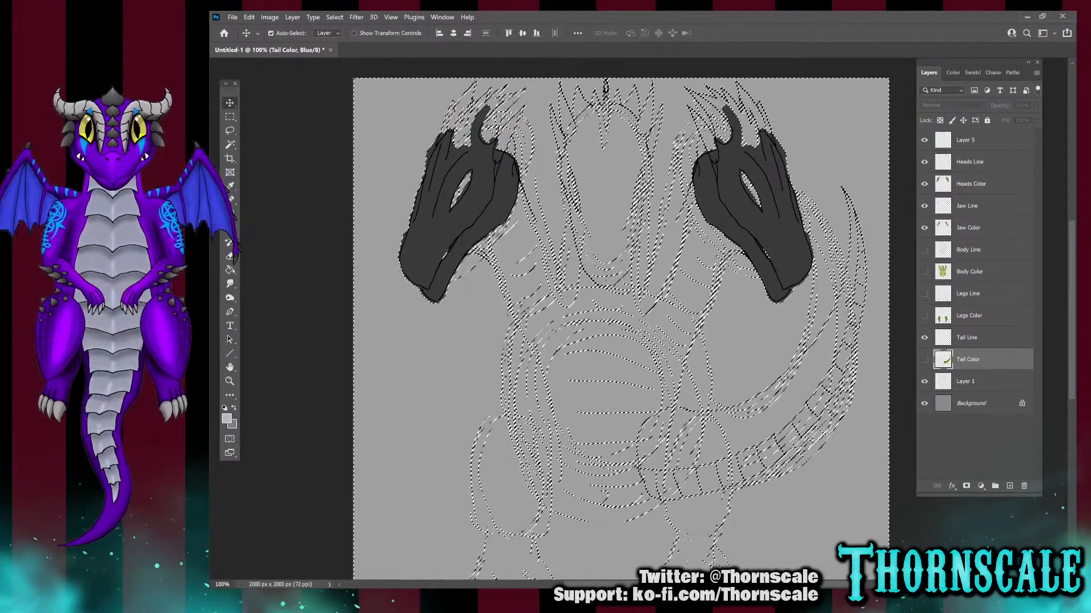
key(m)
key(ctrl+d)
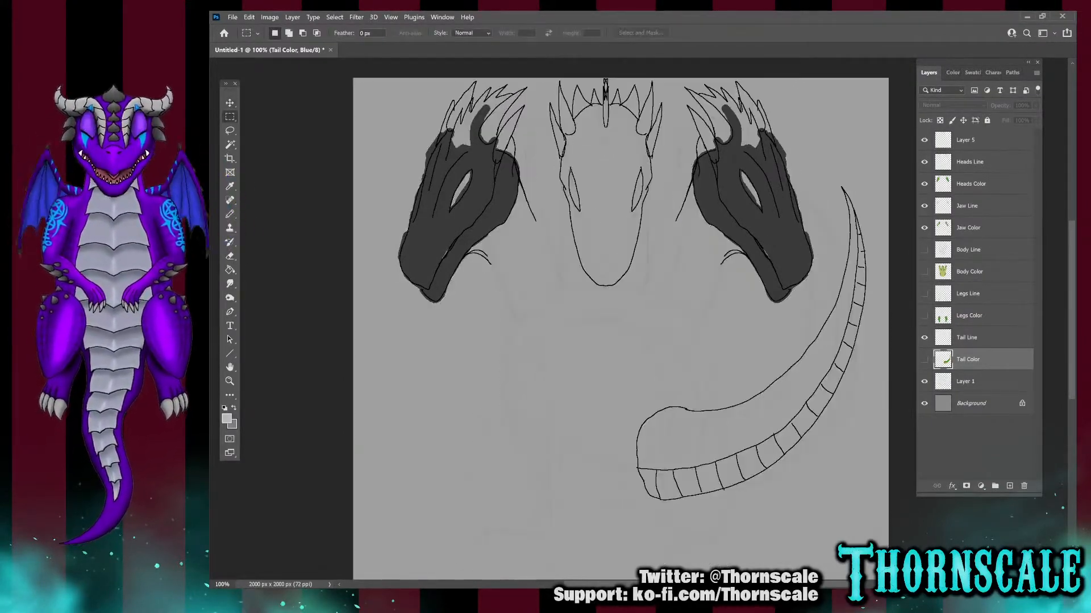
key(ctrl+z)
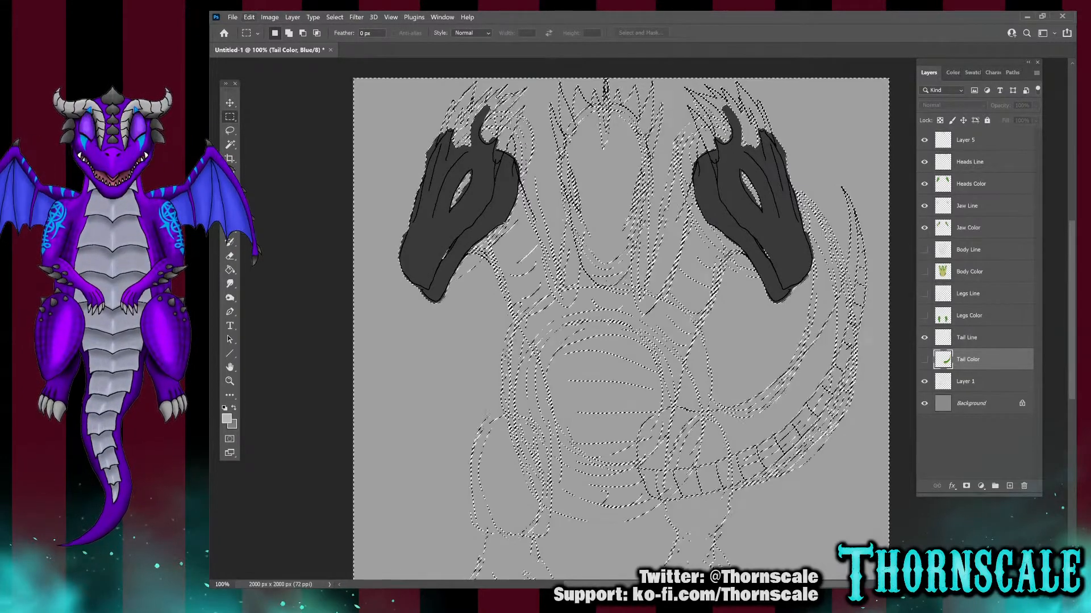
key(ctrl+d)
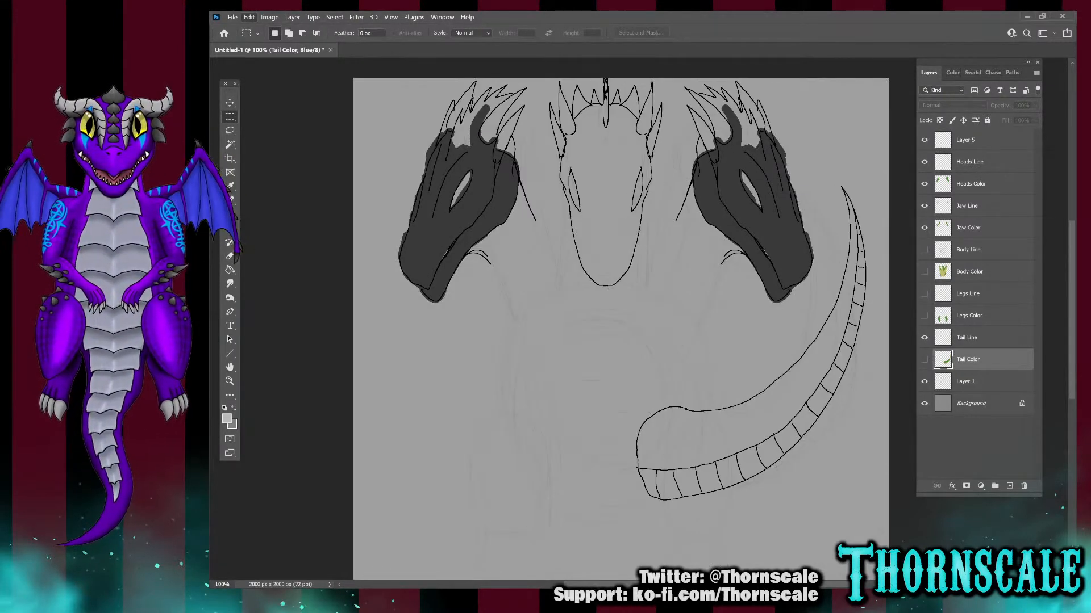
Undo the luminosity selection, the hiding of the color layers and the single-channel view to return to full RGB color
key(ctrl+z)
key(ctrl+z)
key(ctrl+z)
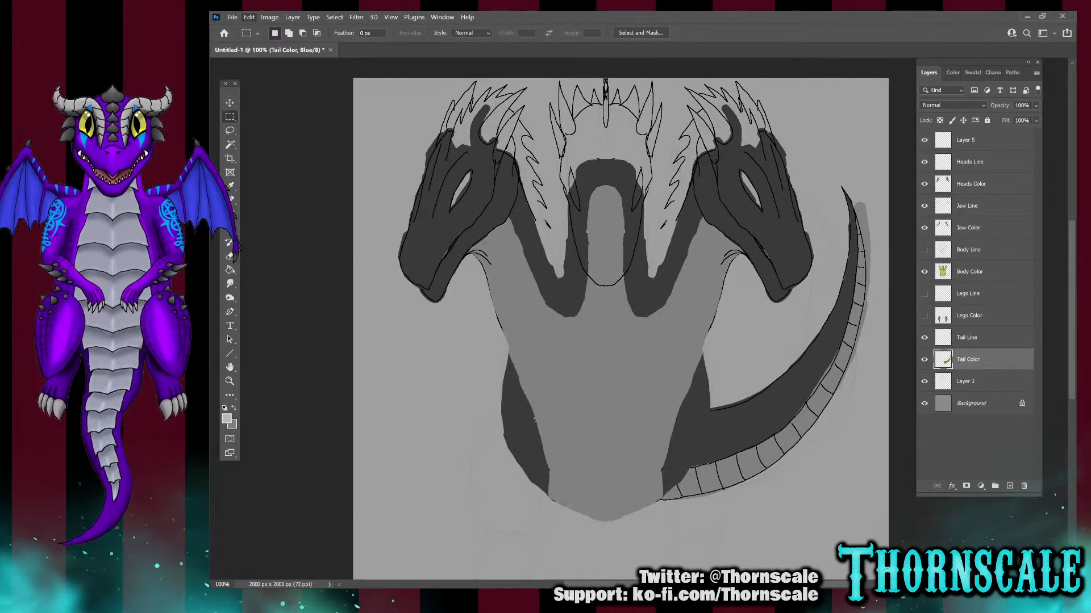
key(ctrl+z)
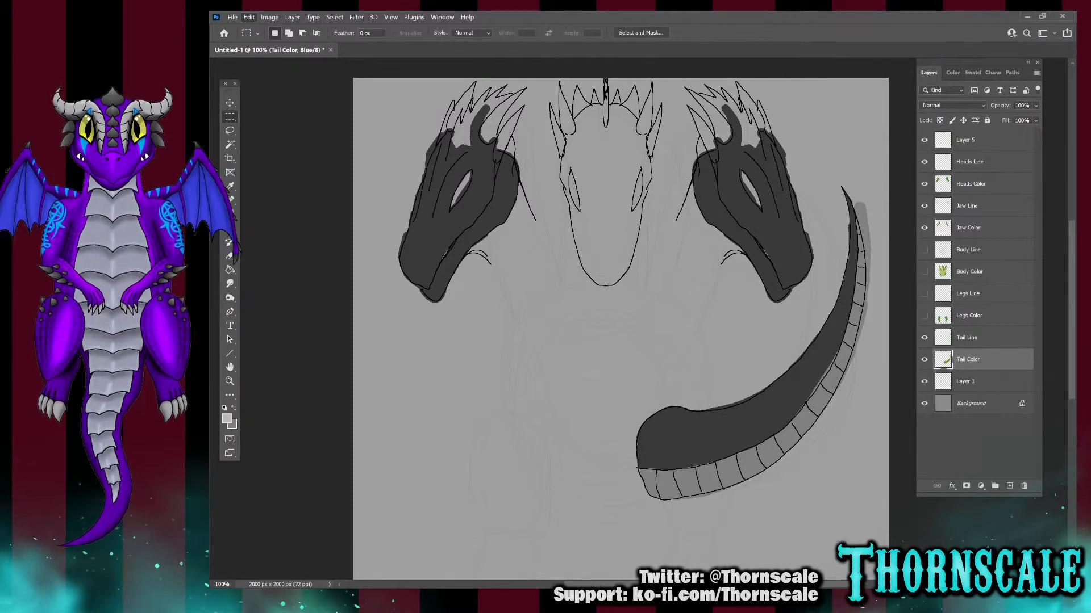
key(ctrl+shift+z)
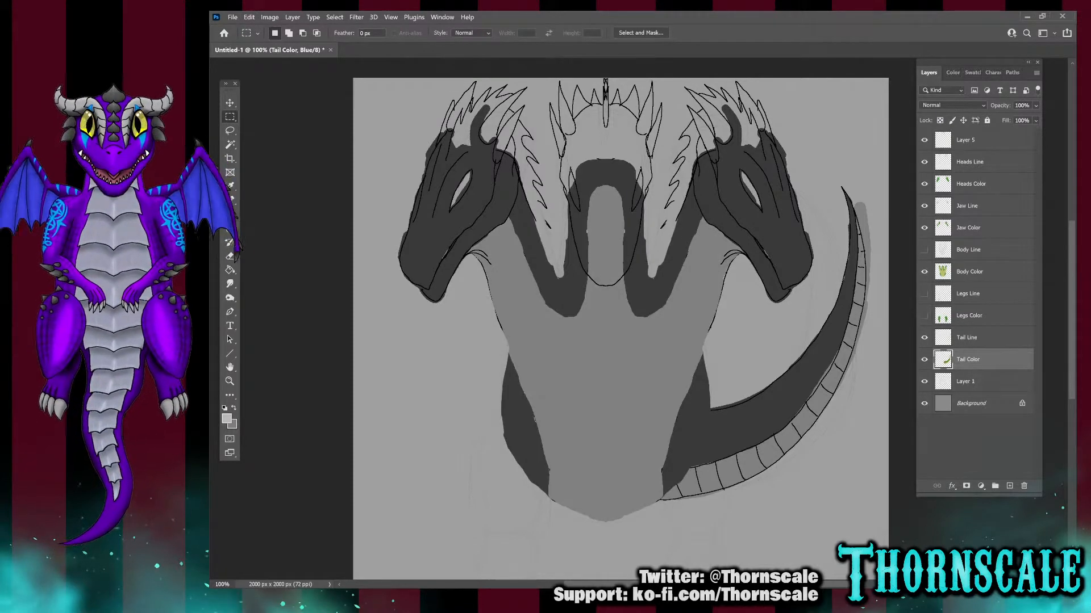
key(ctrl+z)
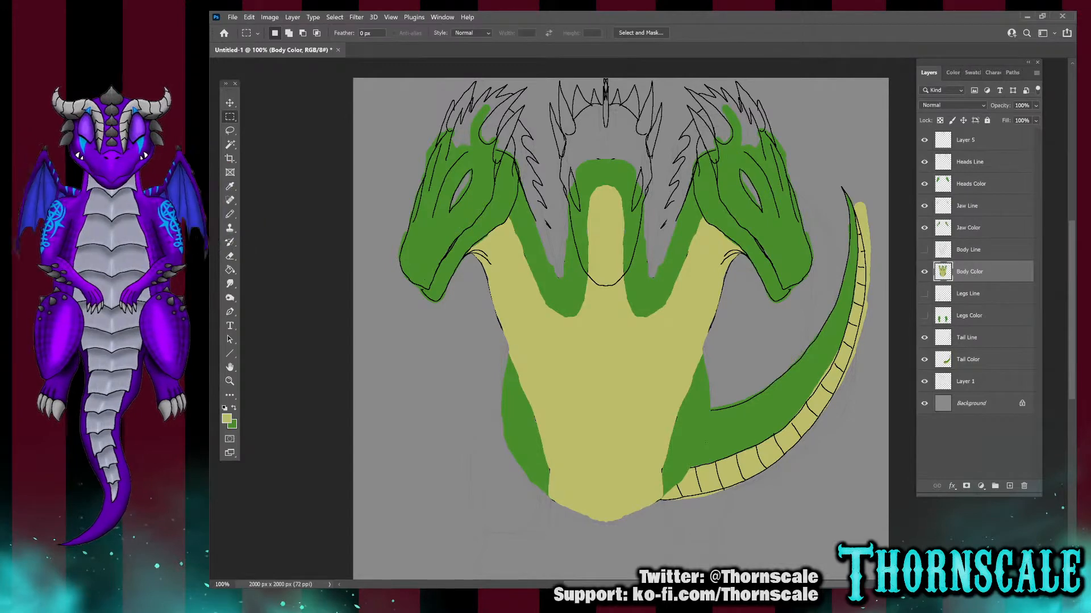
Show the hidden body and legs layers again and save the drawing as Hydra1.psd
click(924, 294)
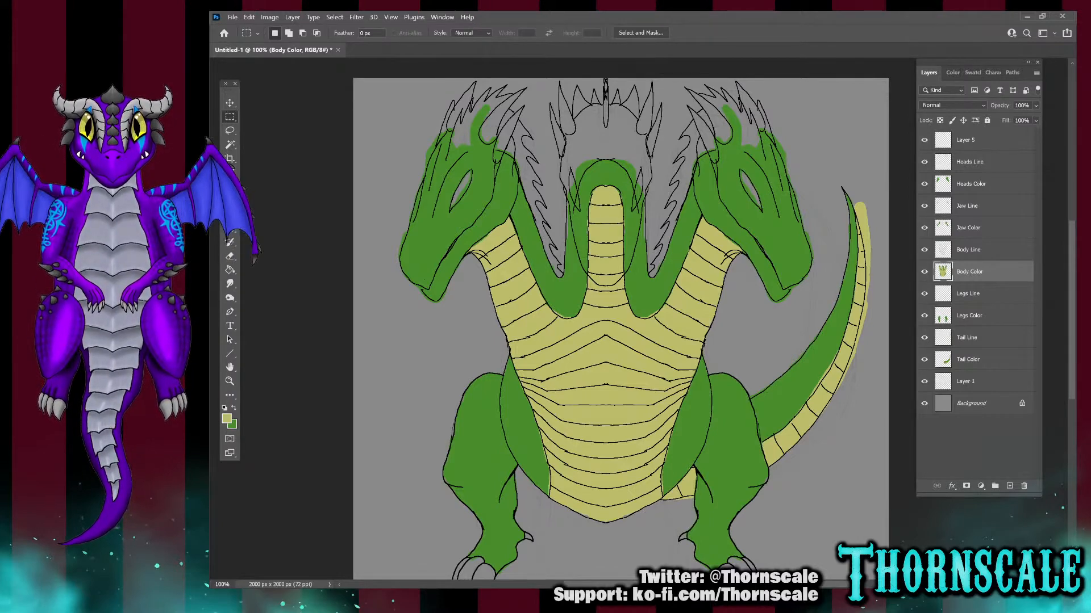
key(ctrl+s)
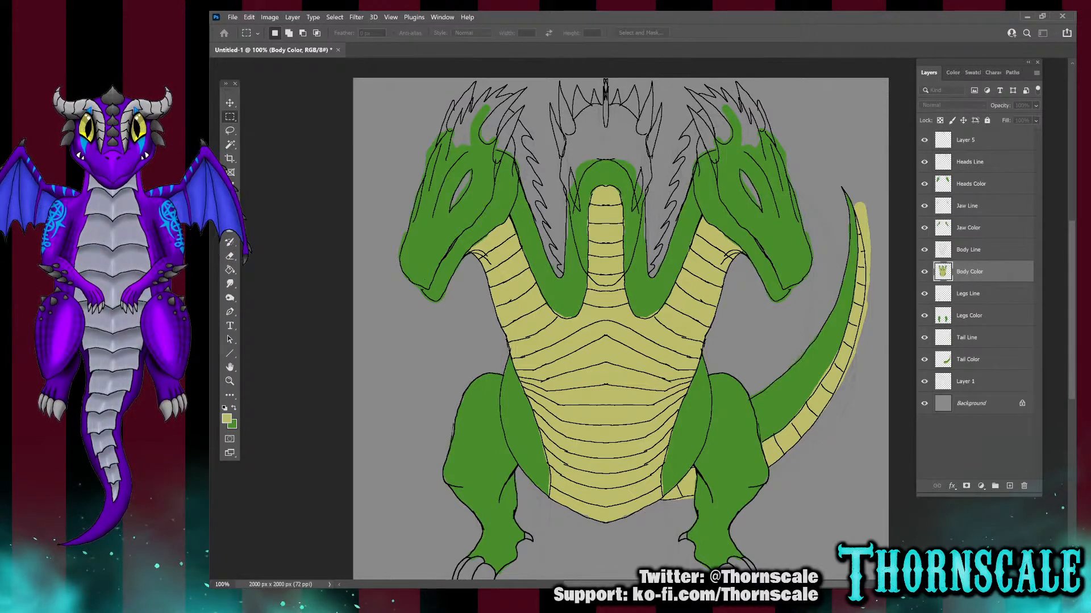
key(Return)
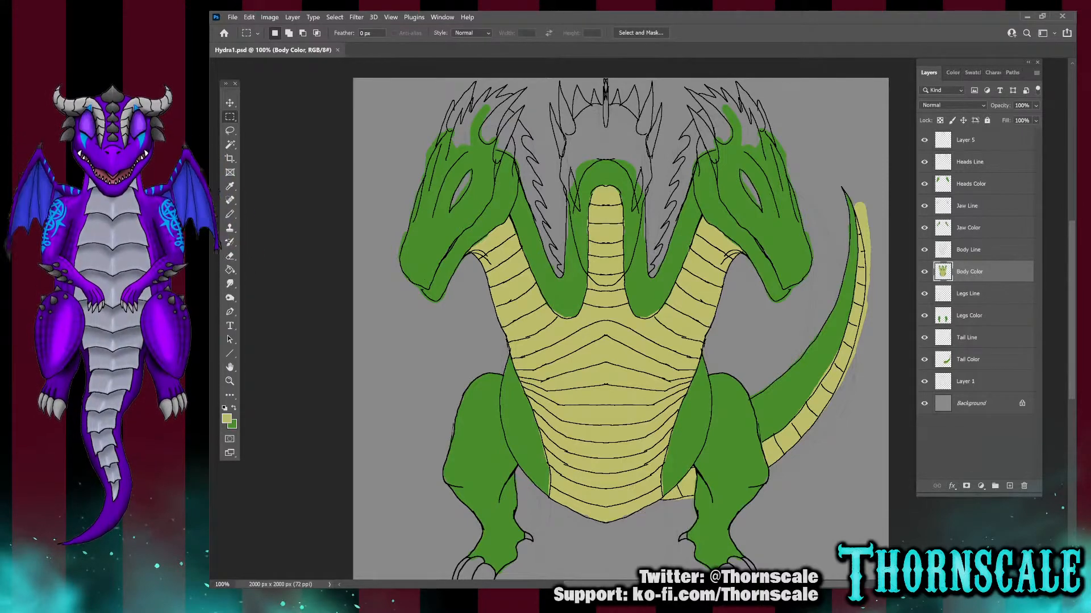
Erase the yellow spill outside the tail's outer edge on the Tail Color layer with a 47 px eraser
click(968, 360)
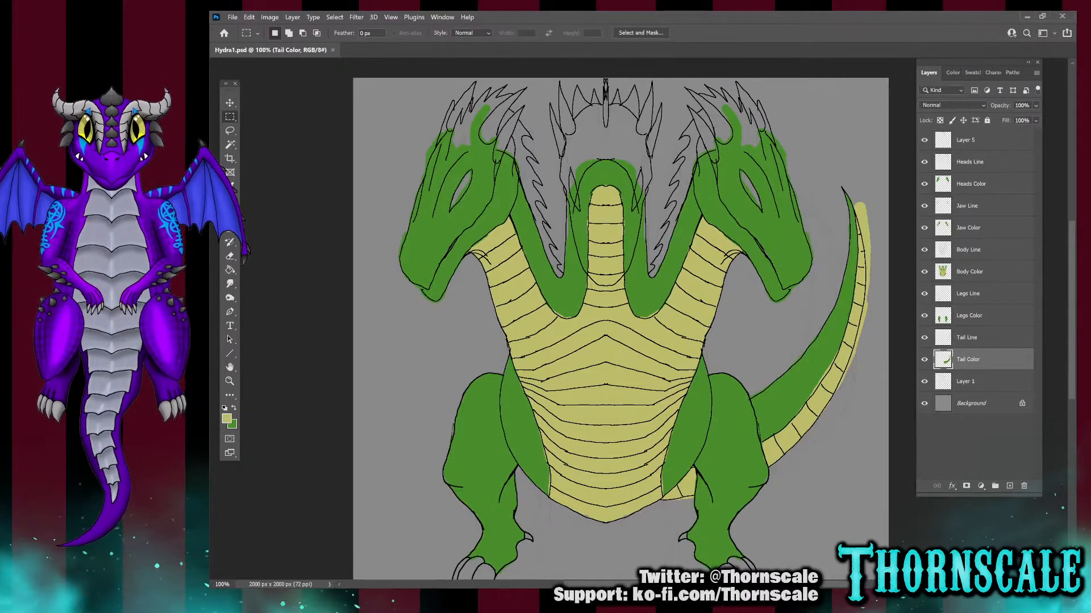
key(e)
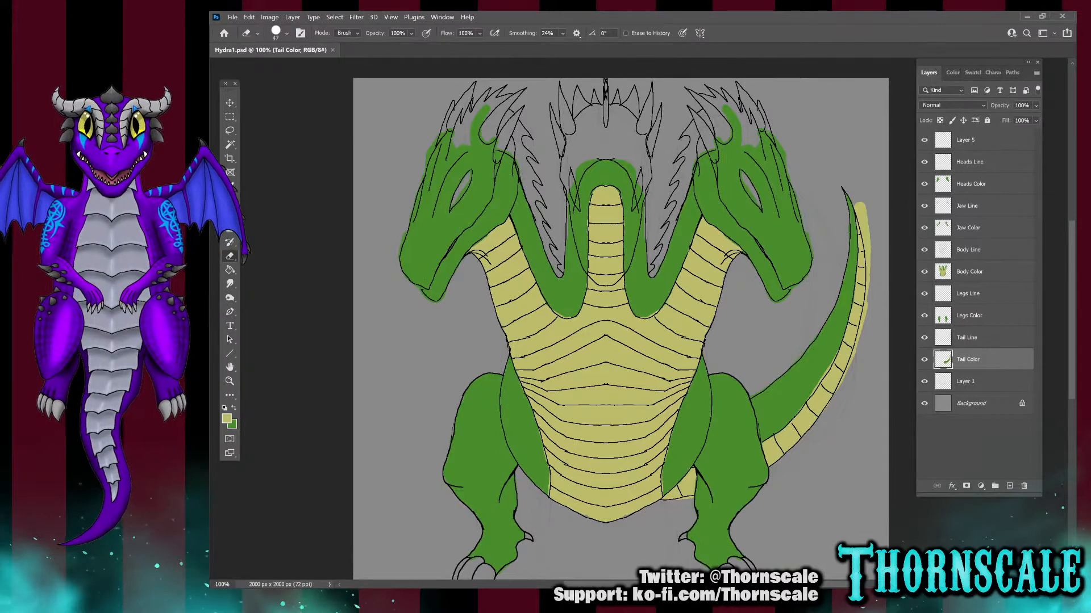
mouse_move(862, 204)
mouse_down()
mouse_move(859, 346)
mouse_move(825, 411)
mouse_up()
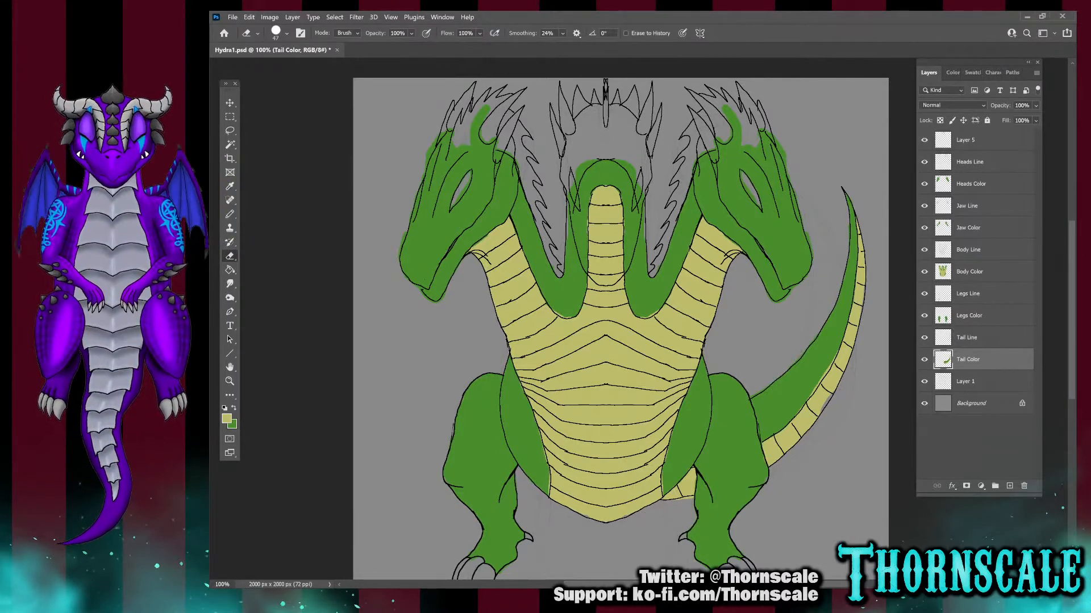
Touch up the green of the lower body beside the tail base on the Body Color layer and erase the overspill
click(231, 215)
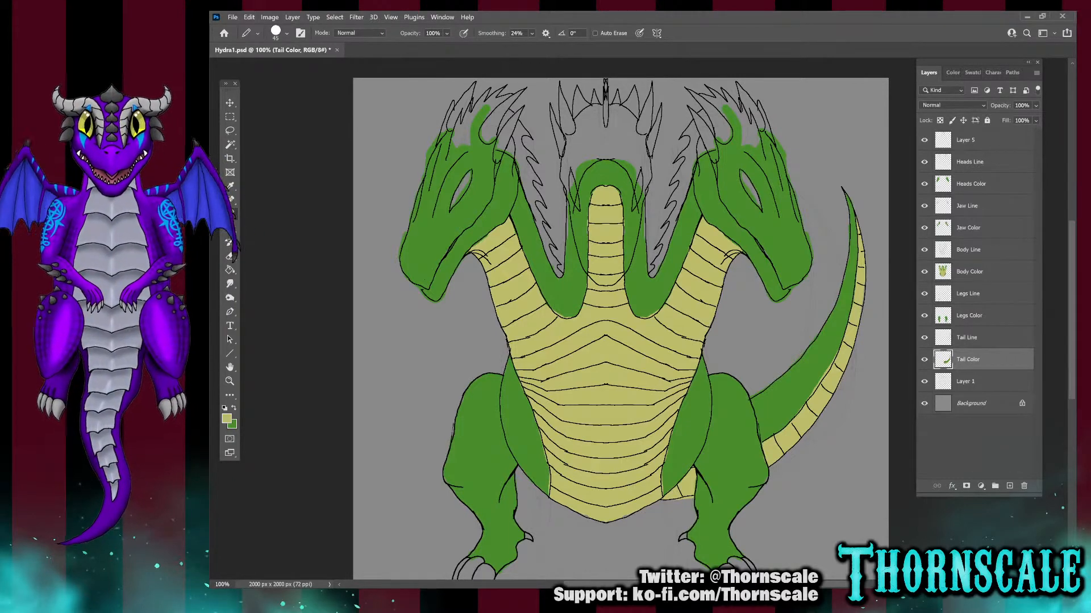
key(x)
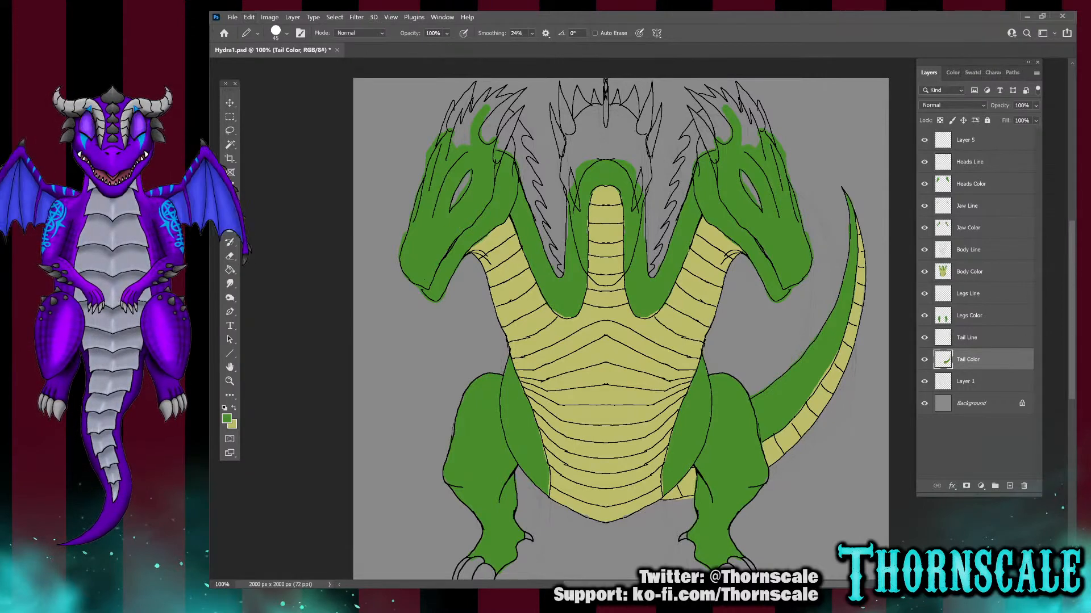
click(970, 272)
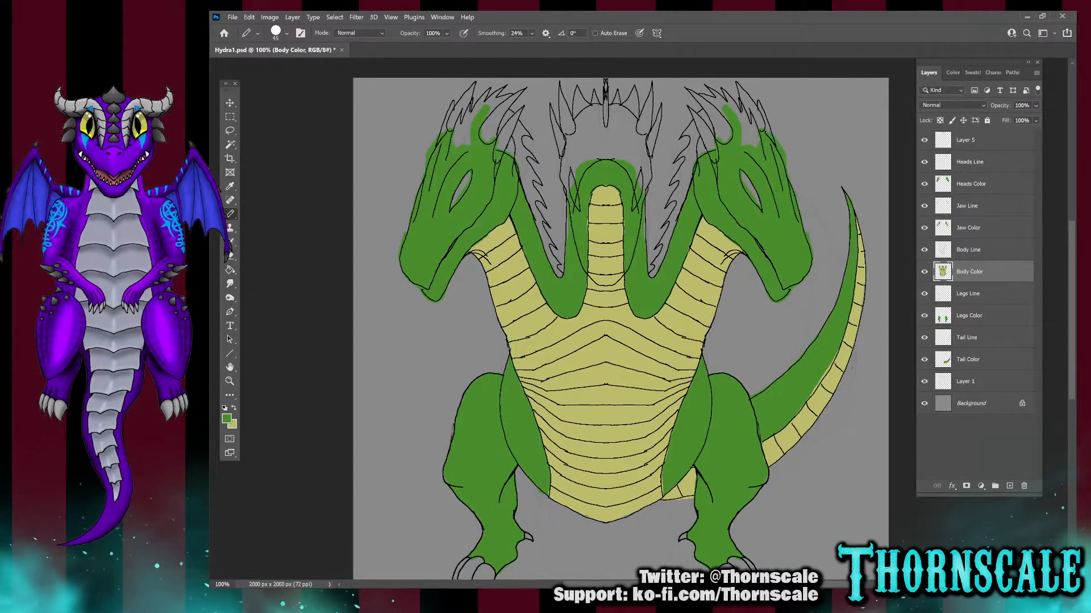
drag(669, 489, 674, 453)
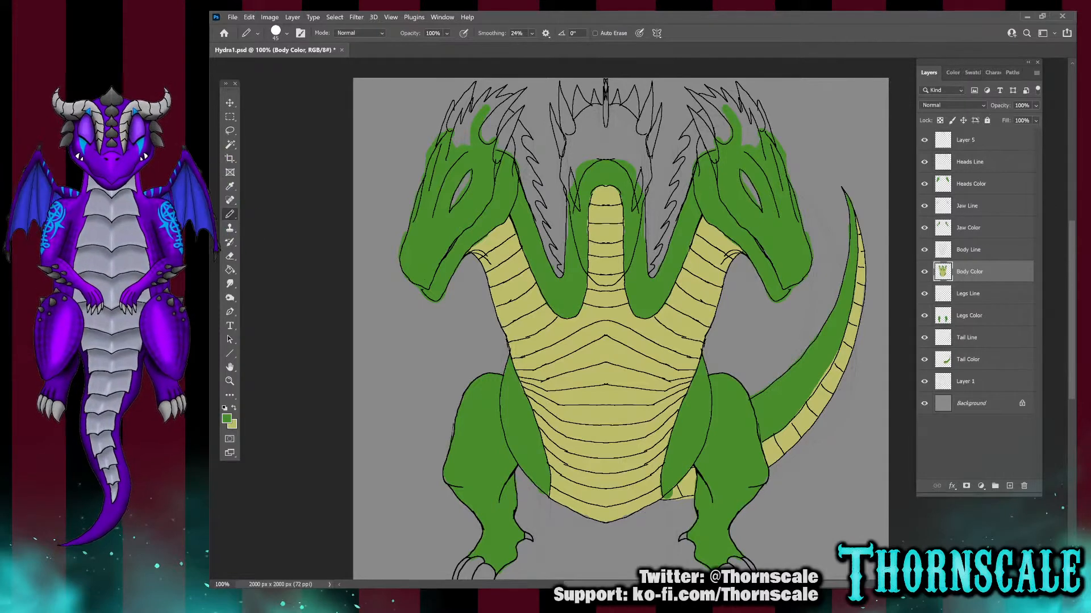
key(e)
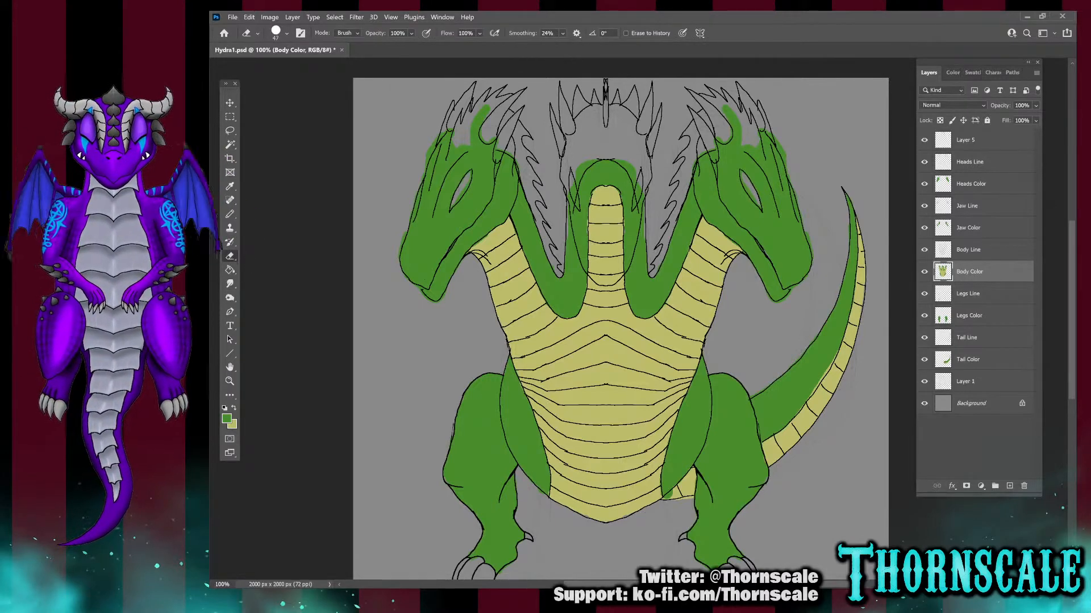
drag(668, 499, 674, 495)
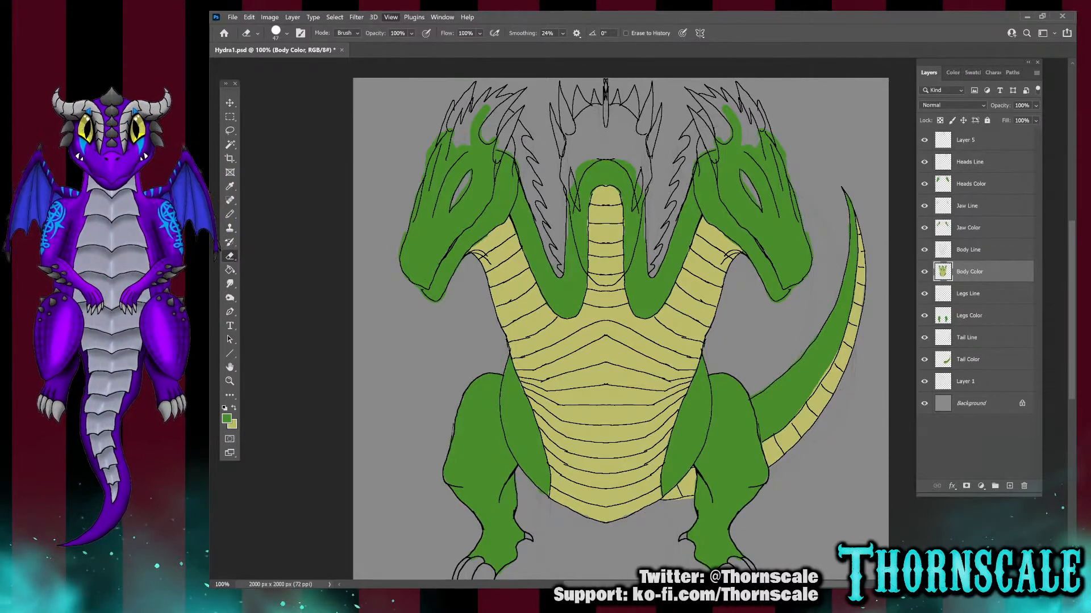
Add a new layer named Middle Head Line above Layer 5
key(ctrl+minus)
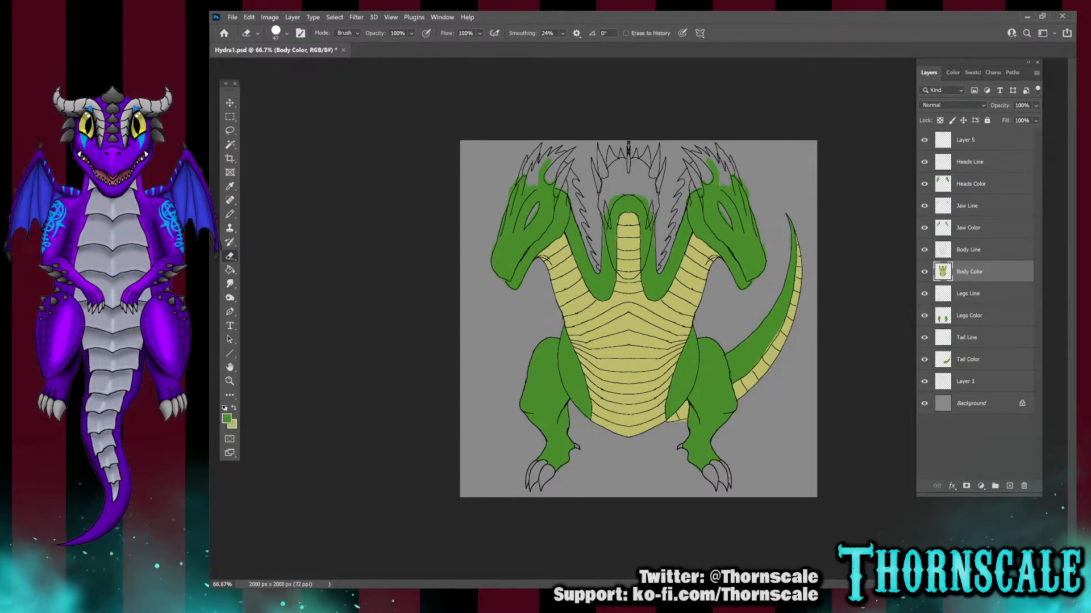
click(966, 140)
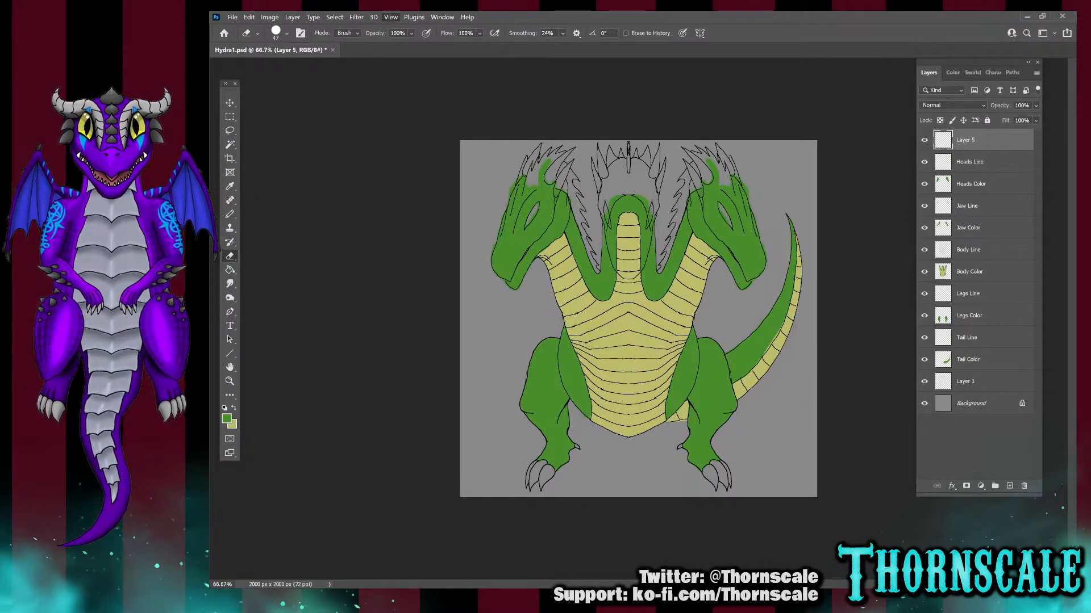
key(ctrl+plus)
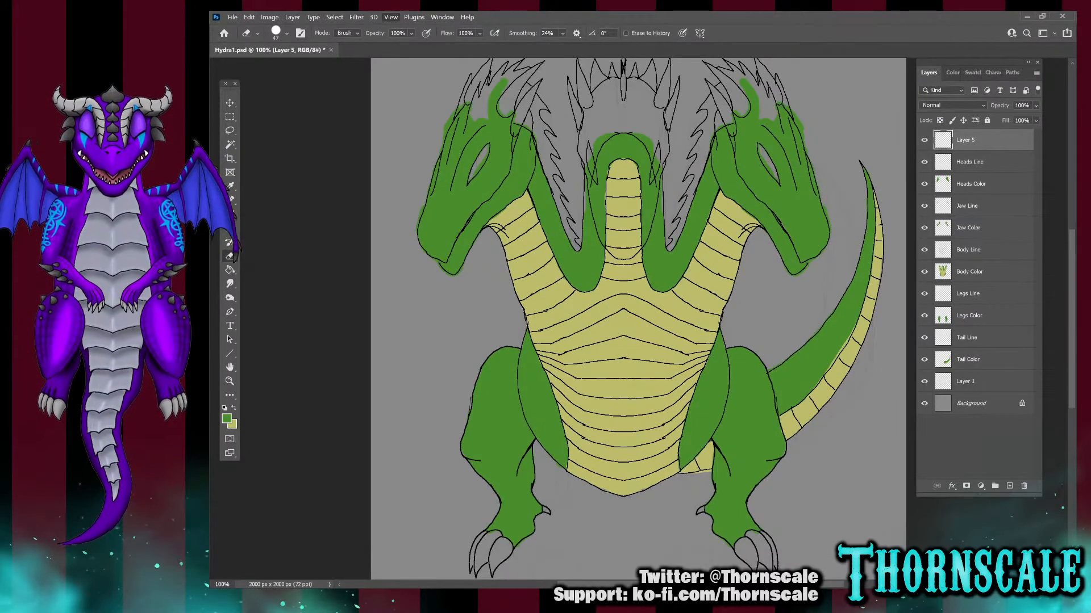
key(ctrl+plus)
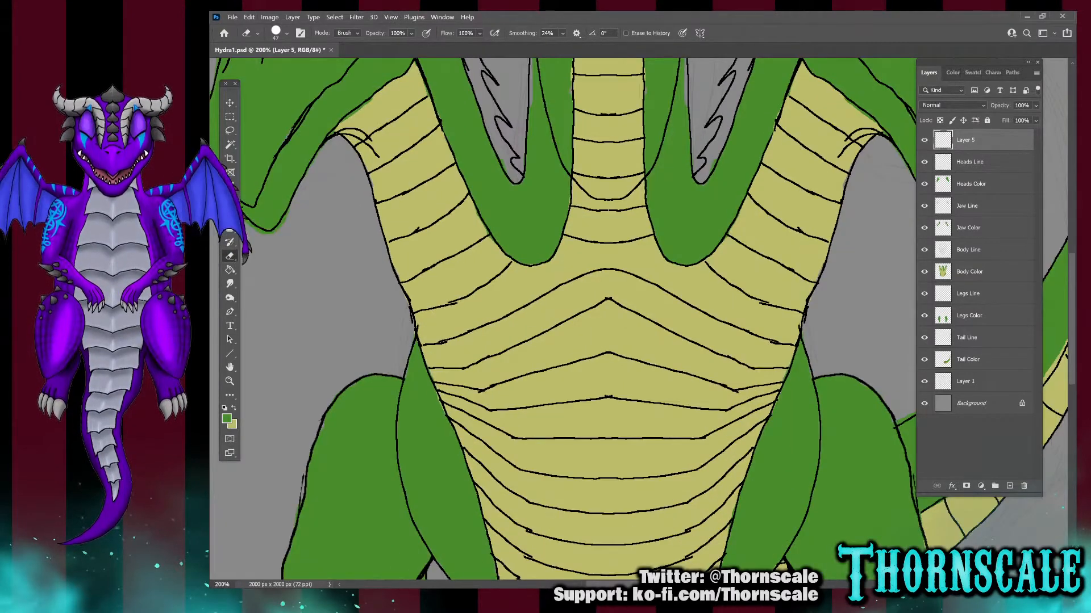
scroll(562, 318, up, 10)
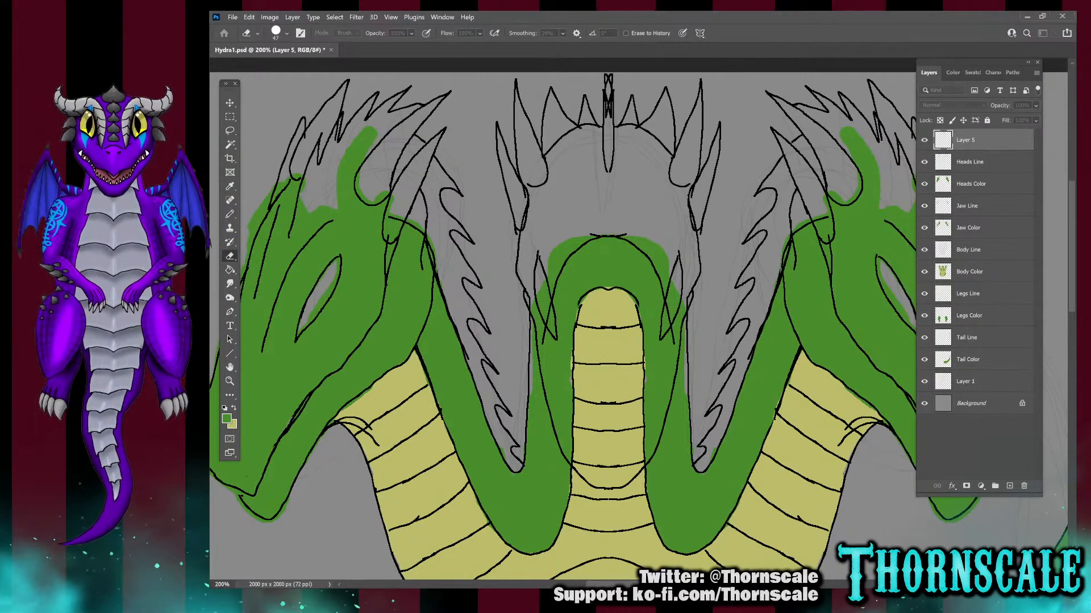
key(Return)
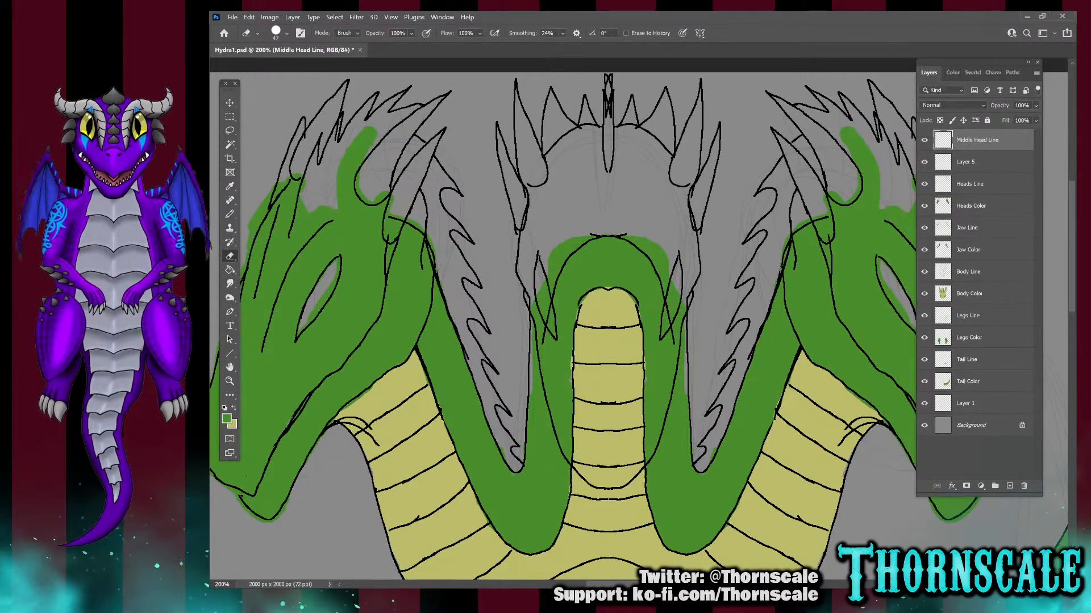
Rename Layer 5 as Middle Head Color
click(965, 162)
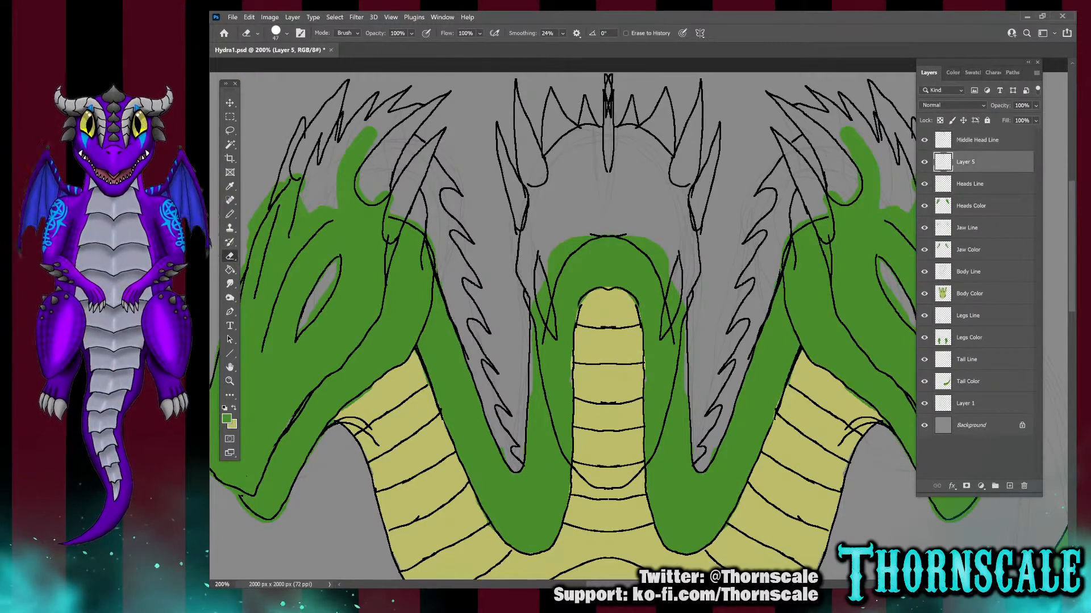
double_click(965, 162)
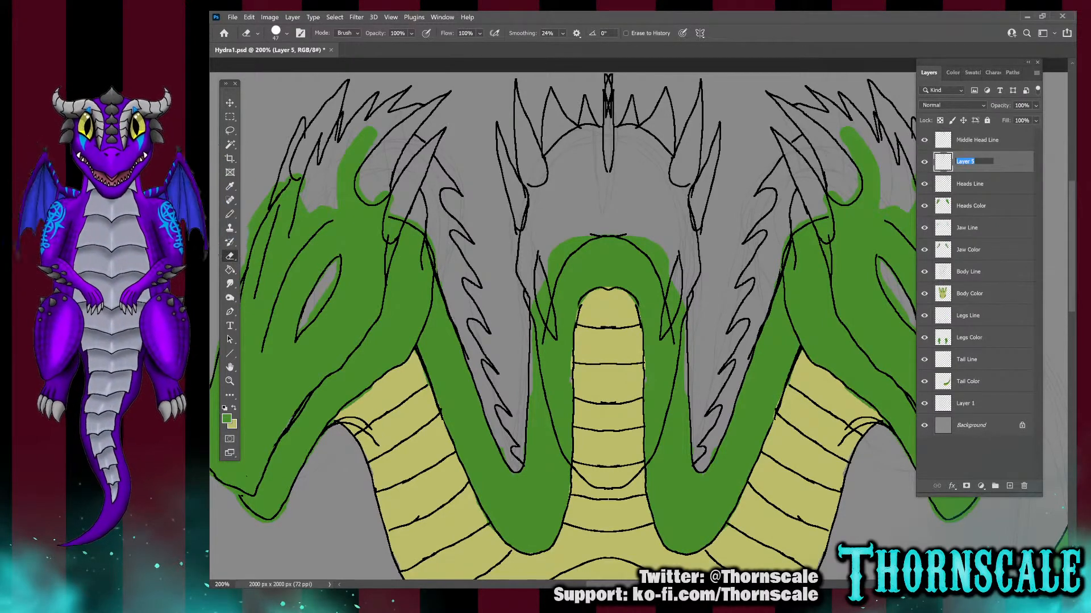
text(Midd)
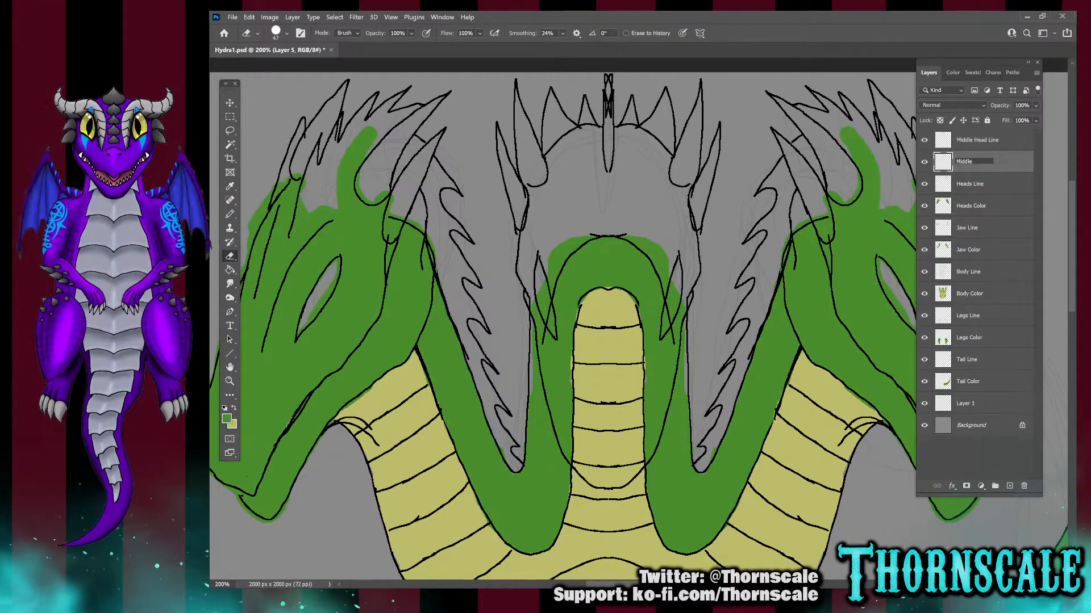
text(le)
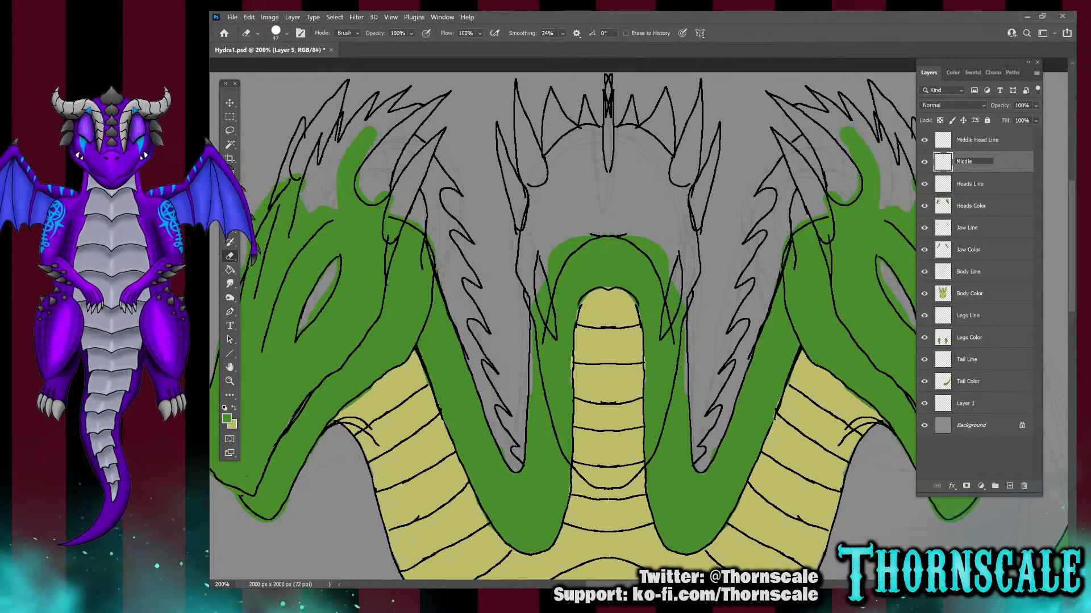
text( Head Color)
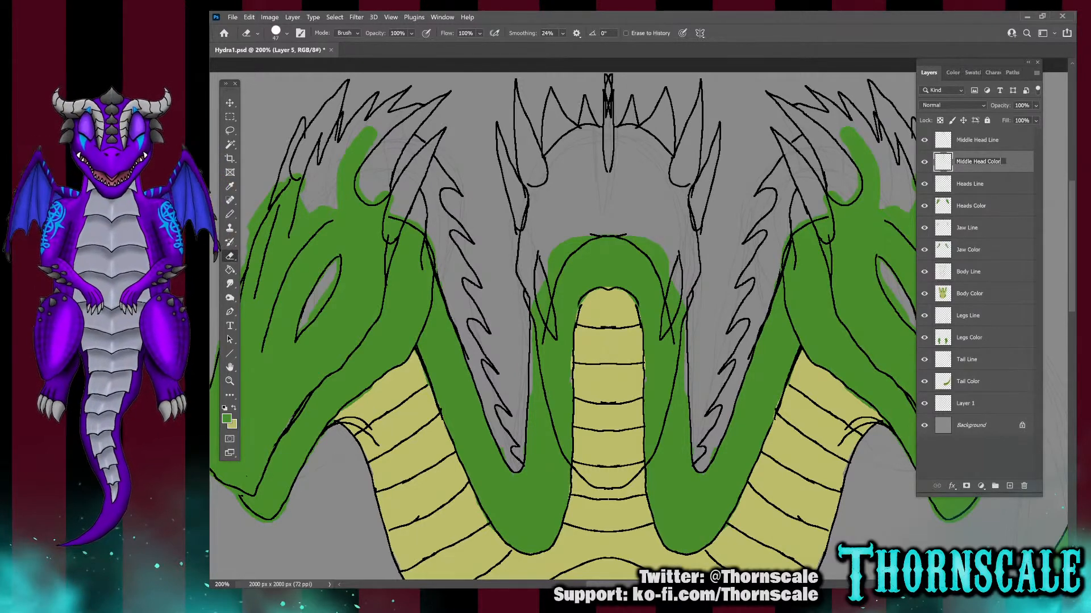
key(Return)
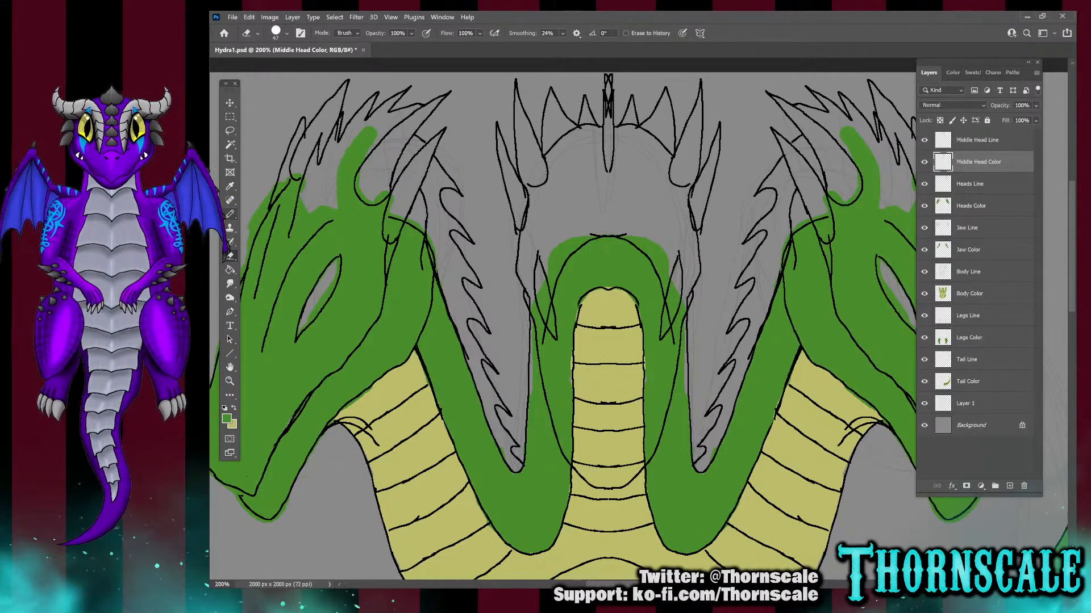
With a 28 px Pencil and the Body Color layer hidden, paint green down the middle head's right edge to the snout tip
key(b)
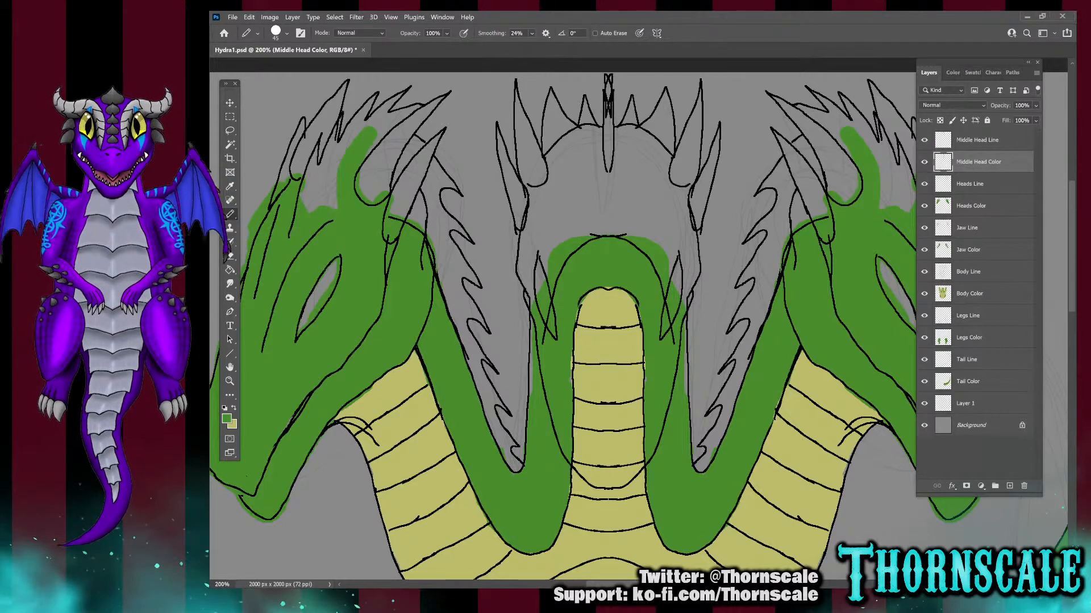
key(bracketleft)
key(bracketleft)
key(bracketleft)
key(bracketleft)
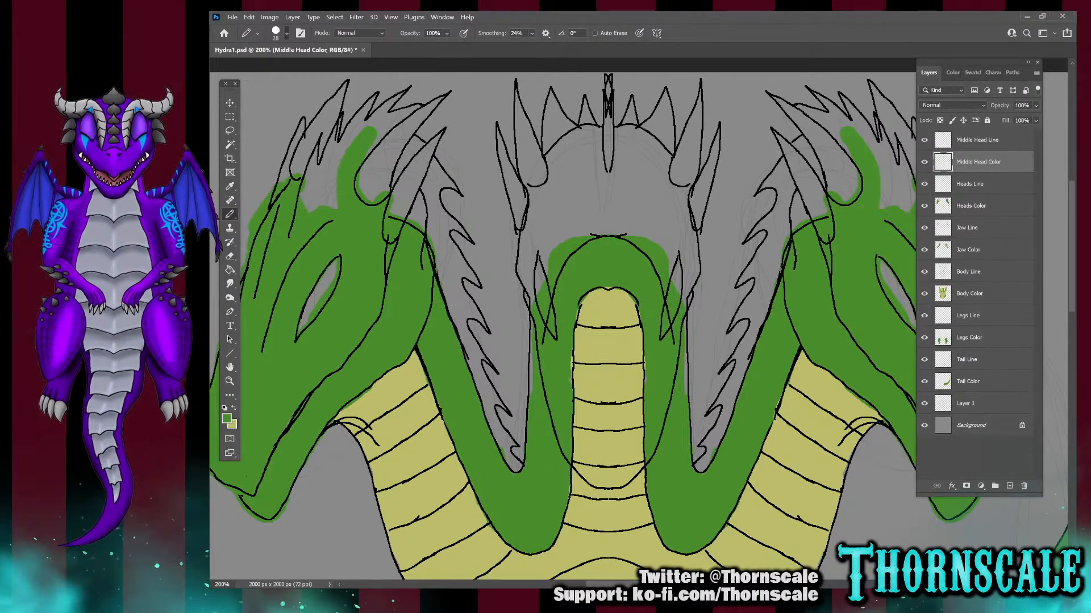
drag(690, 238, 688, 289)
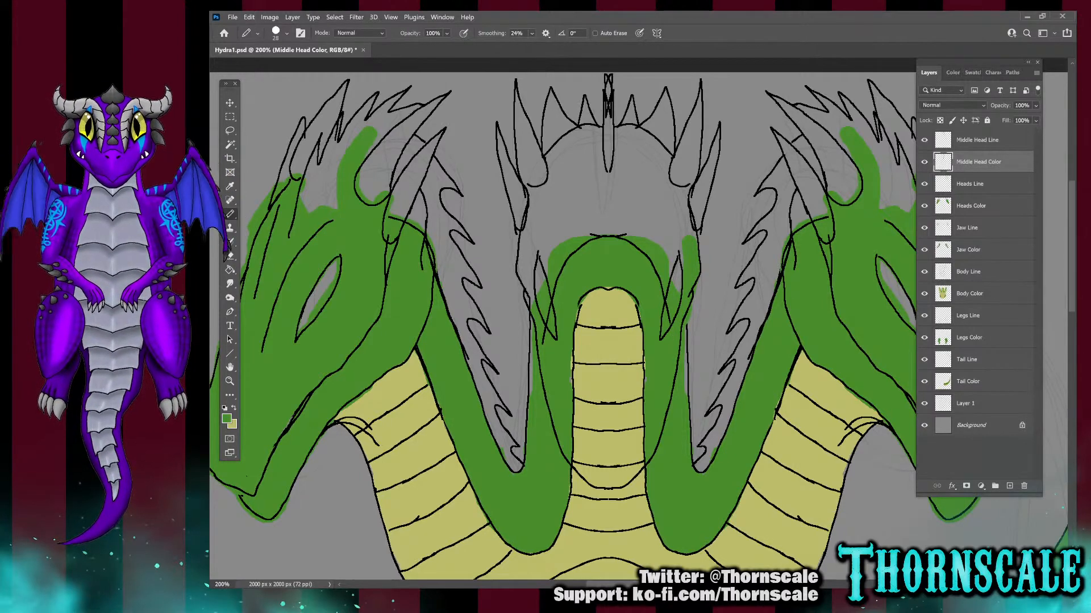
click(924, 294)
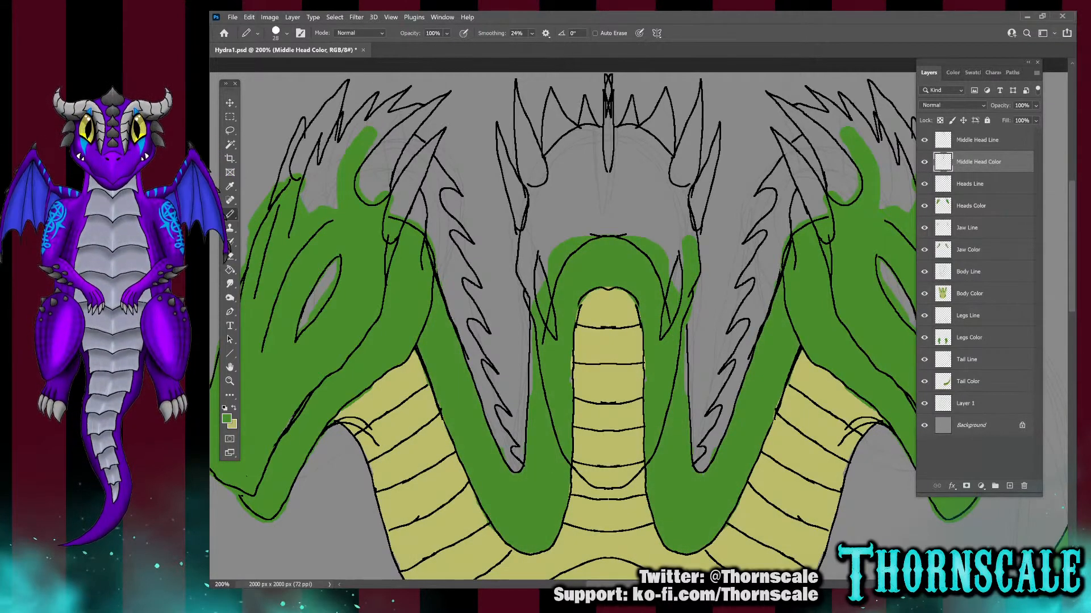
click(924, 293)
mouse_move(653, 423)
mouse_down()
mouse_move(640, 459)
mouse_move(594, 480)
mouse_up()
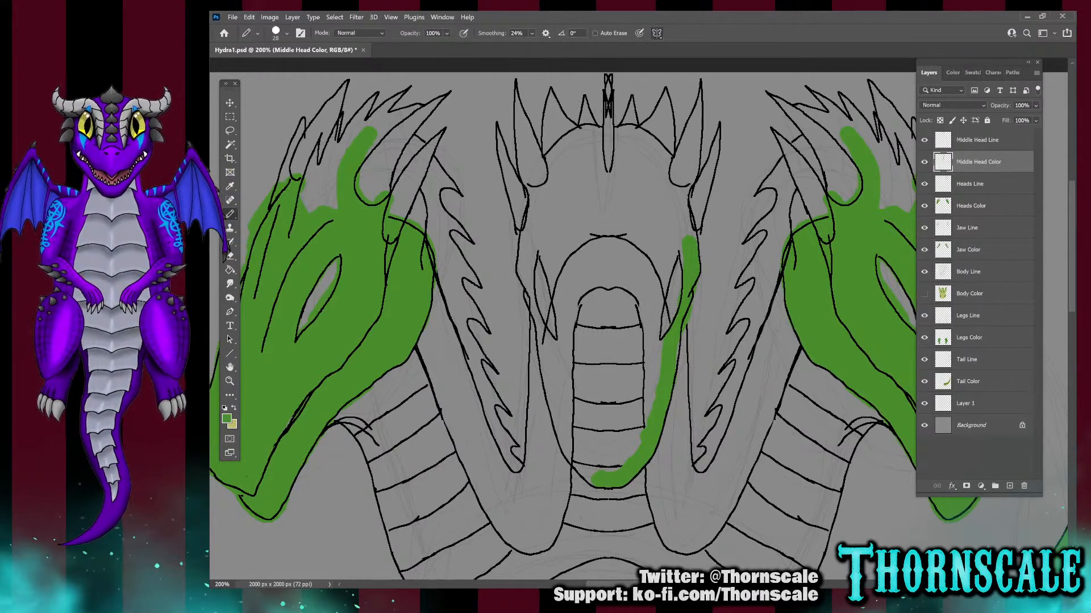
Turn on vertical paint symmetry, fill the middle head green except the eyes, and show the Body Color layer again
click(679, 55)
drag(602, 470, 573, 432)
mouse_move(598, 476)
mouse_down()
mouse_move(554, 407)
mouse_move(527, 272)
mouse_move(537, 193)
mouse_move(573, 281)
mouse_move(552, 238)
mouse_move(560, 268)
mouse_move(545, 258)
mouse_move(568, 392)
mouse_move(591, 443)
mouse_move(602, 443)
mouse_move(580, 386)
mouse_move(573, 296)
mouse_move(593, 372)
mouse_move(593, 261)
mouse_move(549, 190)
mouse_move(554, 156)
mouse_move(588, 128)
mouse_move(602, 185)
mouse_move(601, 137)
mouse_move(603, 224)
mouse_move(562, 179)
mouse_move(571, 142)
mouse_move(585, 190)
mouse_move(571, 171)
mouse_up()
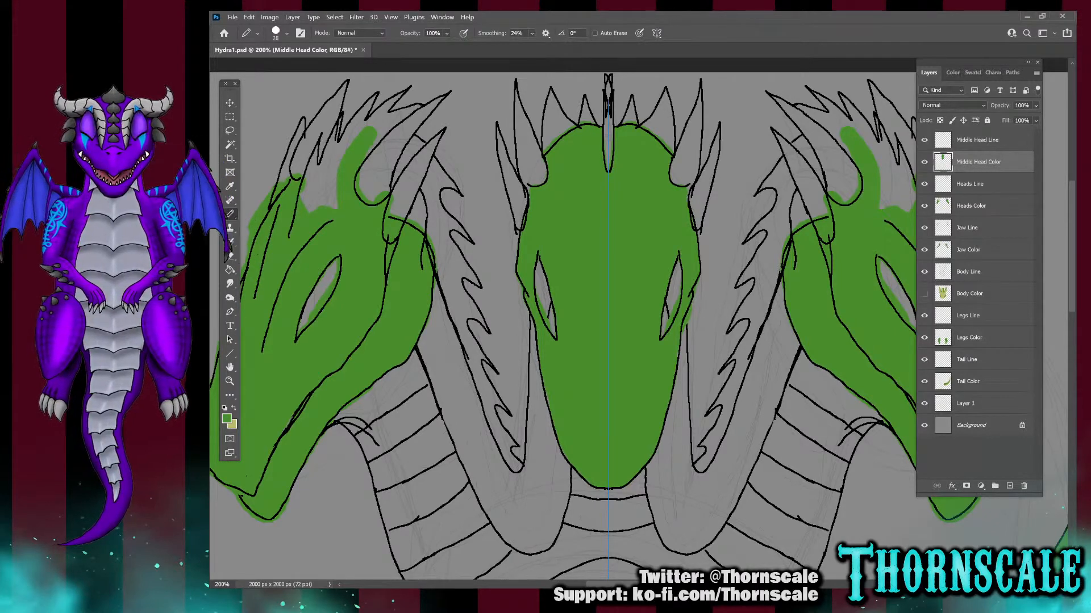
click(924, 294)
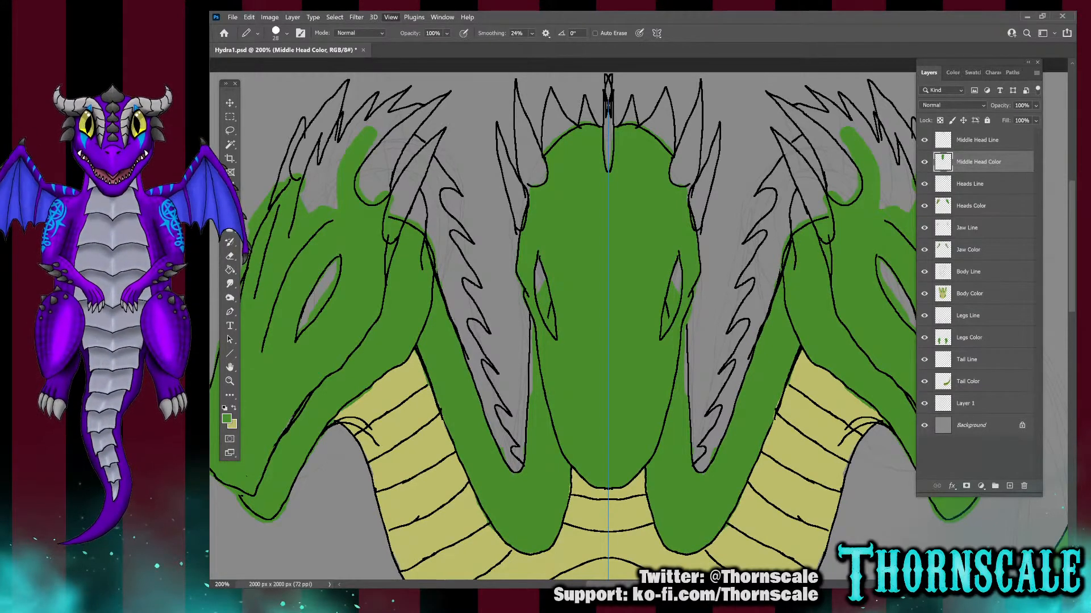
Add new layers named Toes Line and Toes Color above Legs Line, with Toes Color placed beneath Toes Line
key(ctrl+minus)
key(ctrl+minus)
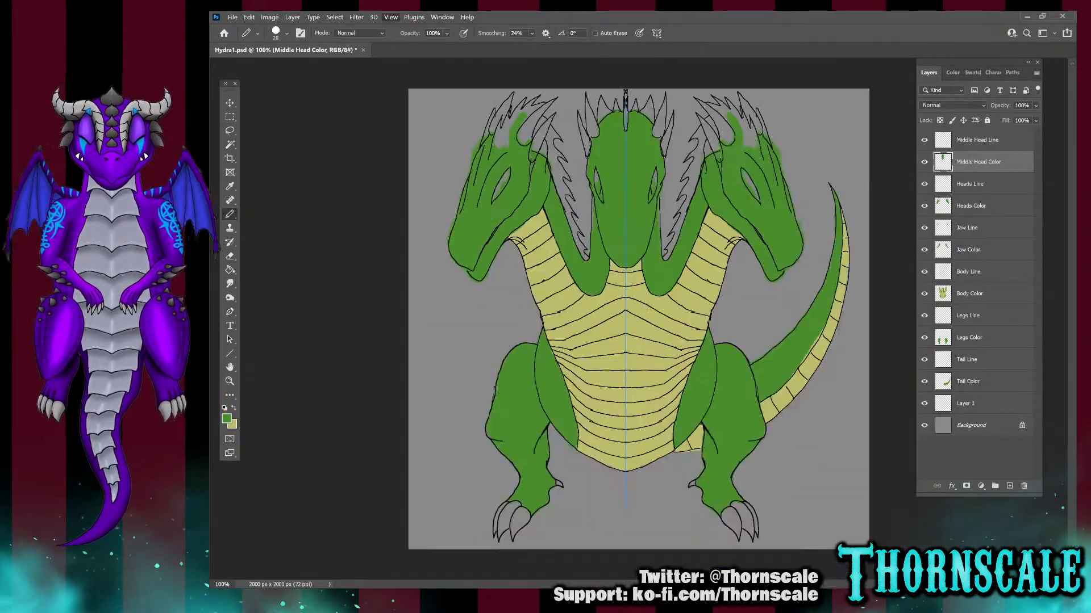
key(ctrl+minus)
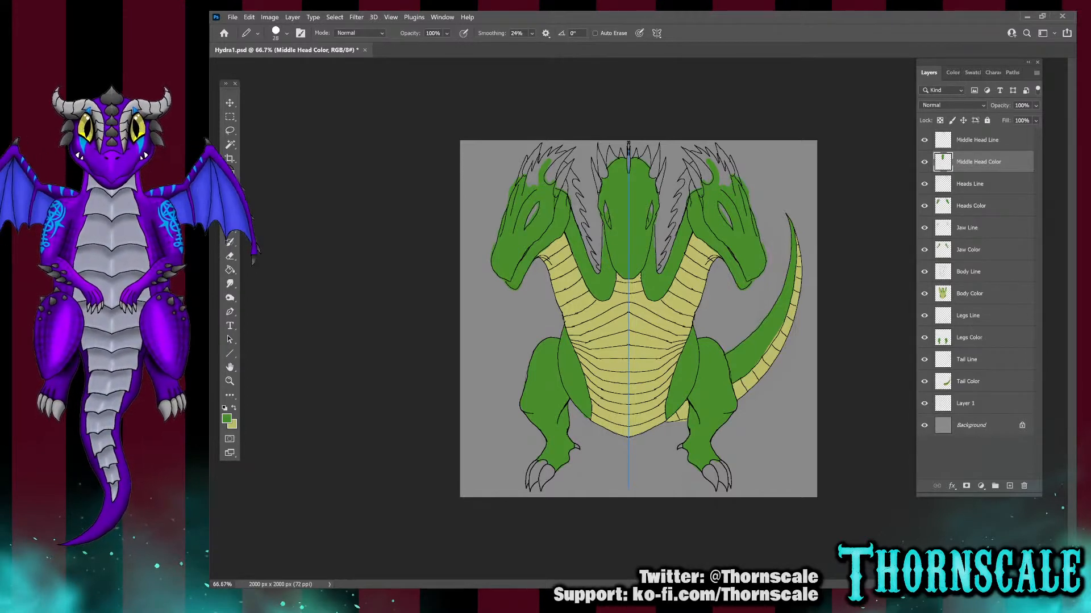
click(968, 316)
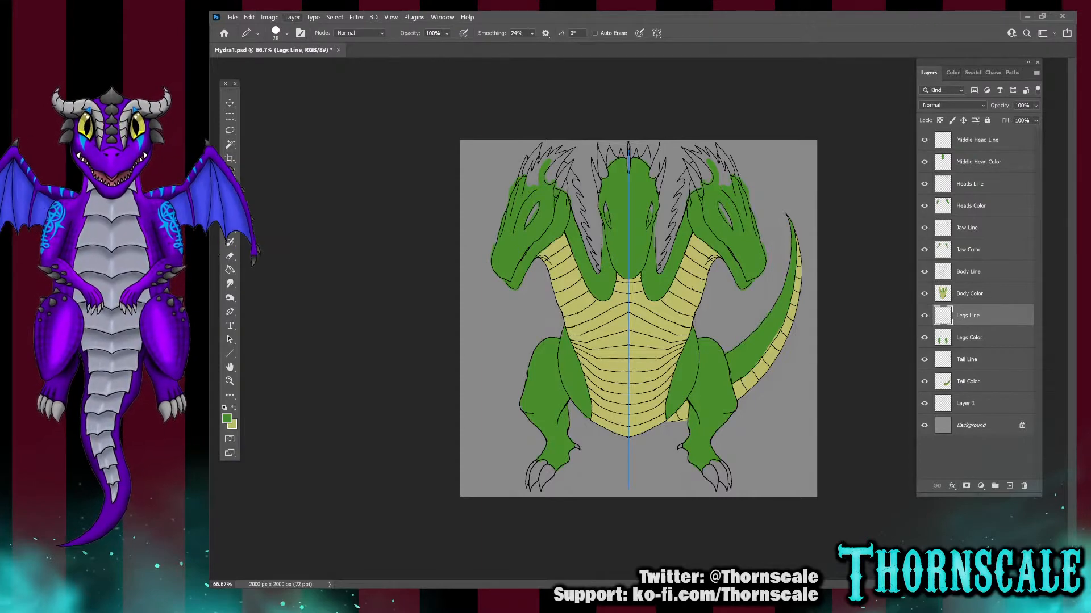
key(ctrl+shift+n)
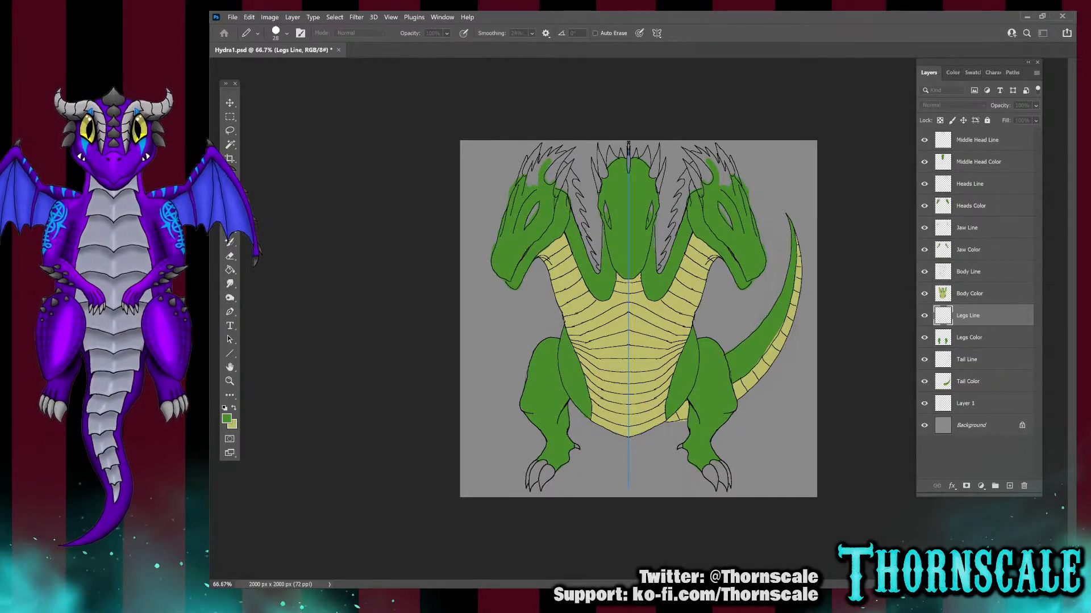
key(Return)
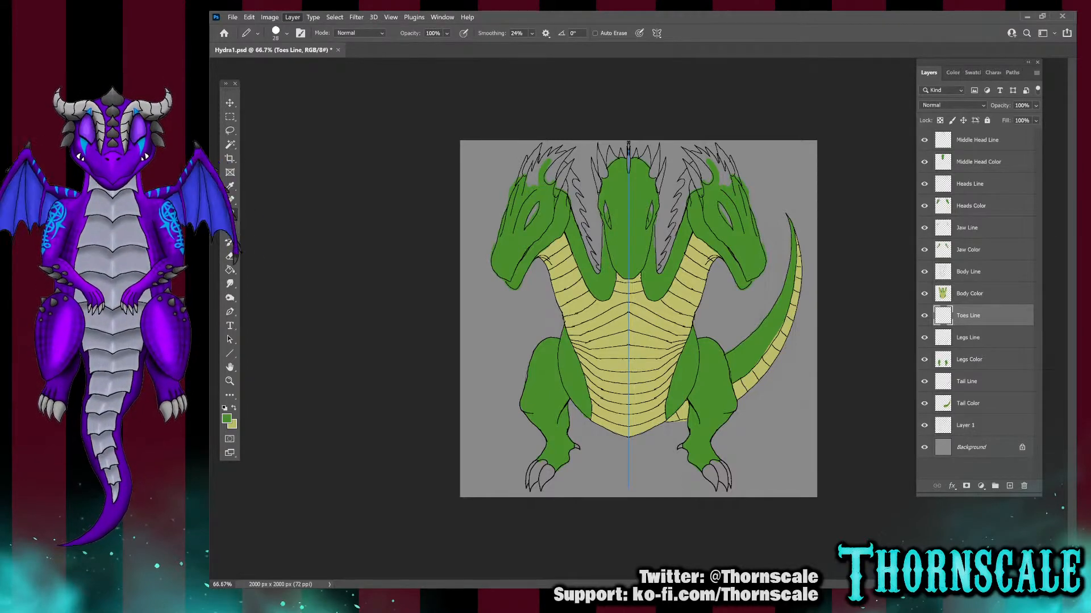
key(ctrl+shift+n)
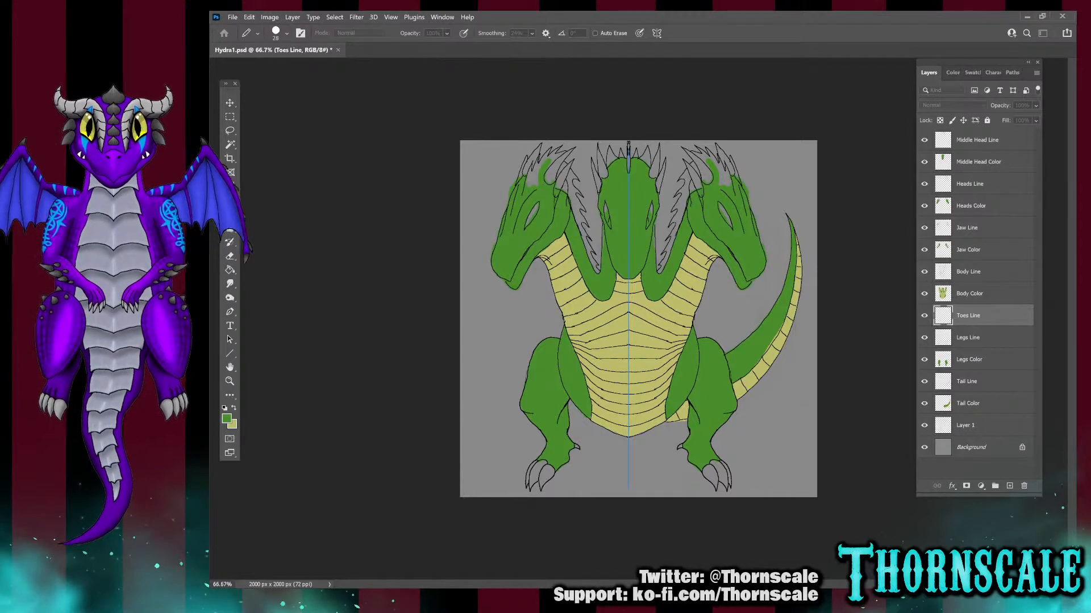
key(Return)
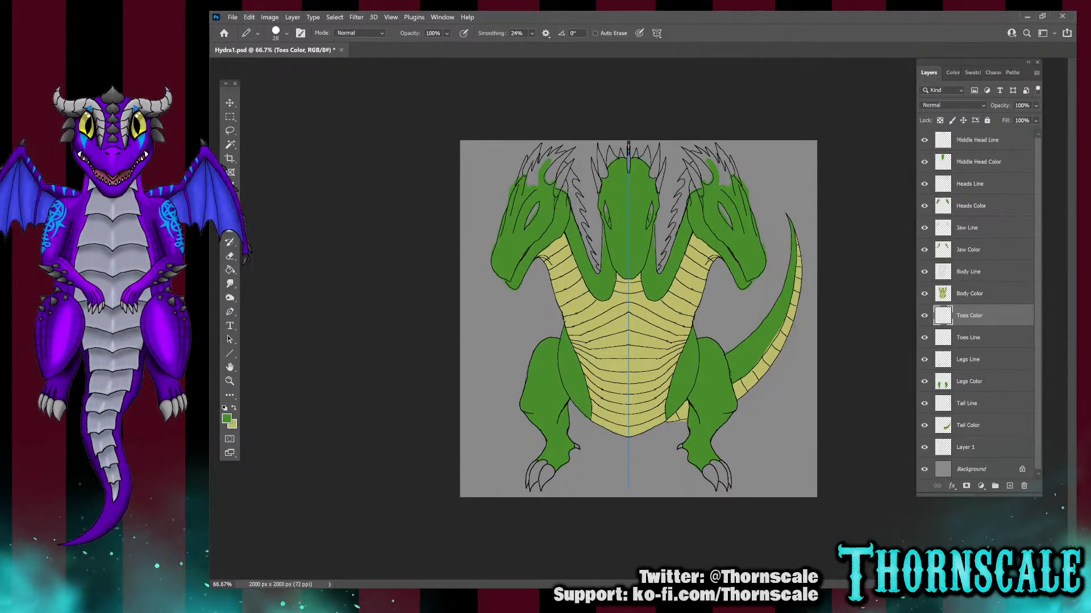
drag(969, 316, 969, 347)
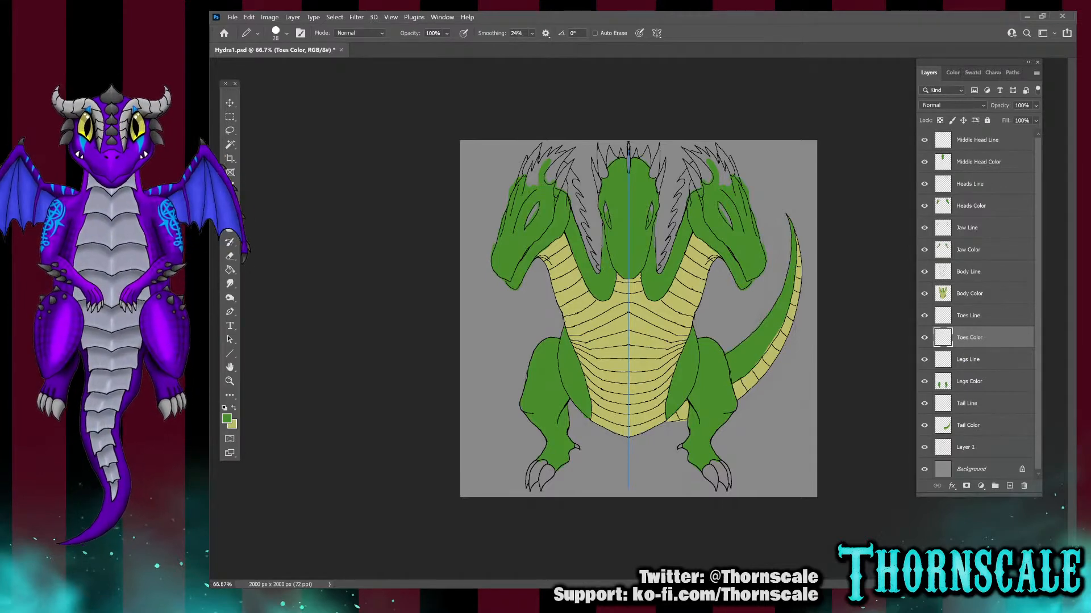
Sample a light gray as the painting color for the claws
key(i)
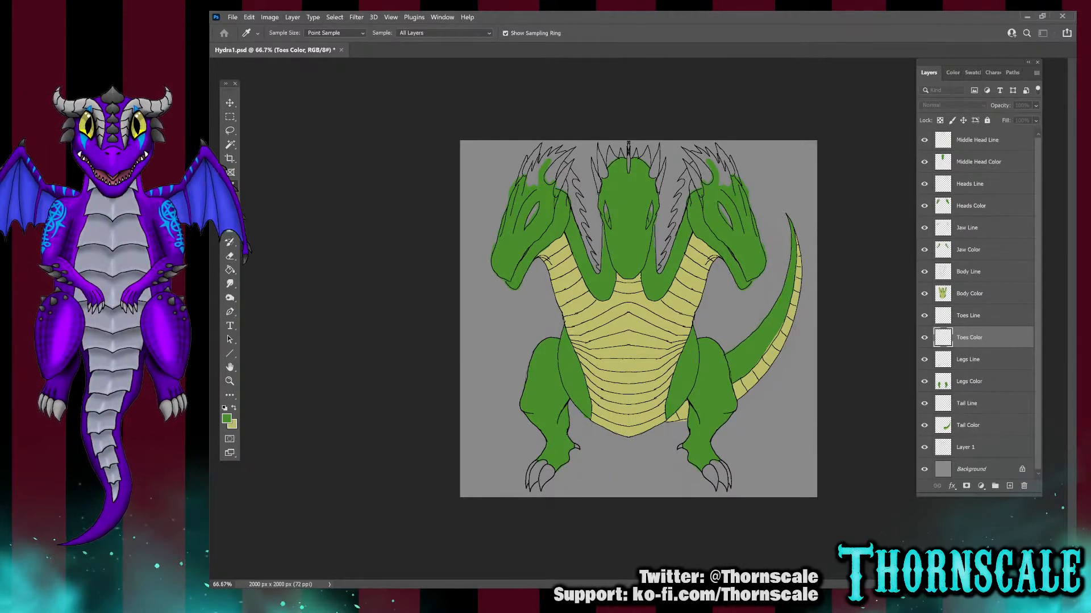
key(b)
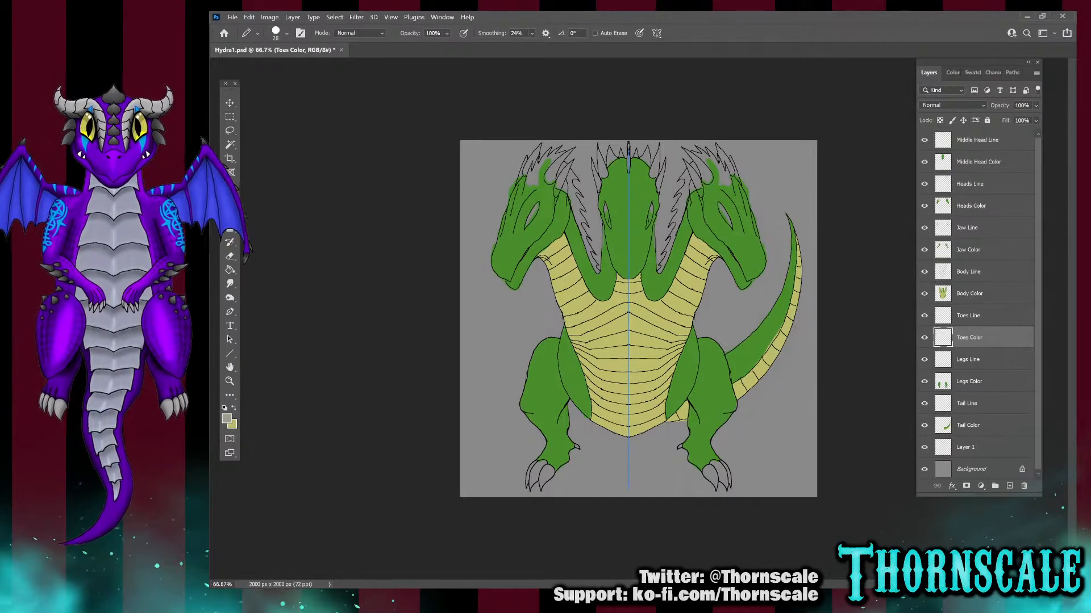
key(ctrl+minus)
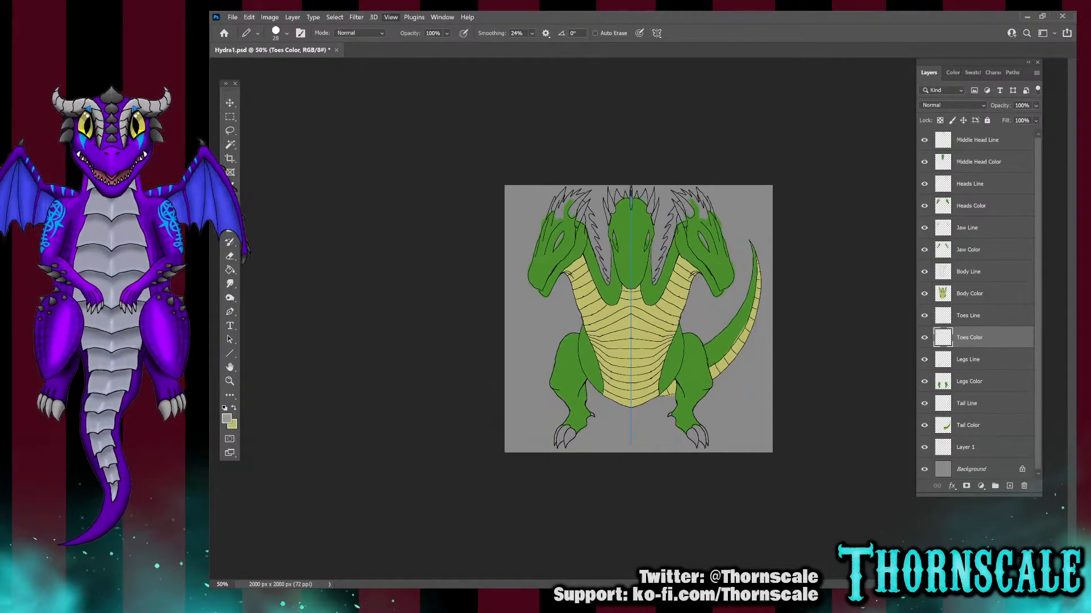
key(ctrl+plus)
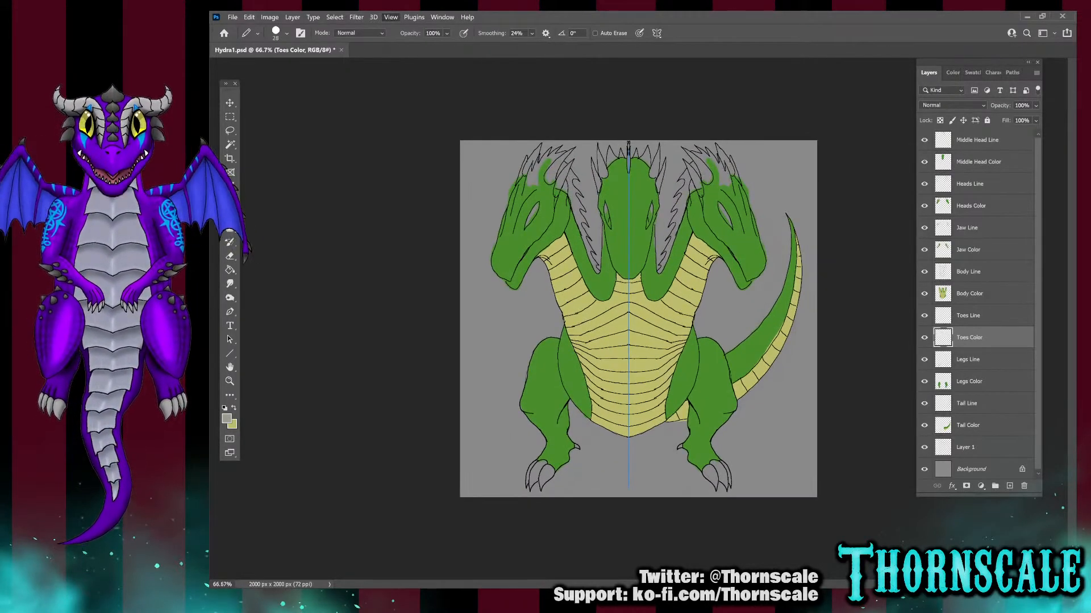
key(ctrl+plus)
key(ctrl+plus)
key(ctrl+plus)
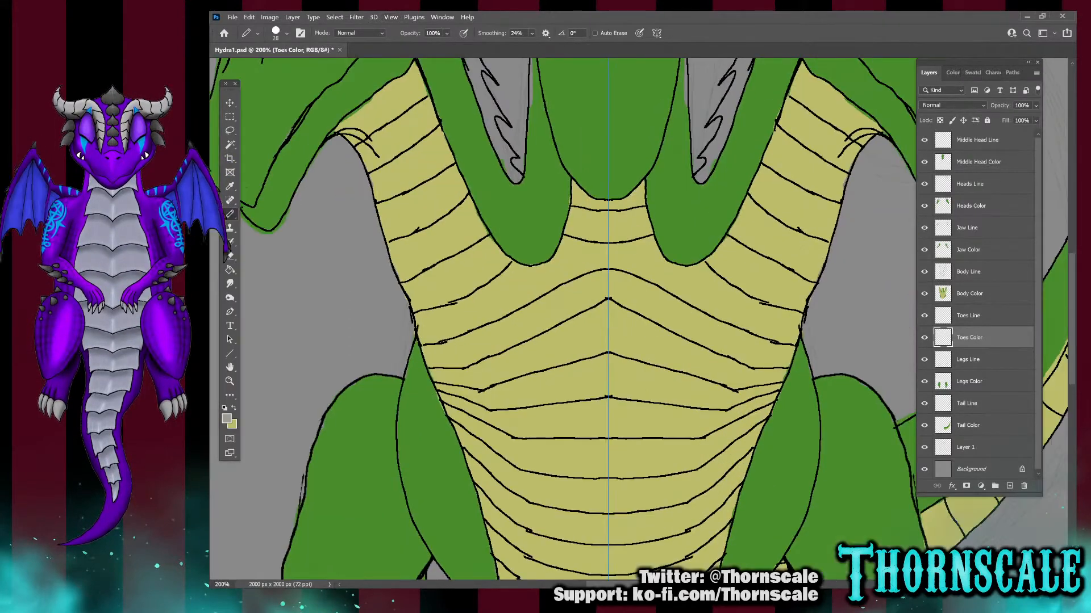
scroll(568, 318, down, 10)
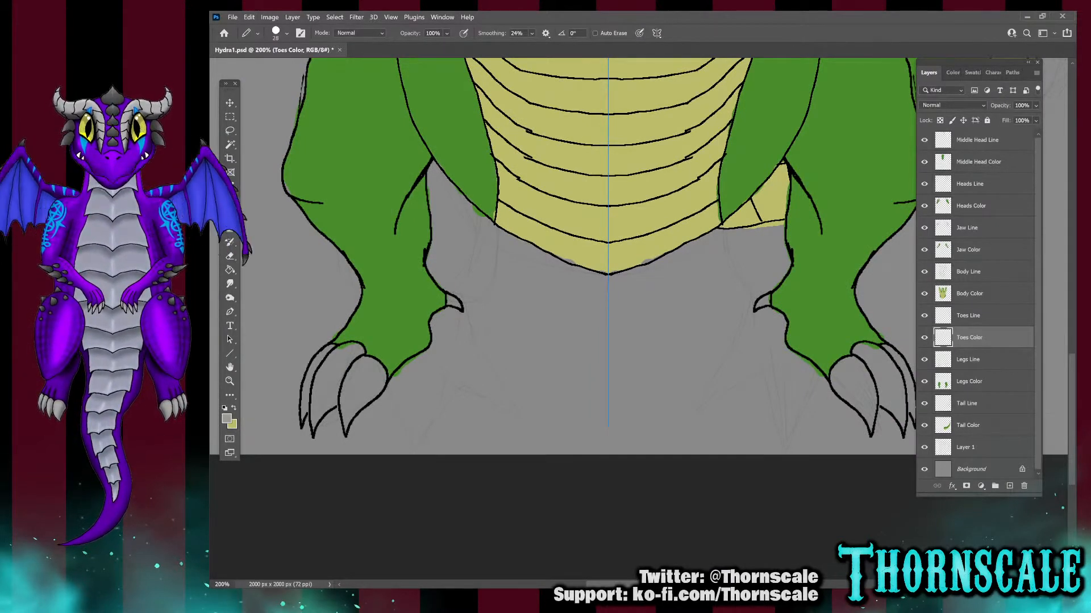
Try light gray on the inner claws, then delete the Toes Color and Toes Line layers, keeping both legs layers shown
mouse_move(370, 392)
mouse_down()
mouse_move(379, 371)
mouse_move(355, 365)
mouse_up()
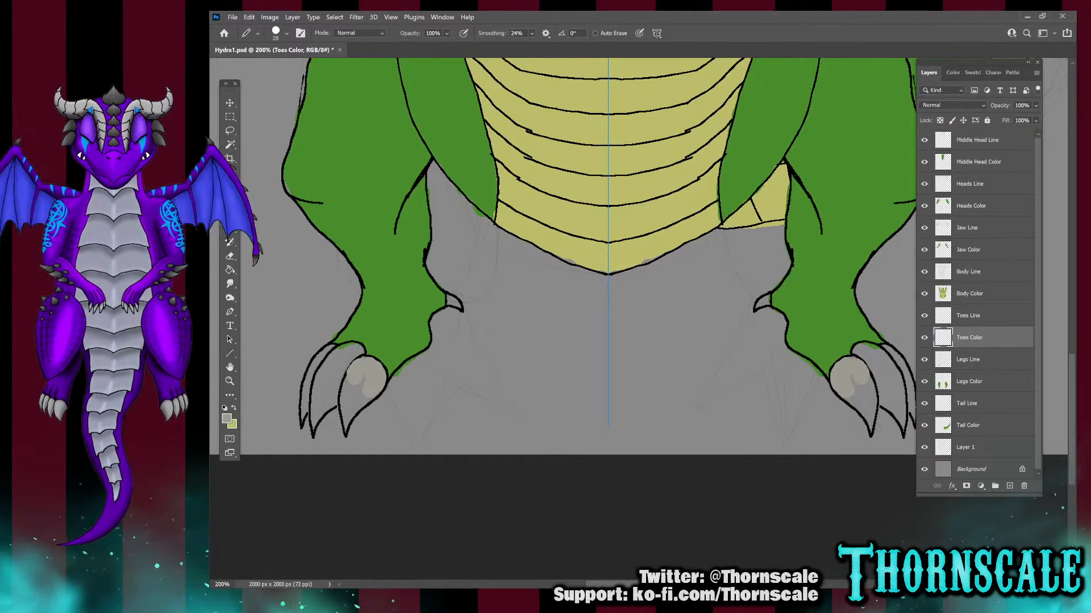
click(924, 337)
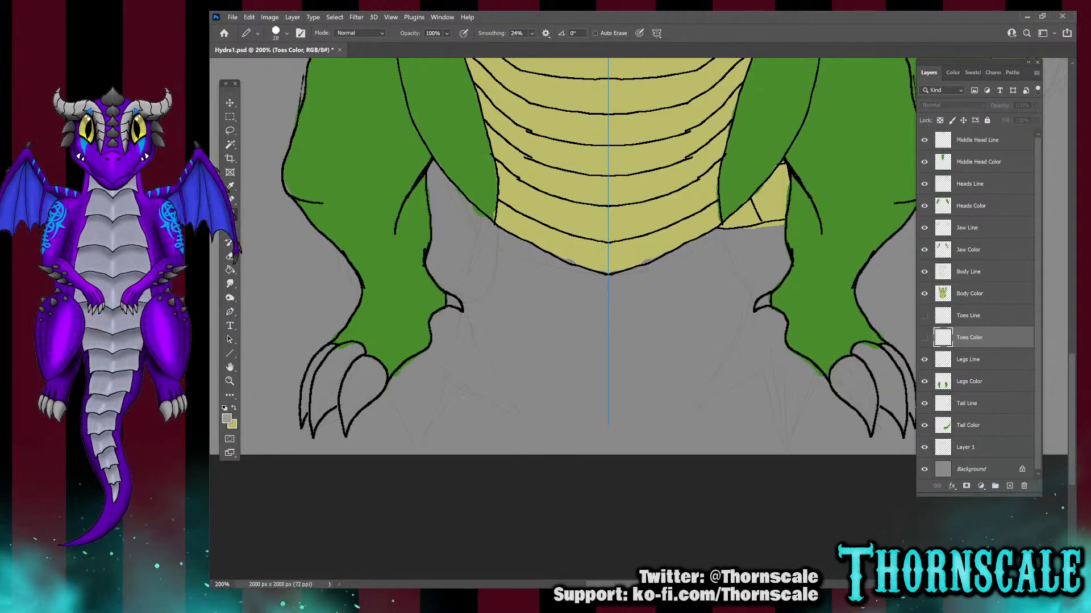
click(924, 359)
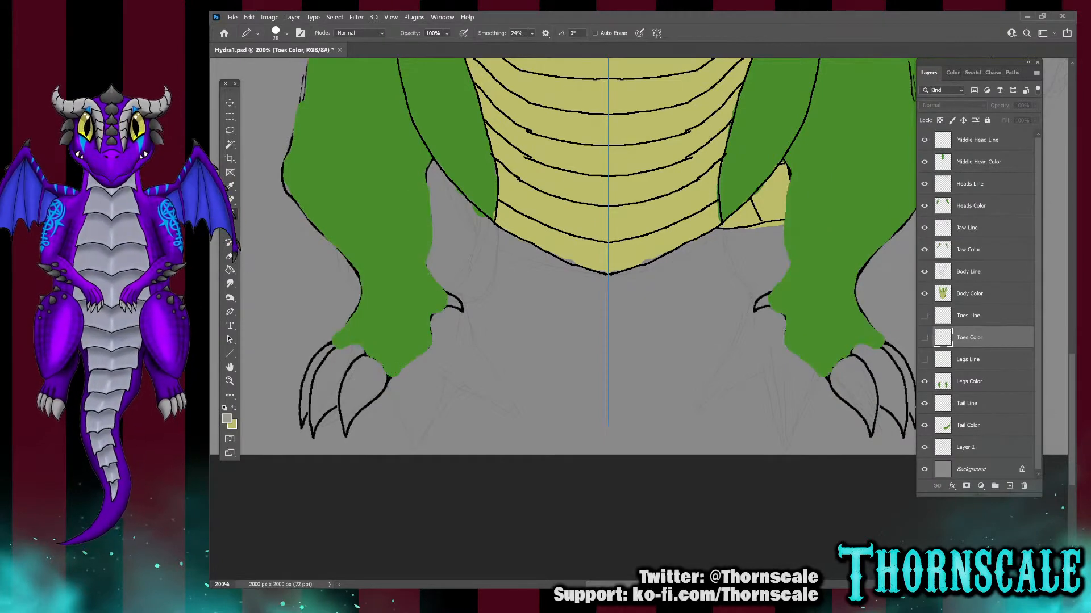
click(924, 337)
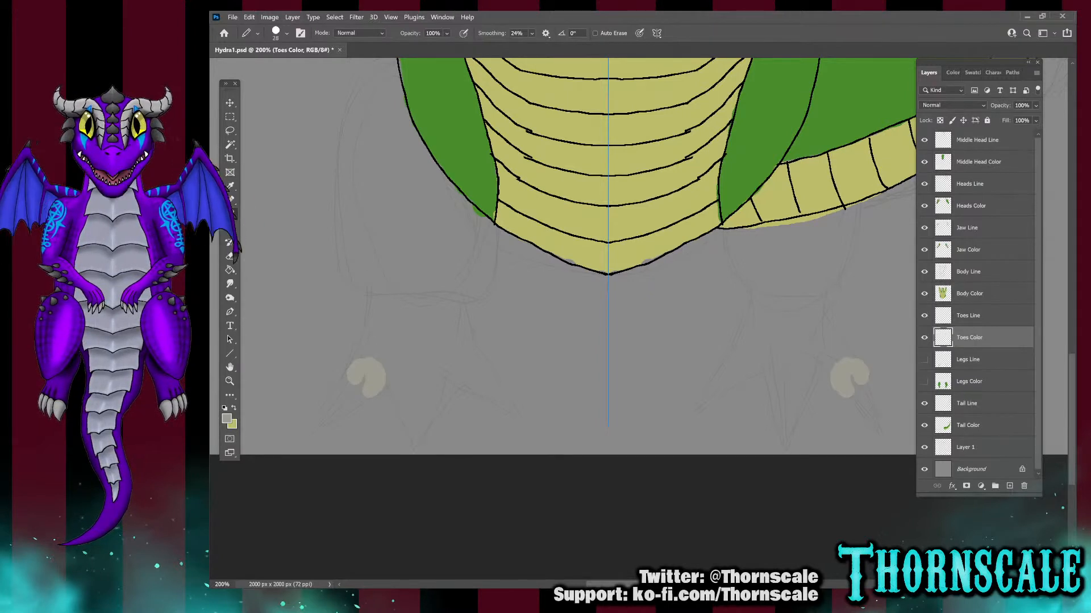
click(924, 338)
drag(980, 337, 1023, 486)
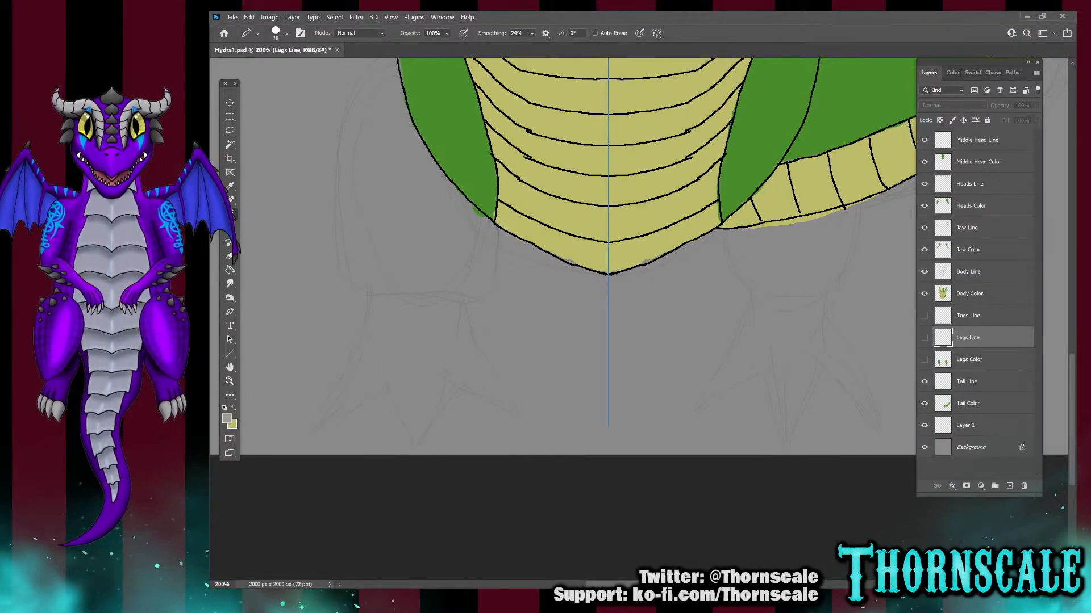
drag(979, 316, 1024, 486)
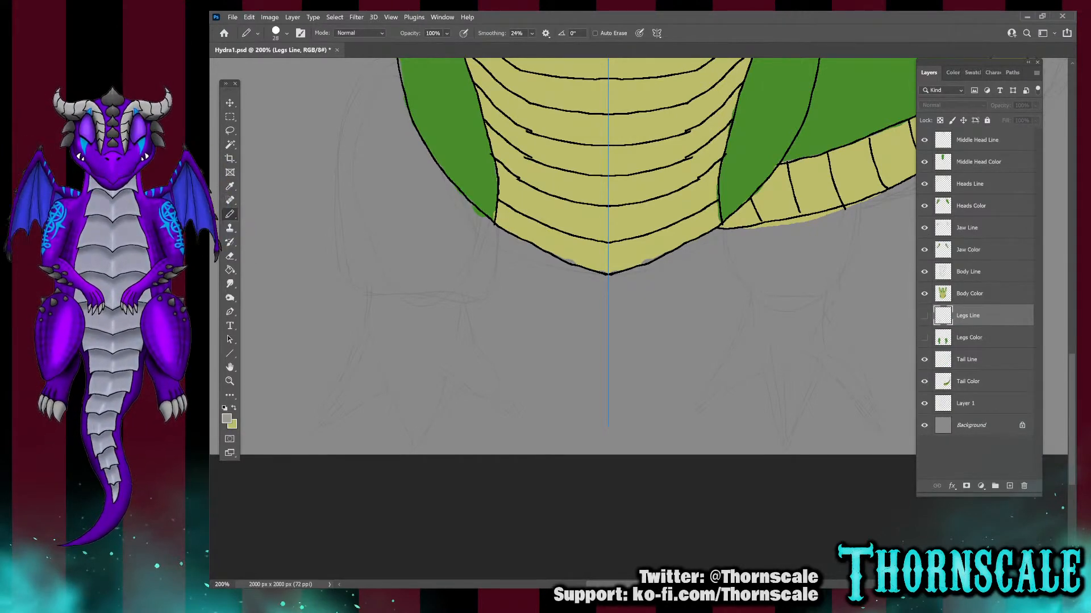
click(924, 316)
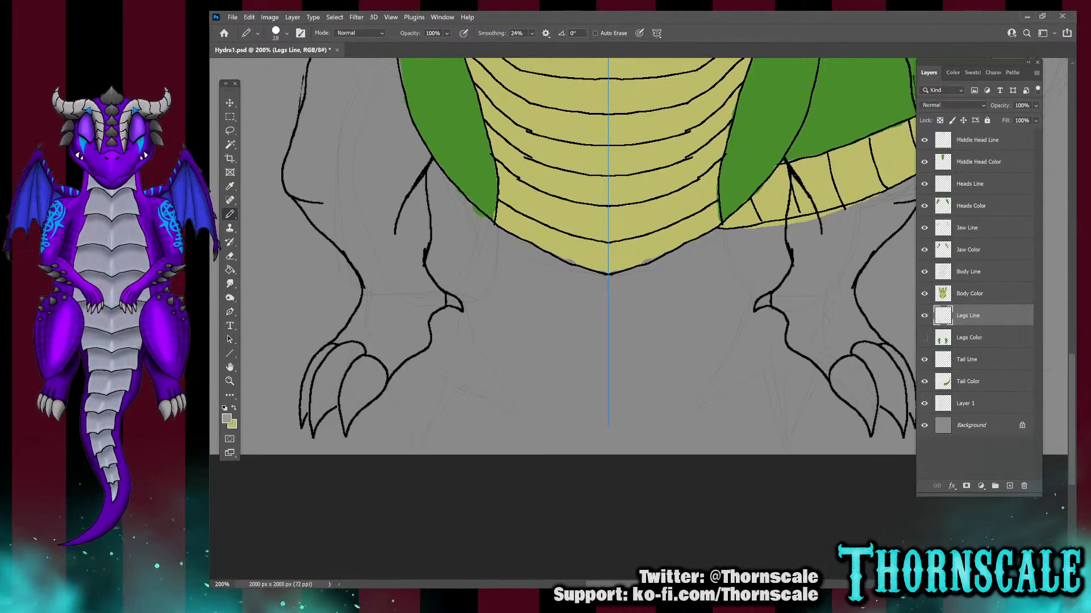
click(924, 338)
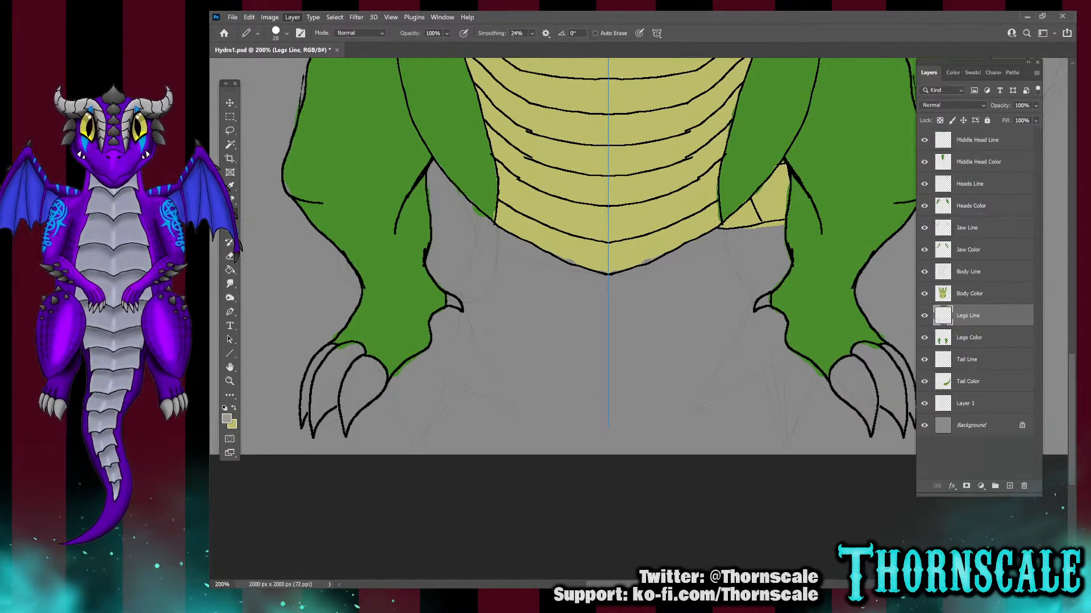
Add a new Toes Color layer above Legs Line and a new Toes Line layer above it
key(ctrl+shift+n)
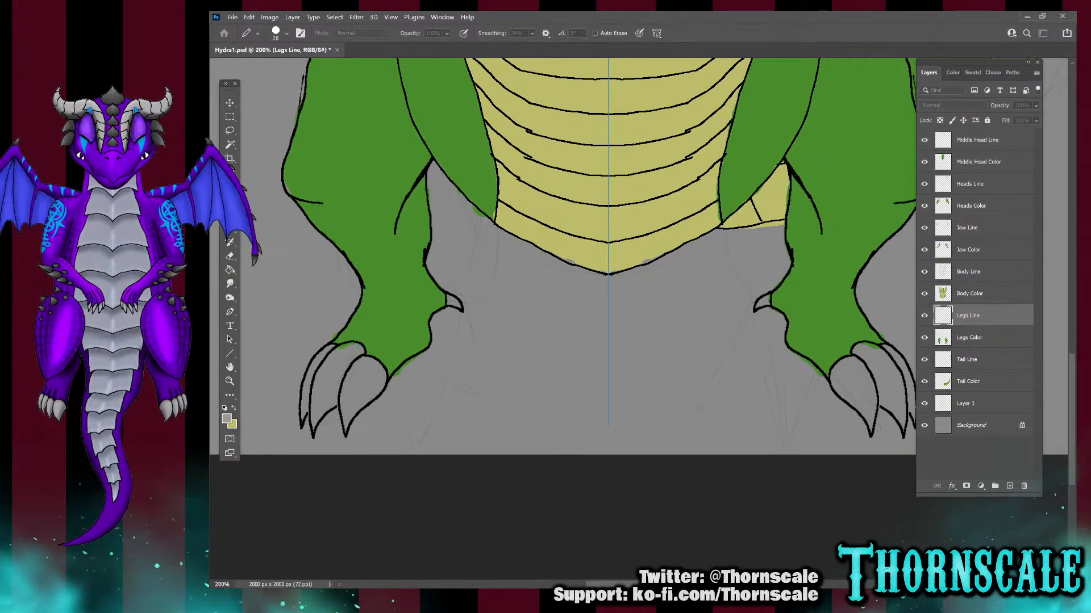
key(Return)
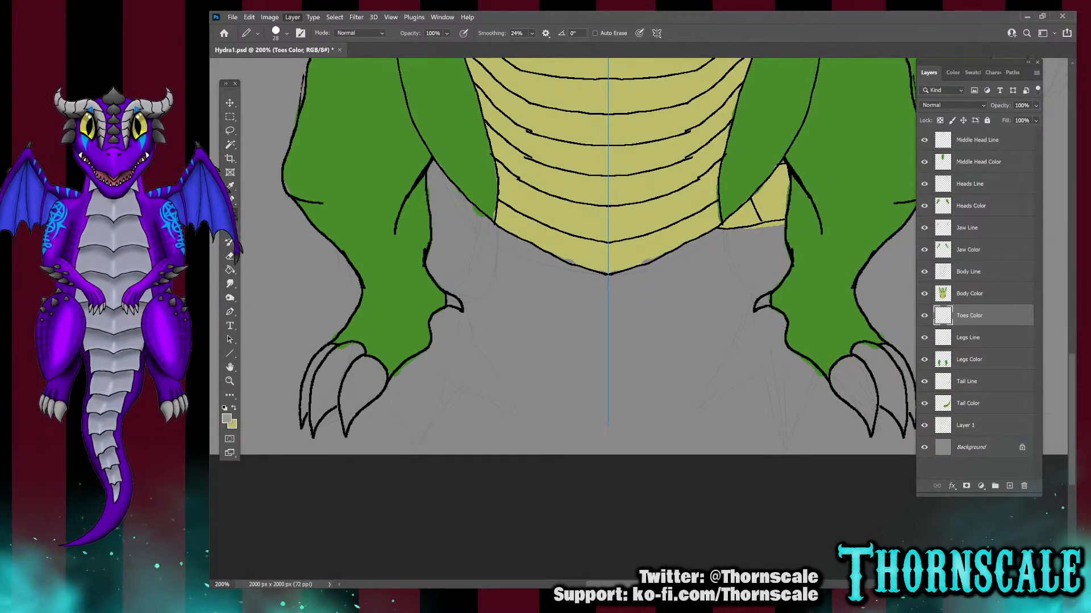
key(ctrl+shift+n)
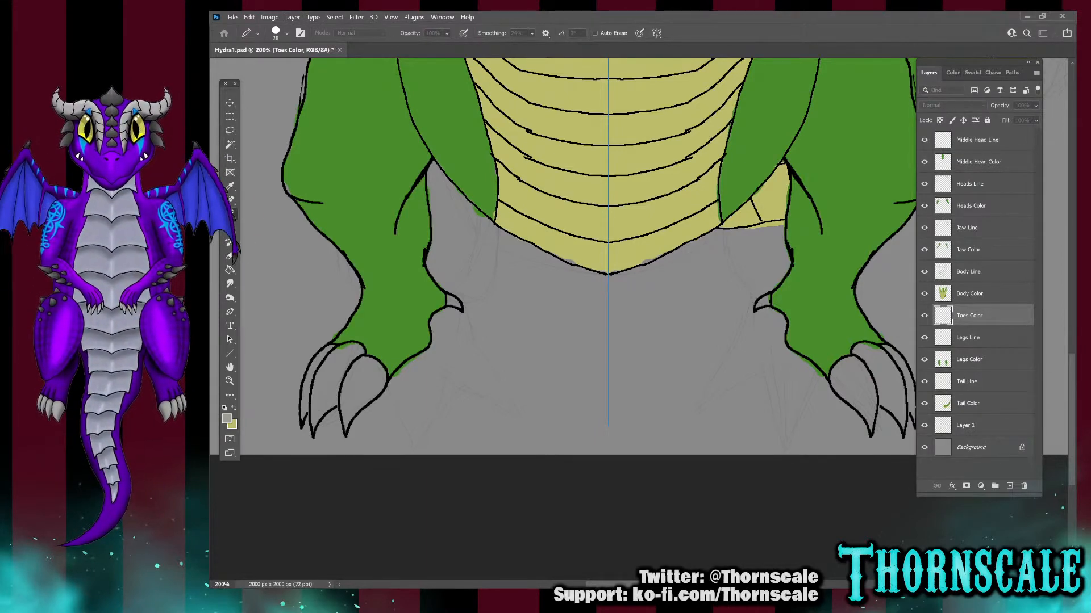
key(Return)
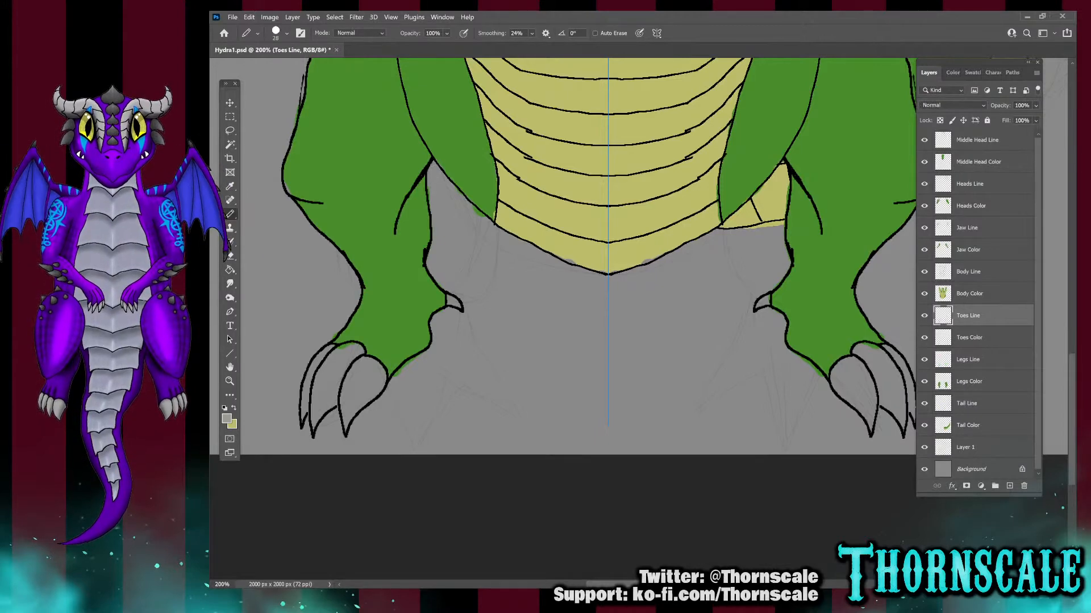
Fill the large foot claws with light gray on the Toes Color layer using the 28 px Pencil
click(974, 337)
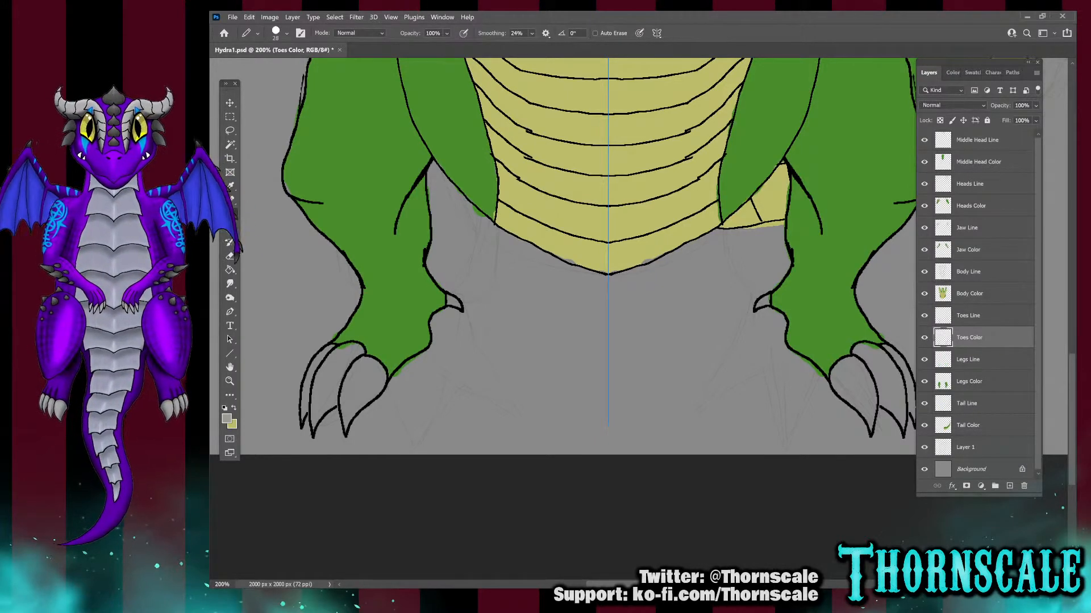
mouse_move(374, 391)
mouse_down()
mouse_move(375, 372)
mouse_move(351, 367)
mouse_move(328, 380)
mouse_move(321, 363)
mouse_move(314, 408)
mouse_up()
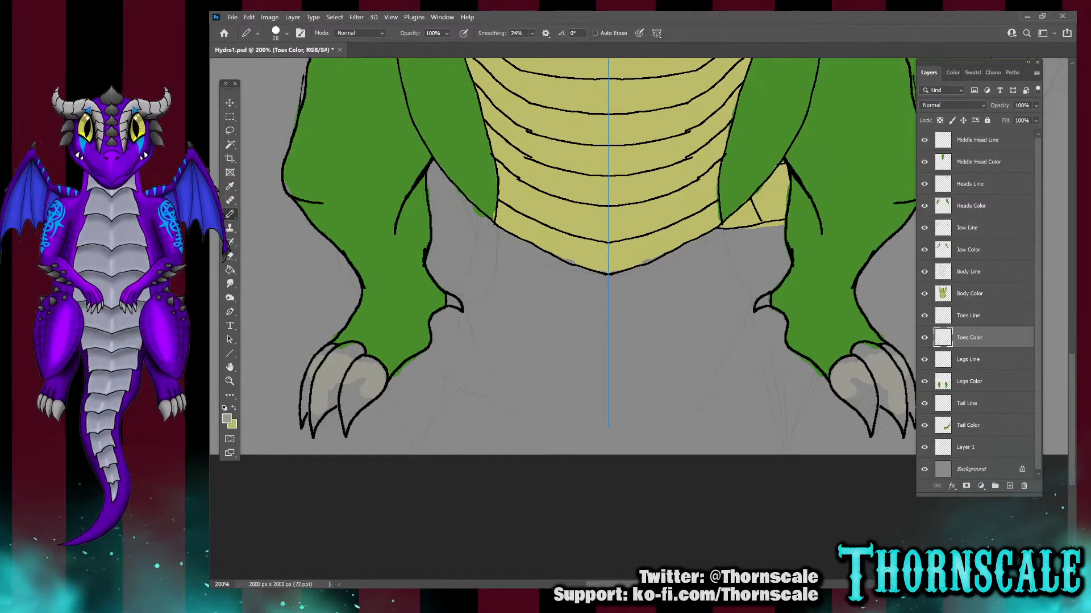
mouse_move(353, 383)
mouse_down()
mouse_move(366, 405)
mouse_move(346, 420)
mouse_up()
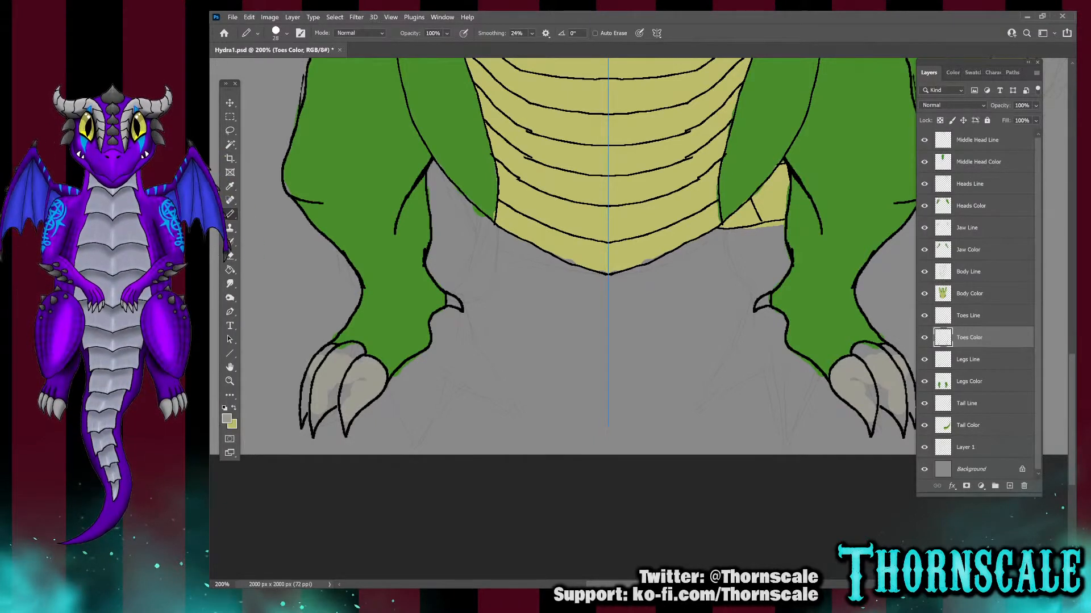
drag(361, 356, 335, 350)
mouse_move(337, 393)
mouse_down()
mouse_move(349, 391)
mouse_move(318, 411)
mouse_move(334, 404)
mouse_up()
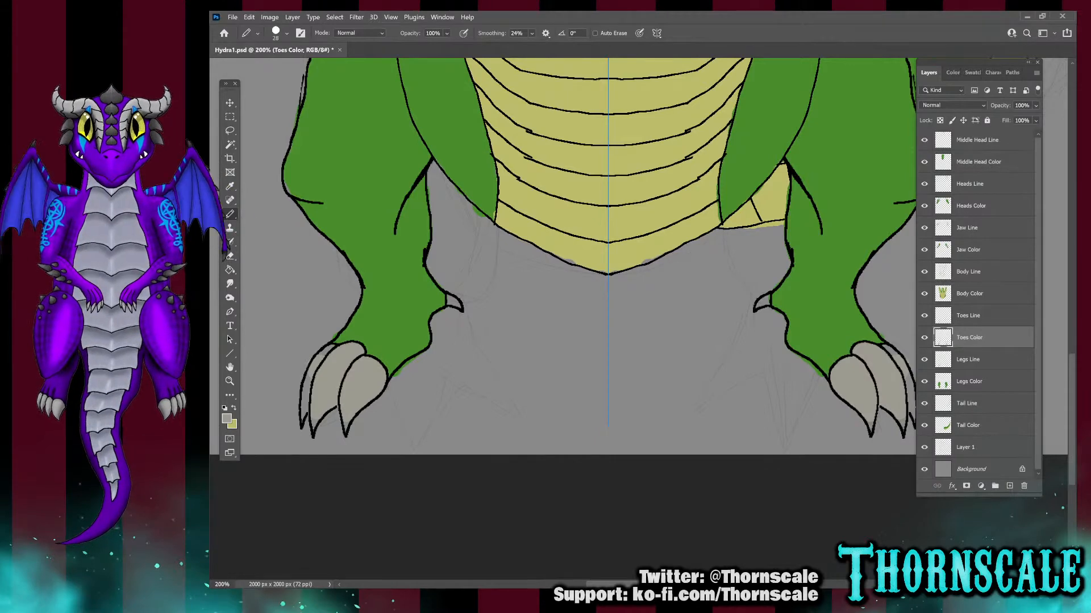
drag(332, 348, 305, 413)
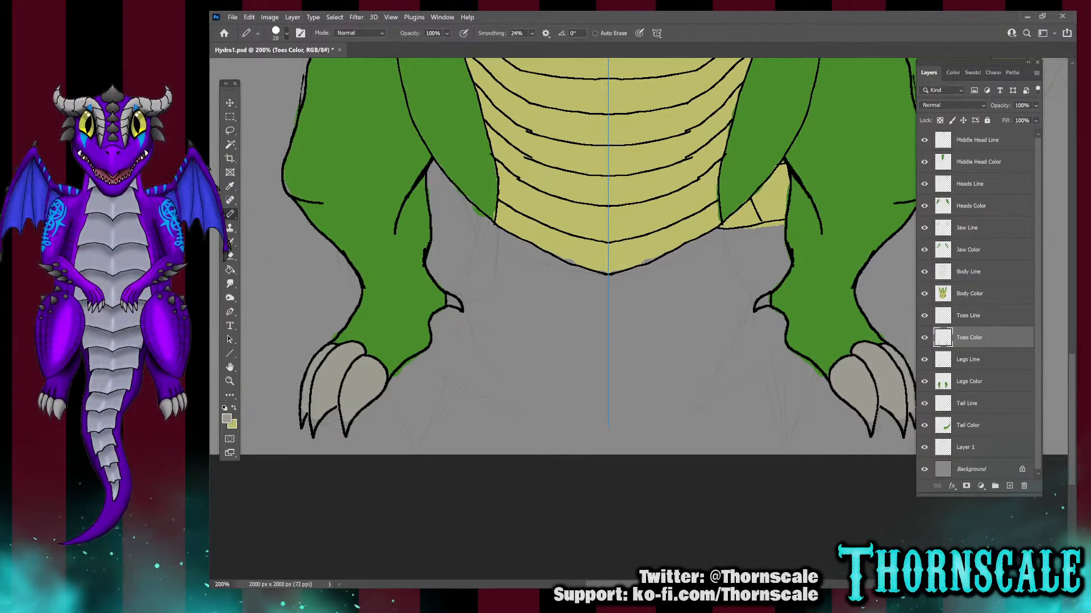
Reduce the Pencil size to 3 px for fine color touch-ups
key(bracketleft)
key(bracketleft)
key(bracketleft)
key(bracketleft)
key(bracketleft)
key(bracketleft)
key(bracketleft)
key(bracketleft)
key(bracketleft)
key(bracketleft)
key(bracketleft)
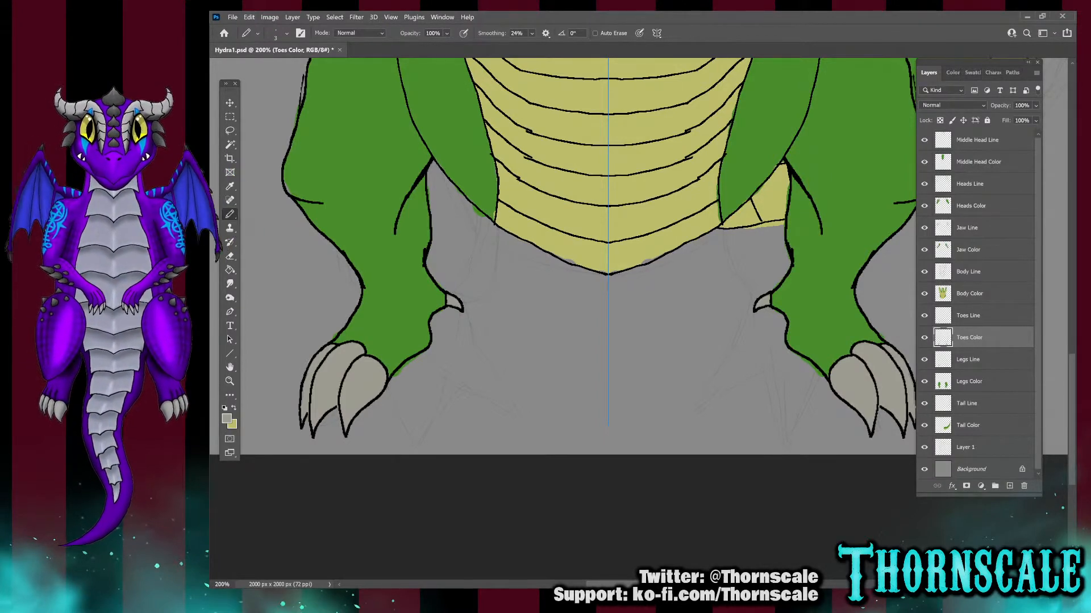
Clean up the belly's lower edge on the Body Color layer with a 15 px eraser and fill its gaps with the belly yellow
click(969, 294)
key(e)
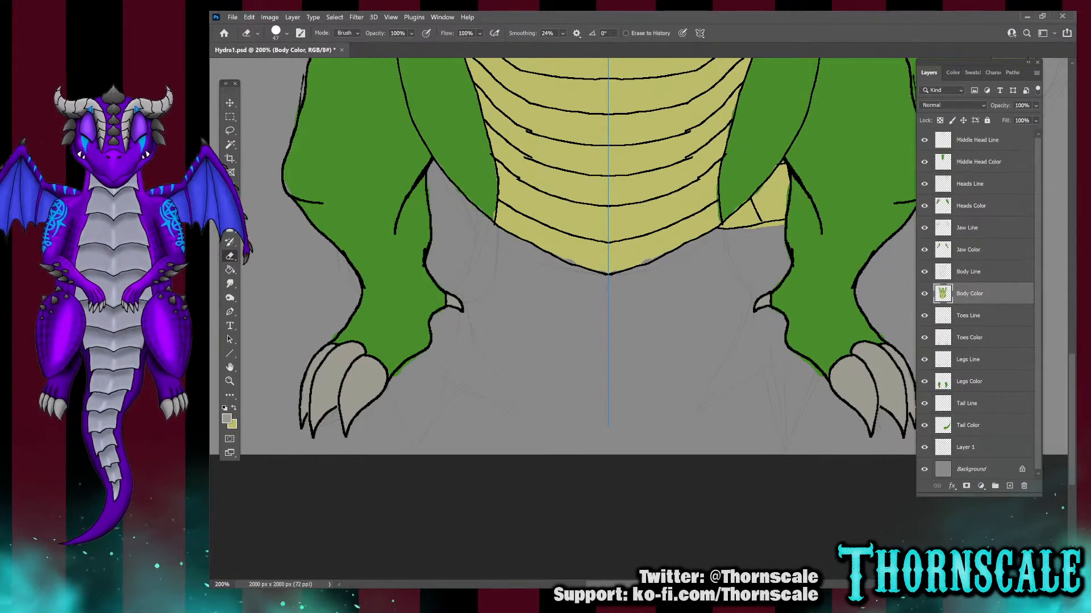
key(bracketleft)
key(bracketleft)
key(bracketleft)
key(bracketleft)
key(bracketleft)
key(bracketleft)
key(bracketleft)
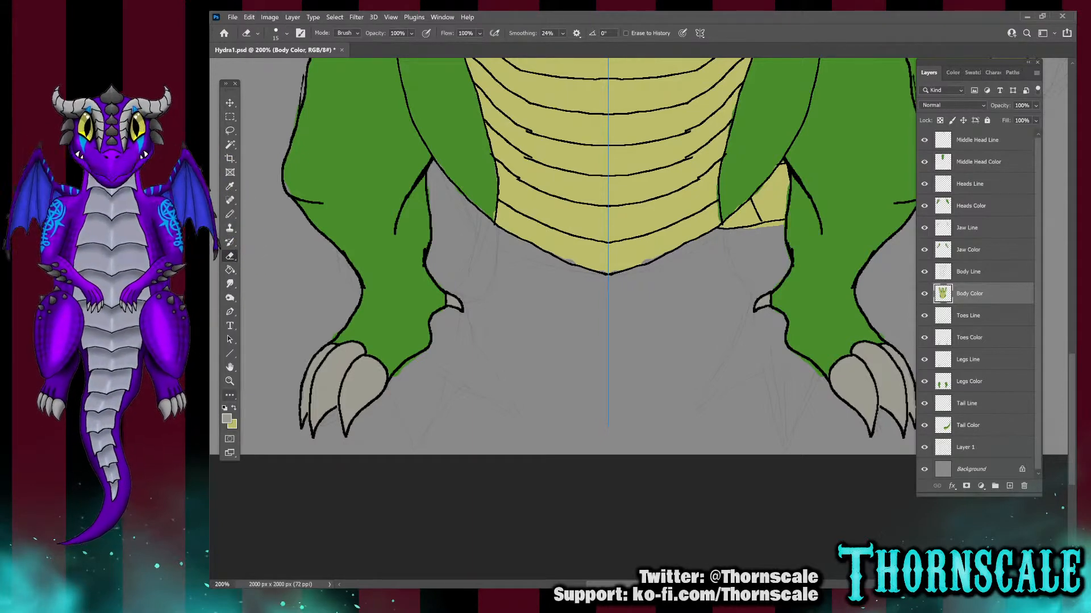
key(x)
key(b)
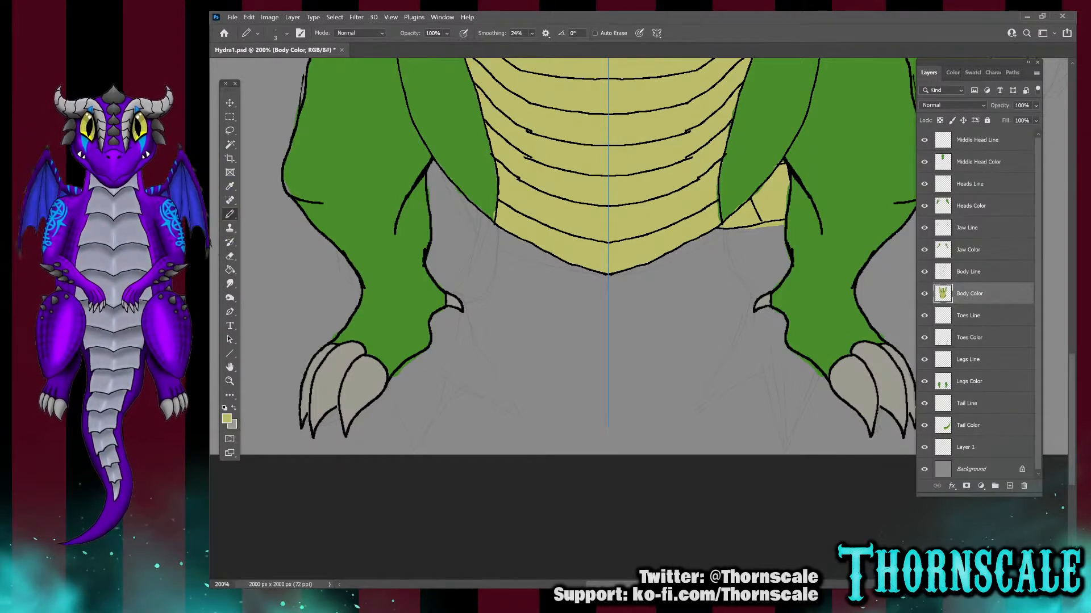
Sample the body green and touch up the green areas beside the belly on the Body Color layer with the 3 px Pencil
click(230, 186)
click(419, 131)
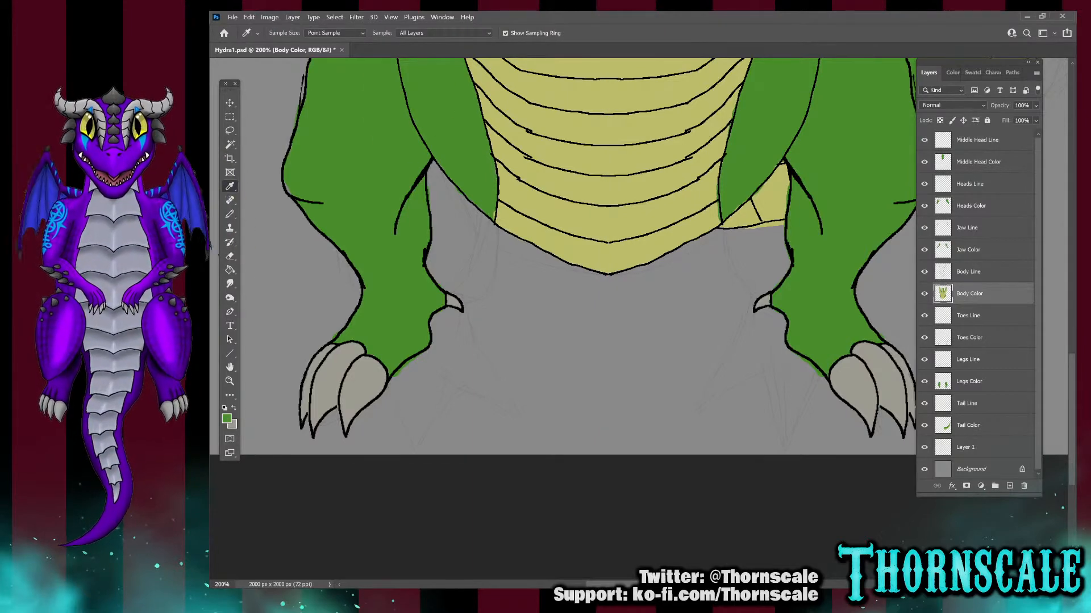
key(b)
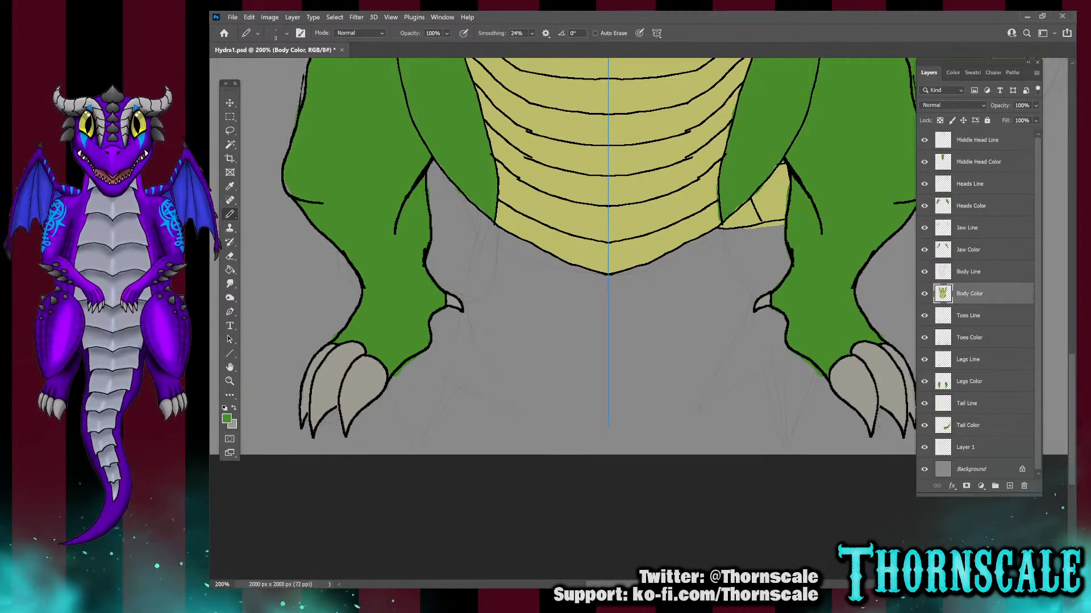
scroll(563, 318, up, 6)
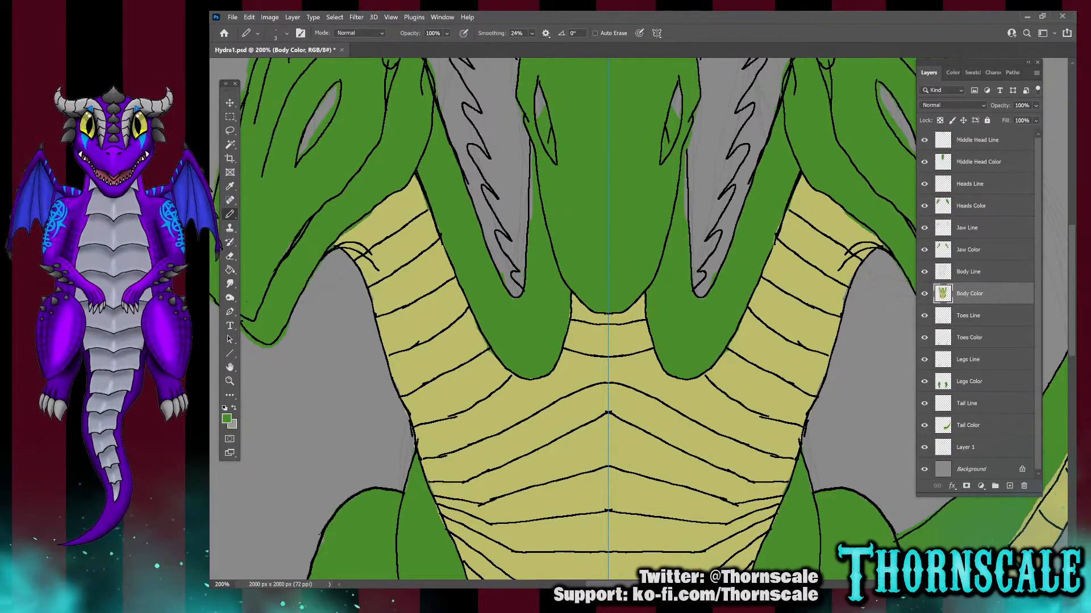
scroll(562, 319, down, 5)
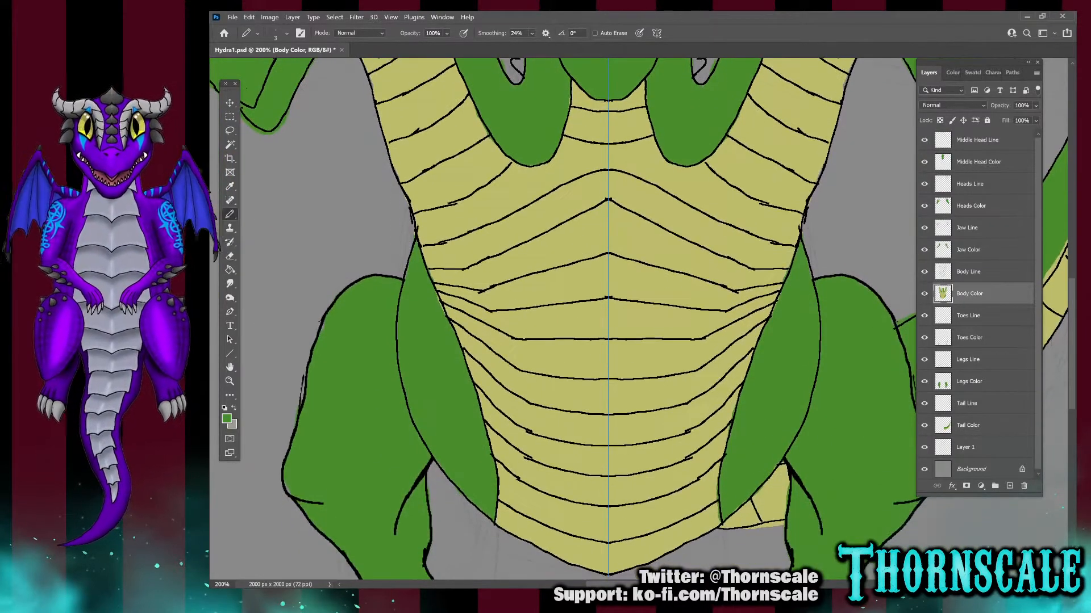
scroll(658, 319, up, 1)
key(z)
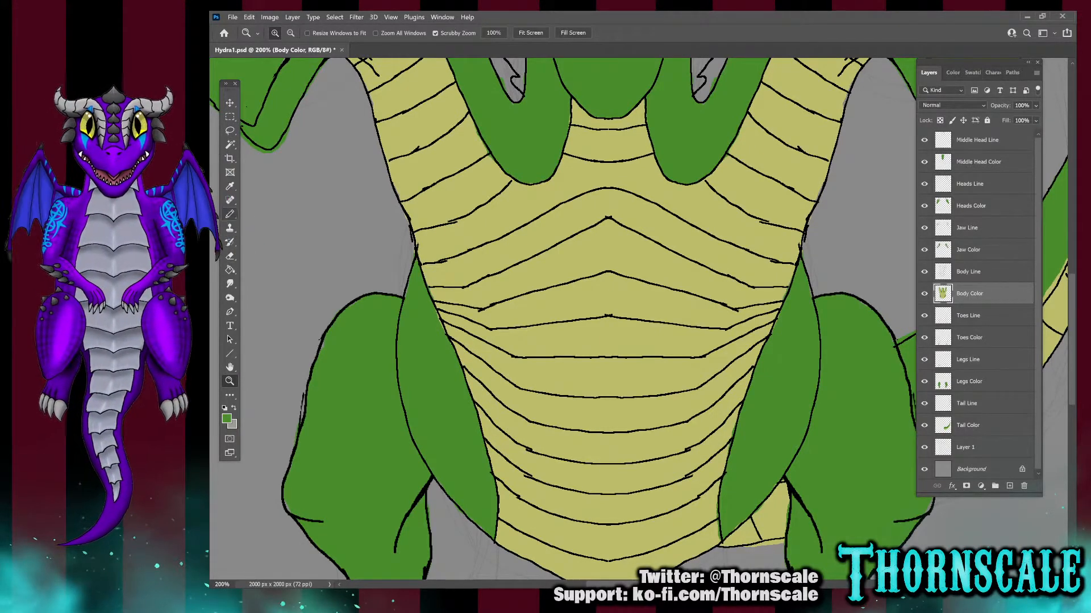
key(b)
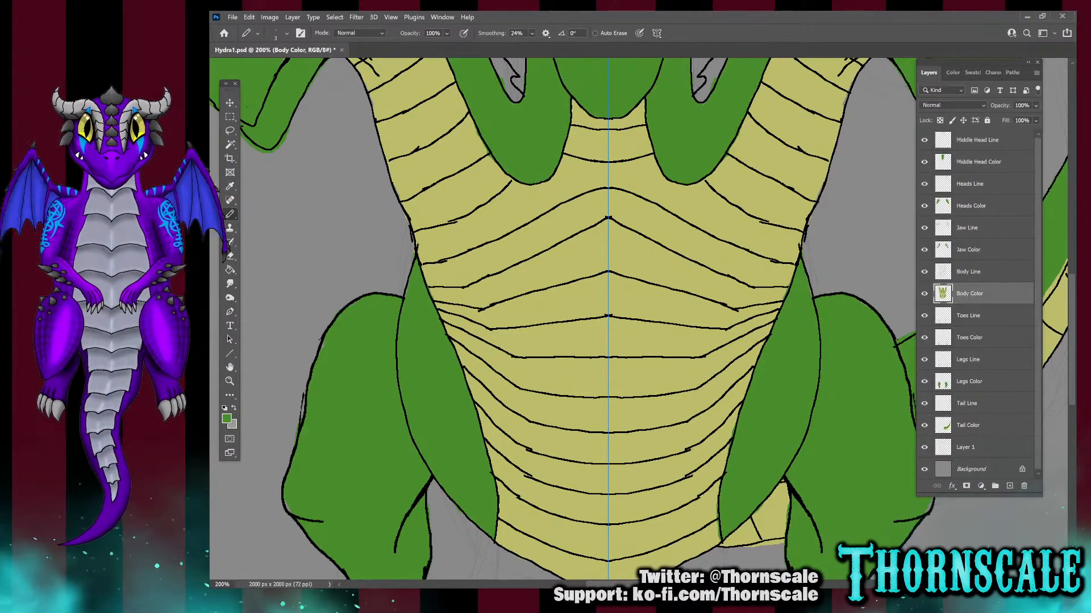
Sample the belly yellow and touch up the chest and neck scales on the Body Color layer with the Pencil
key(x)
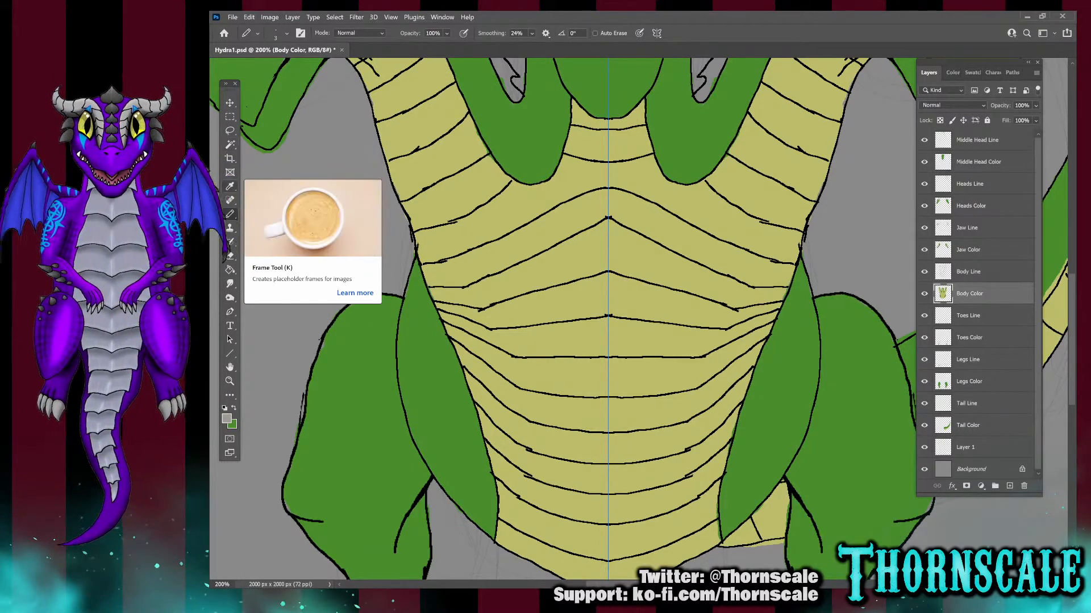
click(230, 187)
click(432, 188)
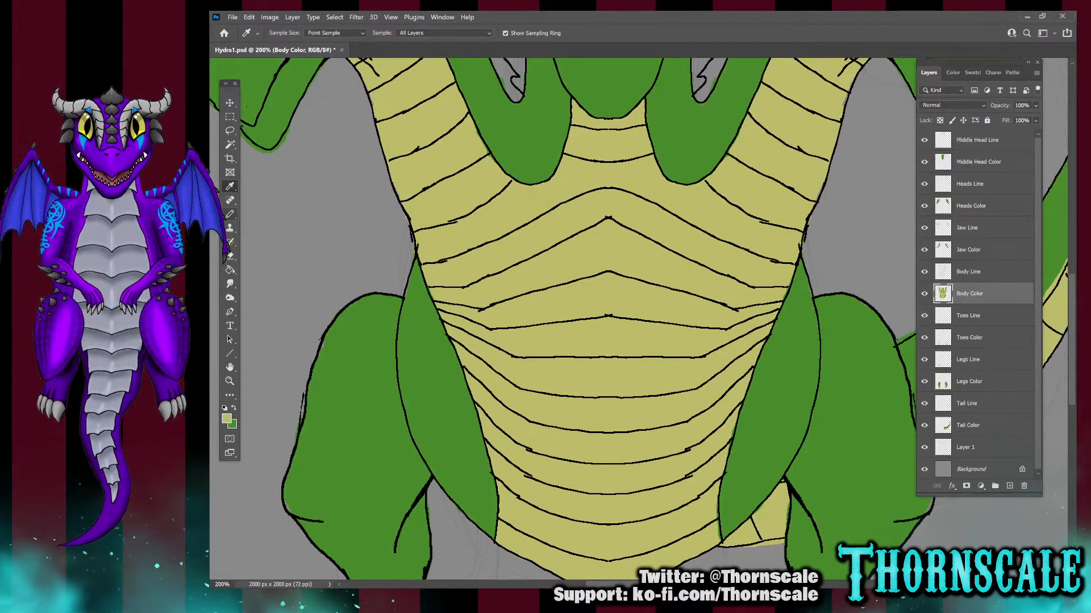
key(b)
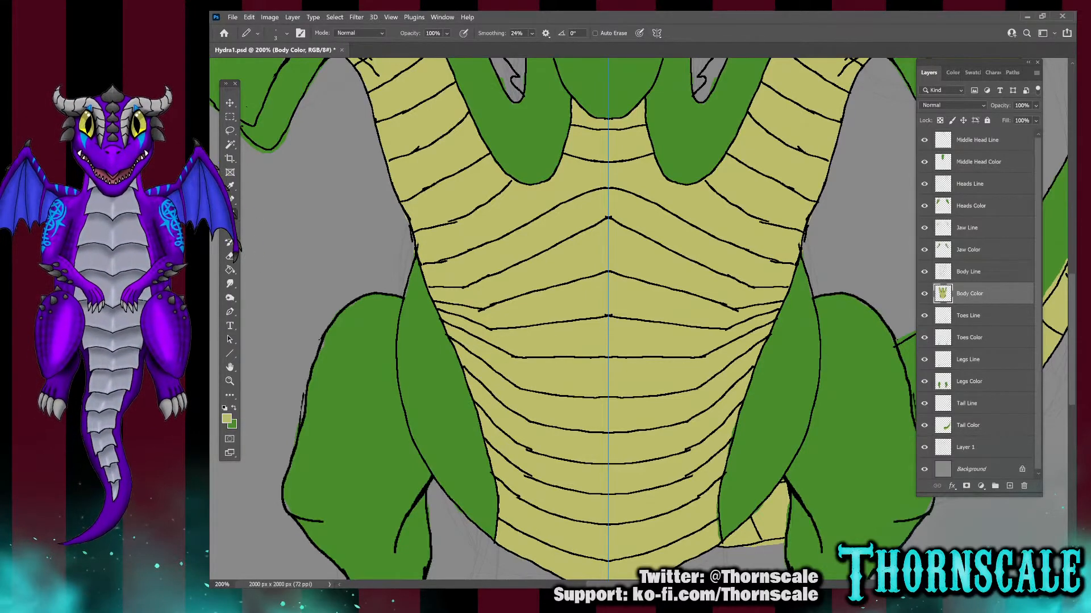
scroll(562, 318, up, 2)
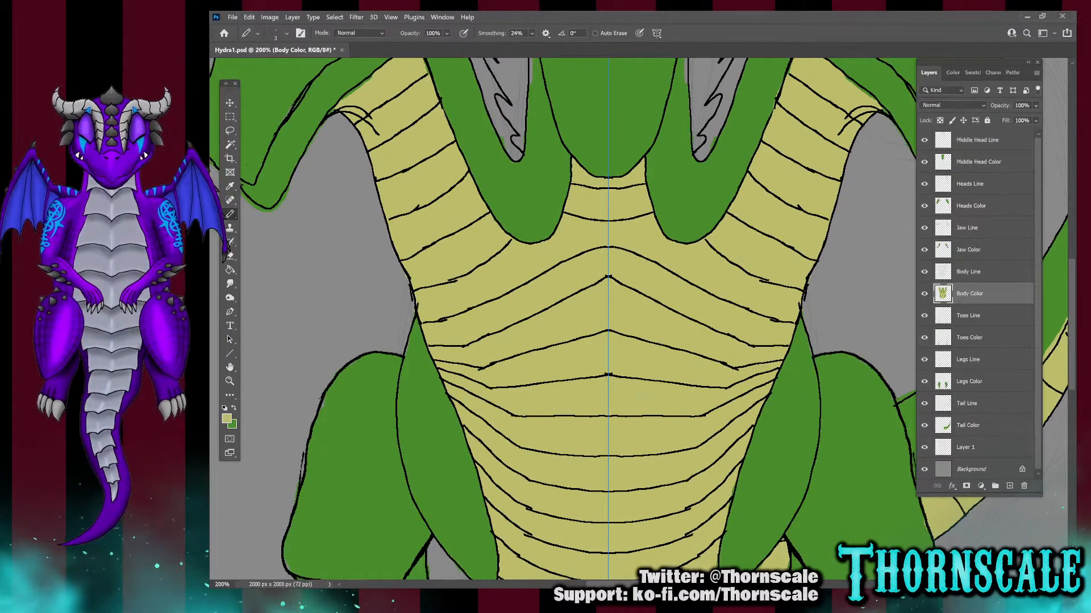
scroll(608, 319, up, 2)
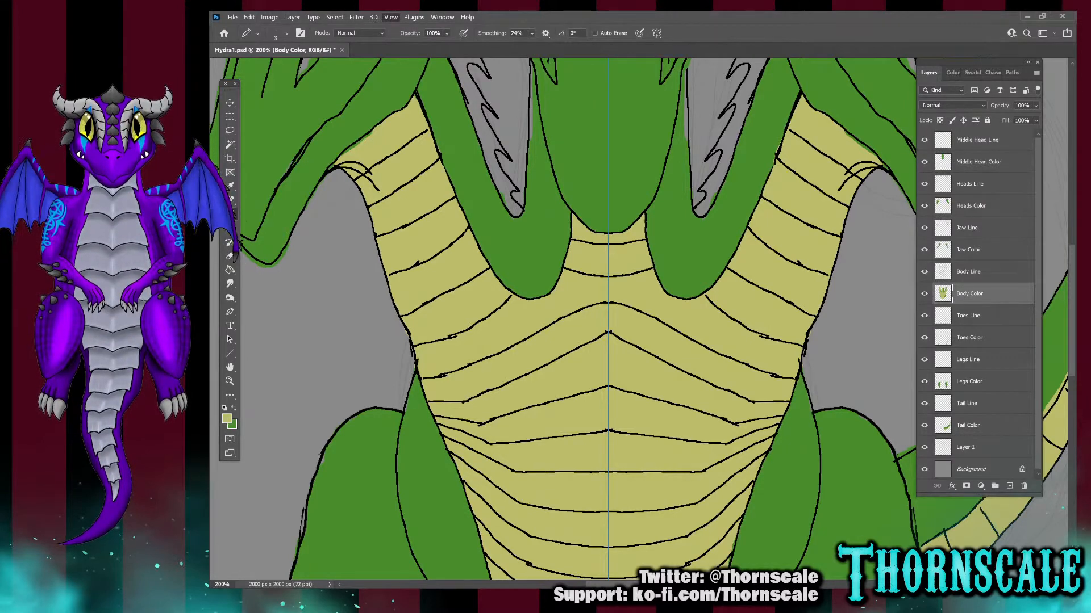
Hide the Heads Line and Heads Color layers to expose the open jaws, keeping Jaw Line shown, and make Jaw Line the active layer
key(ctrl+minus)
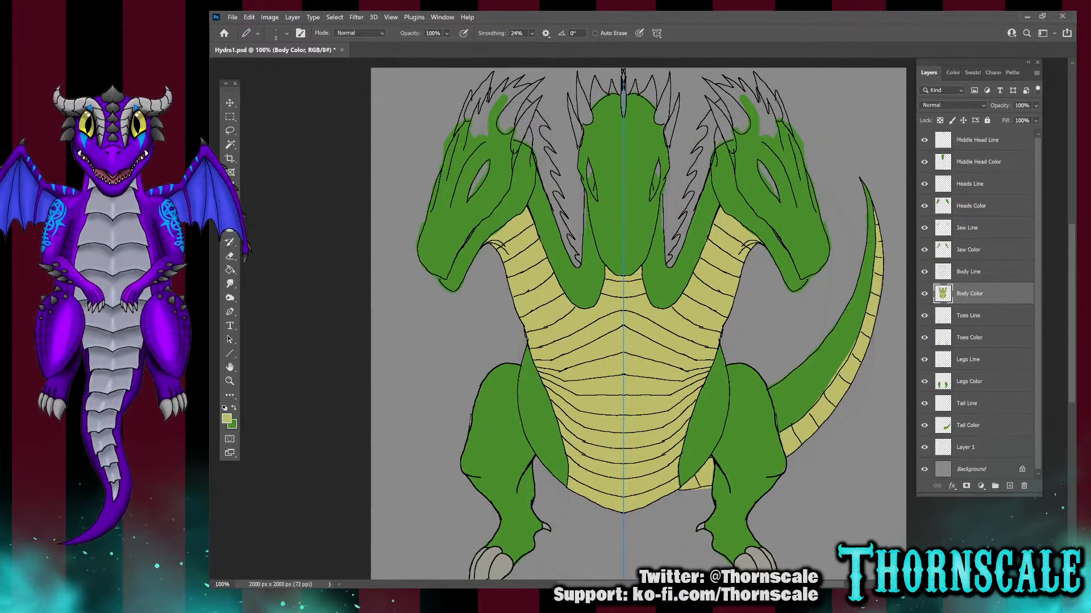
click(925, 205)
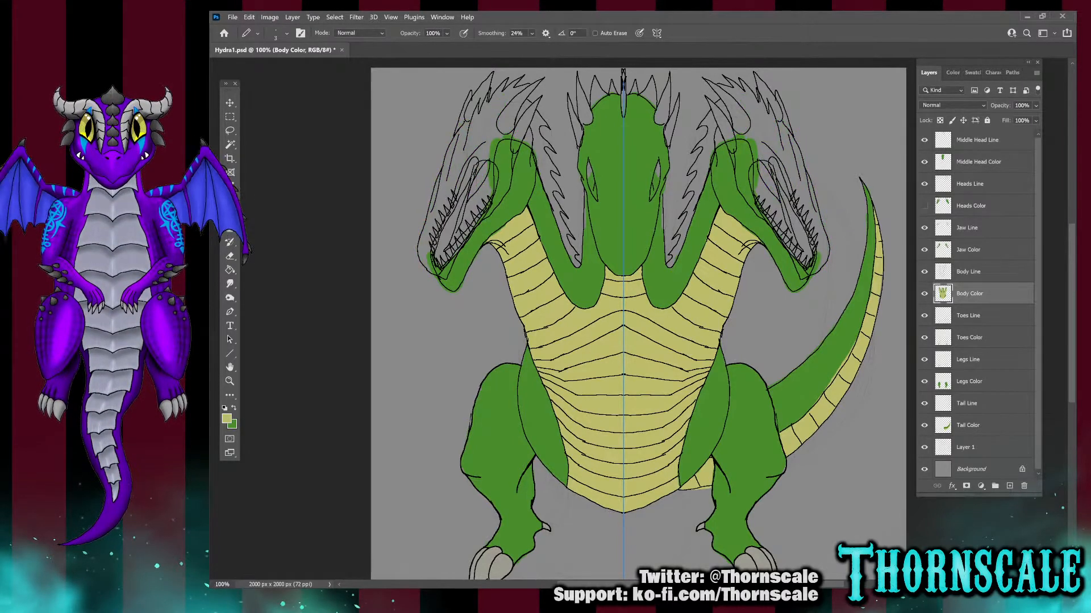
click(925, 227)
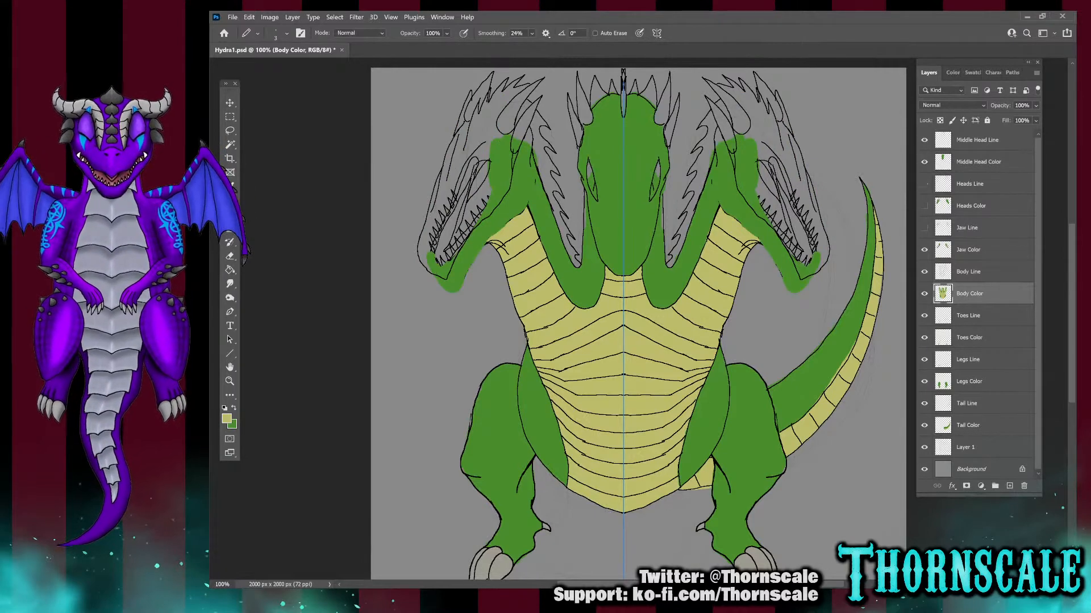
click(924, 184)
click(924, 227)
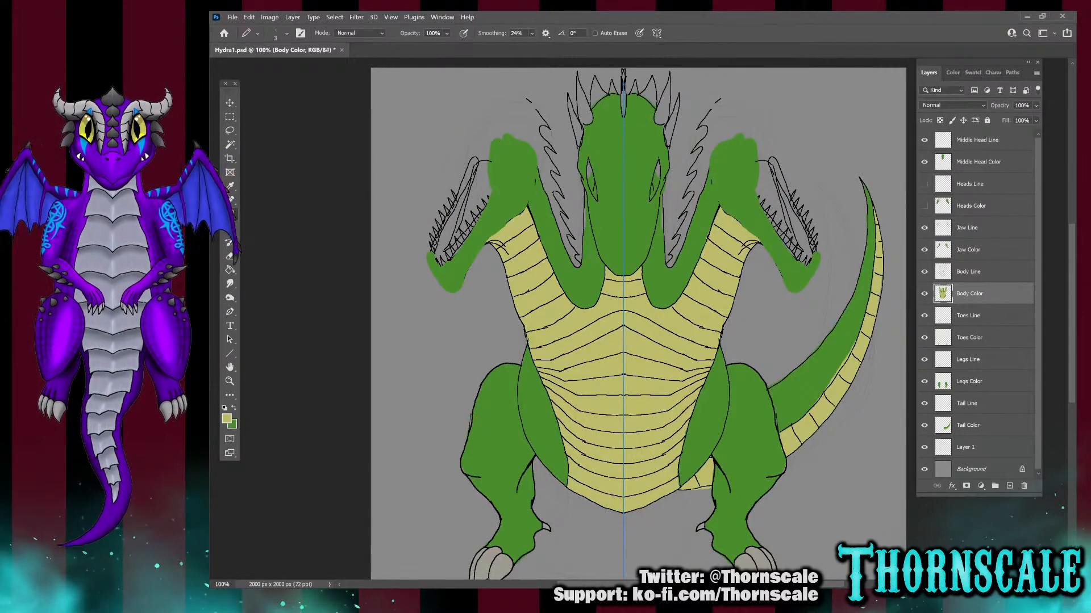
click(967, 228)
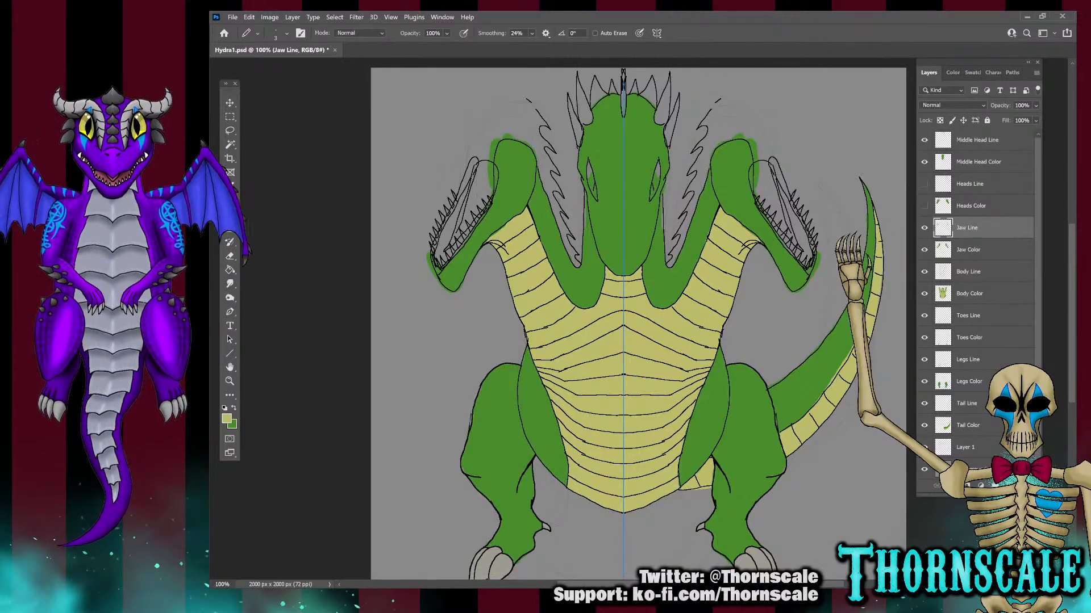
key(ctrl+3)
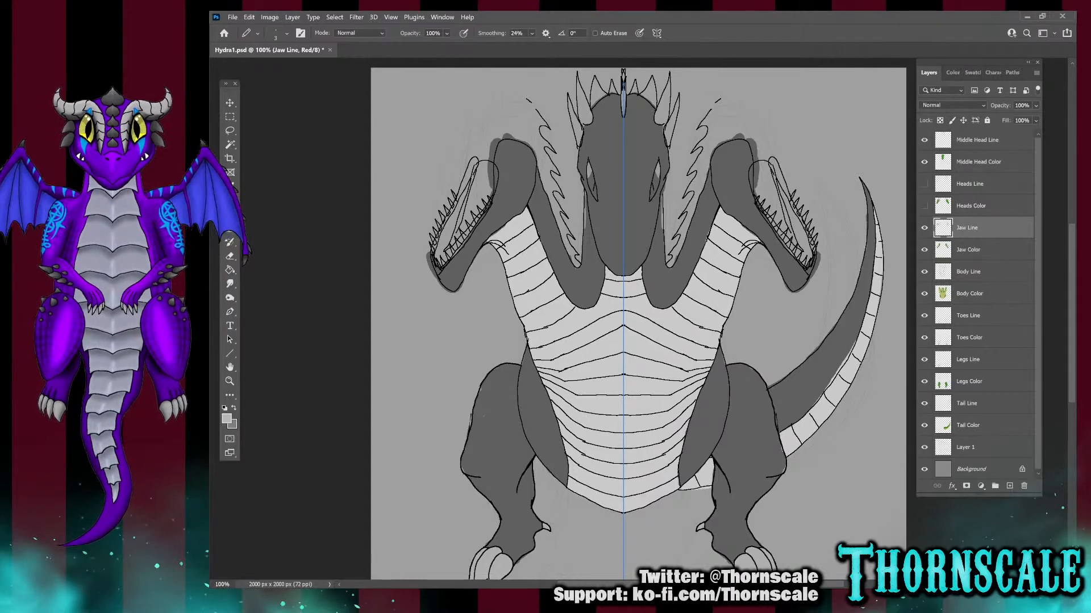
click(970, 294)
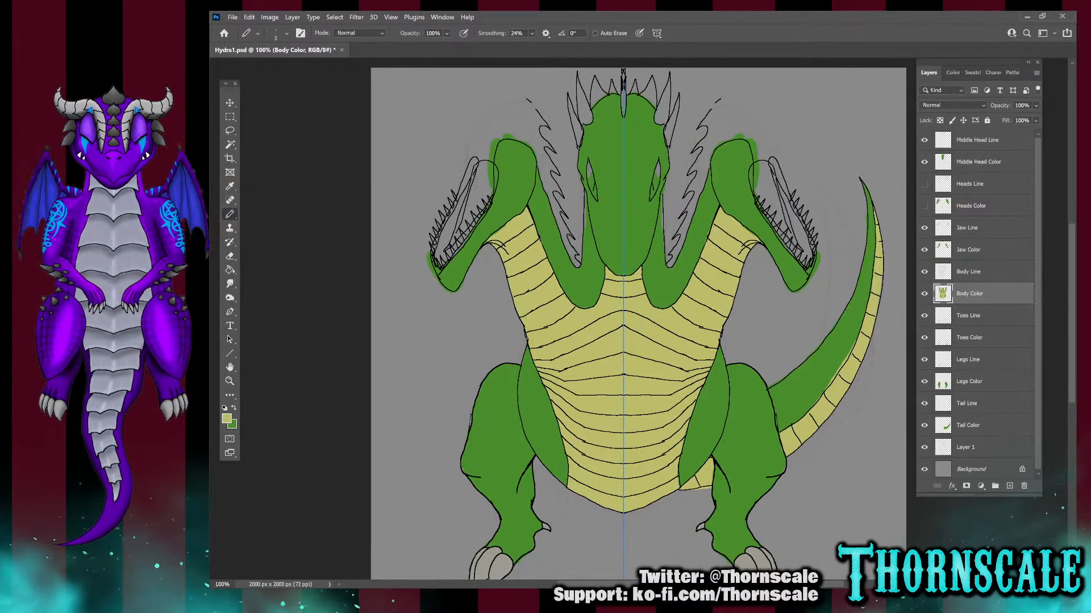
key(ctrl+3)
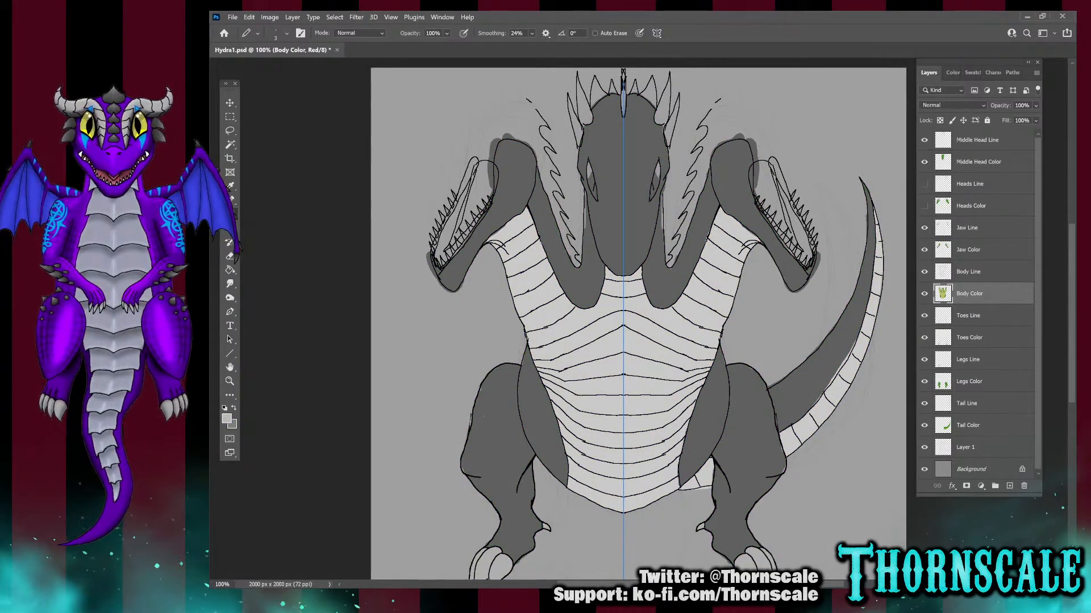
key(ctrl+5)
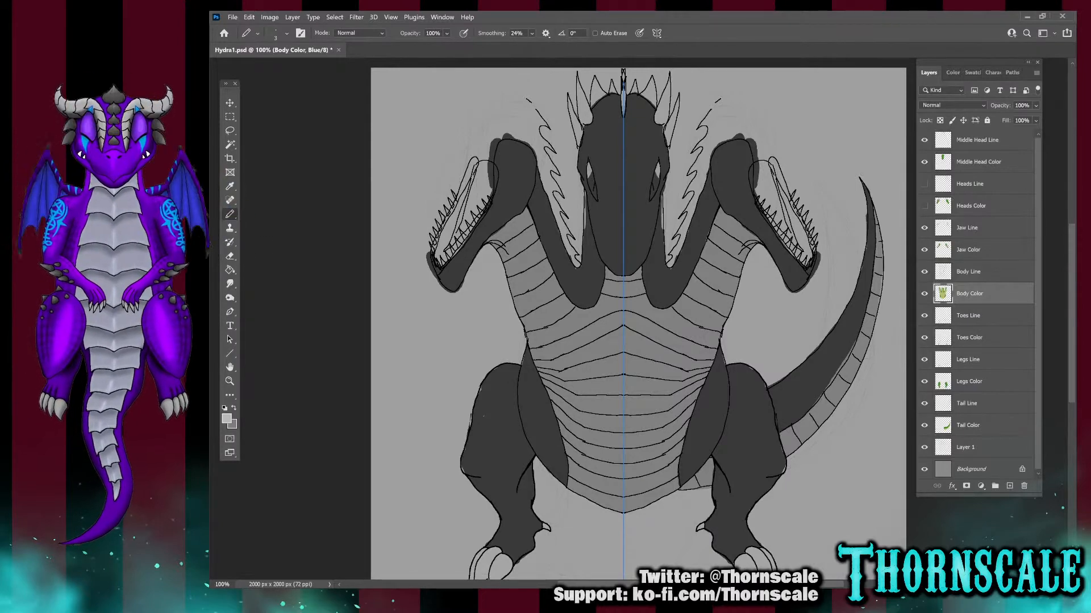
key(ctrl+2)
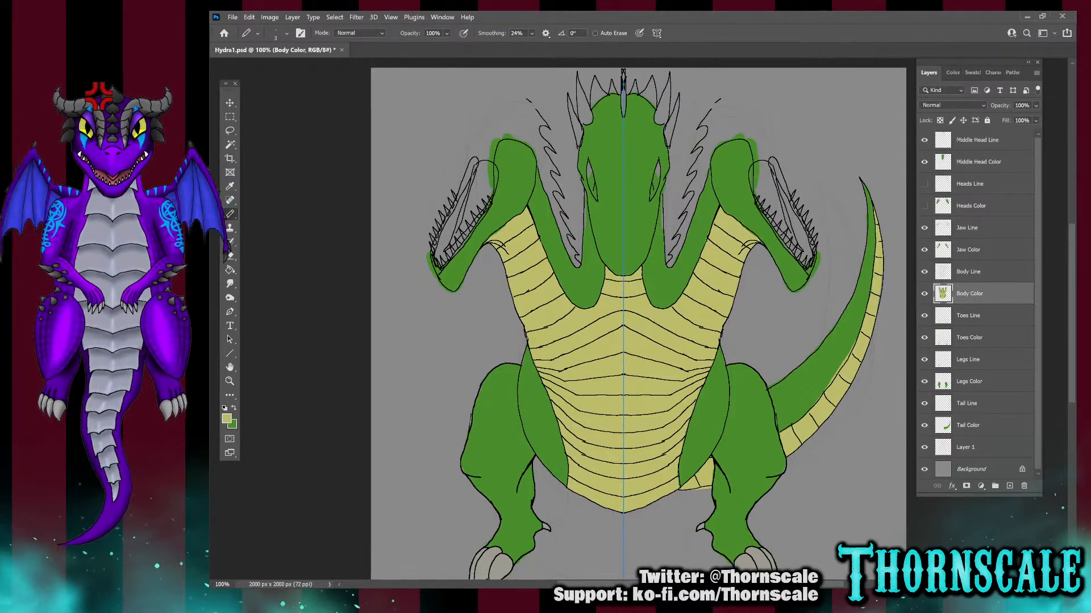
key(ctrl+3)
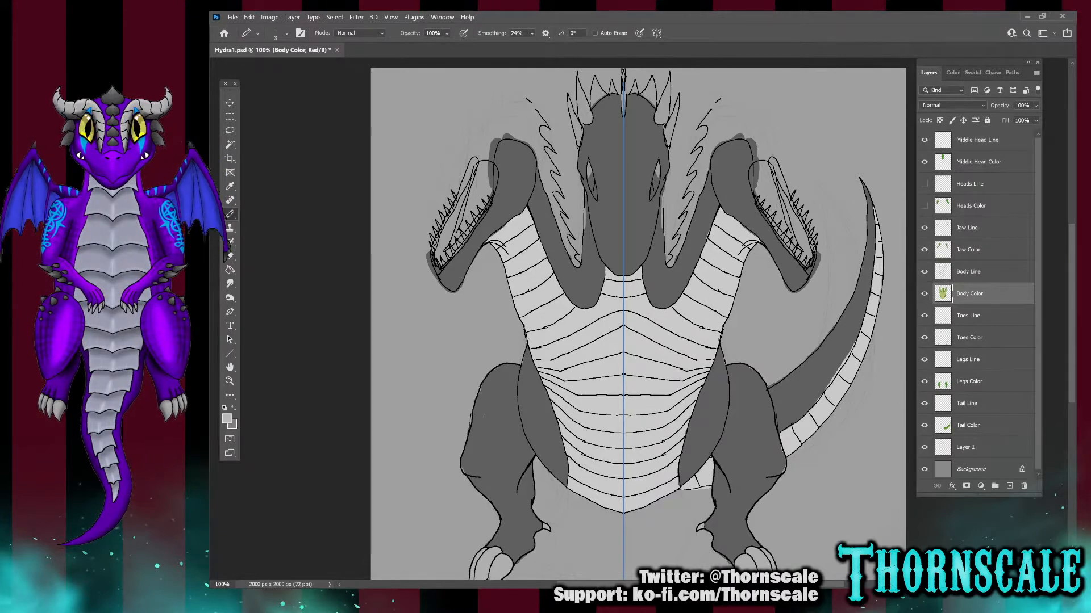
key(ctrl+2)
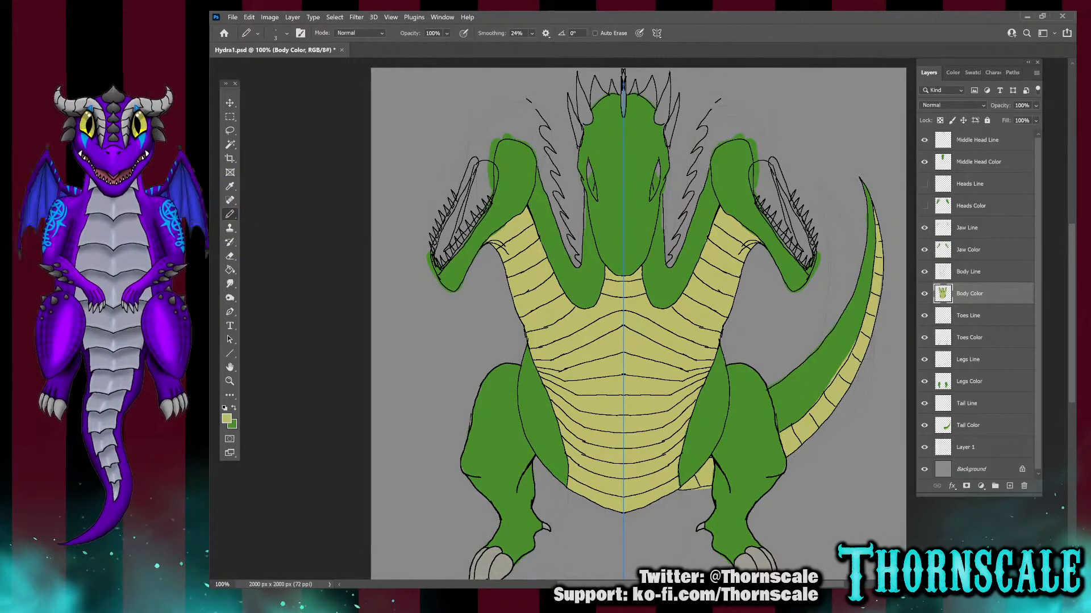
Pick a salmon pink as the painting color and make Jaw Color the active layer
key(i)
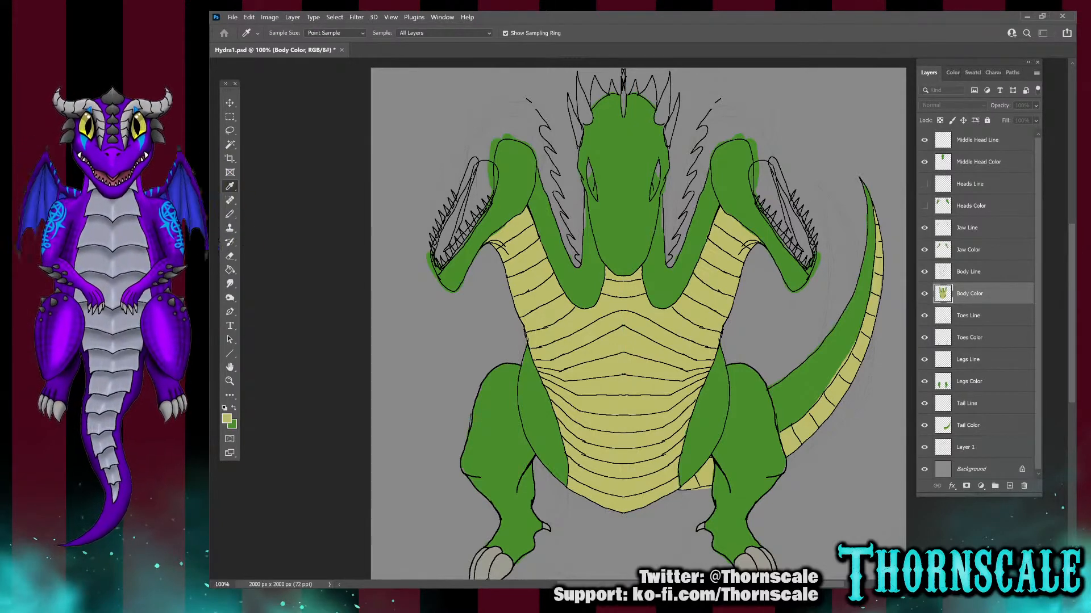
key(b)
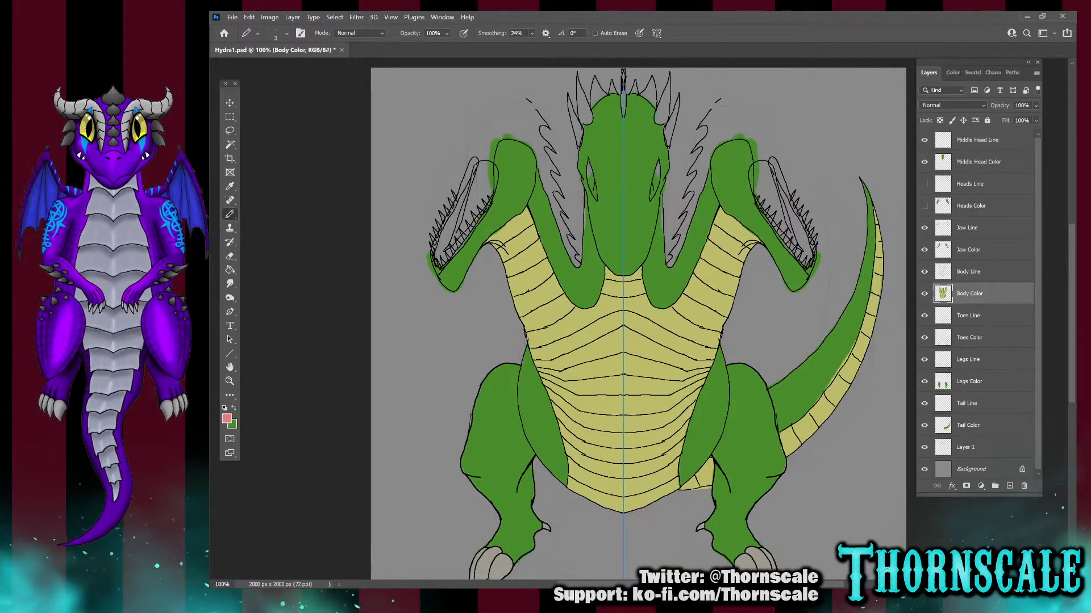
click(969, 250)
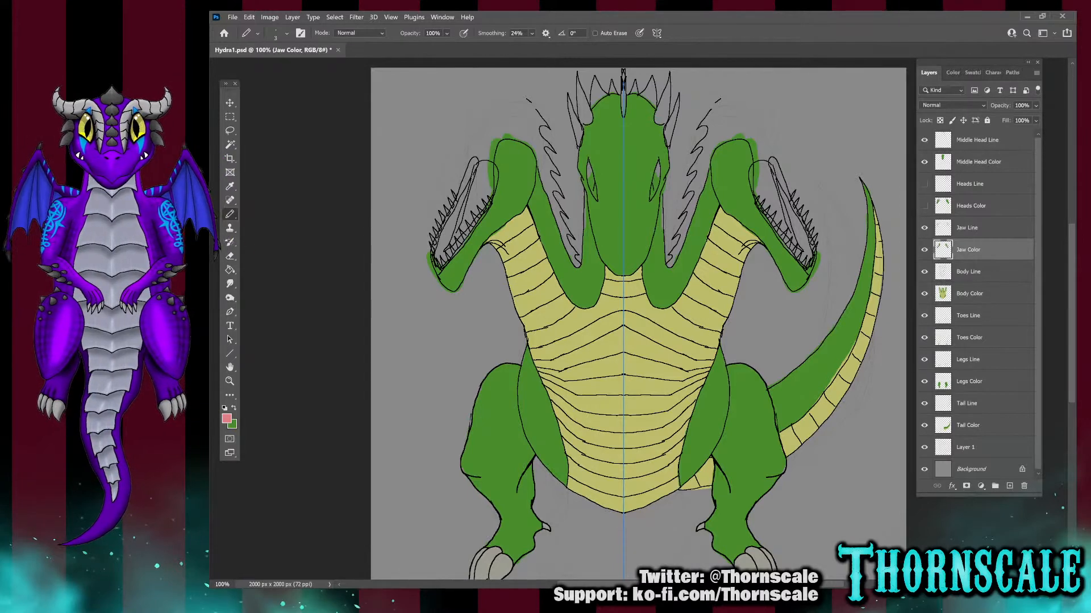
Fill the inside of the open mouths with salmon pink on the Jaw Color layer using the Pencil at 20 px
key(ctrl+plus)
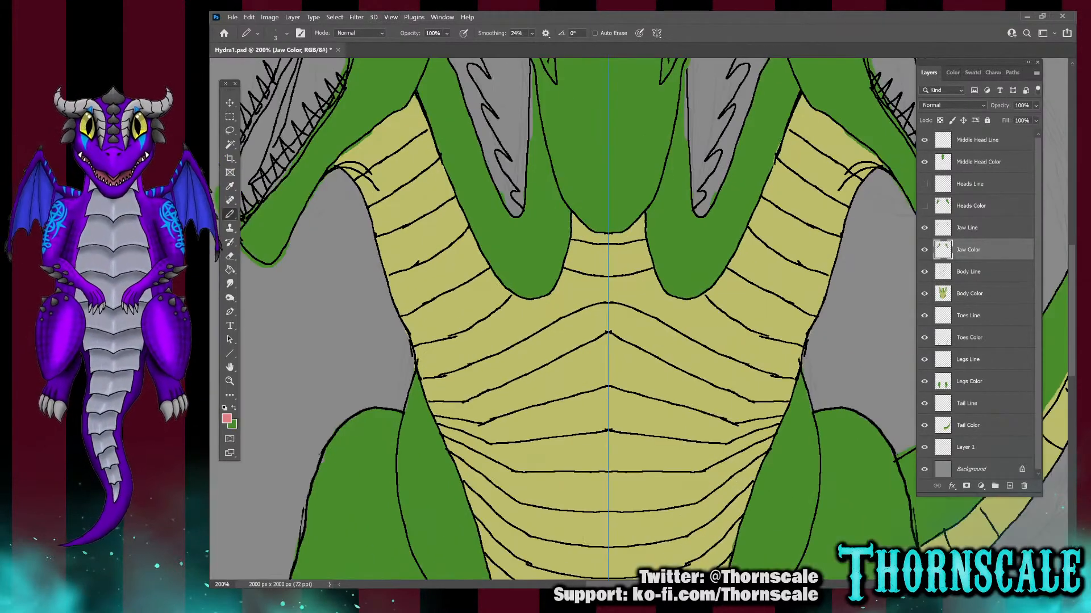
scroll(568, 318, left, 5)
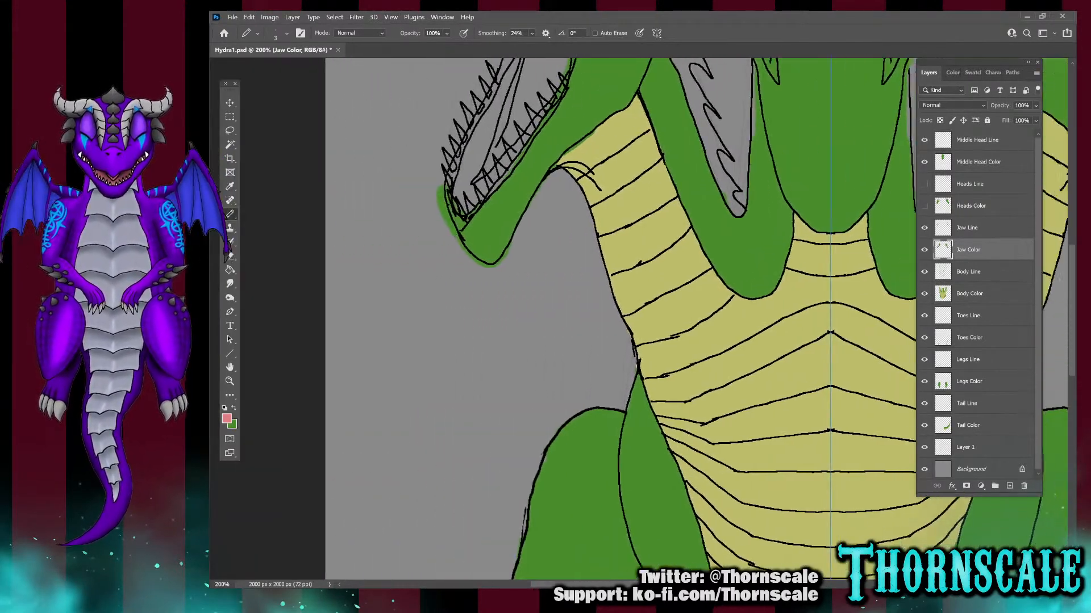
scroll(636, 318, up, 5)
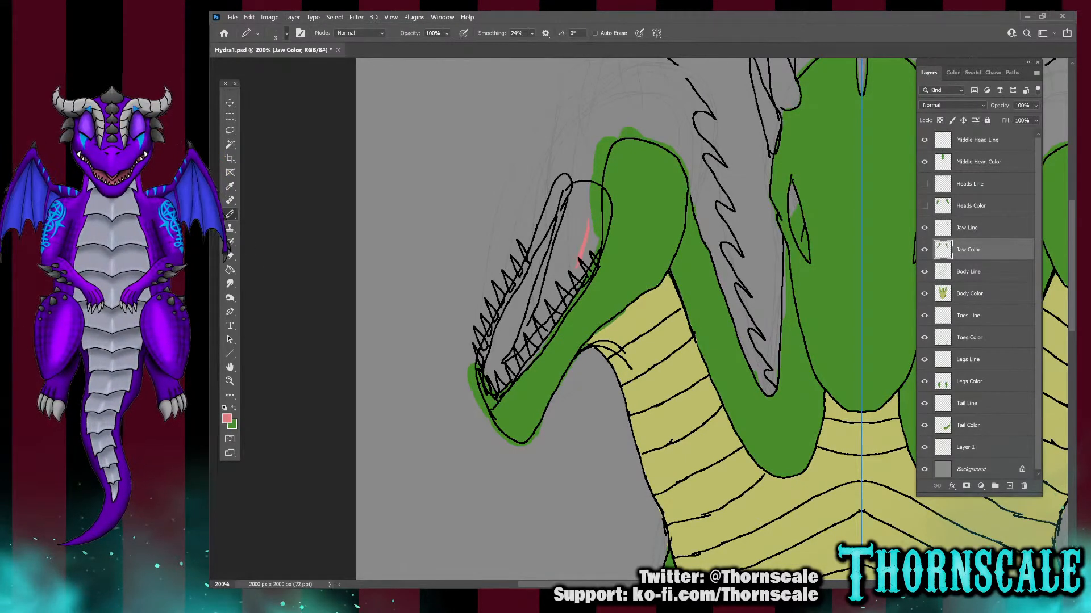
key(])
key(])
key(])
key(])
key(])
key(])
key(])
key(])
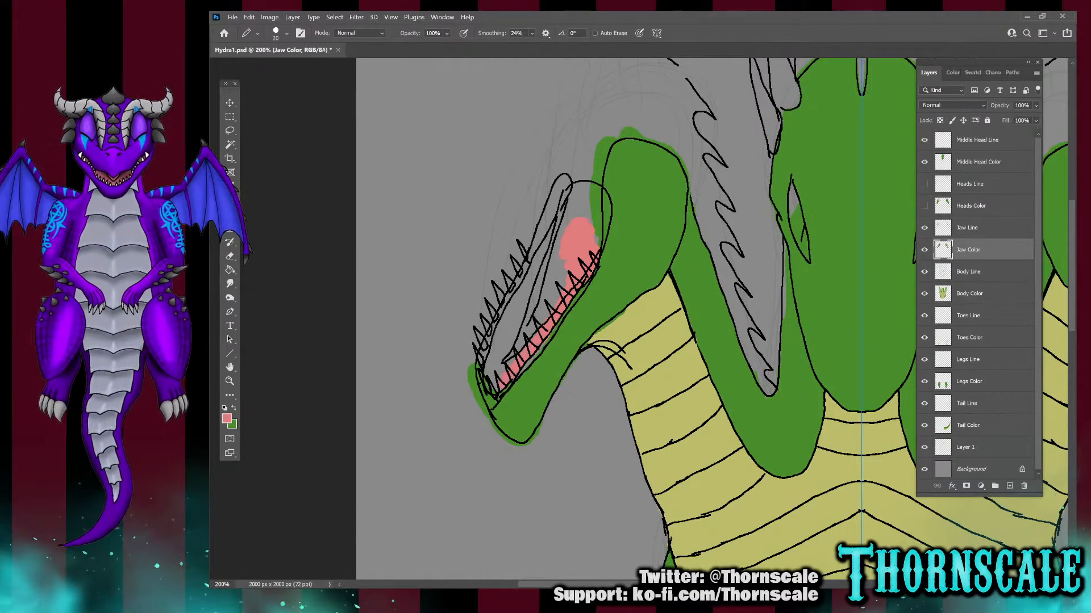
drag(508, 319, 493, 359)
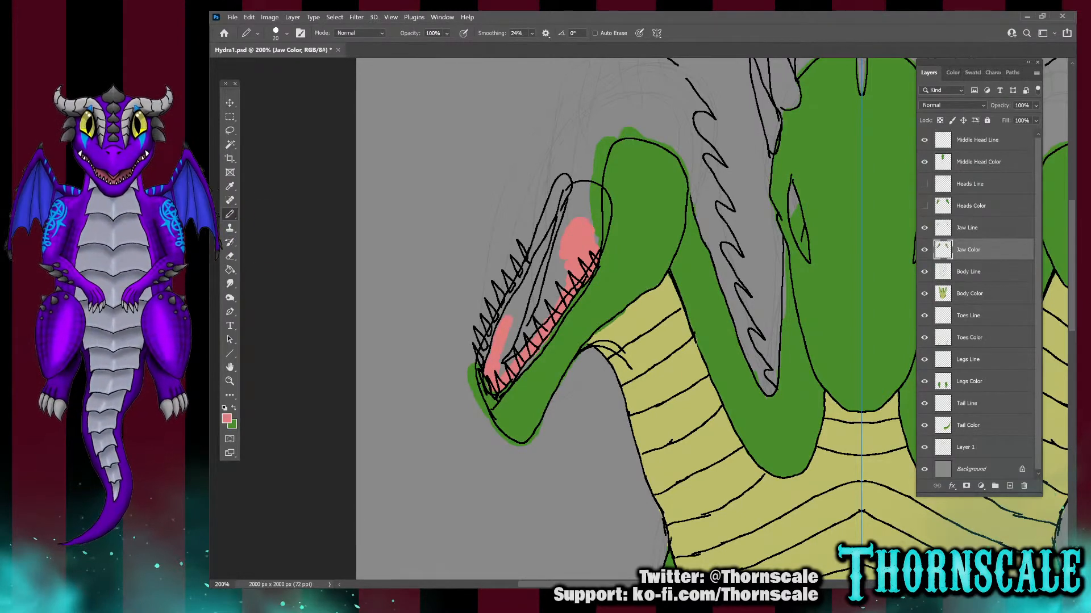
drag(521, 292, 528, 283)
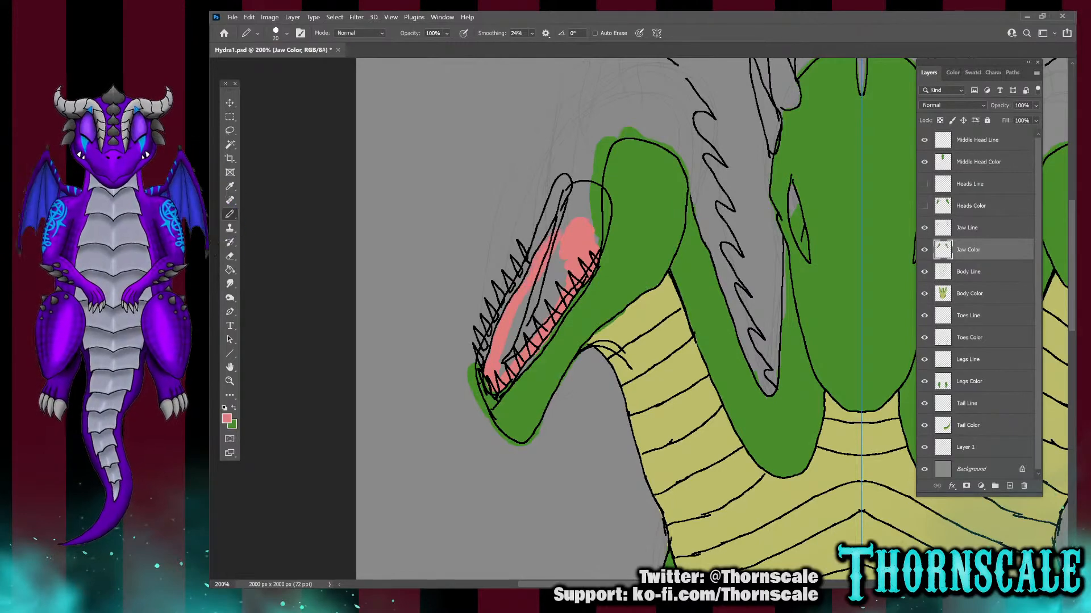
mouse_move(571, 226)
mouse_down()
mouse_move(567, 214)
mouse_move(604, 224)
mouse_move(588, 190)
mouse_up()
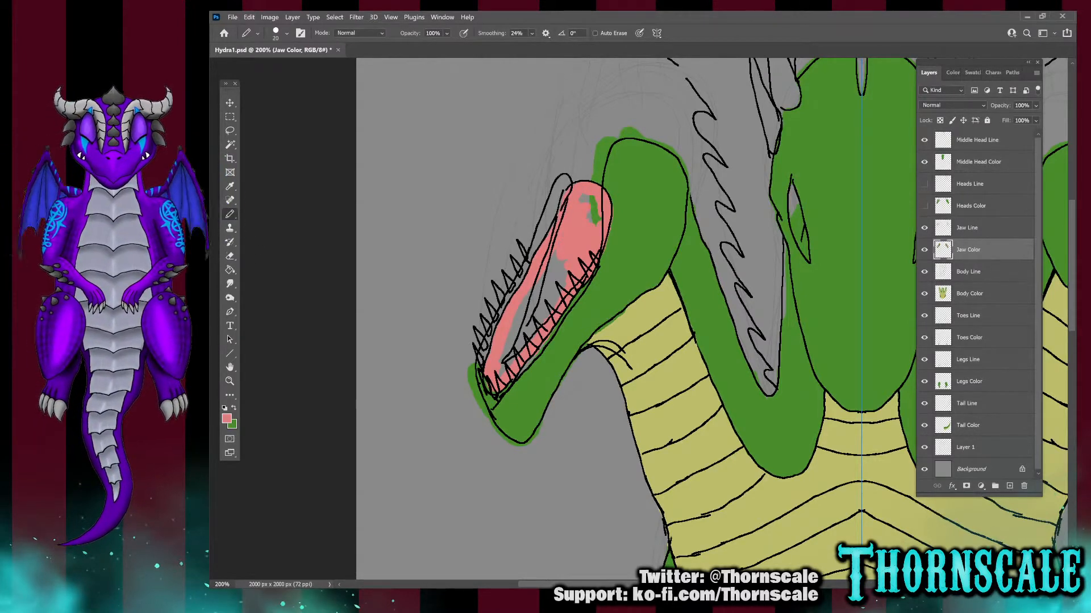
drag(586, 198, 592, 219)
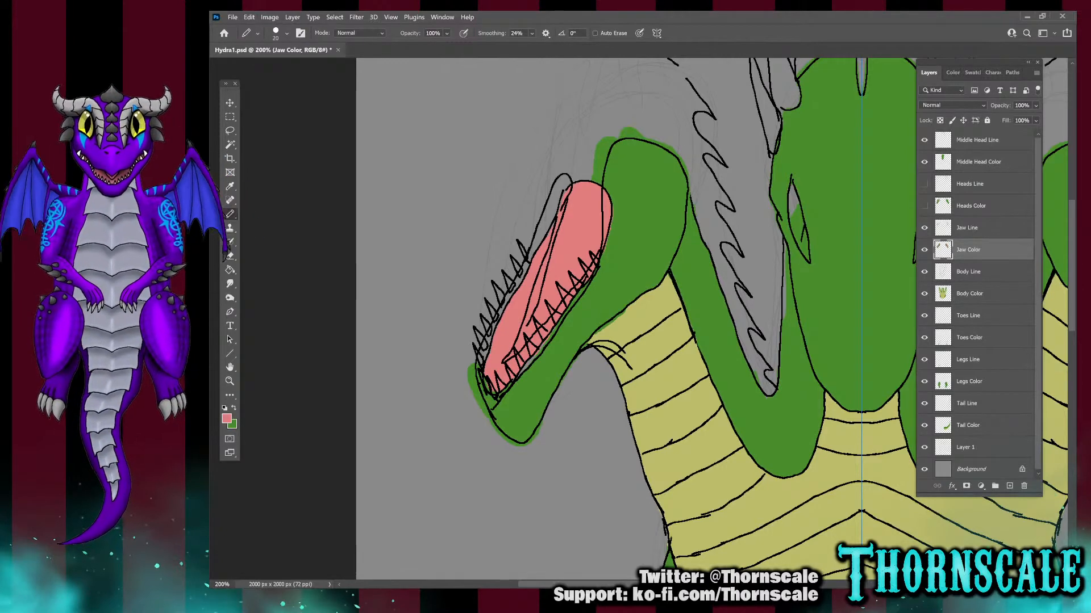
Erase the stray green outside the outline at the back of the jaws on the Body Color layer with the 15 px Eraser
click(230, 255)
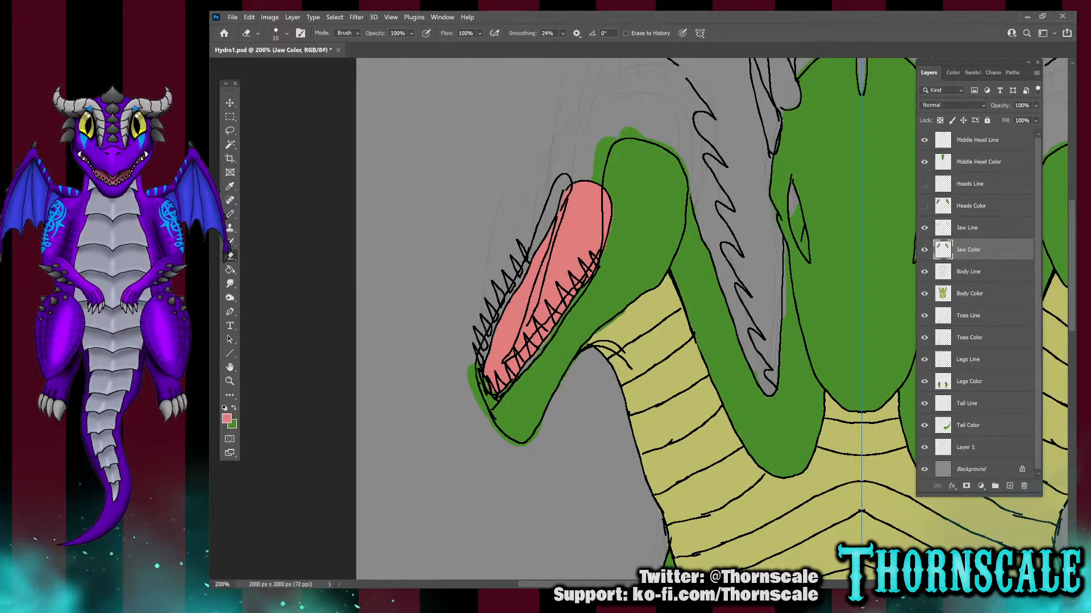
click(970, 294)
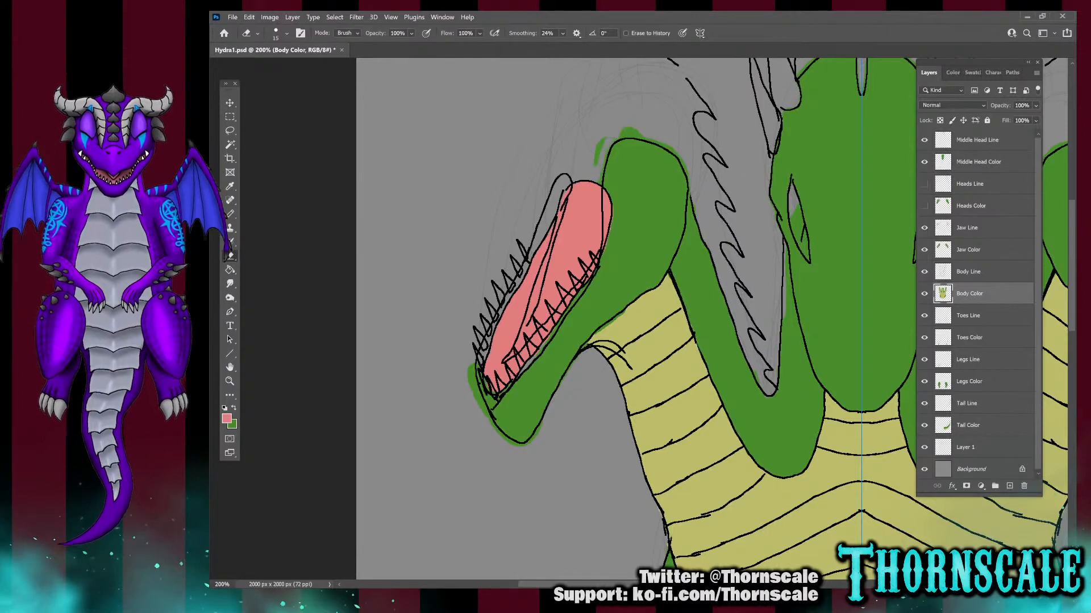
drag(618, 130, 642, 129)
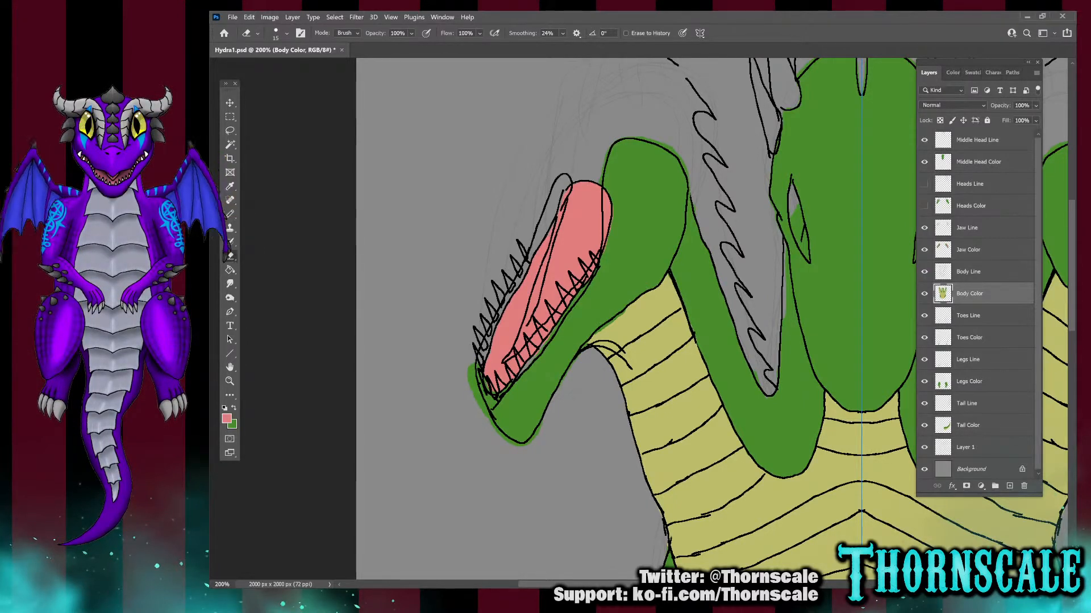
Show the Heads Color layer to check how it covers the open jaws, and hide it again
click(971, 205)
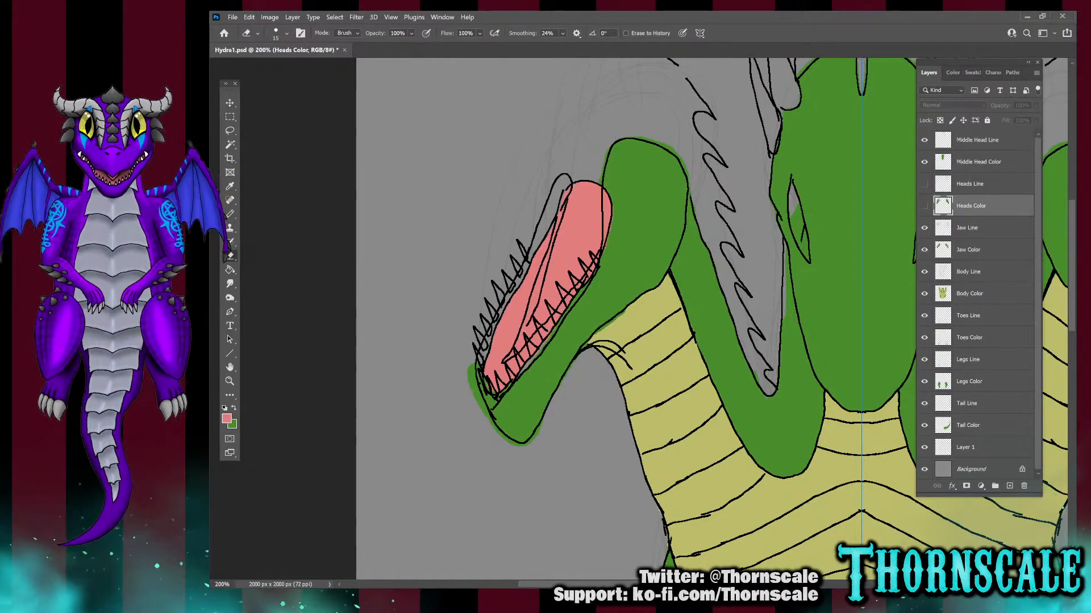
click(924, 205)
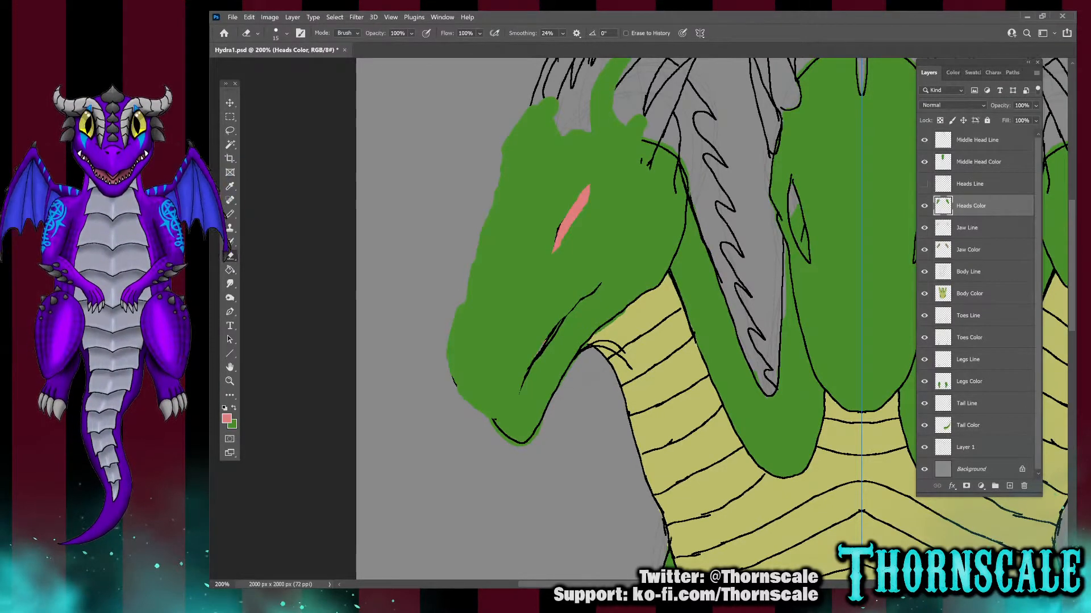
click(924, 206)
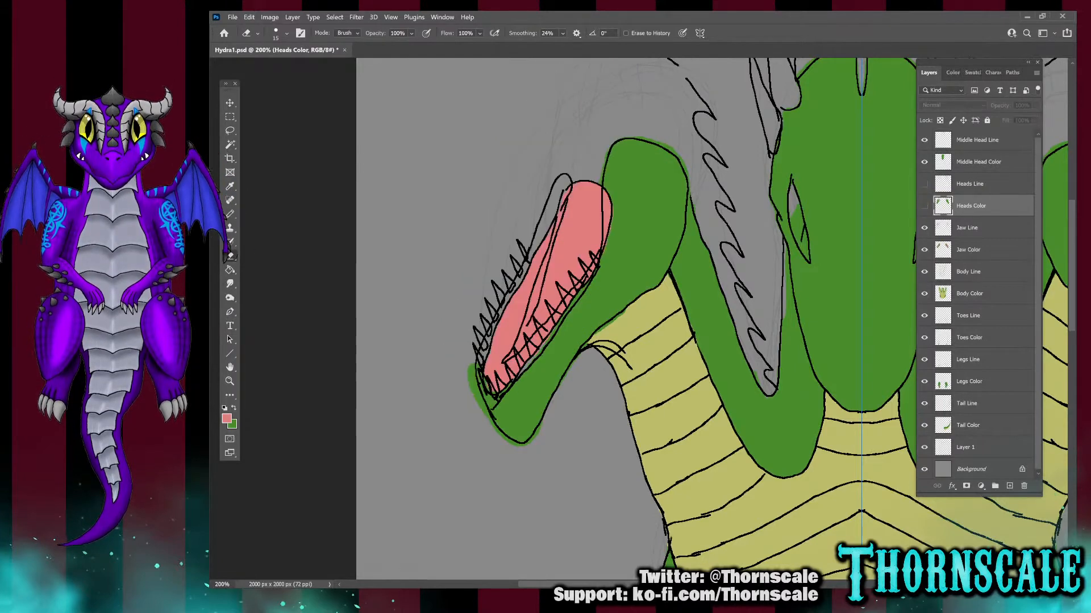
Erase the stray green outside the outline at the jaw tips on the Jaw Color layer with the Eraser
click(968, 250)
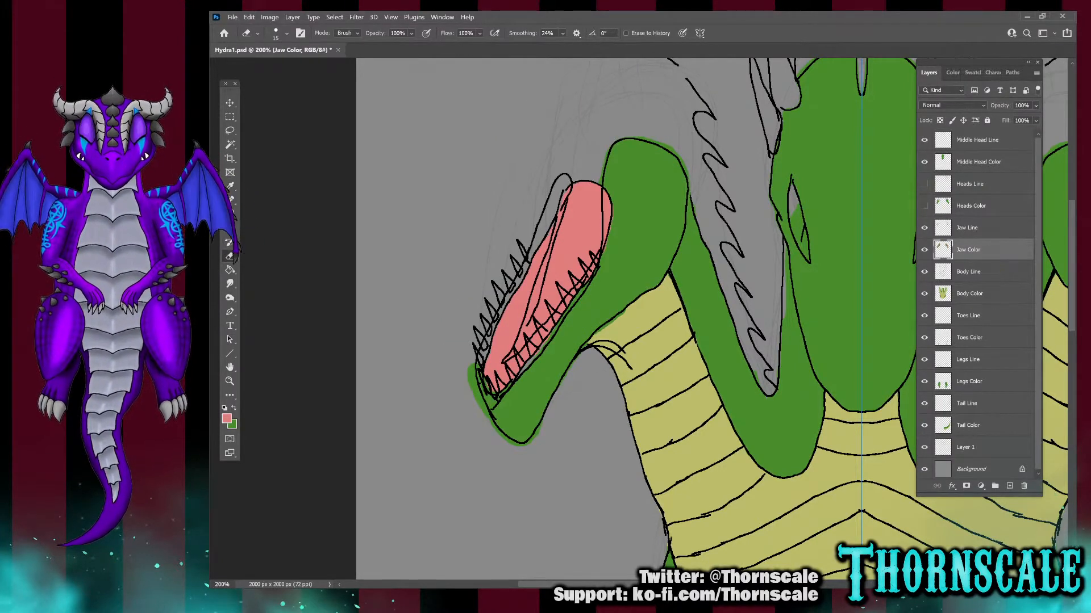
drag(470, 393, 476, 405)
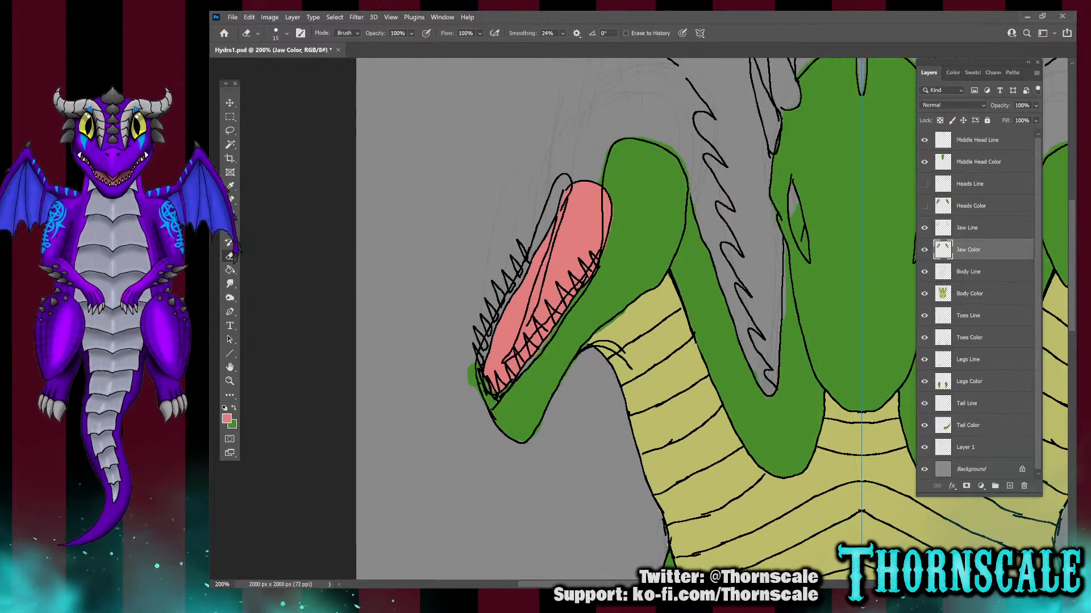
drag(475, 391, 471, 367)
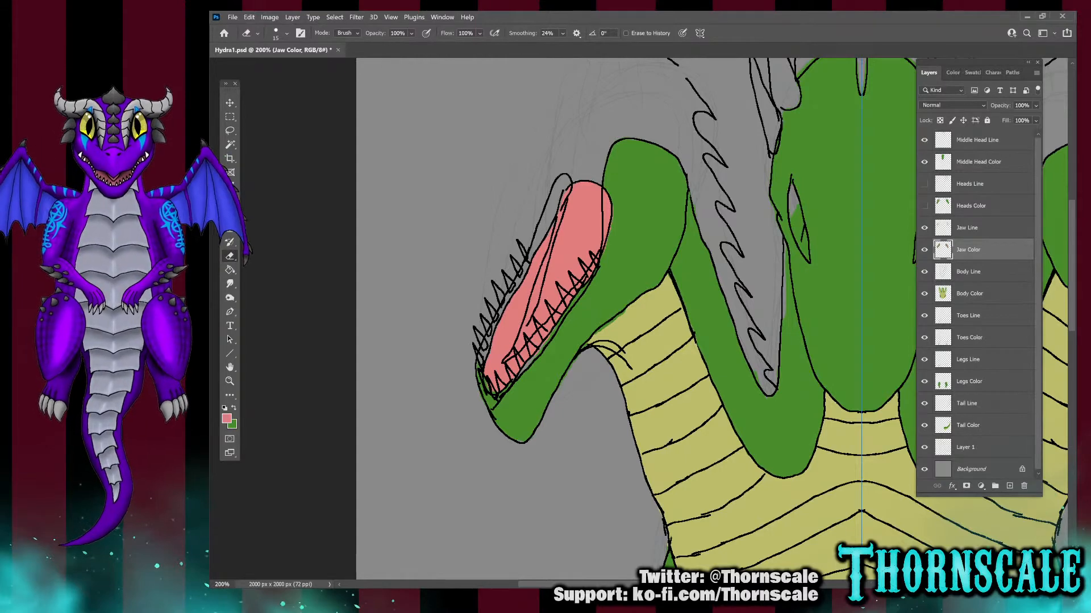
Fill the far lip behind the teeth with the body green on the Jaw Color layer using the Pencil at 10 px
key(x)
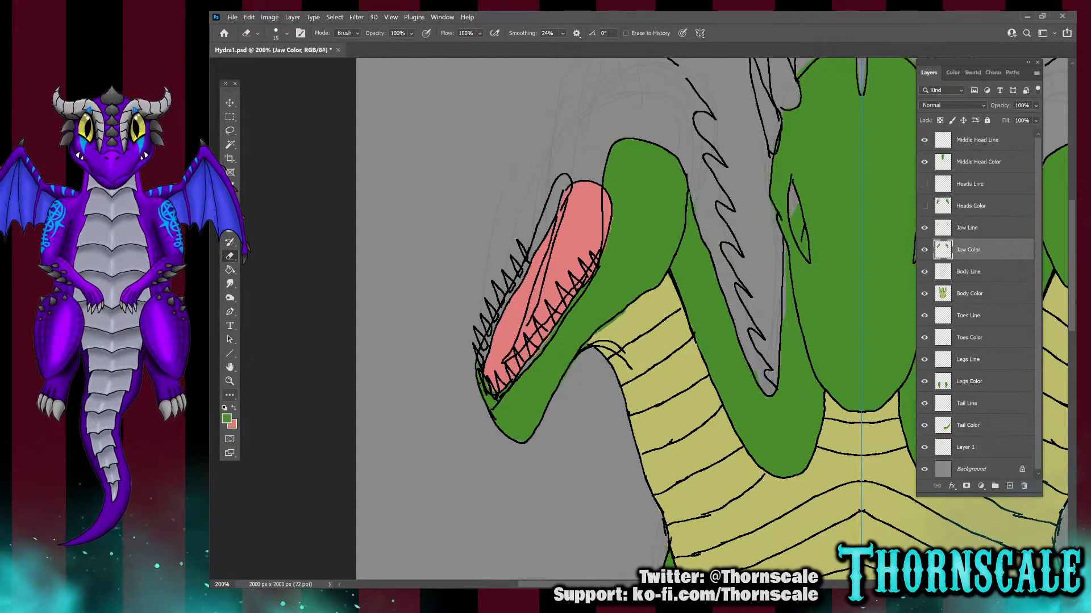
key(b)
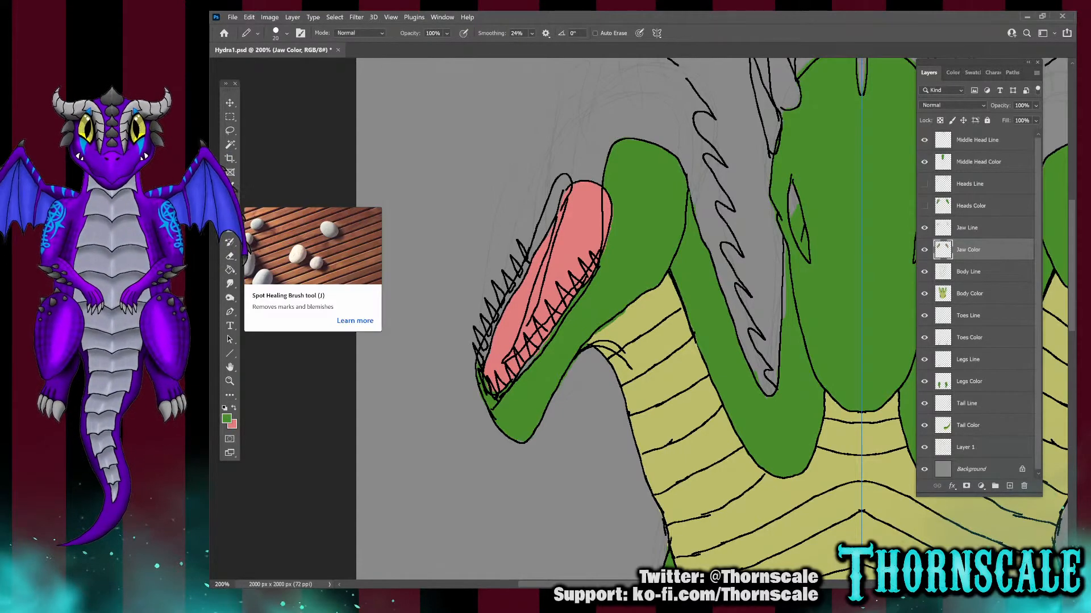
key(bracketleft)
key(bracketleft)
key(bracketleft)
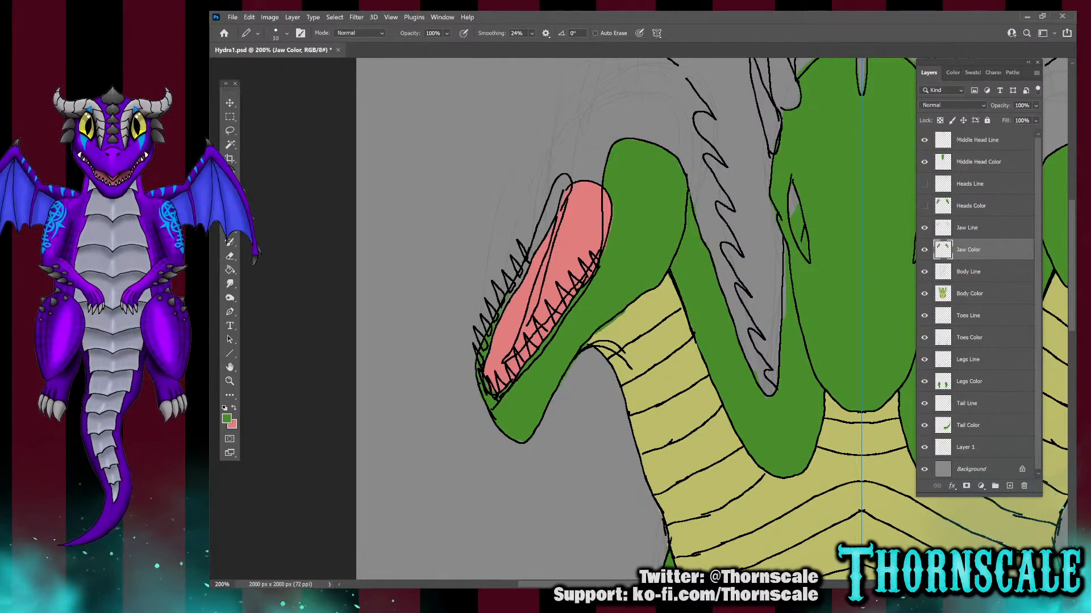
drag(528, 261, 539, 235)
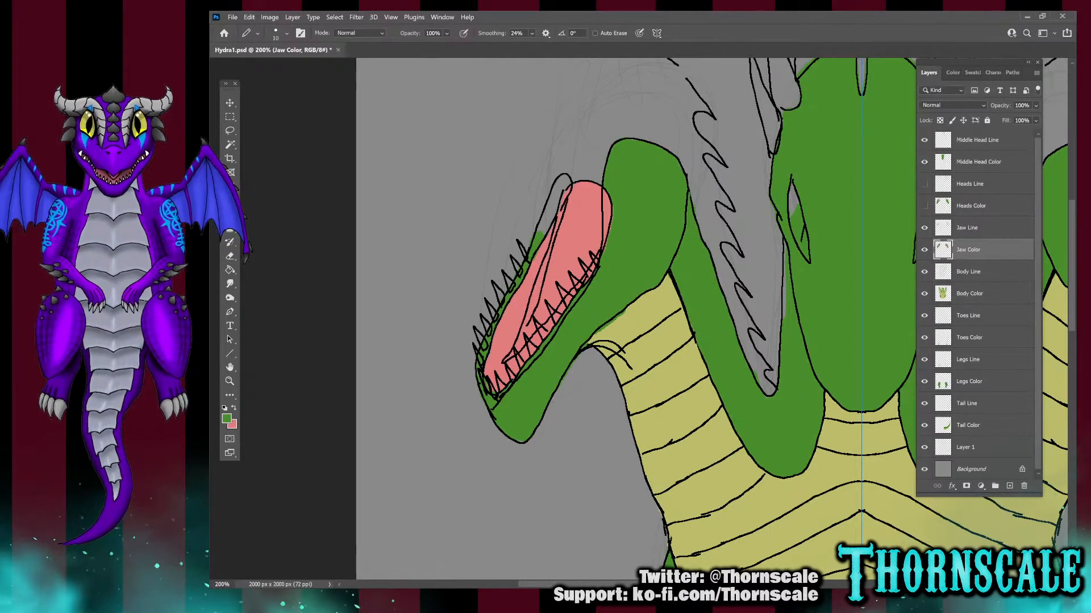
mouse_move(542, 233)
mouse_down()
mouse_move(557, 186)
mouse_move(546, 216)
mouse_up()
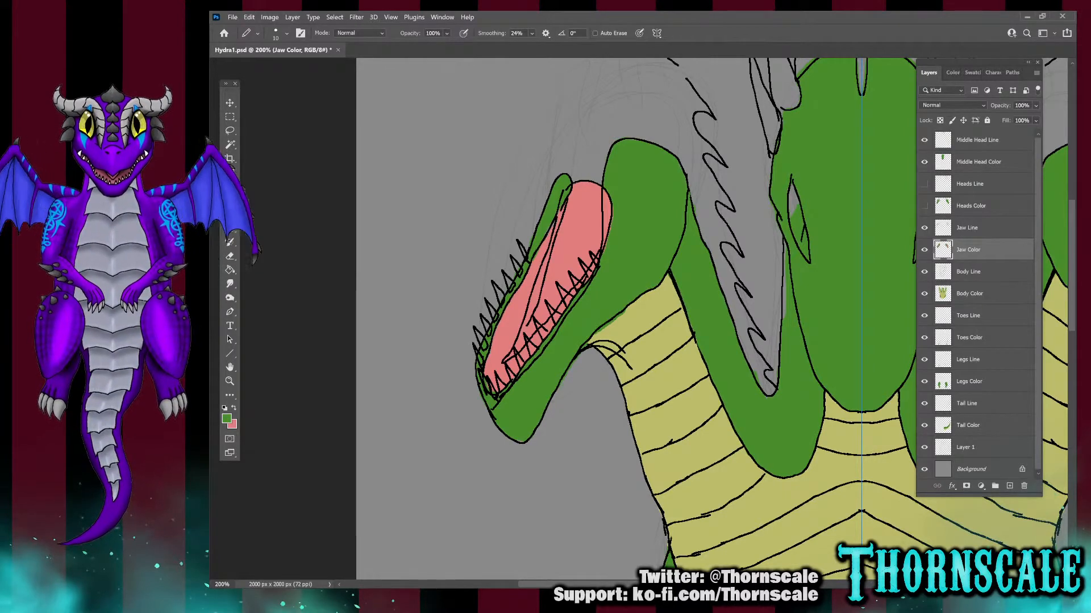
click(229, 256)
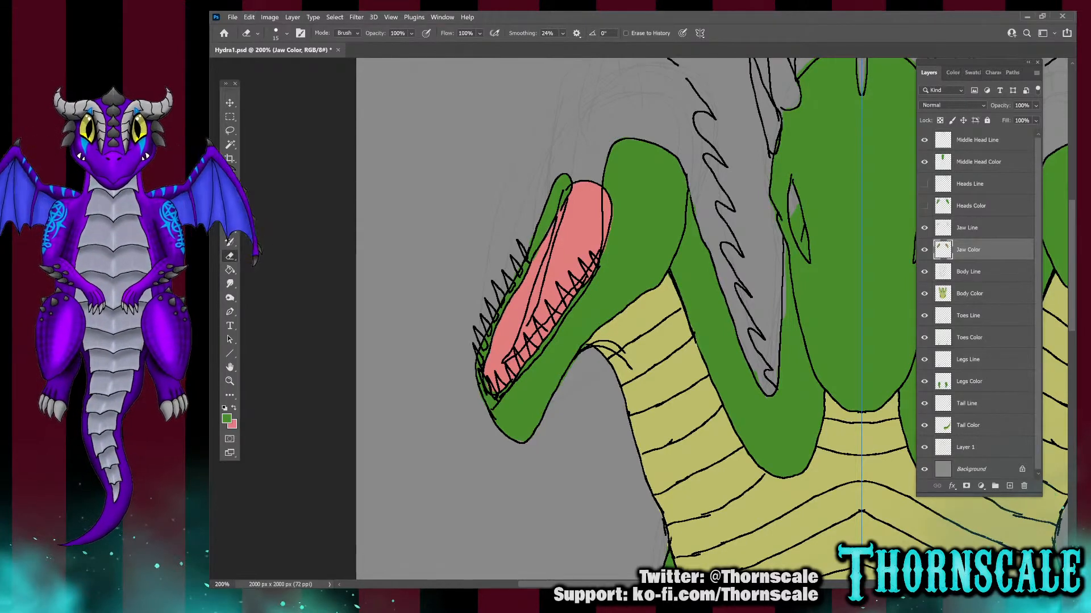
key(b)
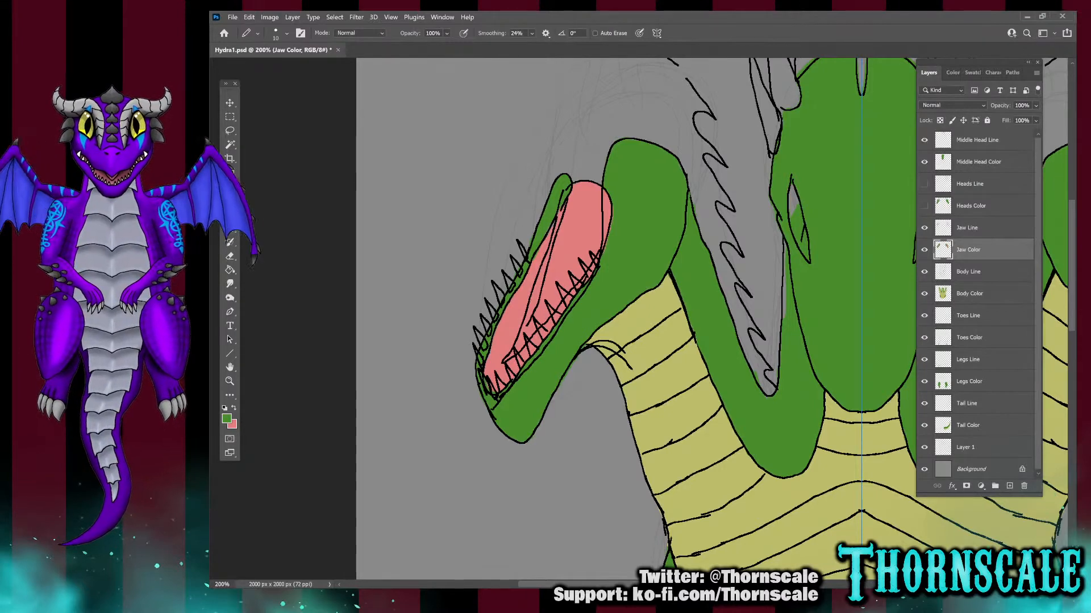
Cover the pink overlapping the cheek at the back of the mouths with green on the Jaw Color layer
key(ctrl+minus)
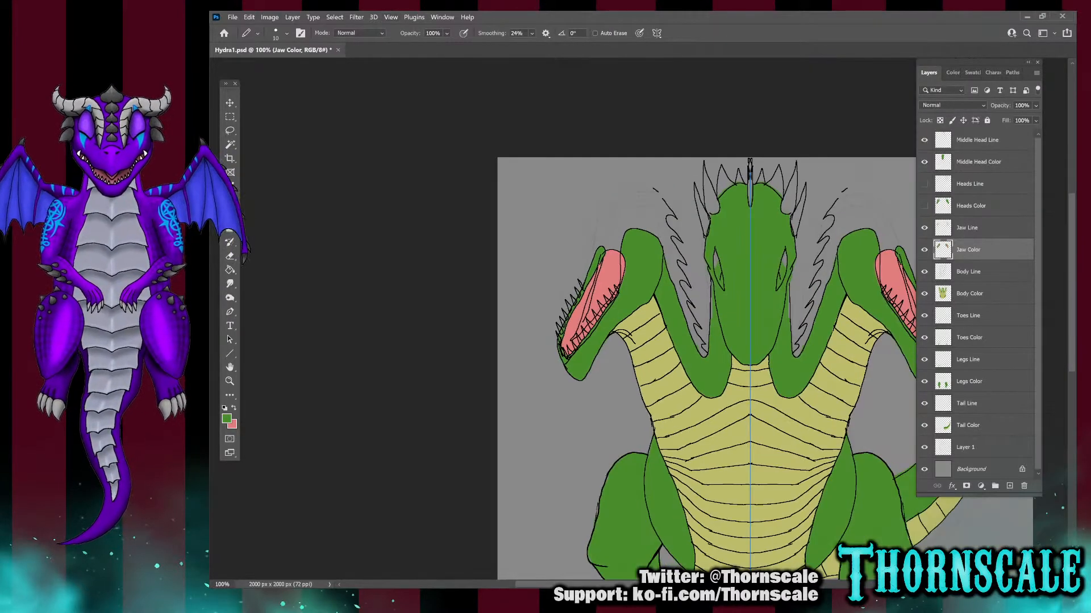
key(ctrl+minus)
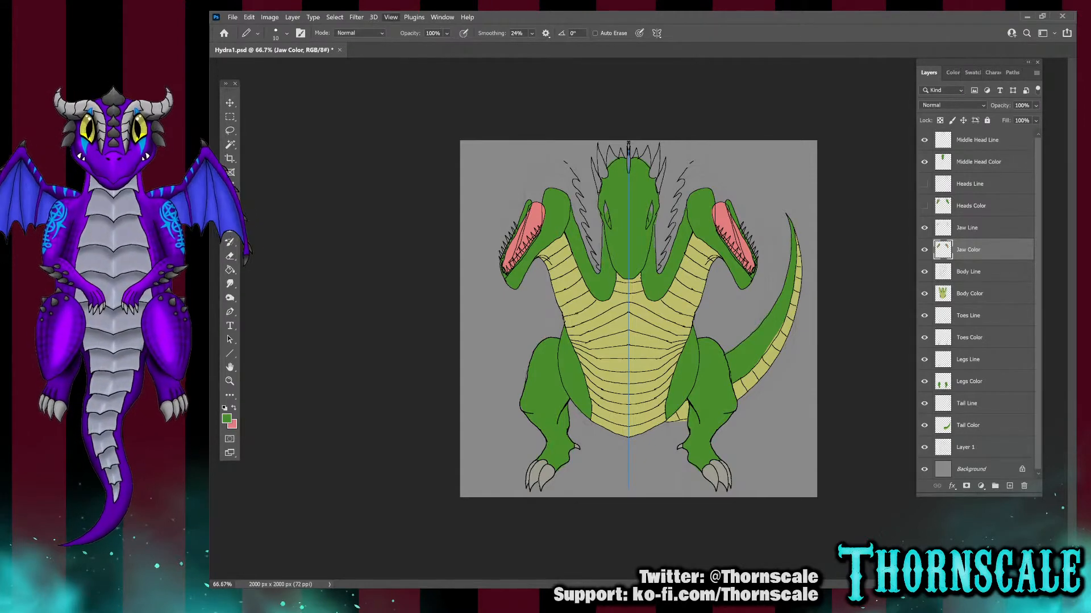
key(ctrl+plus)
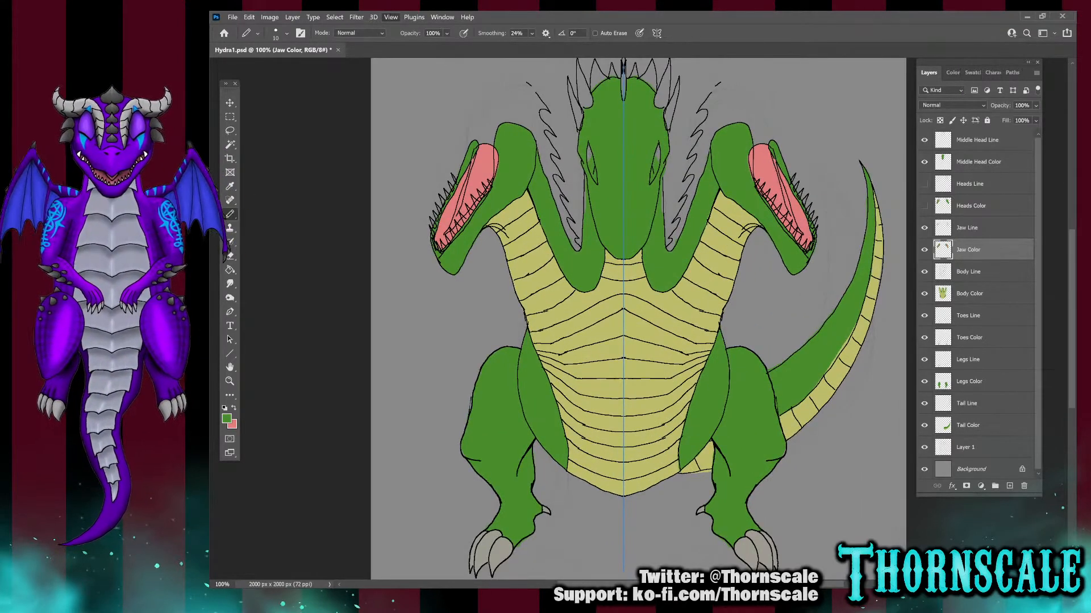
key(ctrl+plus)
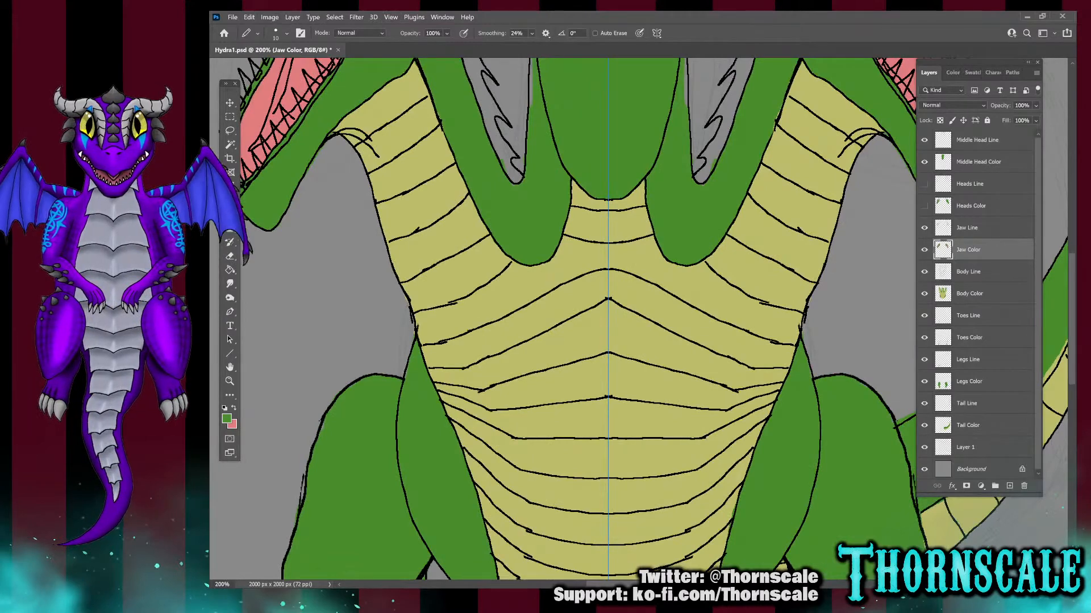
scroll(568, 318, up, 5)
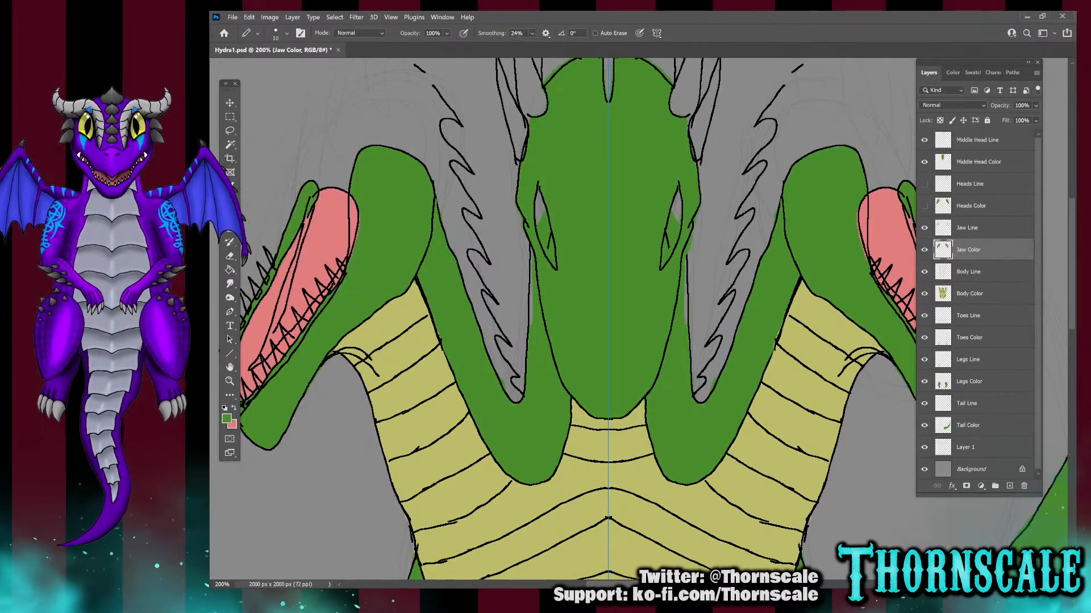
mouse_move(358, 207)
mouse_down()
mouse_move(349, 252)
mouse_move(357, 231)
mouse_up()
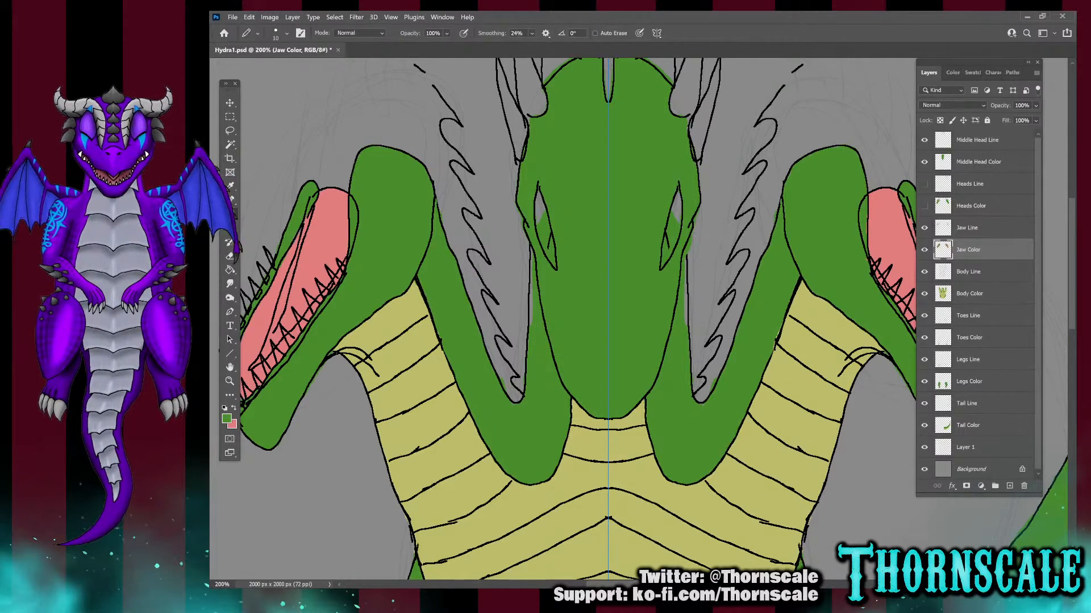
Erase the surplus mouth outlines overlapping the green cheek and jaw tip on the Jaw Line layer with the 15 px Eraser
click(967, 228)
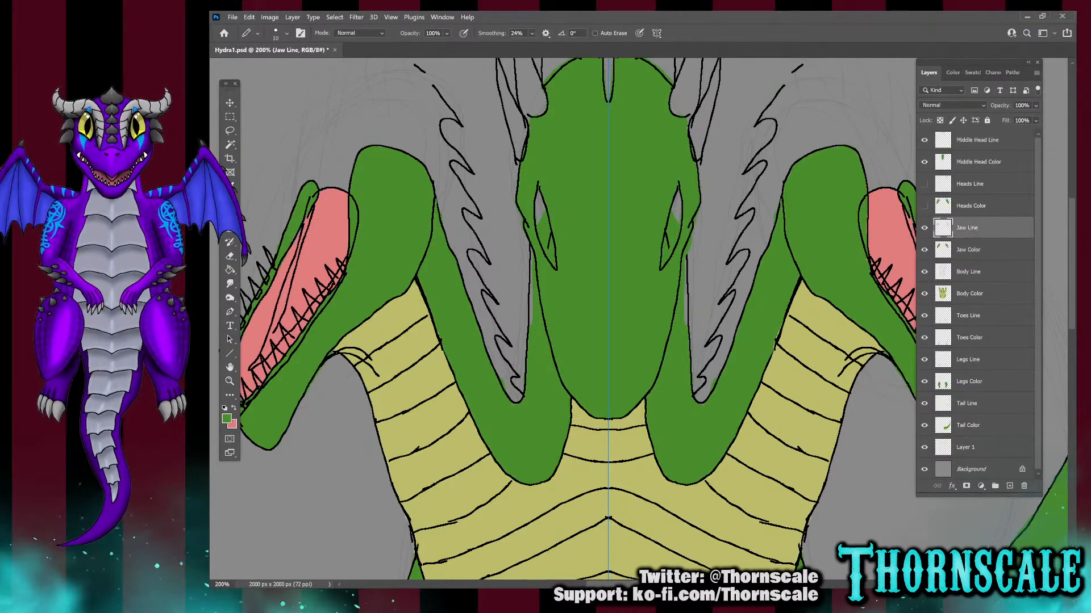
key(e)
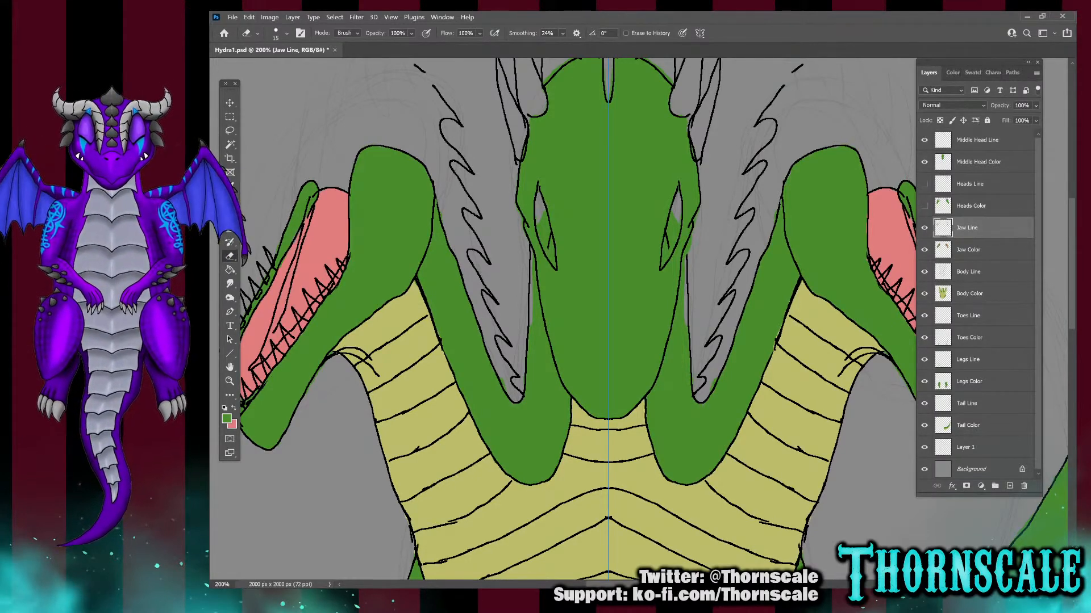
scroll(608, 318, left, 5)
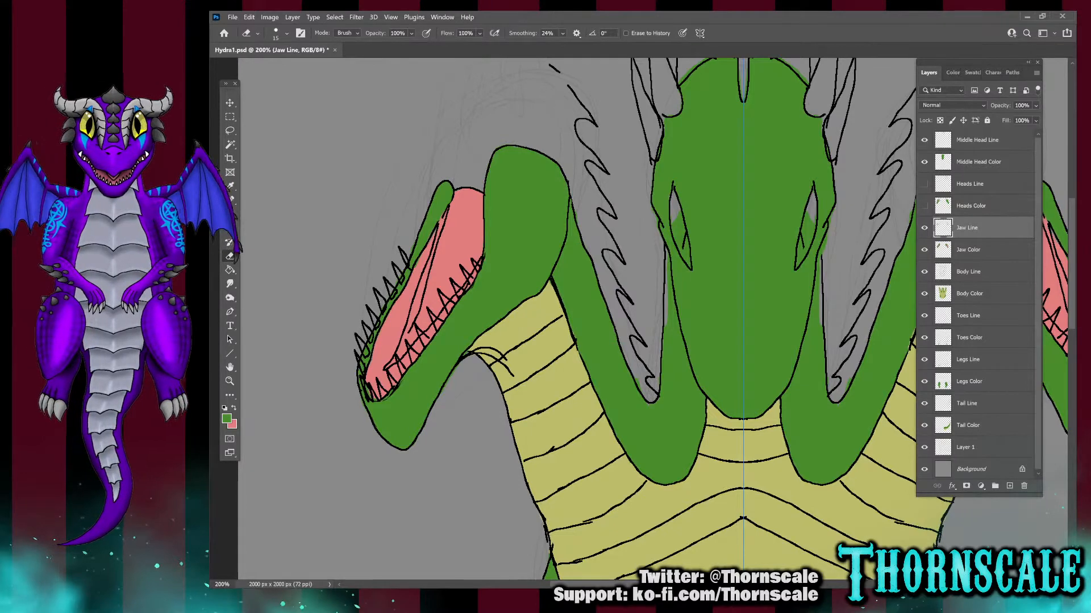
Erase the stray outline strokes overlapping the chest scales beneath the jaw on the Jaw Line layer with the 15 px Eraser
click(969, 293)
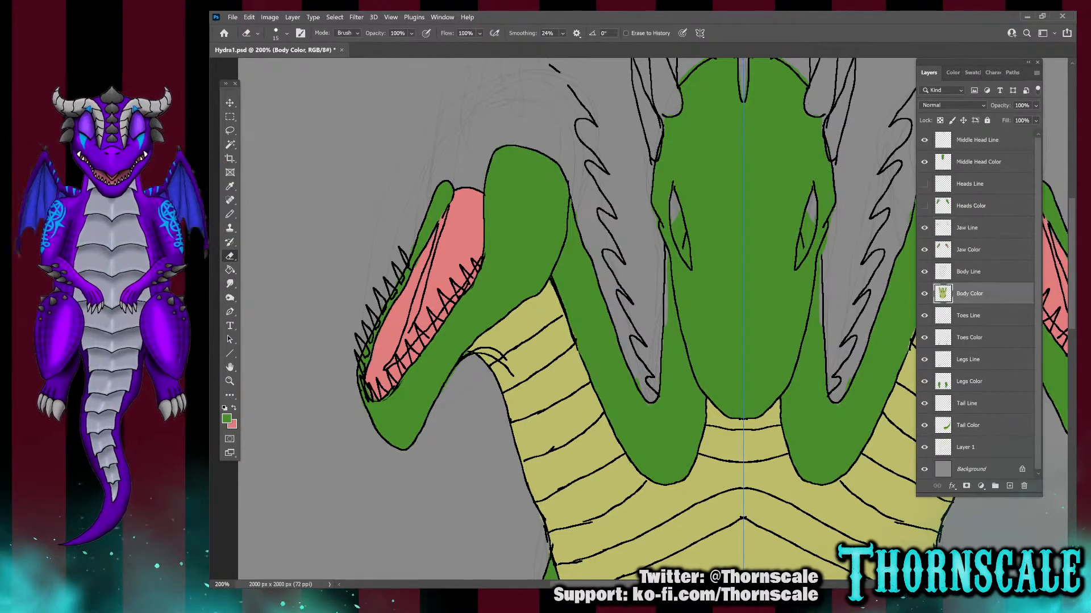
key(b)
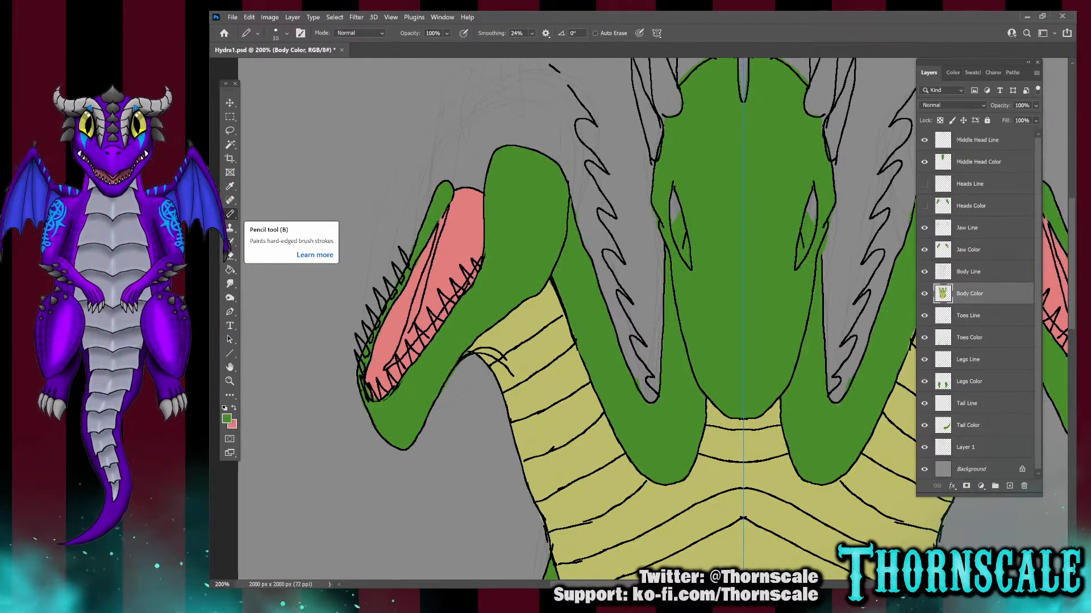
click(970, 184)
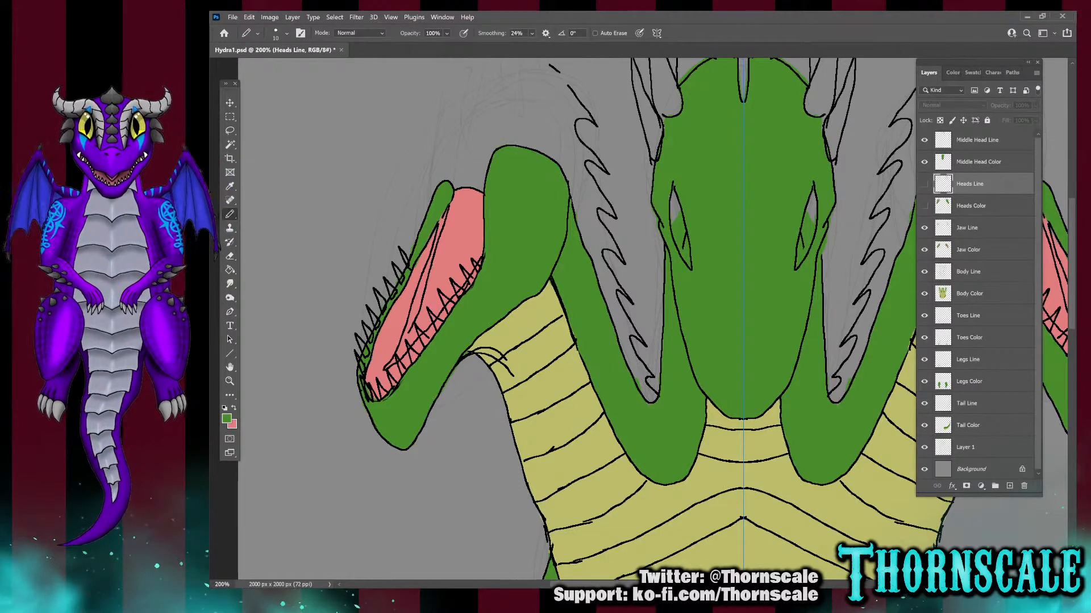
click(966, 228)
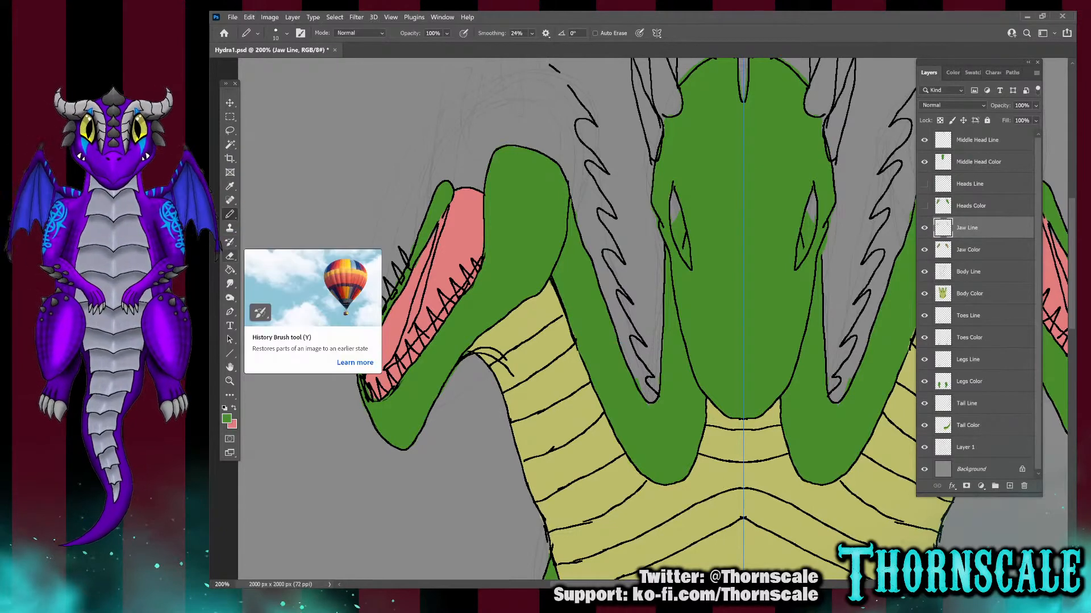
click(230, 256)
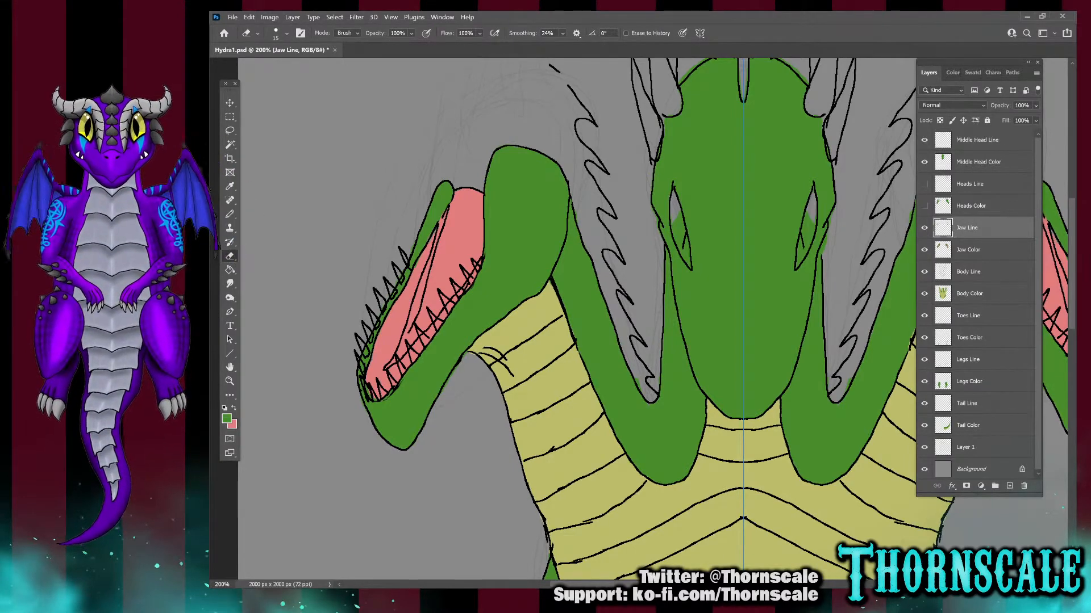
click(968, 250)
drag(490, 344, 511, 375)
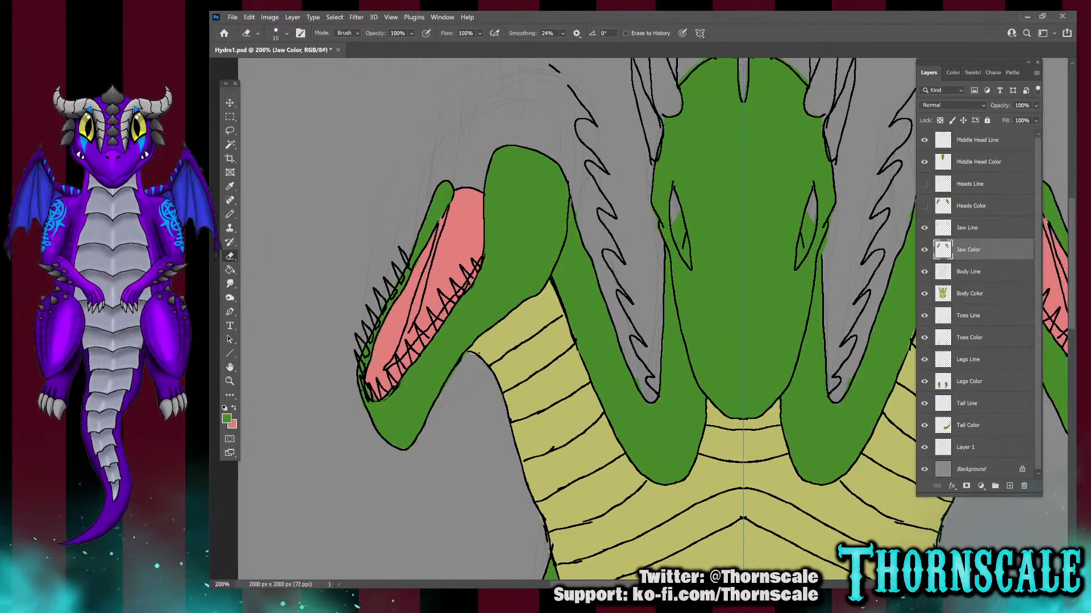
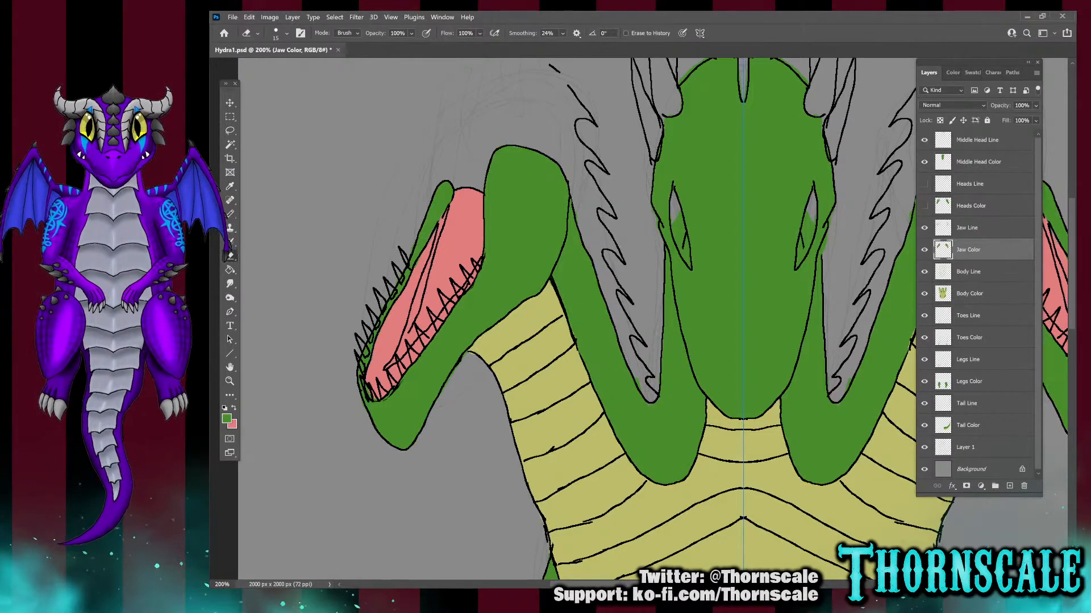
Hide the Body Line layer and erase the stray black spike strokes along the neck from the Body Color layer
click(924, 271)
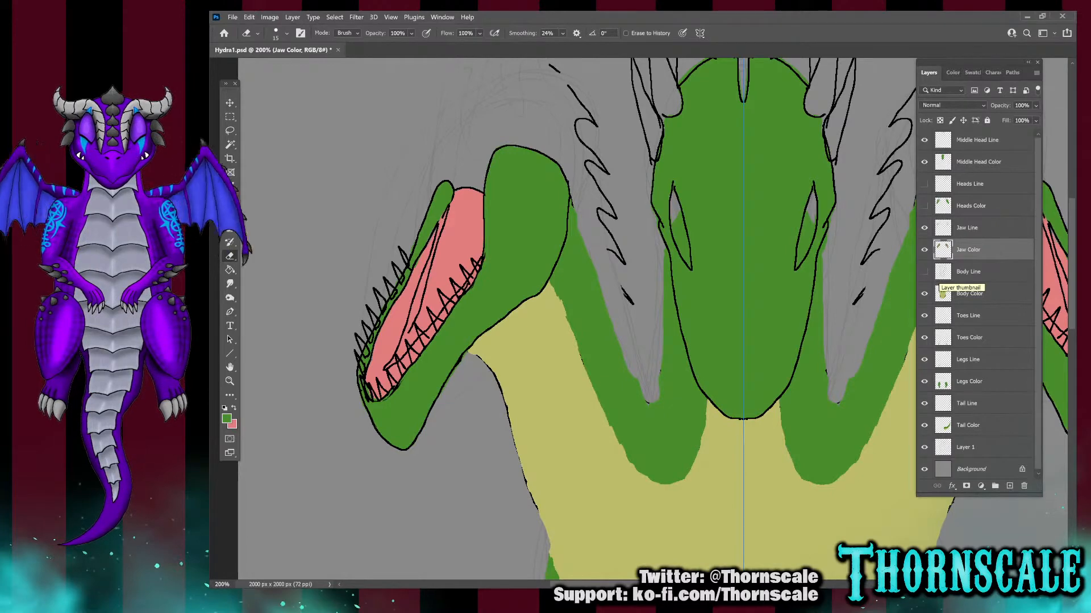
click(924, 294)
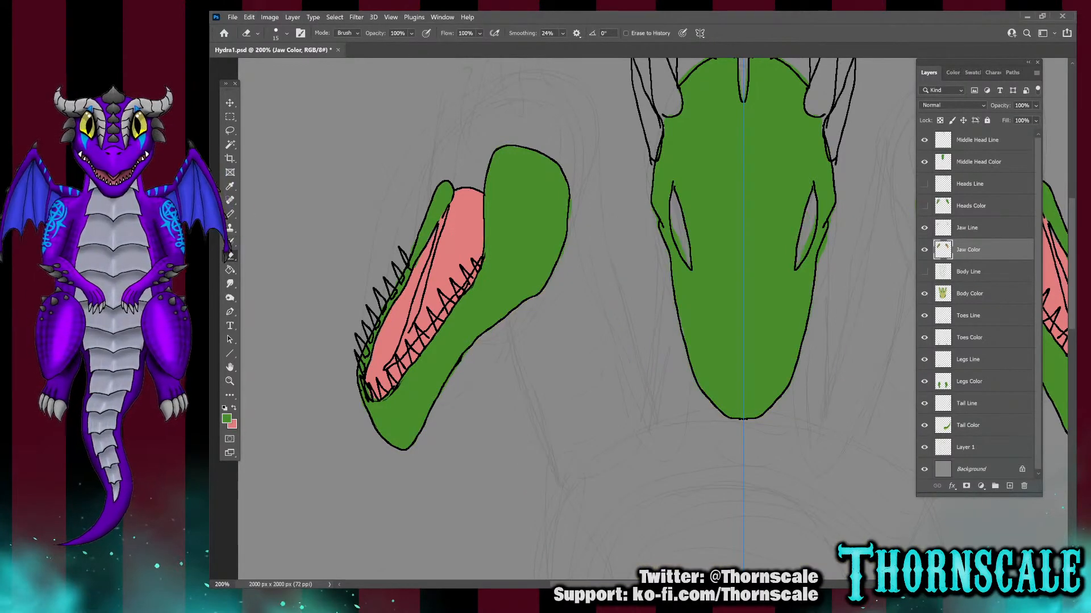
click(924, 294)
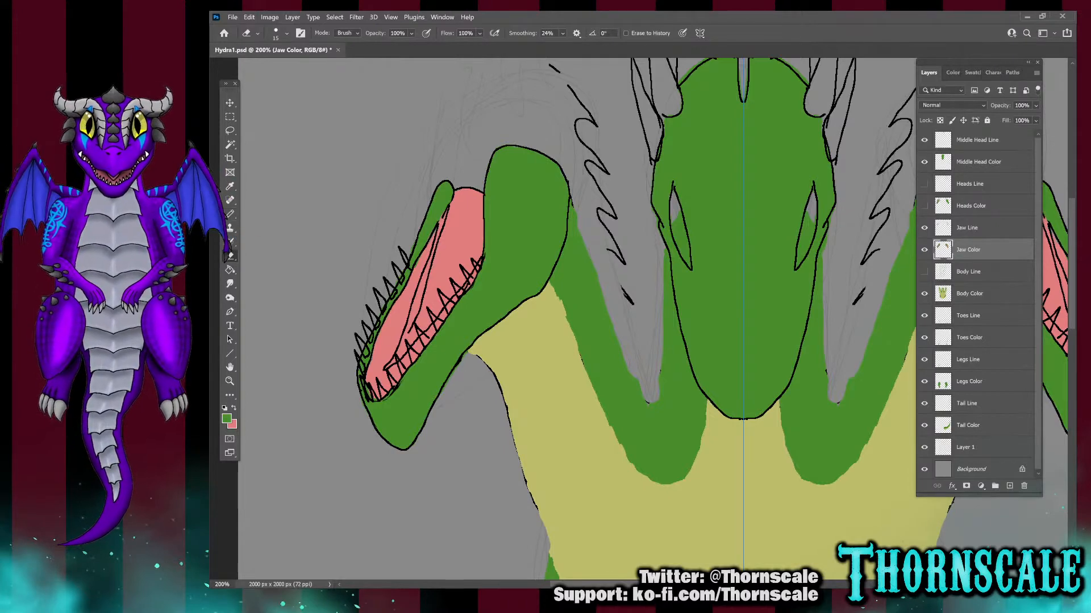
click(229, 270)
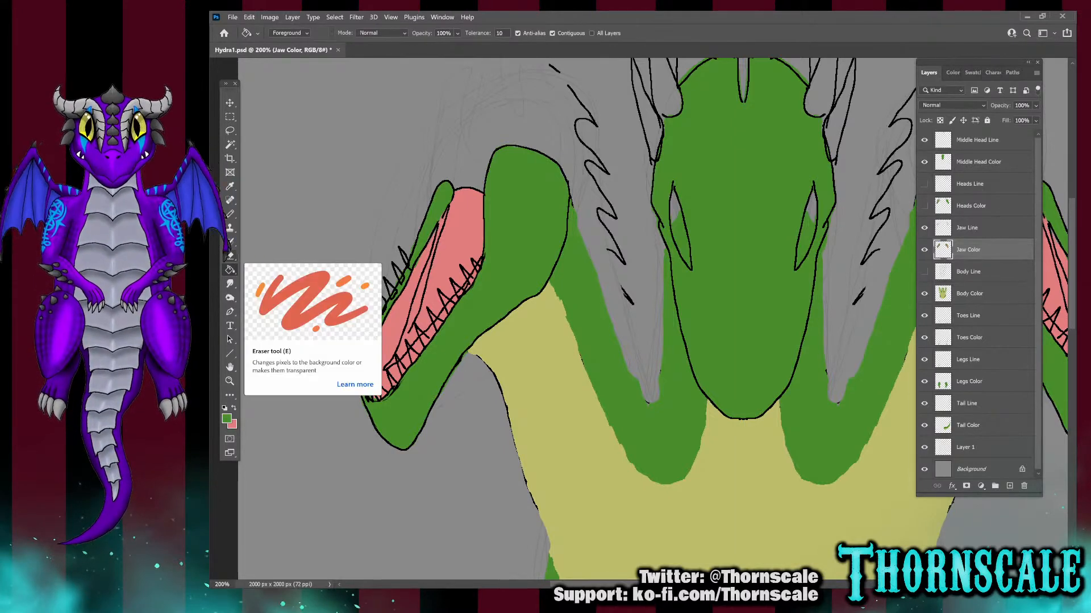
click(230, 256)
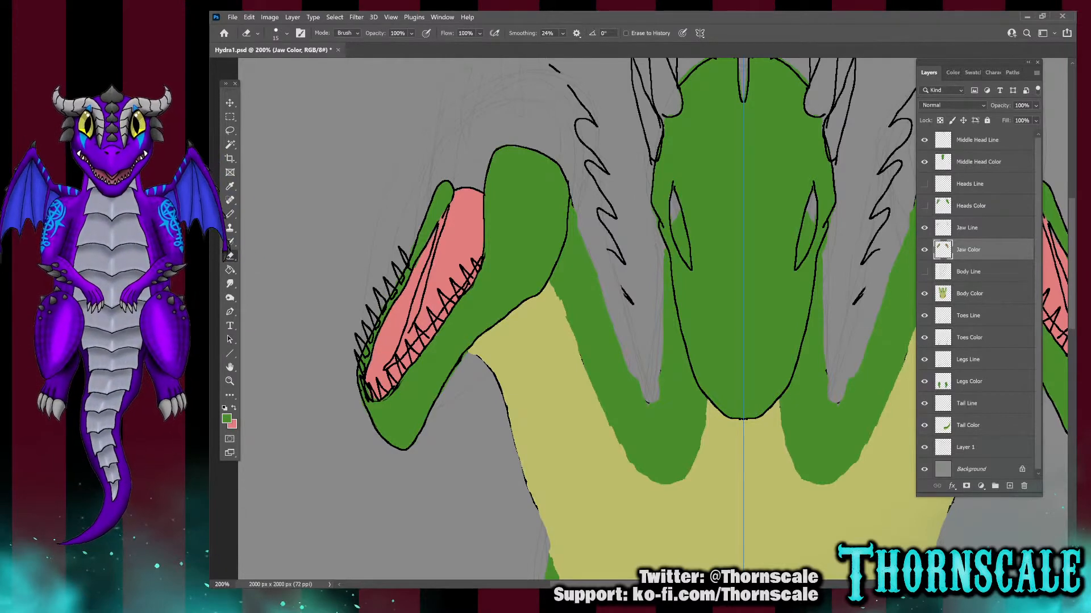
click(969, 293)
drag(547, 63, 553, 67)
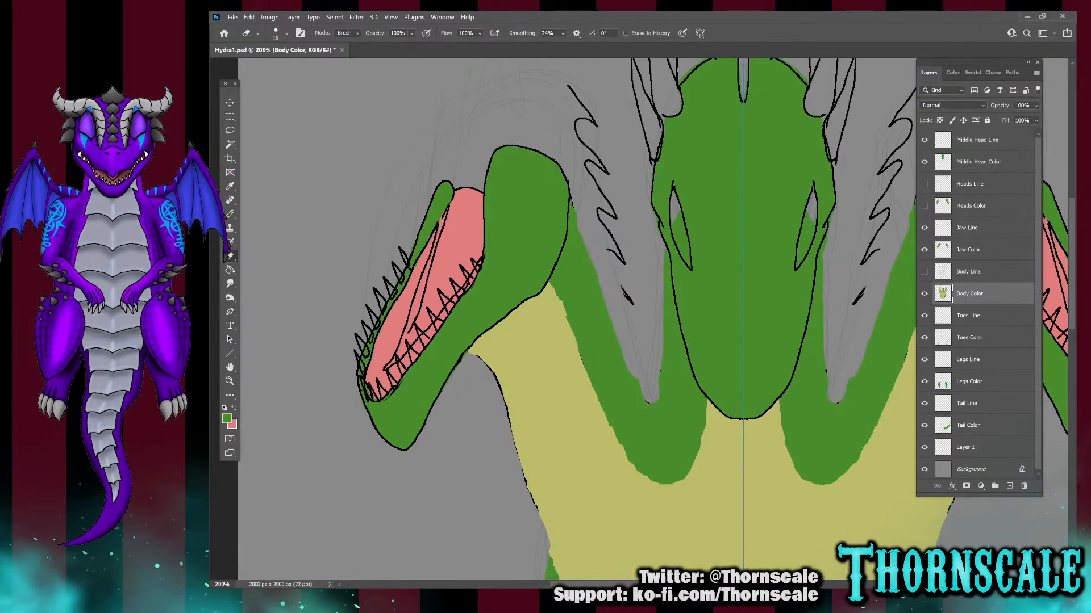
mouse_move(567, 85)
mouse_down()
mouse_move(590, 121)
mouse_move(575, 121)
mouse_move(588, 160)
mouse_move(602, 165)
mouse_move(588, 165)
mouse_move(616, 214)
mouse_move(598, 211)
mouse_move(632, 304)
mouse_up()
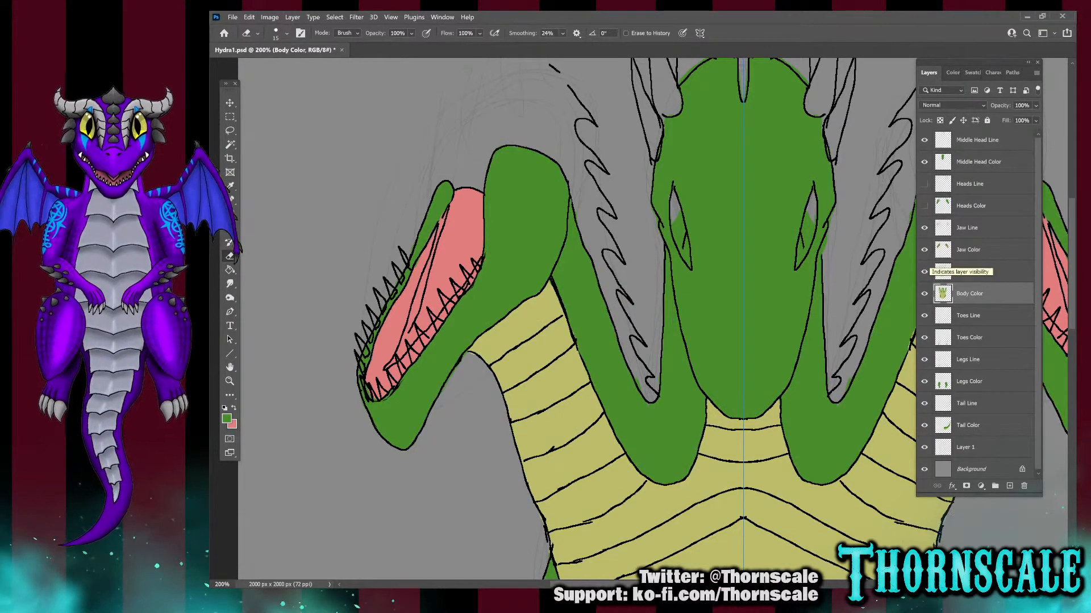
Close the gap in the upper neck outline on the Body Line layer with the Pencil at 3 px in black
click(969, 271)
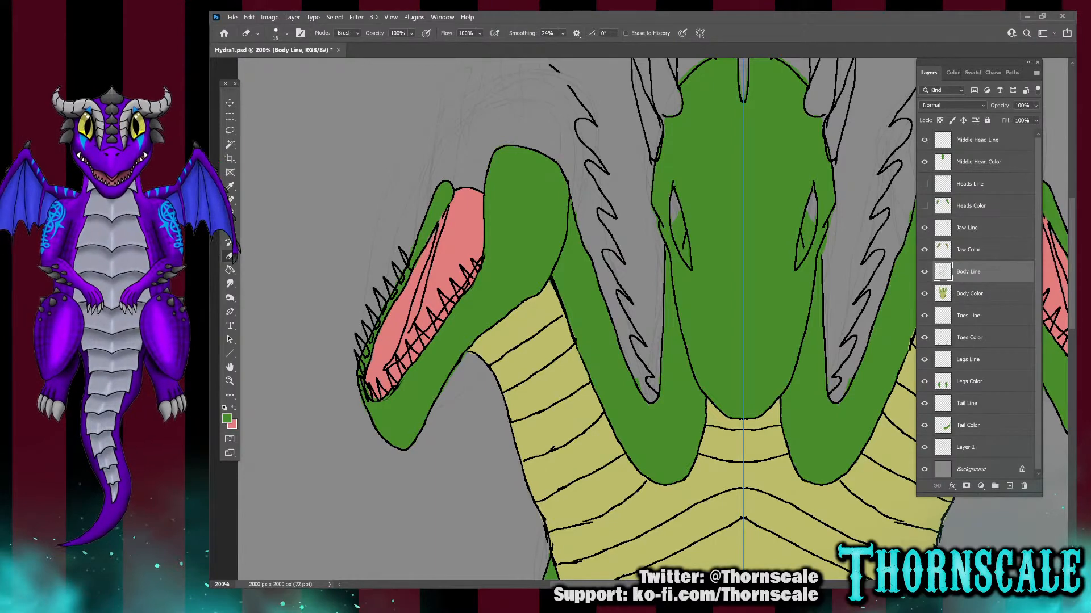
key(b)
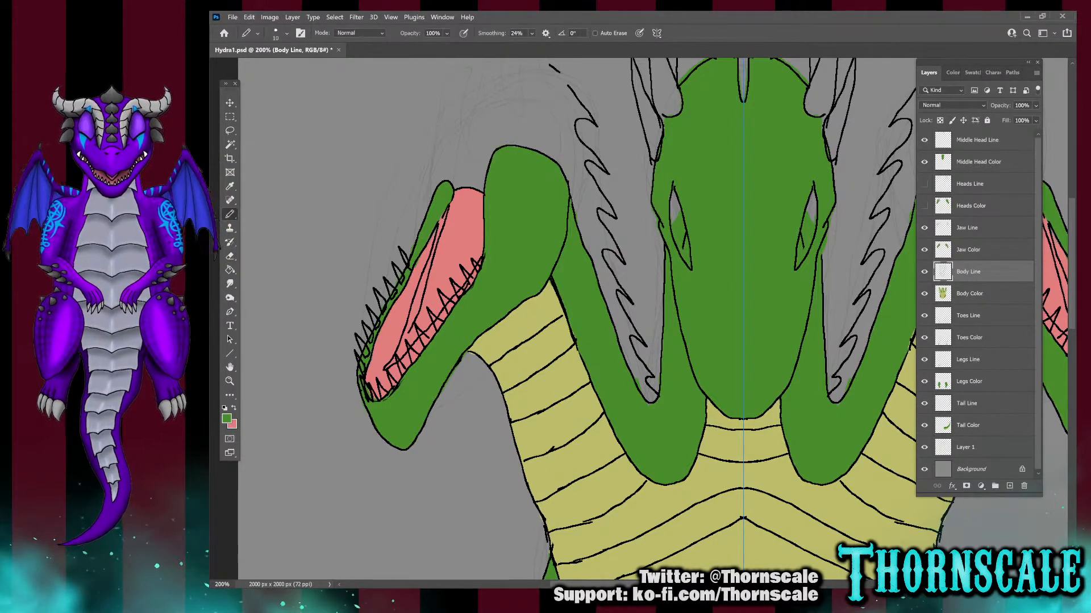
click(225, 408)
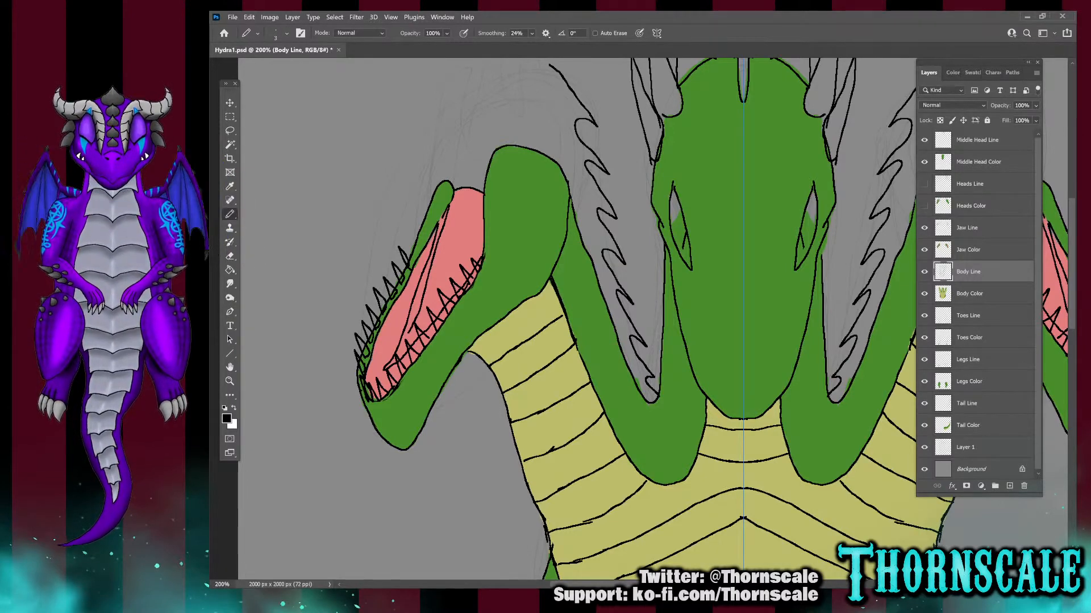
click(969, 294)
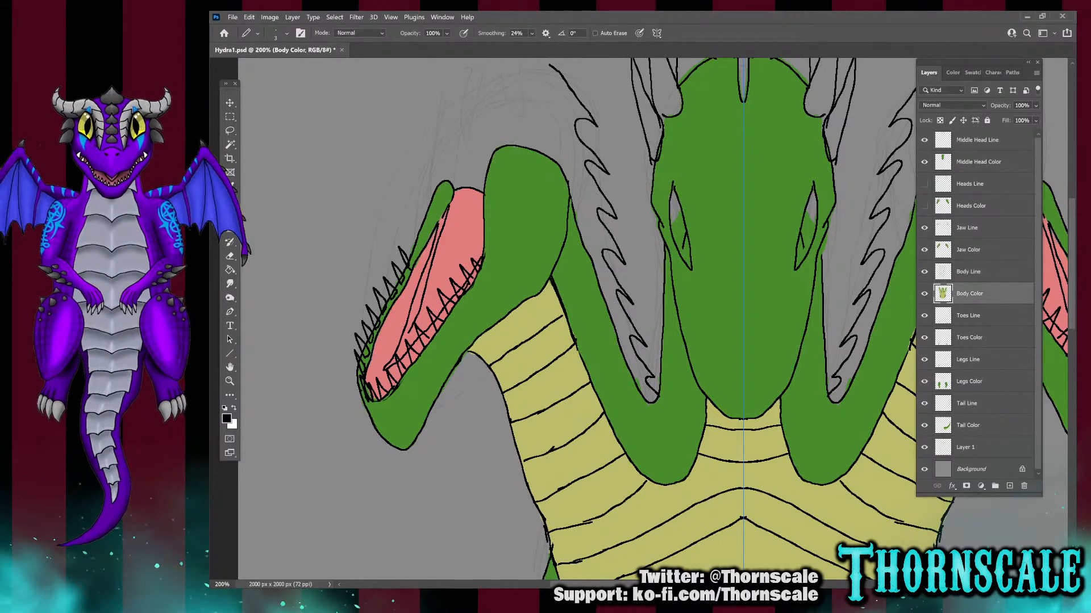
scroll(576, 318, down, 8)
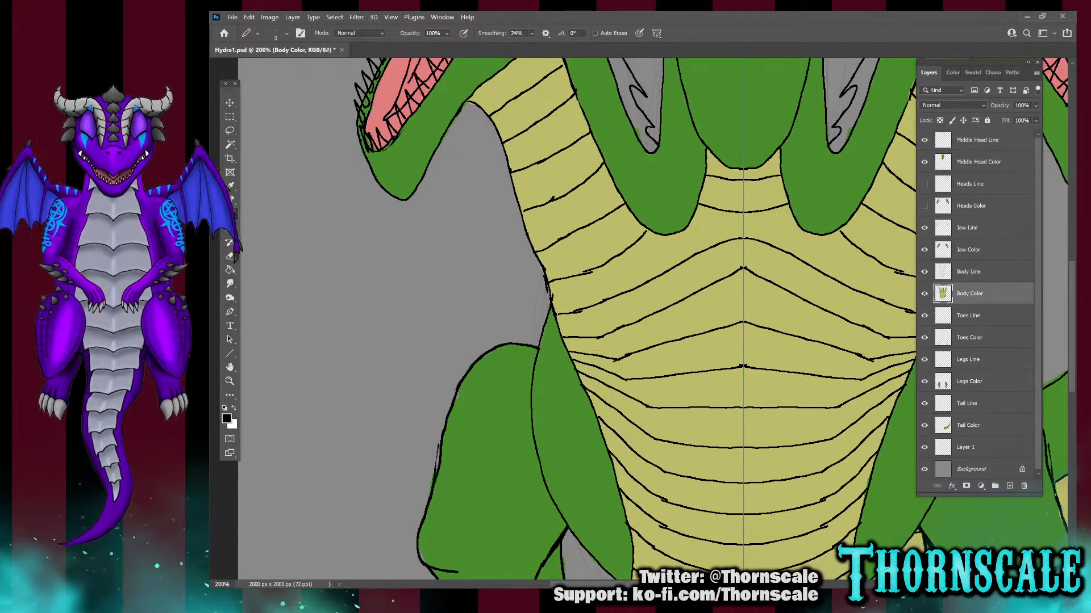
drag(553, 198, 556, 196)
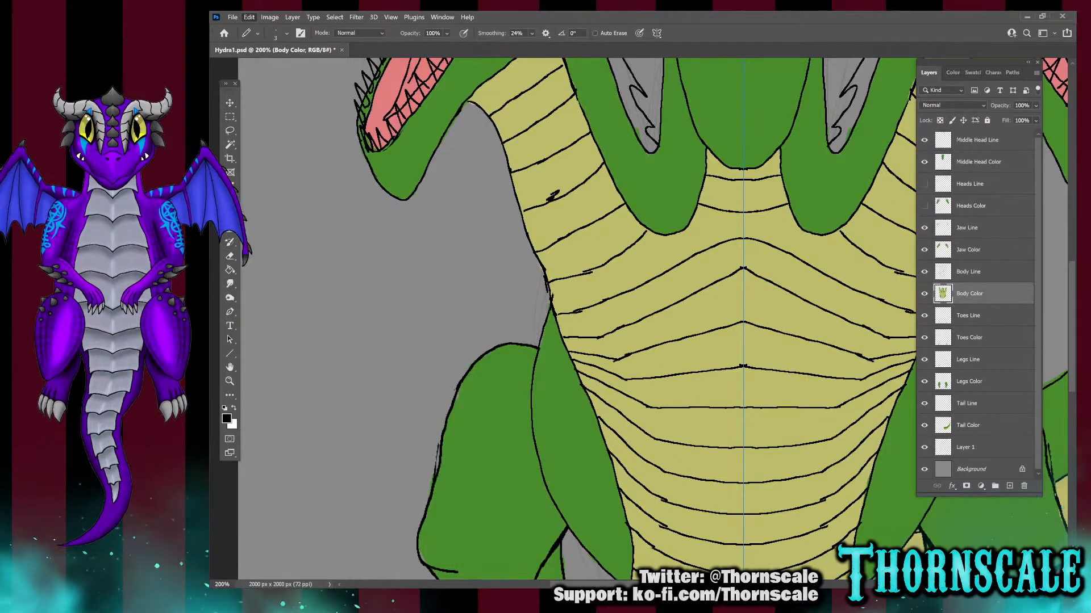
key(ctrl+z)
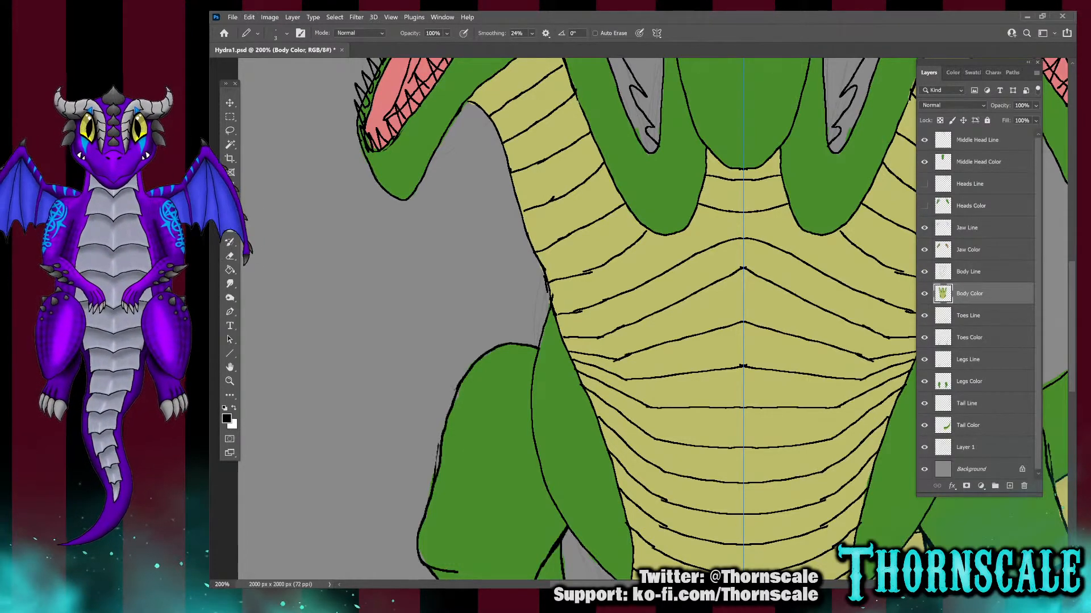
key(e)
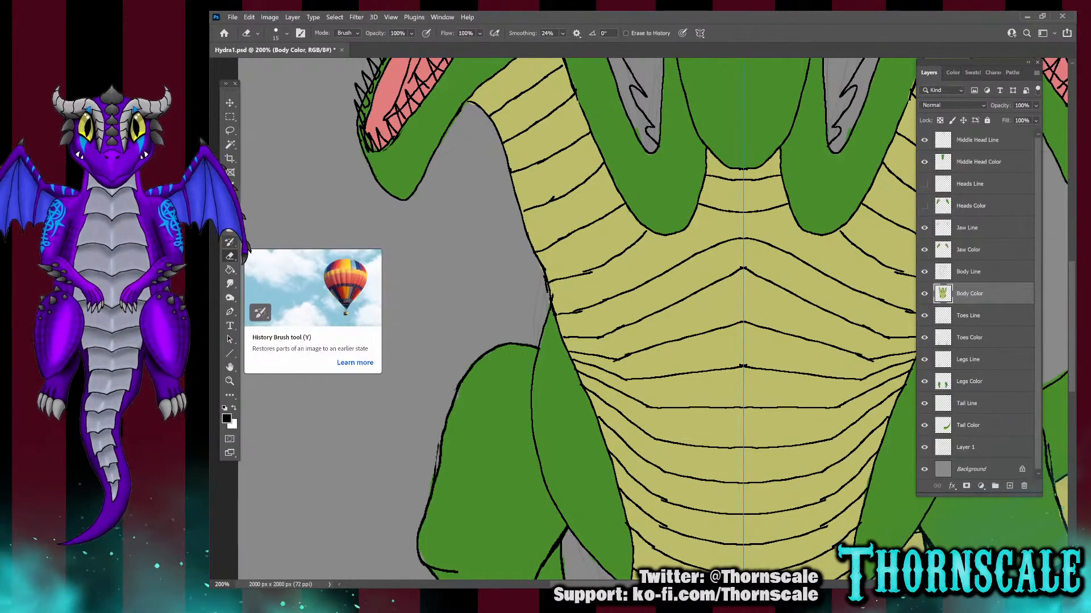
drag(547, 195, 553, 191)
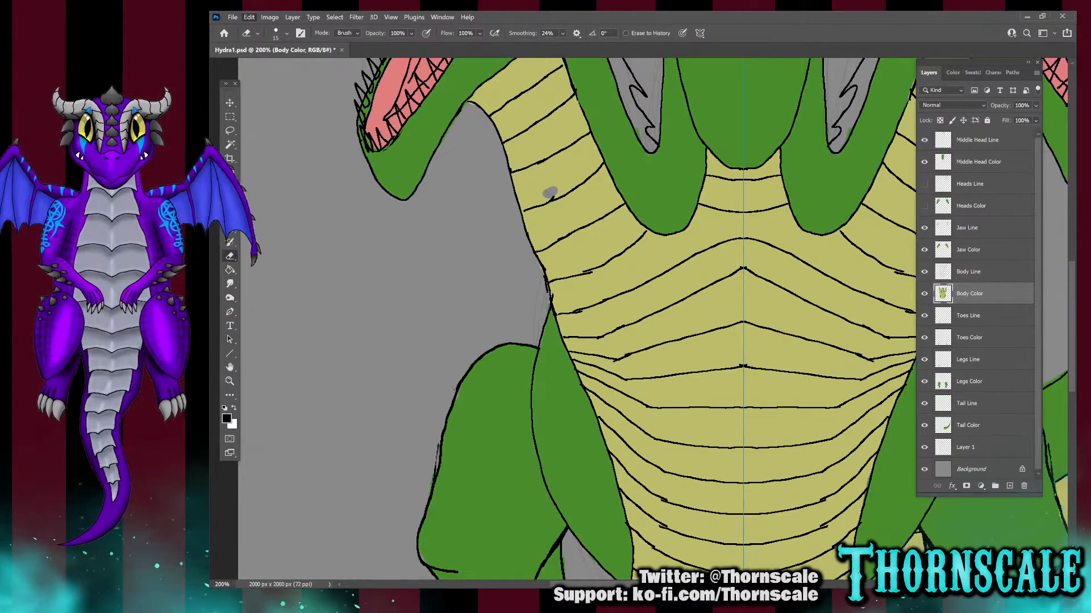
key(ctrl+z)
Erase the bends of the belly scale lines on the Body Line layer with the 15 px Eraser, separating middle and side strokes
key(alt+bracketright)
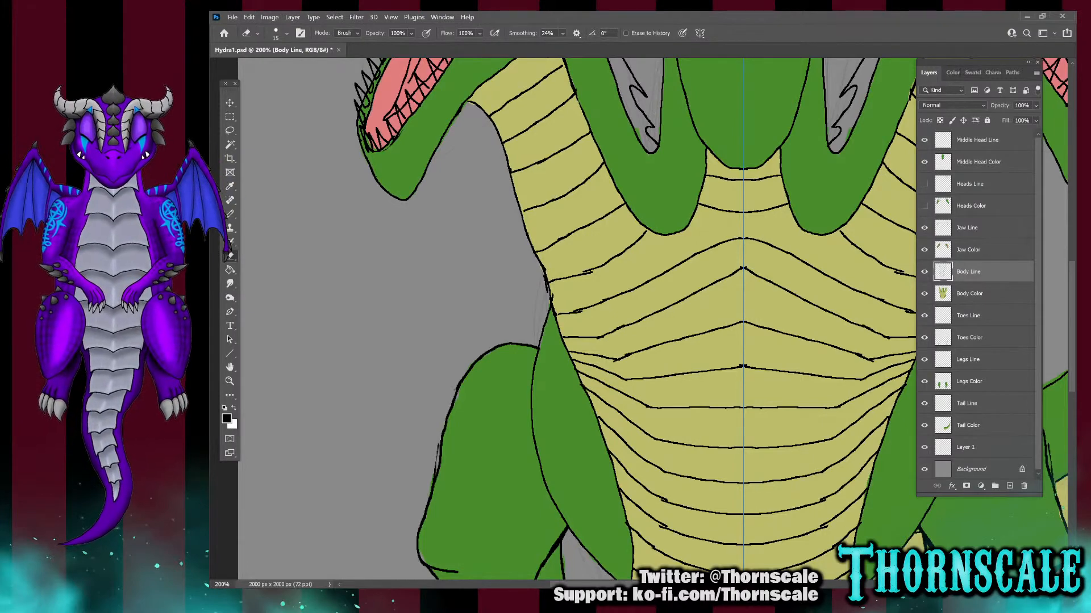
mouse_move(587, 276)
mouse_down()
mouse_move(595, 269)
mouse_move(583, 274)
mouse_move(596, 303)
mouse_move(573, 313)
mouse_up()
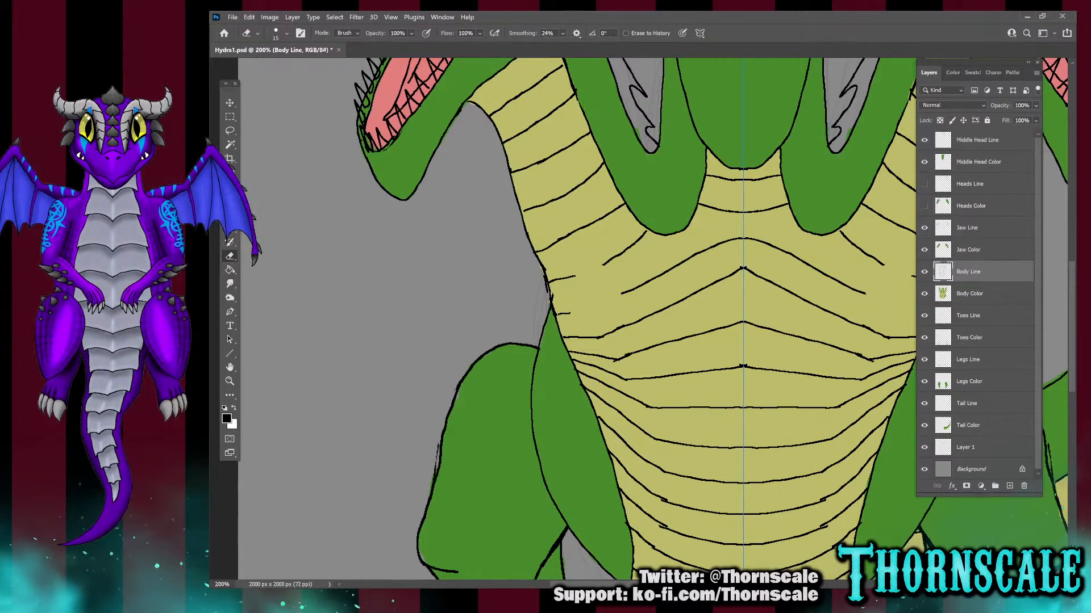
mouse_move(633, 353)
mouse_down()
mouse_move(608, 360)
mouse_move(594, 338)
mouse_up()
drag(643, 376, 614, 380)
drag(670, 405, 640, 408)
drag(672, 440, 649, 444)
mouse_move(680, 504)
mouse_down()
mouse_move(653, 500)
mouse_move(670, 558)
mouse_up()
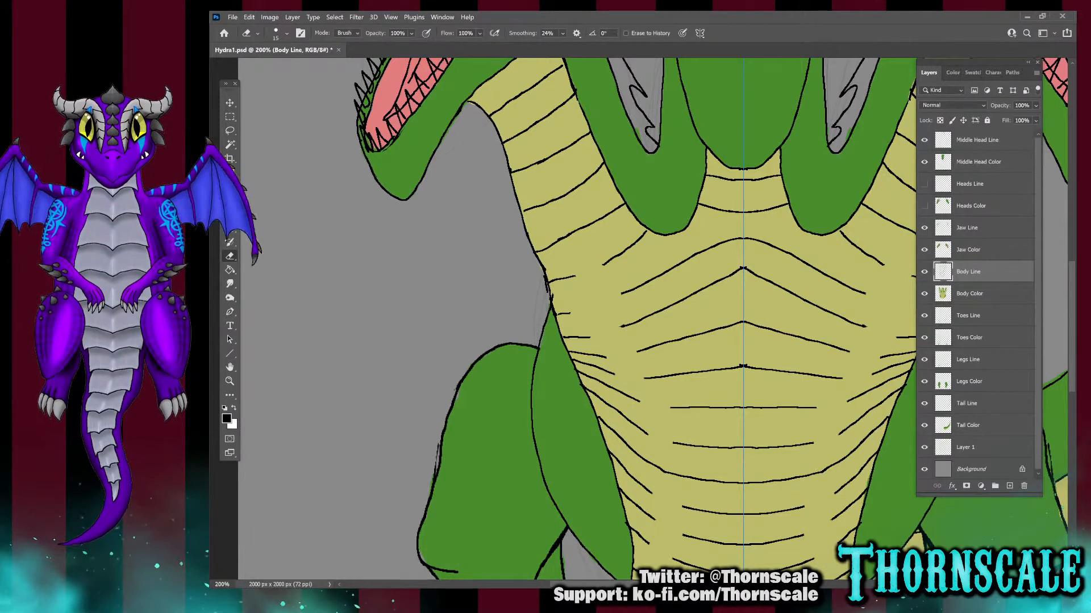
scroll(576, 318, down, 3)
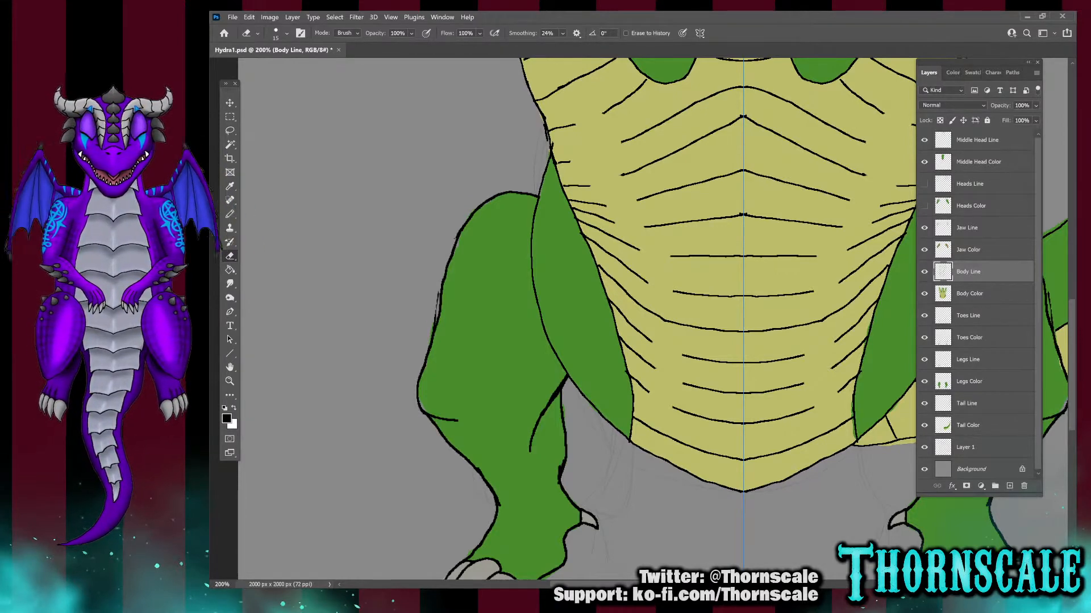
mouse_move(630, 137)
mouse_down()
mouse_move(658, 227)
mouse_move(637, 275)
mouse_move(686, 412)
mouse_move(672, 440)
mouse_move(651, 429)
mouse_up()
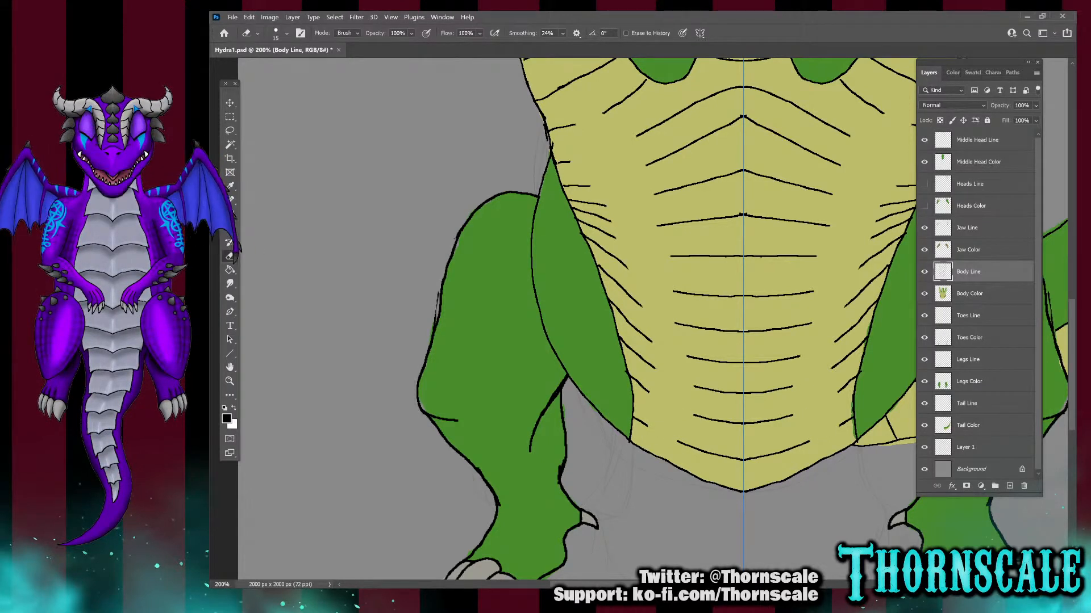
Erase the middle of each belly and chest scale line along the vertical centre guide on the Body Line layer
drag(729, 124, 743, 116)
drag(743, 86, 732, 89)
drag(731, 175, 743, 170)
drag(730, 217, 743, 215)
drag(733, 296, 743, 295)
drag(734, 332, 743, 332)
drag(734, 363, 743, 362)
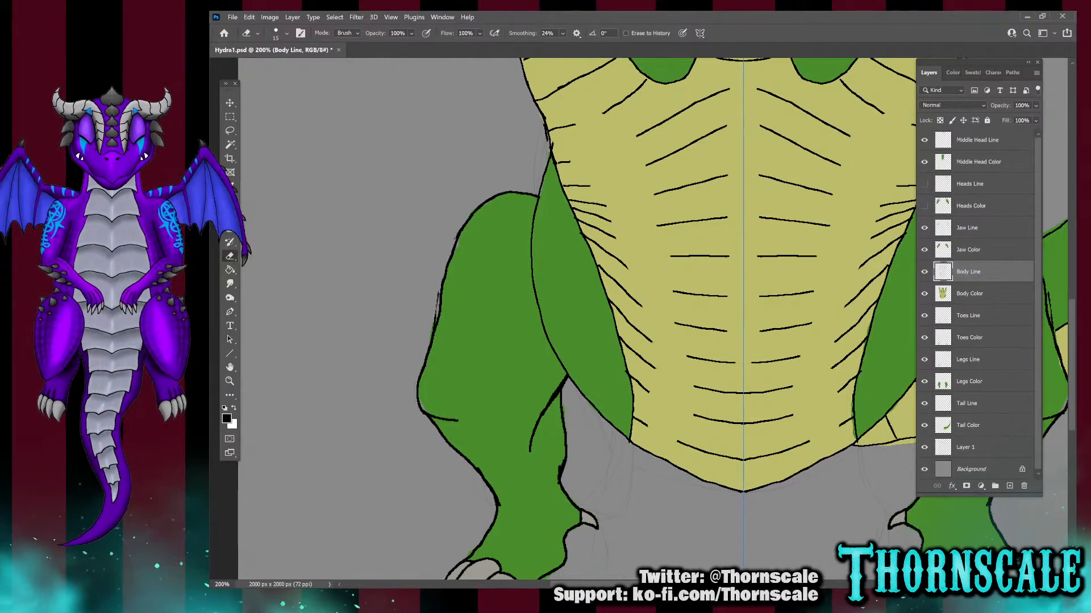
drag(736, 458, 743, 458)
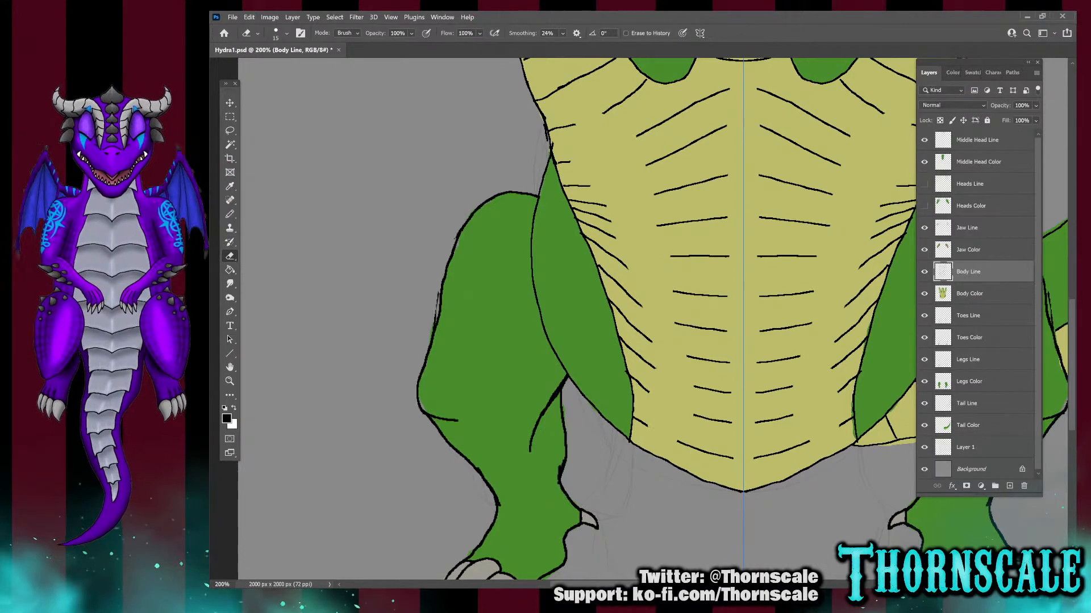
scroll(568, 318, up, 3)
click(743, 161)
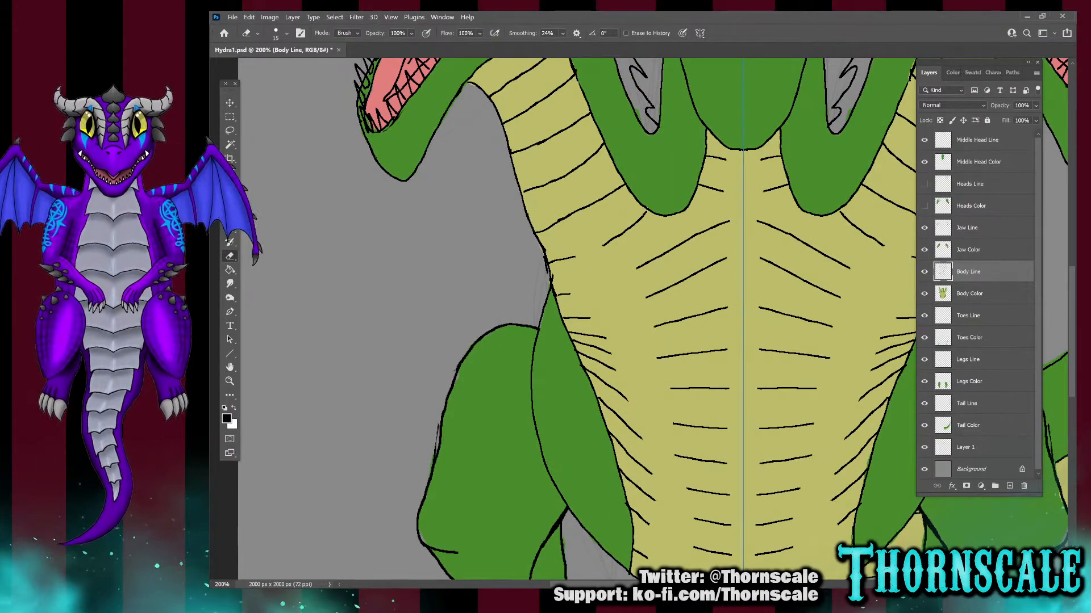
Erase gaps in the middle of the outer neck scale lines and widen the central gap between the belly strokes
click(547, 139)
click(563, 177)
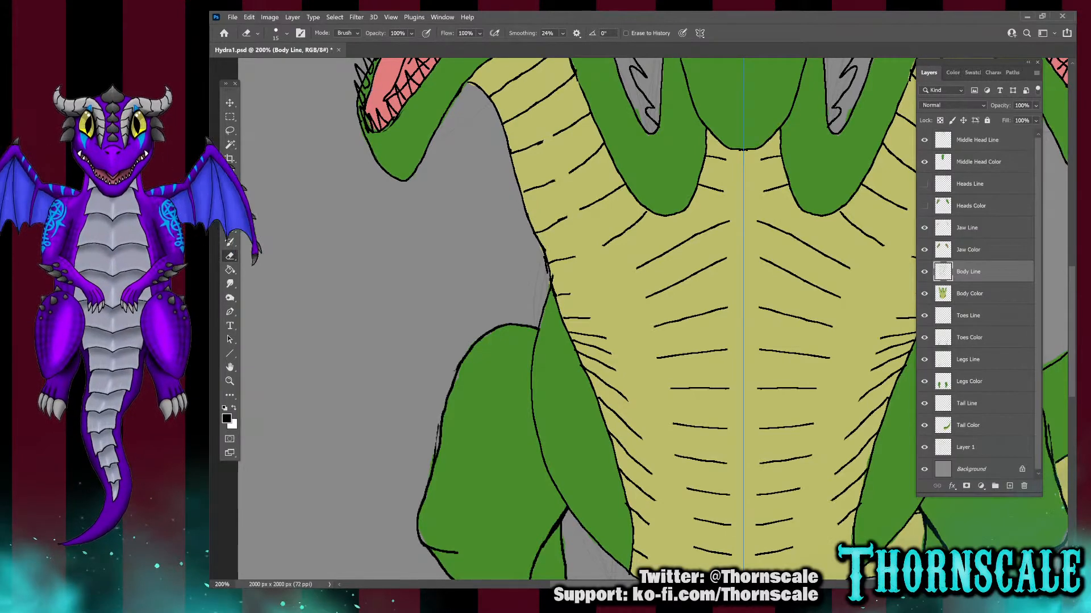
click(539, 143)
click(525, 111)
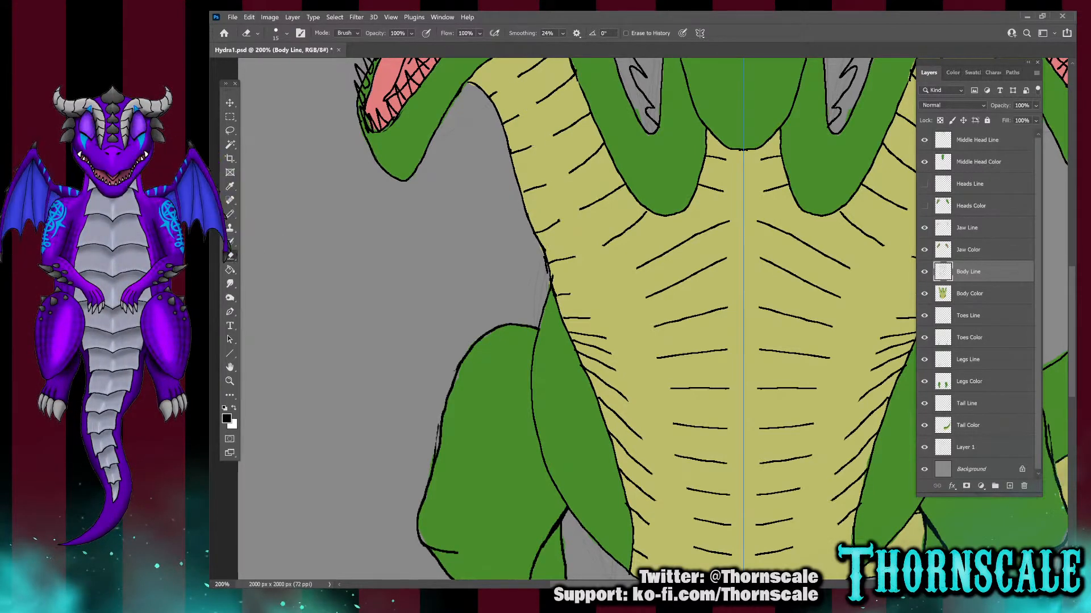
click(579, 211)
click(602, 246)
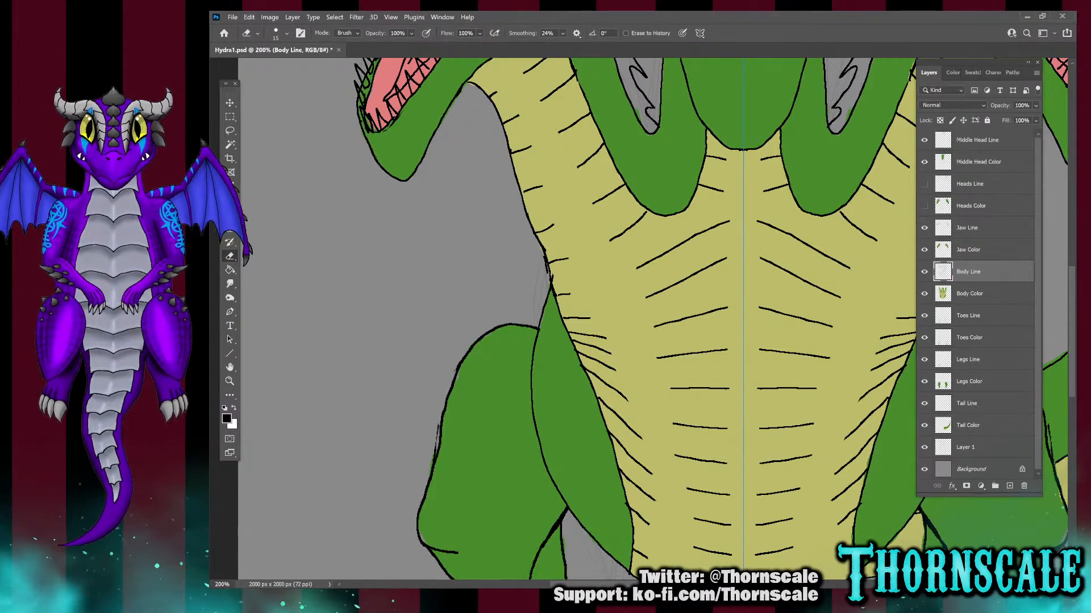
click(720, 309)
click(717, 262)
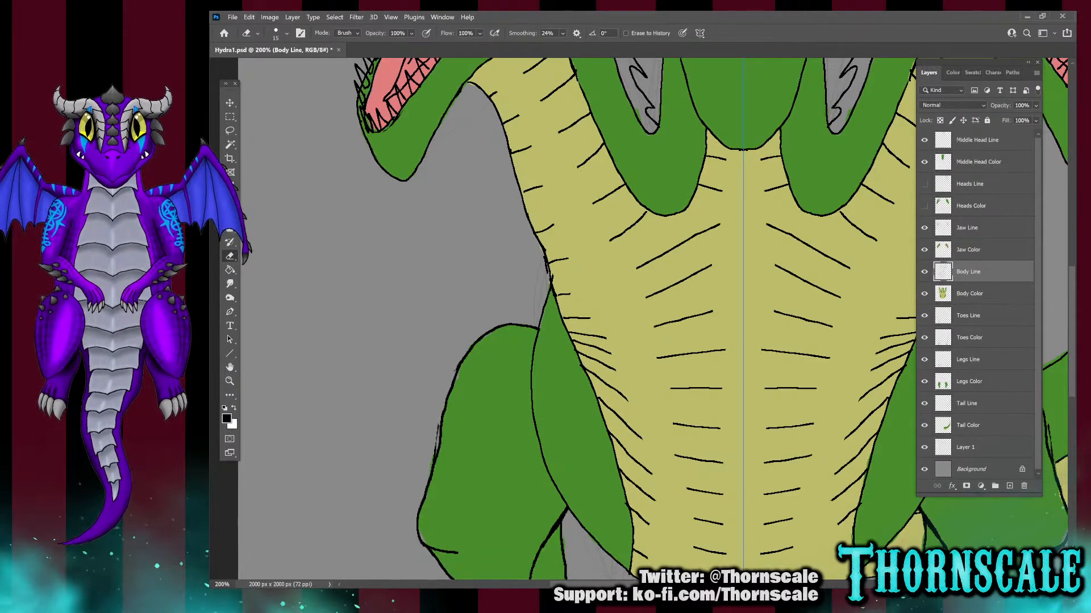
Join the middle and side strokes of the lower belly scale lines with curved, pointed bends on Body Line using the 3 px black Pencil
scroll(576, 318, down, 5)
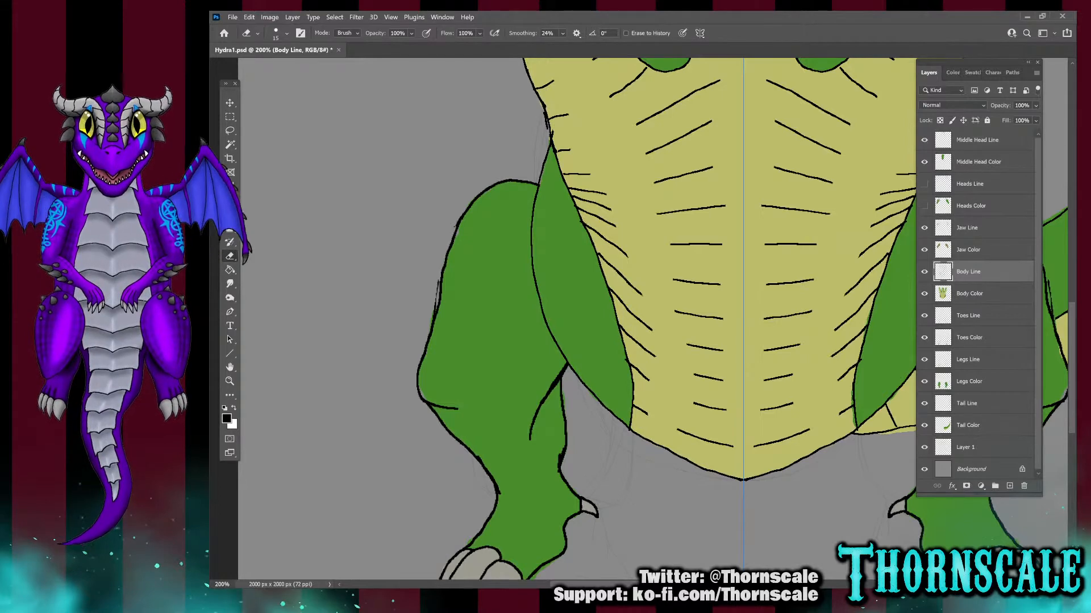
key(b)
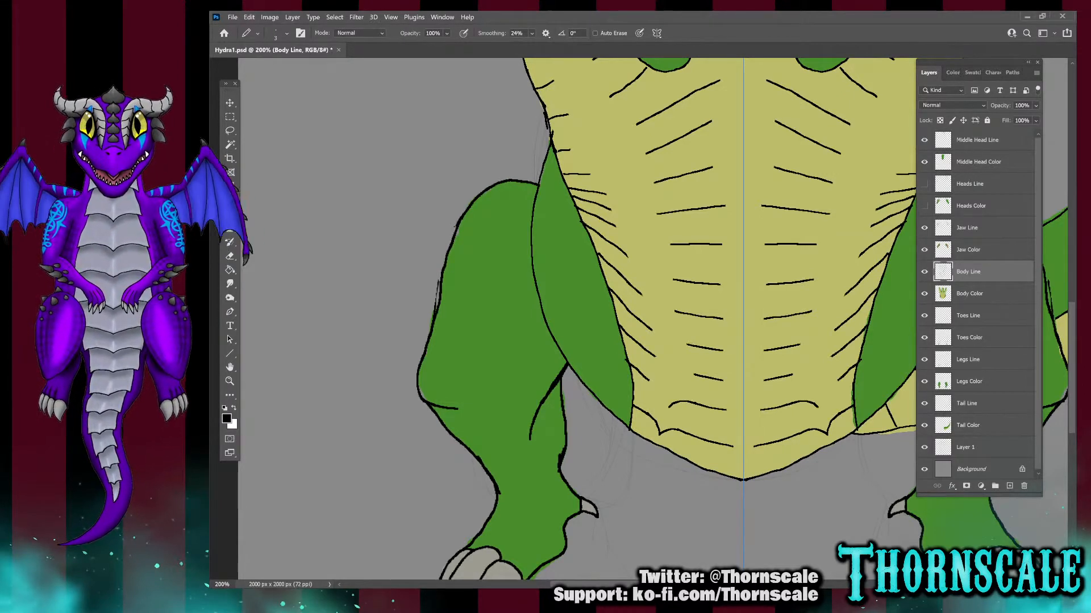
mouse_move(657, 390)
mouse_down()
mouse_move(667, 401)
mouse_move(692, 374)
mouse_move(660, 361)
mouse_move(640, 264)
mouse_move(662, 246)
mouse_move(627, 232)
mouse_up()
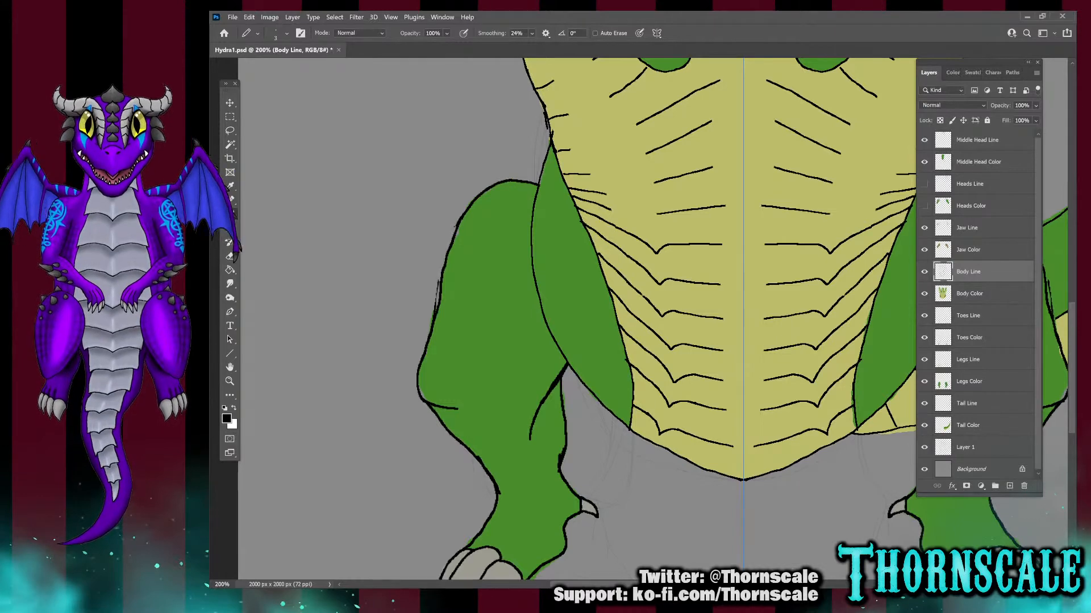
mouse_move(649, 222)
mouse_down()
mouse_move(608, 207)
mouse_move(648, 187)
mouse_move(606, 194)
mouse_up()
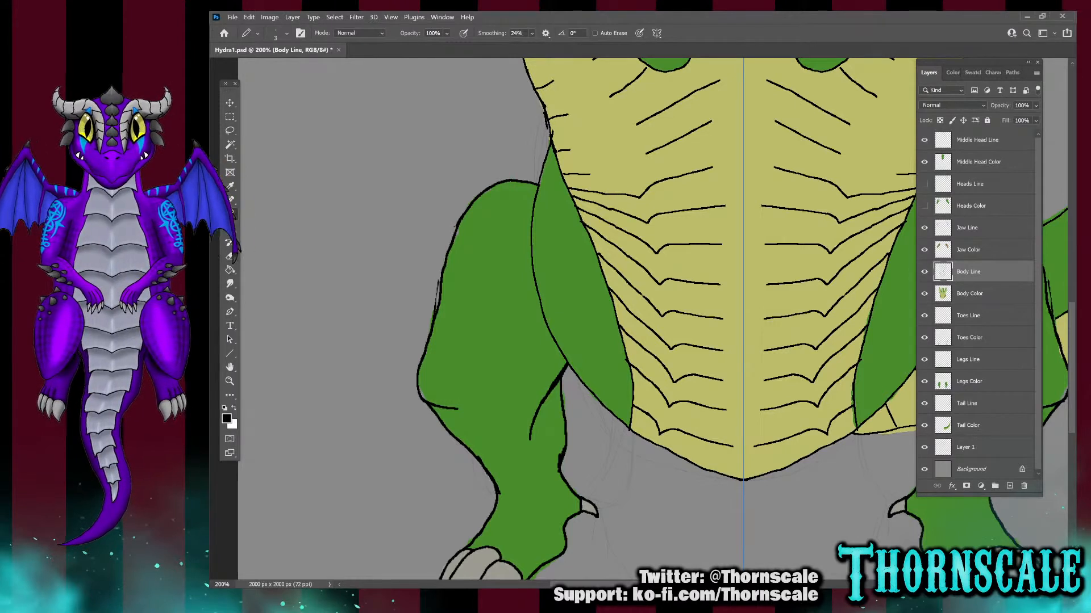
mouse_move(646, 154)
mouse_down()
mouse_move(628, 170)
mouse_move(600, 171)
mouse_up()
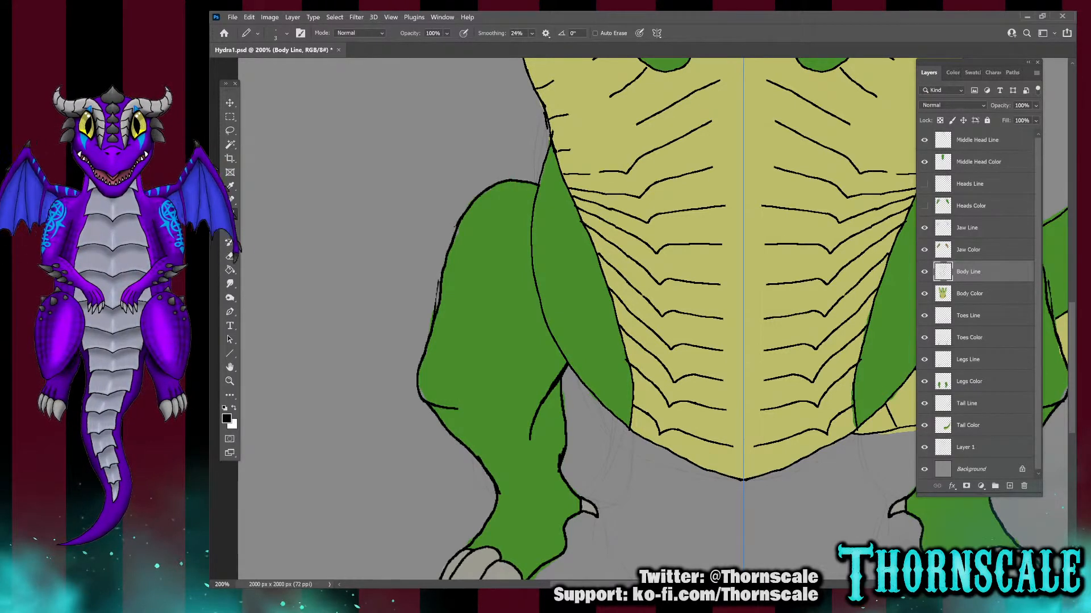
mouse_move(636, 124)
mouse_down()
mouse_move(615, 149)
mouse_move(577, 149)
mouse_up()
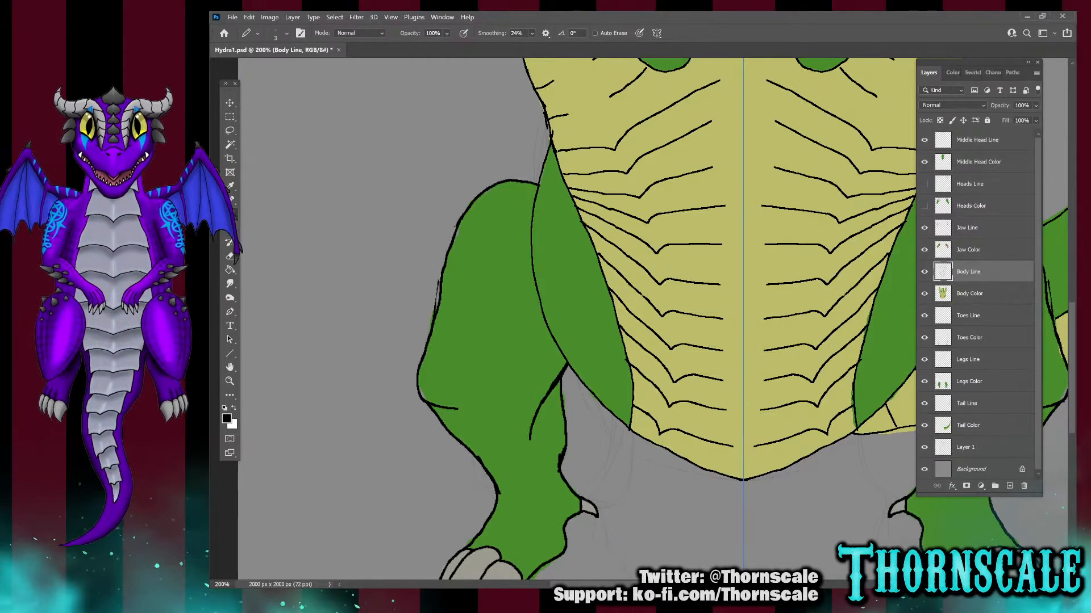
drag(606, 99, 593, 116)
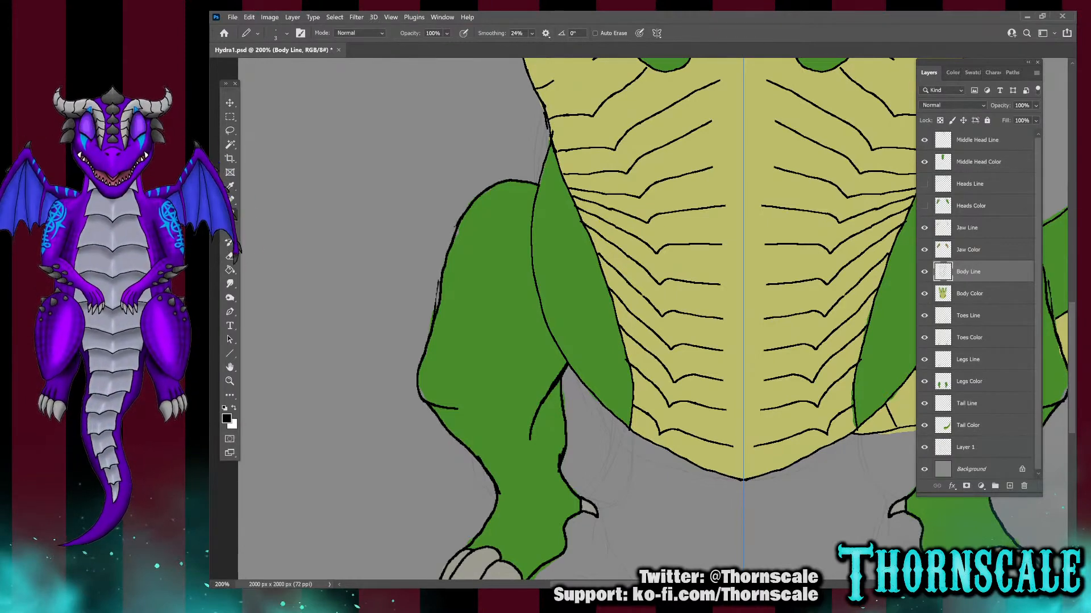
Join the broken scale lines of the upper chest and outer necks with curved, pointed bends, up to the base of the heads
scroll(577, 318, up, 5)
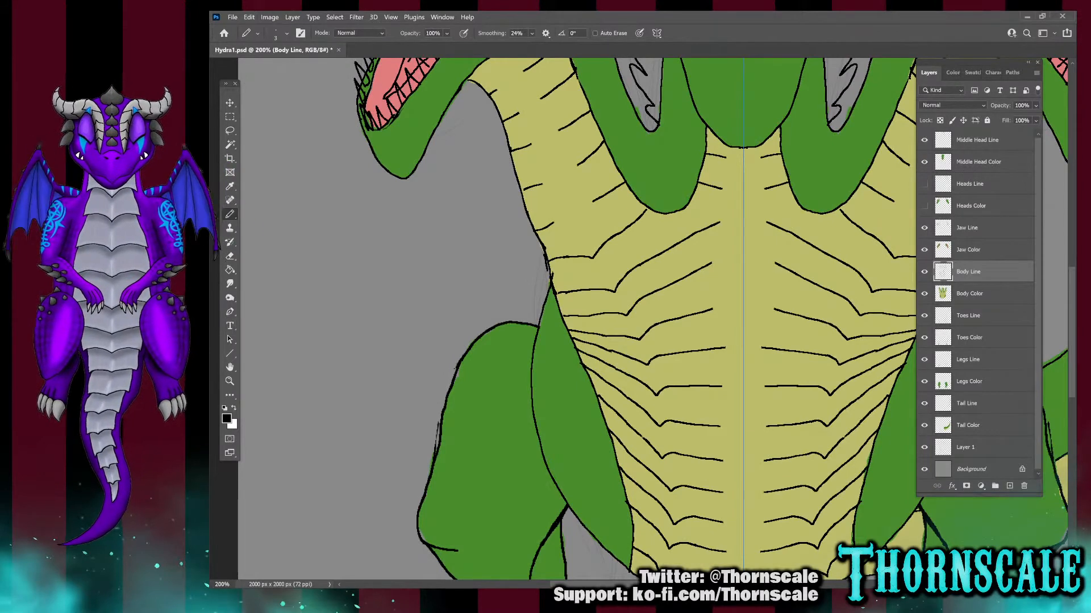
drag(586, 209, 578, 220)
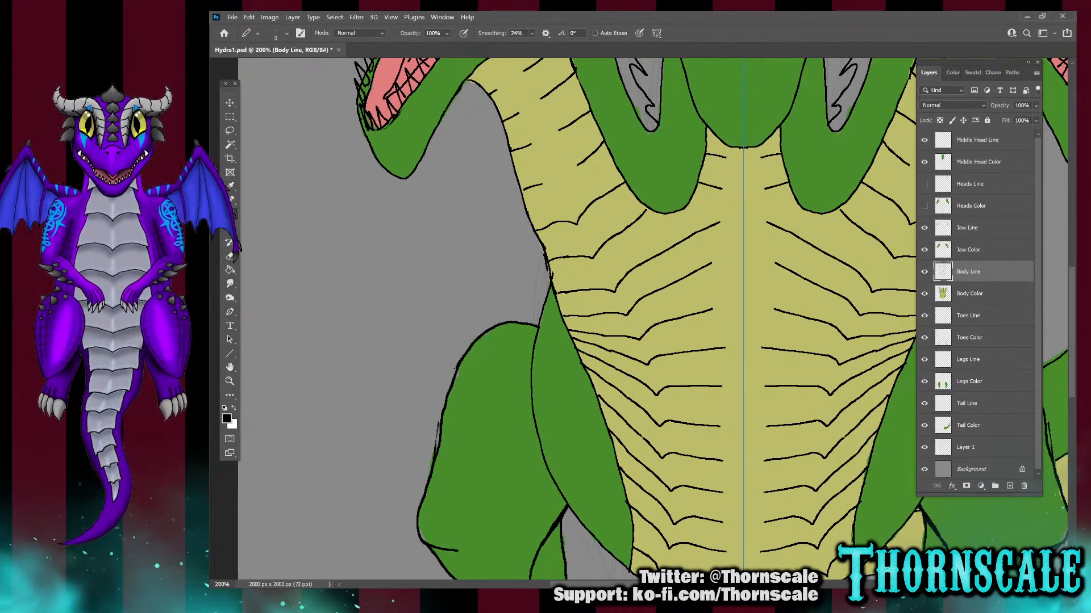
mouse_move(578, 165)
mouse_down()
mouse_move(559, 187)
mouse_move(524, 187)
mouse_up()
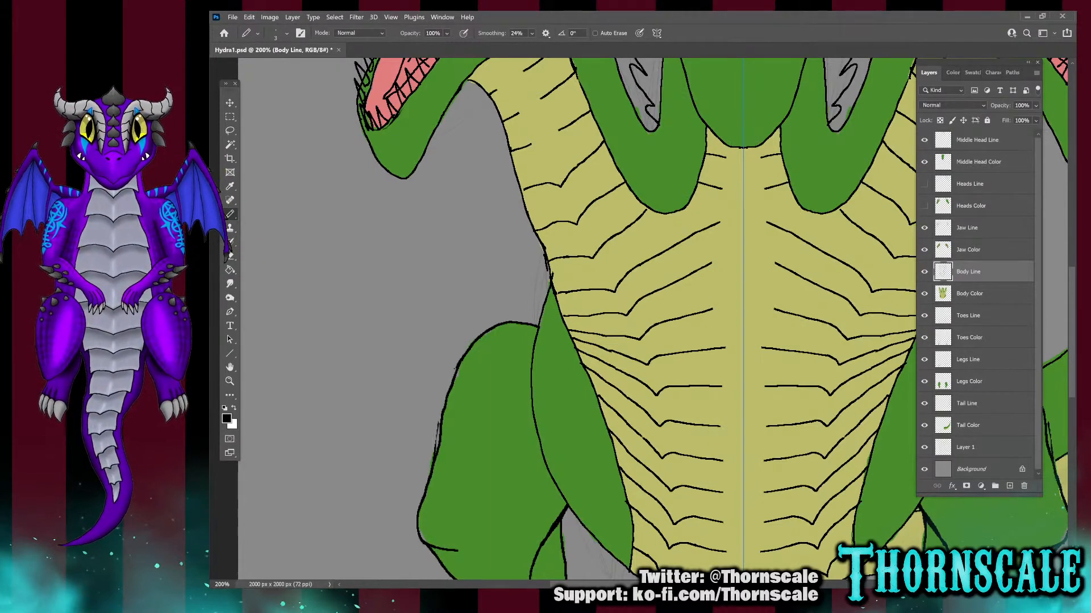
drag(556, 132, 547, 145)
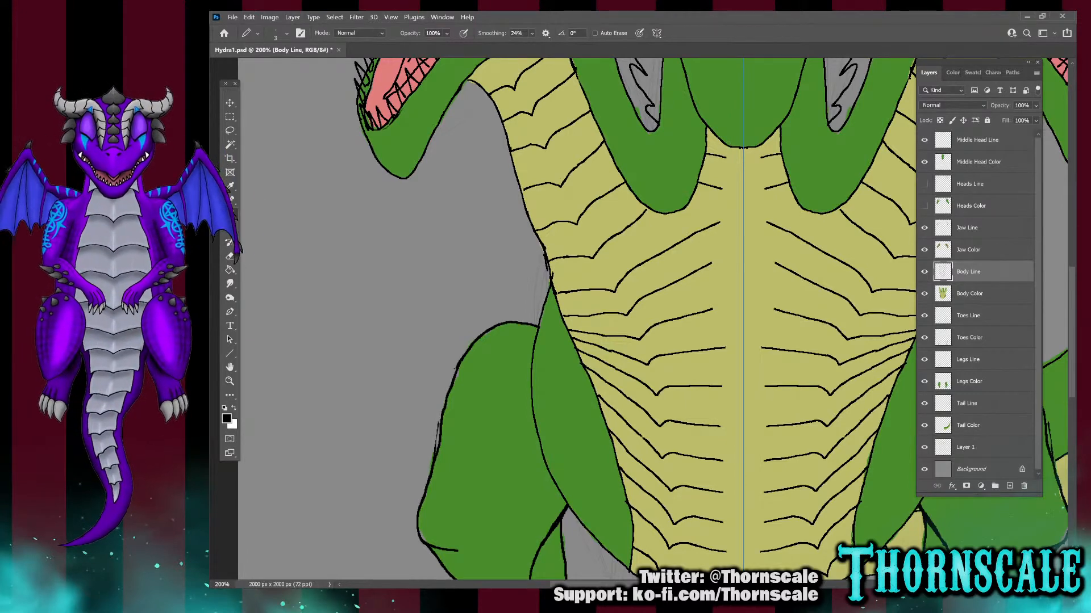
scroll(635, 319, up, 5)
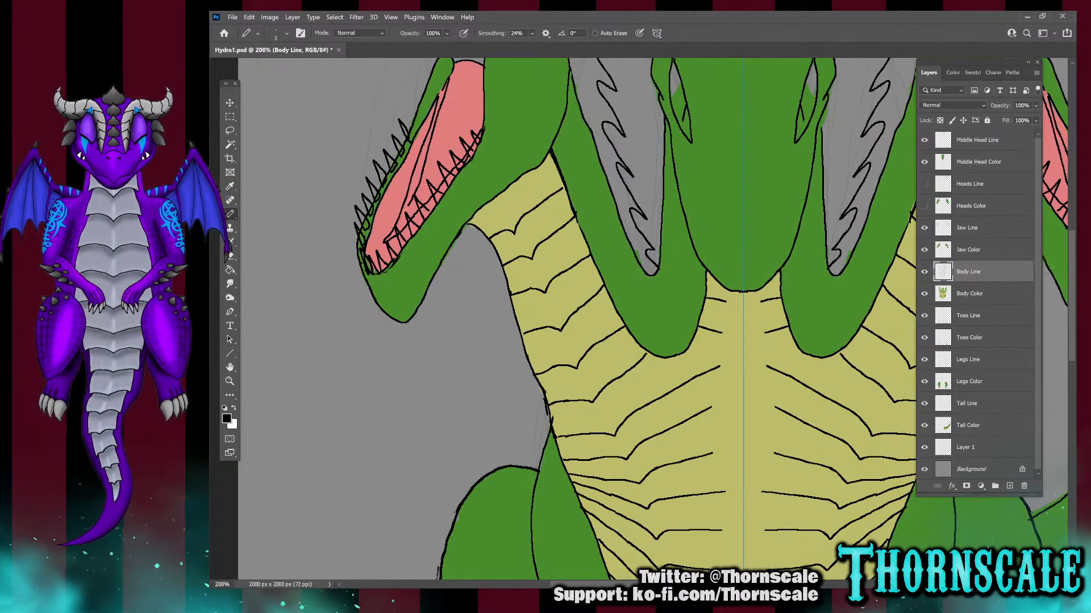
drag(543, 164, 515, 188)
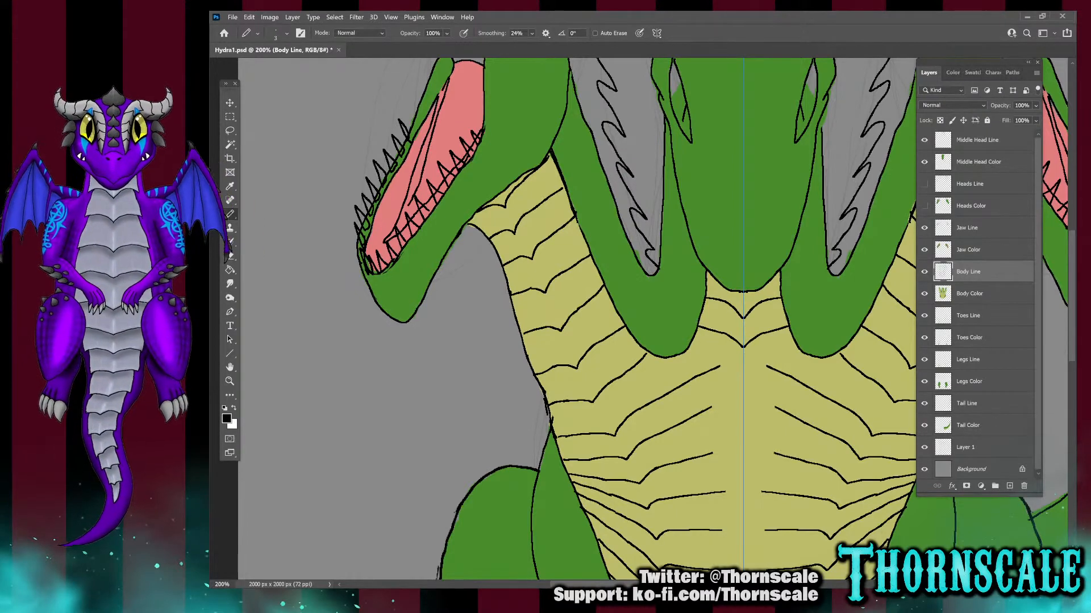
Connect the belly scale lines across the central gap with V-shaped points meeting at the vertical guide, from chest to lower belly
drag(720, 367, 732, 370)
mouse_move(765, 366)
mouse_down()
mouse_move(748, 376)
mouse_move(746, 420)
mouse_up()
drag(719, 407, 739, 420)
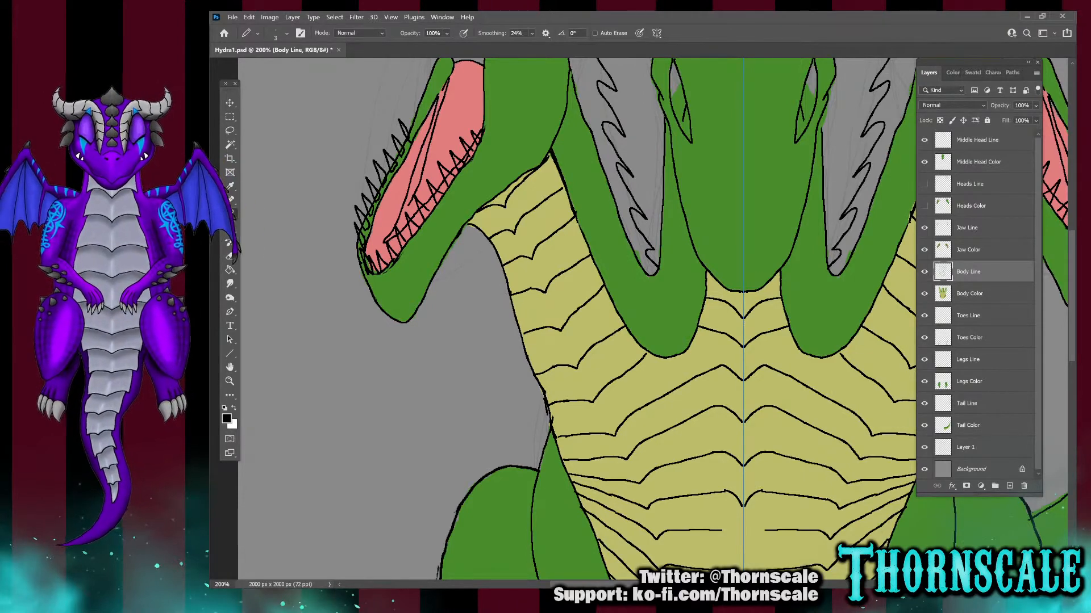
scroll(577, 318, down, 5)
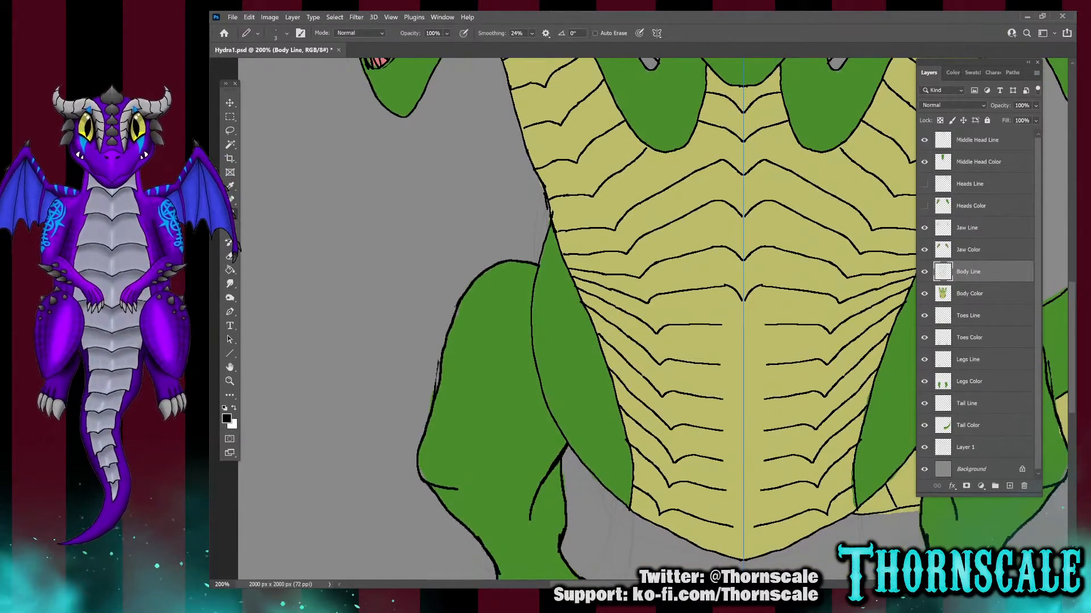
mouse_move(724, 326)
mouse_down()
mouse_move(743, 347)
mouse_move(742, 504)
mouse_up()
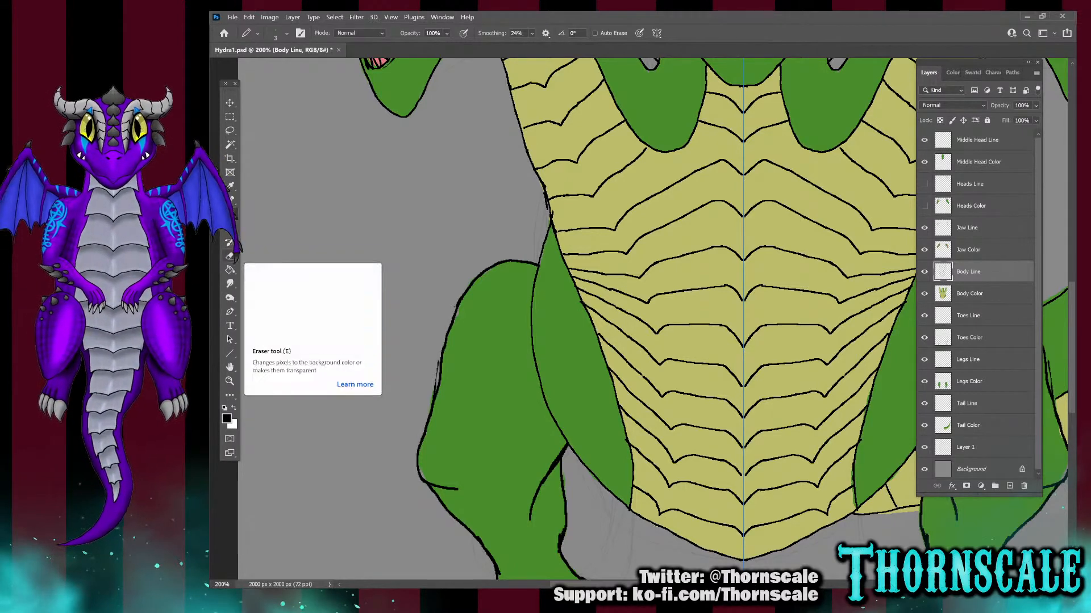
Redraw the belly's bottom edge with pointed scale tips on Body Line and fill the tips with the sampled belly color on Body Color
click(230, 256)
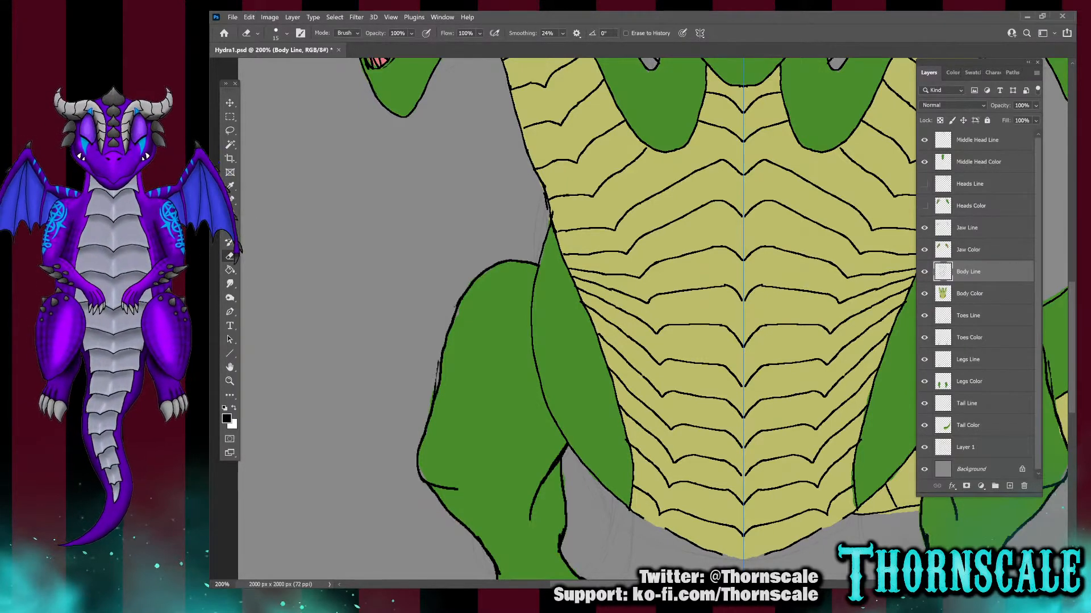
click(230, 214)
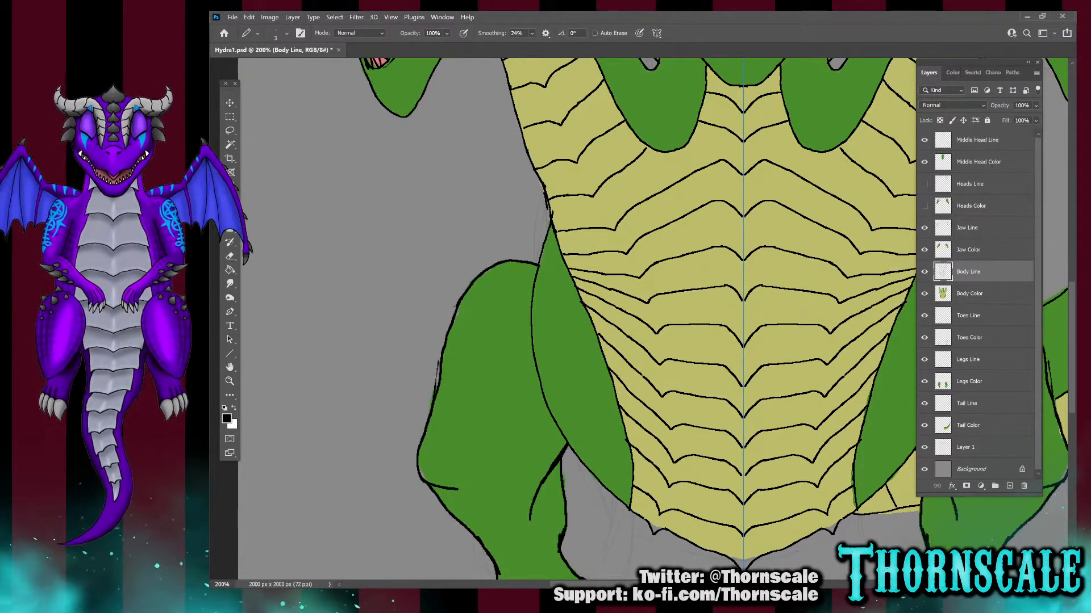
click(970, 294)
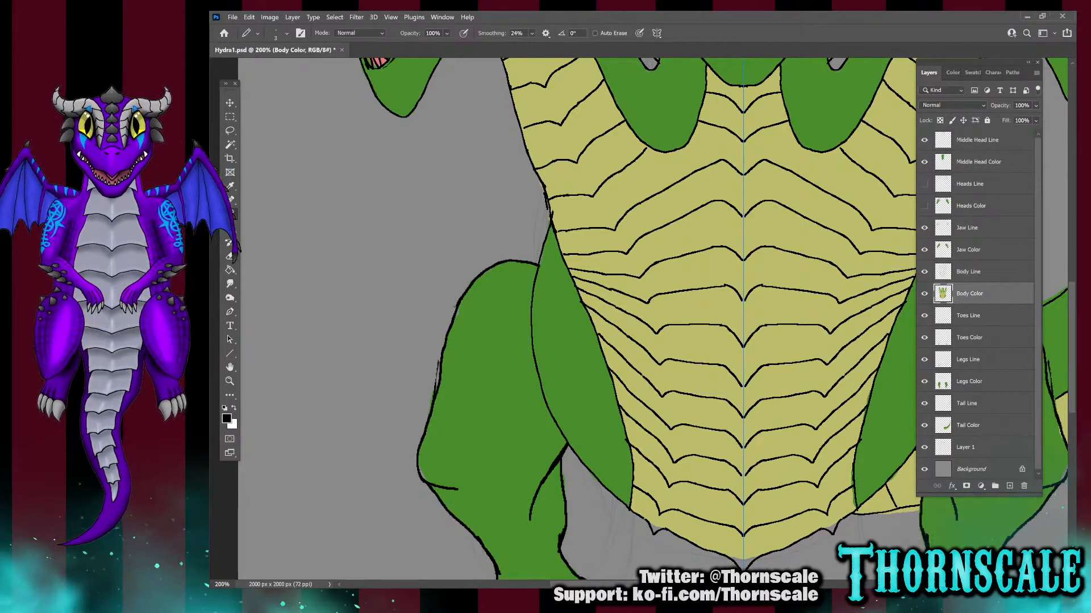
click(230, 186)
click(671, 310)
key(b)
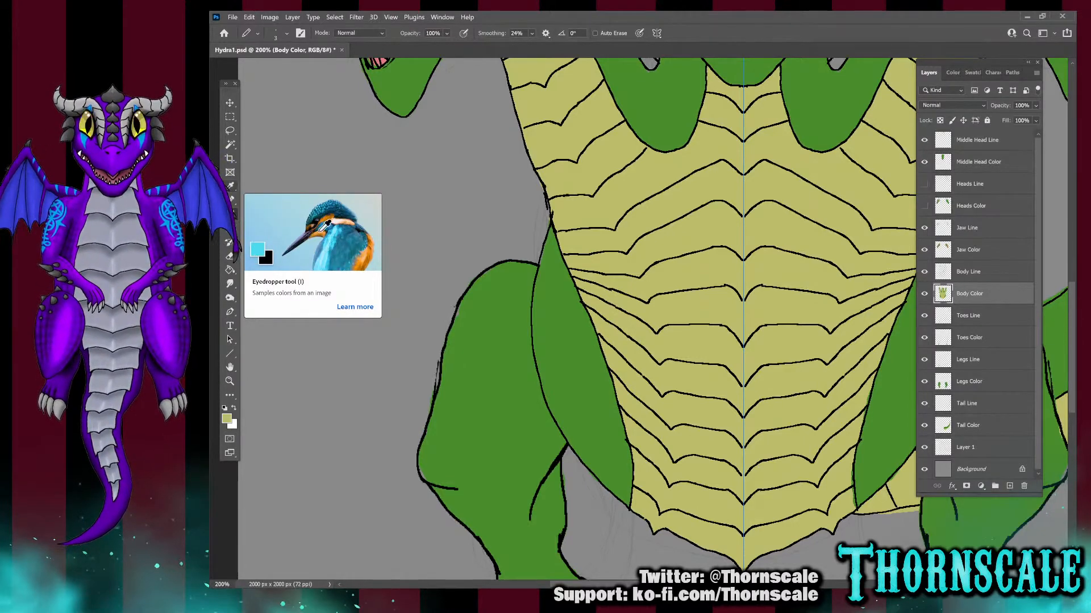
key(e)
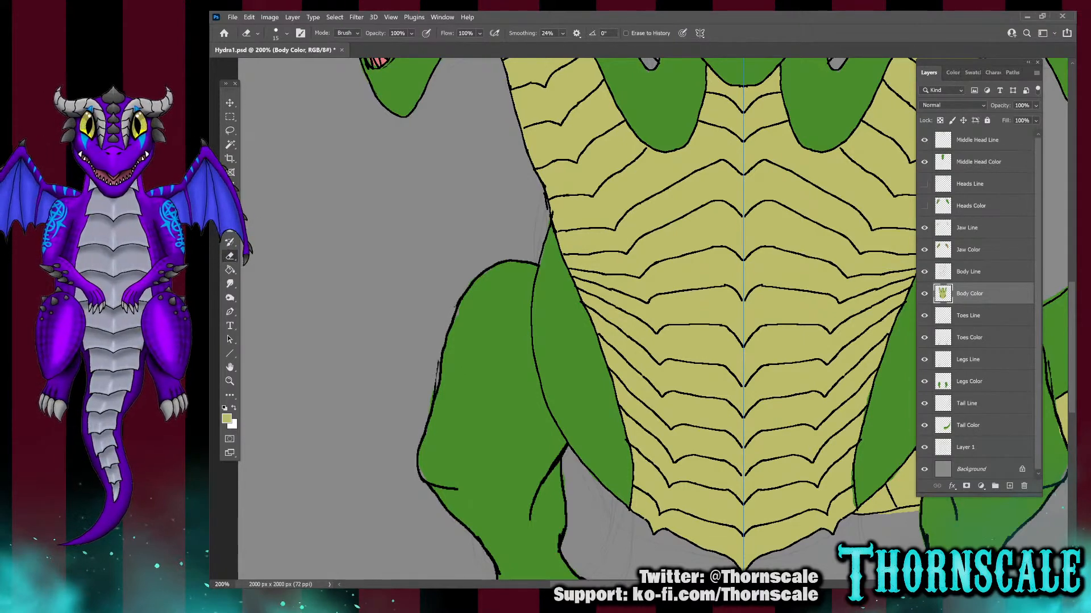
Erase the stray marks along the outer body outline above the thigh on the Body Line layer with the 15 px Eraser
click(968, 272)
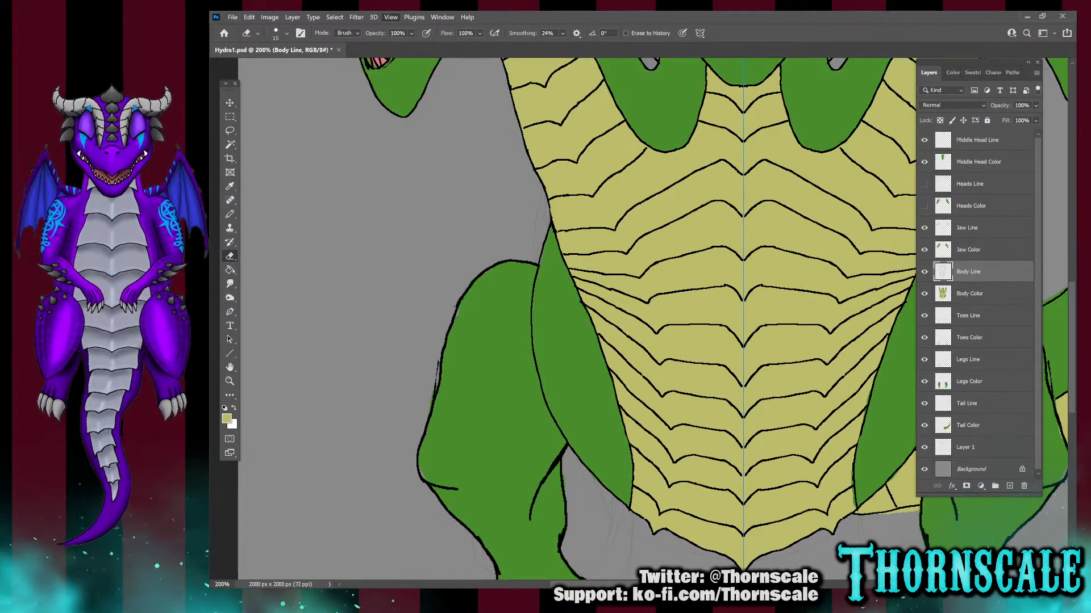
key(ctrl+minus)
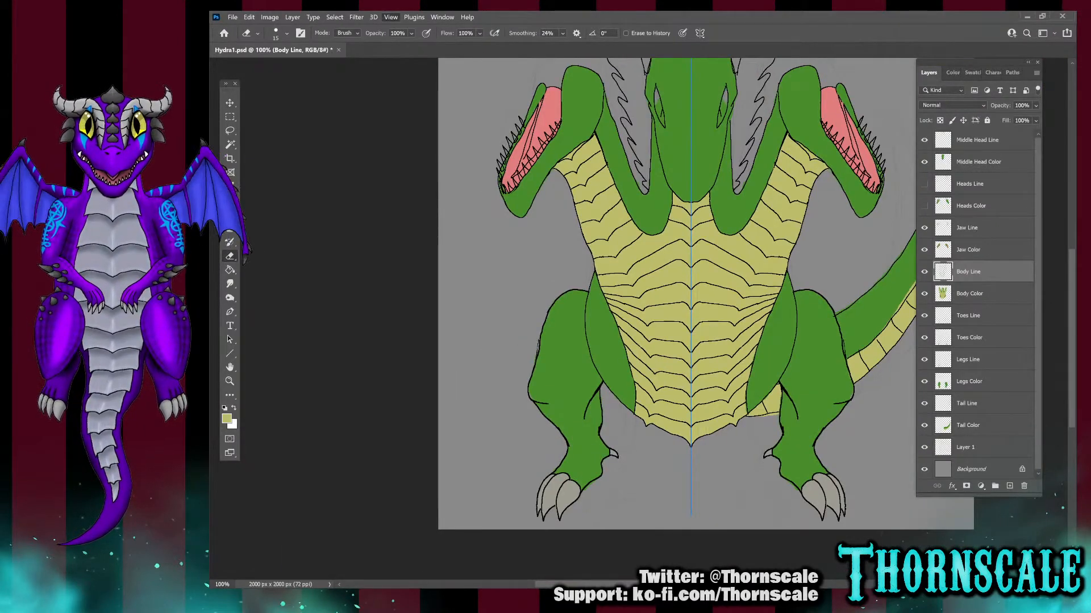
key(ctrl+minus)
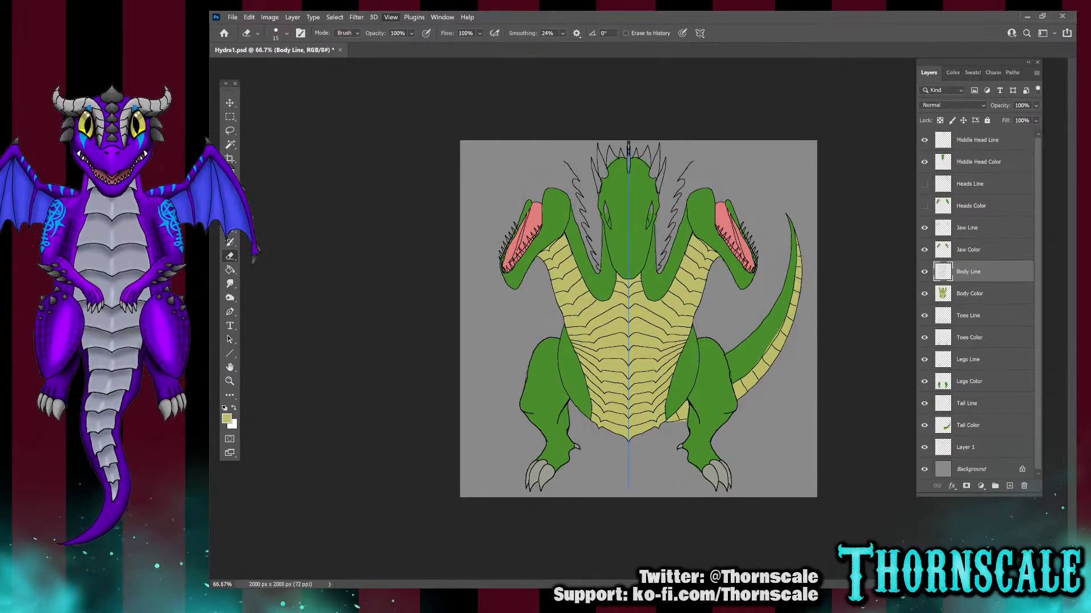
key(ctrl+plus)
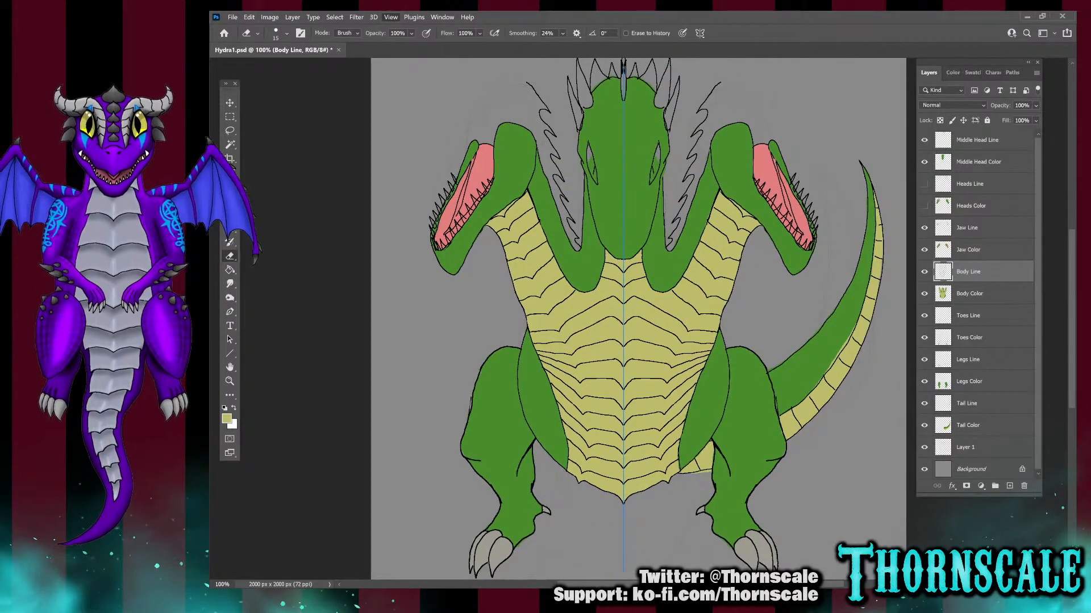
key(ctrl+plus)
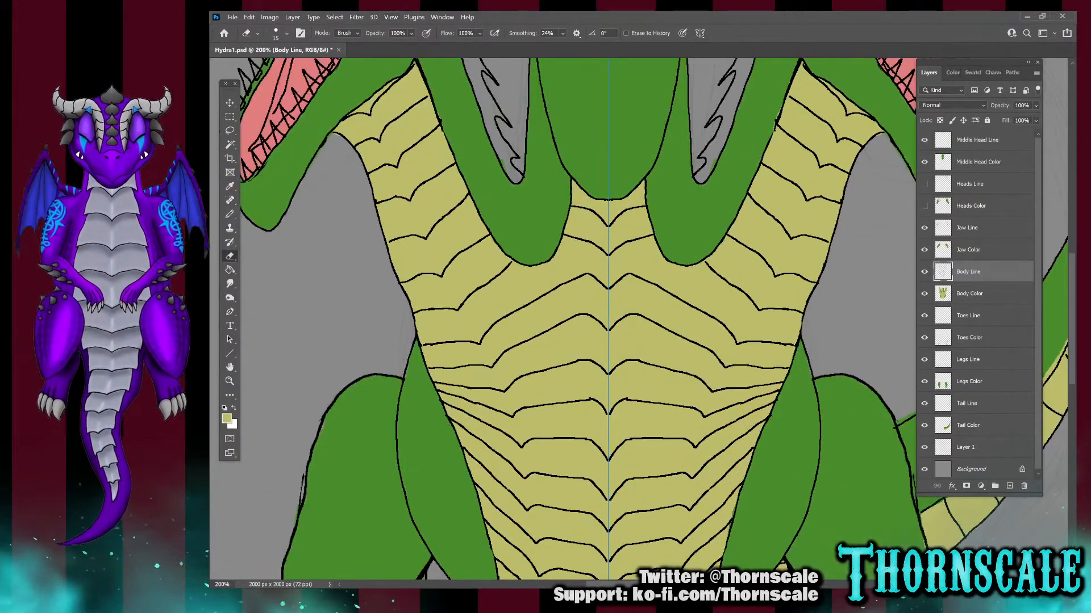
drag(628, 584, 530, 585)
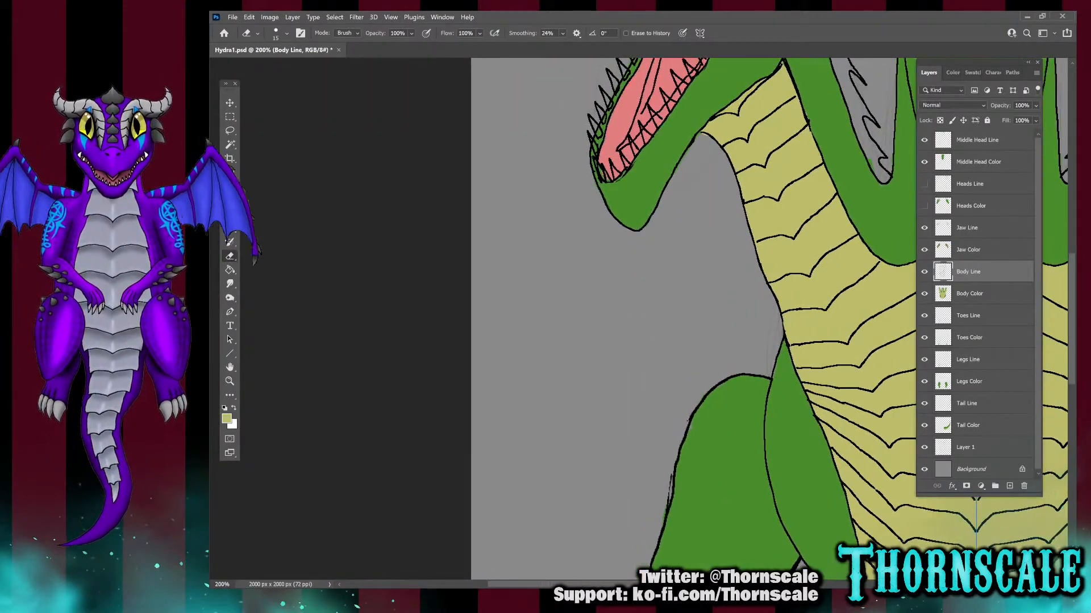
click(969, 382)
scroll(976, 511, down, 5)
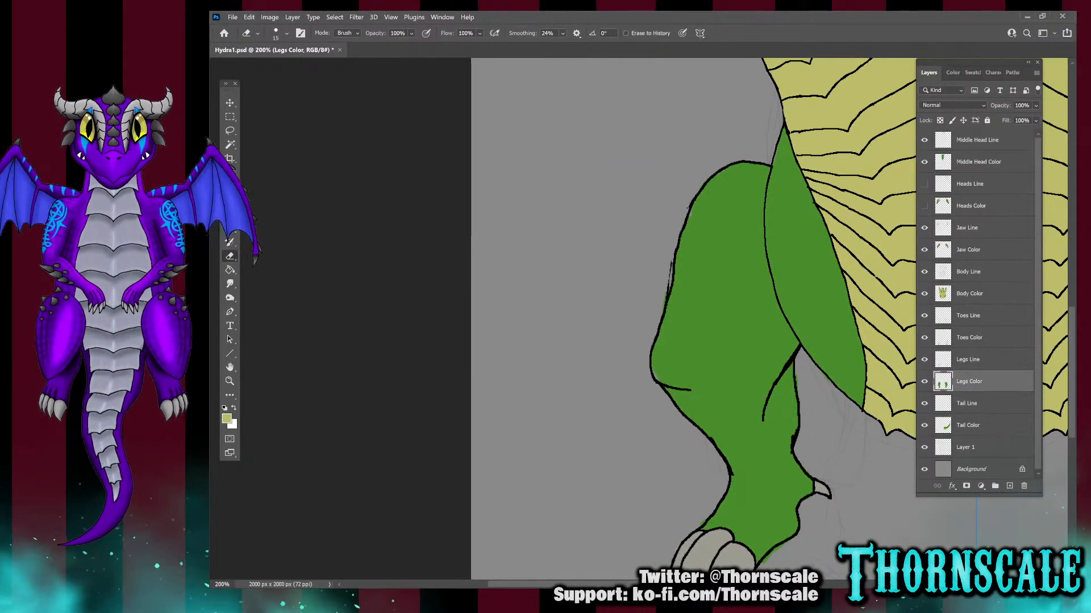
drag(787, 429, 786, 446)
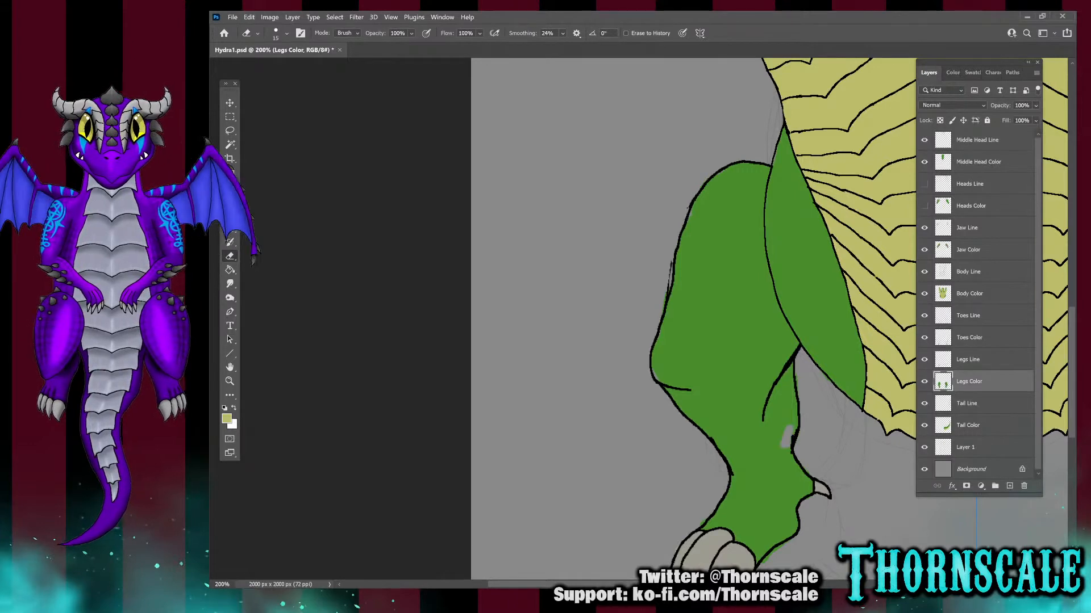
key(ctrl+z)
click(968, 360)
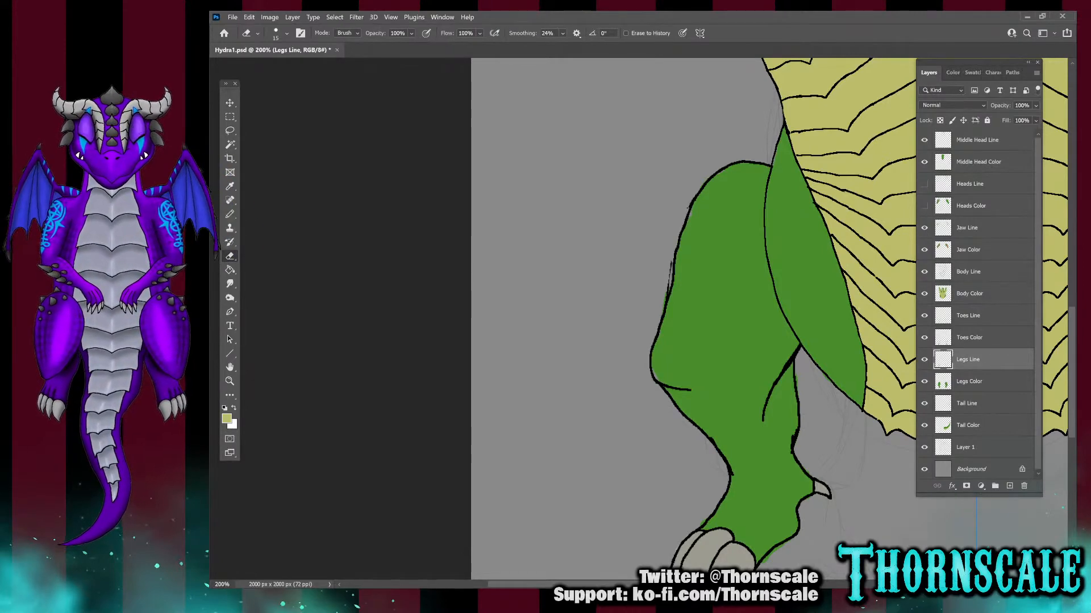
click(969, 382)
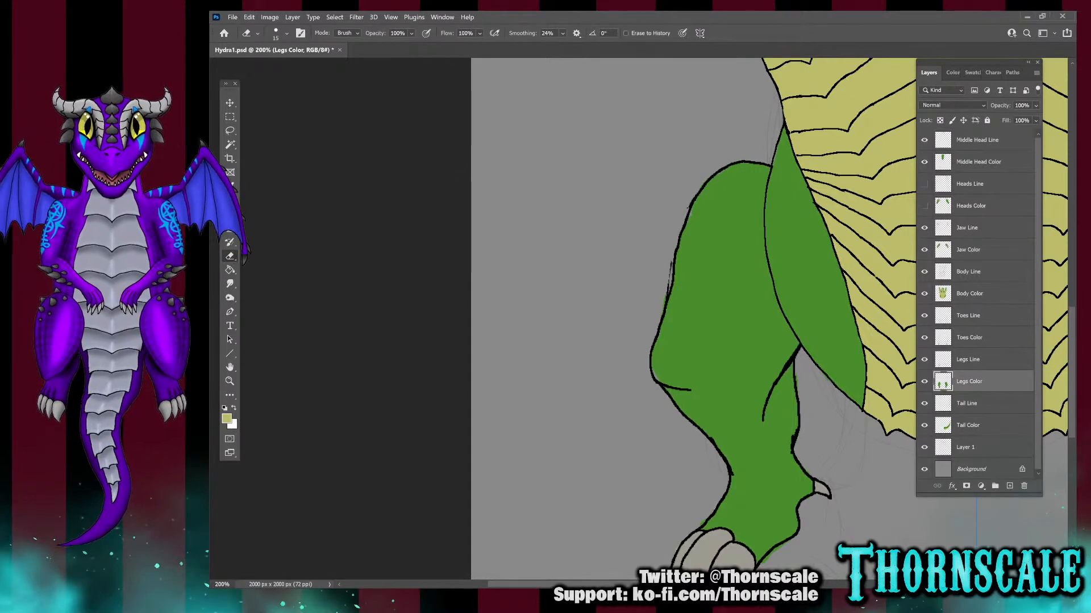
click(969, 337)
Erase the duplicate leg outlines left on the toe layers with an enlarged Eraser, checking with the leg layers hidden and restoring them
click(967, 315)
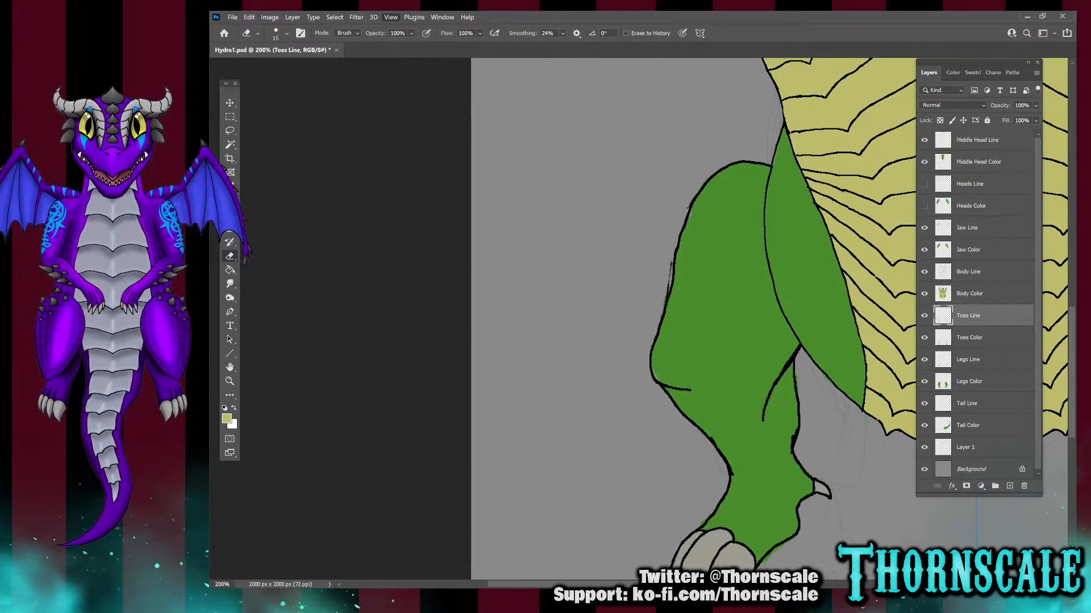
key(ctrl+minus)
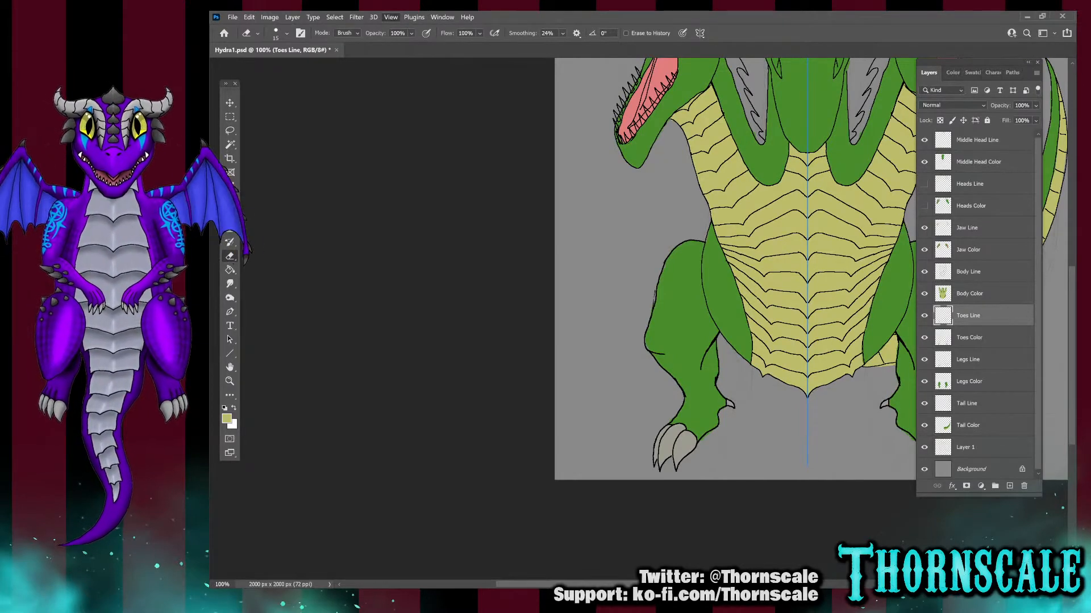
key(ctrl+minus)
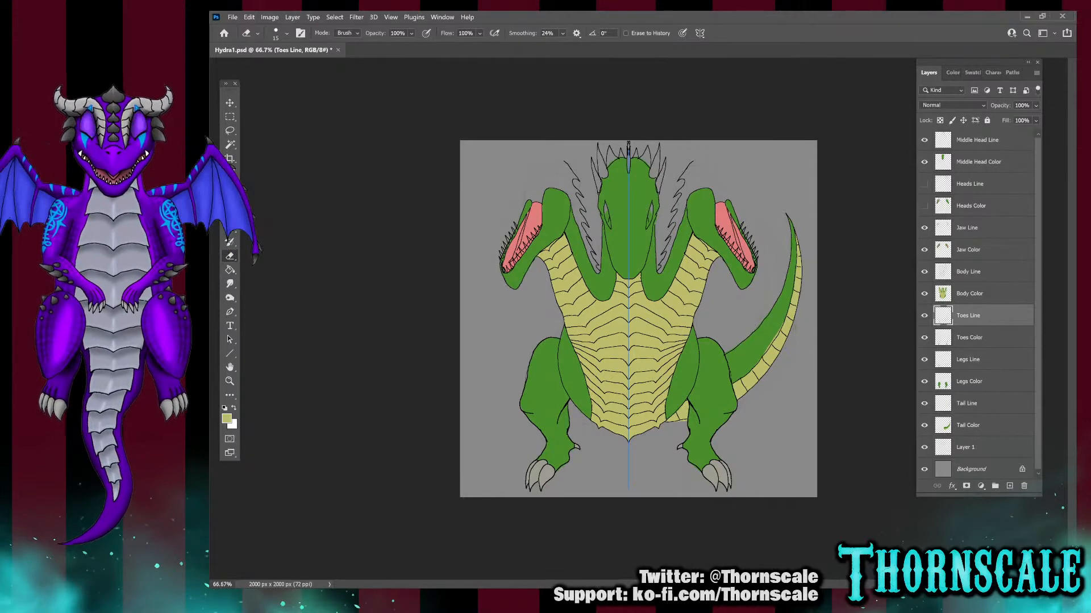
key(bracketright)
key(bracketright)
key(bracketright)
key(bracketright)
key(bracketright)
key(bracketright)
key(bracketright)
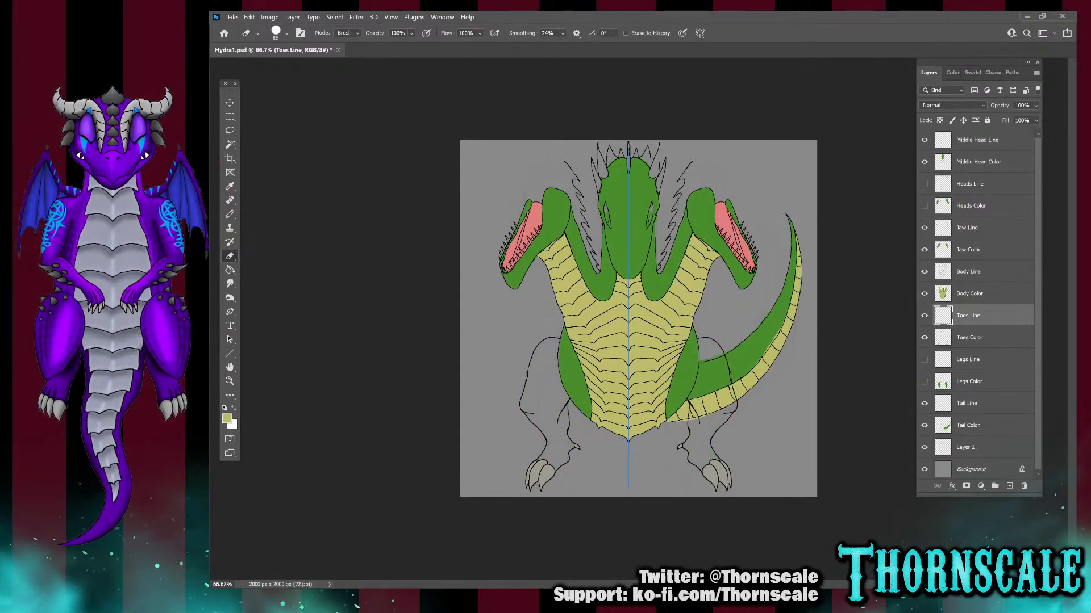
click(924, 315)
click(924, 316)
click(968, 337)
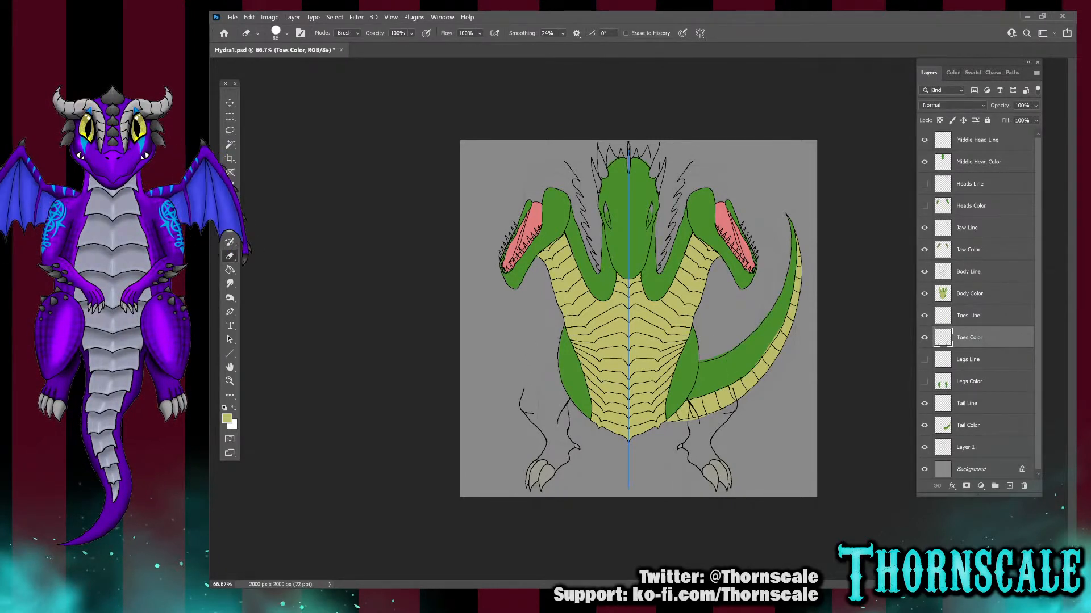
mouse_move(522, 402)
mouse_down()
mouse_move(547, 430)
mouse_move(567, 428)
mouse_move(561, 415)
mouse_up()
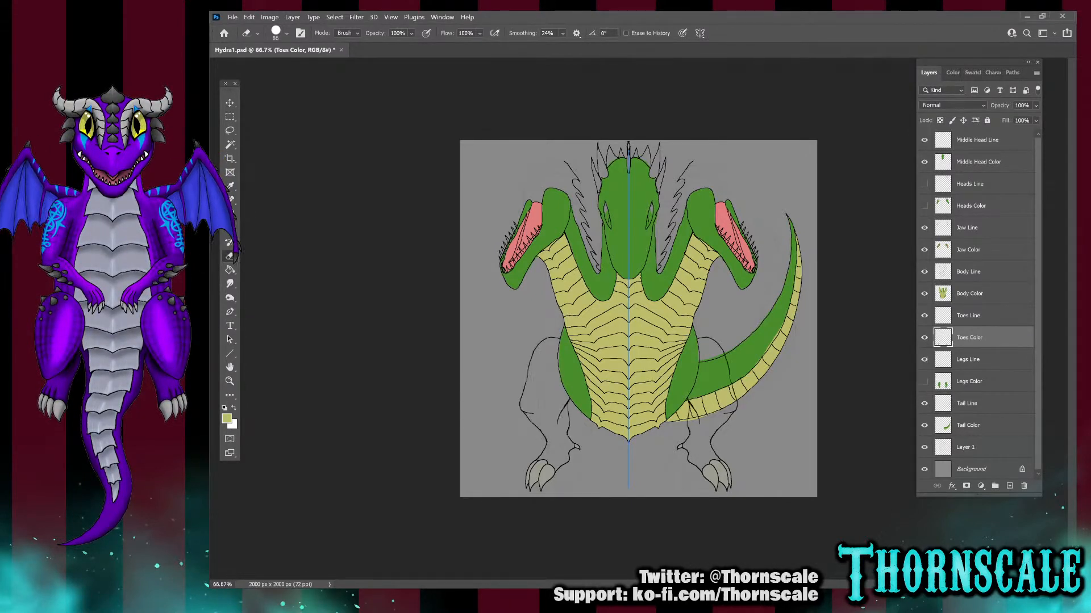
click(924, 381)
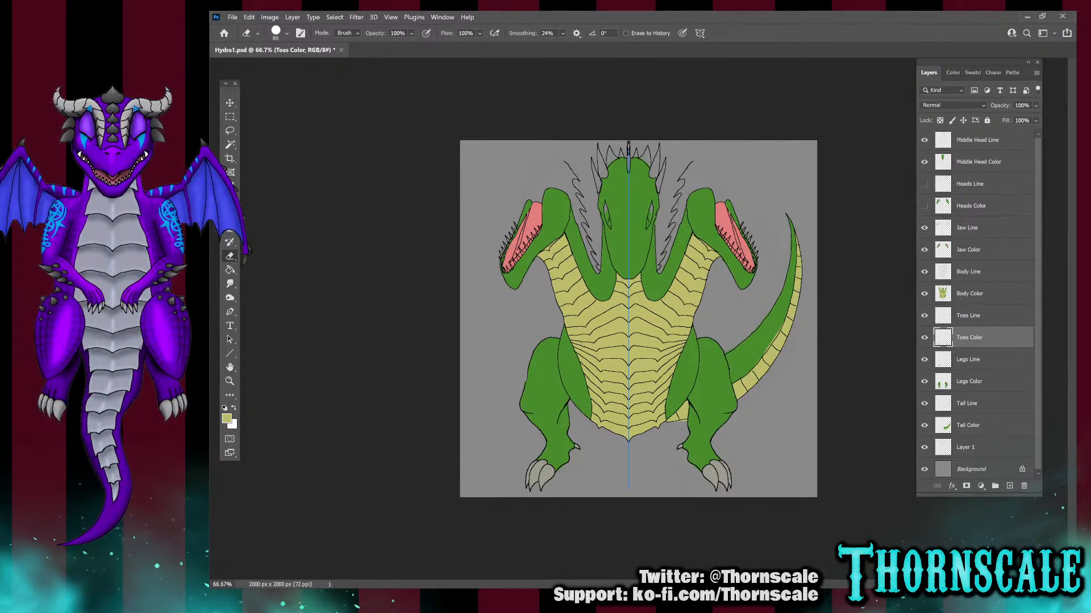
Select the Jaw Line layer and reduce the Eraser to 14 px for detail work at the left outer head's open mouth
click(969, 250)
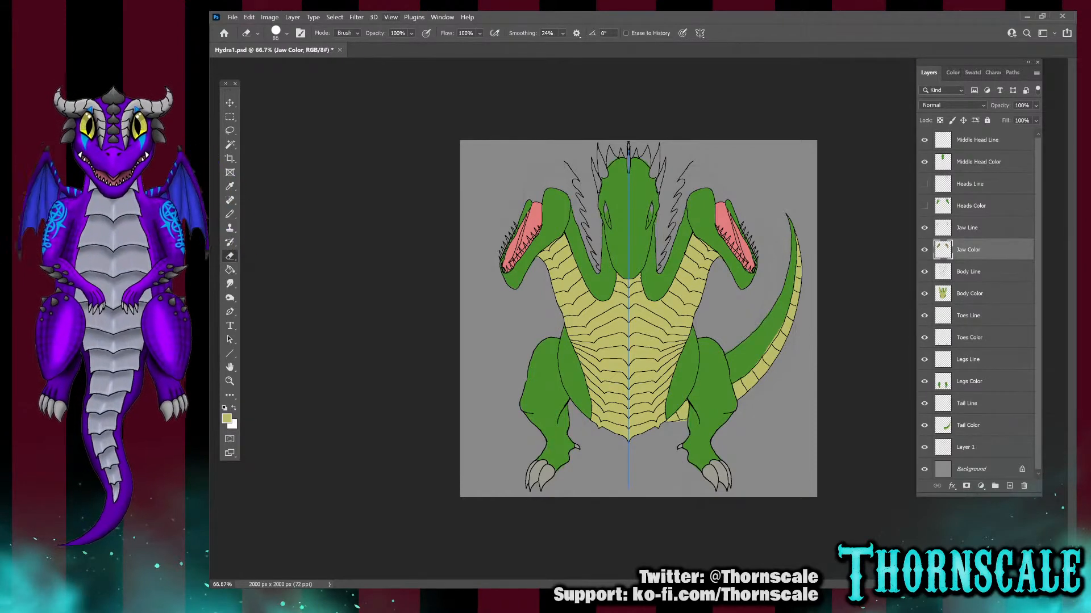
key(ctrl+plus)
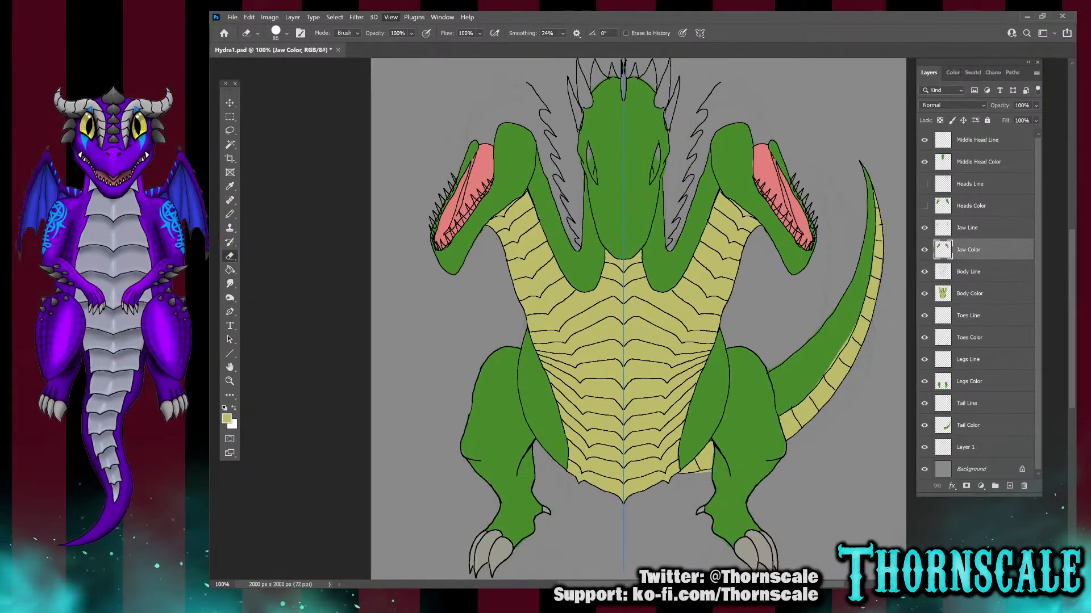
key(ctrl+plus)
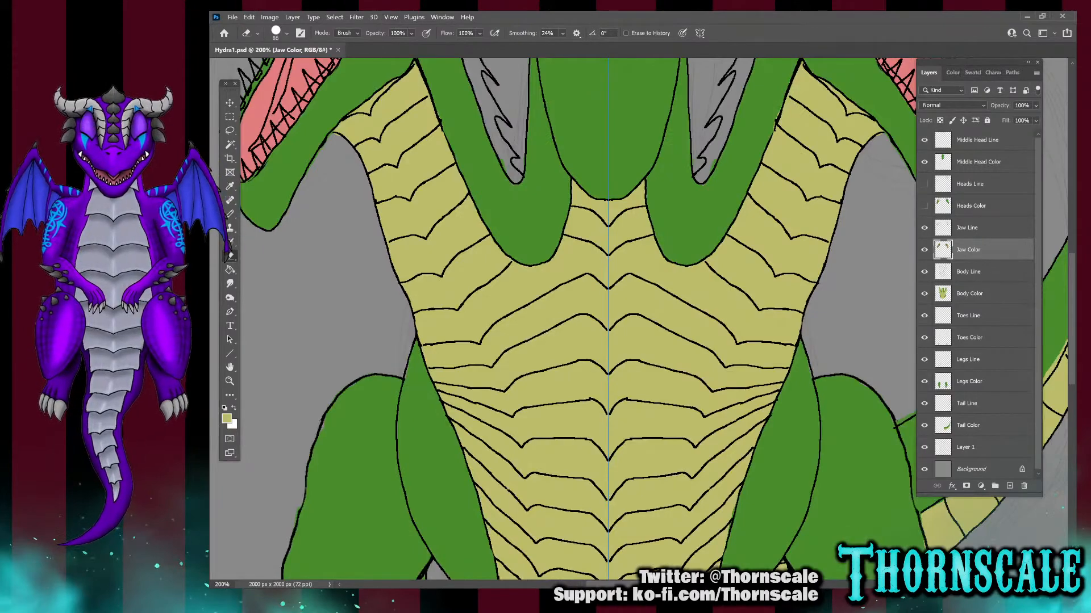
scroll(568, 318, up, 10)
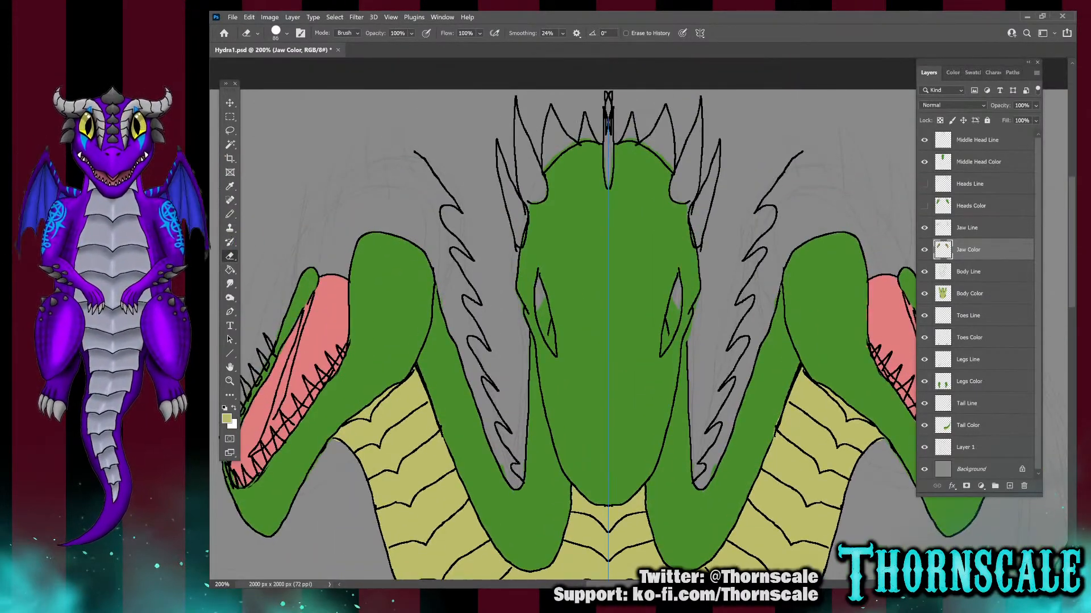
scroll(642, 335, left, 5)
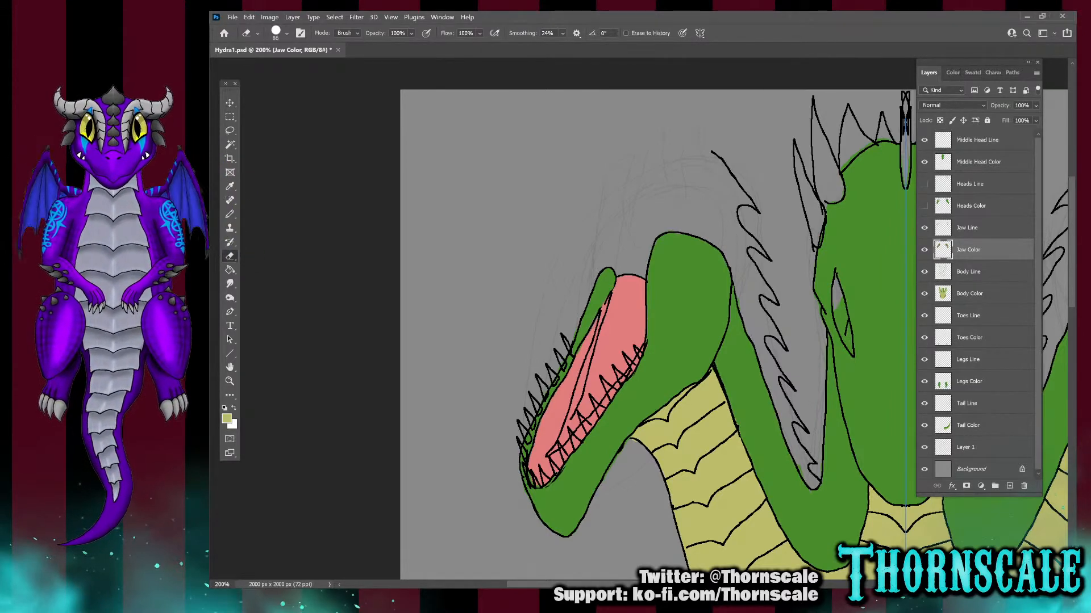
click(967, 227)
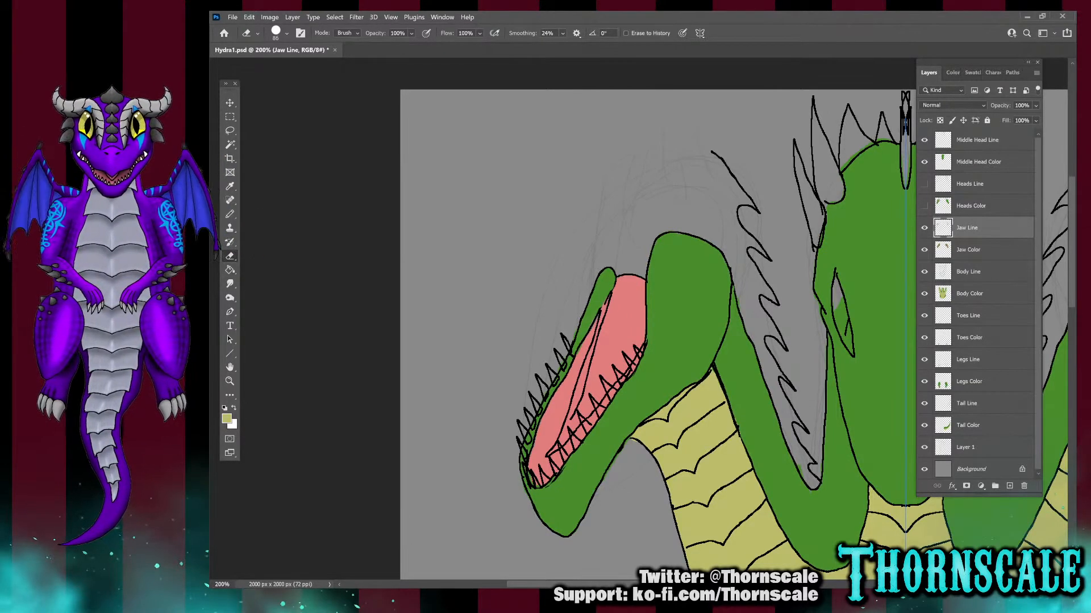
key(bracketleft)
key(bracketleft)
key(bracketleft)
key(bracketleft)
key(bracketleft)
key(bracketleft)
key(bracketleft)
key(bracketleft)
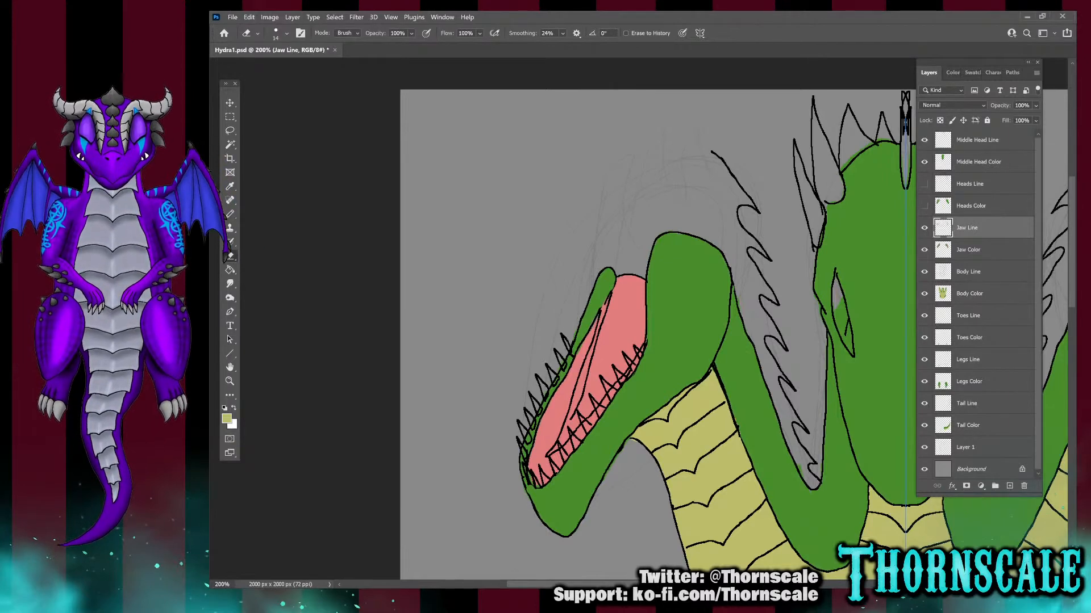
With the Jaw Color layer selected, sample the claw color from the left foot with the Eyedropper
key(alt+bracketleft)
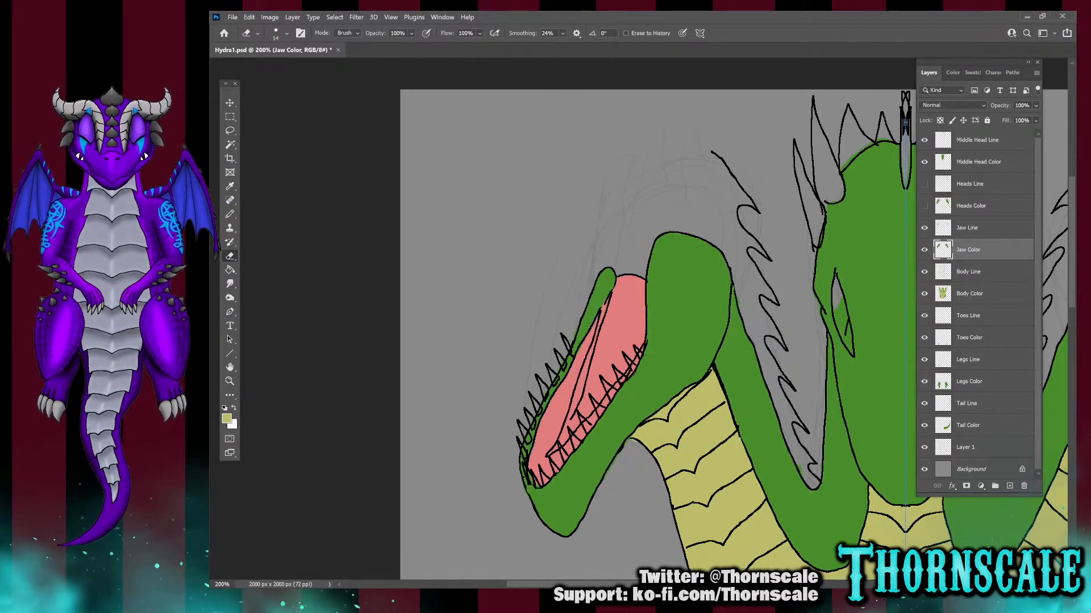
key(i)
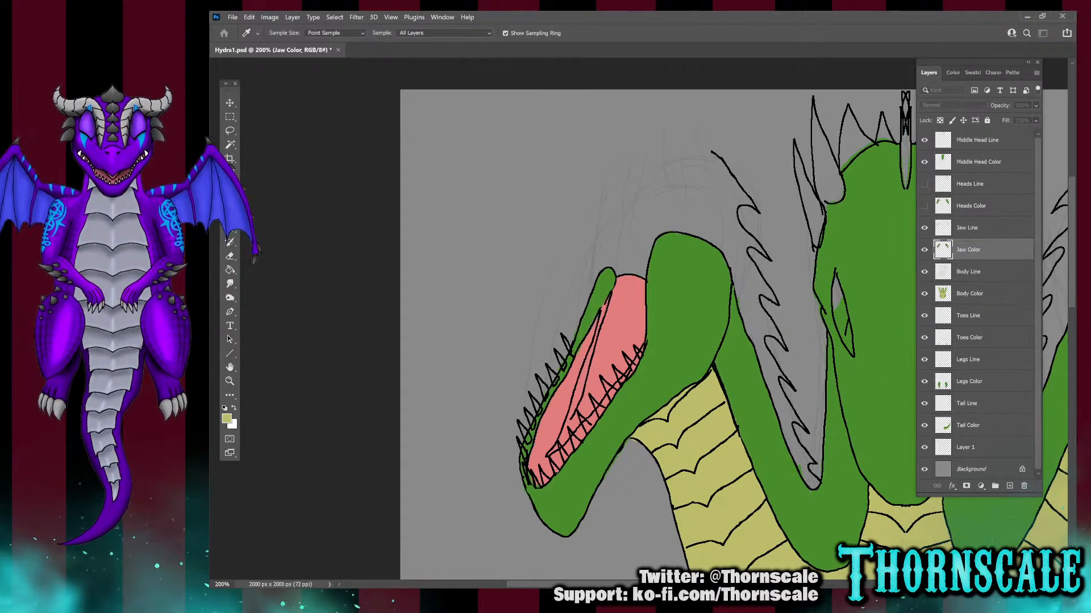
scroll(659, 318, down, 5)
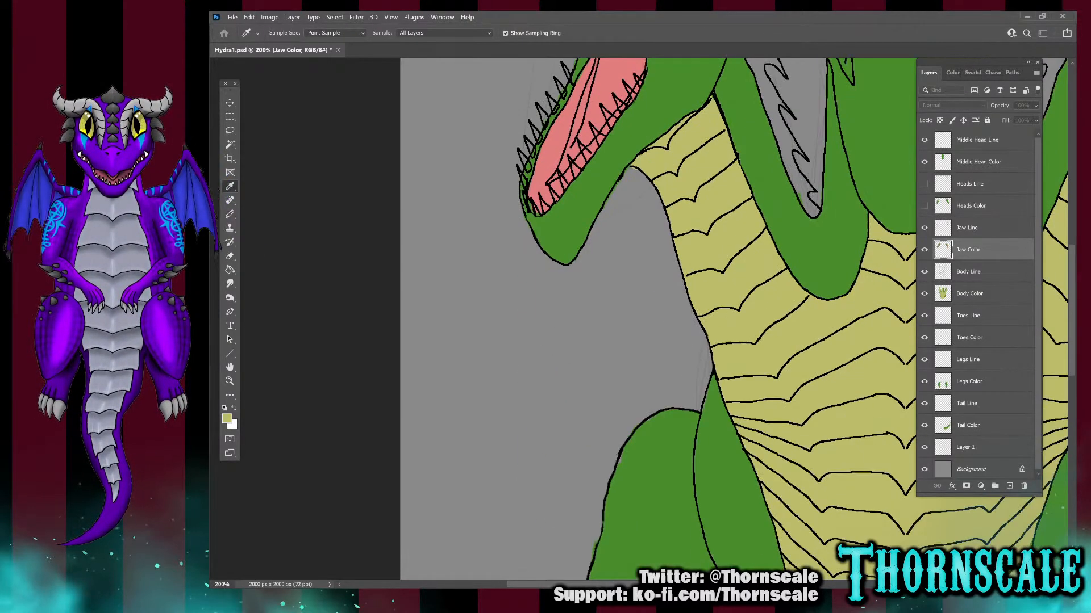
scroll(659, 318, down, 8)
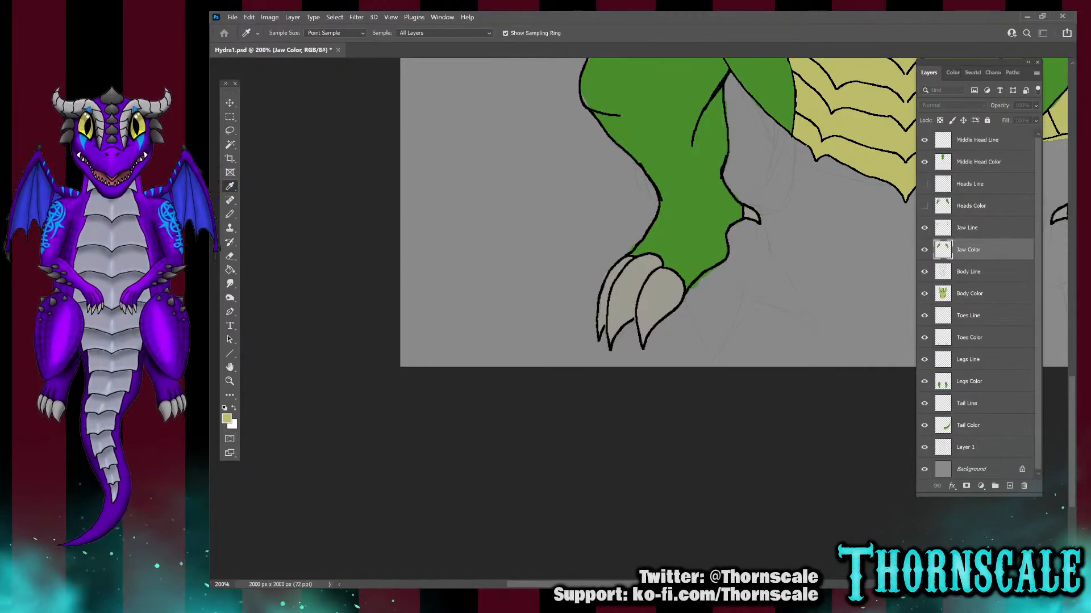
click(230, 255)
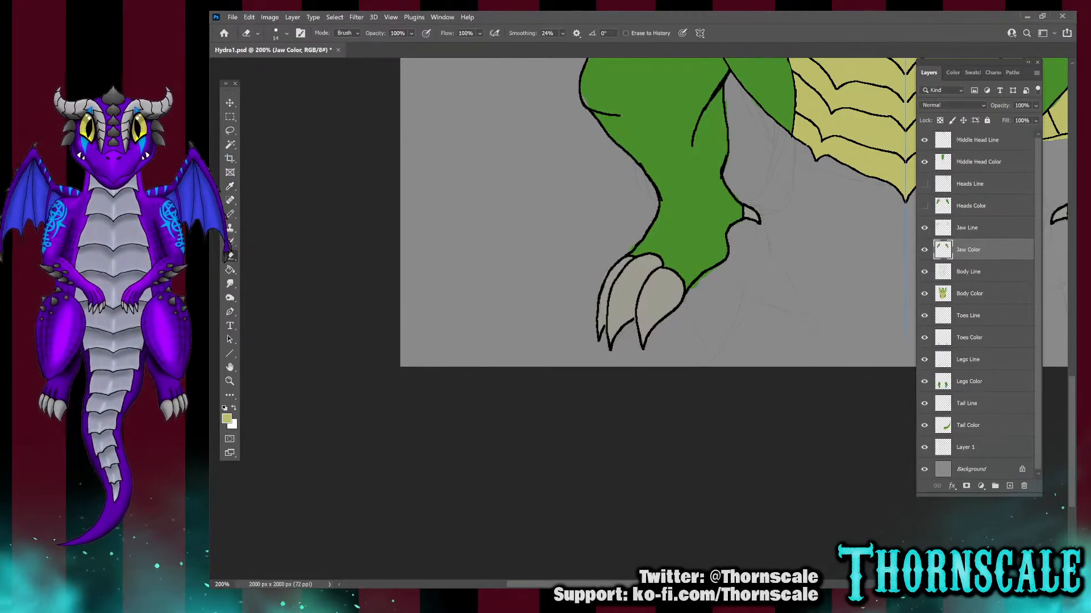
click(230, 186)
click(661, 294)
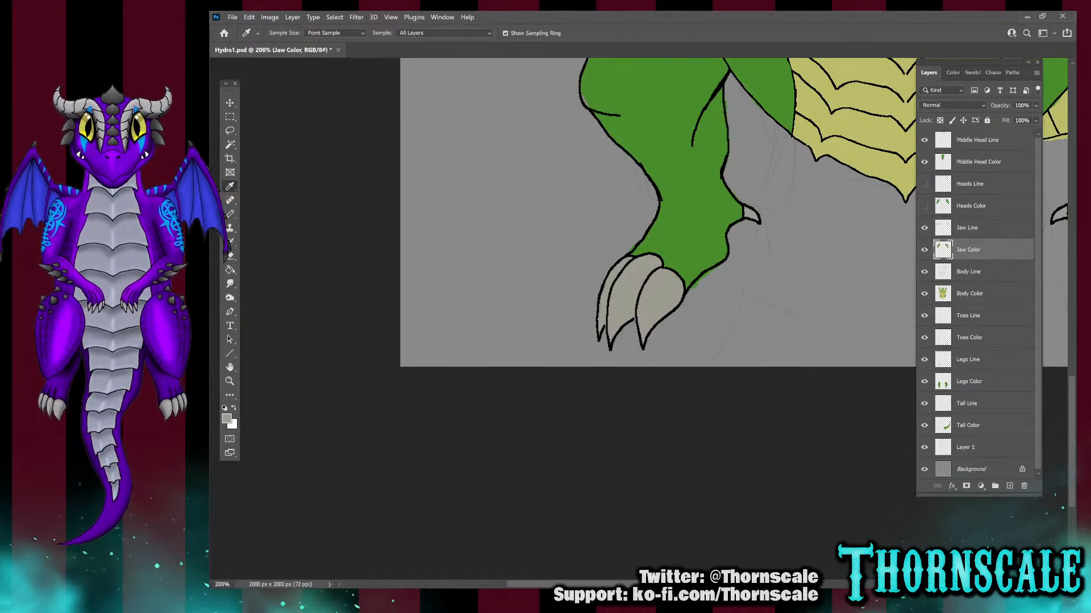
Erase the green overflow beside the left foot's toes and outer leg on Legs Color, and tidy the outline on Legs Line
click(969, 381)
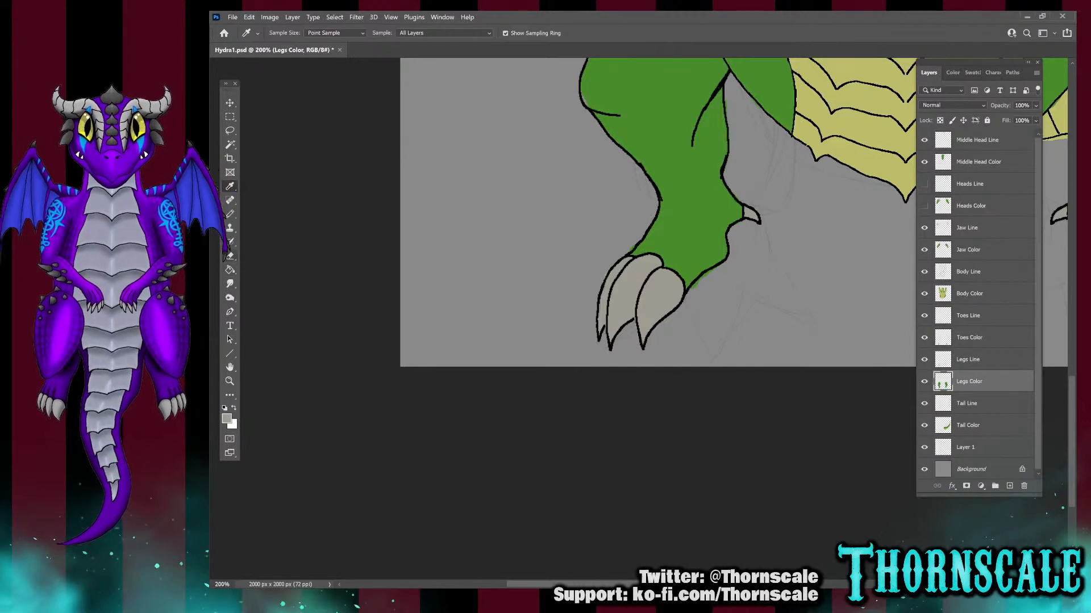
click(230, 256)
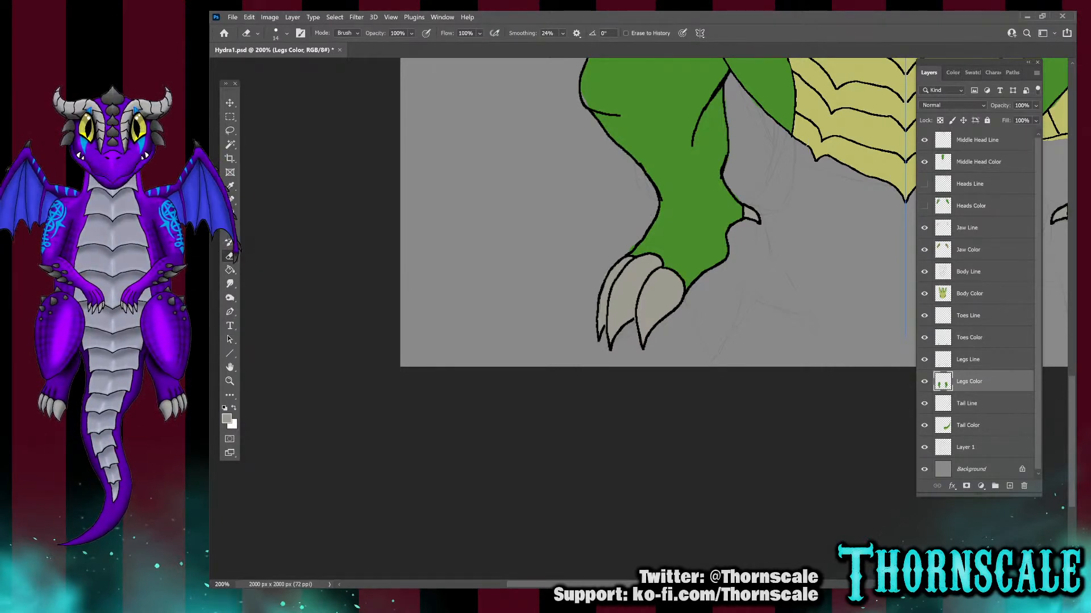
click(968, 360)
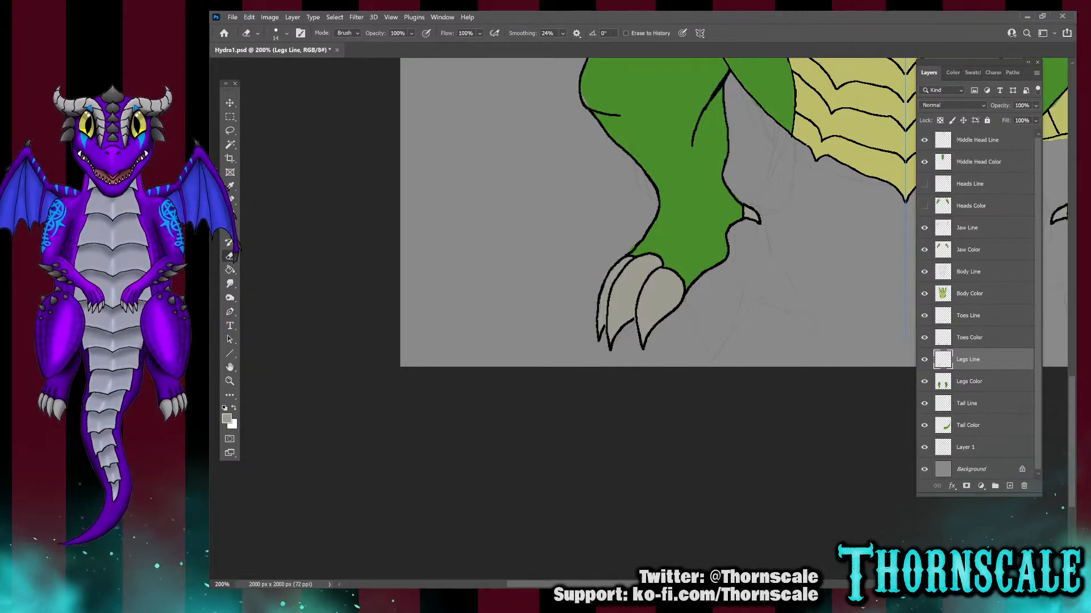
scroll(654, 227, up, 5)
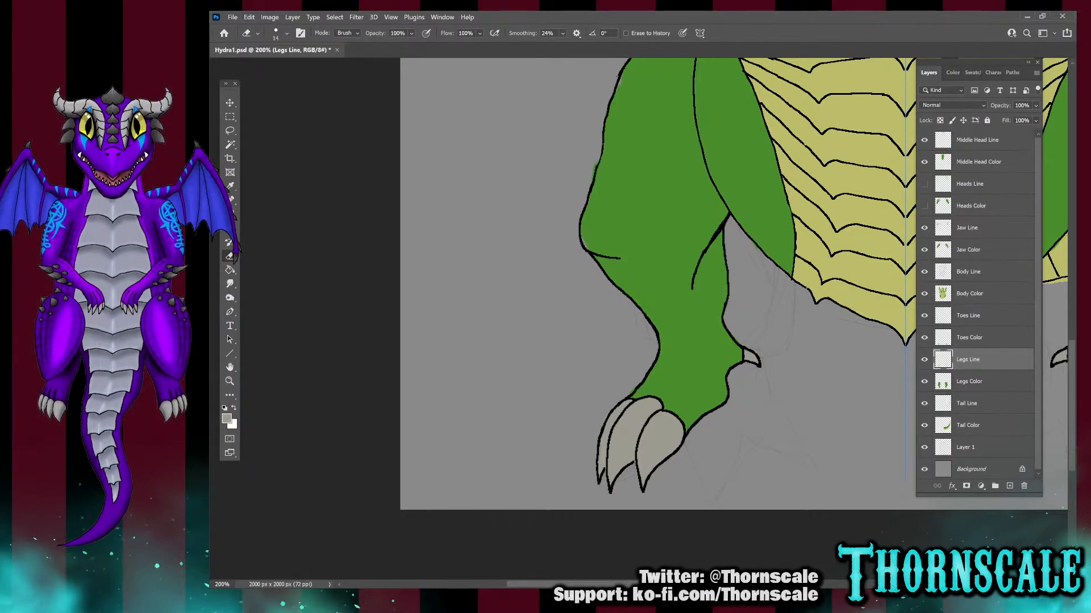
key(alt+bracketleft)
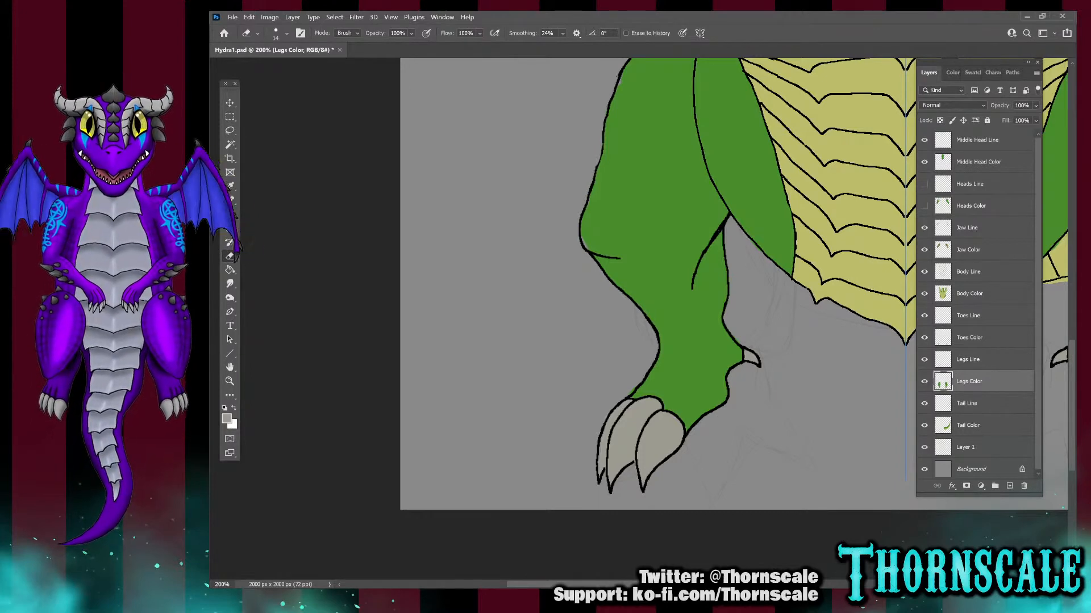
On Jaw Color, sample a pale cream with the Eyedropper and pencil it into the rearmost near-side tooth of the left outer head's jaw
scroll(653, 284, up, 5)
scroll(653, 318, up, 6)
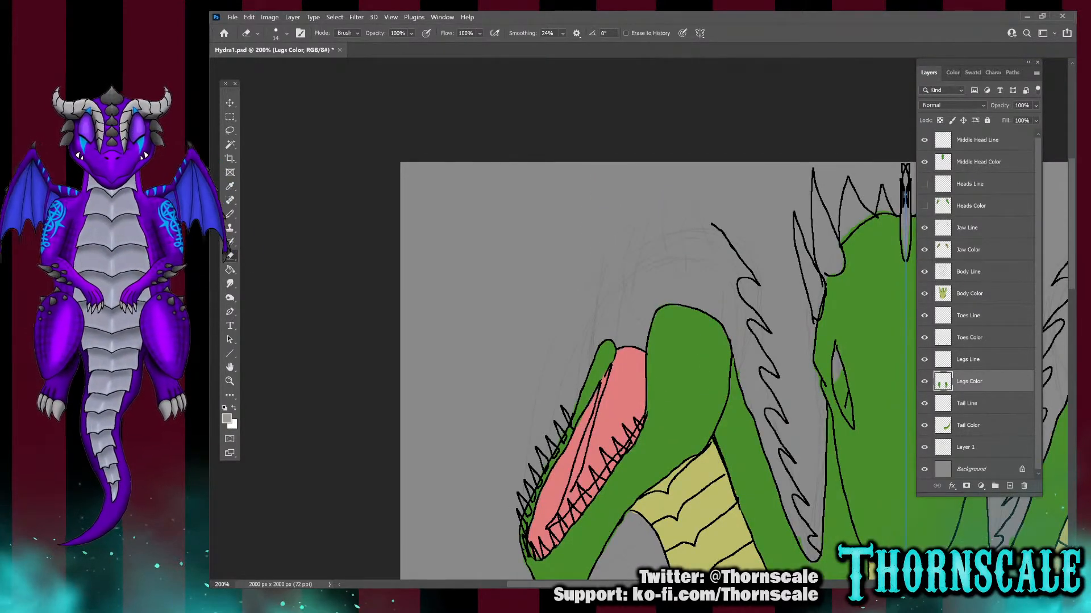
click(968, 249)
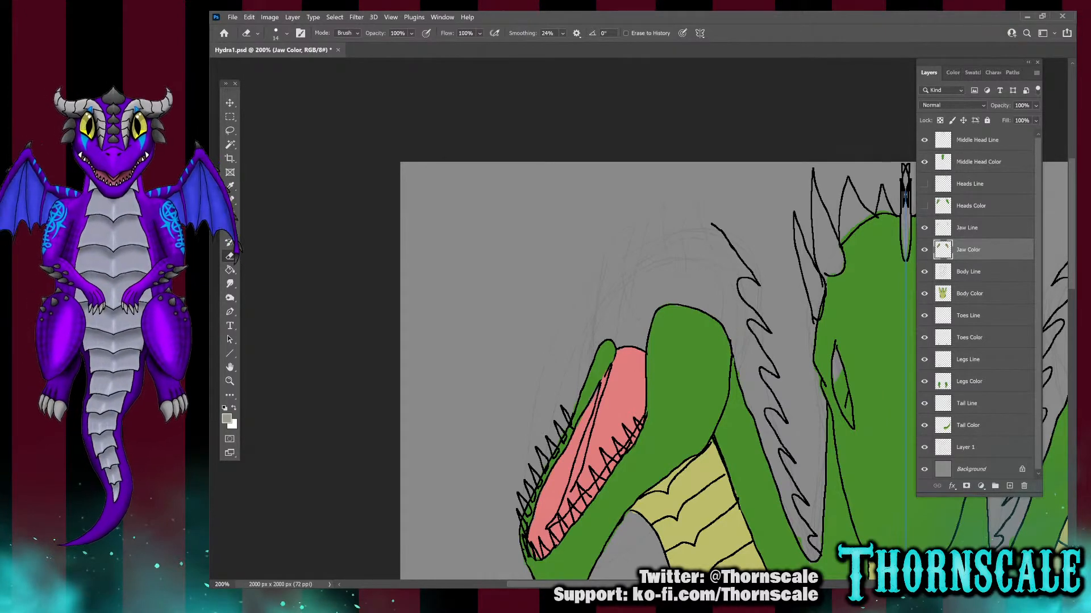
key(i)
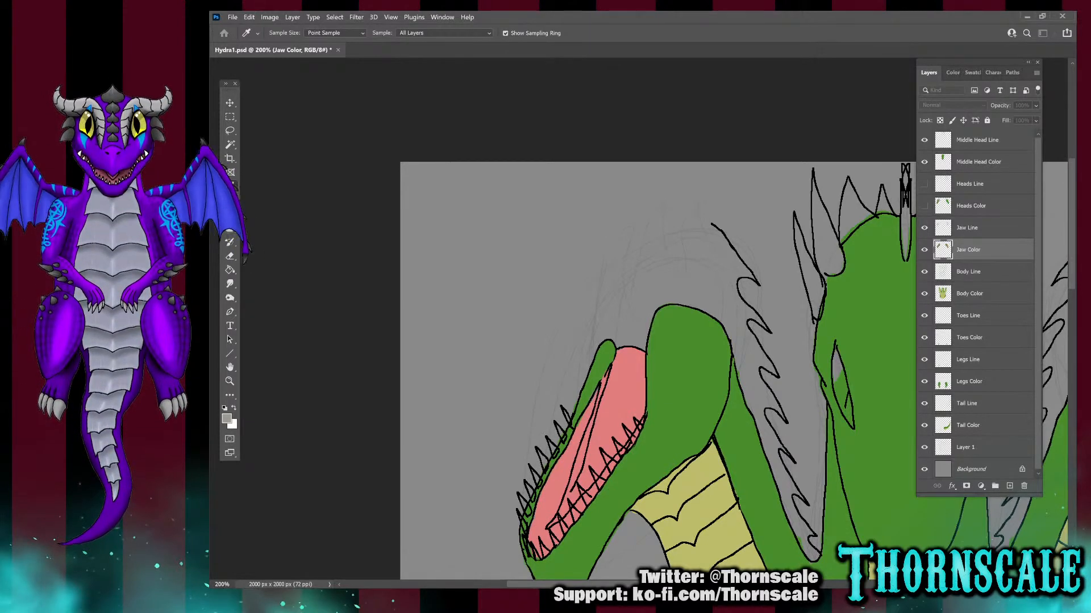
key(e)
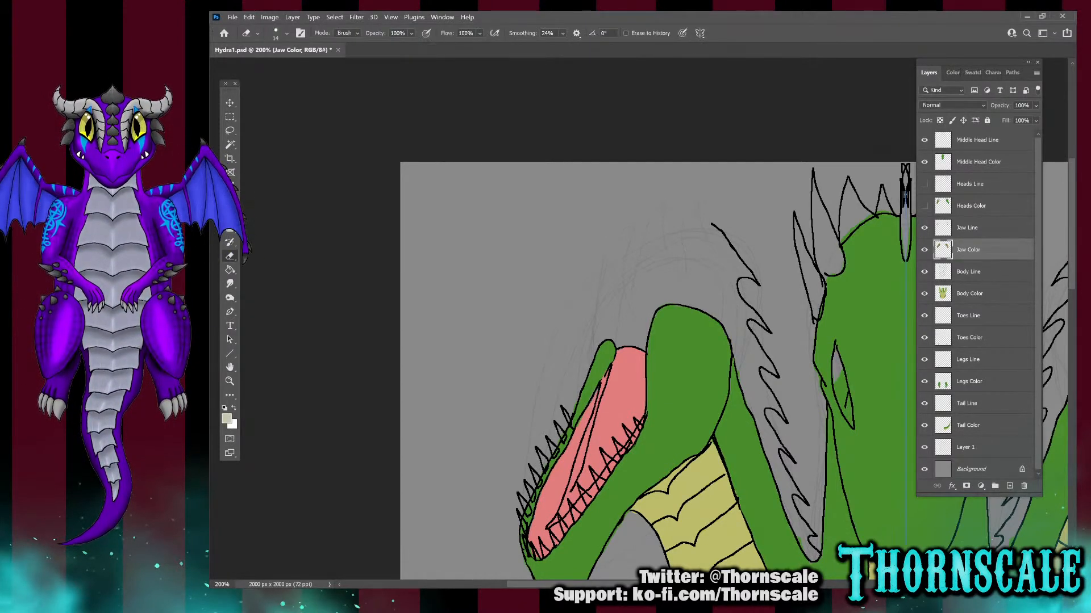
key(ctrl+plus)
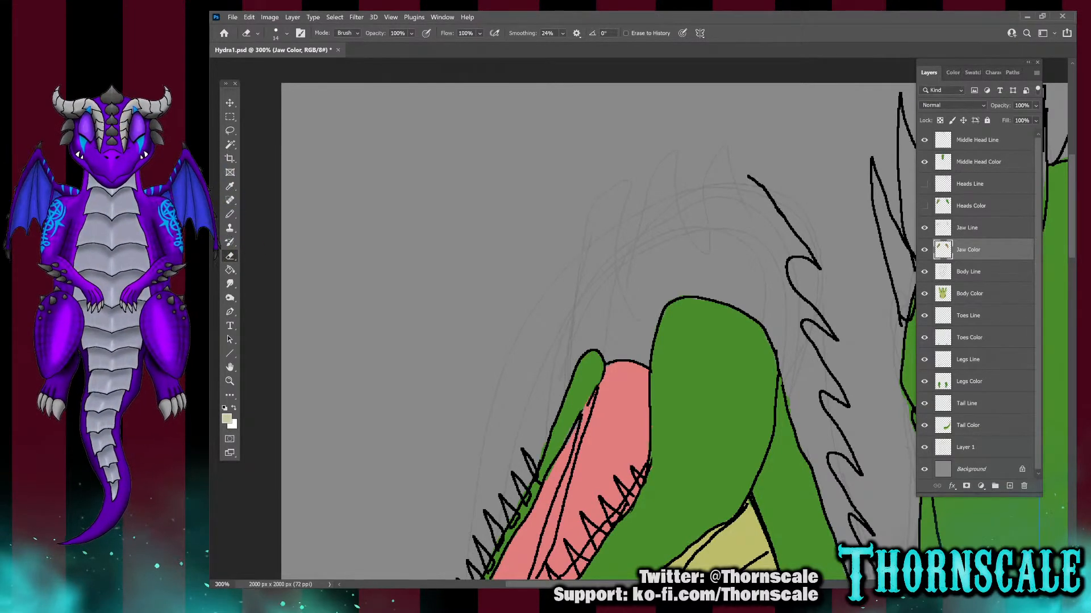
scroll(597, 318, down, 10)
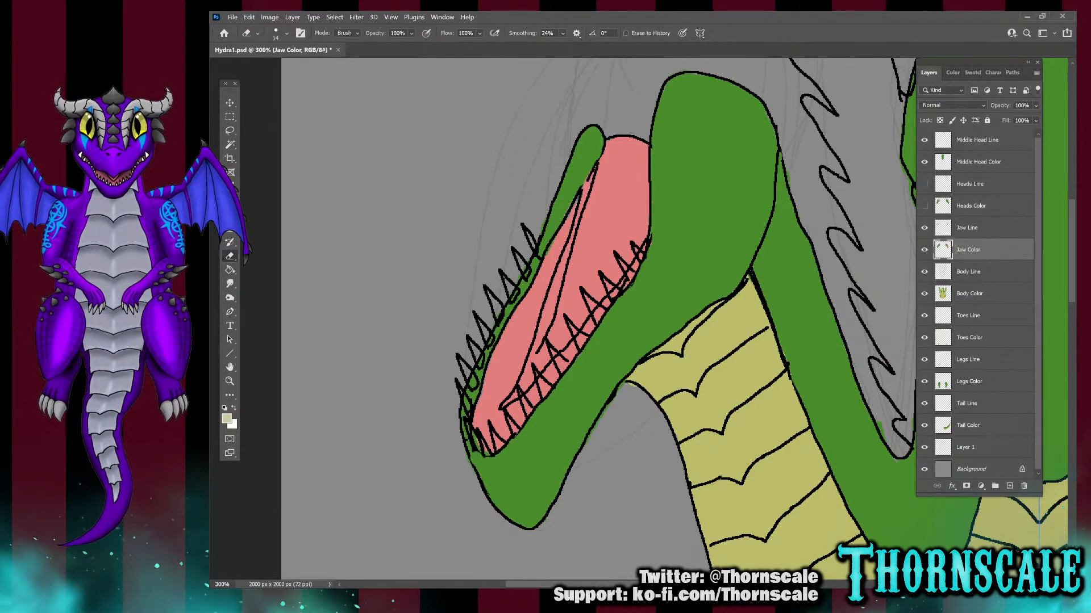
key(i)
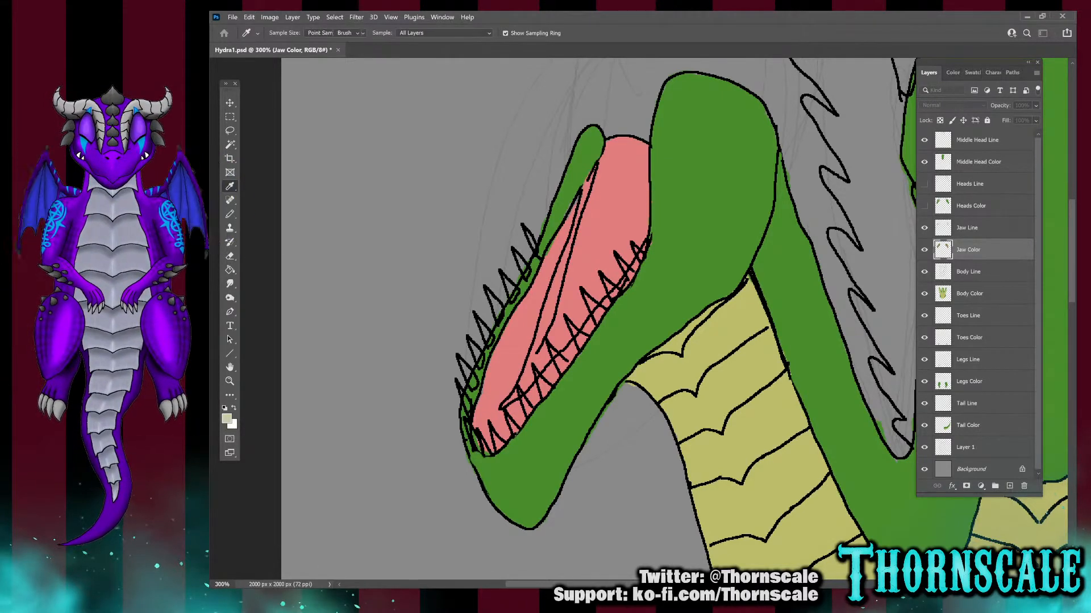
key(e)
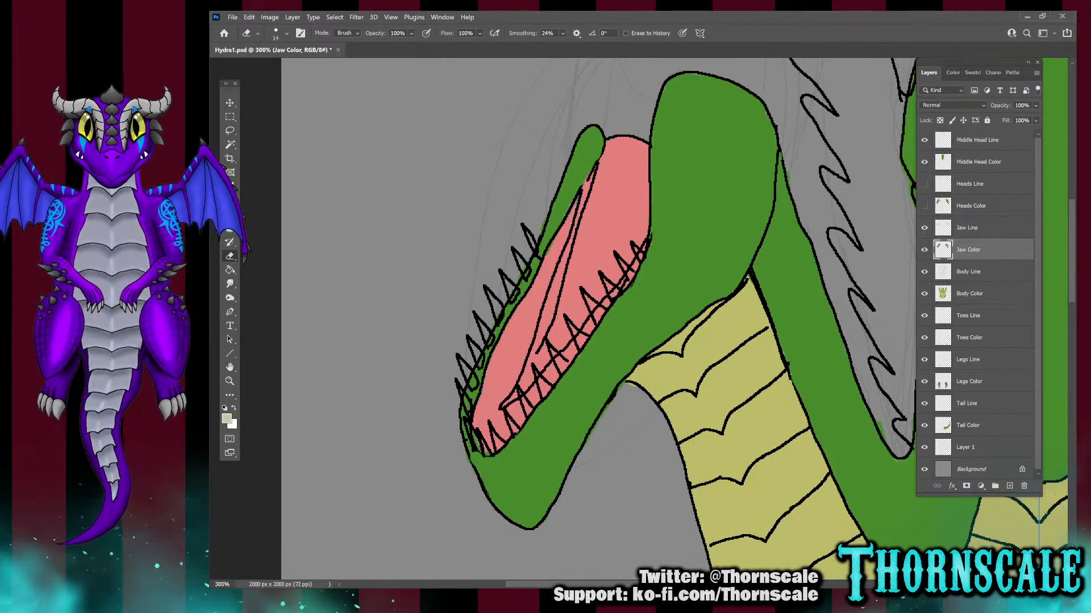
click(230, 242)
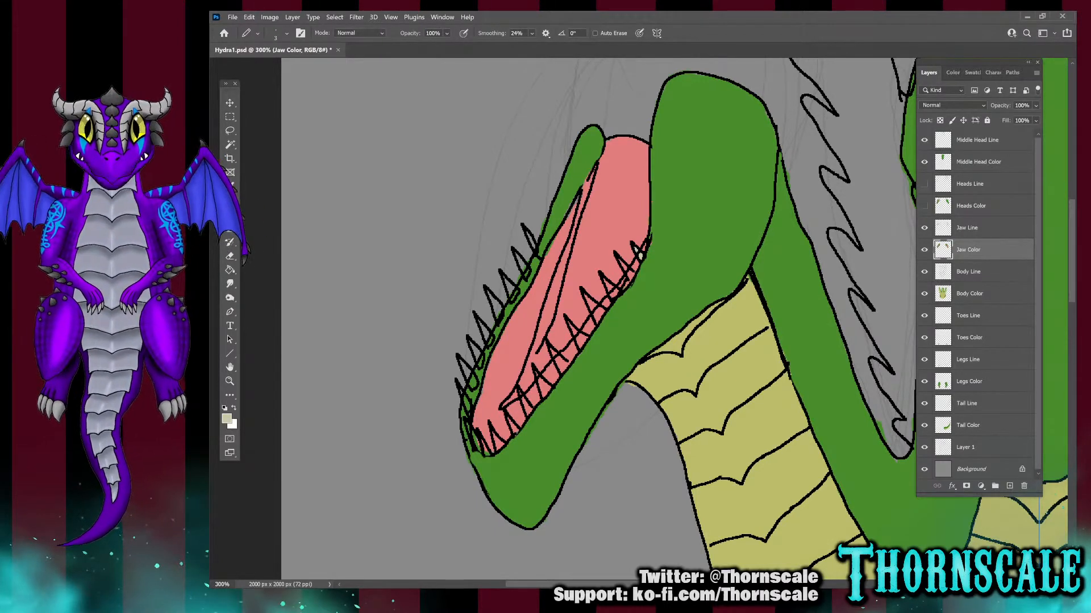
On Jaw Line, erase the rearmost tooth of the jaw's far row with the Eraser at 18 px and redraw it in black with the Pencil
click(967, 228)
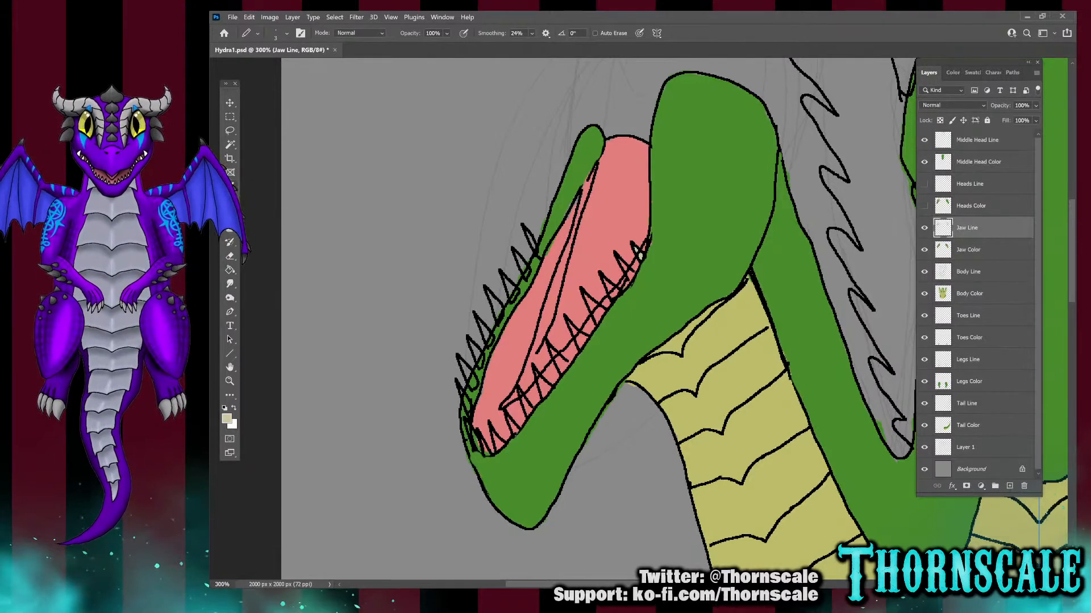
key(e)
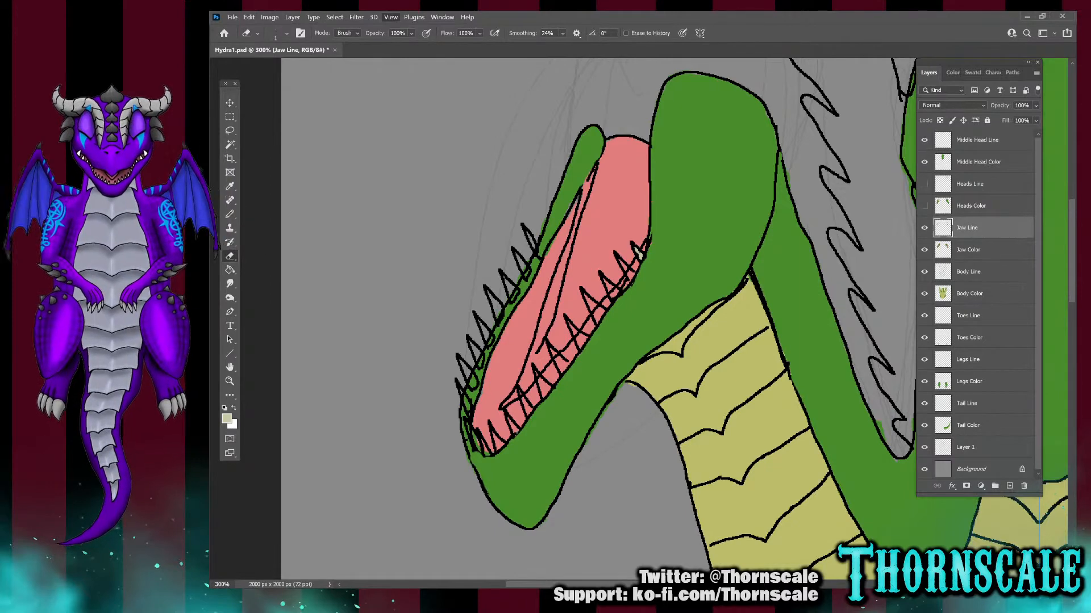
key(ctrl+plus)
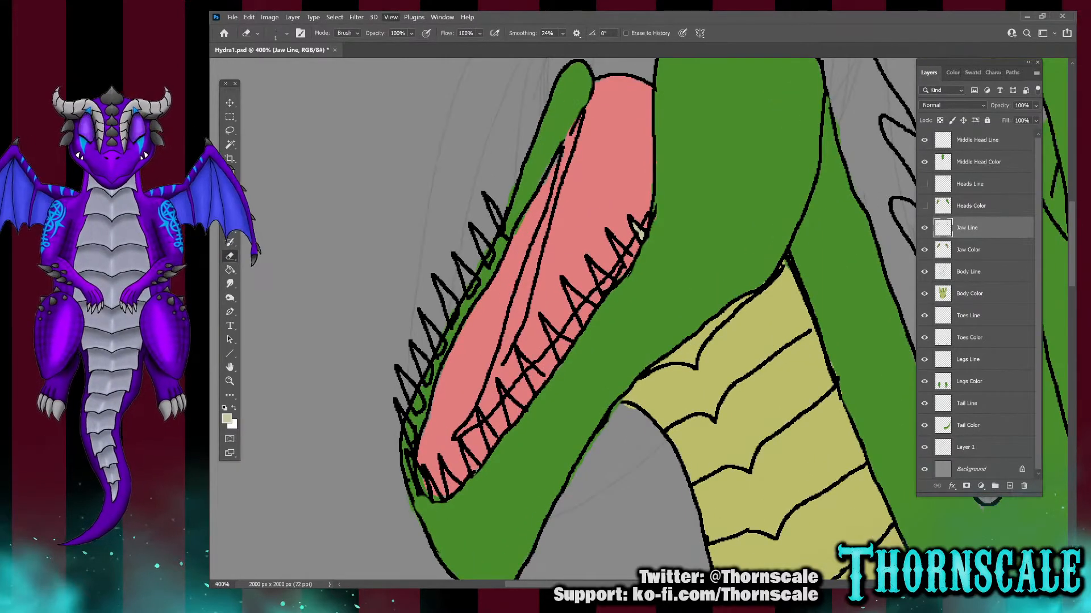
key(ctrl+plus)
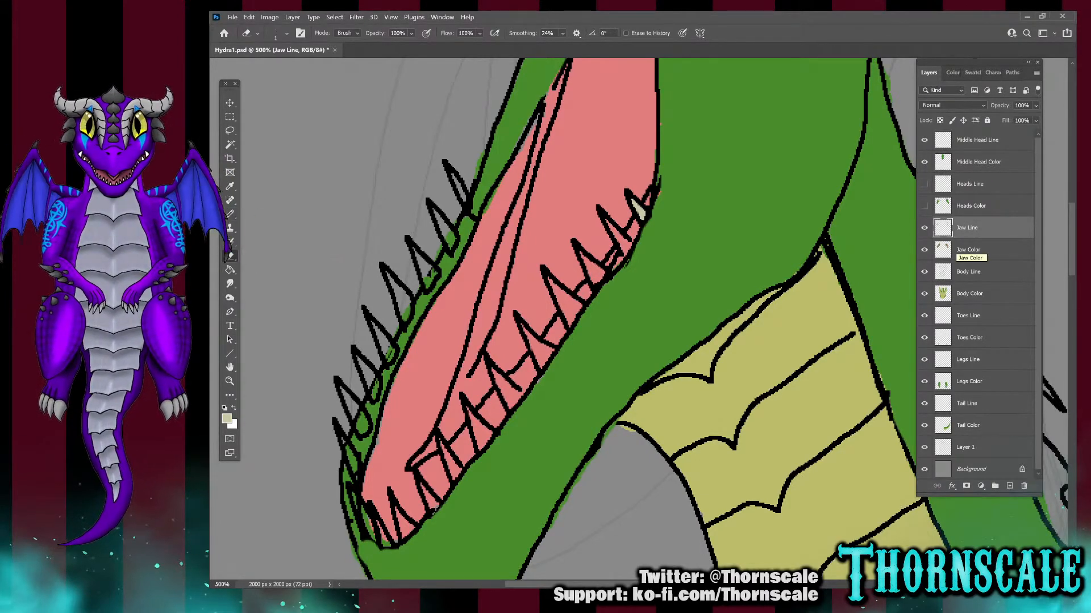
click(969, 250)
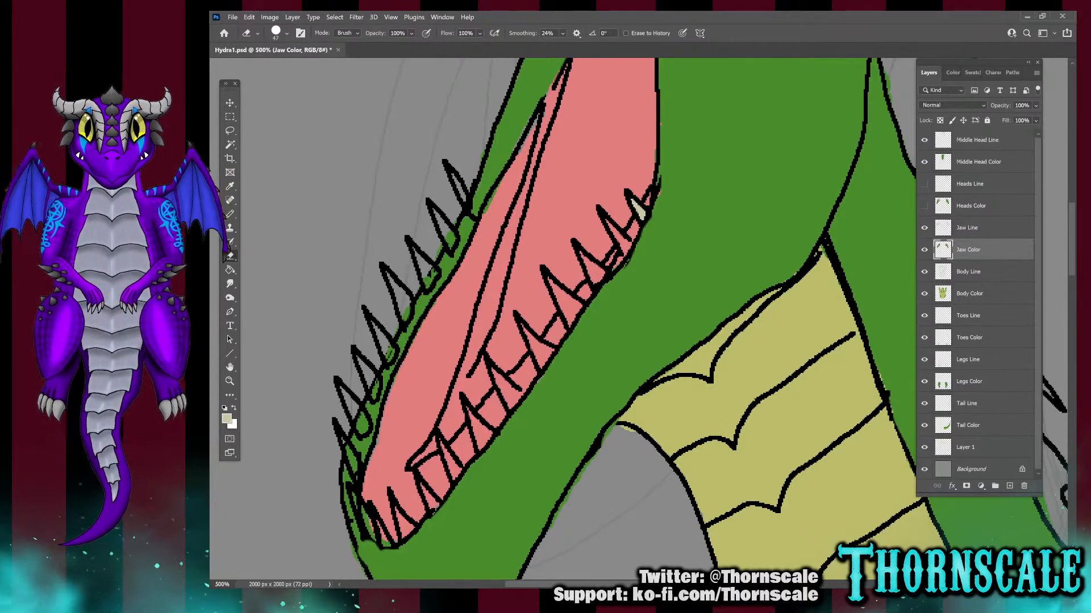
click(967, 228)
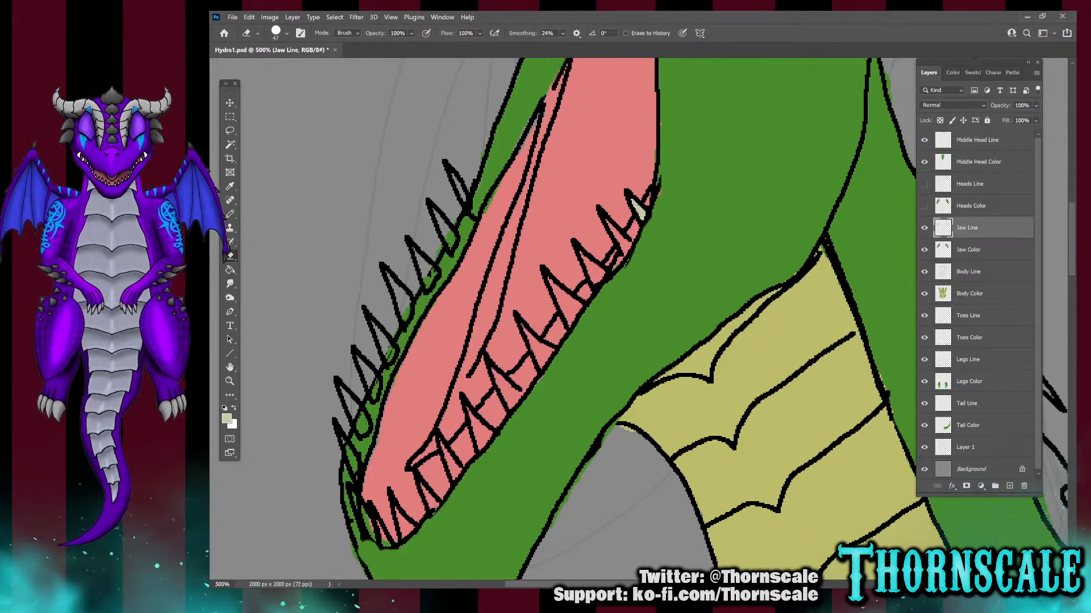
drag(291, 63, 281, 64)
drag(445, 165, 460, 200)
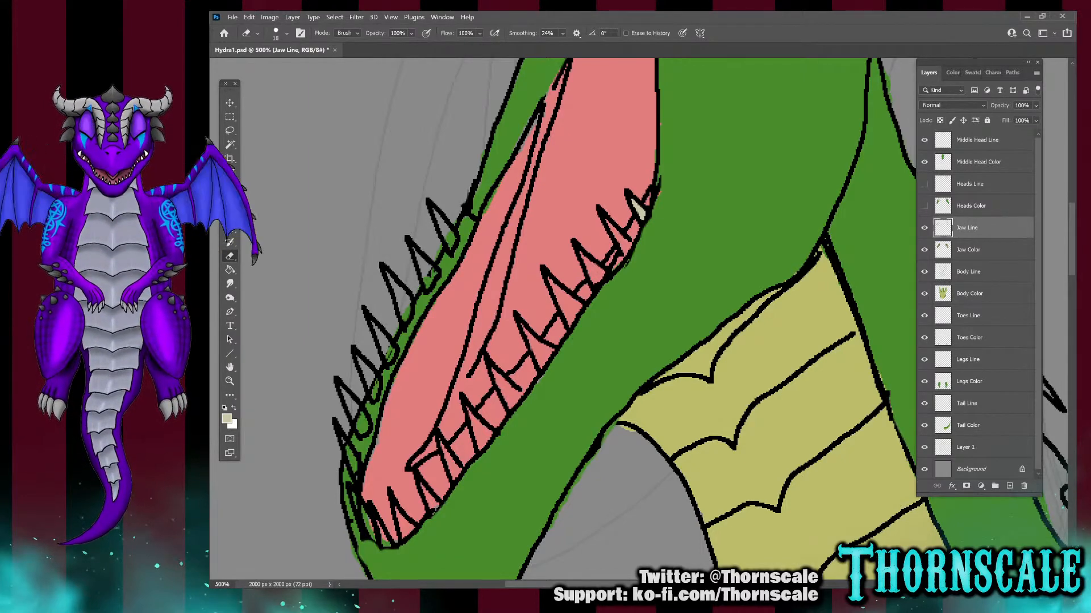
key(d)
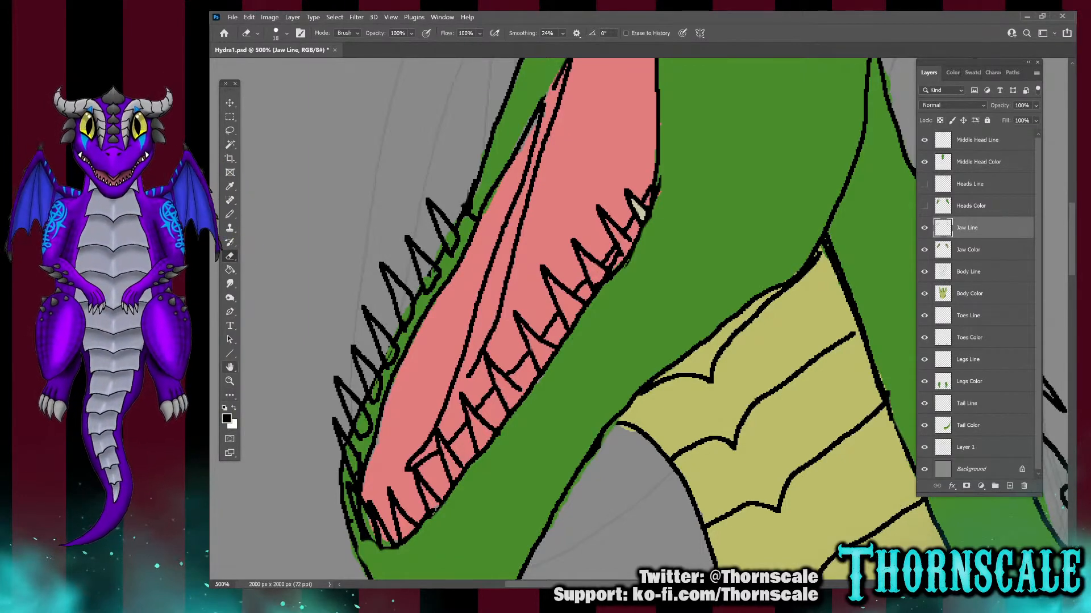
key(b)
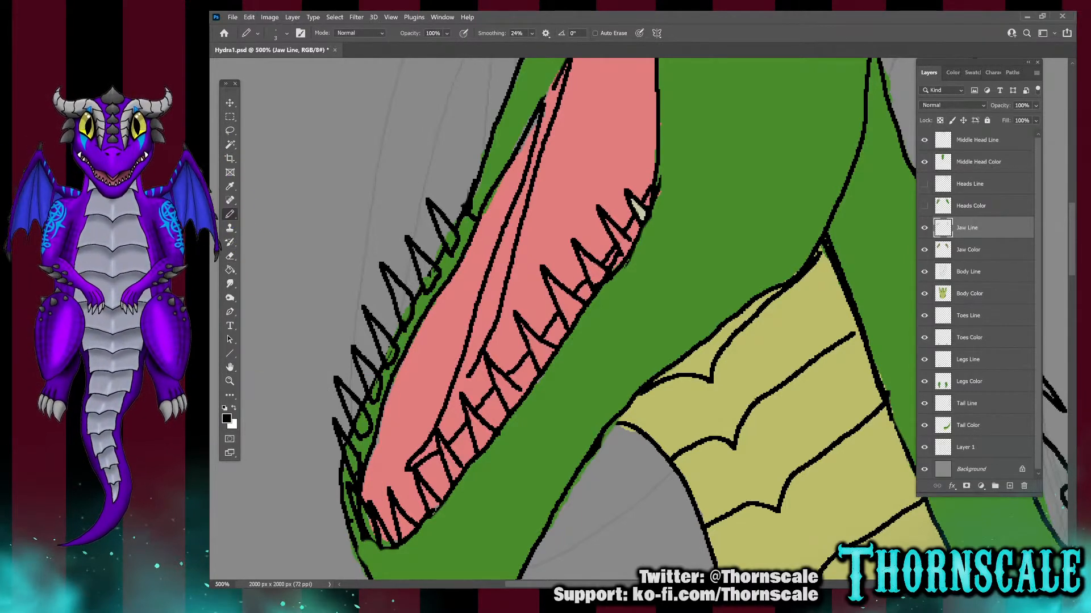
mouse_move(470, 191)
mouse_down()
mouse_move(449, 176)
mouse_move(467, 203)
mouse_up()
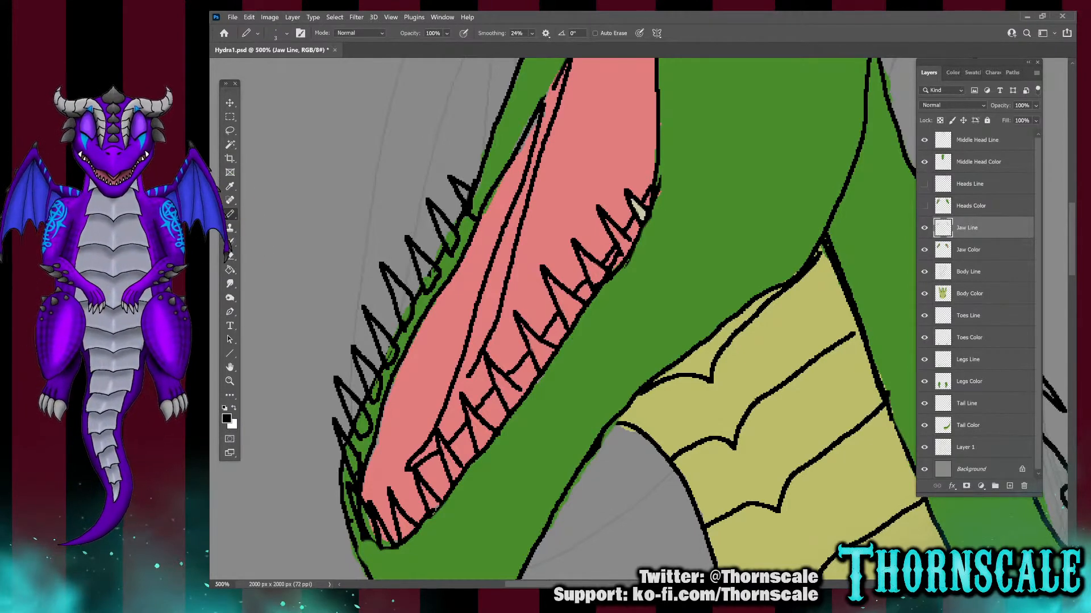
Sample the cream from the painted rear tooth and fill the next five near-row teeth on Jaw Color with the Pencil
click(230, 186)
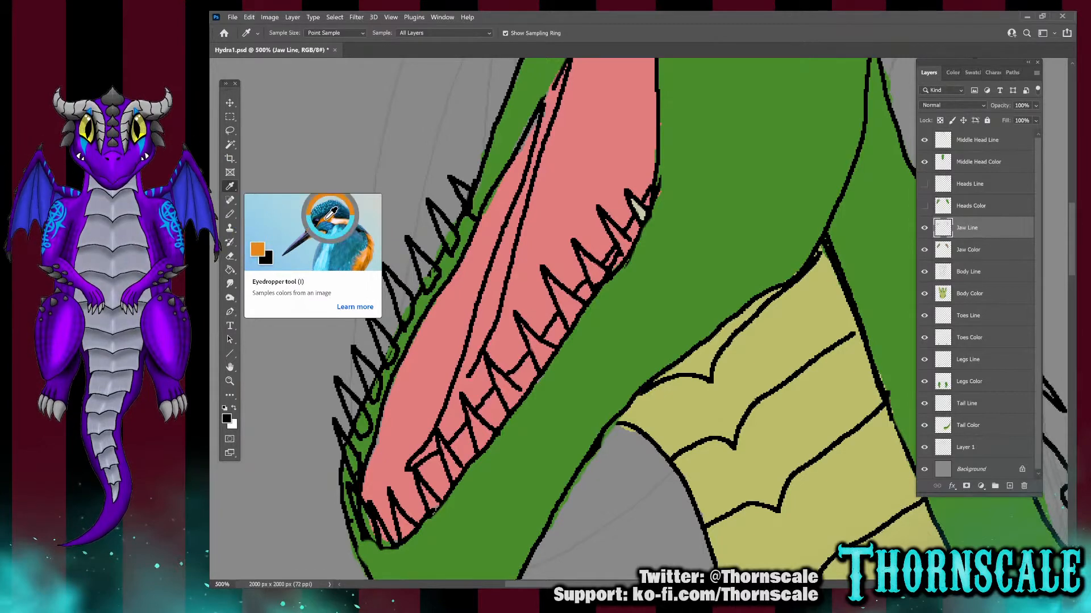
click(233, 408)
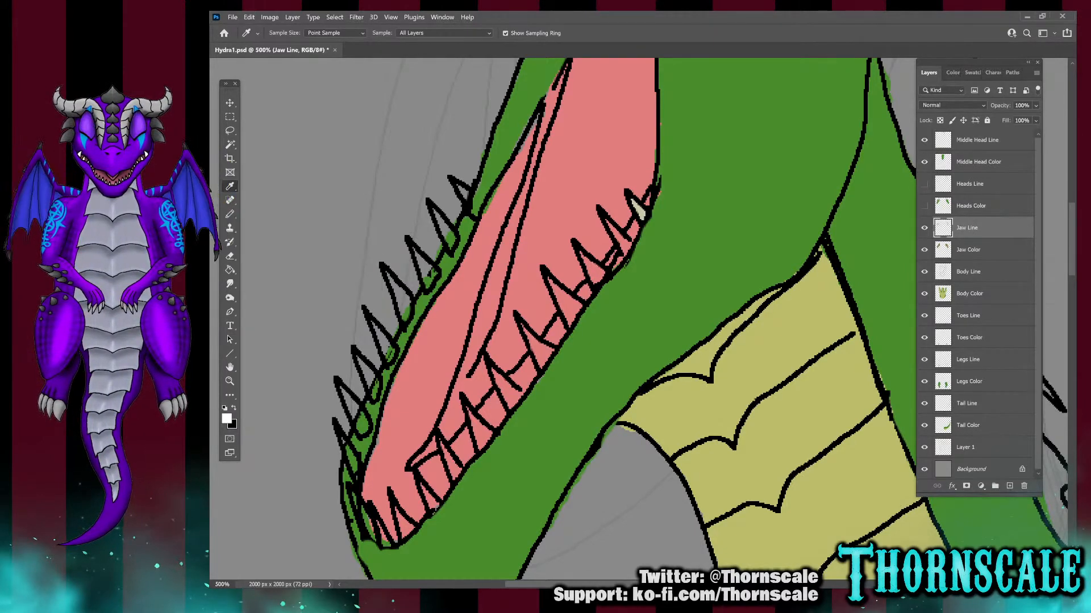
click(639, 210)
key(b)
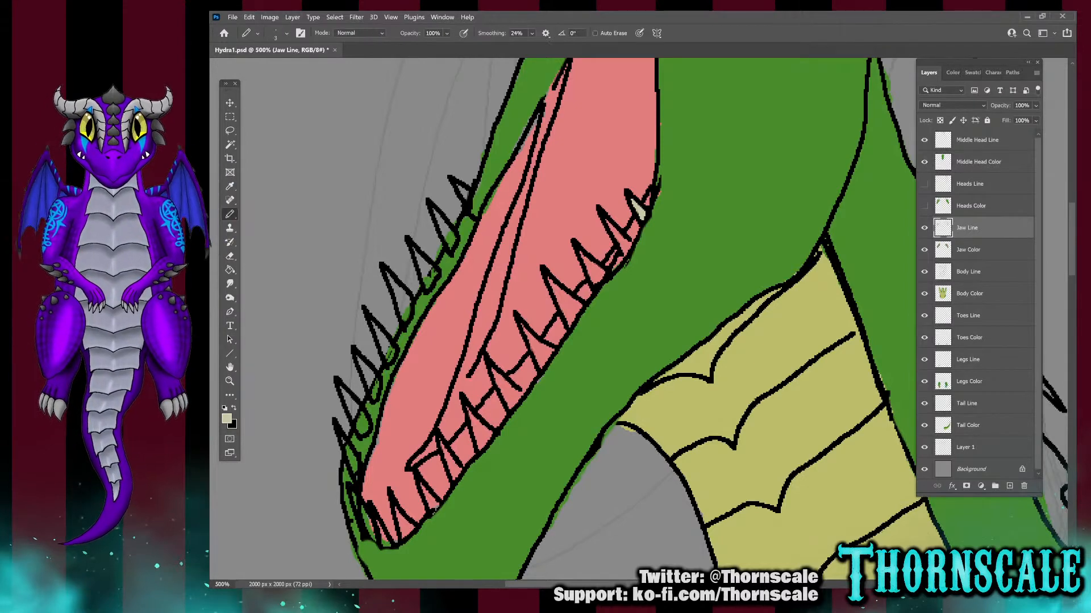
click(968, 250)
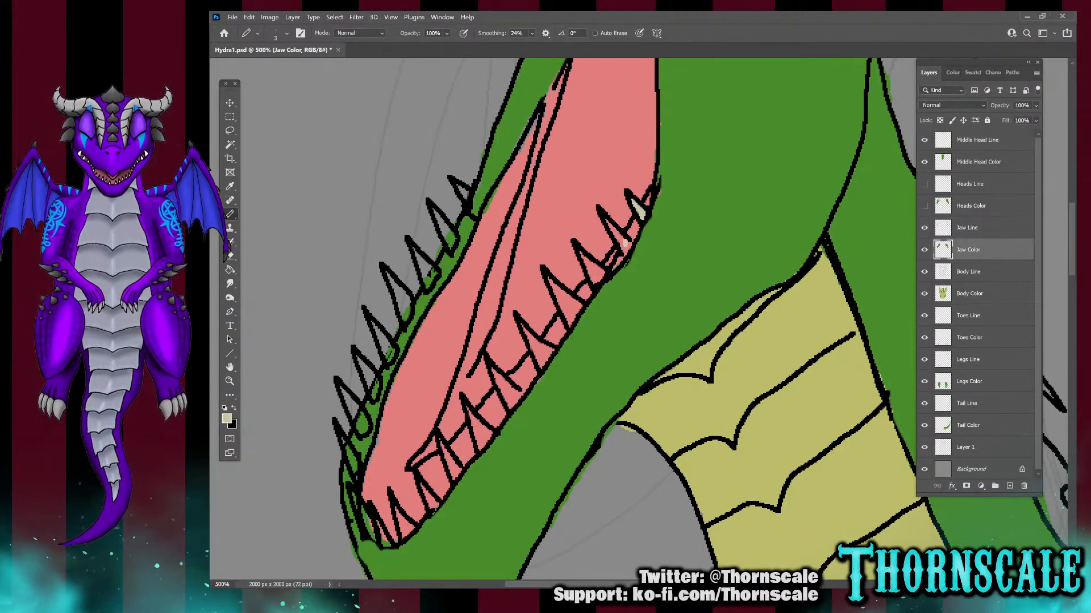
drag(625, 244, 611, 226)
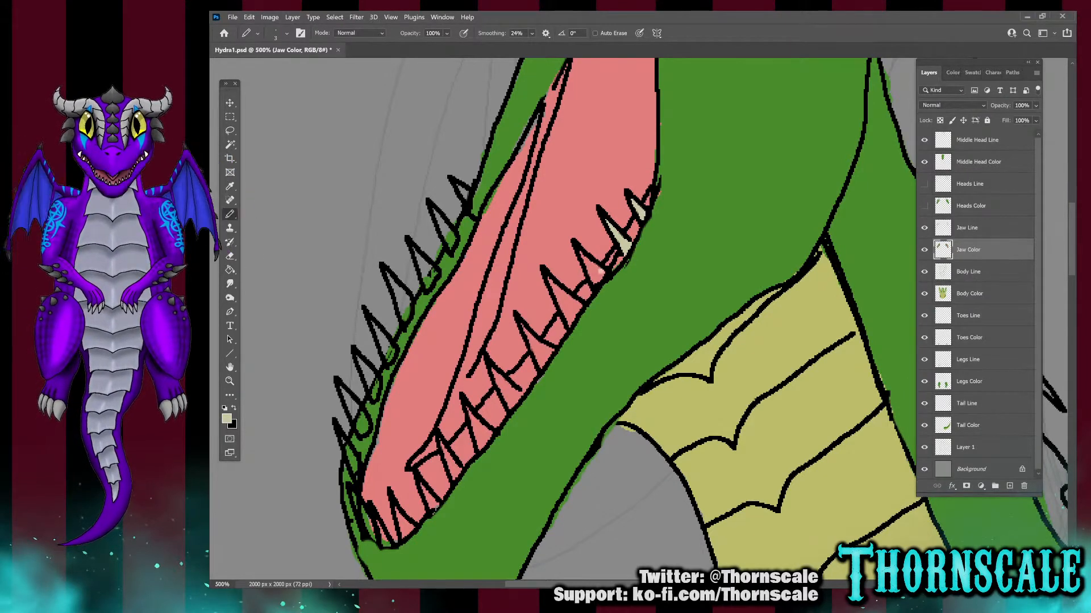
mouse_move(591, 271)
mouse_down()
mouse_move(585, 264)
mouse_move(597, 268)
mouse_move(573, 316)
mouse_move(553, 288)
mouse_move(577, 303)
mouse_move(563, 299)
mouse_up()
click(548, 355)
mouse_move(545, 363)
mouse_down()
mouse_move(526, 332)
mouse_move(537, 347)
mouse_up()
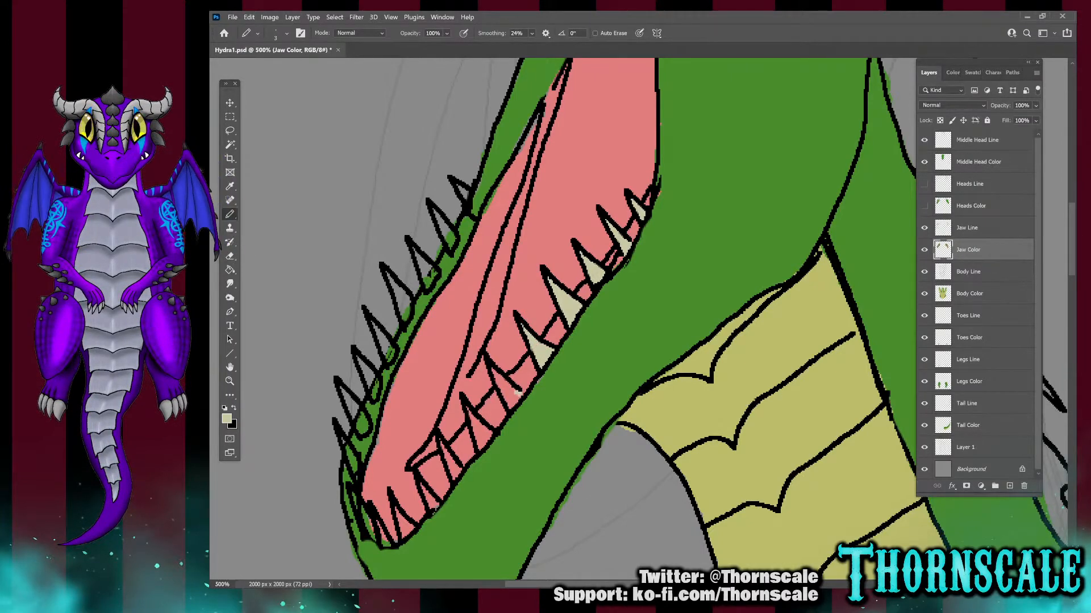
mouse_move(518, 396)
mouse_down()
mouse_move(497, 376)
mouse_move(503, 400)
mouse_up()
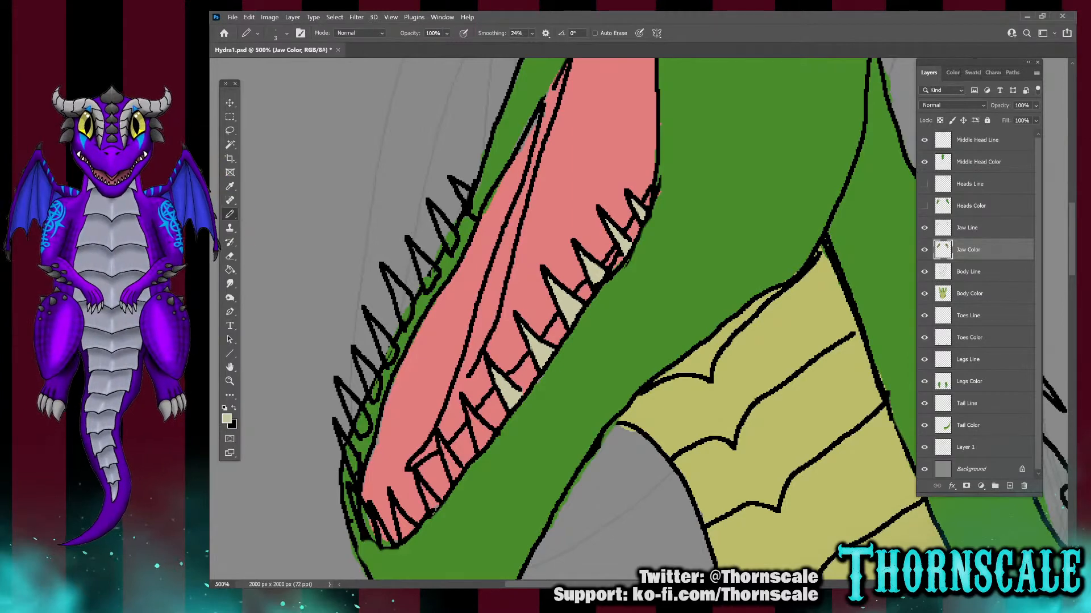
Fill the remaining near-row teeth toward the jaw's tip and a front tooth of the far row with cream on Jaw Color
mouse_move(486, 436)
mouse_down()
mouse_move(472, 418)
mouse_move(481, 435)
mouse_up()
click(456, 472)
drag(454, 471, 448, 456)
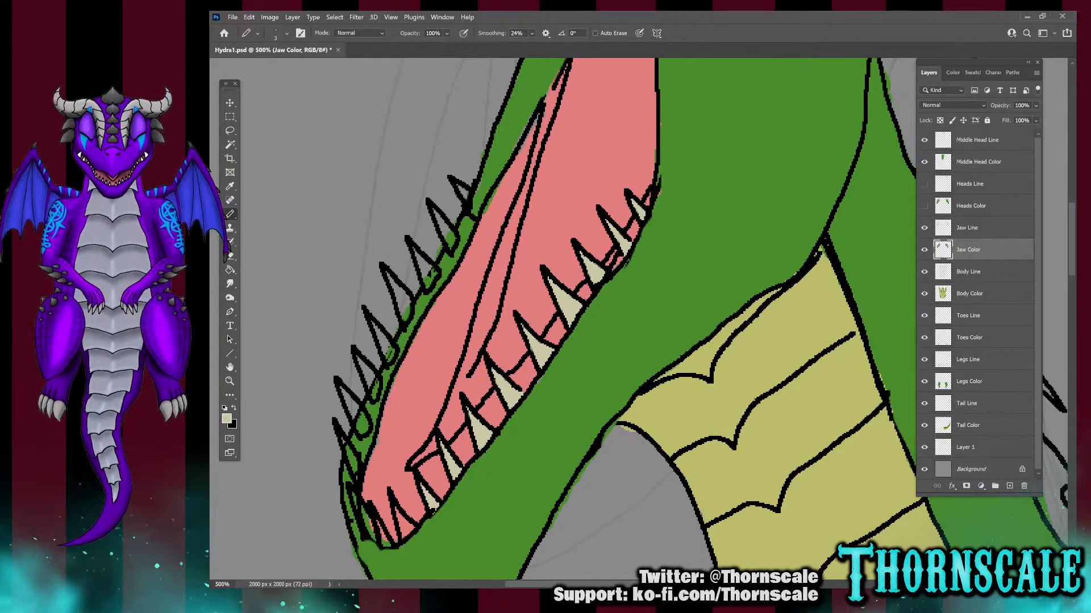
click(409, 529)
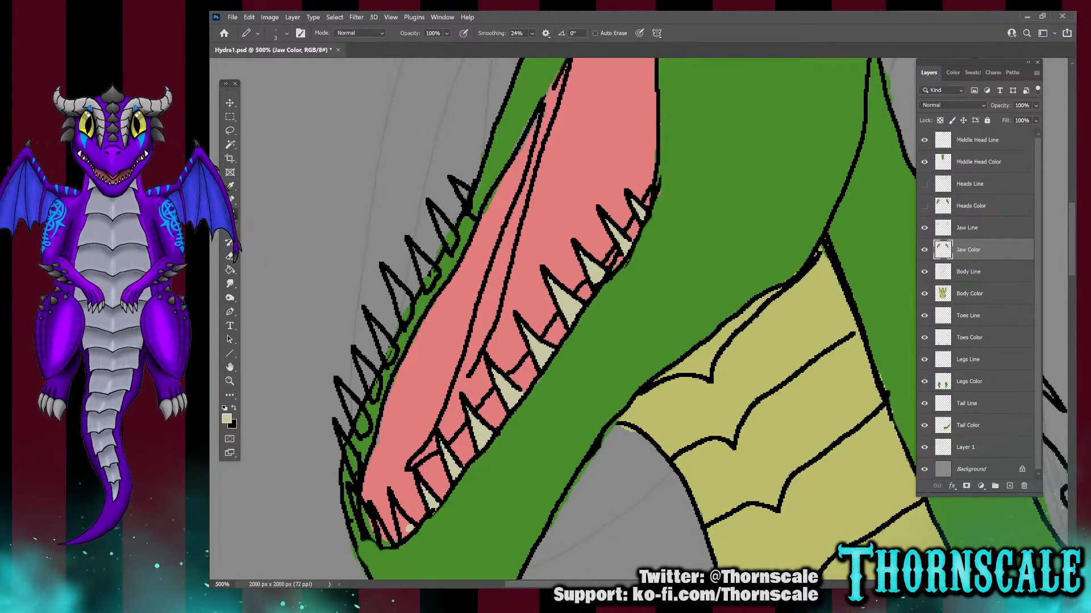
mouse_move(404, 523)
mouse_down()
mouse_move(400, 532)
mouse_move(401, 518)
mouse_up()
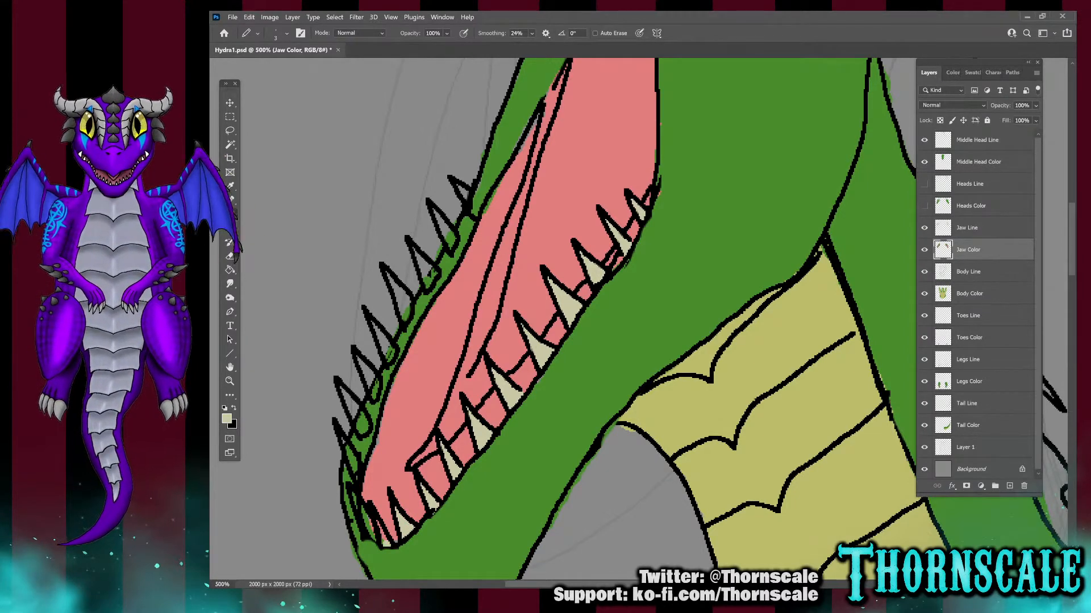
drag(384, 540, 381, 531)
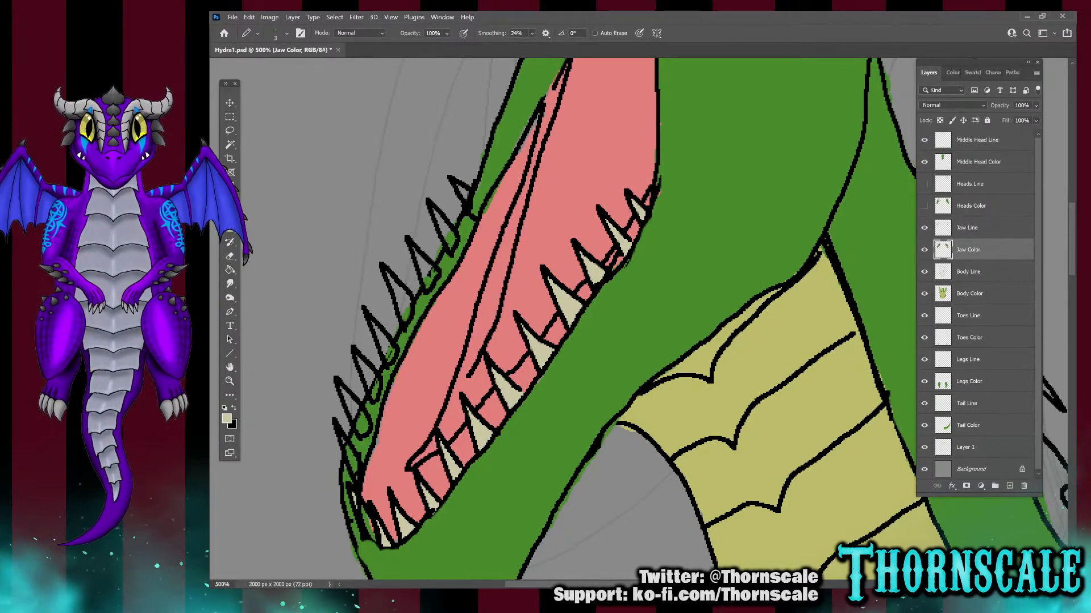
mouse_move(354, 458)
mouse_down()
mouse_move(356, 471)
mouse_move(343, 442)
mouse_up()
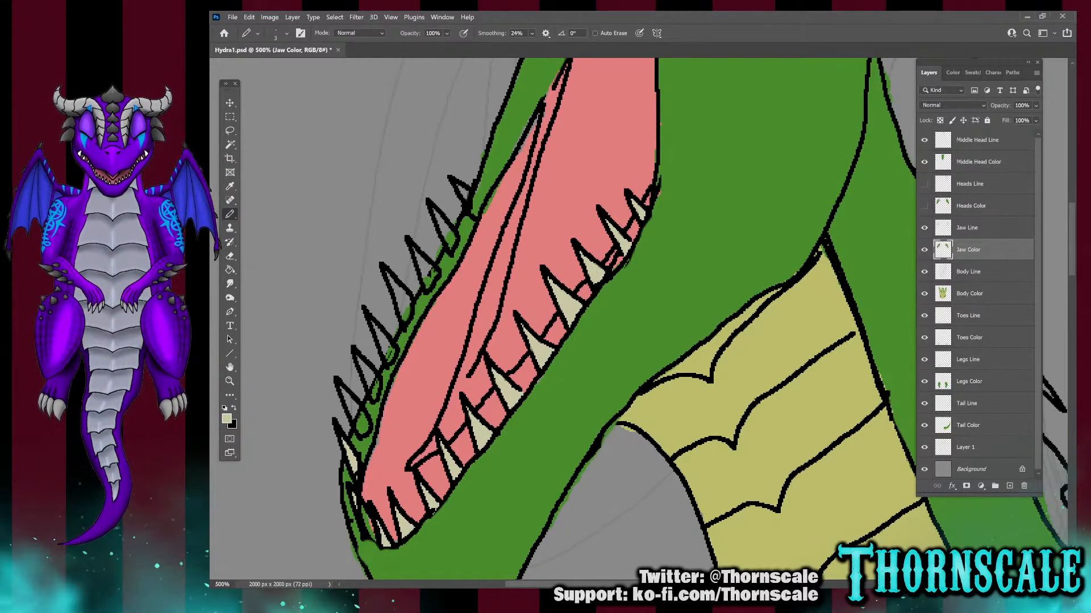
Clean up the second far-row tooth from the jaw's tip with the Eraser on Jaw Line, and pencil it cream on Jaw Color
click(966, 228)
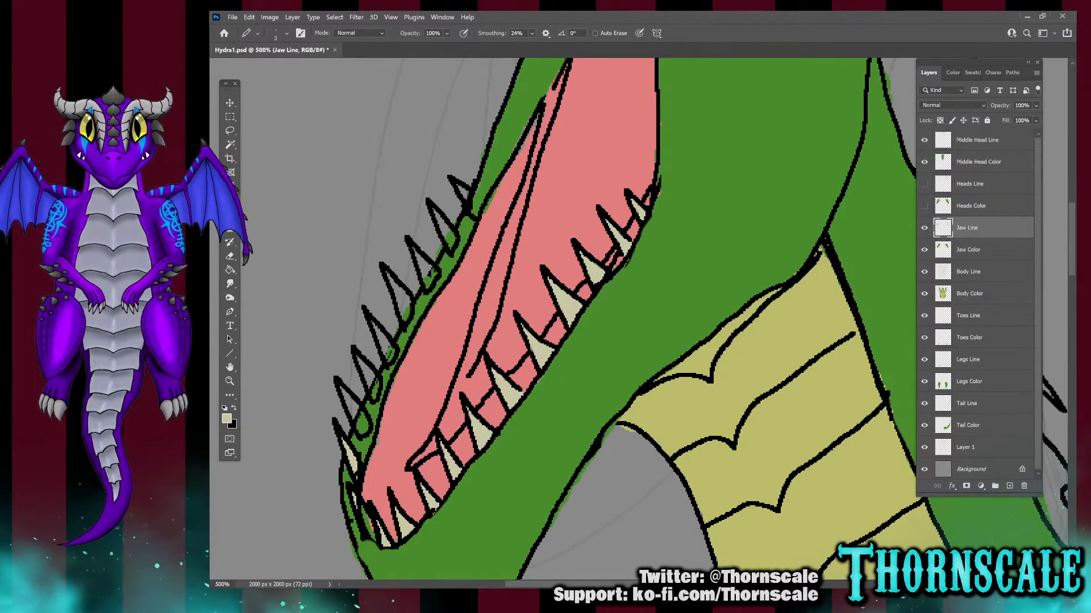
click(230, 256)
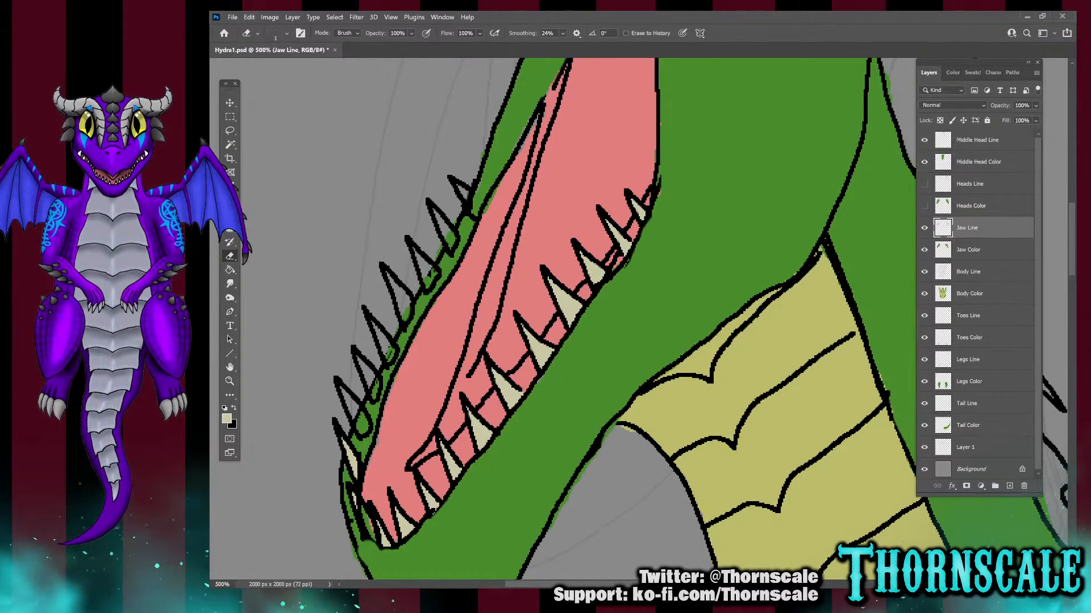
key(b)
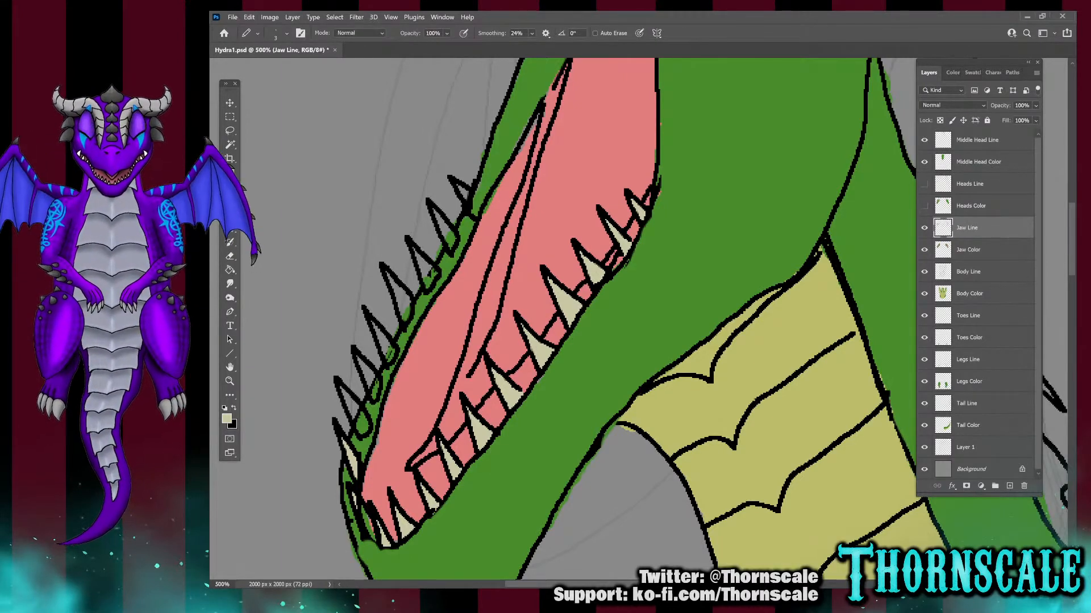
click(968, 250)
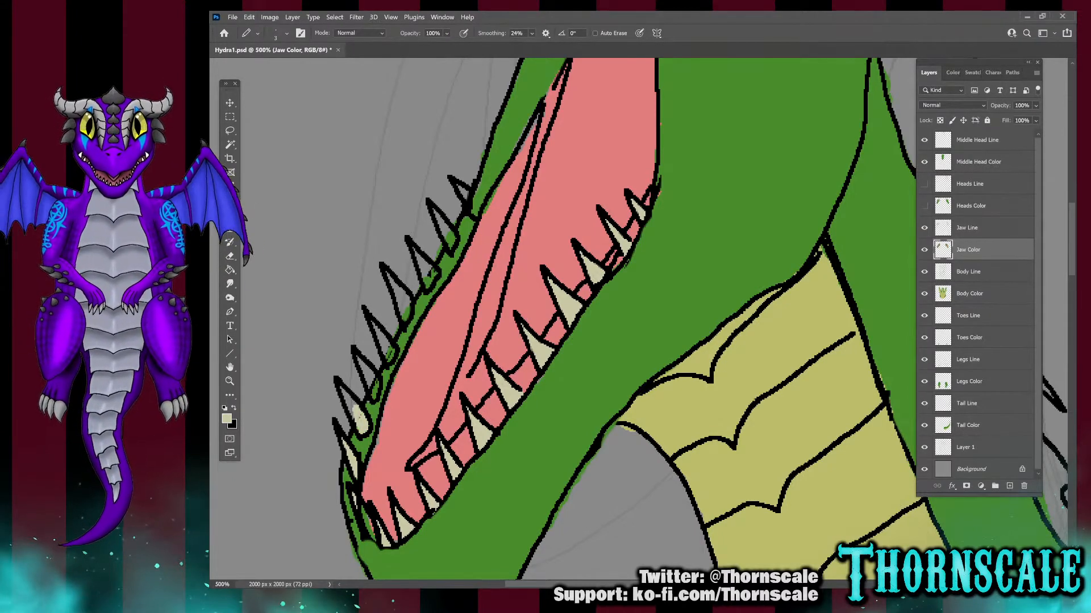
drag(354, 409, 350, 407)
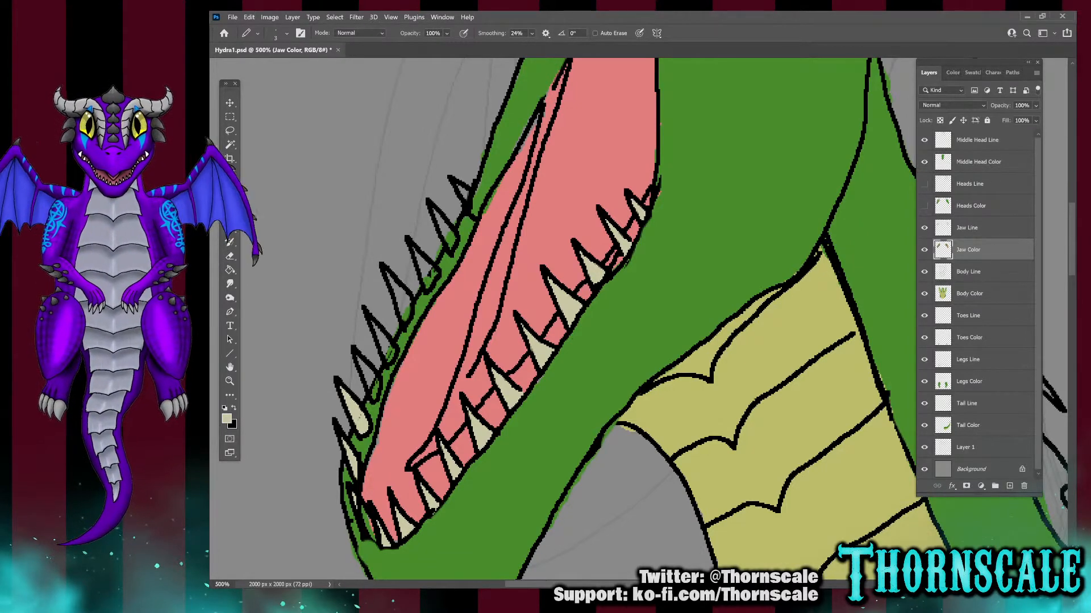
Erase stray lines at the bases of the remaining far-row teeth on Jaw Line, and pencil those teeth cream on Jaw Color
key(alt+bracketright)
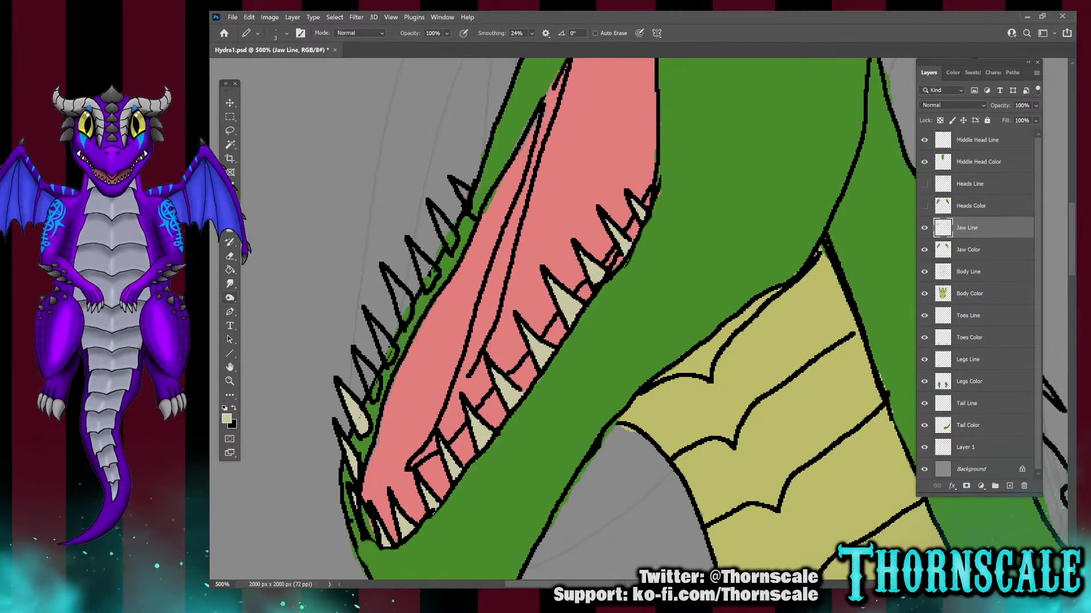
key(e)
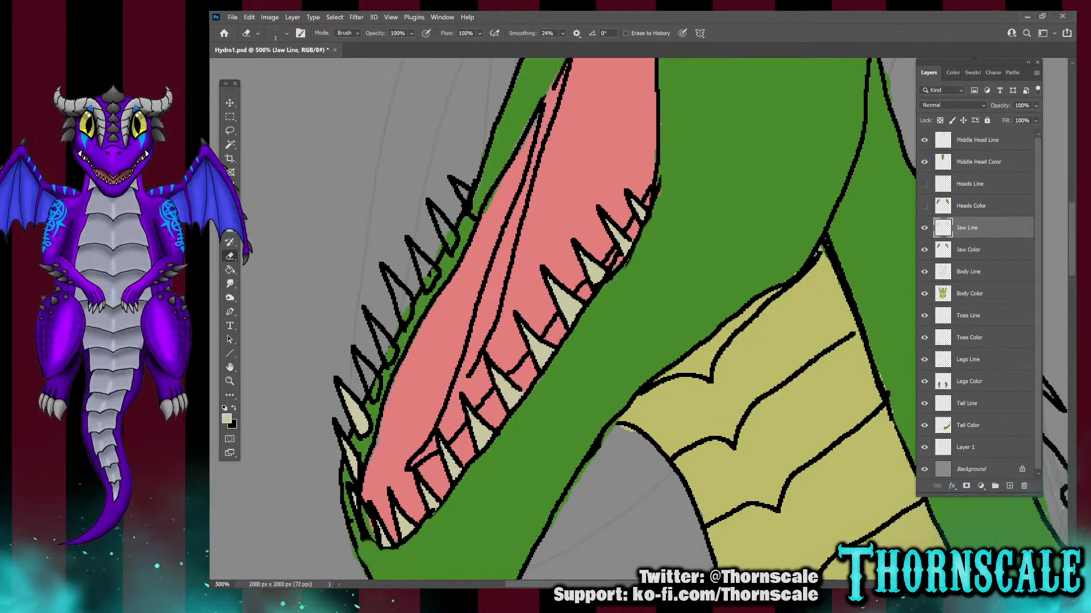
click(968, 250)
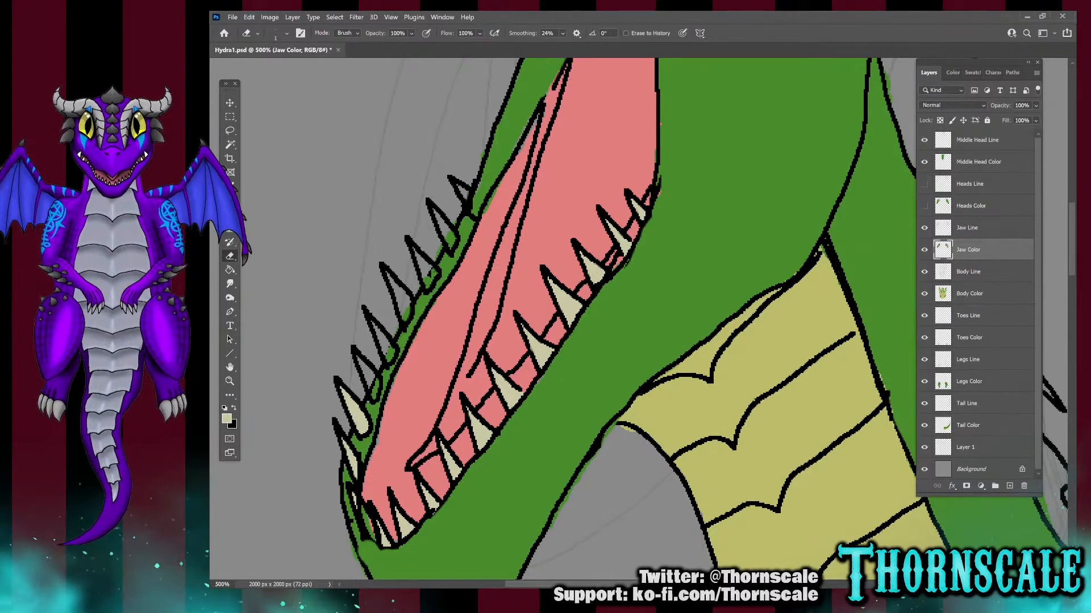
key(b)
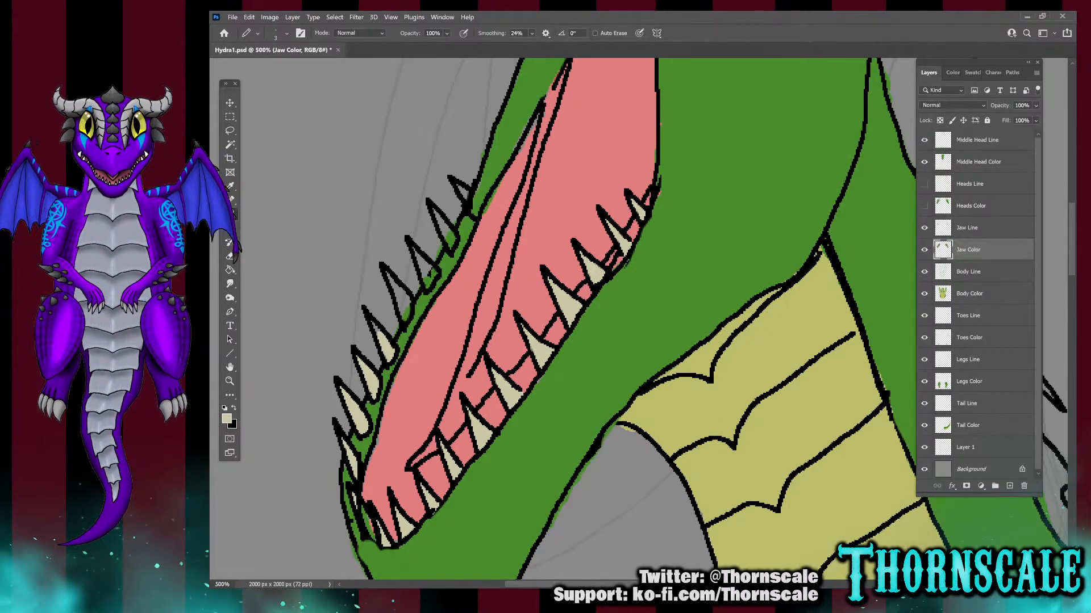
mouse_move(406, 296)
mouse_down()
mouse_move(404, 317)
mouse_move(403, 293)
mouse_move(402, 303)
mouse_up()
mouse_move(430, 265)
mouse_down()
mouse_move(430, 279)
mouse_move(416, 254)
mouse_move(426, 266)
mouse_up()
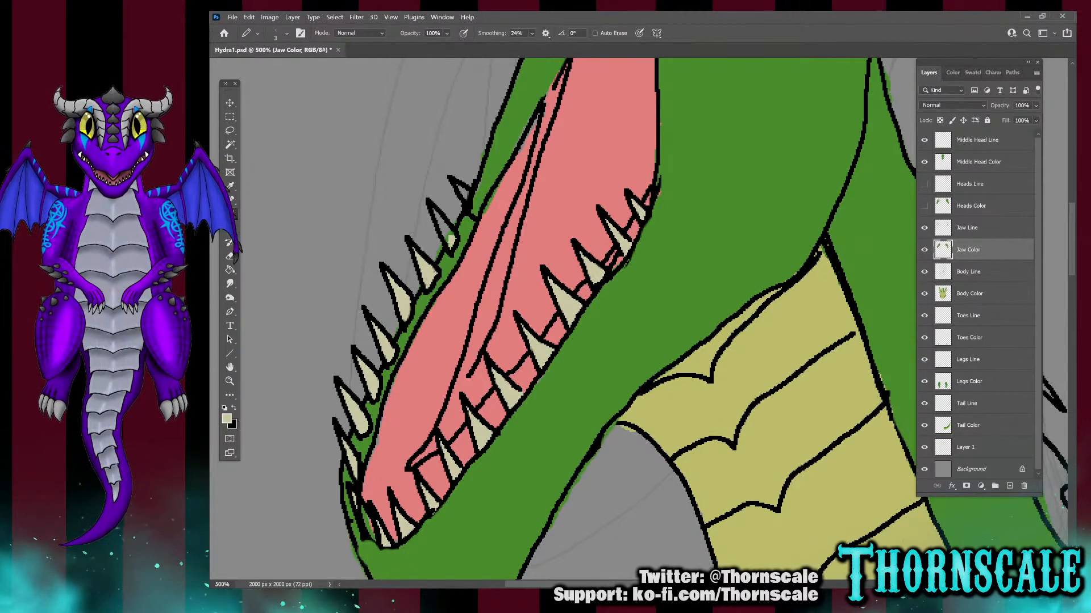
mouse_move(450, 240)
mouse_down()
mouse_move(439, 225)
mouse_move(450, 230)
mouse_up()
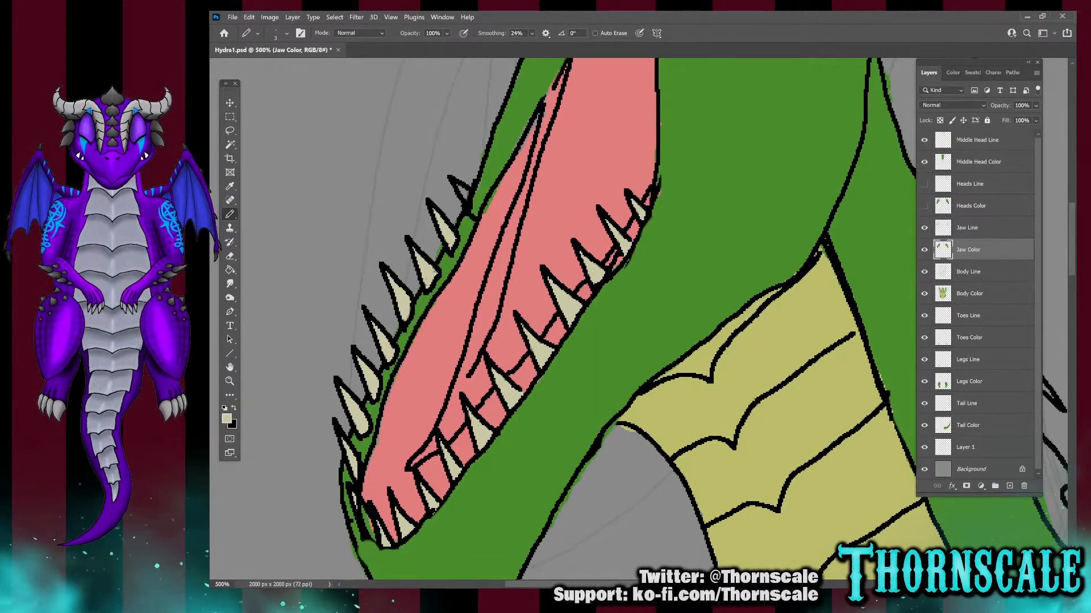
drag(463, 191, 464, 195)
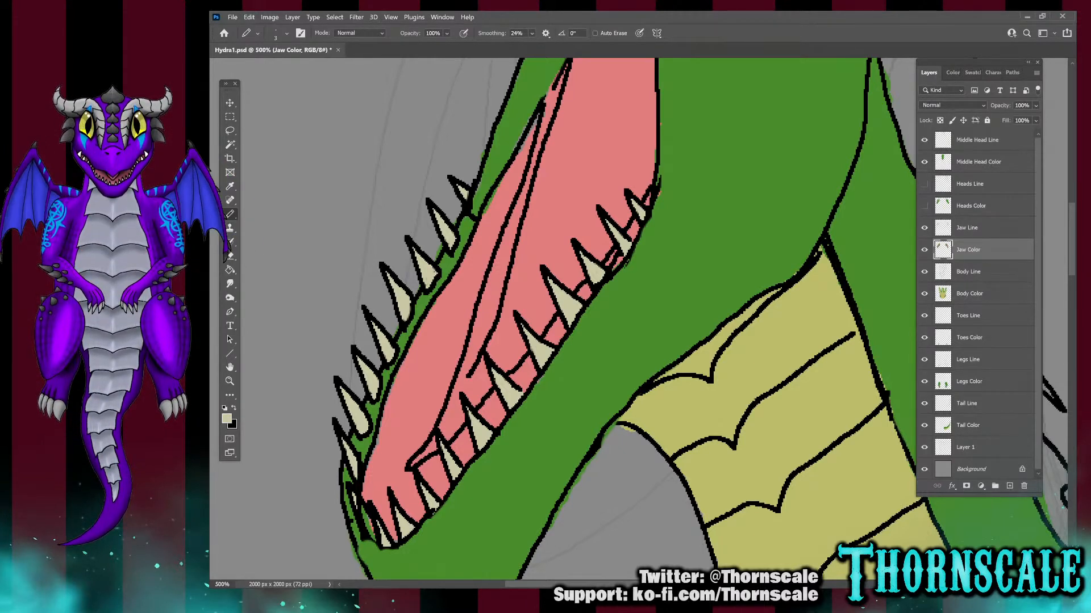
Fill the small tooth at the jaw's tip with cream on Jaw Color, and erase the stray lines around it on Jaw Line
drag(363, 511, 371, 534)
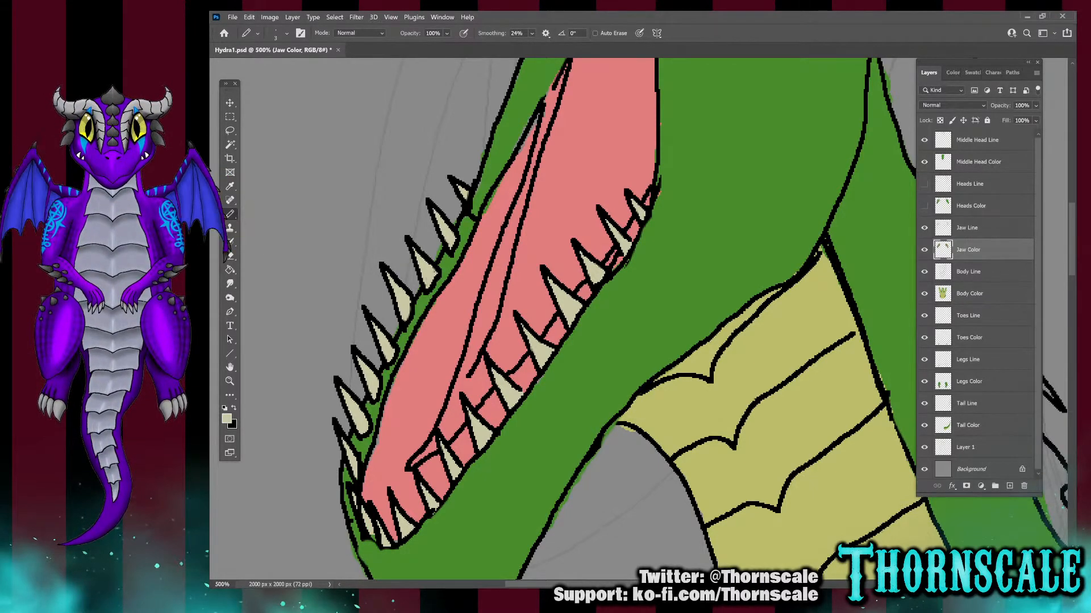
click(967, 228)
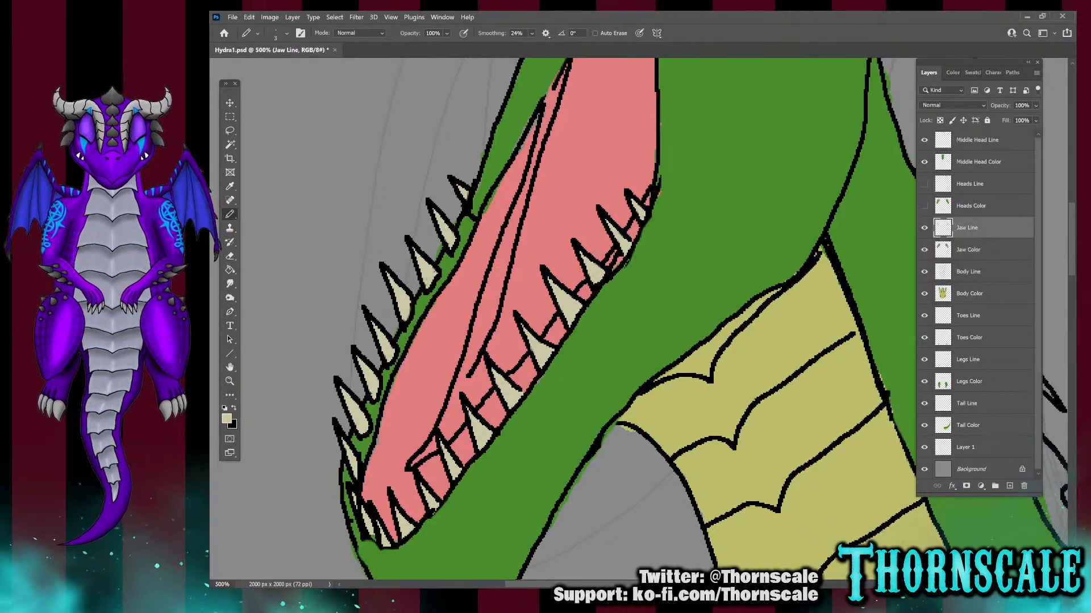
click(230, 256)
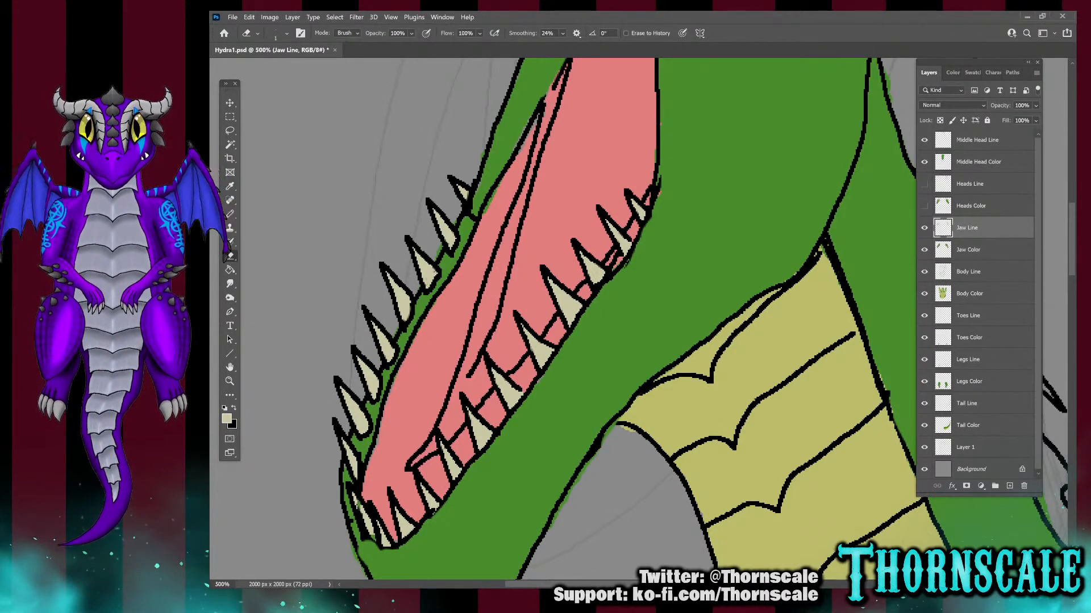
mouse_move(358, 515)
mouse_down()
mouse_move(366, 529)
mouse_move(357, 514)
mouse_up()
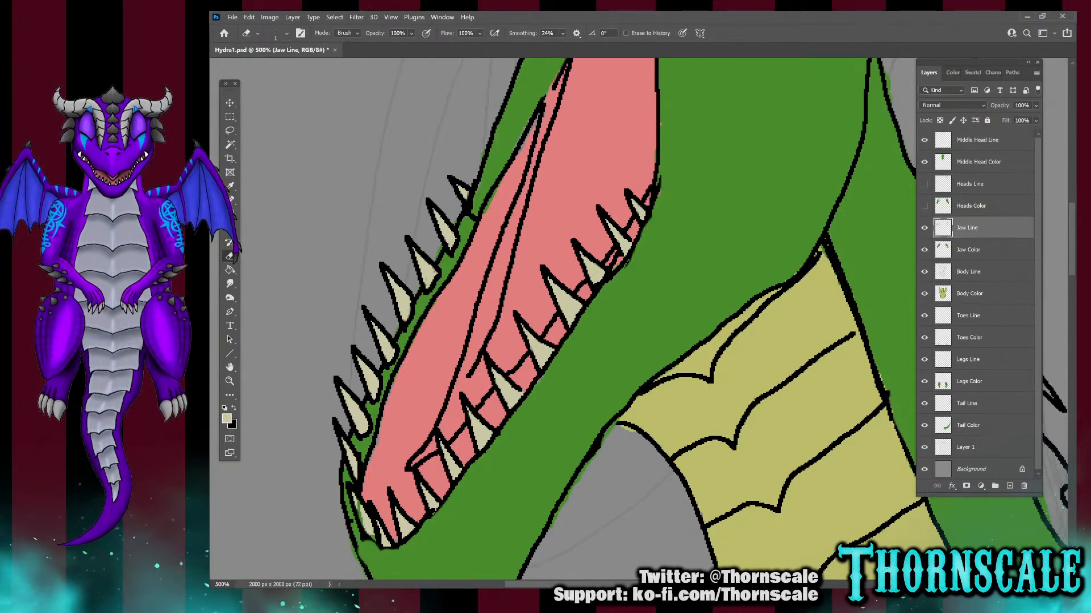
drag(375, 524, 379, 536)
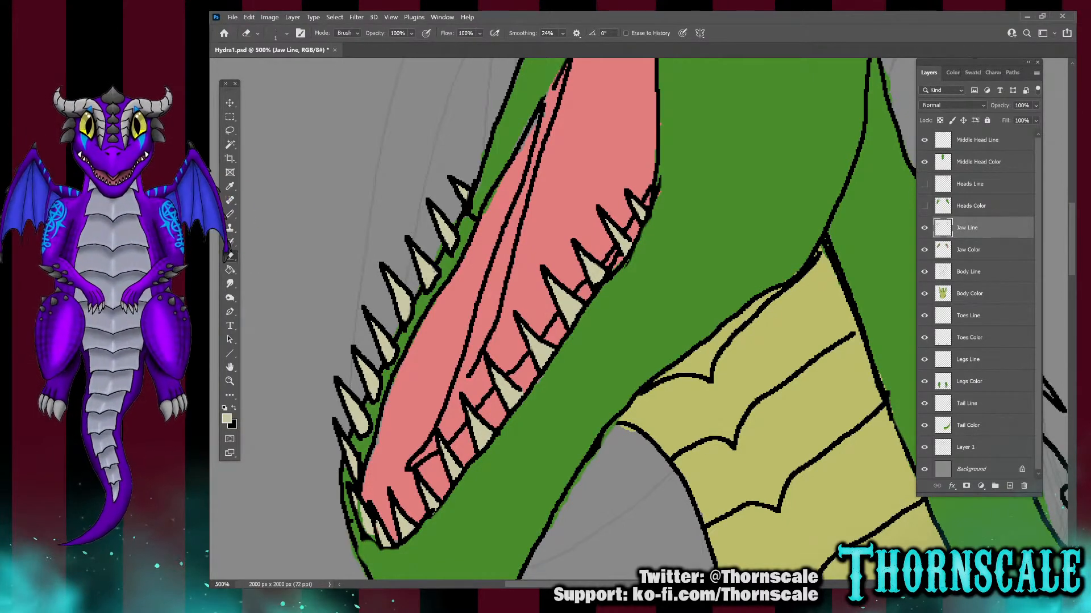
key(alt+bracketleft)
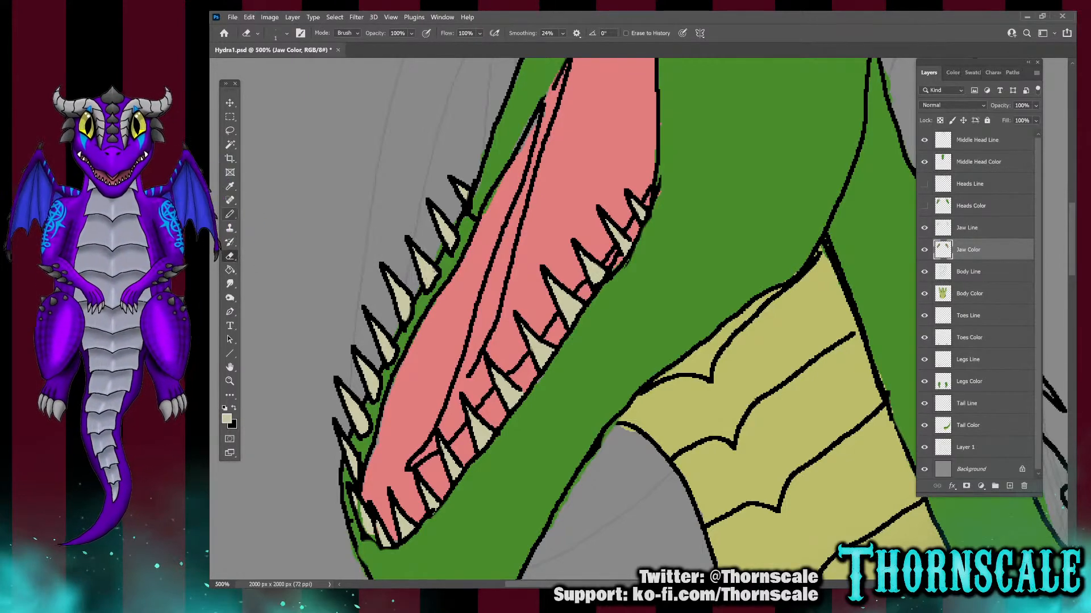
Erase the stray black outline bumps at the back of the left head's open mouth on the Jaw Line layer
key(b)
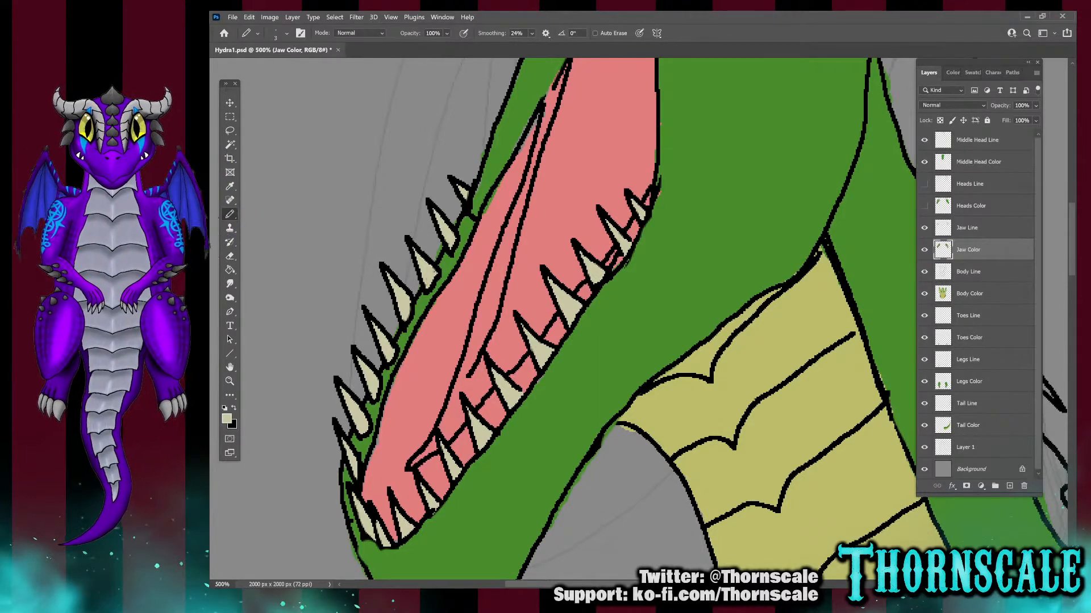
click(967, 228)
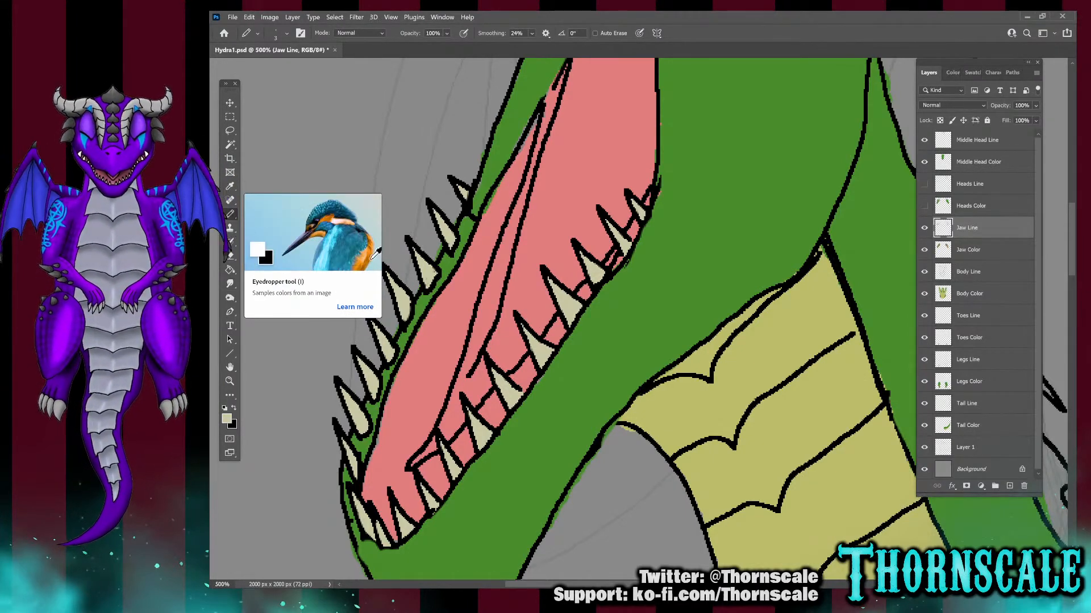
key(e)
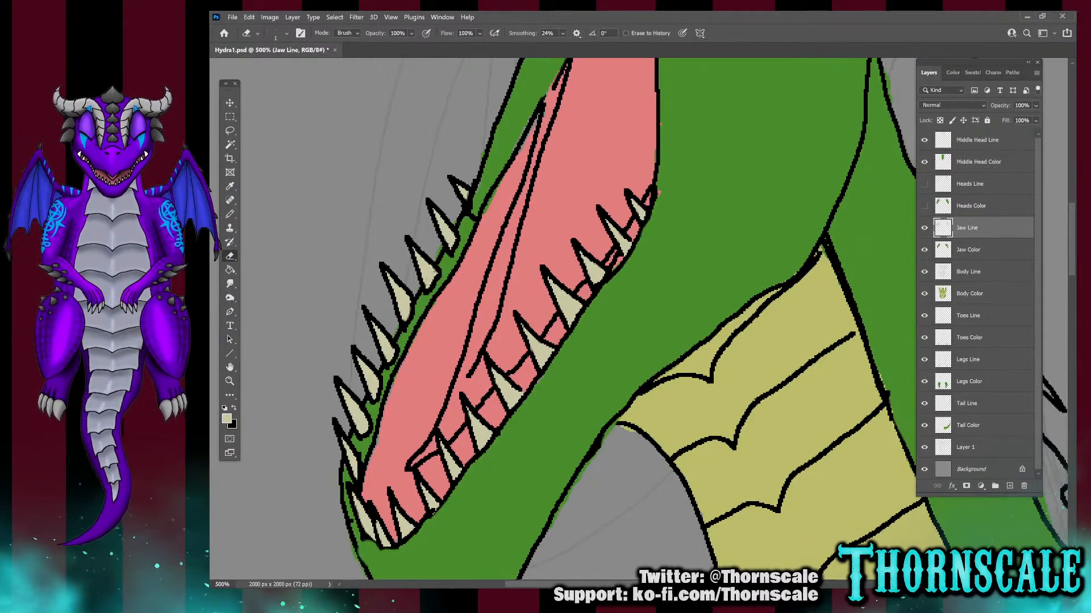
On the Jaw Color layer, sample the jaw's green and pencil over the specks along the back edge of the mouth
click(968, 250)
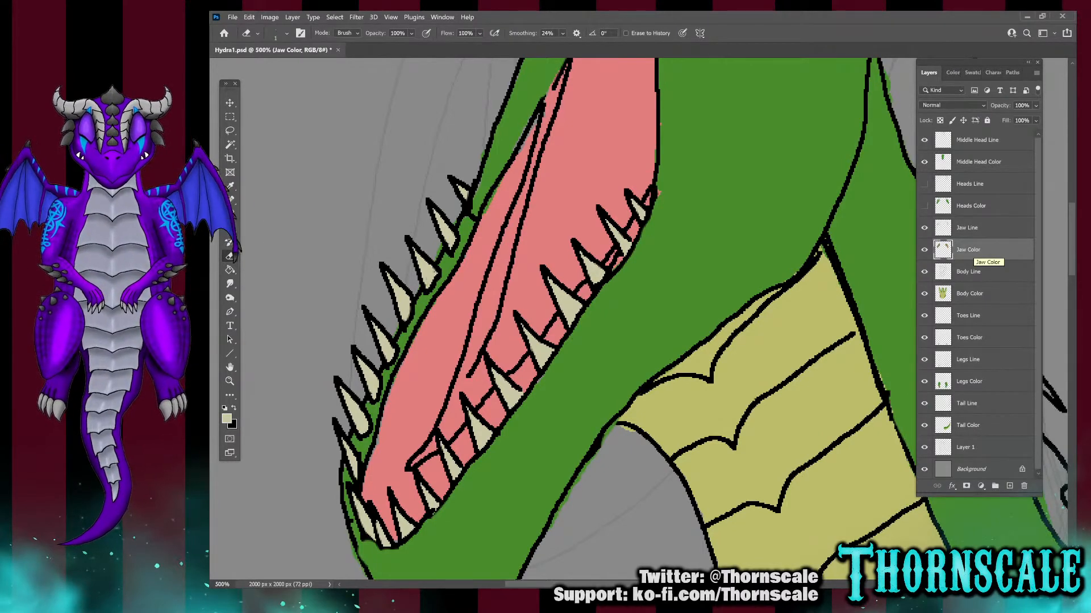
click(231, 187)
click(545, 438)
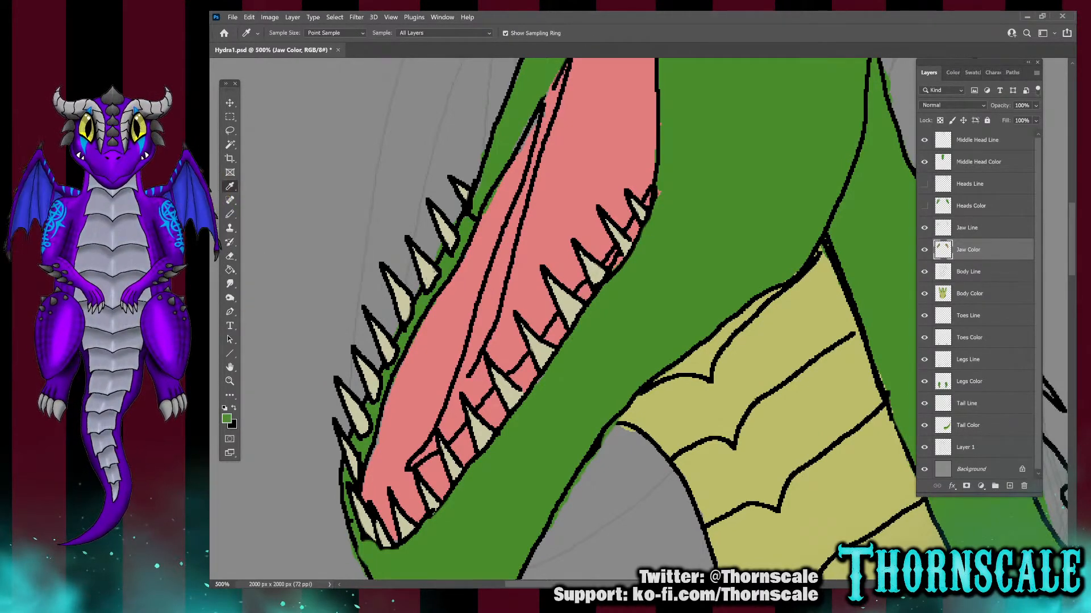
key(b)
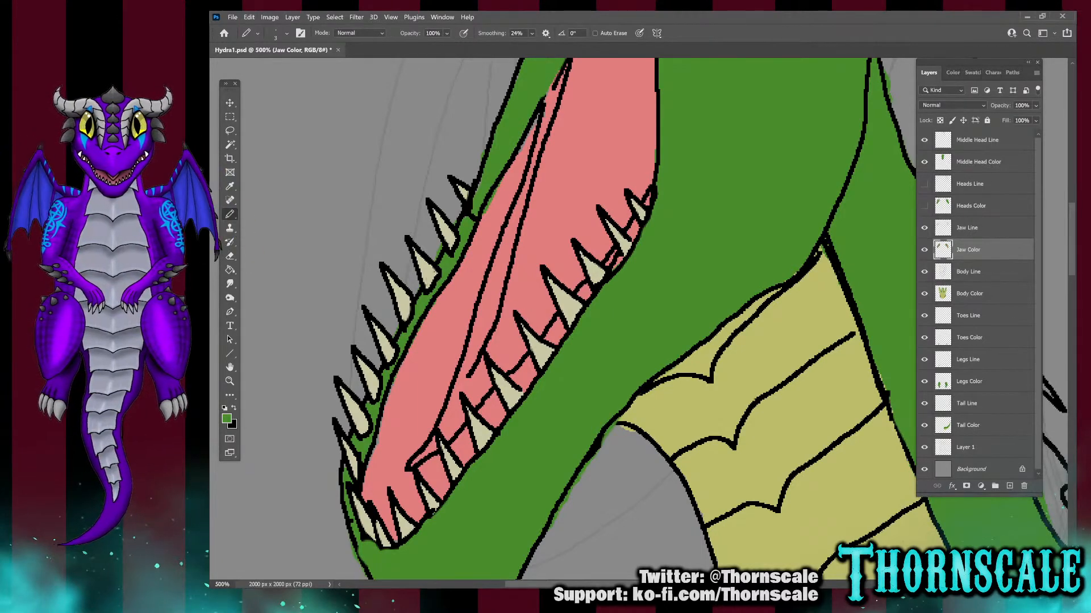
Erase the green spilling outside the outline of the left head's lower jaw and chin on the Jaw Color layer
scroll(562, 318, up, 4)
scroll(562, 318, down, 2)
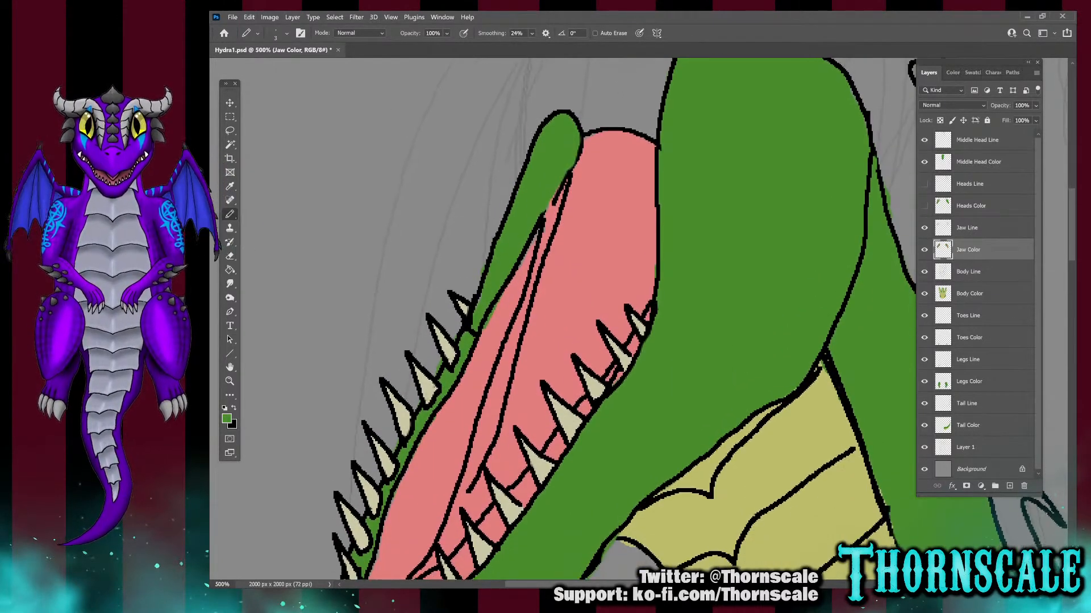
scroll(563, 318, up, 3)
scroll(562, 318, up, 1)
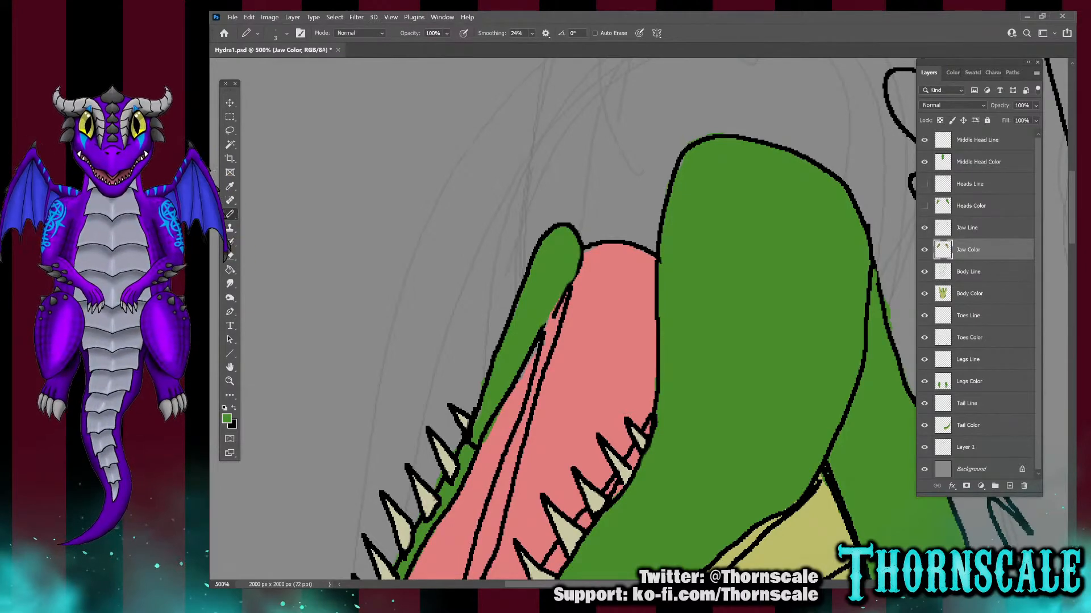
scroll(562, 318, down, 10)
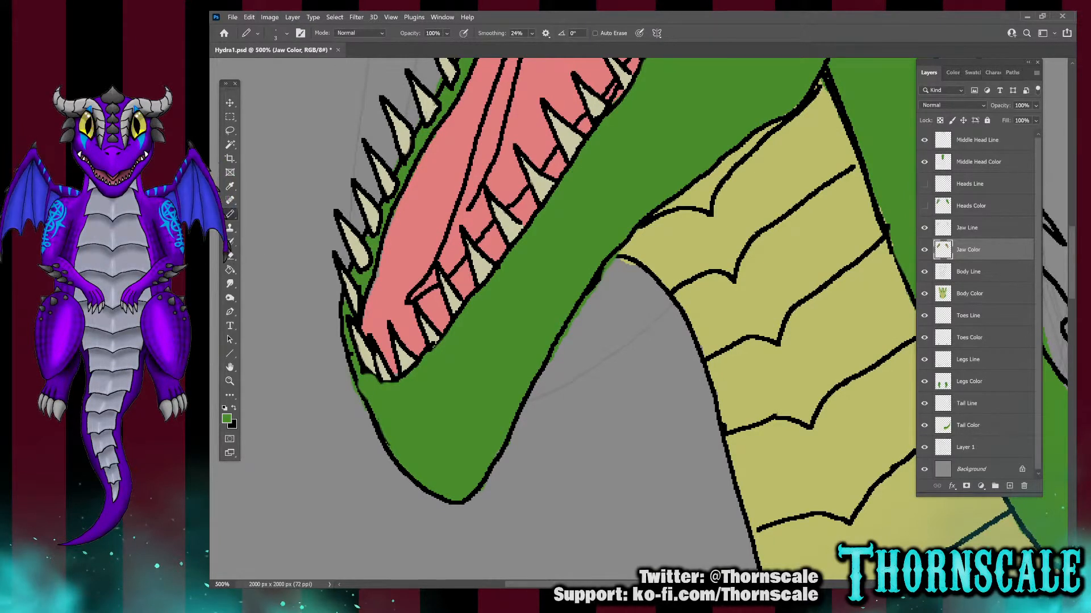
click(229, 256)
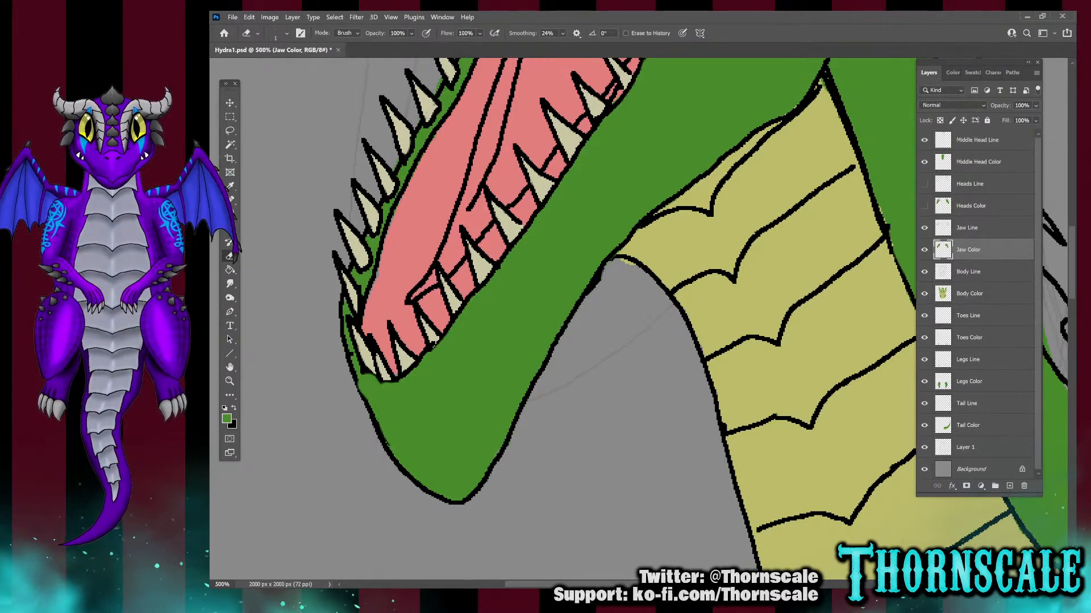
Touch up the left lower jaw's outline on the Jaw Line layer with the black Pencil and the Eraser
click(967, 227)
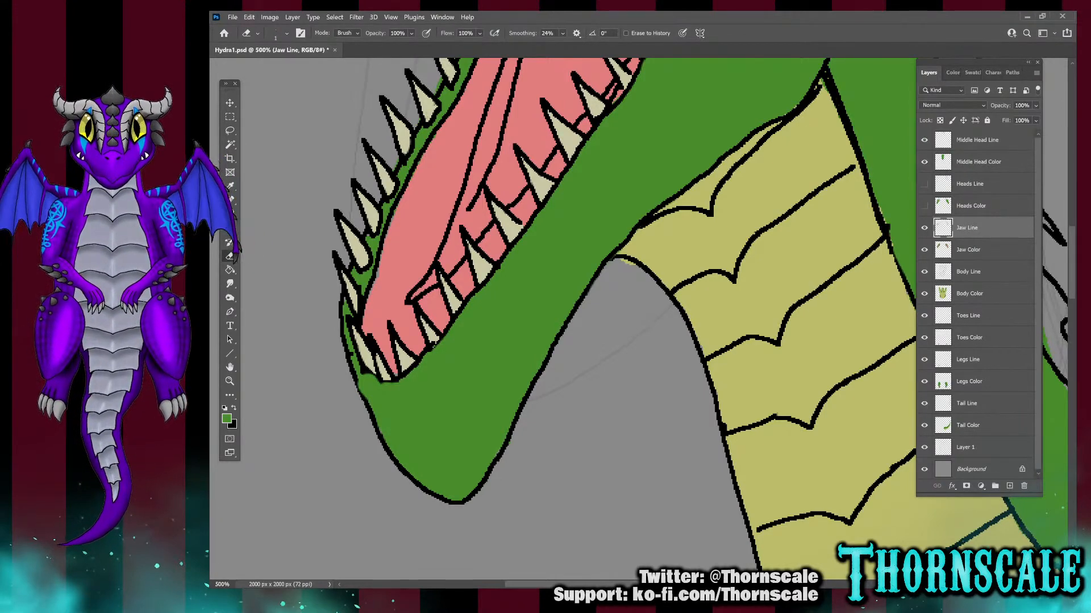
key(x)
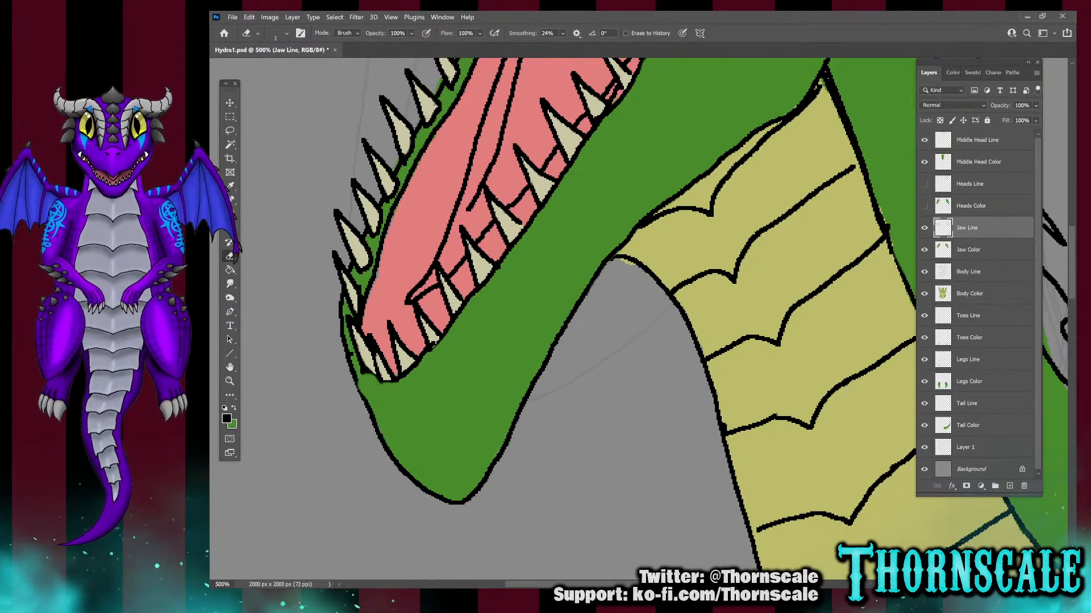
key(b)
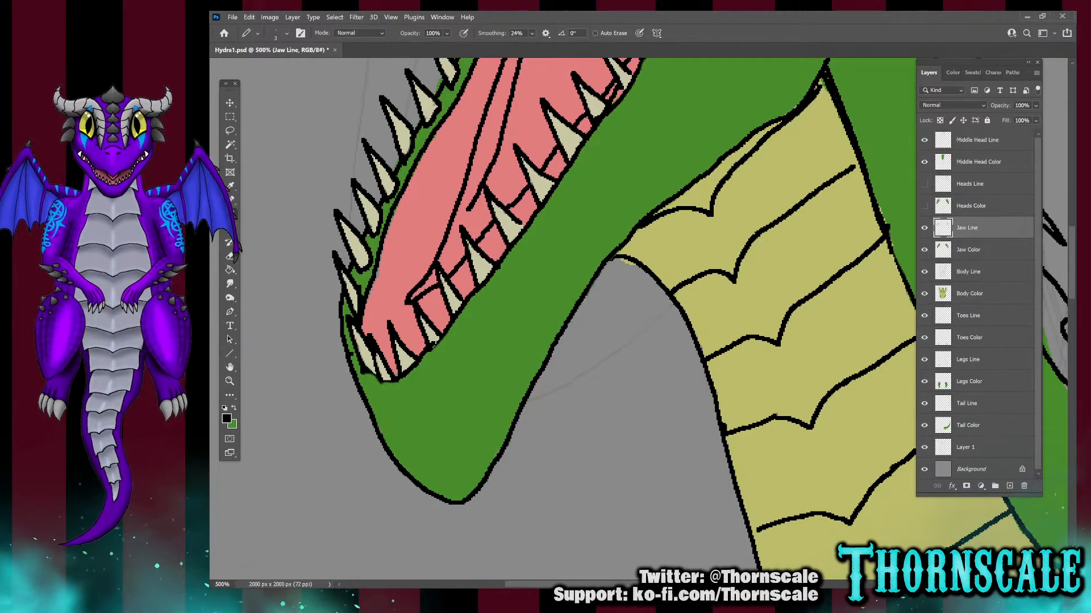
click(229, 256)
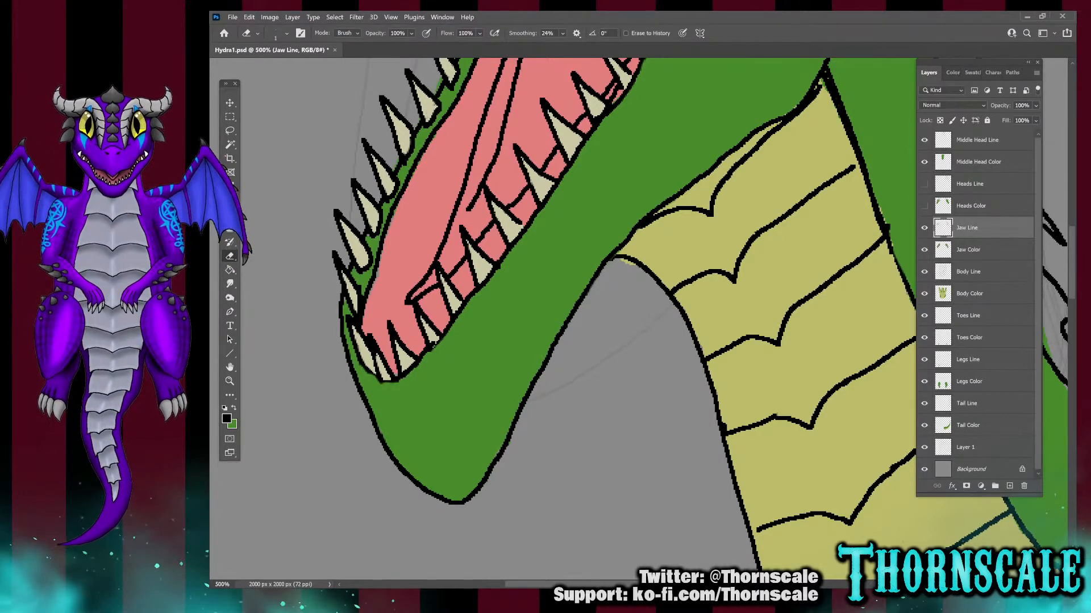
On the Body Color layer, erase the overflow where the left neck meets the jaw and pencil green into the gap below the neck spines
click(982, 294)
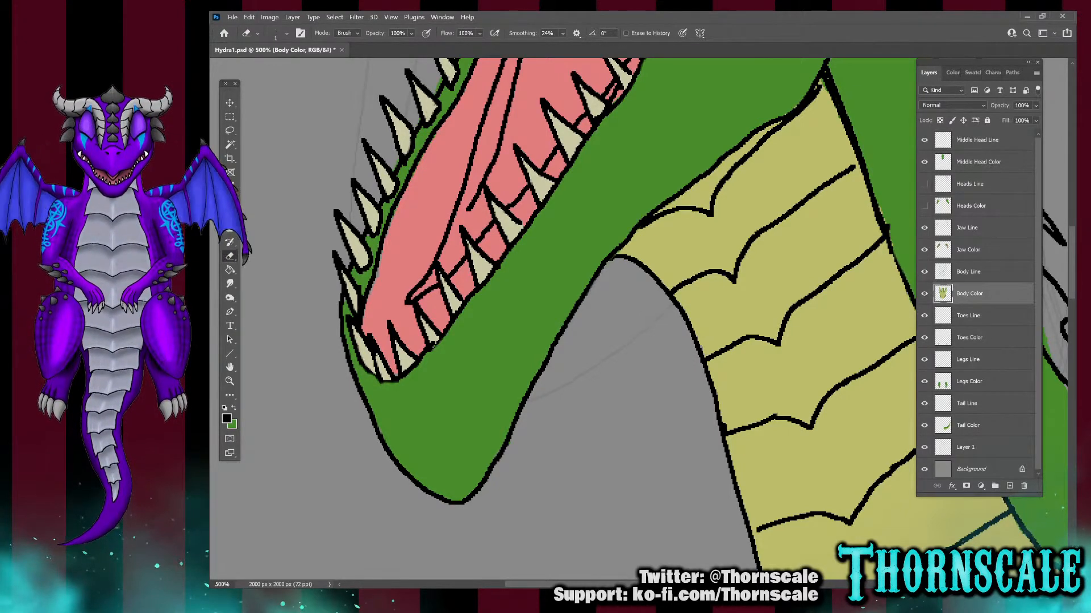
scroll(435, 344, right, 6)
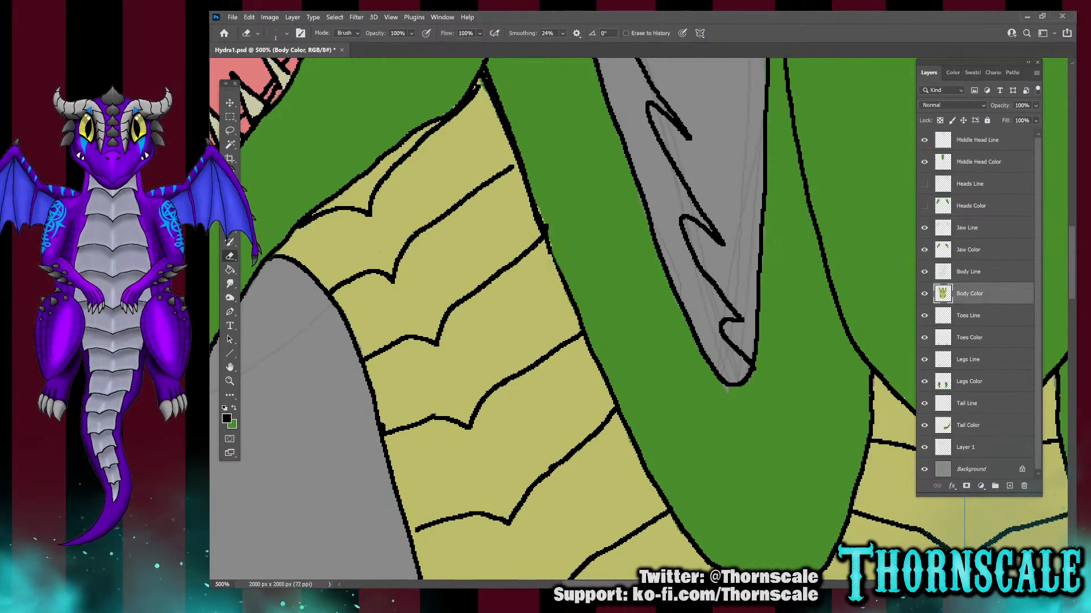
key(b)
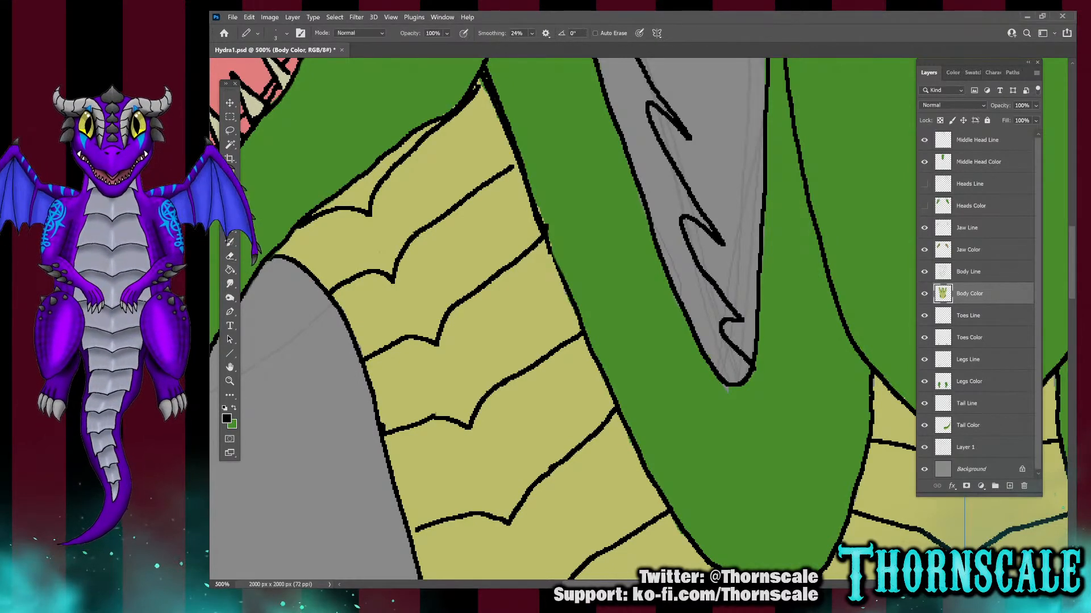
key(x)
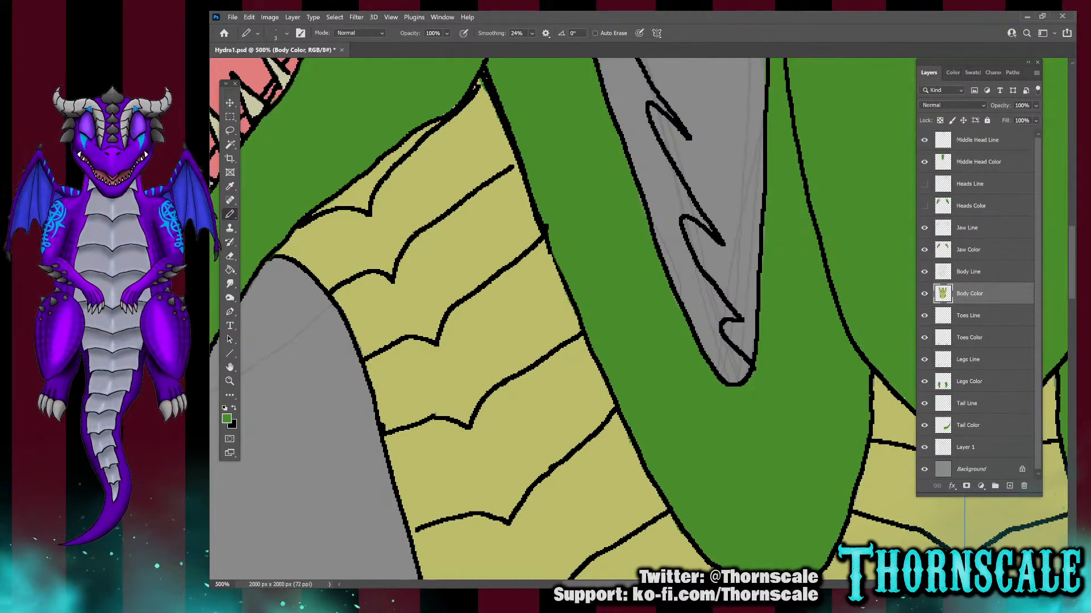
Erase the rough bumps from the line between the left neck's belly scales and green side on the Body Line layer
click(968, 272)
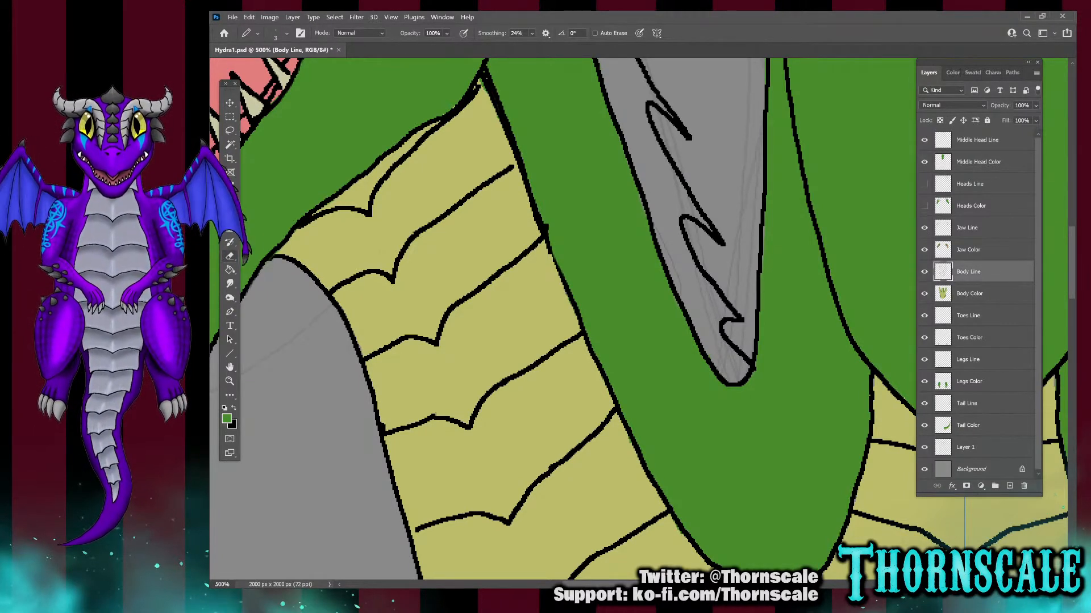
key(e)
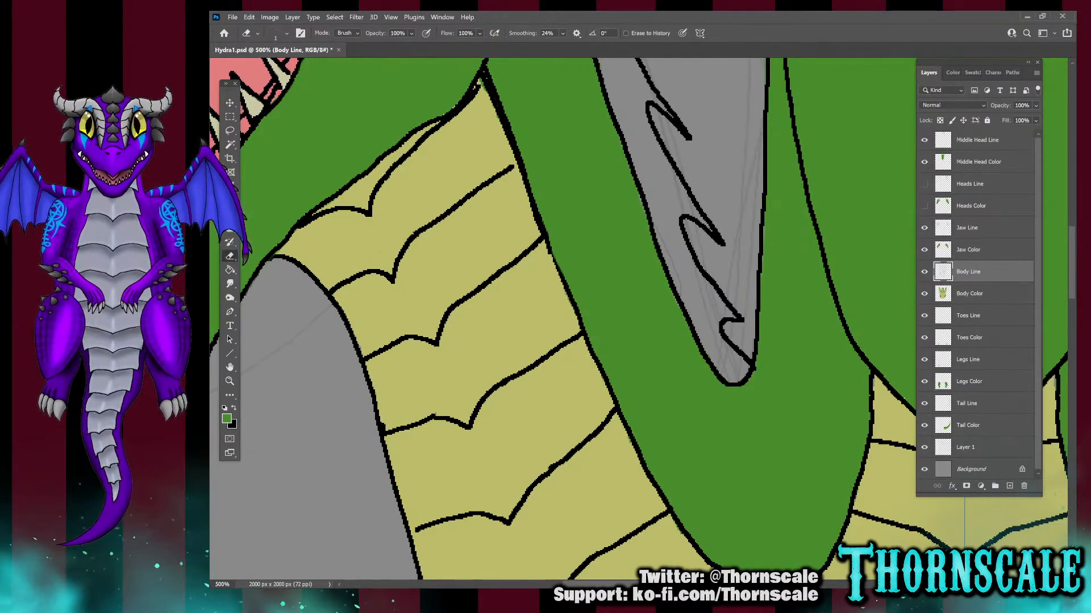
Fit the whole hydra in view and make the Heads Color and Heads Line layers visible
scroll(642, 318, up, 1)
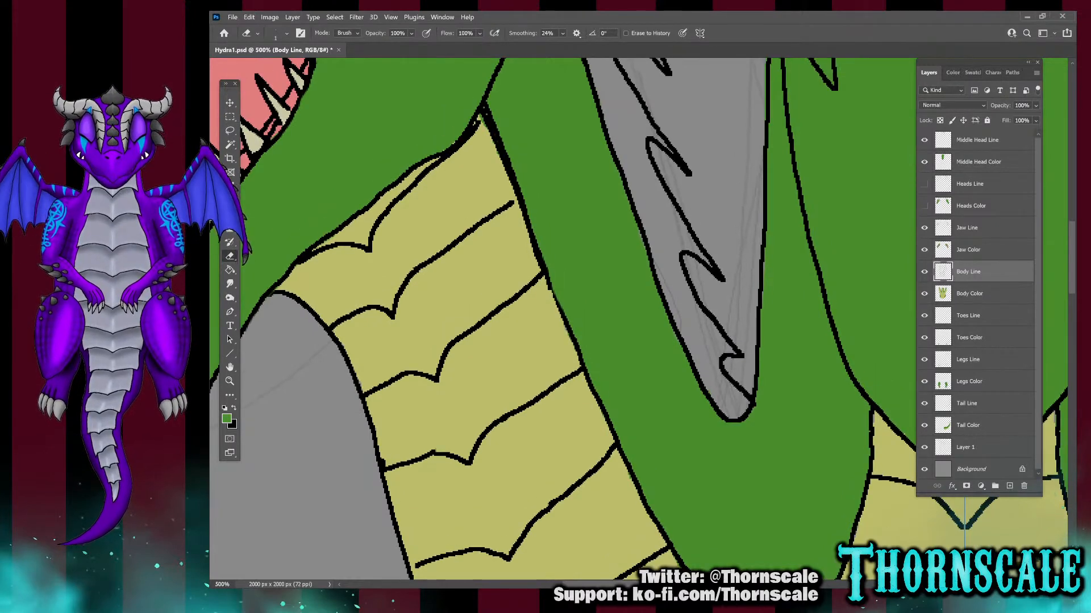
scroll(642, 318, up, 10)
scroll(642, 318, up, 3)
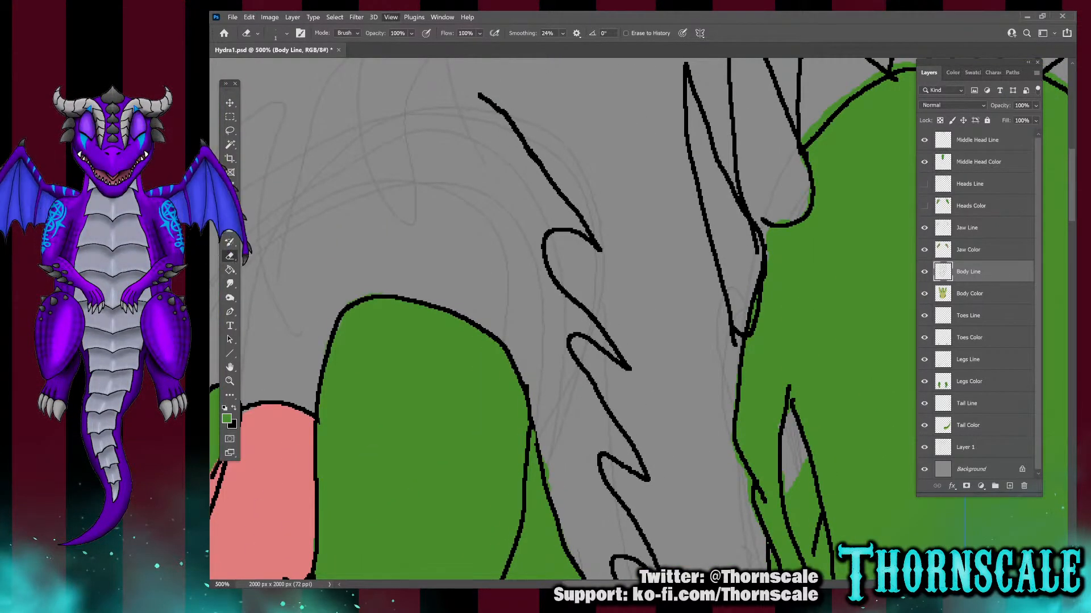
key(ctrl+minus)
key(ctrl+minus)
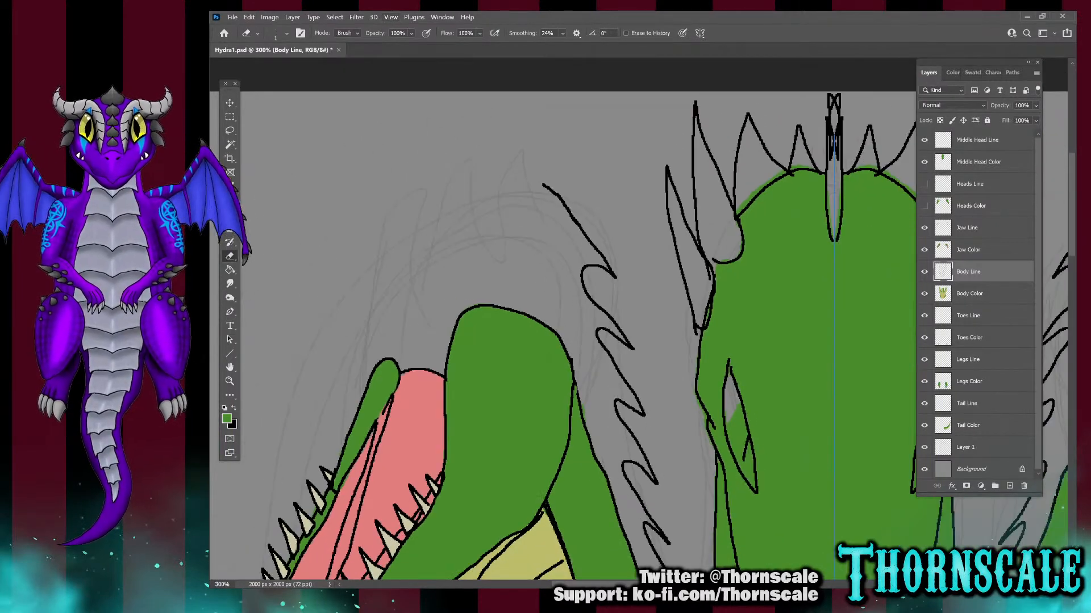
key(ctrl+0)
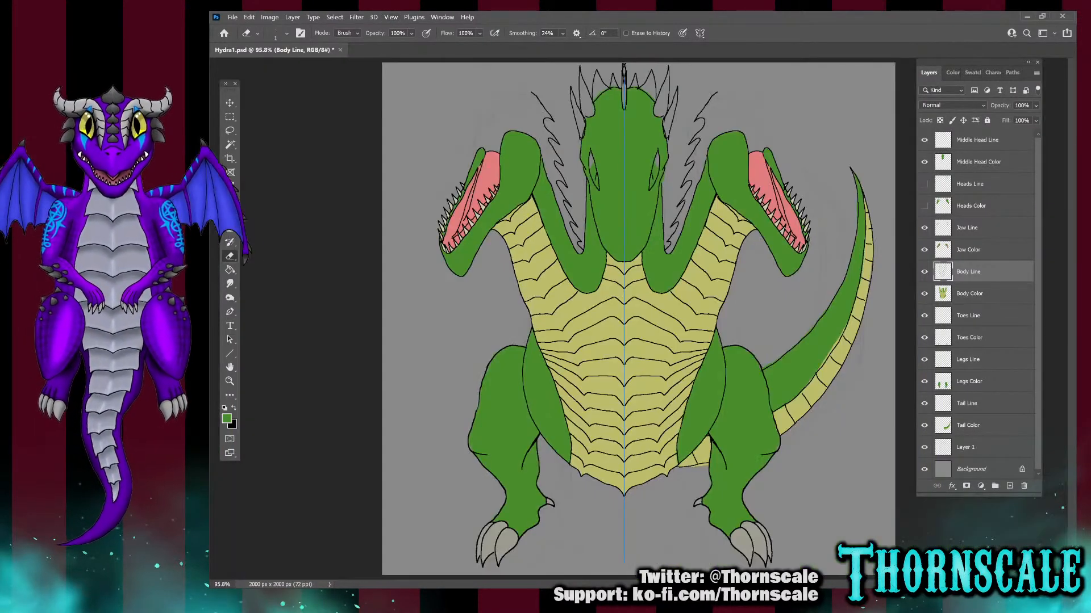
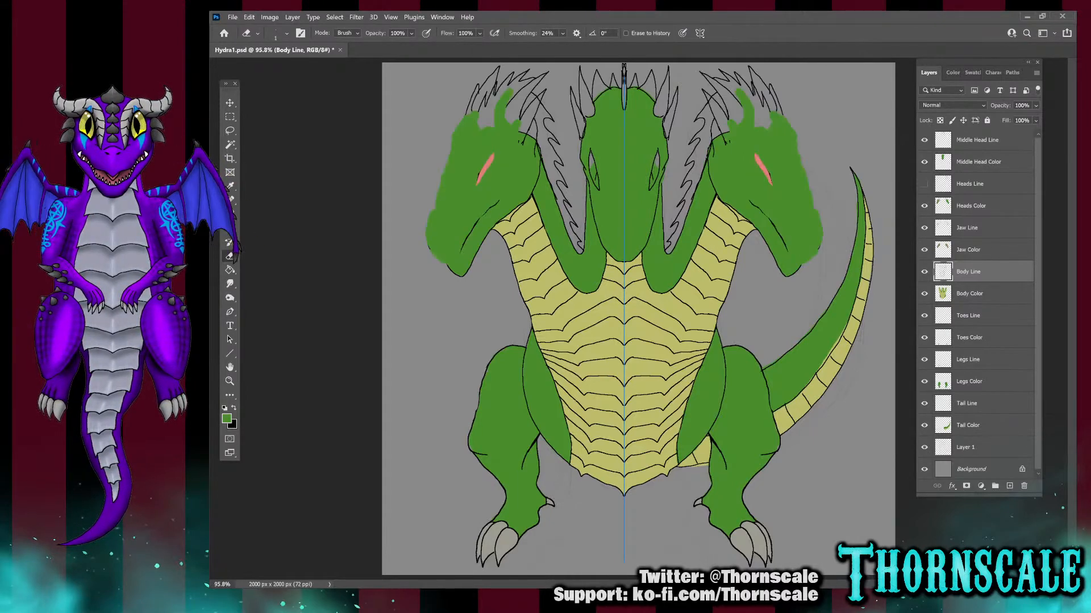
click(924, 184)
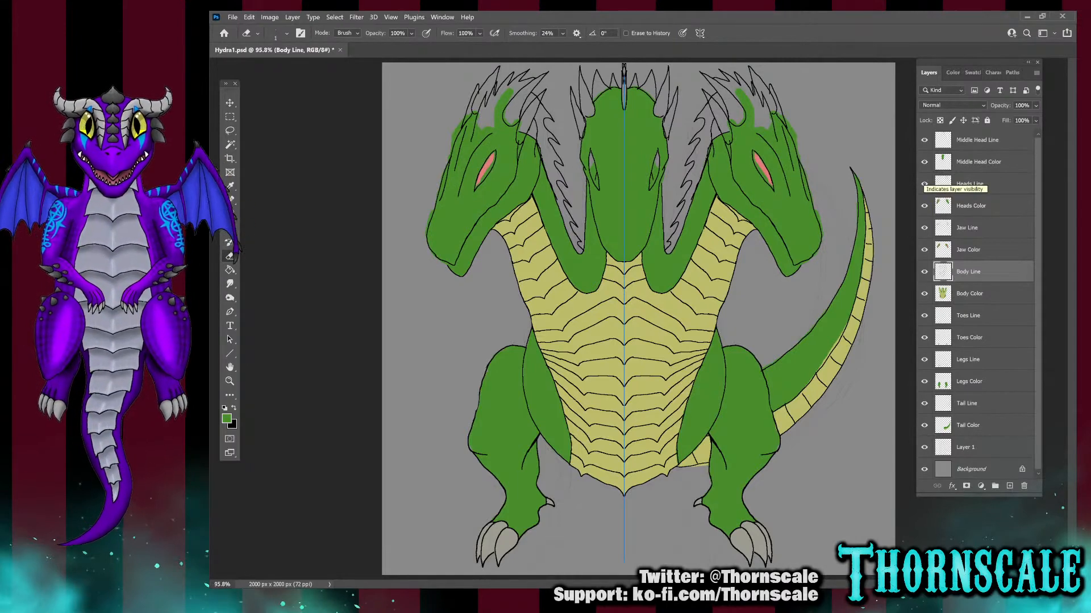
On the Heads Color layer, erase the green overflow along the left head's brow and snout and inside its eye opening
click(970, 184)
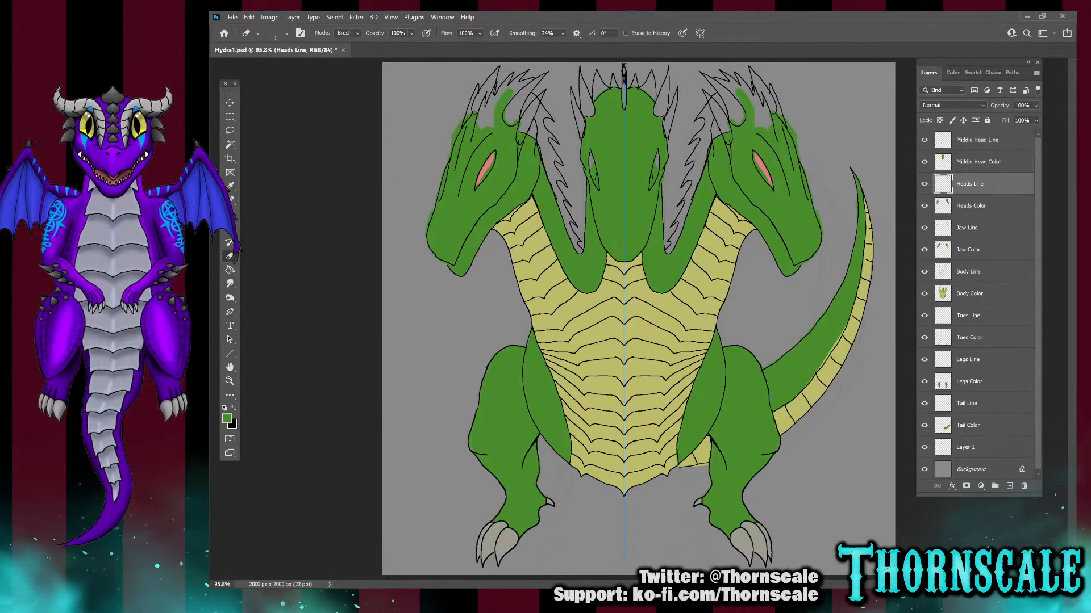
click(971, 206)
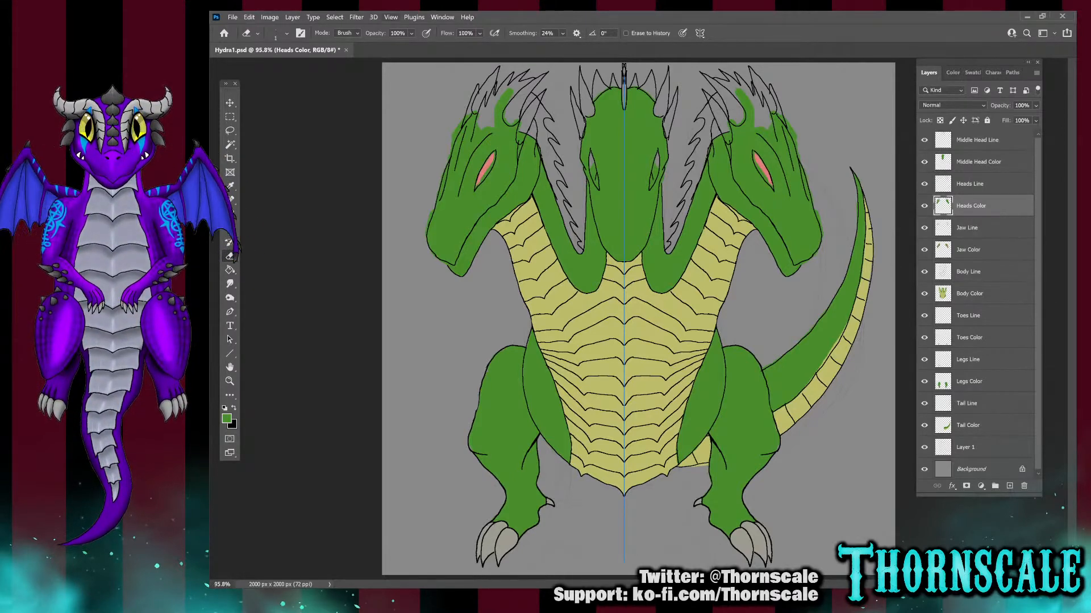
key(ctrl+1)
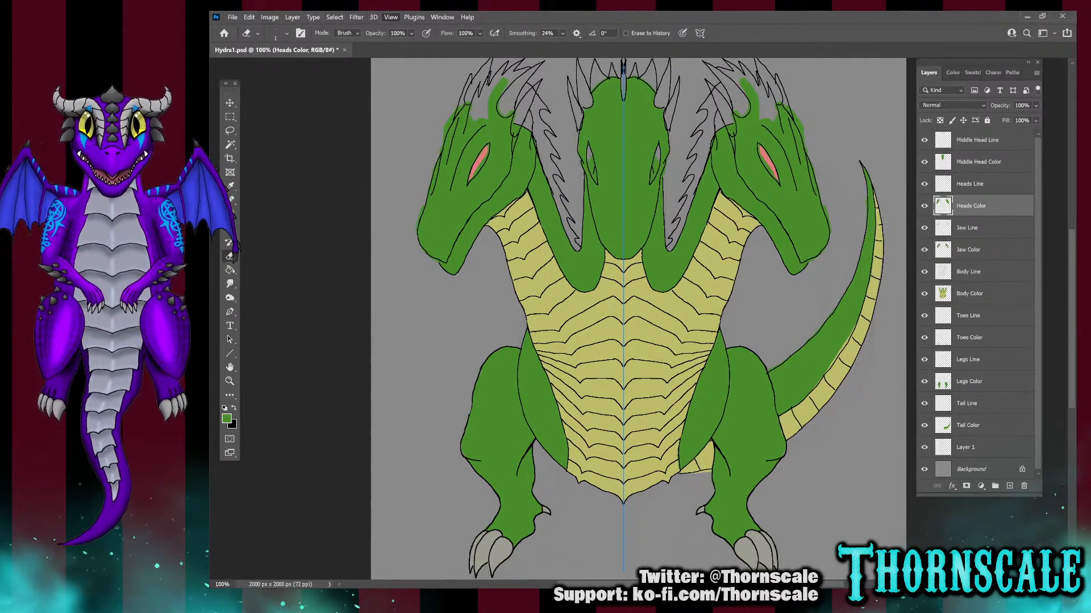
key(ctrl+plus)
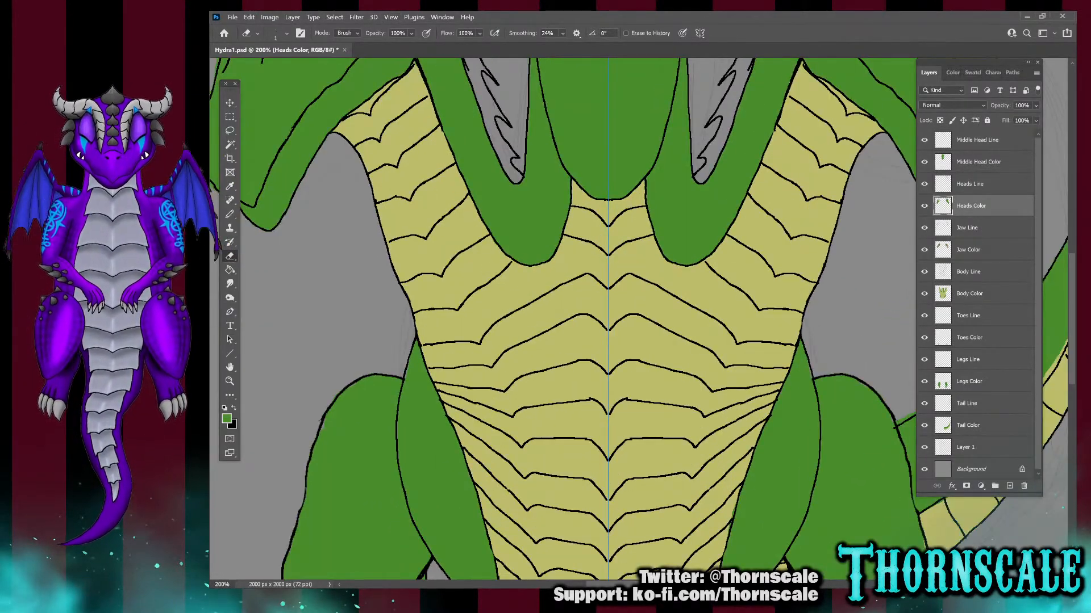
drag(702, 585, 599, 585)
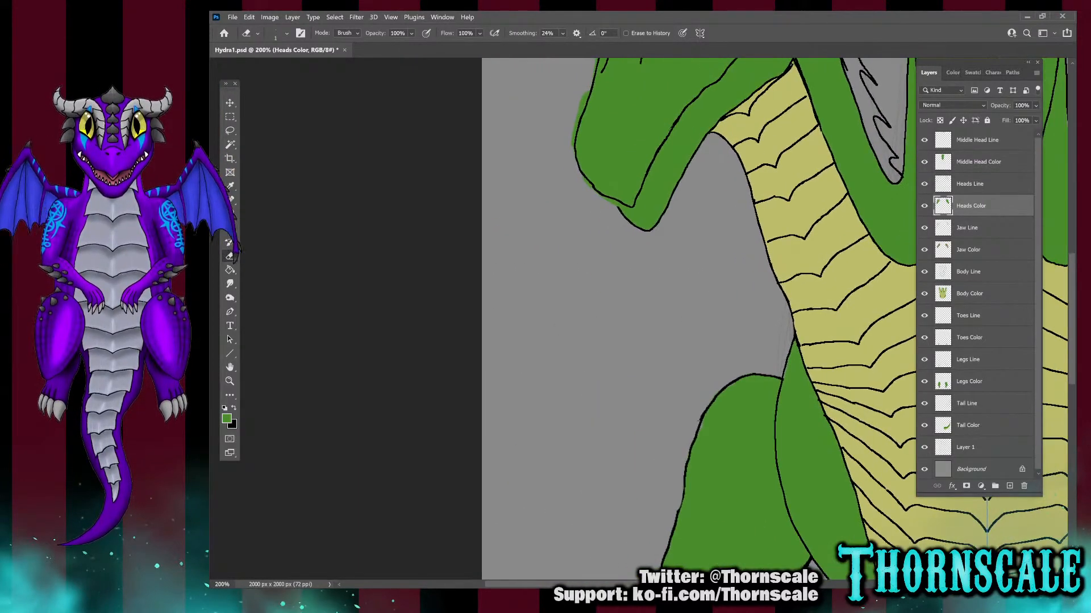
drag(1071, 319, 1072, 244)
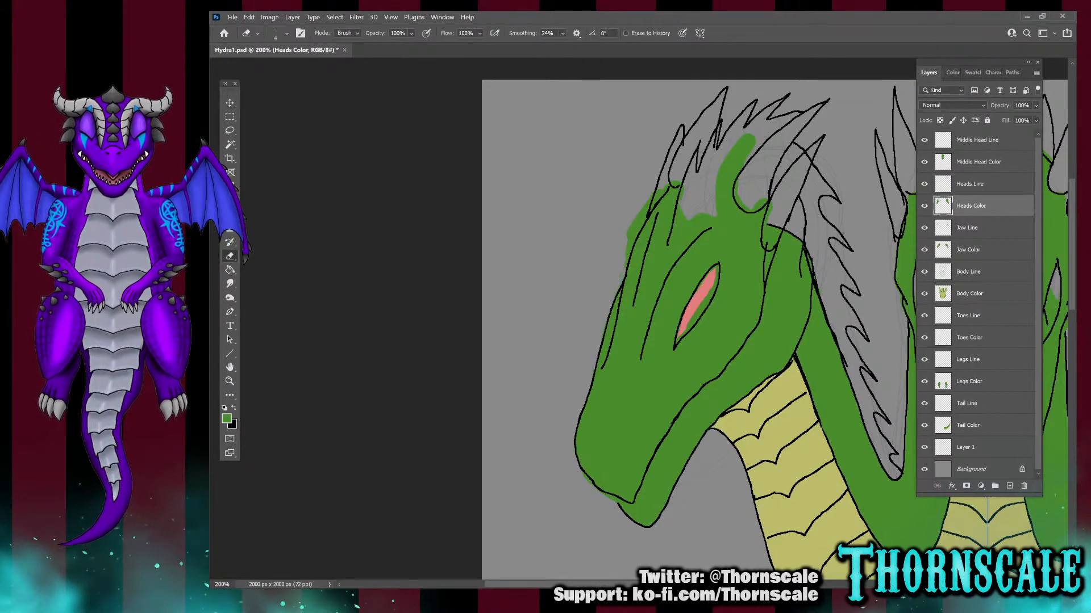
drag(629, 246, 636, 225)
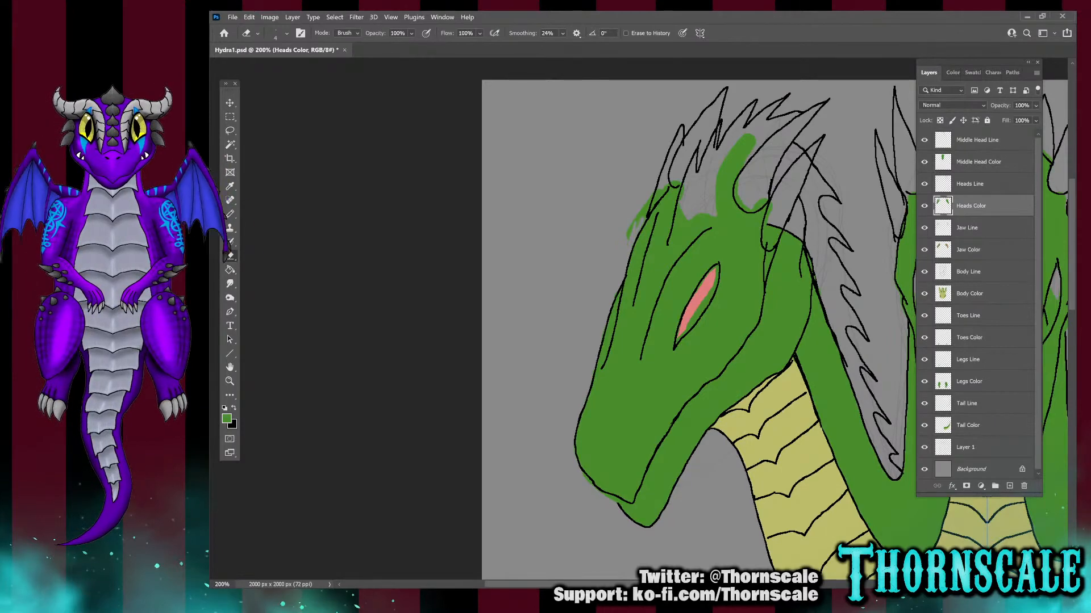
drag(640, 217, 646, 203)
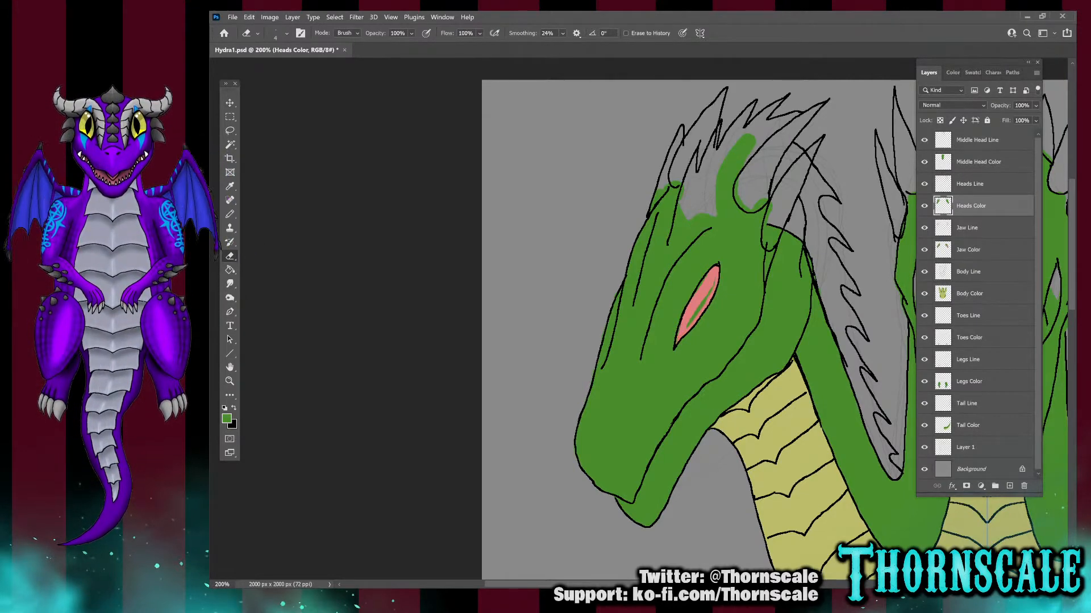
drag(688, 326, 700, 308)
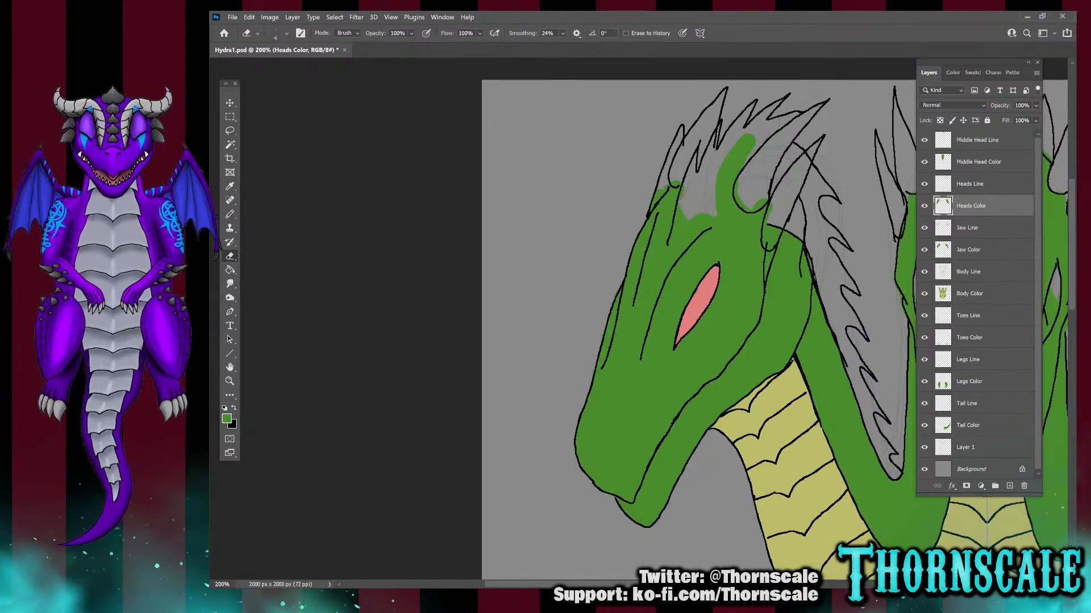
Compare the left head with and without its green fill, then leave the Heads Color layer hidden
click(924, 206)
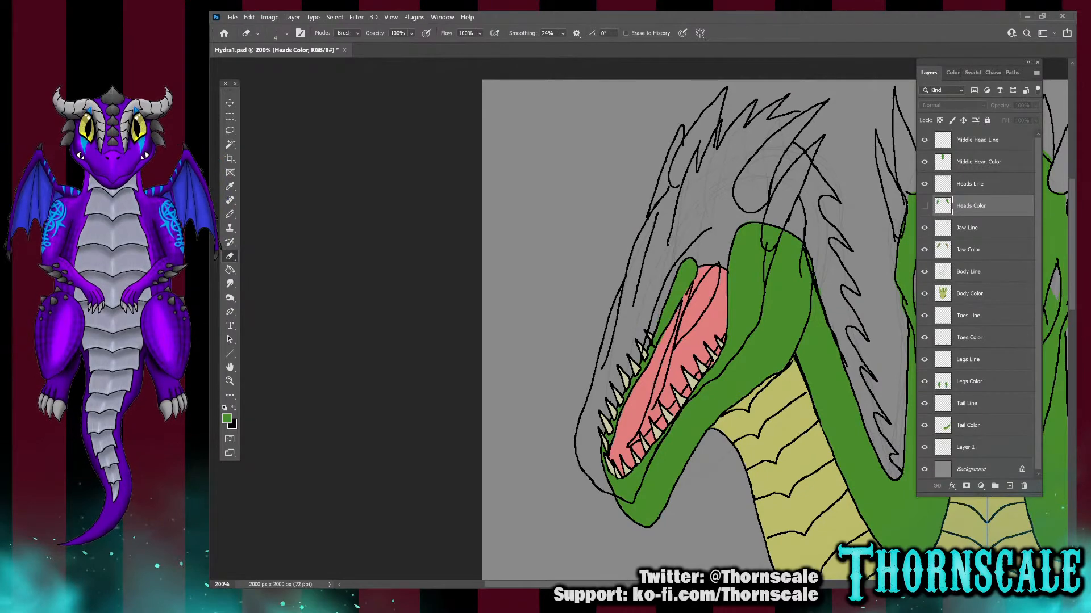
click(924, 206)
click(924, 205)
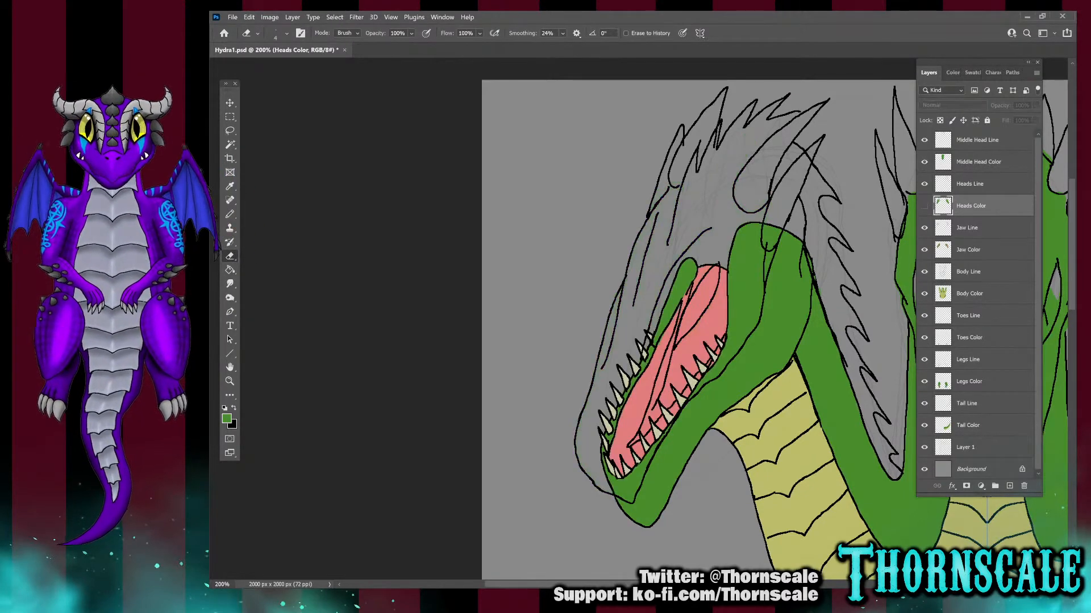
click(925, 206)
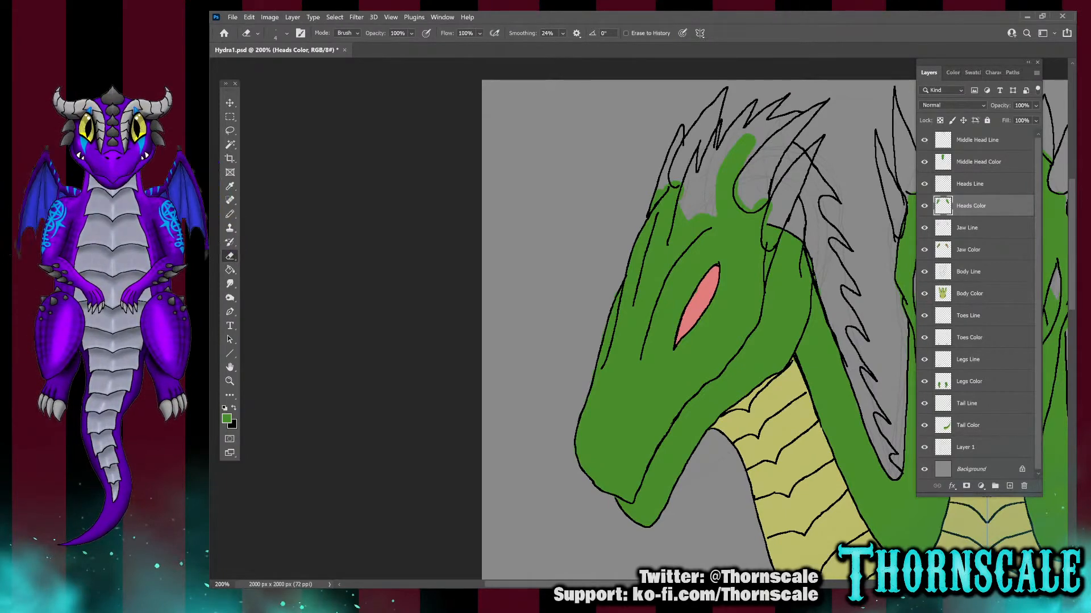
click(925, 206)
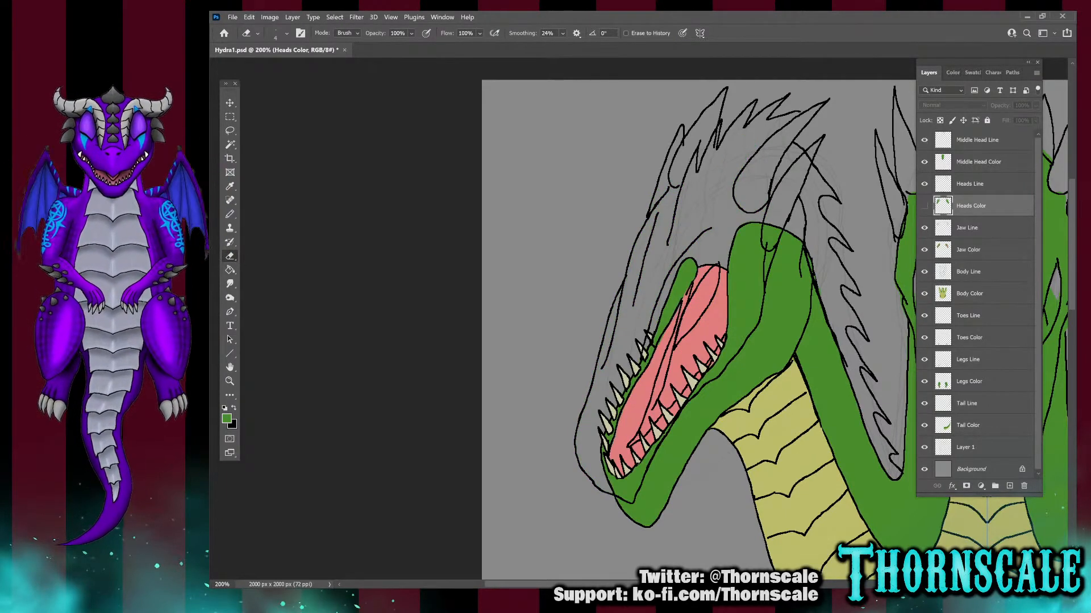
On the Heads Line layer, set the eraser to Pencil mode and erase the left head's old horns and rear outline
click(969, 184)
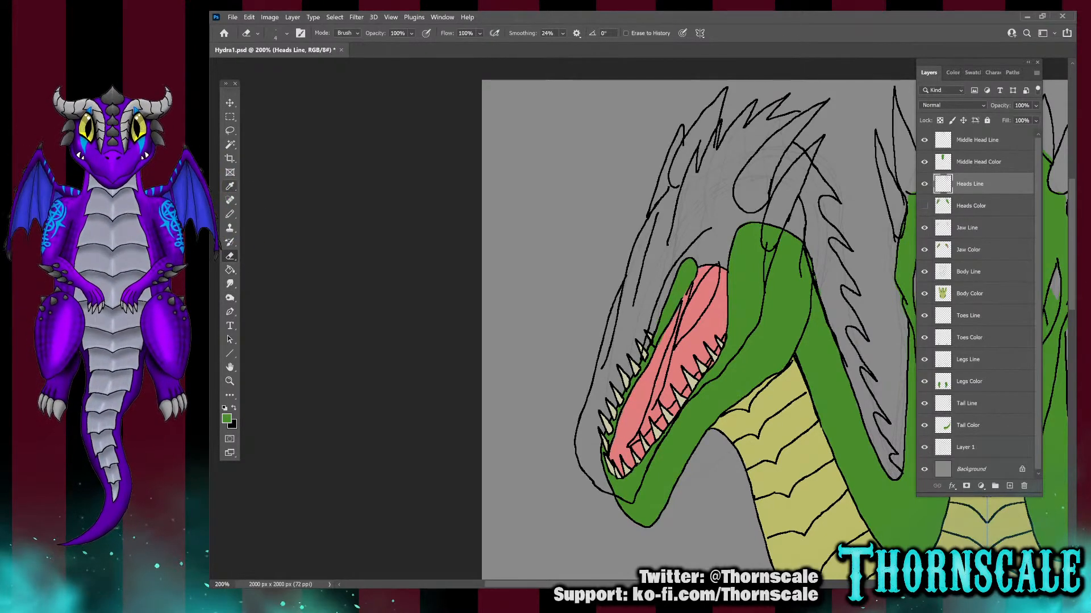
drag(678, 129, 671, 149)
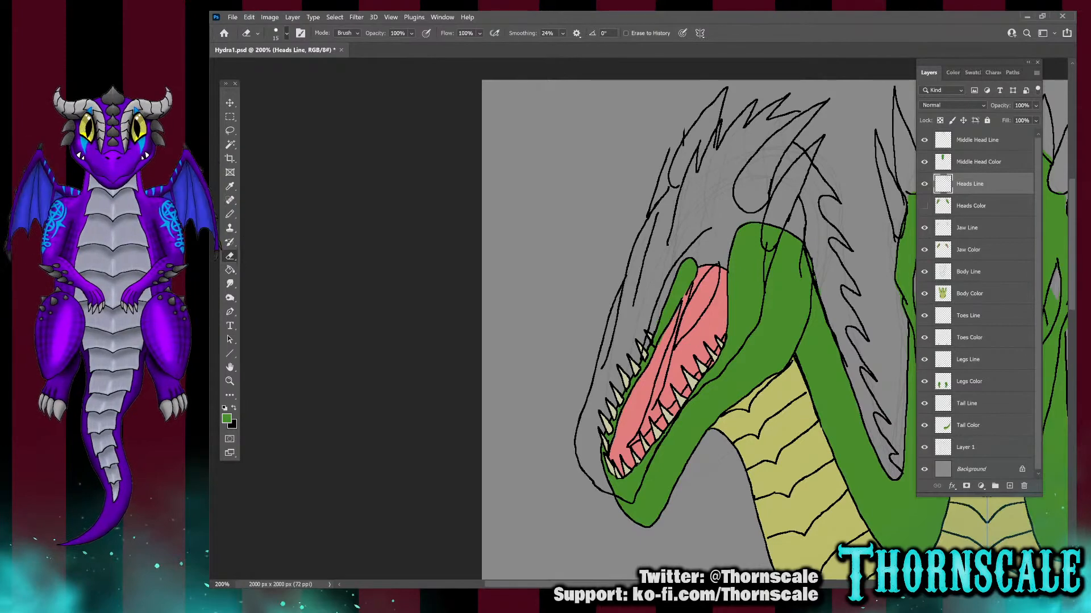
click(348, 33)
click(346, 53)
click(658, 180)
click(649, 202)
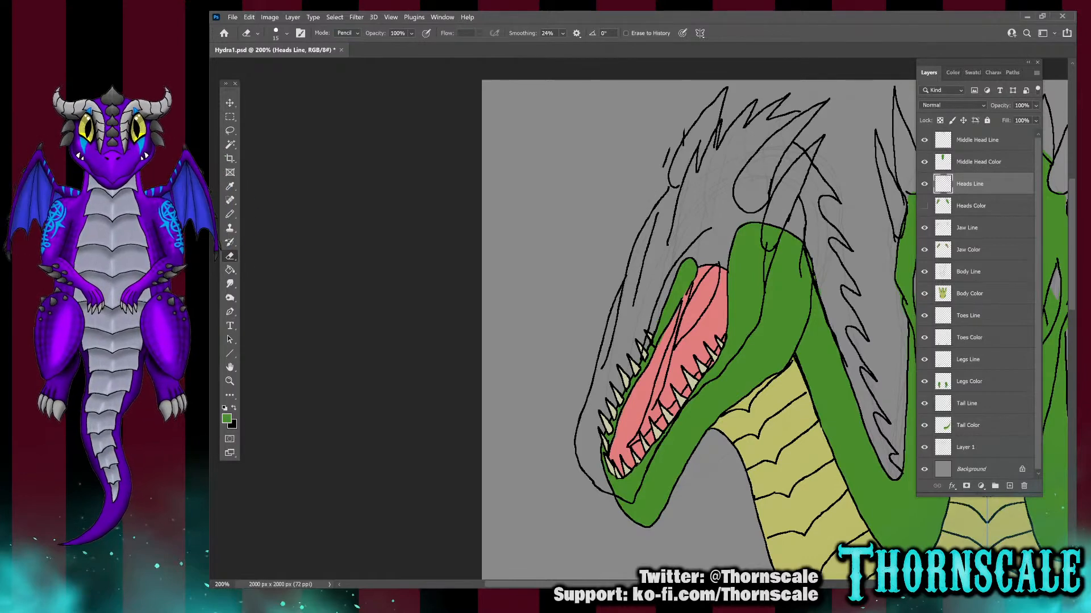
drag(669, 149, 664, 167)
mouse_move(694, 124)
mouse_down()
mouse_move(680, 145)
mouse_move(723, 91)
mouse_up()
drag(678, 146, 668, 181)
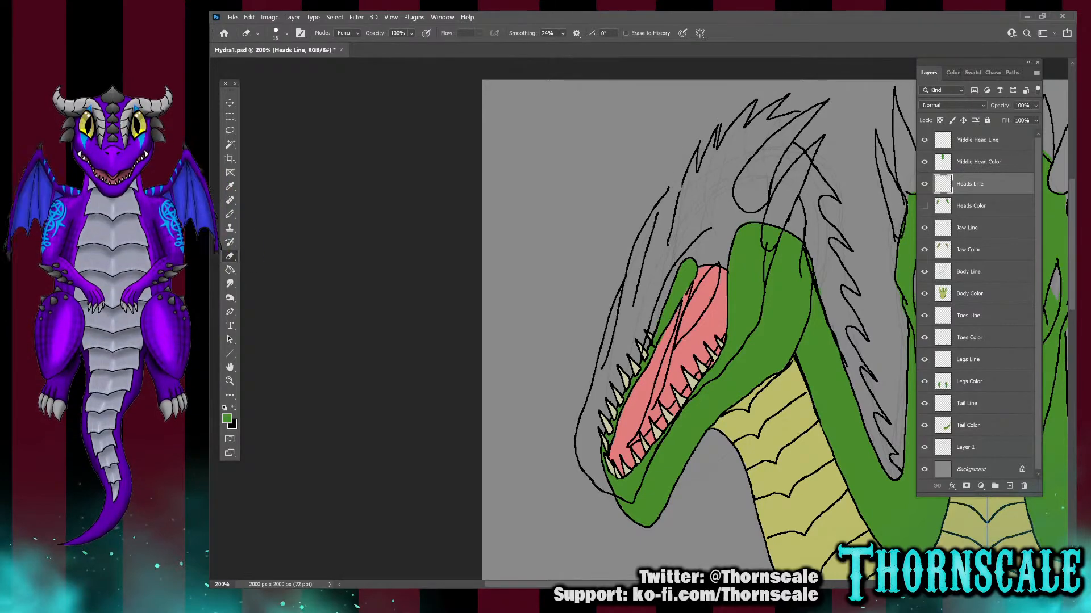
mouse_move(793, 207)
mouse_down()
mouse_move(770, 251)
mouse_move(773, 190)
mouse_move(820, 139)
mouse_move(795, 204)
mouse_move(740, 208)
mouse_move(733, 182)
mouse_move(794, 117)
mouse_move(827, 101)
mouse_move(771, 181)
mouse_up()
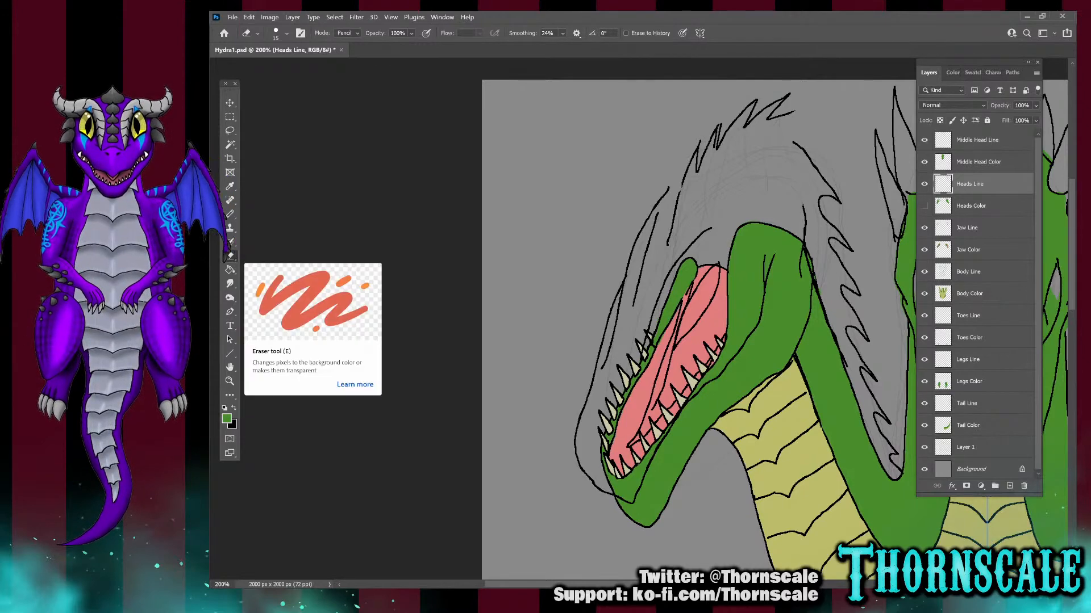
Pencil new black horns and a curved skull outline between them on the left head's Heads Line layer
click(230, 214)
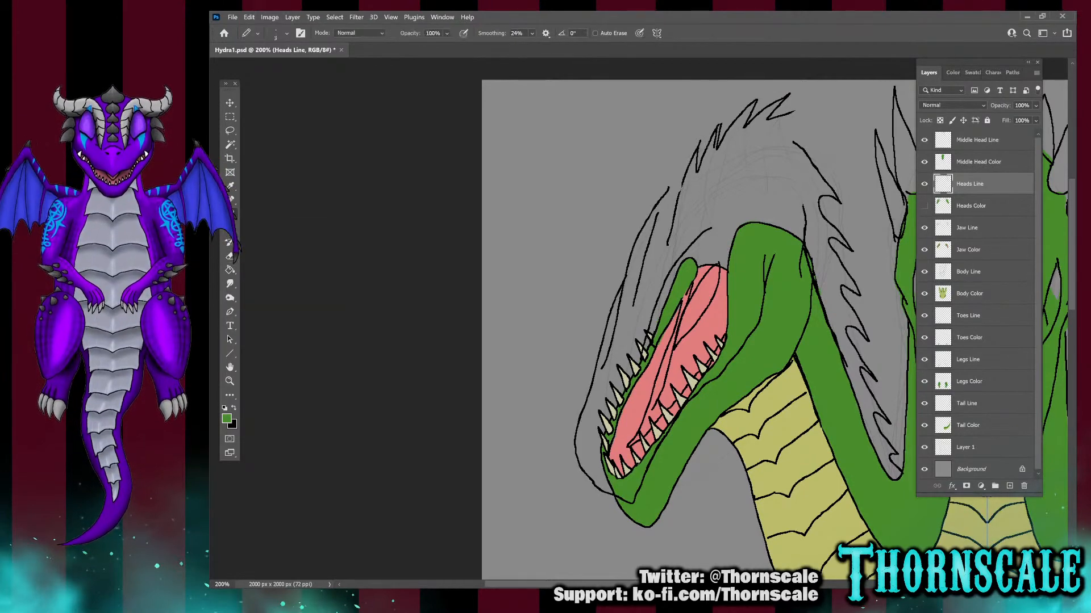
key(x)
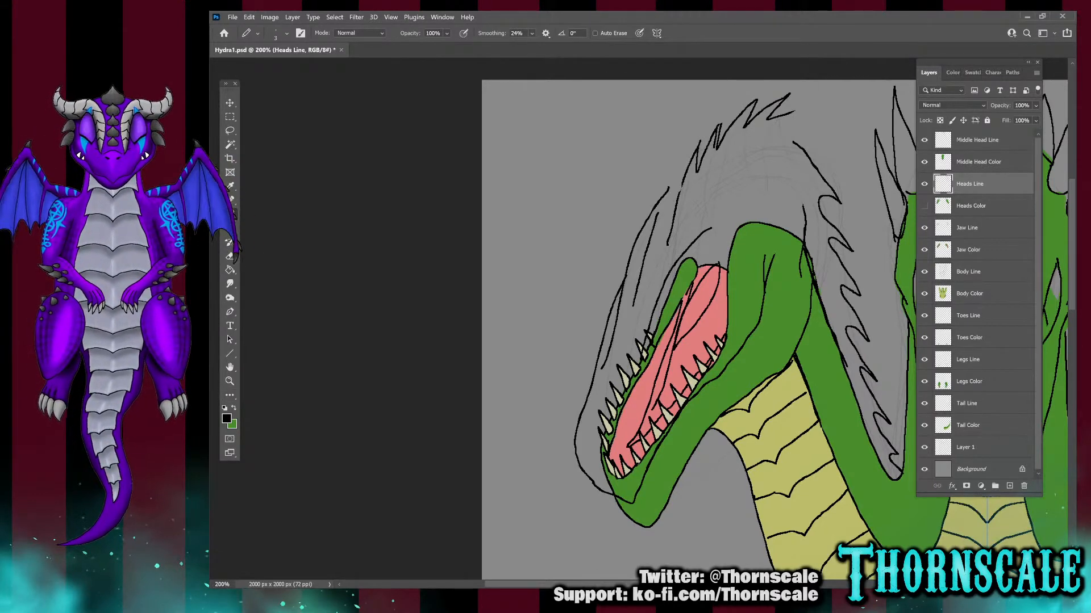
mouse_move(754, 228)
mouse_down()
mouse_move(728, 244)
mouse_move(712, 230)
mouse_move(714, 217)
mouse_move(758, 216)
mouse_move(839, 87)
mouse_move(786, 124)
mouse_move(714, 222)
mouse_up()
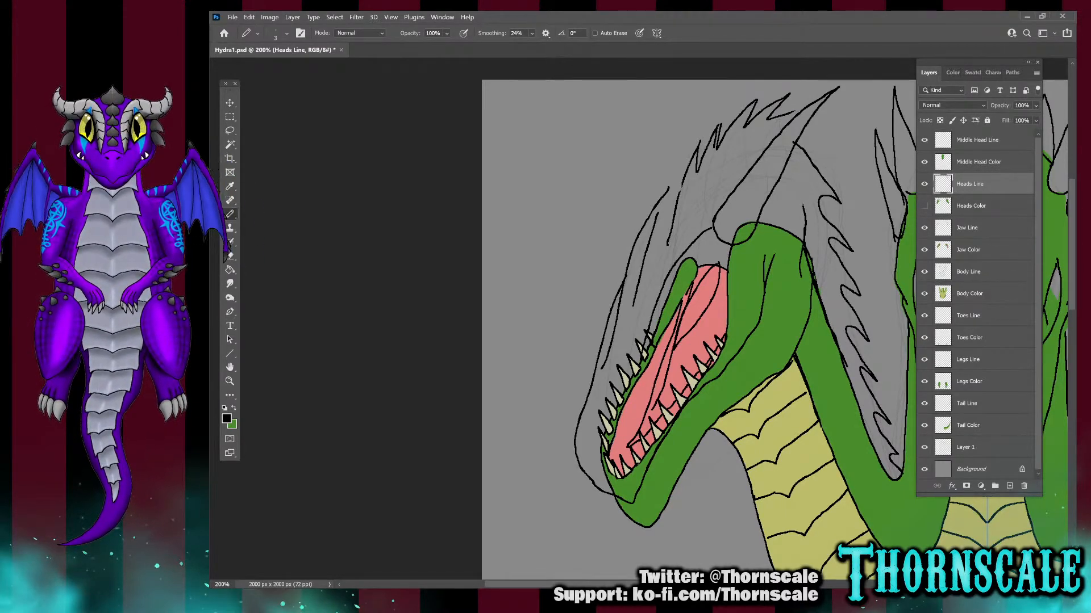
mouse_move(676, 192)
mouse_down()
mouse_move(652, 215)
mouse_move(739, 83)
mouse_move(717, 122)
mouse_up()
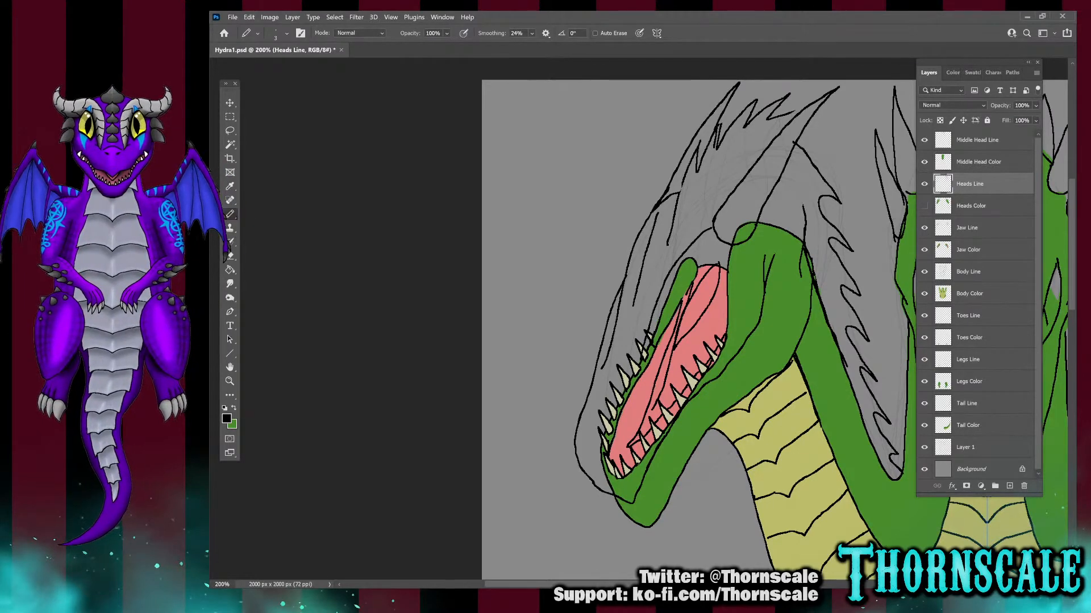
mouse_move(778, 247)
mouse_down()
mouse_move(769, 255)
mouse_move(749, 236)
mouse_move(811, 182)
mouse_move(751, 238)
mouse_up()
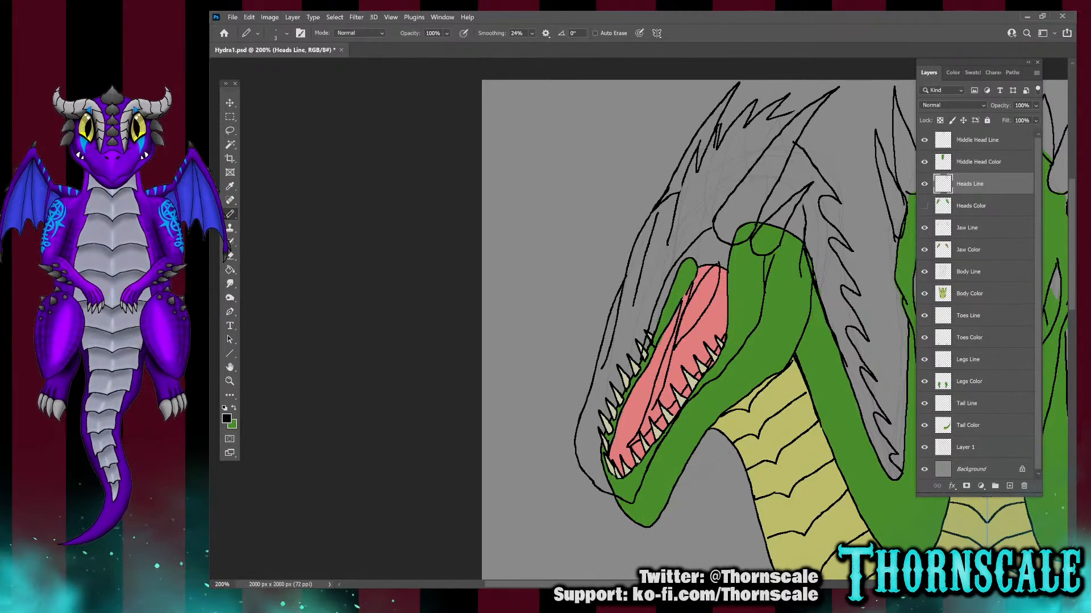
mouse_move(671, 245)
mouse_down()
mouse_move(708, 188)
mouse_move(745, 161)
mouse_up()
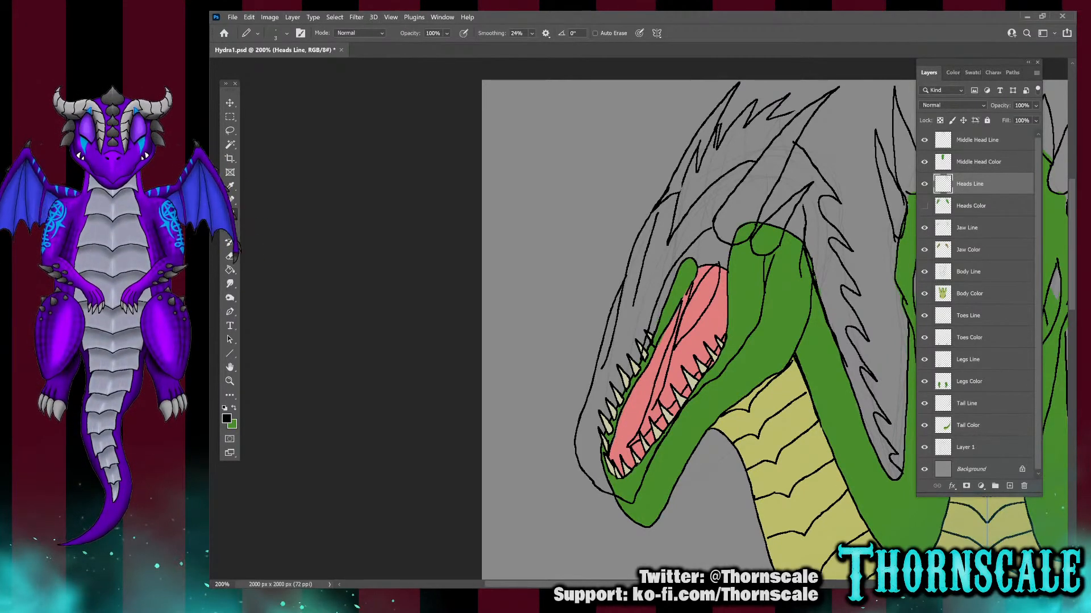
drag(780, 179, 796, 194)
Hide the Heads Line layer and erase the stray black horn and spine lines above the left head on the Heads Color layer
click(924, 184)
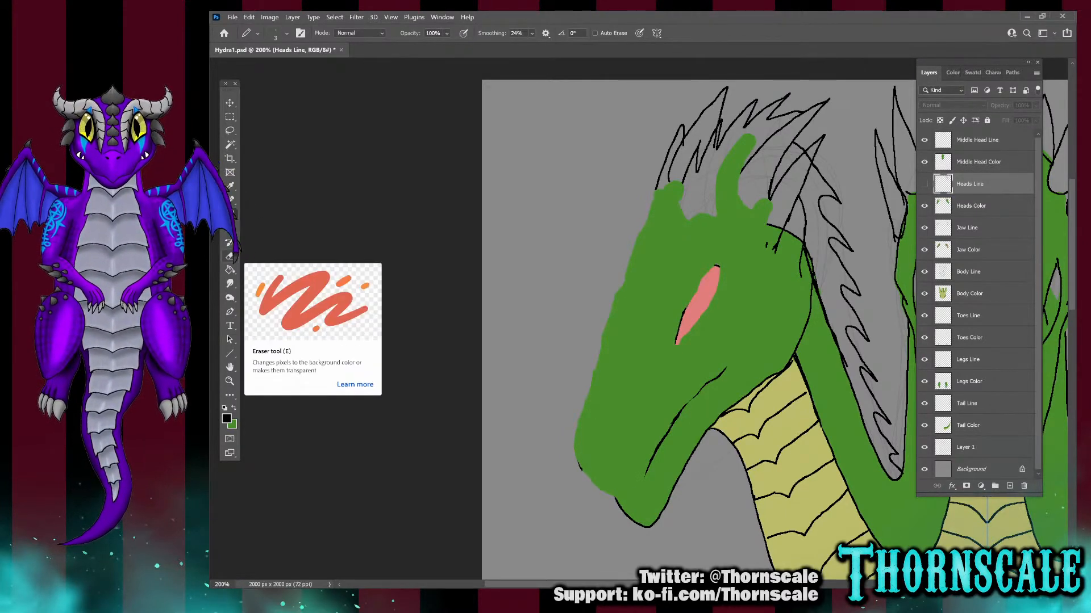
click(229, 256)
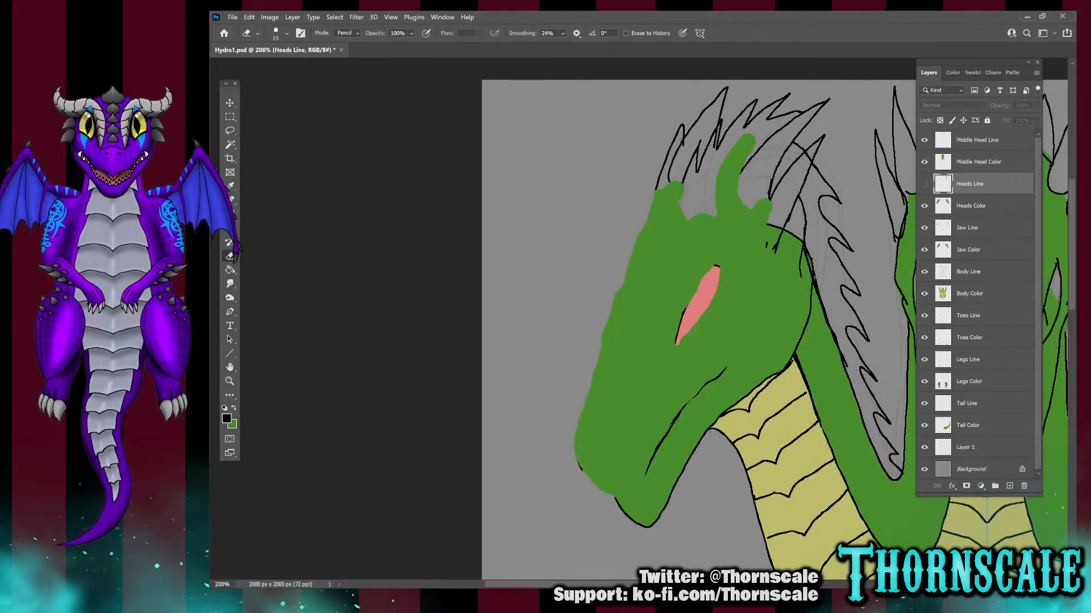
click(971, 205)
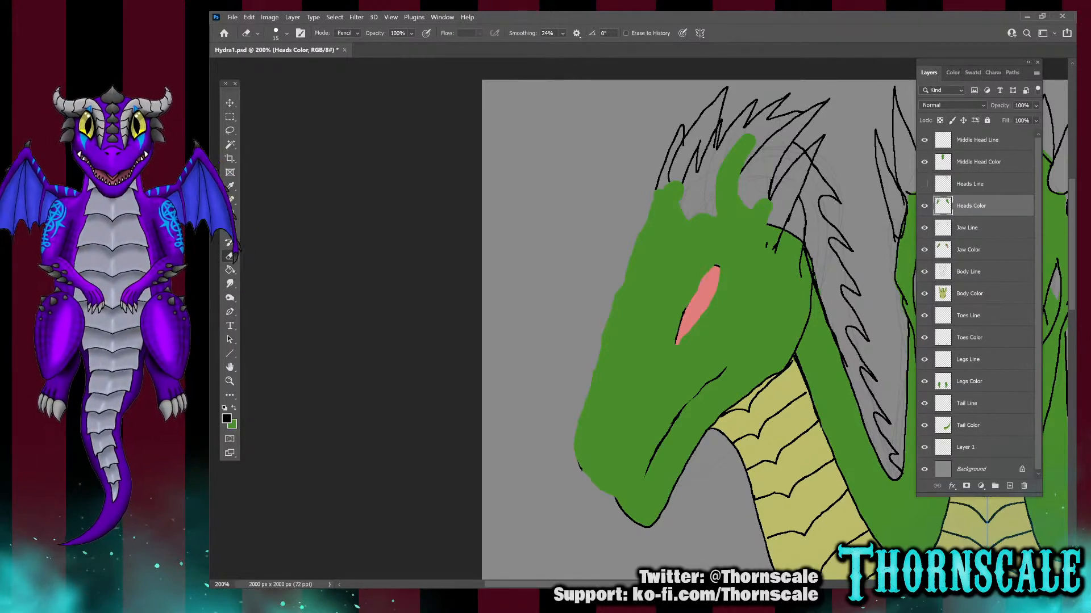
mouse_move(800, 192)
mouse_down()
mouse_move(823, 136)
mouse_move(771, 196)
mouse_move(804, 229)
mouse_up()
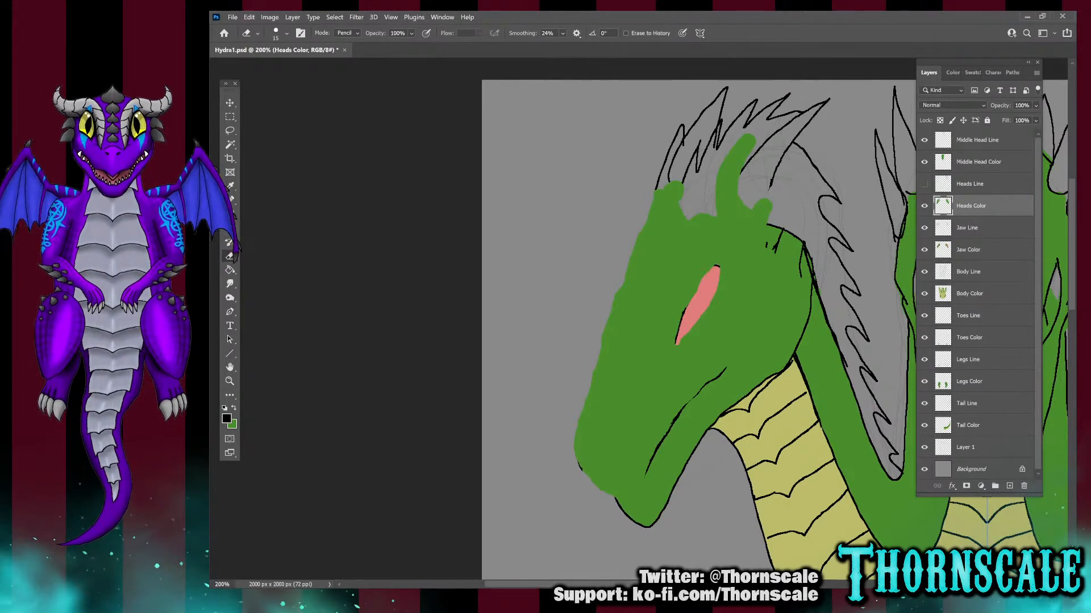
mouse_move(771, 183)
mouse_down()
mouse_move(828, 98)
mouse_move(770, 122)
mouse_move(749, 163)
mouse_up()
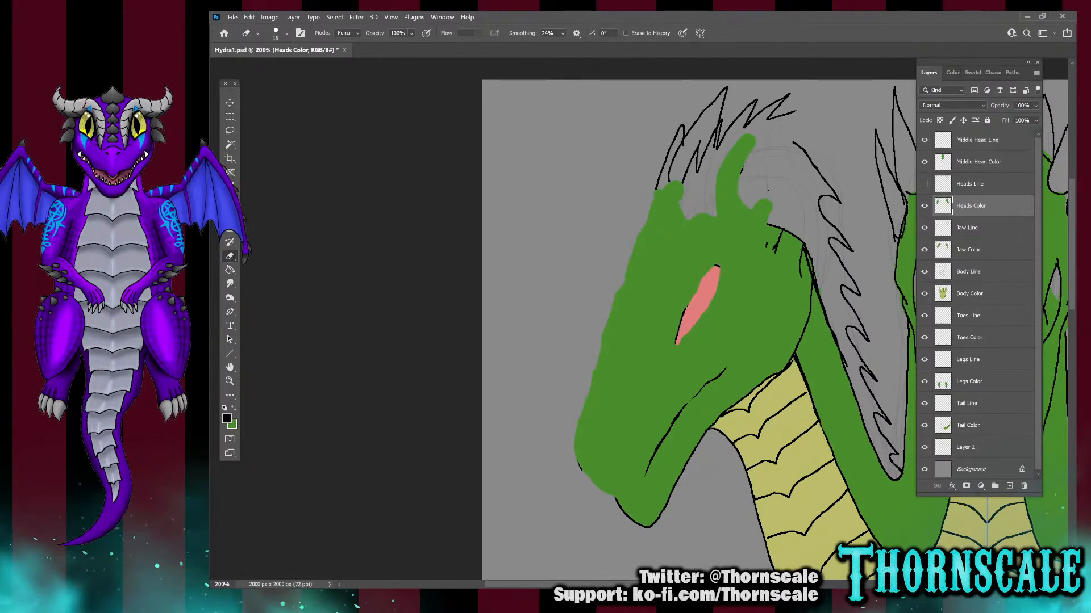
mouse_move(710, 149)
mouse_down()
mouse_move(722, 93)
mouse_move(660, 181)
mouse_move(678, 129)
mouse_move(695, 157)
mouse_move(707, 148)
mouse_move(683, 180)
mouse_up()
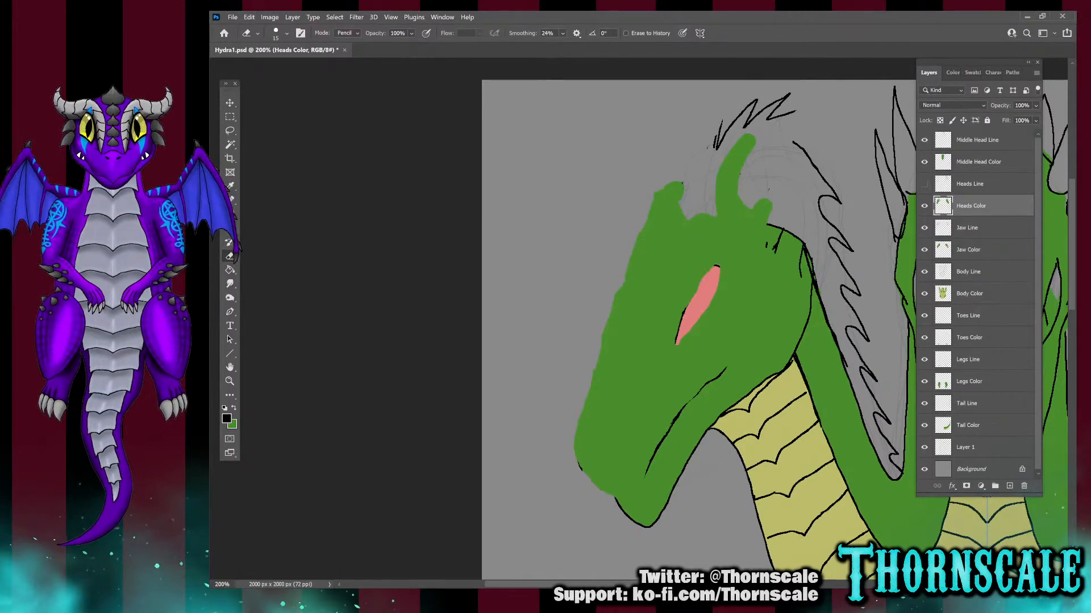
mouse_move(716, 122)
mouse_down()
mouse_move(720, 150)
mouse_move(741, 111)
mouse_move(743, 126)
mouse_move(790, 93)
mouse_move(795, 110)
mouse_up()
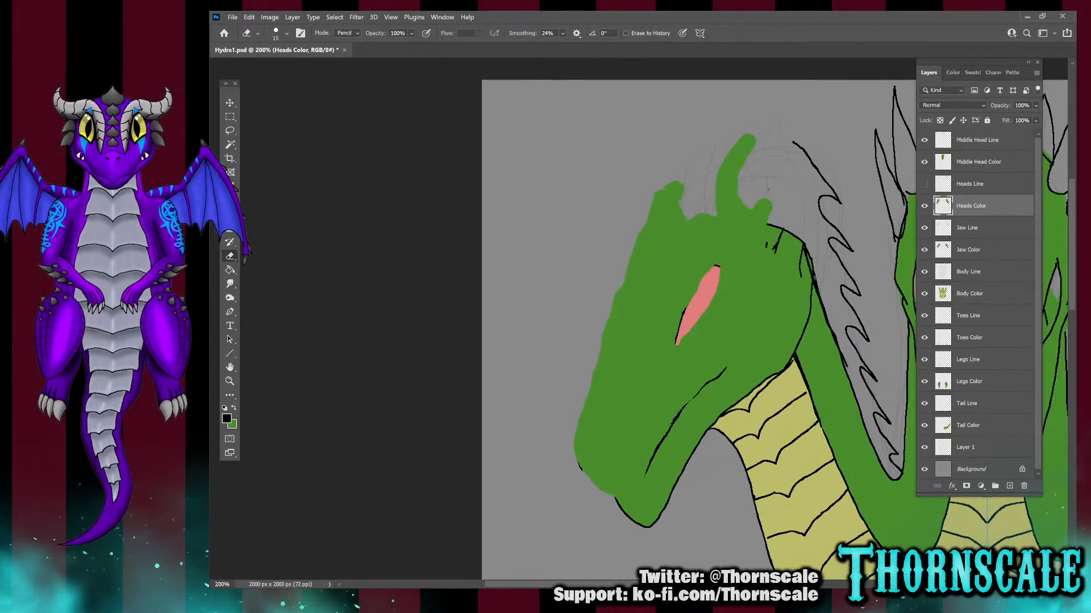
Erase the leftover black marks at the back of the left head on Heads Color and show the Heads Line layer again
click(924, 184)
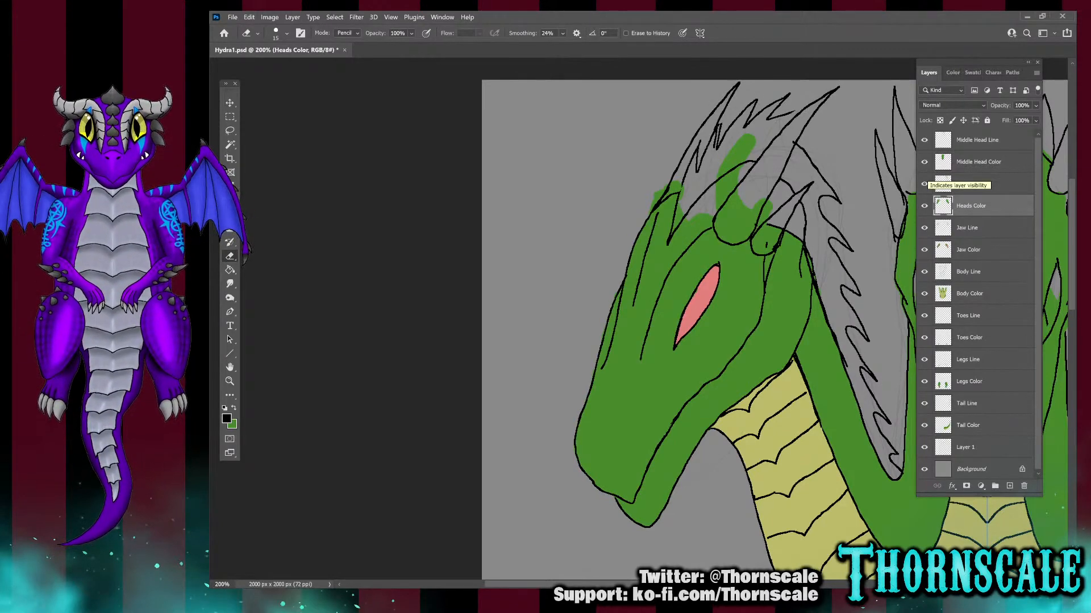
click(924, 184)
drag(779, 231, 775, 252)
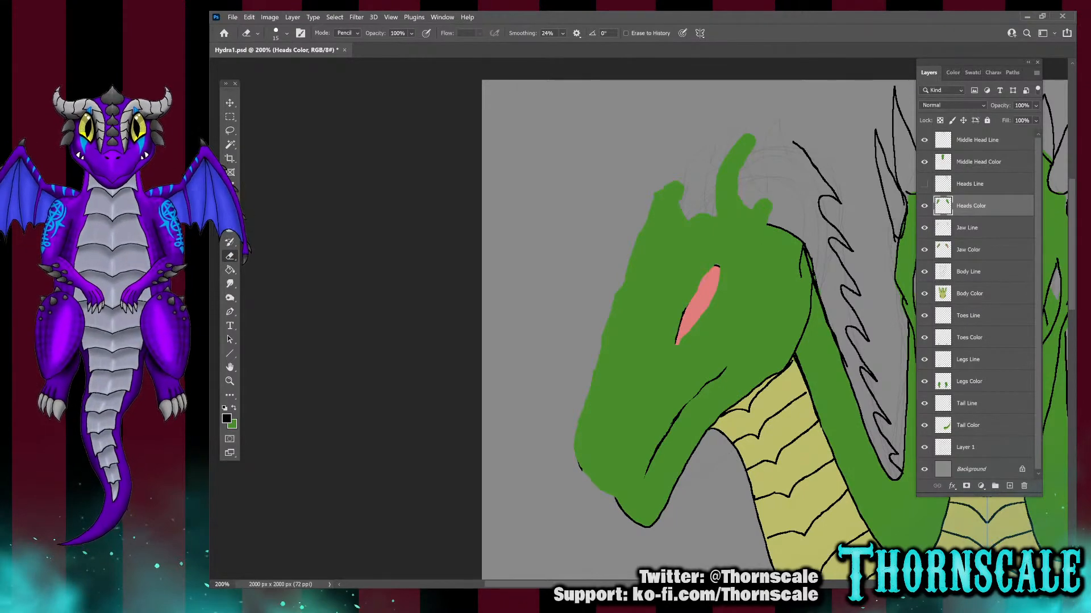
drag(800, 245, 798, 276)
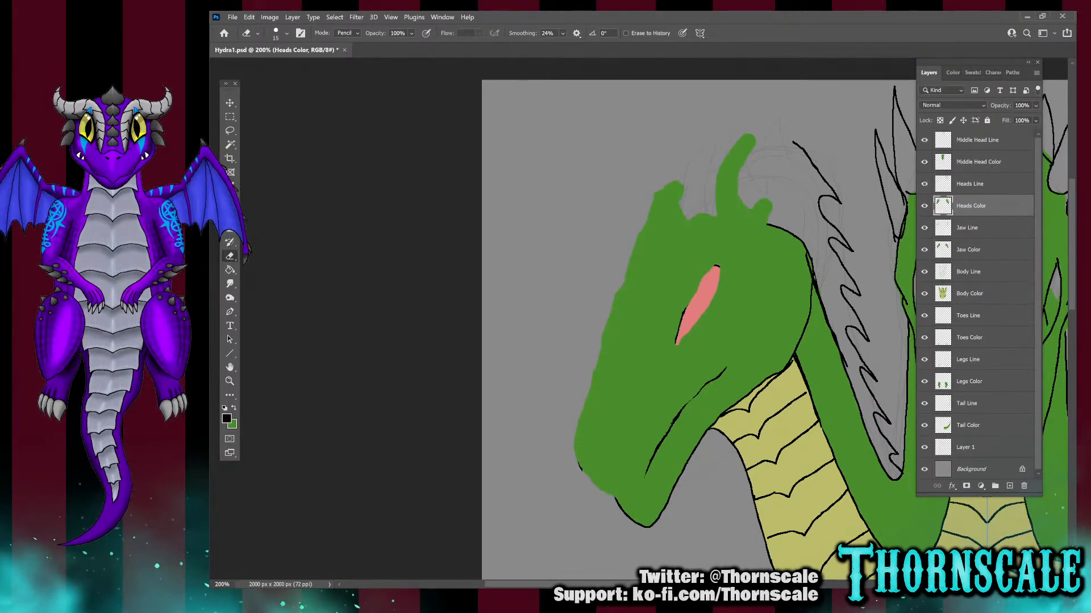
click(925, 185)
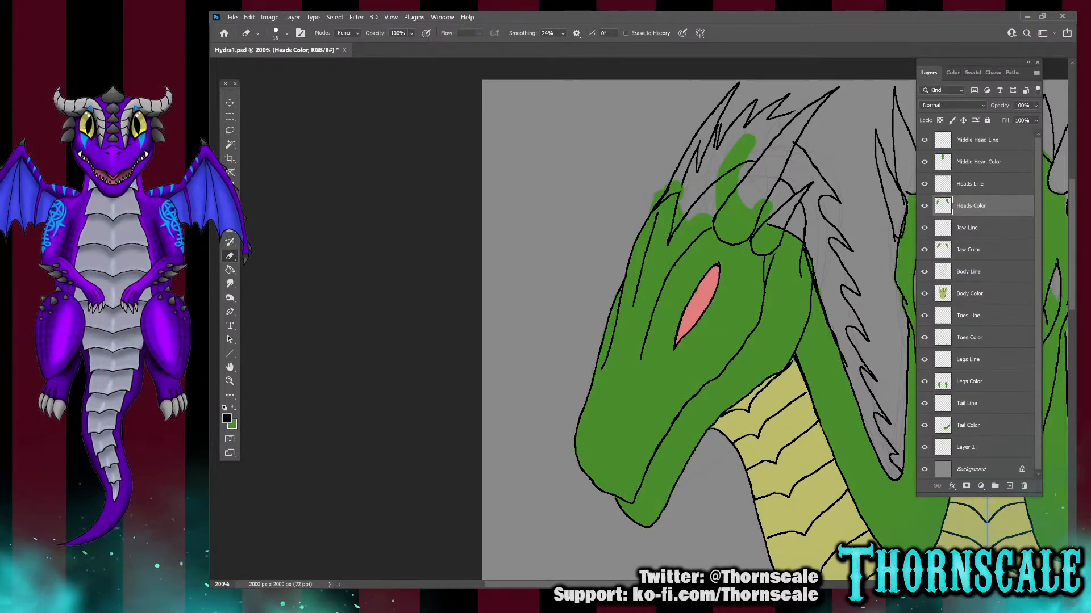
On the Heads Line layer, erase the left head's high skull outline and pencil a lower one between the horns
click(970, 184)
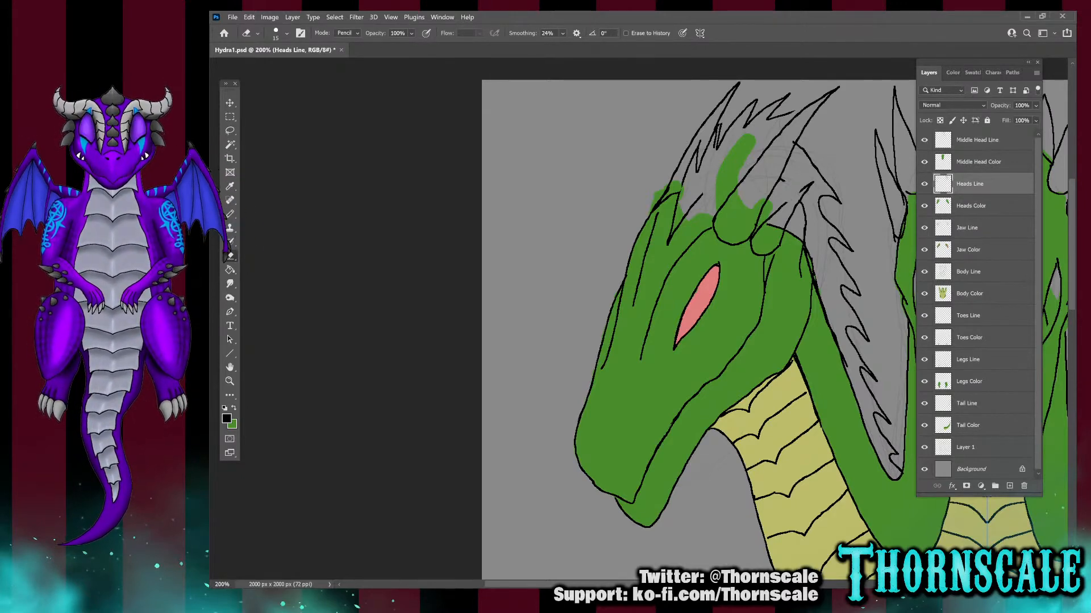
drag(806, 212, 808, 234)
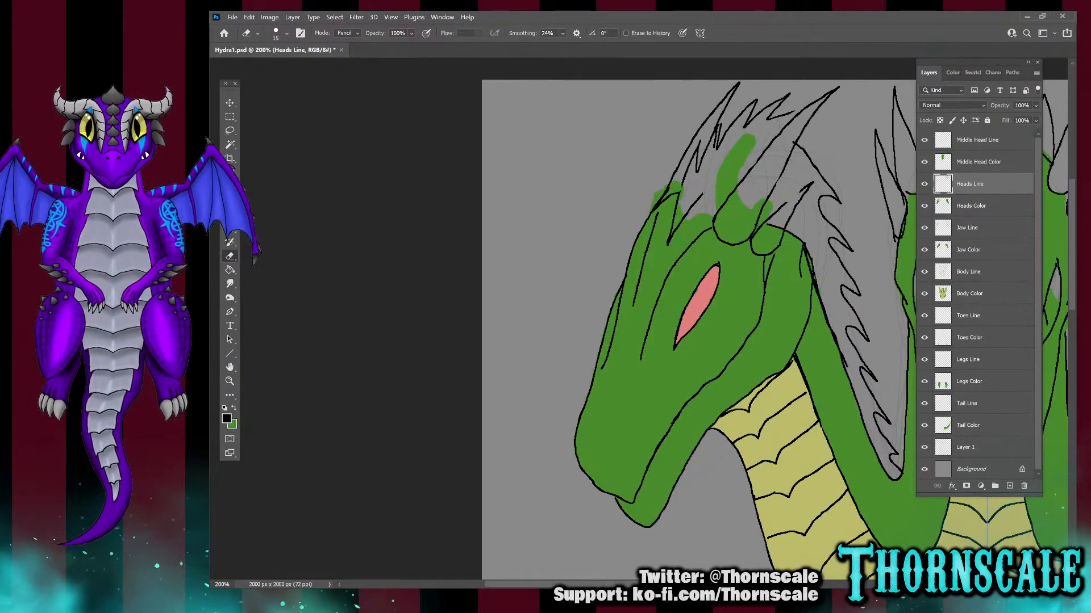
key(b)
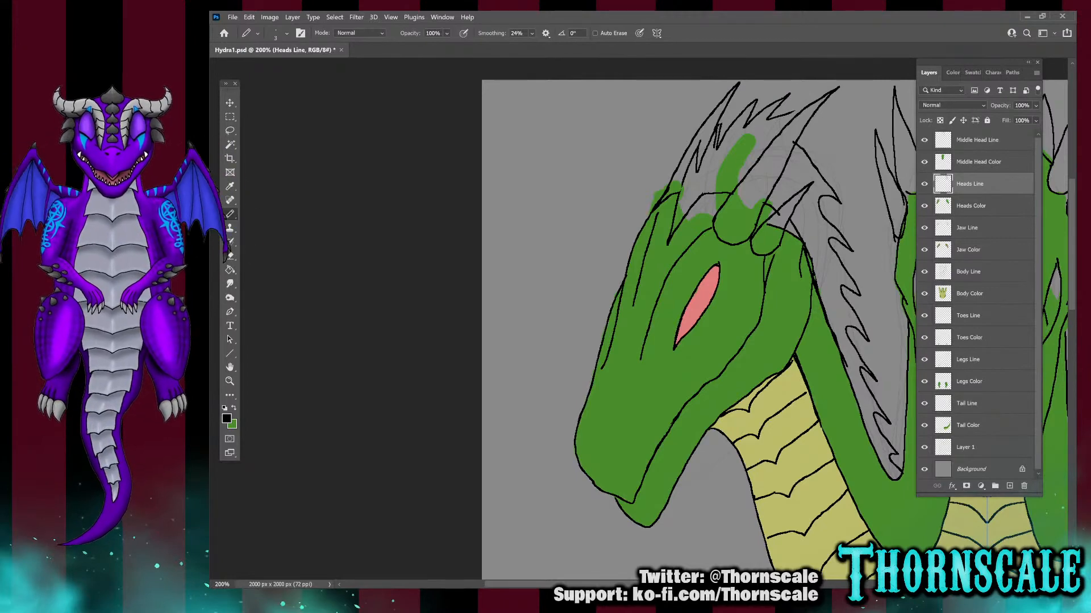
click(231, 256)
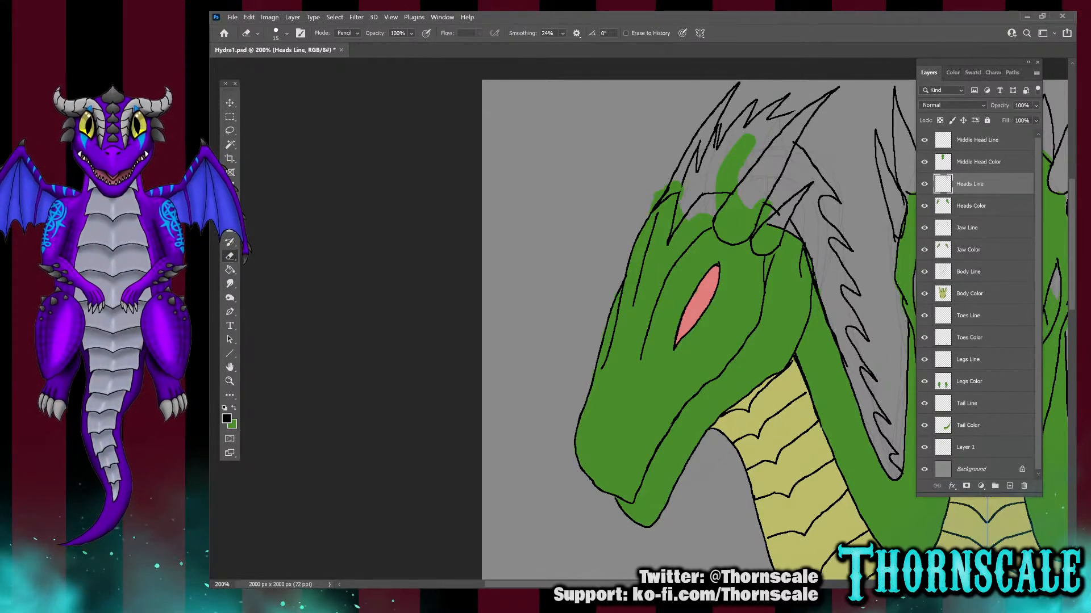
key(b)
mouse_move(532, 297)
mouse_down()
mouse_move(532, 261)
mouse_move(519, 250)
mouse_move(522, 324)
mouse_move(509, 237)
mouse_up()
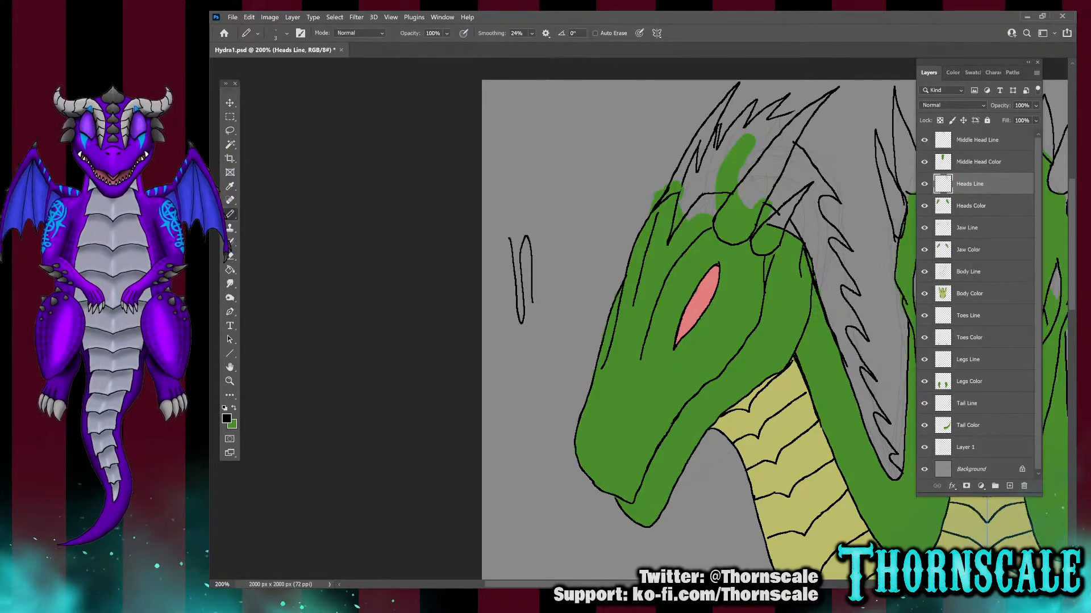
key(ctrl+z)
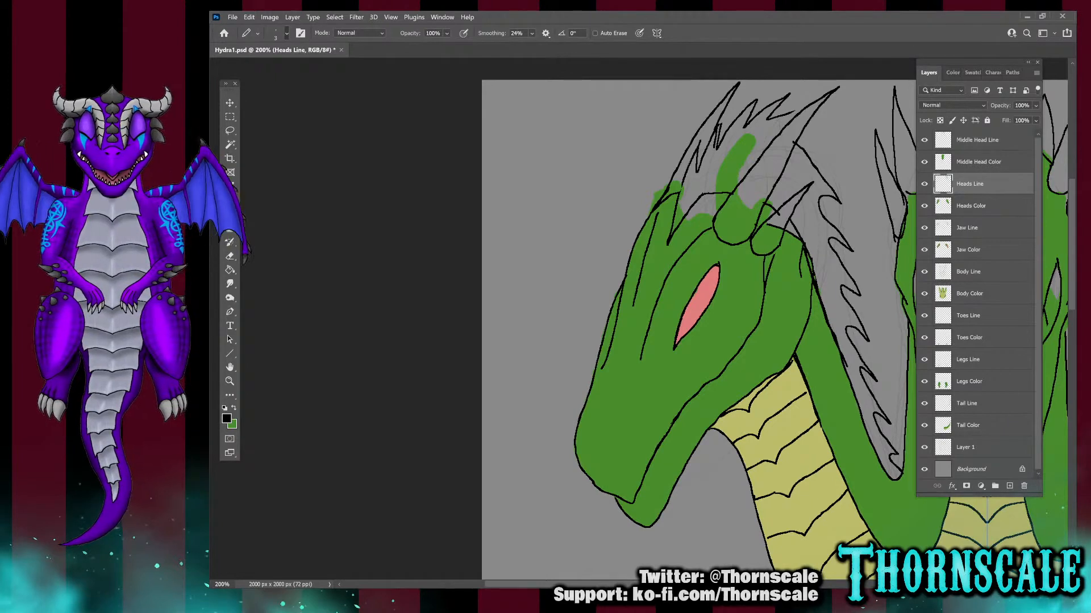
mouse_move(545, 318)
mouse_down()
mouse_move(551, 194)
mouse_move(545, 163)
mouse_move(518, 133)
mouse_up()
drag(523, 196, 524, 253)
mouse_move(511, 324)
mouse_down()
mouse_move(518, 167)
mouse_move(505, 219)
mouse_move(533, 290)
mouse_move(518, 358)
mouse_move(497, 245)
mouse_move(505, 138)
mouse_move(563, 213)
mouse_move(551, 354)
mouse_up()
mouse_move(545, 392)
mouse_down()
mouse_move(533, 410)
mouse_move(526, 379)
mouse_move(509, 386)
mouse_move(498, 362)
mouse_move(550, 375)
mouse_move(540, 412)
mouse_up()
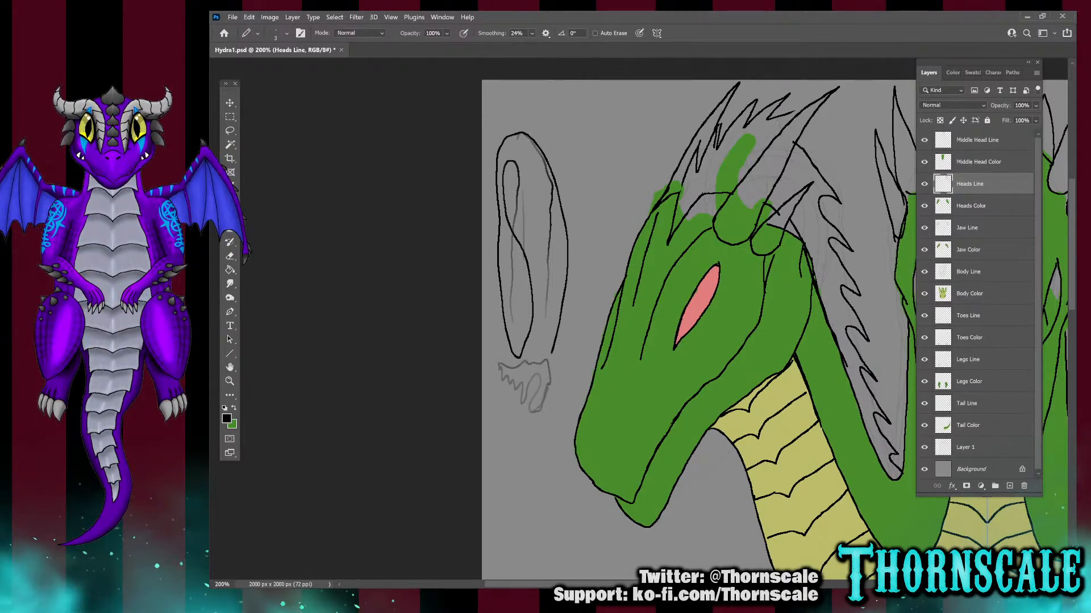
key(ctrl+z)
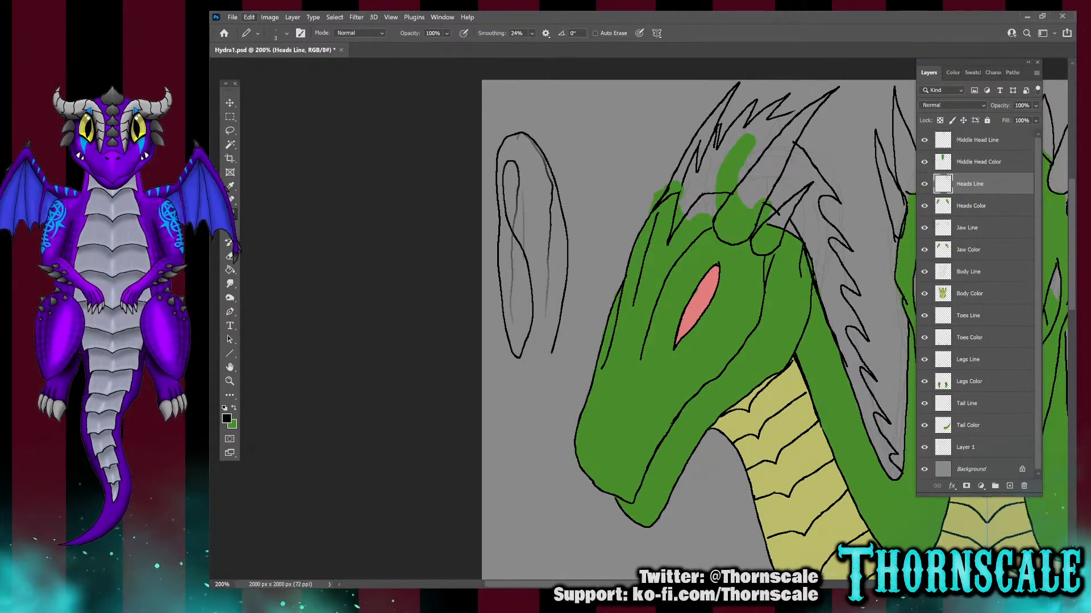
key(ctrl+z)
key(ctrl+z)
key(ctrl+z)
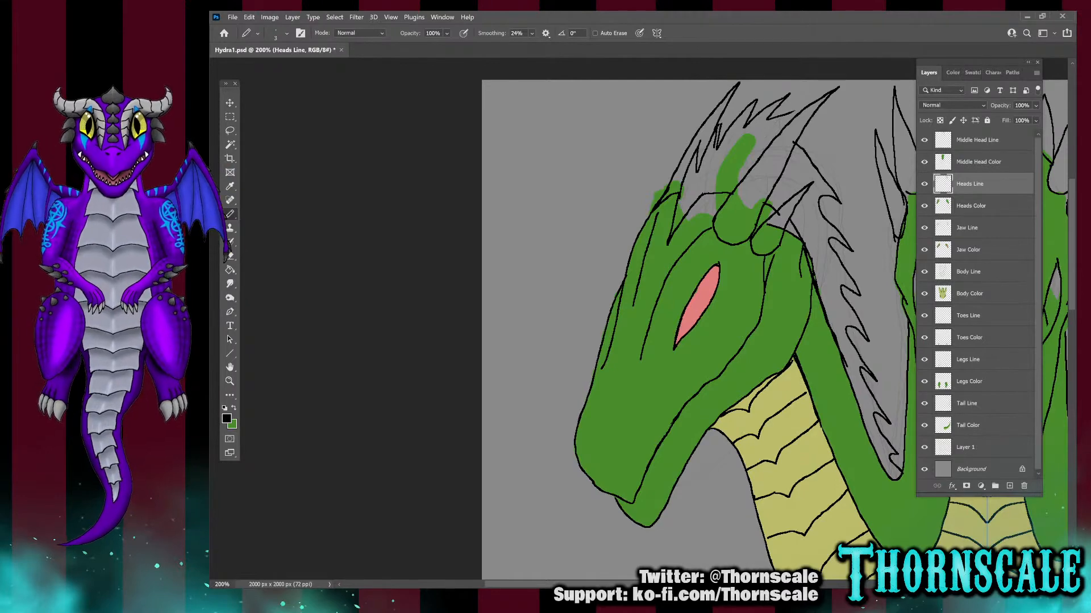
On the Heads Line layer, erase part of the left head's far horn outline and pencil a jagged, spiky inner edge
click(230, 256)
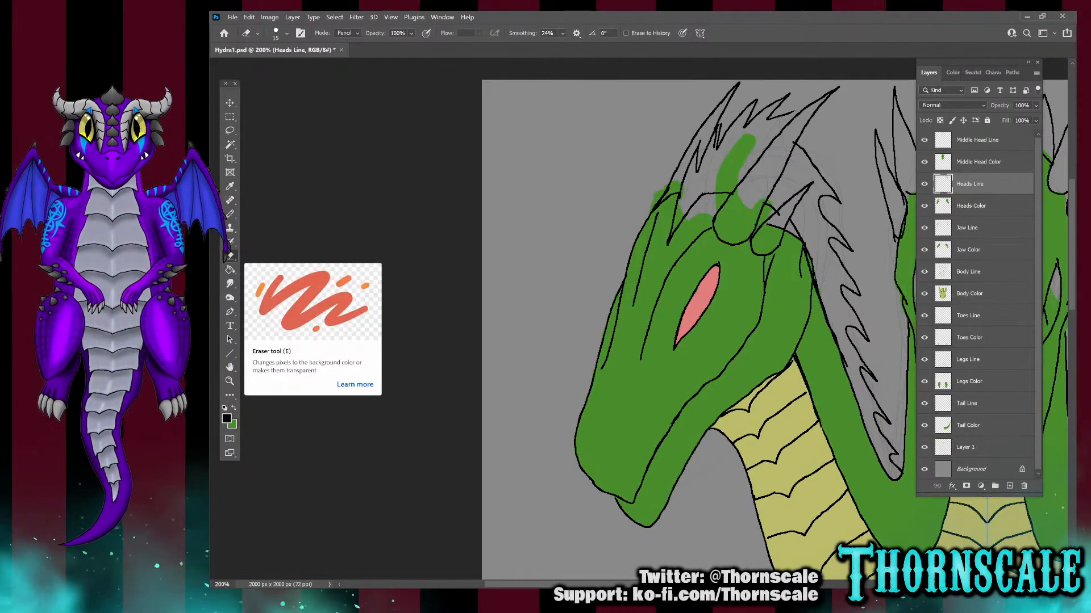
drag(717, 135, 717, 126)
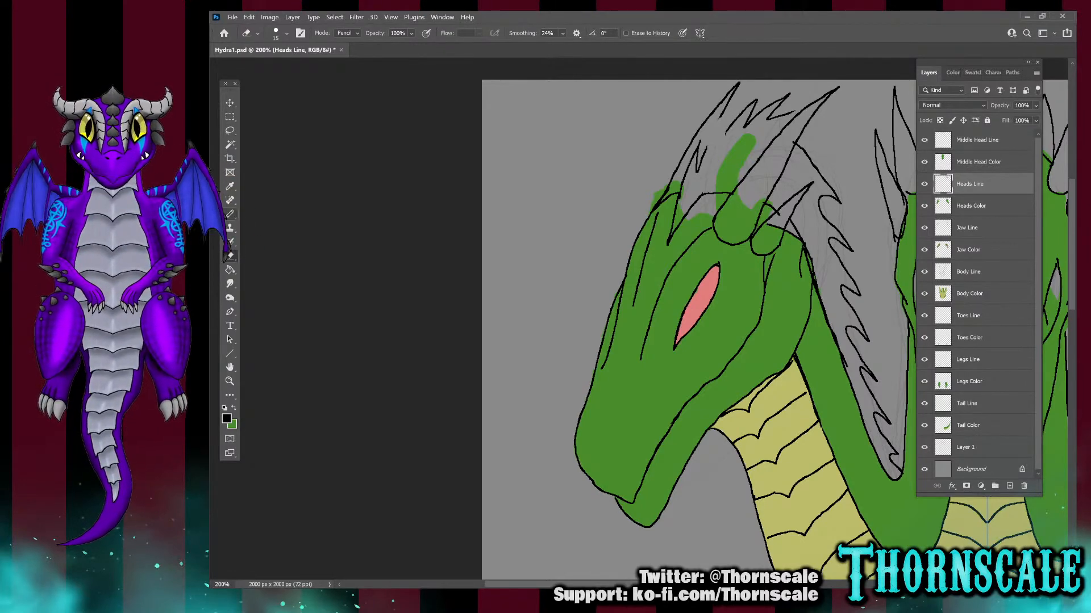
key(b)
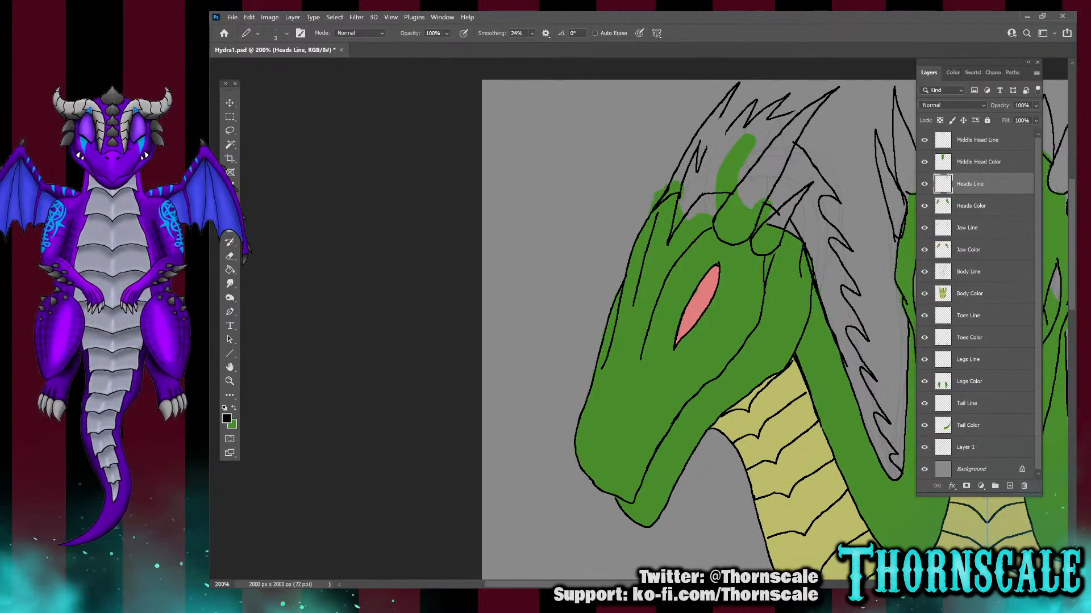
mouse_move(708, 142)
mouse_down()
mouse_move(717, 126)
mouse_move(723, 135)
mouse_up()
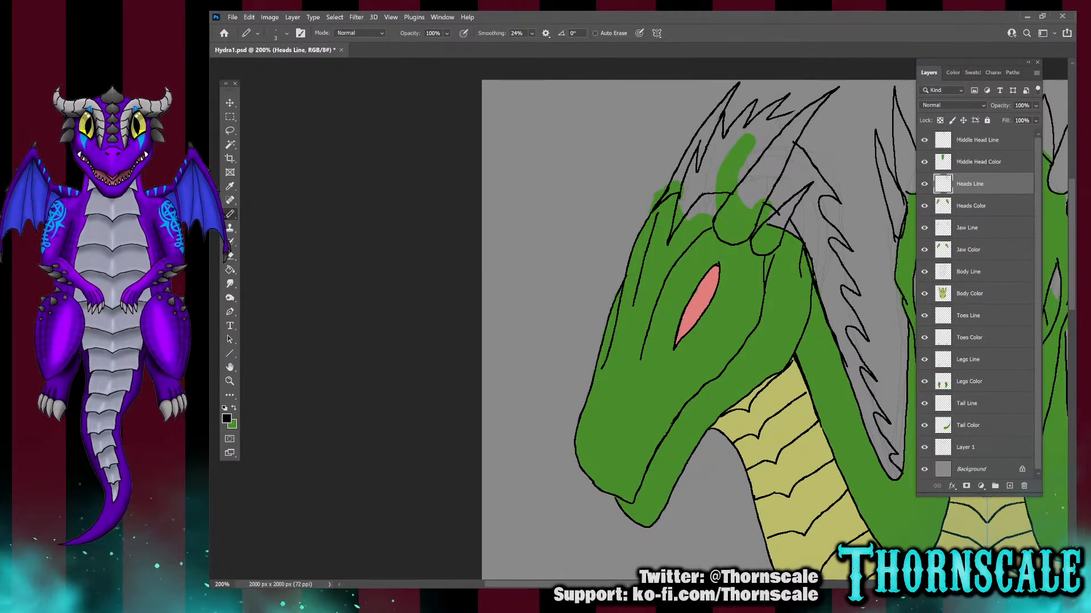
key(ctrl+z)
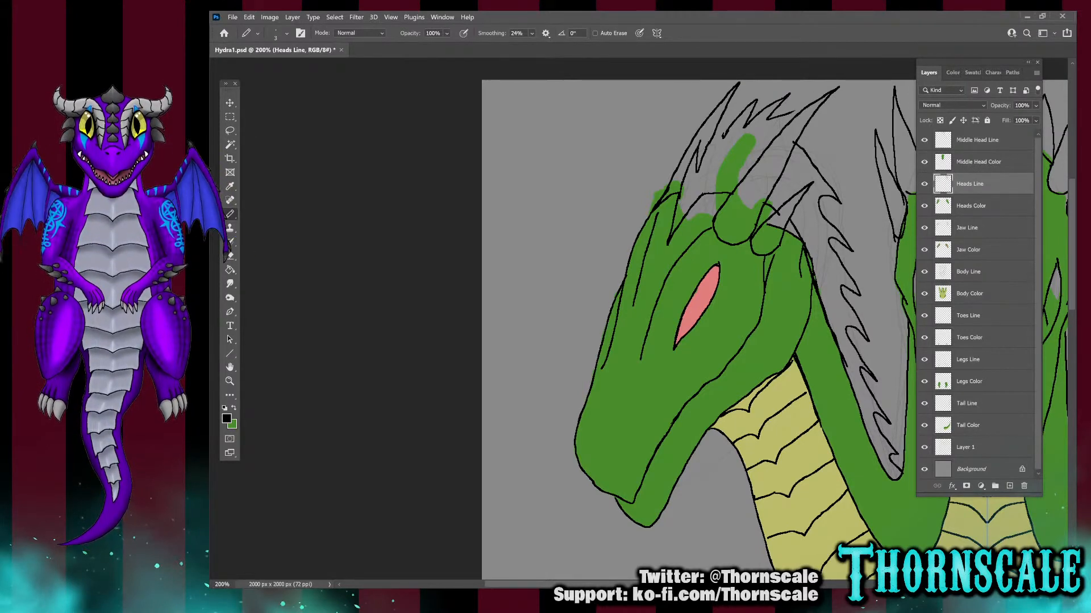
key(ctrl+z)
key(ctrl+z)
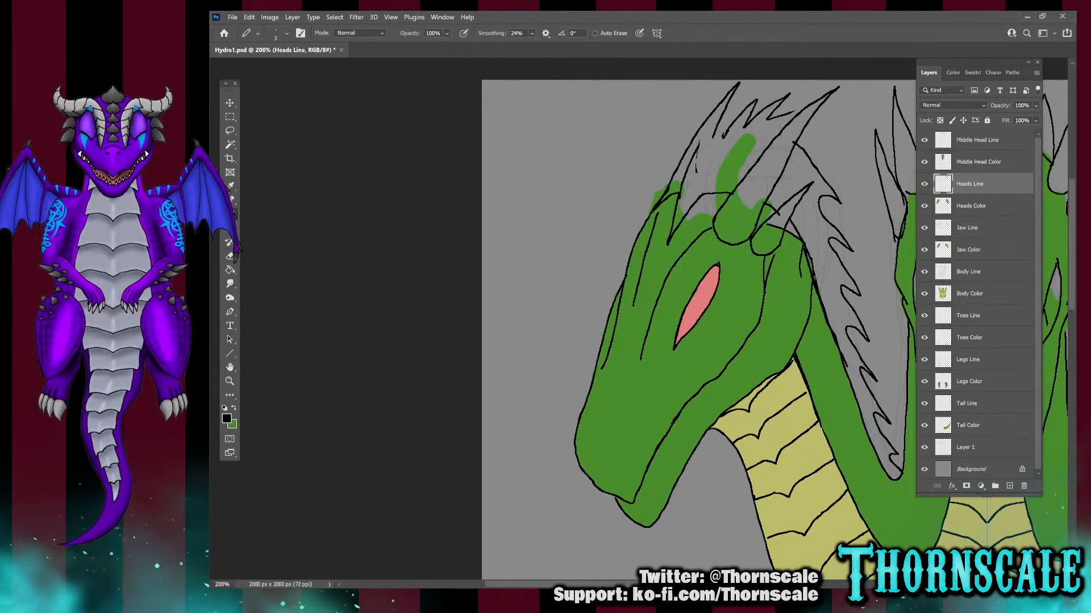
drag(698, 170, 713, 128)
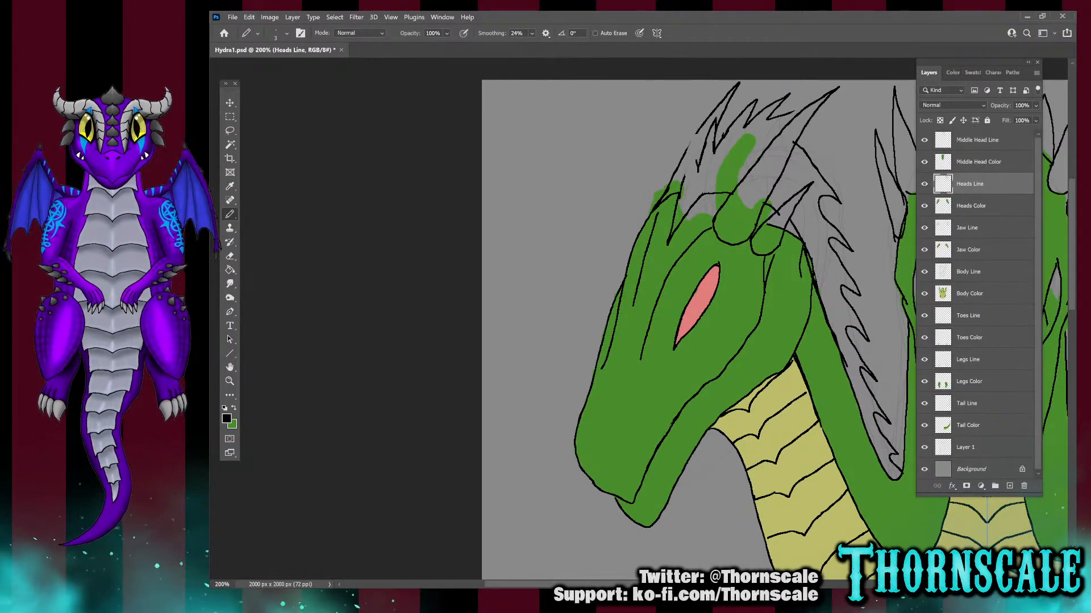
Redraw the outer edge of the left head's far horn in black, undoing the unwanted strokes
drag(695, 150, 685, 173)
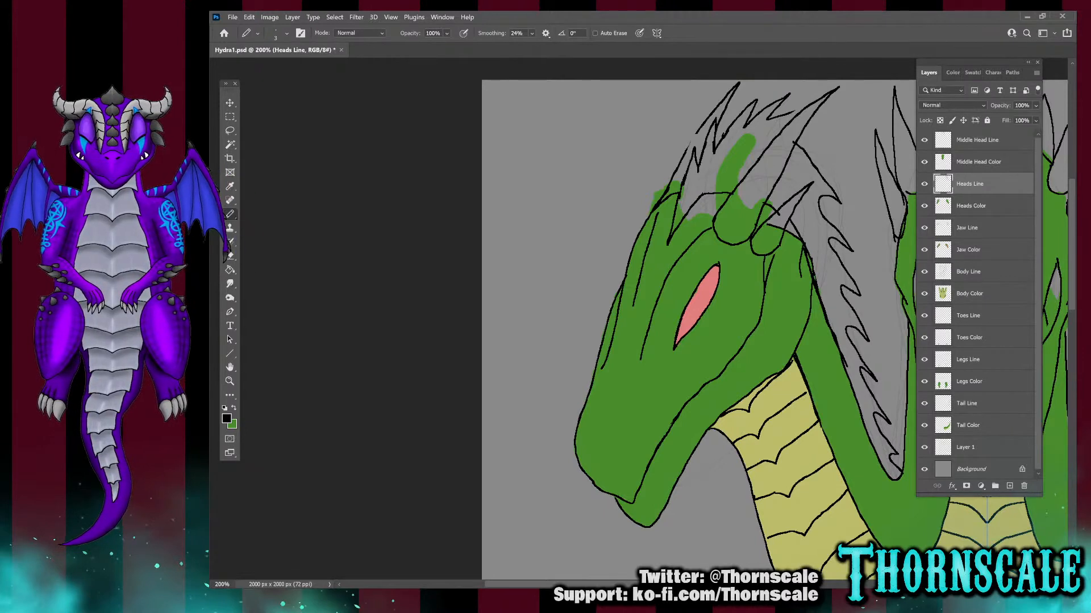
key(ctrl+z)
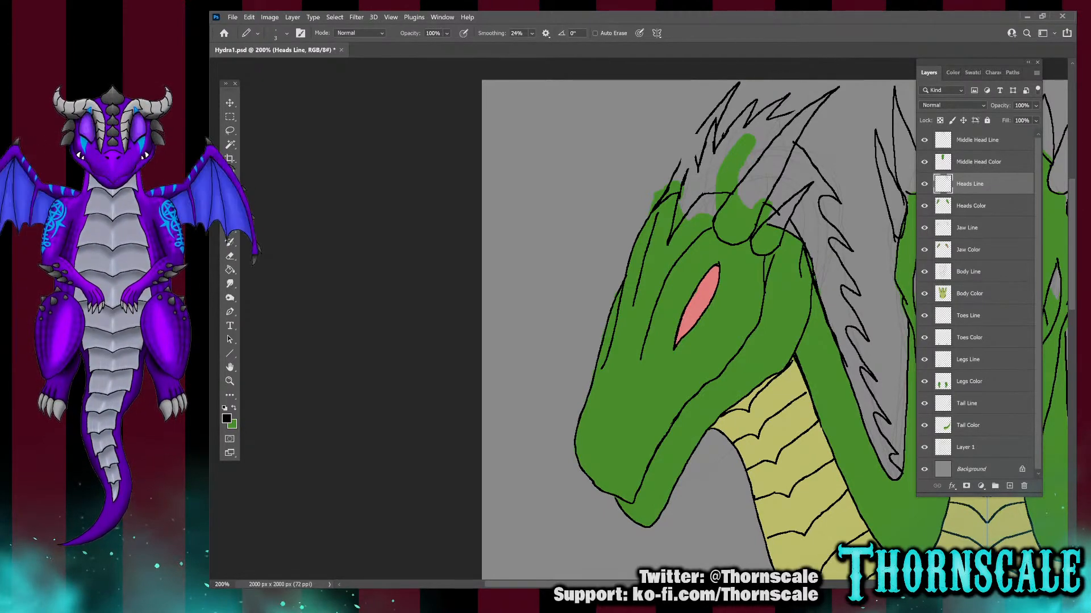
drag(693, 148, 687, 169)
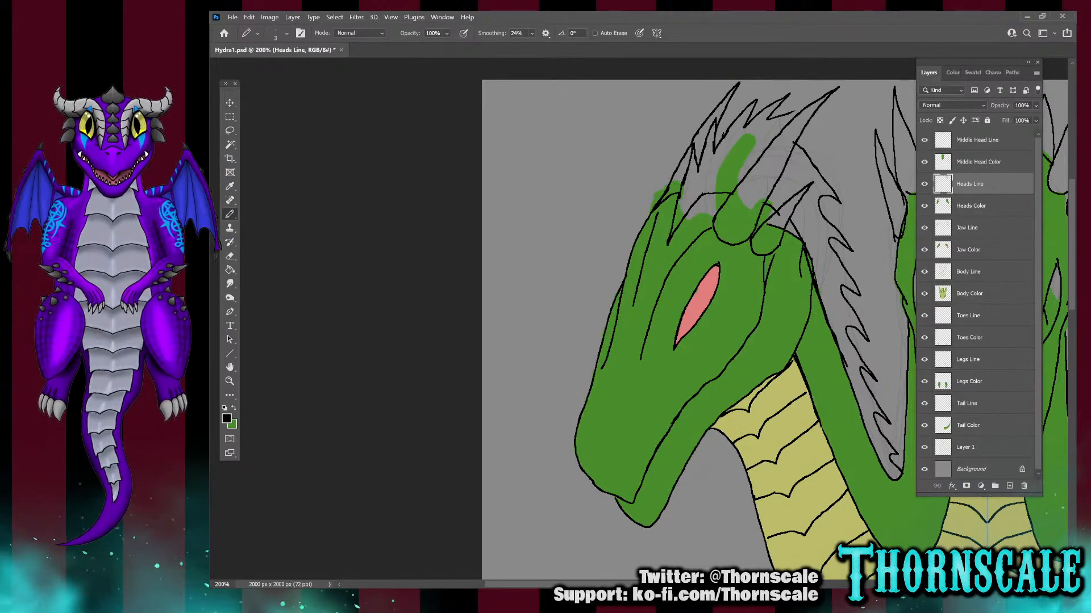
key(ctrl+z)
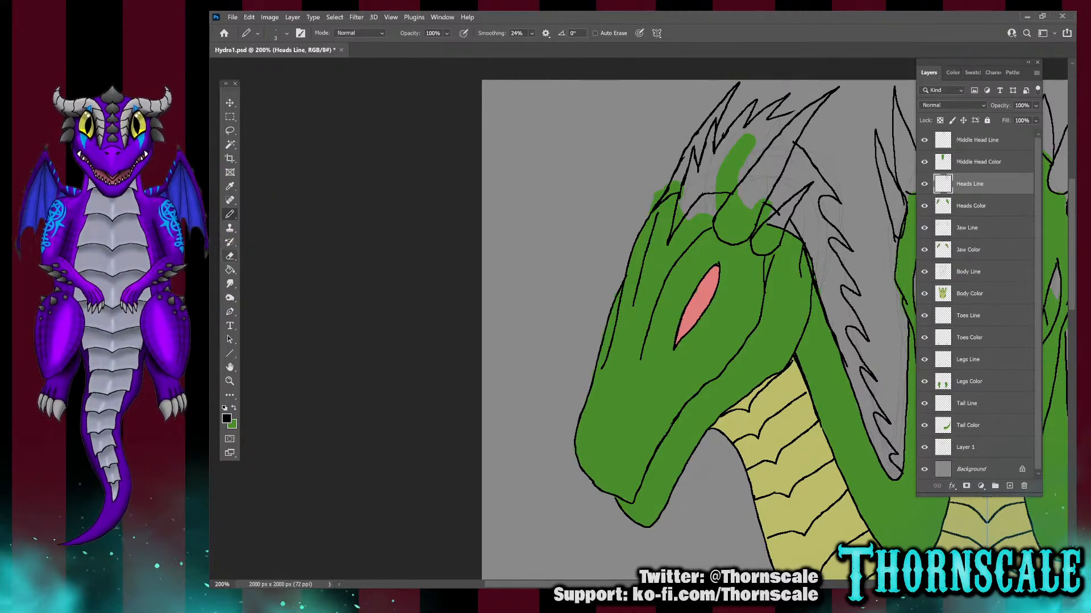
Select the Heads Color layer and sample the foot claws' grey as the pencil color
click(230, 256)
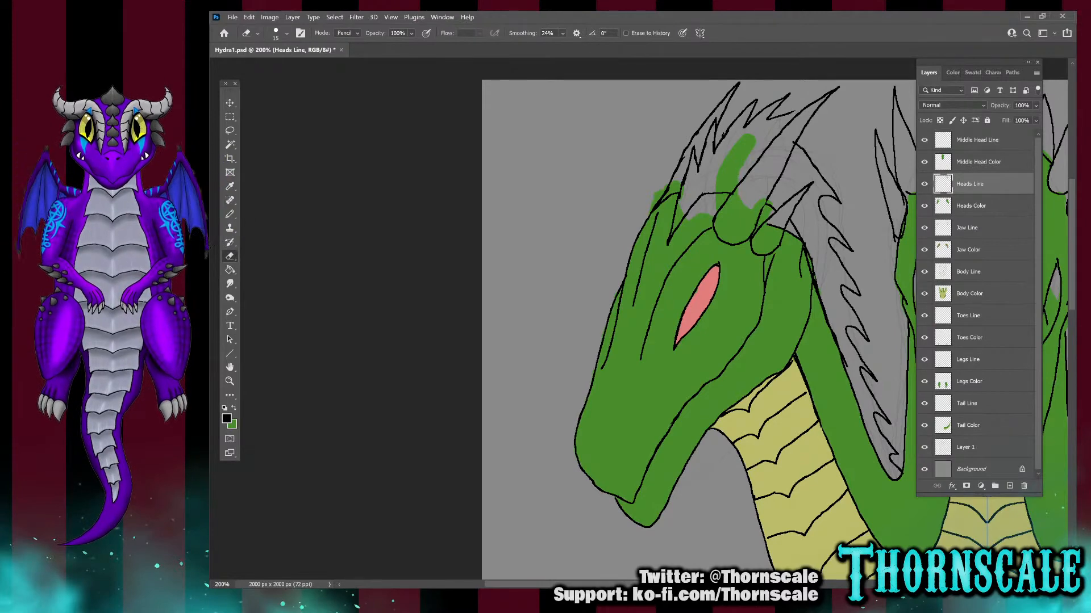
click(970, 205)
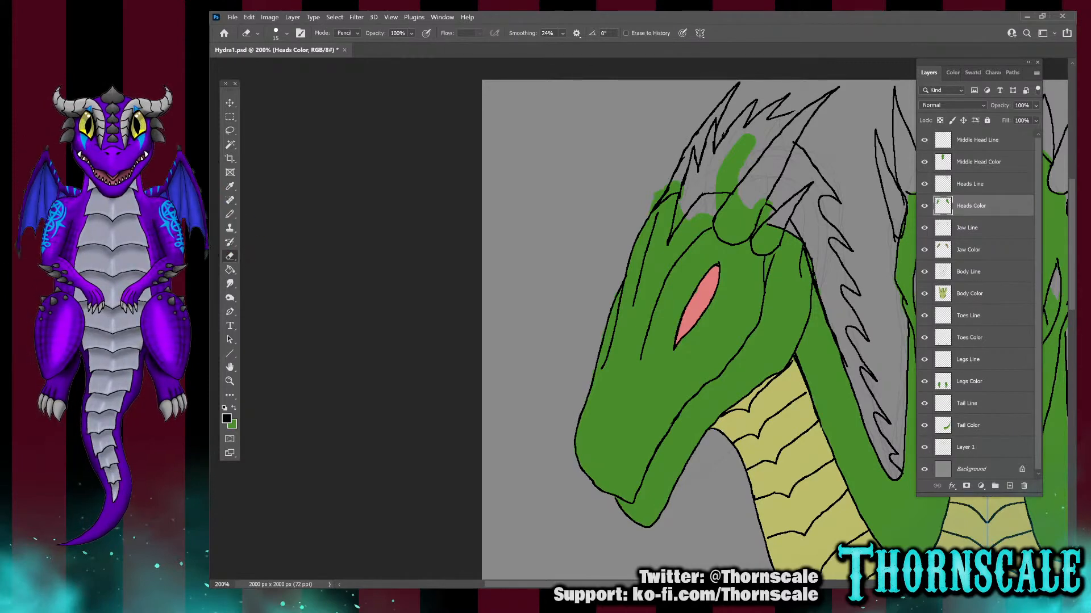
click(968, 271)
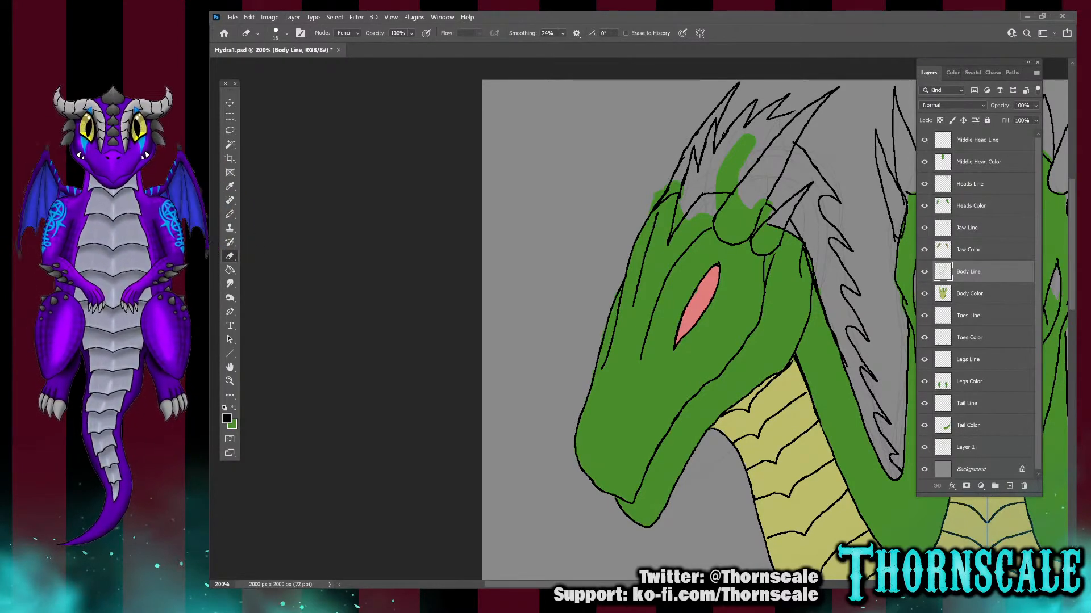
click(969, 293)
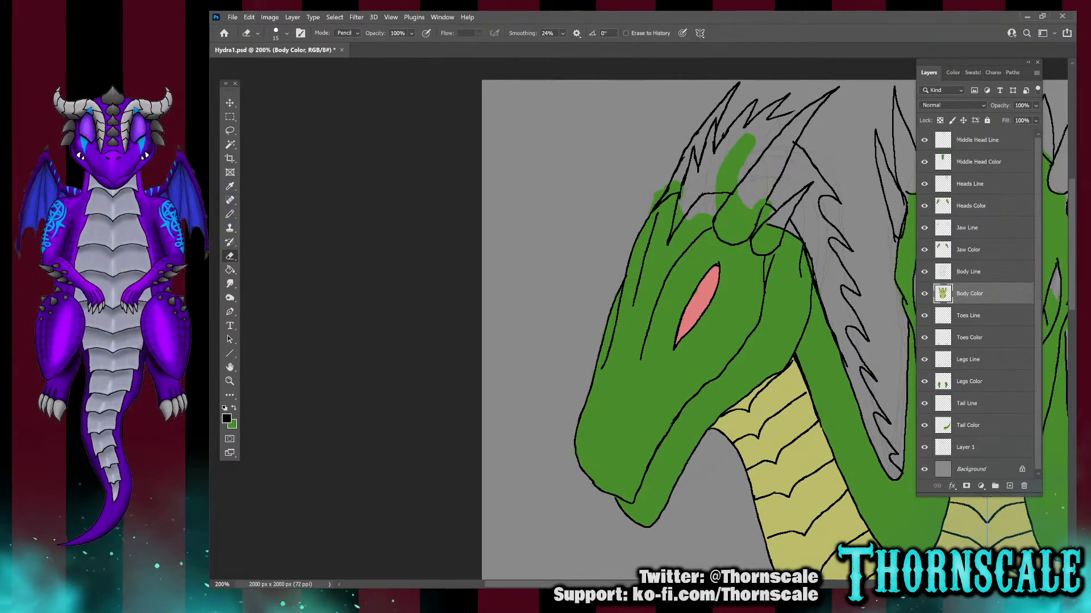
click(971, 205)
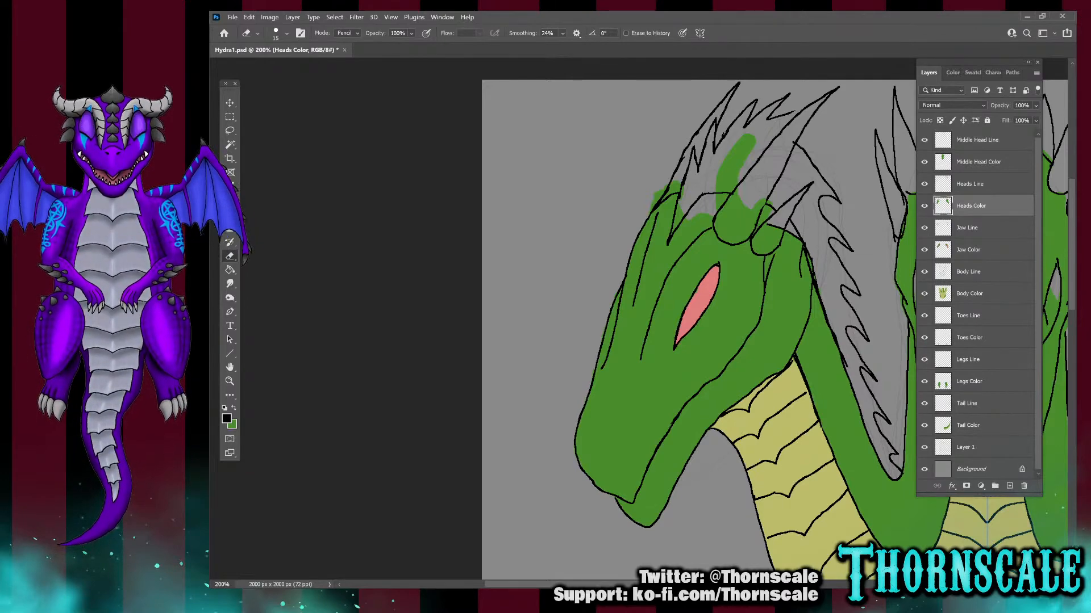
scroll(699, 318, down, 15)
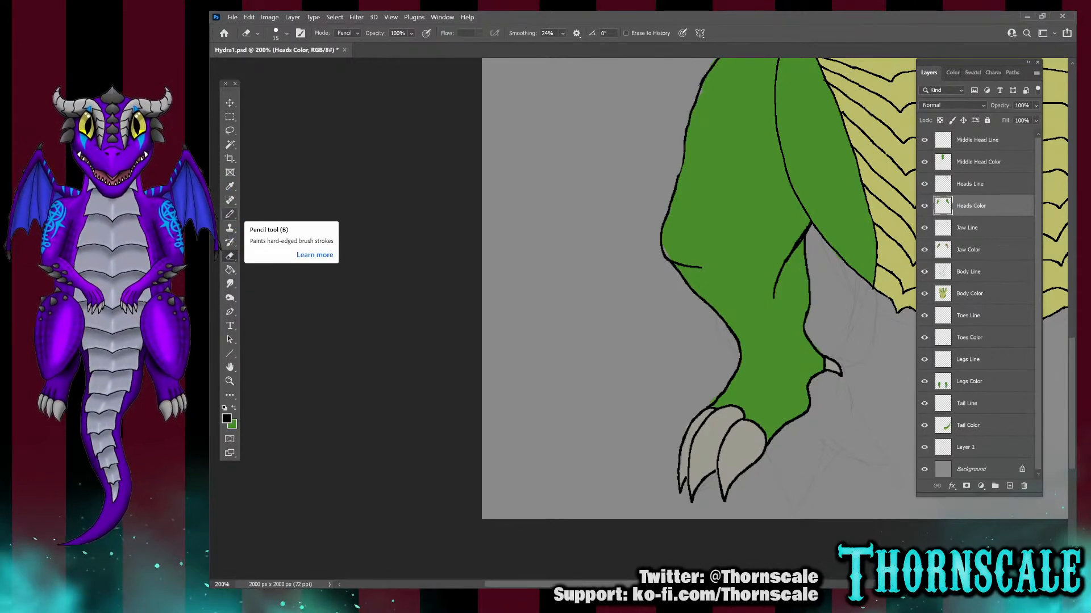
click(230, 186)
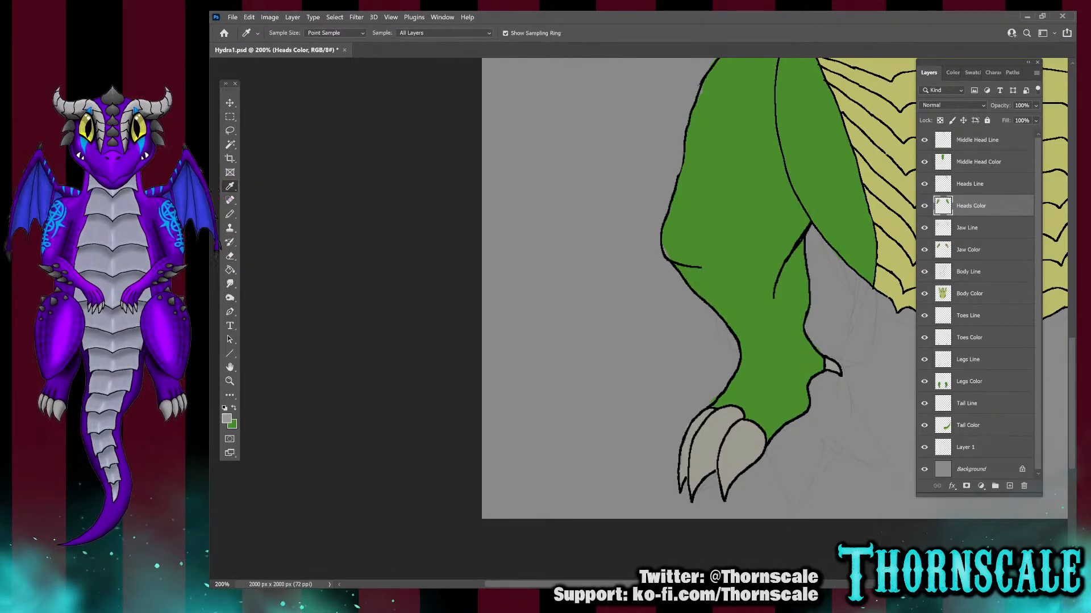
key(b)
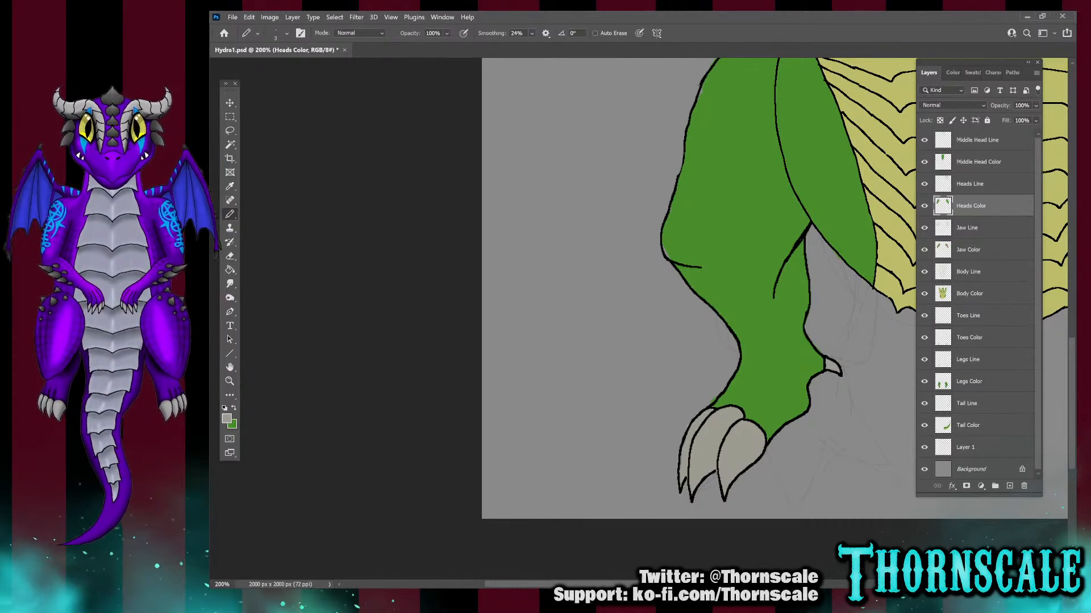
With a 26 px pencil, fill the left head's horns with the claw grey and erase the spill around the far horn
scroll(704, 318, up, 10)
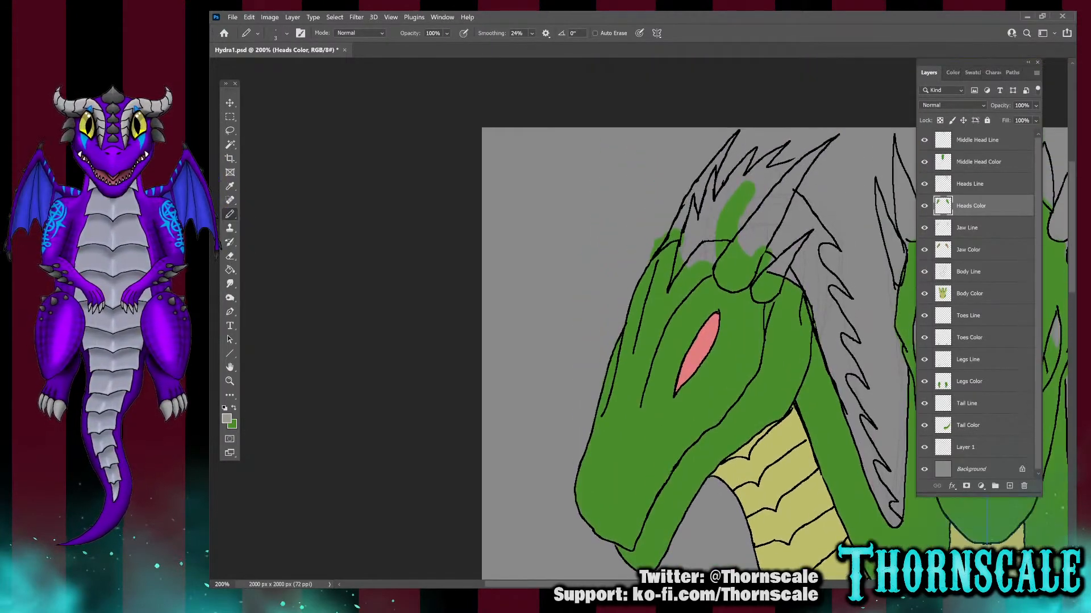
scroll(704, 318, up, 2)
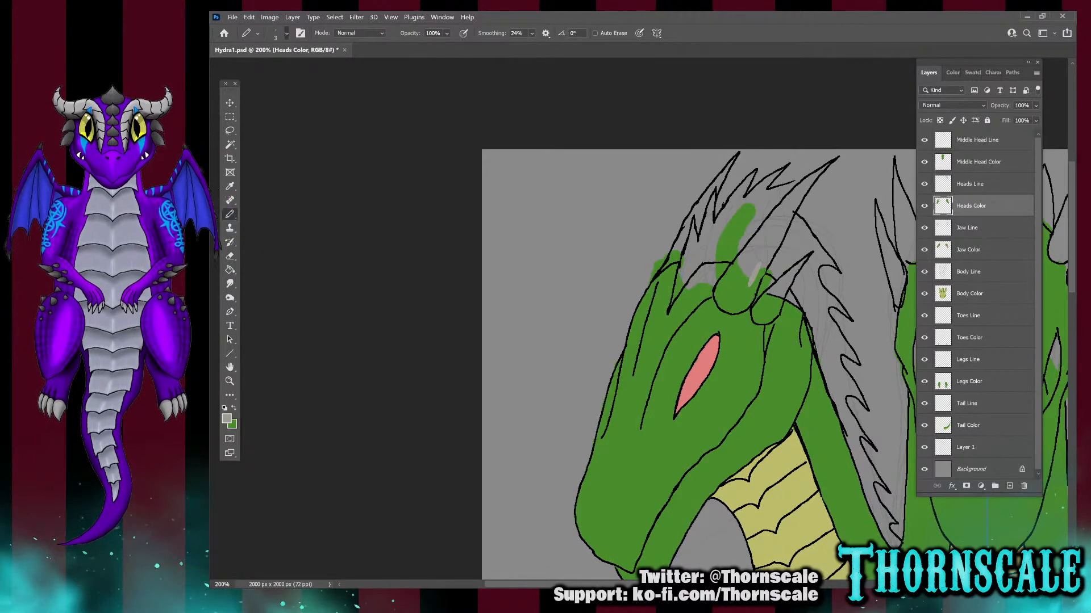
key(bracketright)
key(bracketright)
key(bracketright)
key(bracketright)
key(bracketright)
key(bracketright)
key(bracketright)
key(bracketright)
key(bracketright)
key(bracketright)
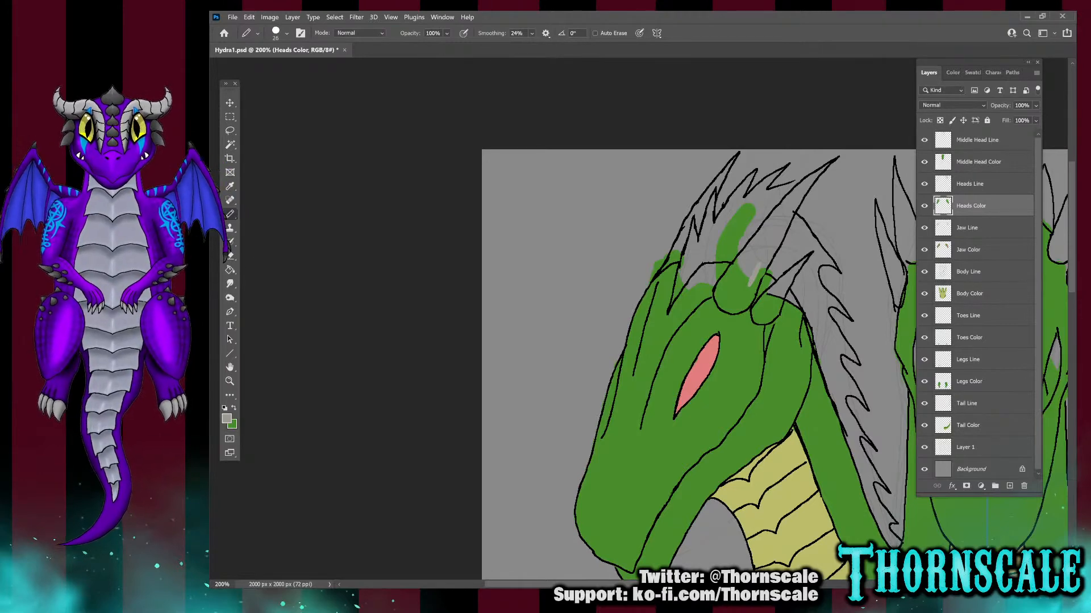
mouse_move(752, 280)
mouse_down()
mouse_move(761, 259)
mouse_move(738, 310)
mouse_move(720, 301)
mouse_move(736, 272)
mouse_move(739, 283)
mouse_move(780, 291)
mouse_move(767, 321)
mouse_move(756, 320)
mouse_move(760, 298)
mouse_move(804, 254)
mouse_move(783, 215)
mouse_move(786, 225)
mouse_move(795, 200)
mouse_move(758, 243)
mouse_up()
click(734, 294)
drag(789, 199, 824, 162)
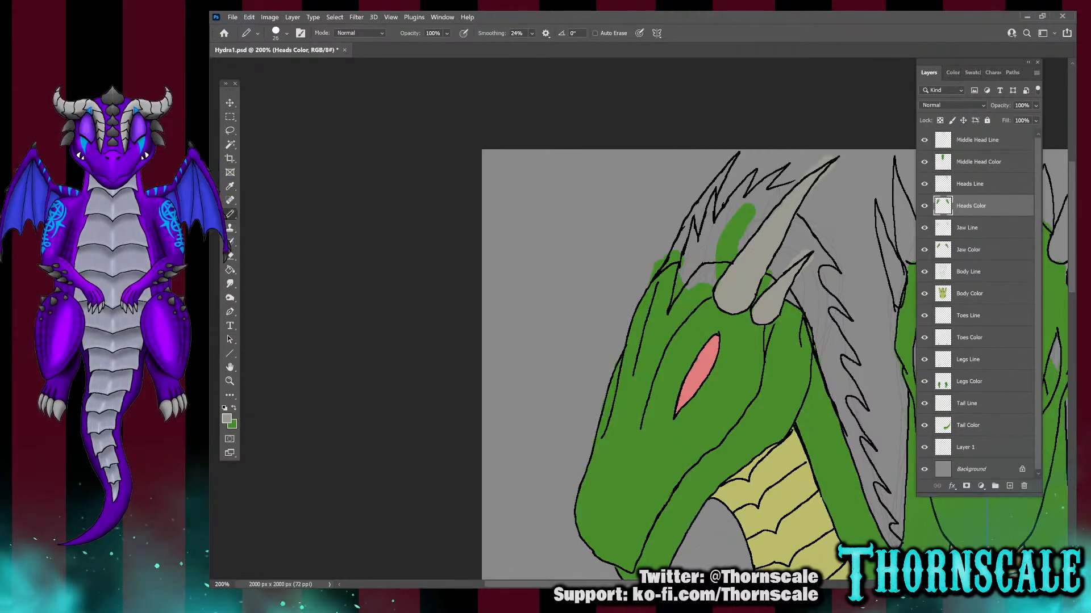
mouse_move(678, 251)
mouse_down()
mouse_move(661, 266)
mouse_move(738, 152)
mouse_up()
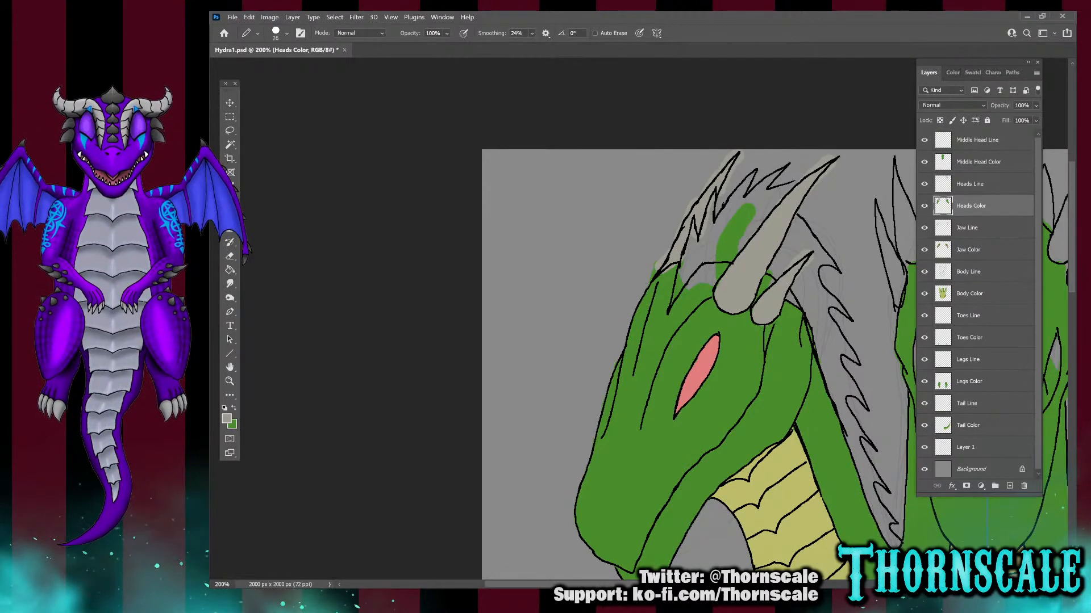
click(230, 256)
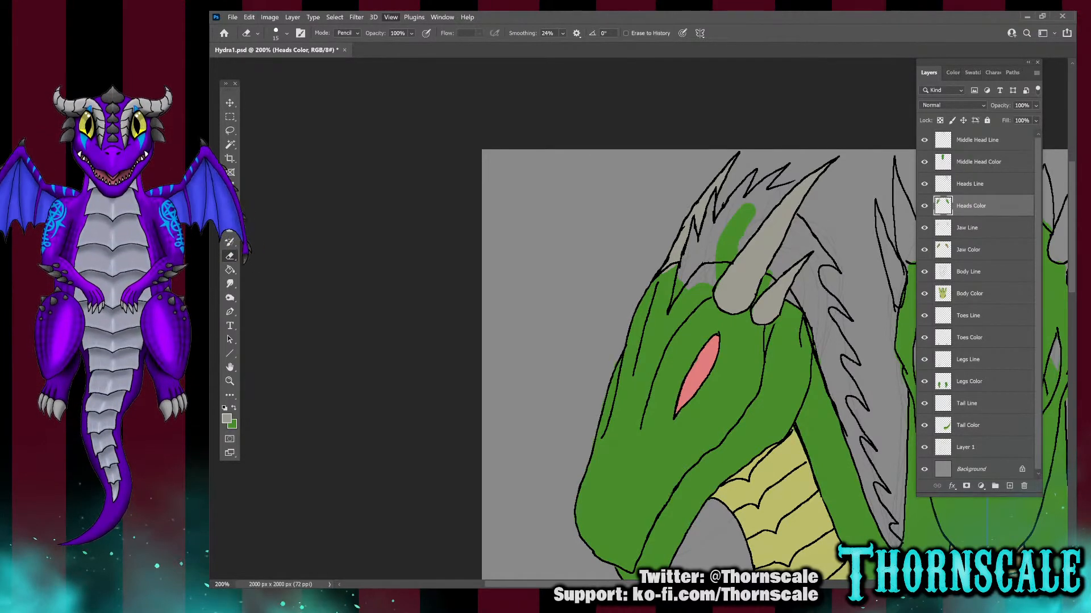
Reset the colors to black and white and doodle mirrored black stick figures beside the legs and pole shapes beside the outer heads
key(ctrl+minus)
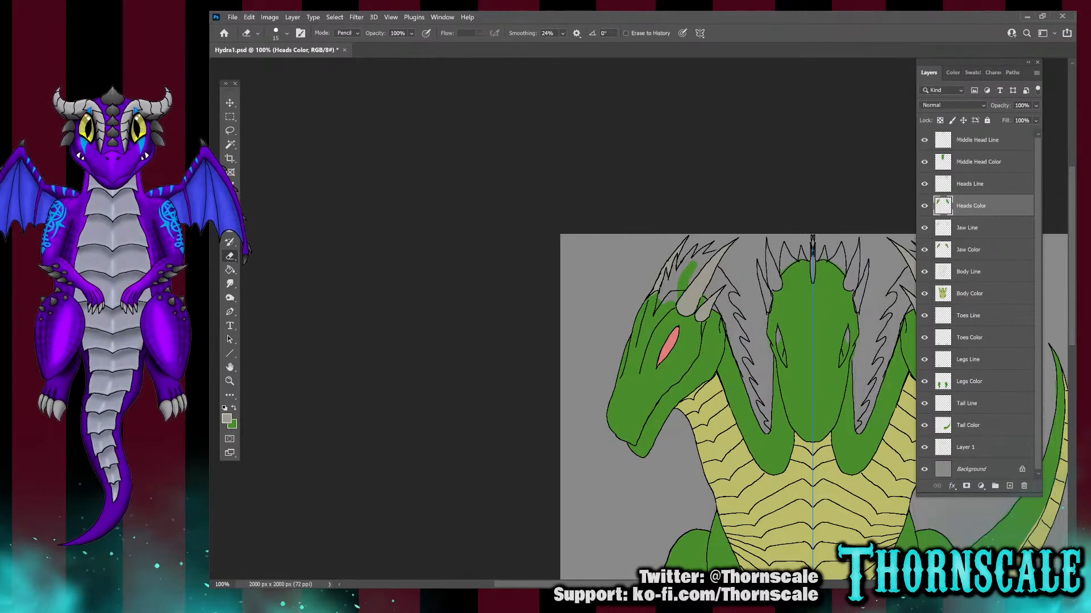
scroll(738, 407, right, 3)
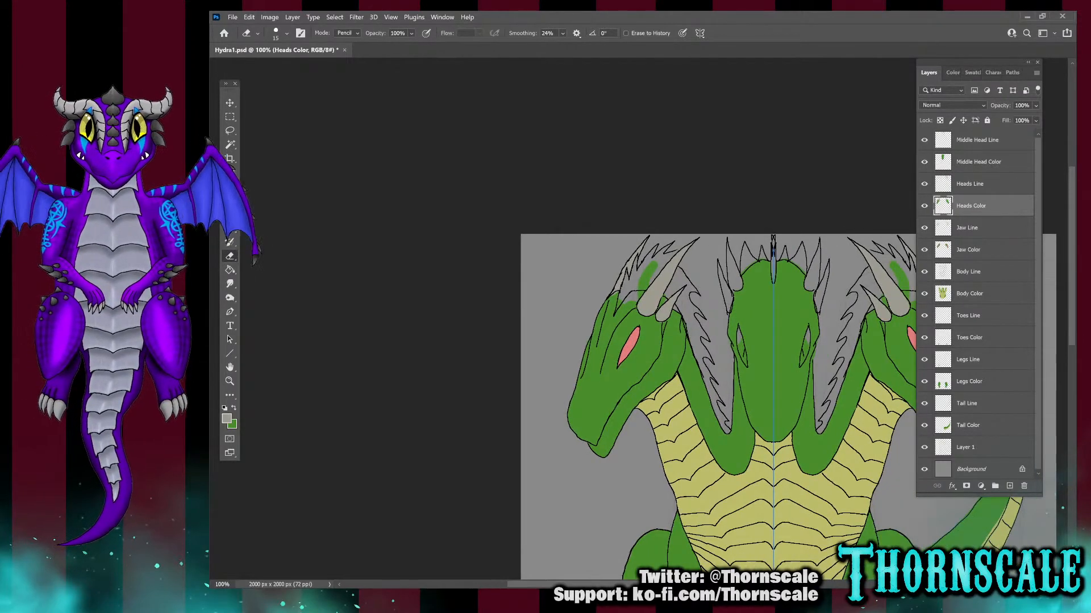
scroll(739, 407, right, 10)
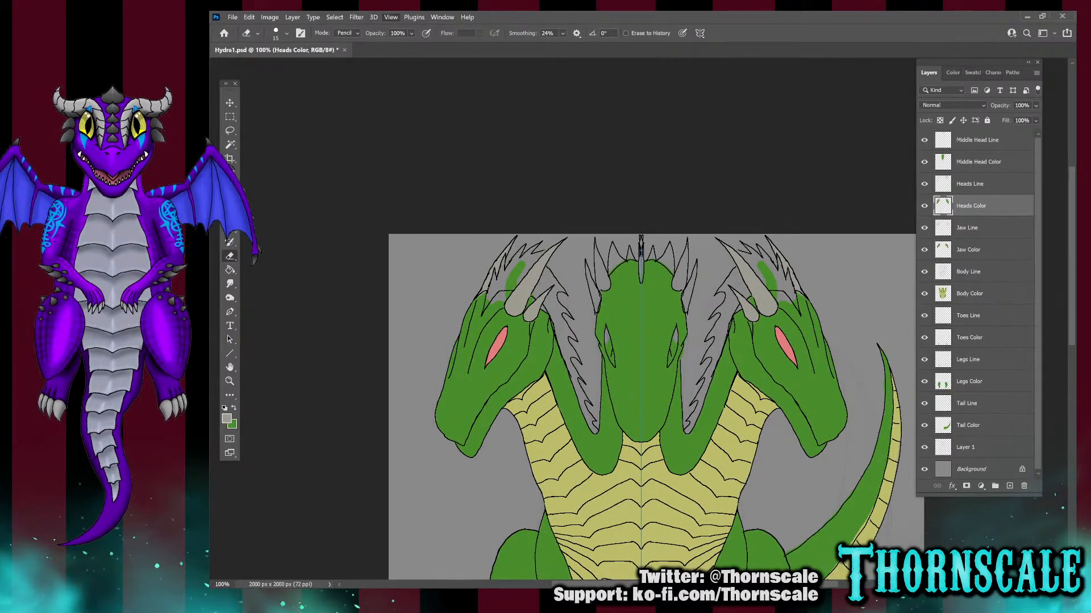
key(ctrl+minus)
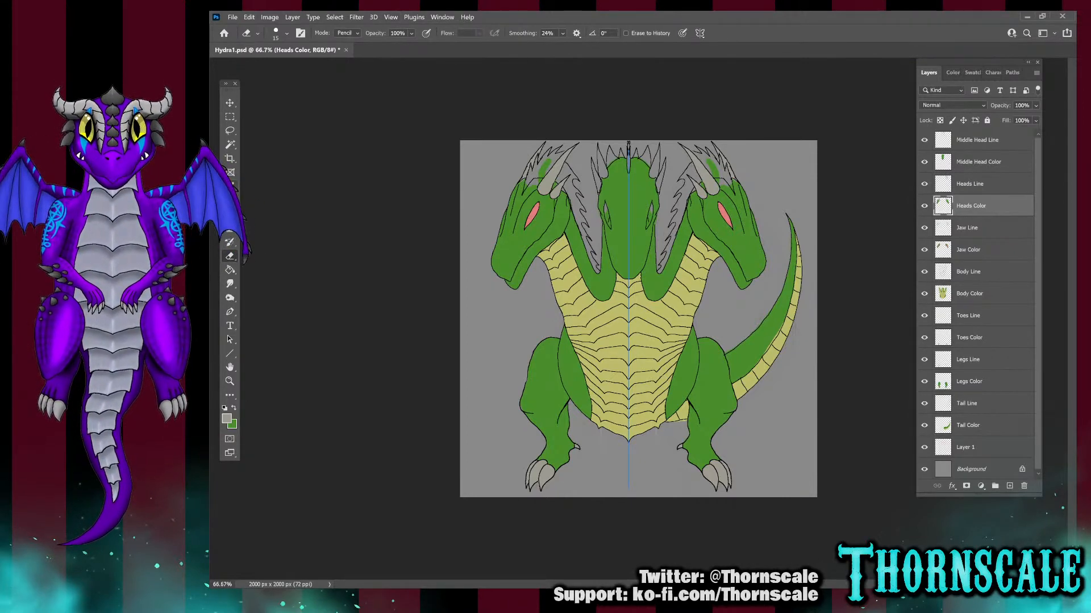
key(b)
key(d)
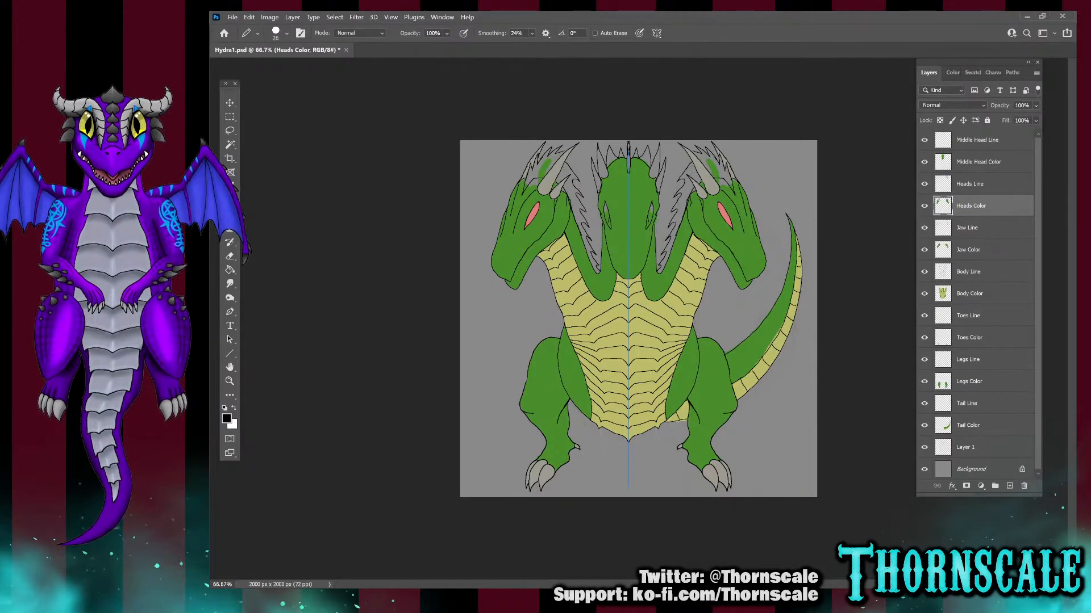
mouse_move(522, 339)
mouse_down()
mouse_move(494, 352)
mouse_move(507, 399)
mouse_up()
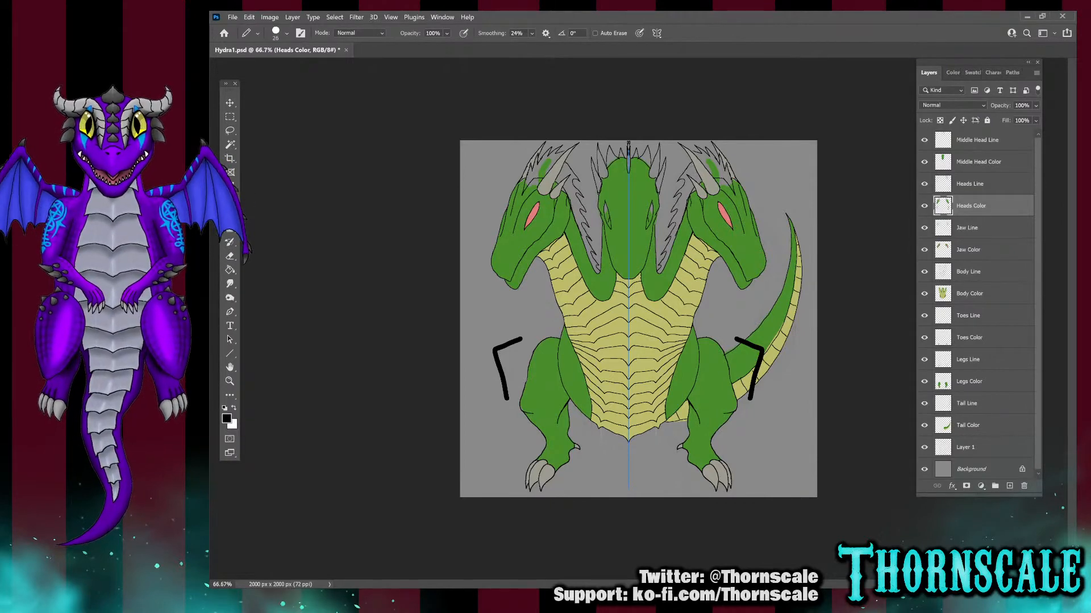
mouse_move(770, 305)
mouse_down()
mouse_move(779, 217)
mouse_move(798, 239)
mouse_move(780, 237)
mouse_up()
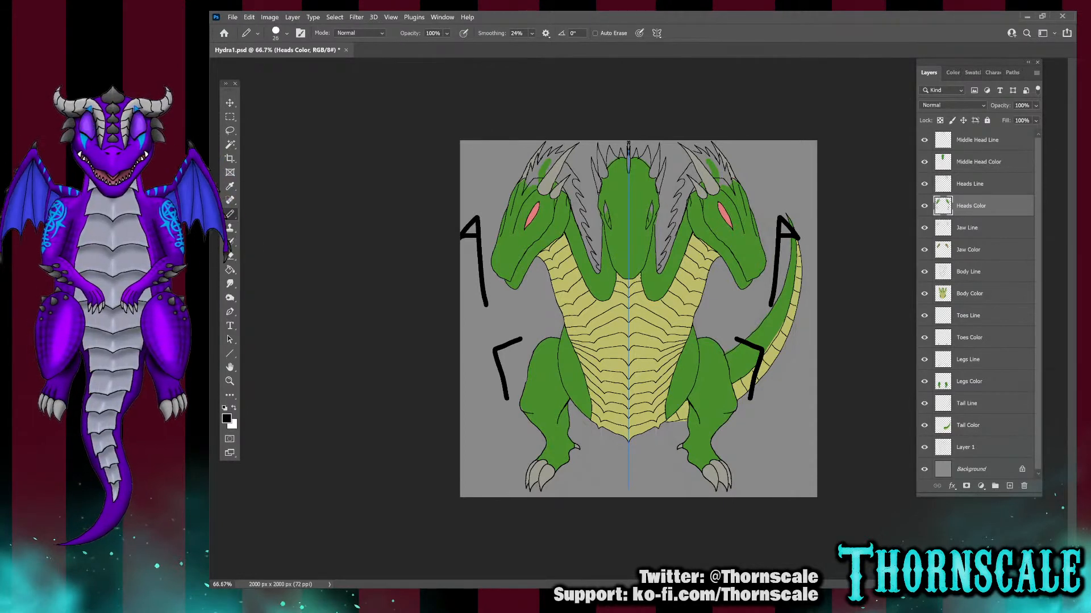
mouse_move(761, 344)
mouse_down()
mouse_move(765, 332)
mouse_move(783, 368)
mouse_move(760, 419)
mouse_move(747, 405)
mouse_move(742, 420)
mouse_up()
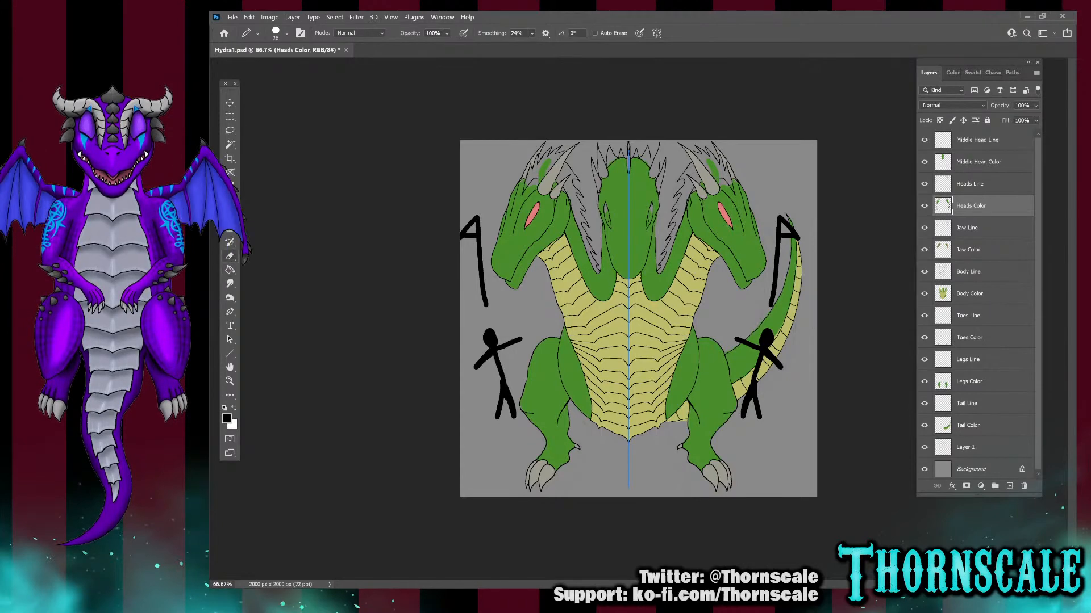
Erase the black stick figures and pole shapes from the Heads Color layer, enlarging the eraser to 40 px
click(230, 256)
mouse_move(785, 219)
mouse_down()
mouse_move(778, 246)
mouse_move(796, 237)
mouse_move(772, 306)
mouse_move(775, 295)
mouse_move(746, 343)
mouse_move(735, 340)
mouse_up()
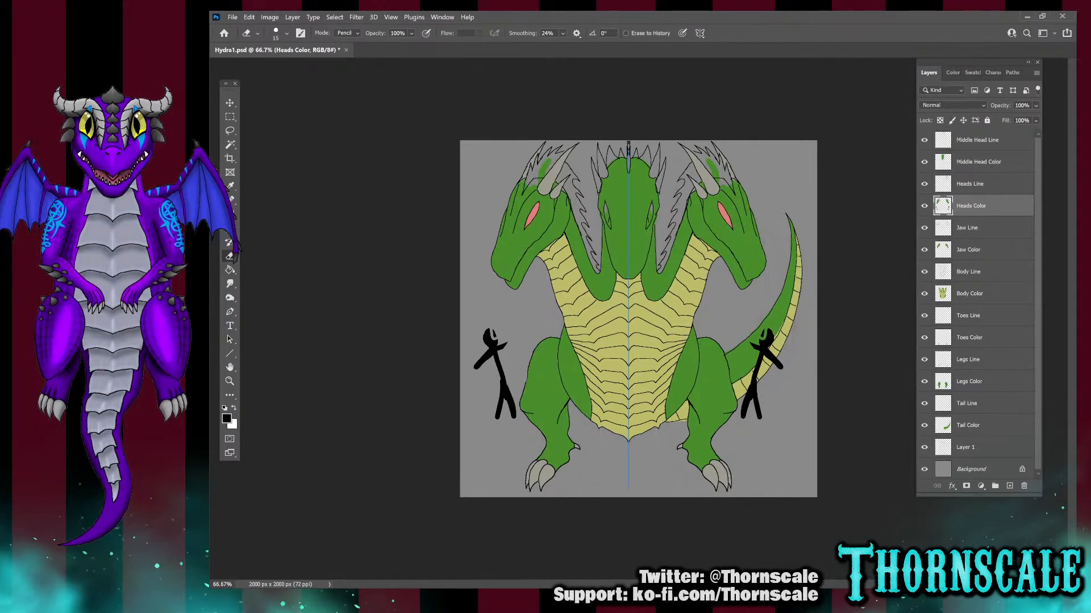
key(bracketright)
key(bracketright)
key(bracketright)
key(bracketright)
key(bracketright)
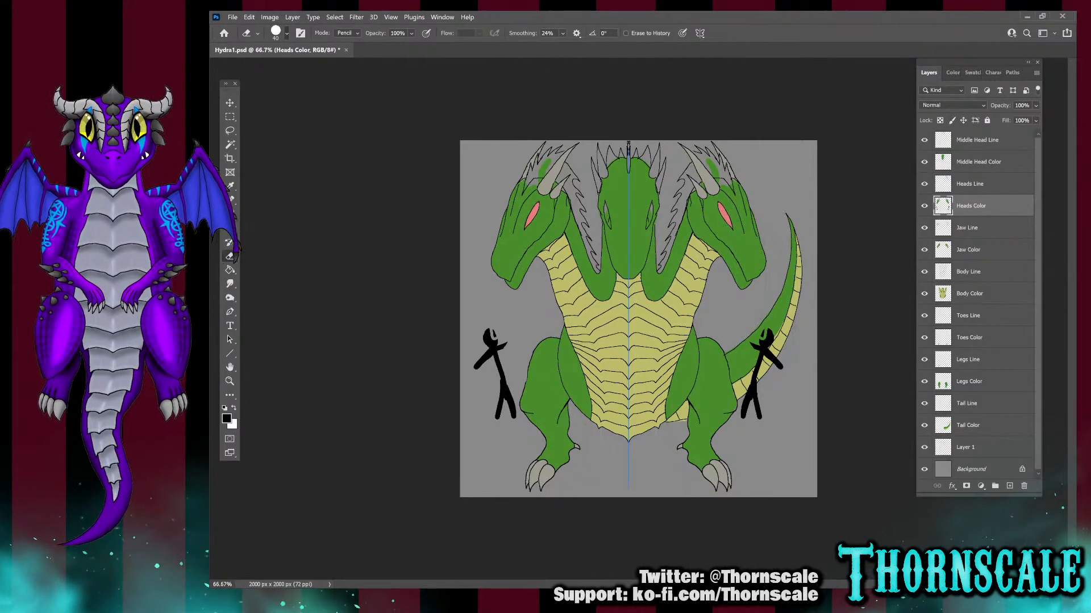
mouse_move(765, 330)
mouse_down()
mouse_move(744, 414)
mouse_move(760, 407)
mouse_move(760, 419)
mouse_up()
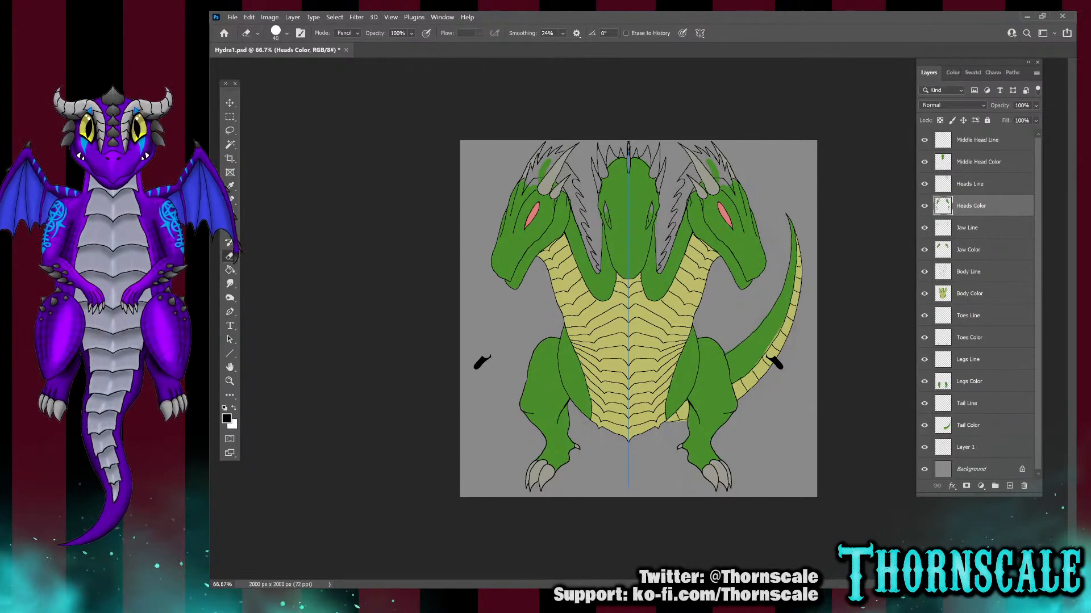
drag(768, 358, 774, 367)
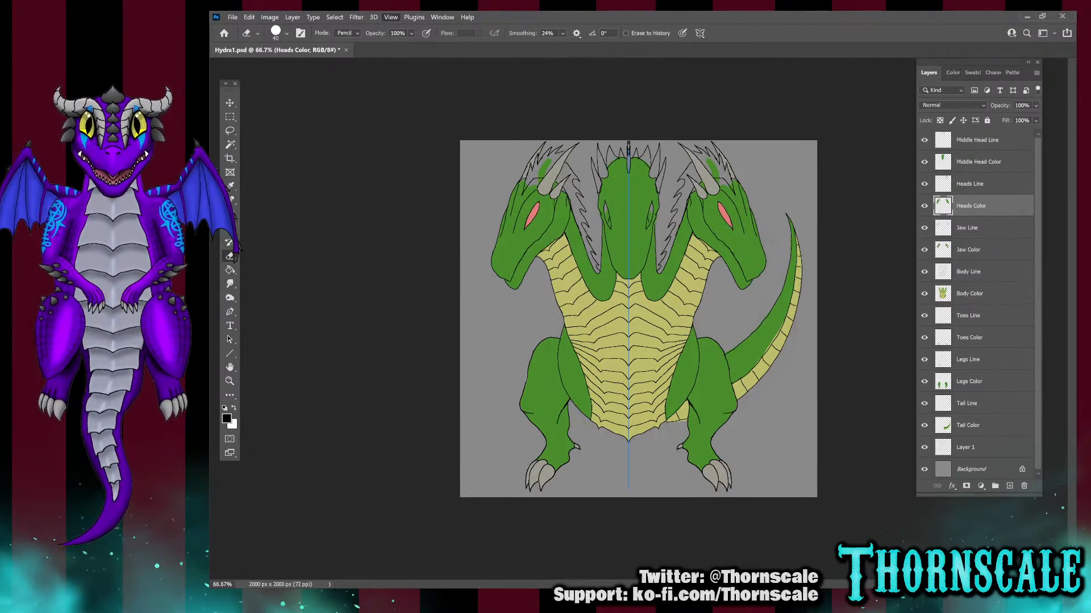
With a 14 px black pencil, doodle mirrored arms with hands, long arcs and ovals beside the hydra's body
key(ctrl+minus)
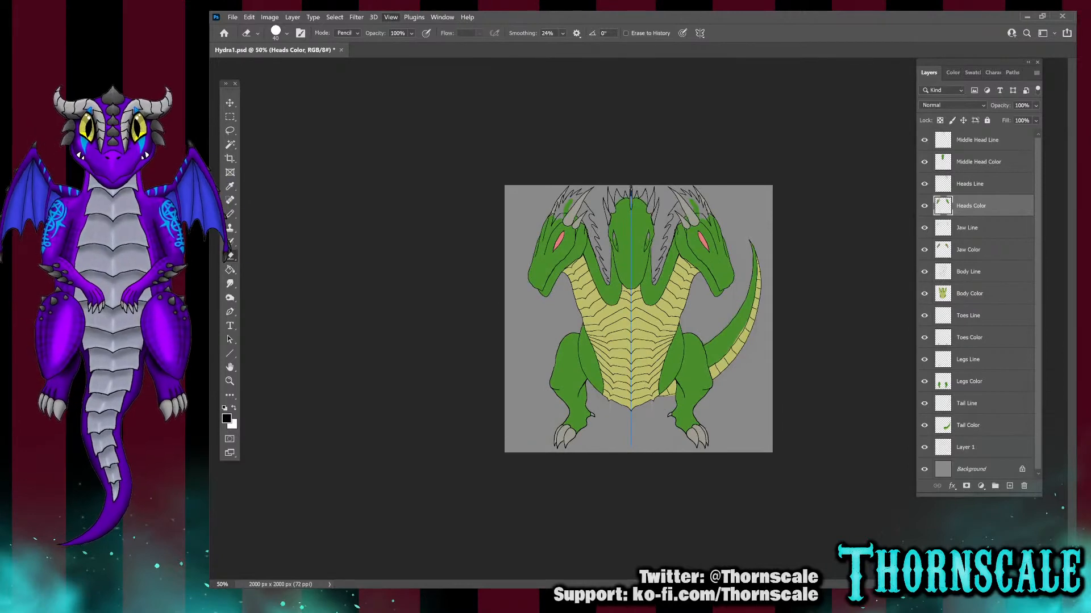
key(ctrl+plus)
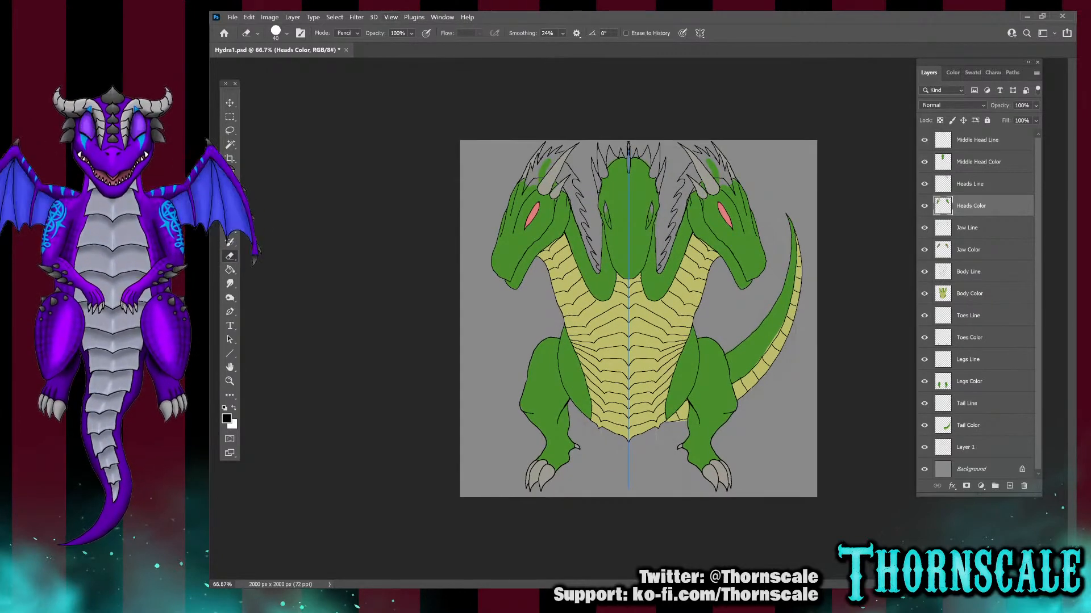
key(ctrl+plus)
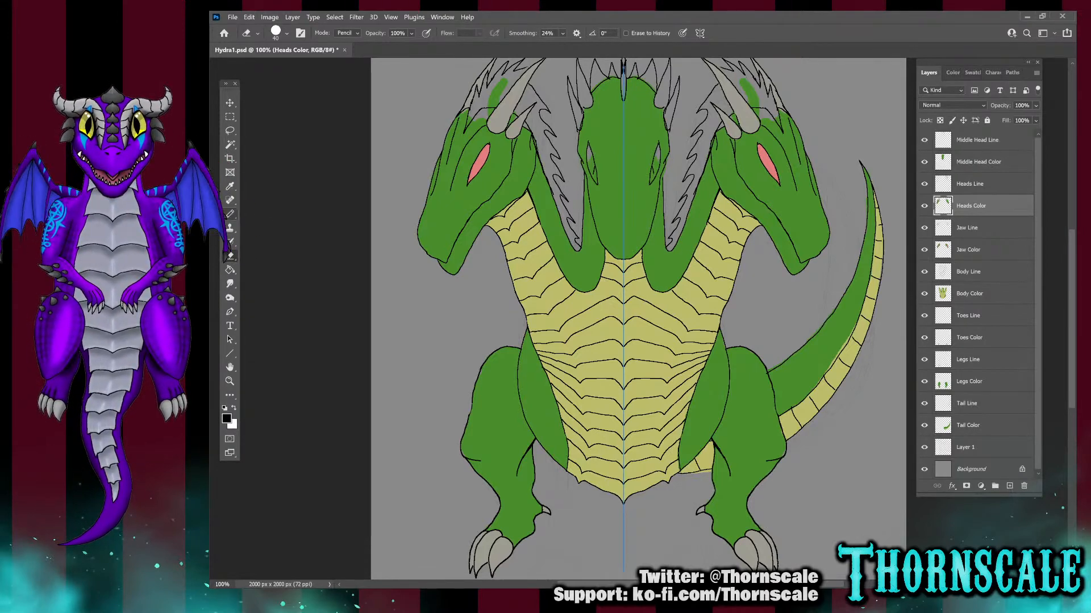
key(b)
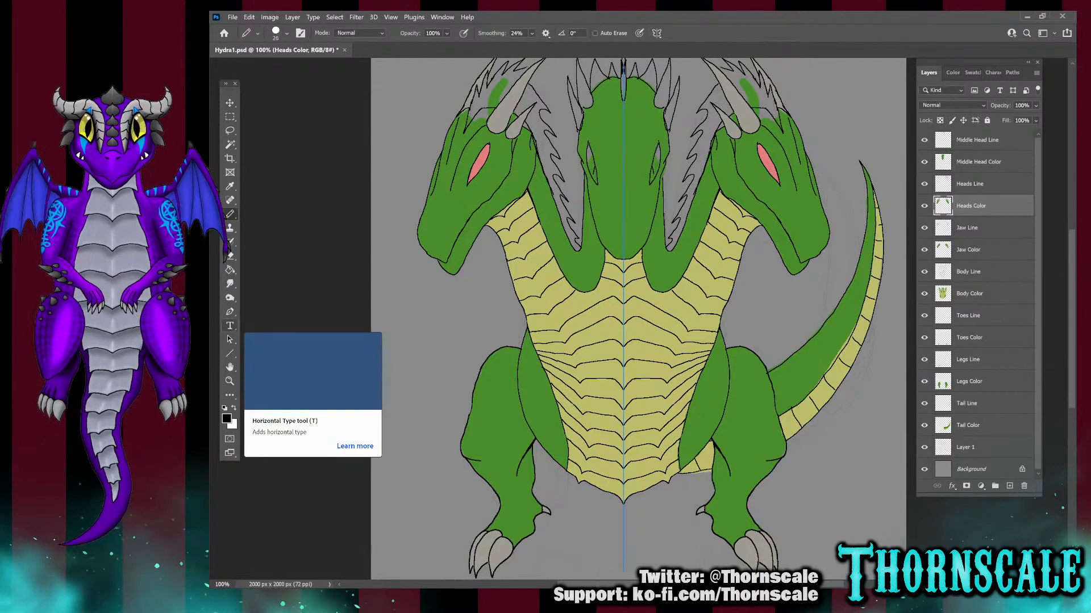
key(bracketleft)
key(bracketleft)
key(bracketleft)
key(bracketleft)
key(bracketleft)
key(bracketleft)
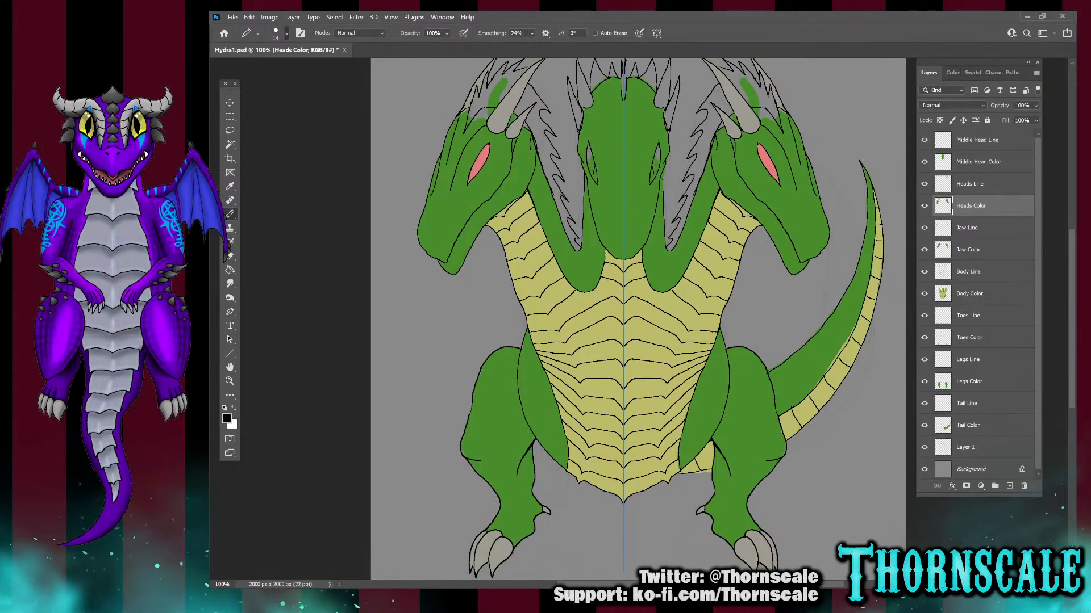
mouse_move(458, 331)
mouse_down()
mouse_move(431, 342)
mouse_move(427, 372)
mouse_move(437, 388)
mouse_move(470, 365)
mouse_move(398, 396)
mouse_up()
mouse_move(427, 357)
mouse_down()
mouse_move(387, 389)
mouse_move(379, 378)
mouse_move(380, 422)
mouse_move(401, 387)
mouse_up()
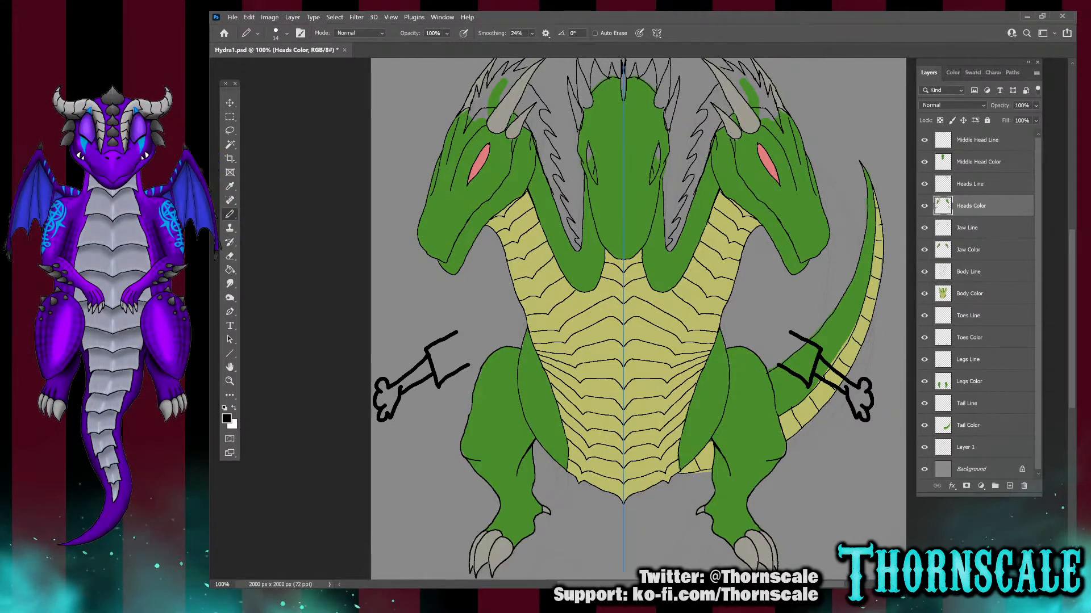
mouse_move(736, 326)
mouse_down()
mouse_move(797, 243)
mouse_move(839, 246)
mouse_move(842, 282)
mouse_move(795, 421)
mouse_up()
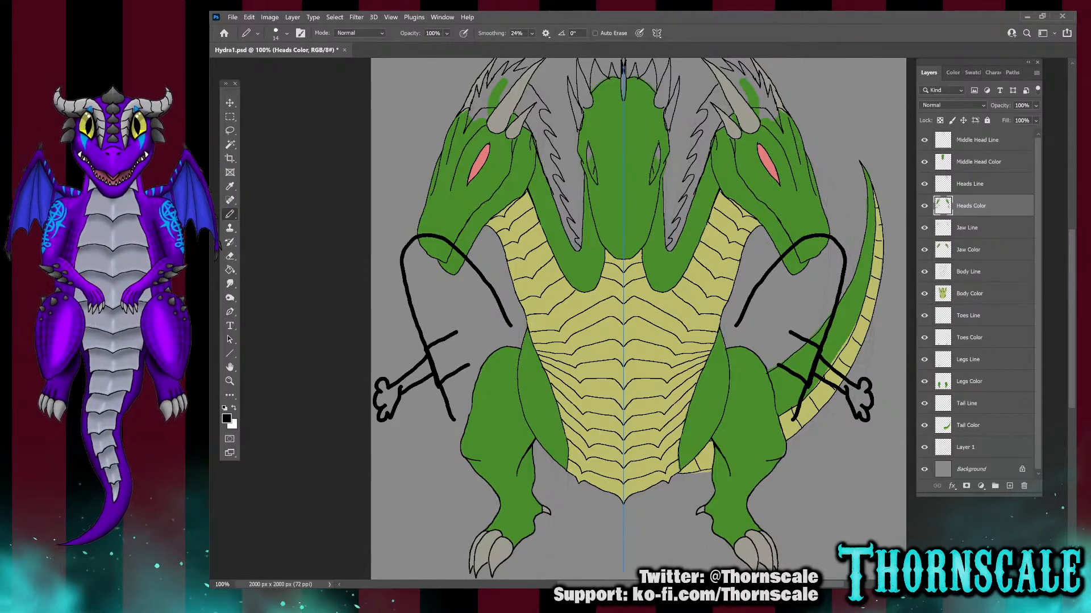
mouse_move(835, 345)
mouse_down()
mouse_move(798, 393)
mouse_move(836, 346)
mouse_move(798, 389)
mouse_move(831, 347)
mouse_move(813, 391)
mouse_move(814, 349)
mouse_up()
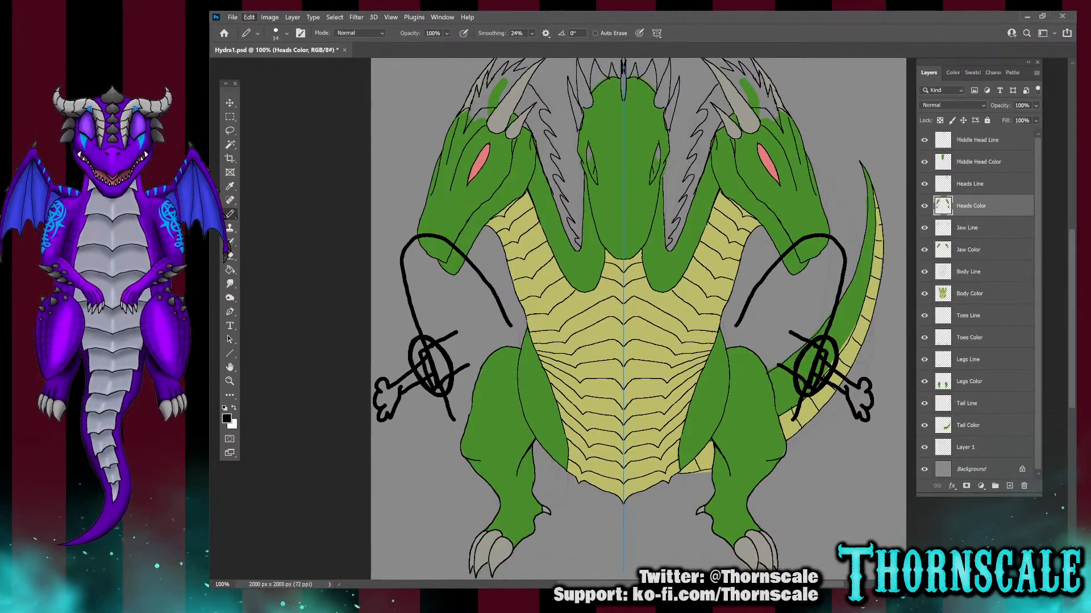
Undo all the arm, arc and oval doodle strokes on the Heads Color layer
key(ctrl+z)
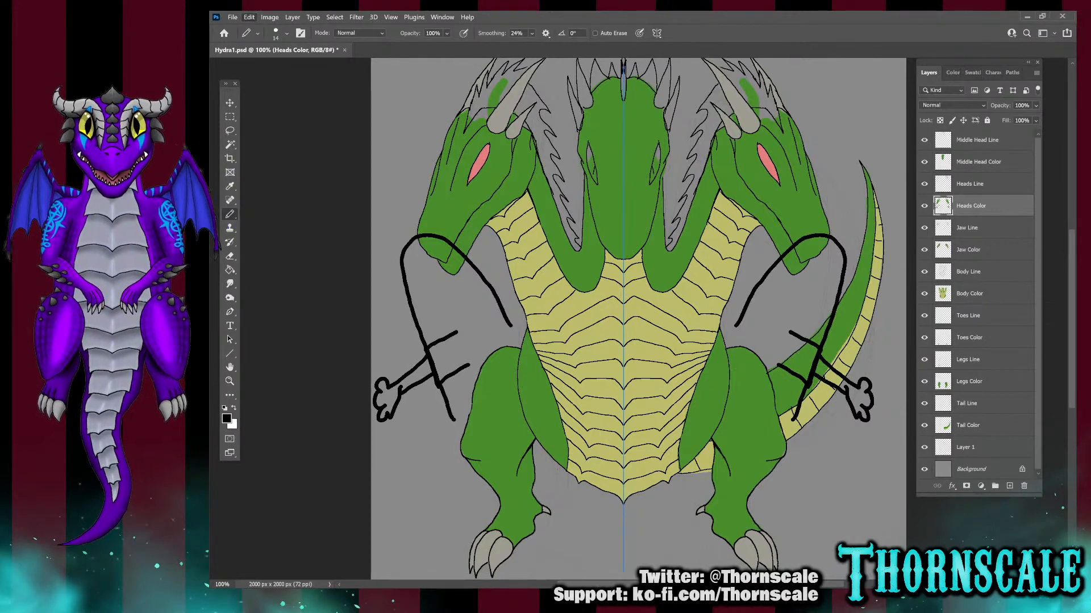
key(ctrl+z)
key(ctrl+z)
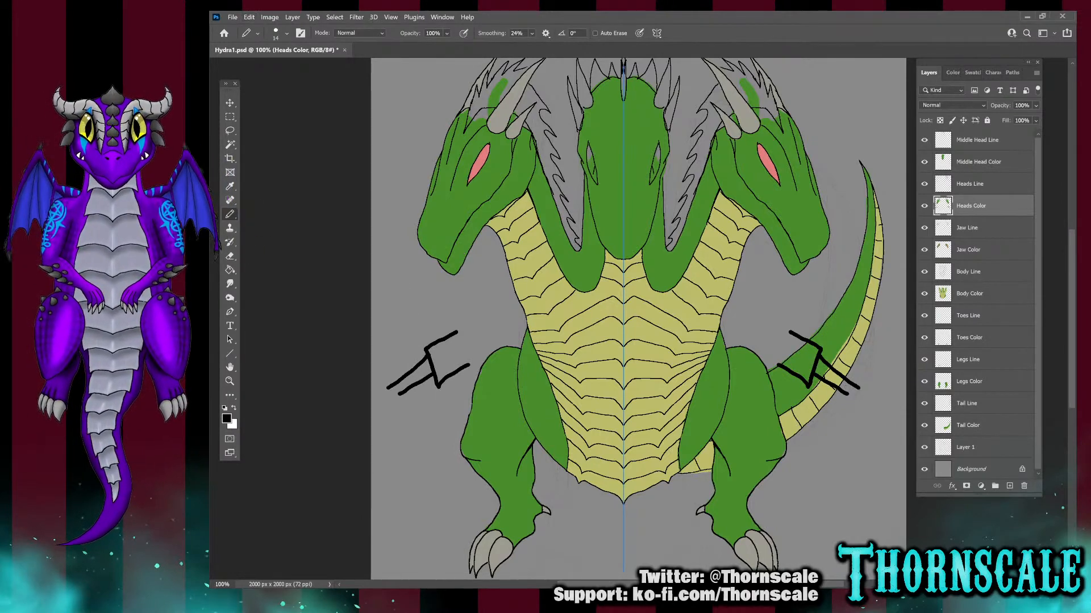
key(ctrl+z)
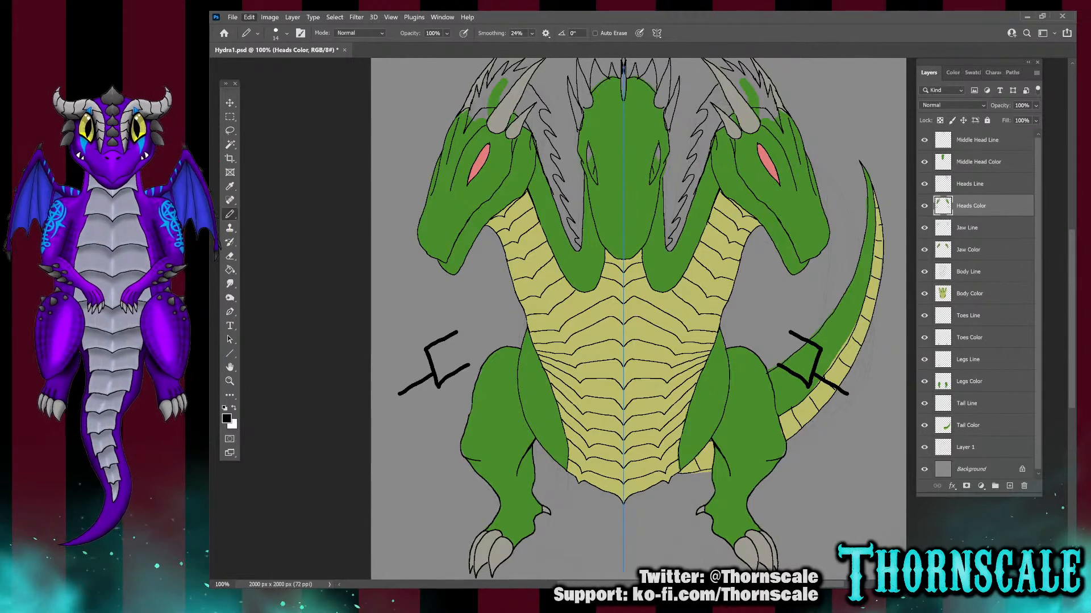
key(ctrl+z)
key(ctrl+z)
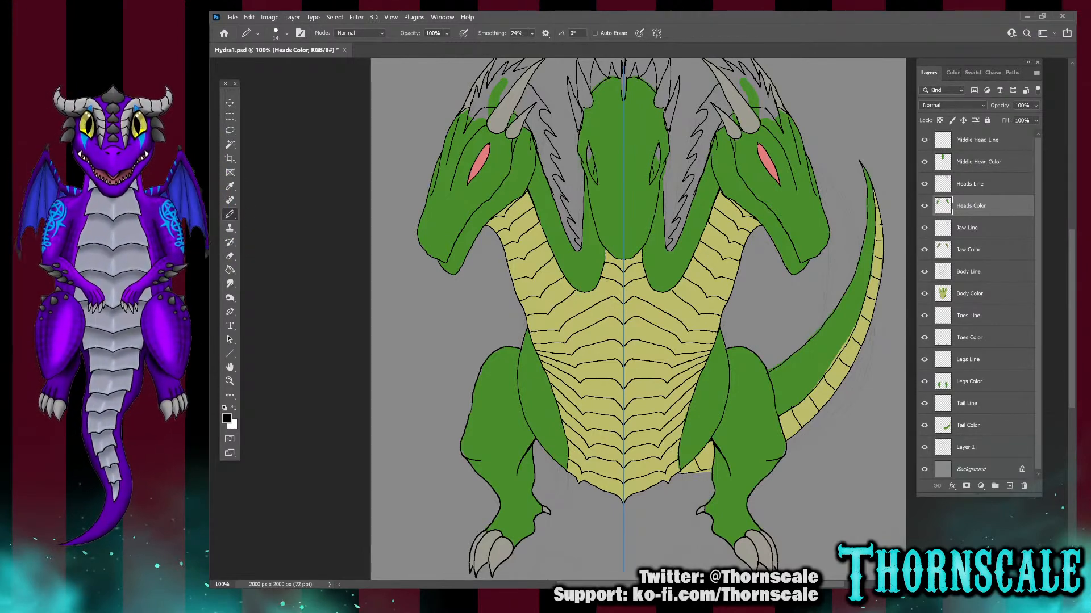
Hide the Body Color layer and erase the green spill around the middle head and its eyes on Middle Head Color with a 9 px eraser
click(978, 162)
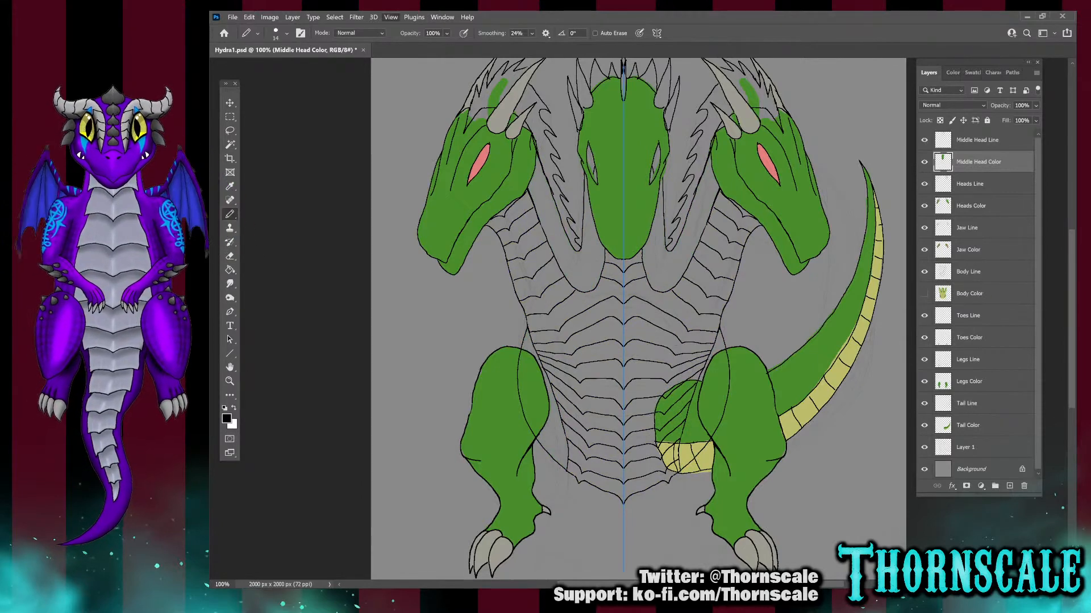
key(ctrl+plus)
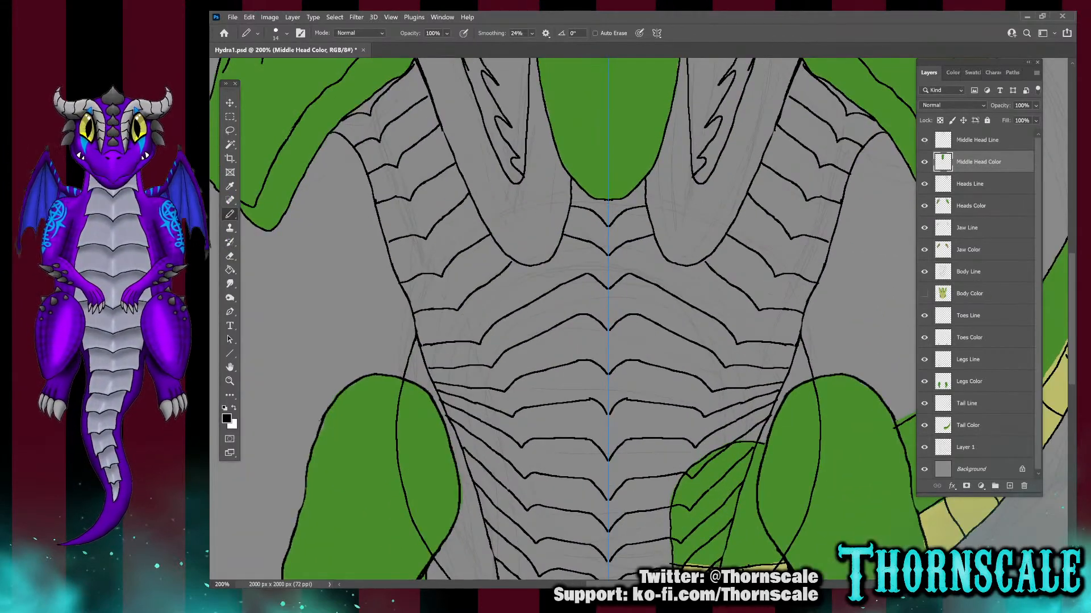
scroll(568, 318, up, 10)
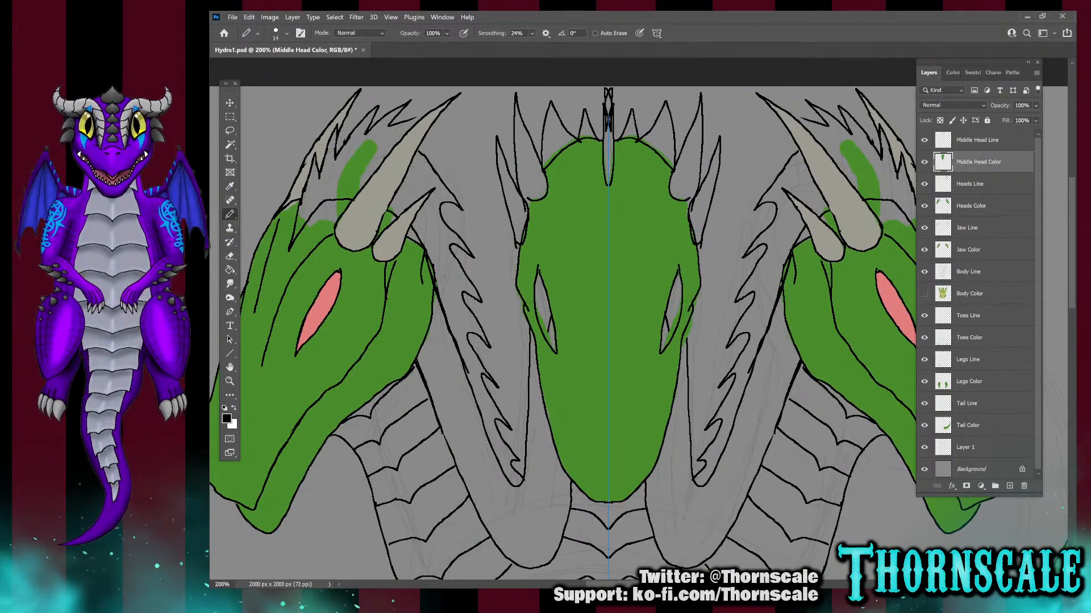
key(e)
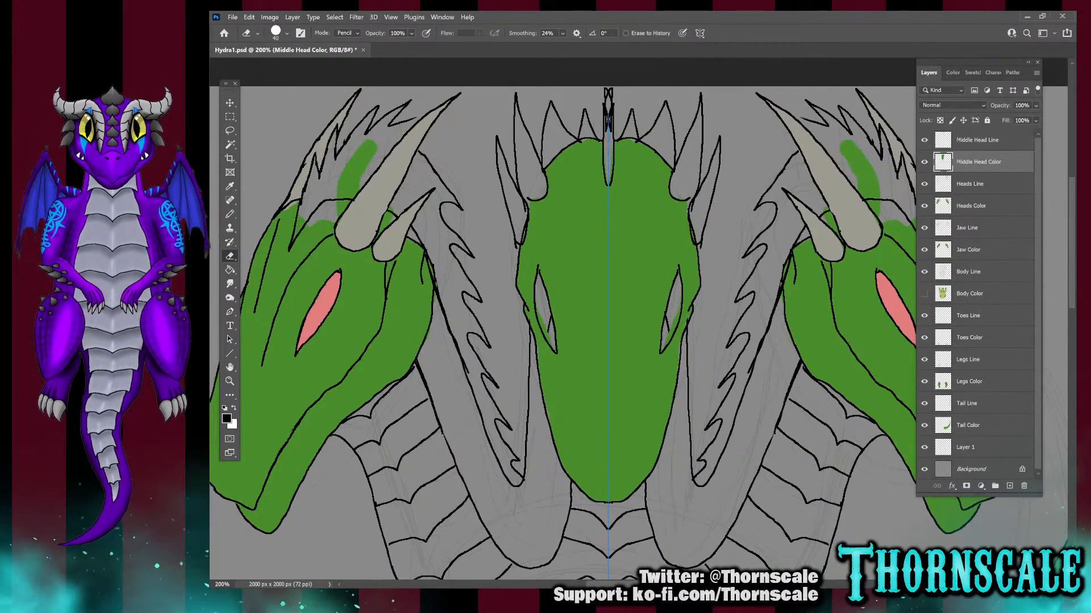
key(bracketleft)
key(bracketleft)
key(bracketleft)
key(bracketleft)
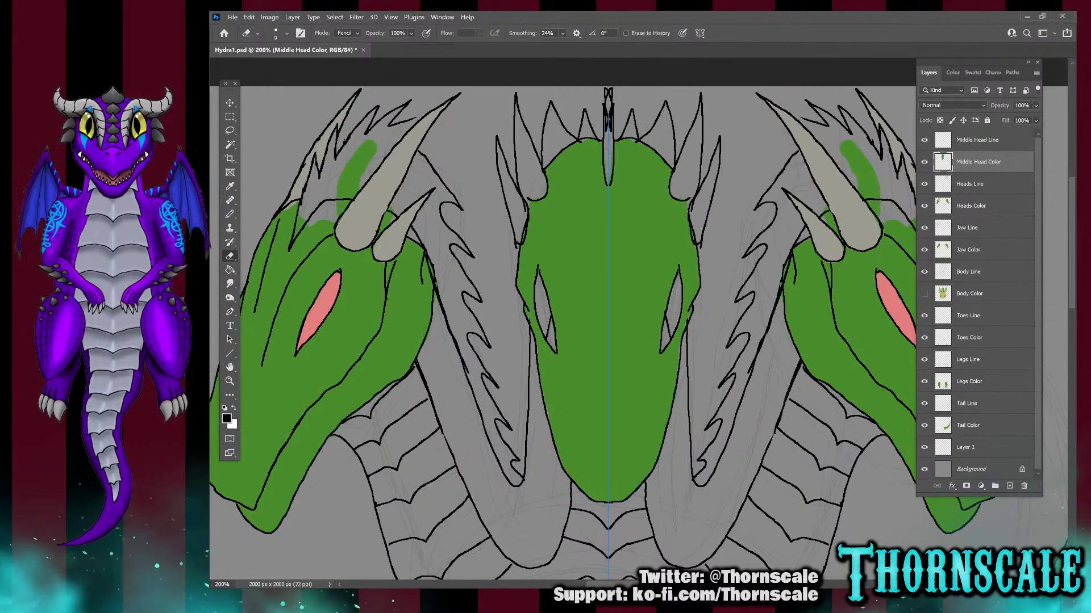
key(ctrl+3)
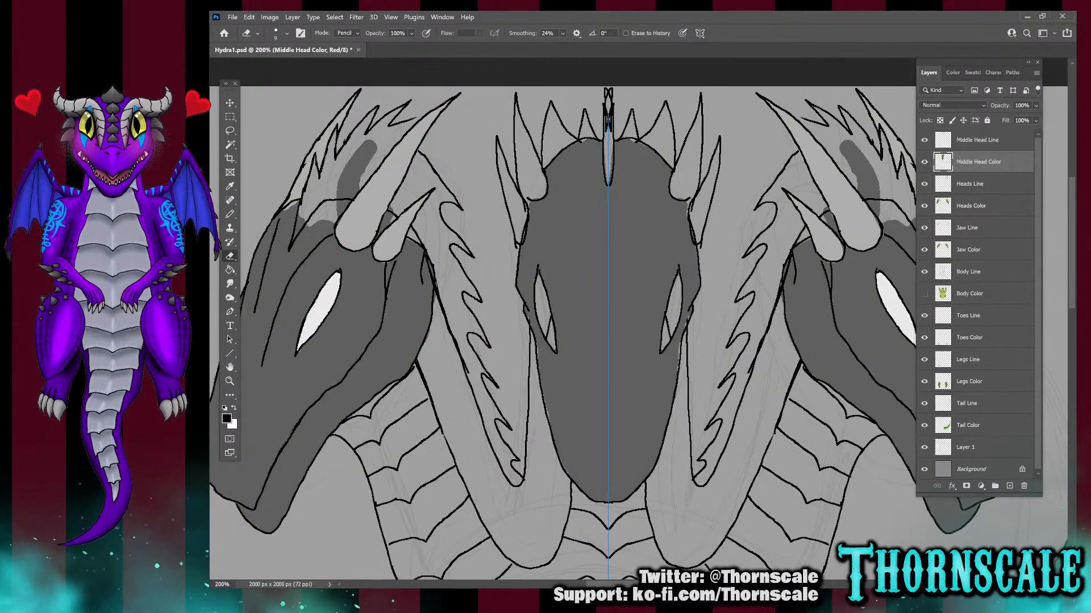
key(ctrl+2)
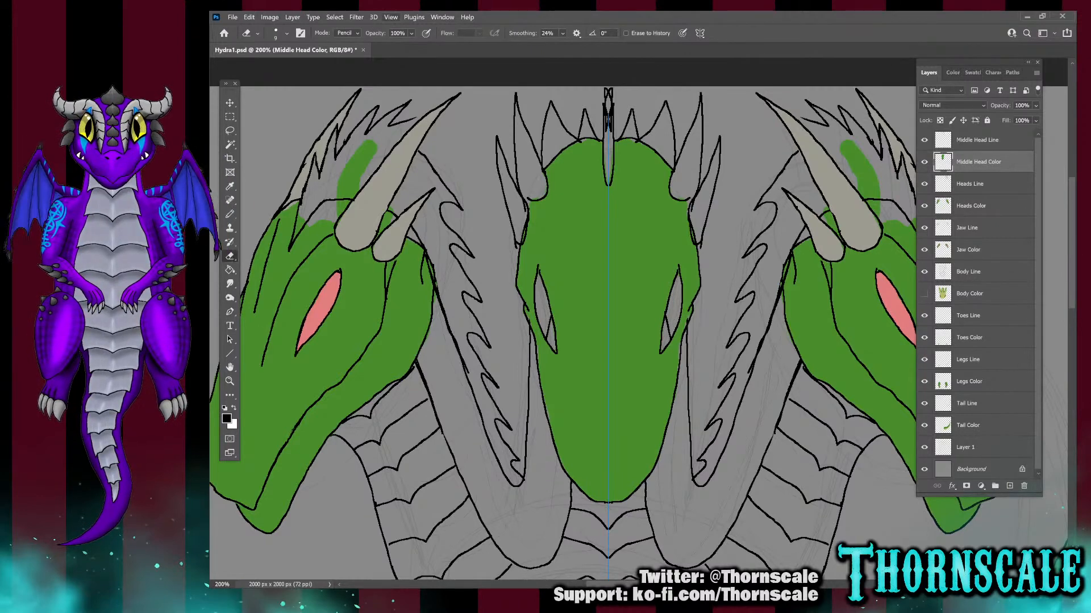
Hide the Middle Head Color, Middle Head Line and Body Line layers and add a new top layer named Middle Head 2
click(924, 162)
click(924, 139)
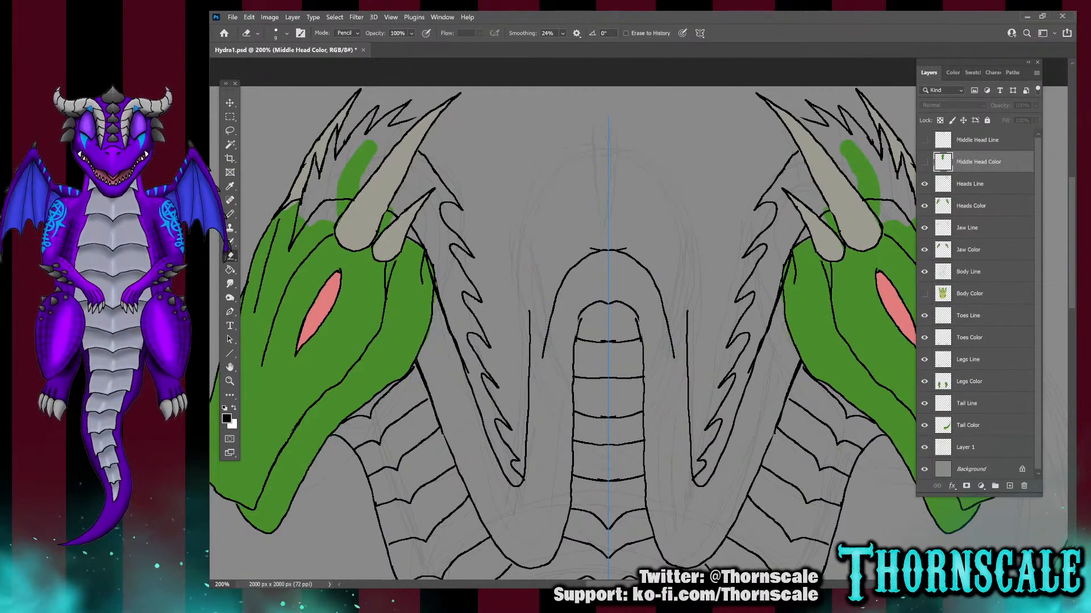
click(971, 140)
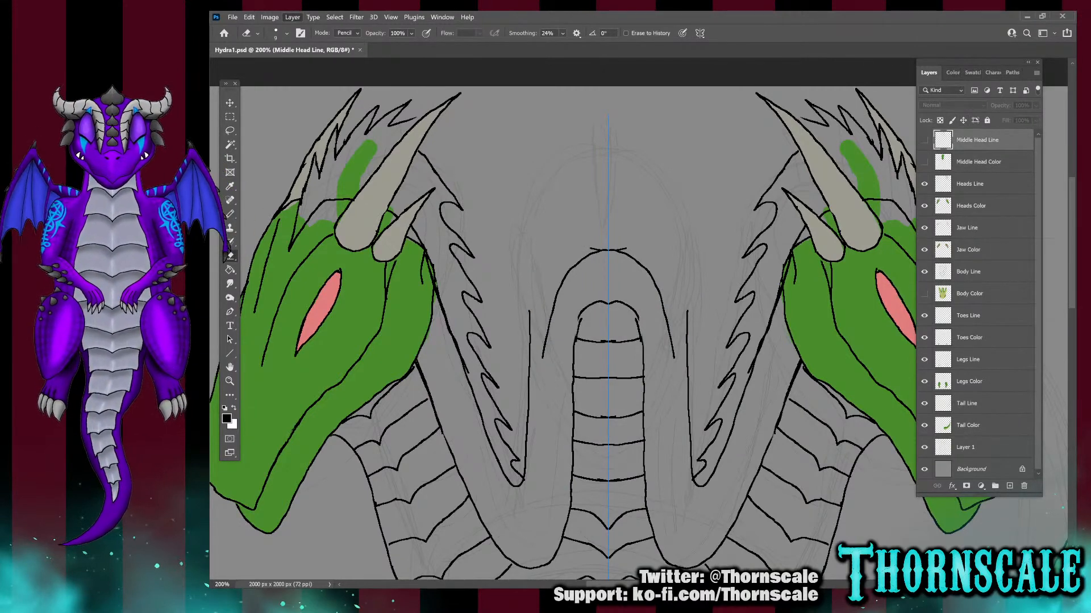
key(ctrl+shift+n)
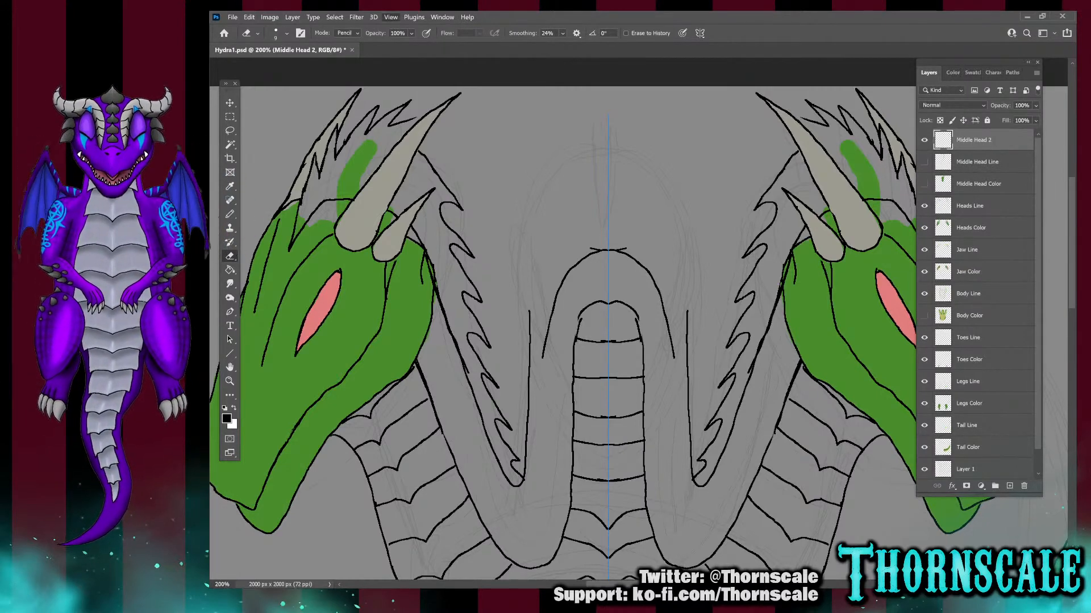
key(ctrl+minus)
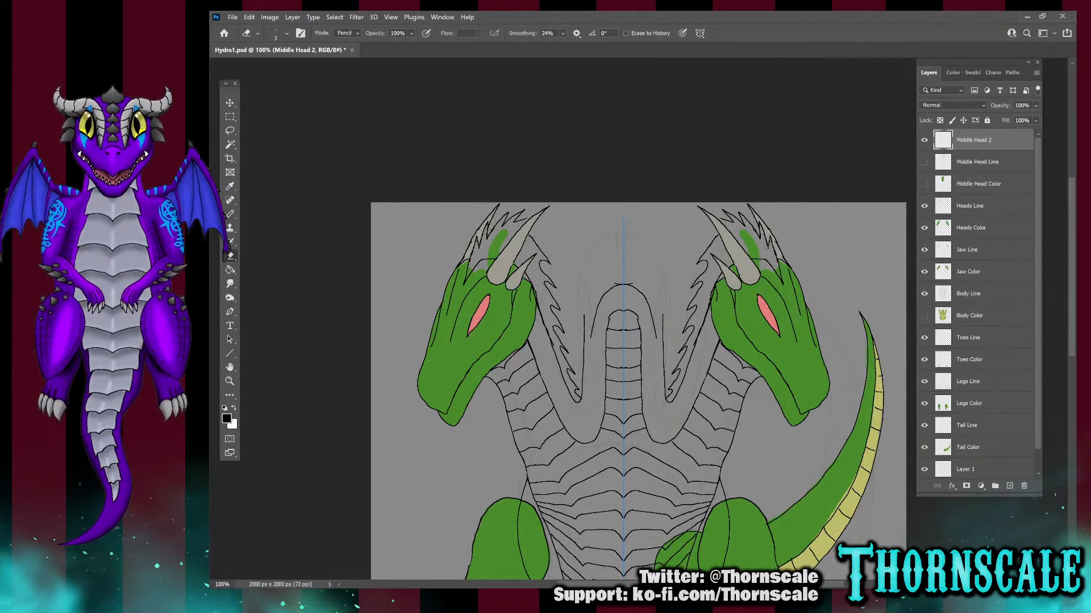
click(924, 293)
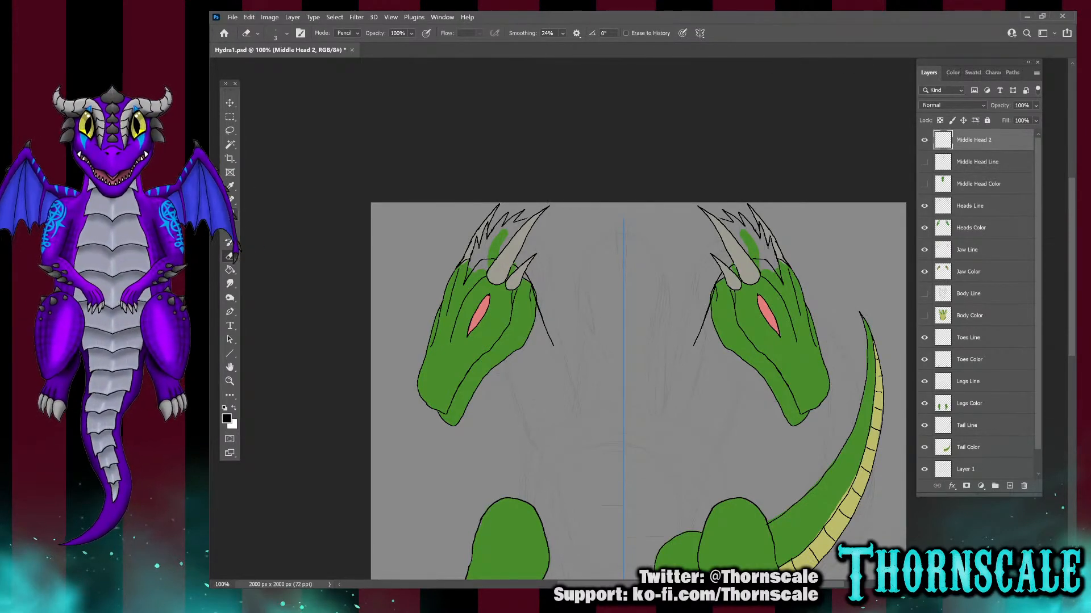
Undo the thick test stroke and draw the middle head's mirrored cheek and snout outline with a 3 px black pencil
click(230, 214)
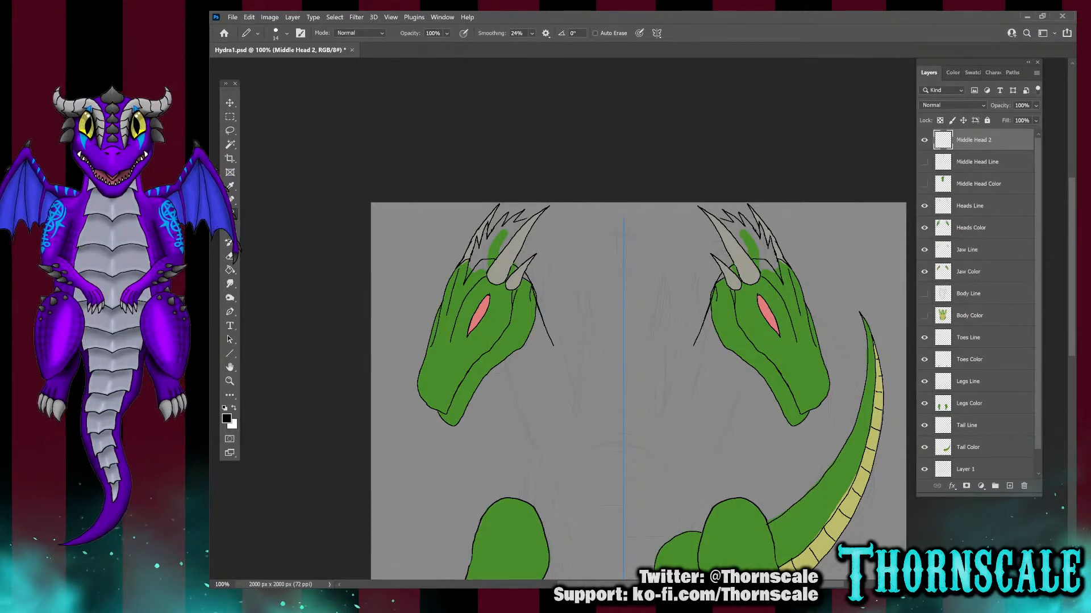
drag(579, 297, 578, 309)
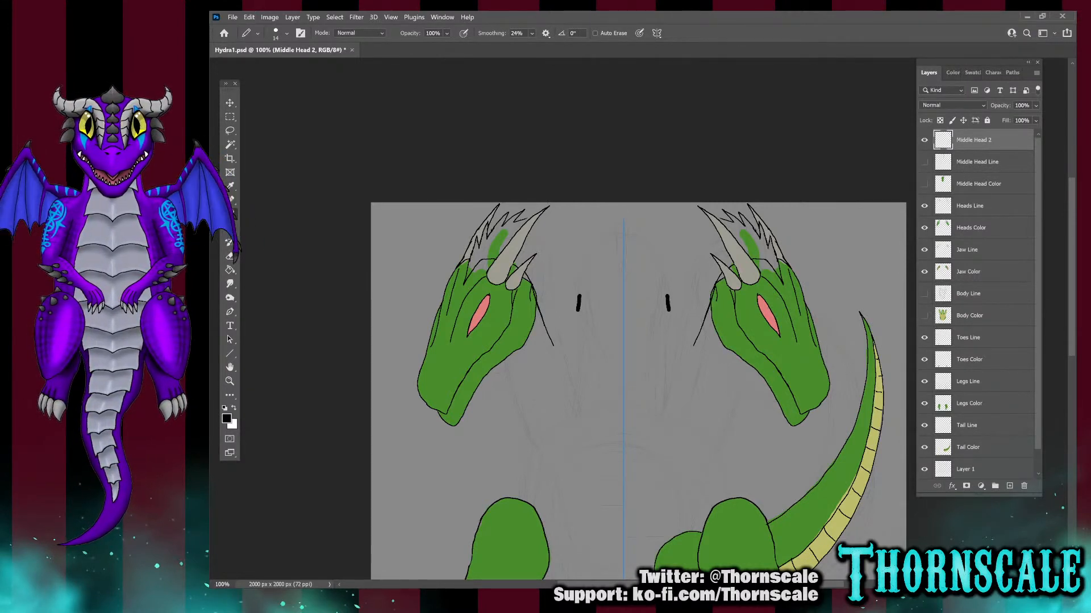
key(ctrl+z)
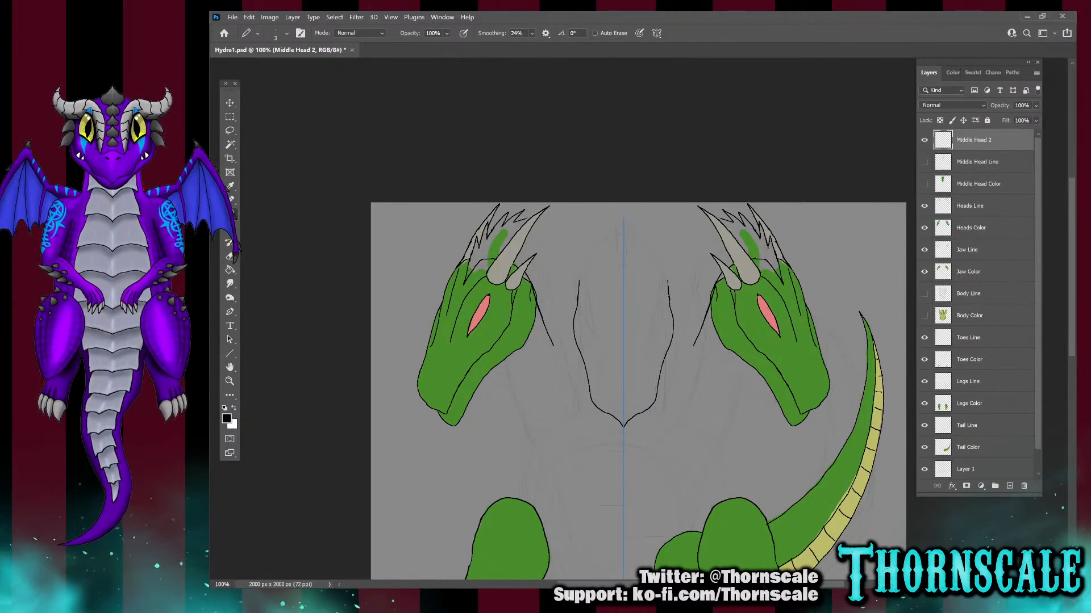
Draw two pairs of mirrored horns above the middle head's cheeks, erasing and reshaping the lower pair's inner edges
drag(680, 269, 679, 251)
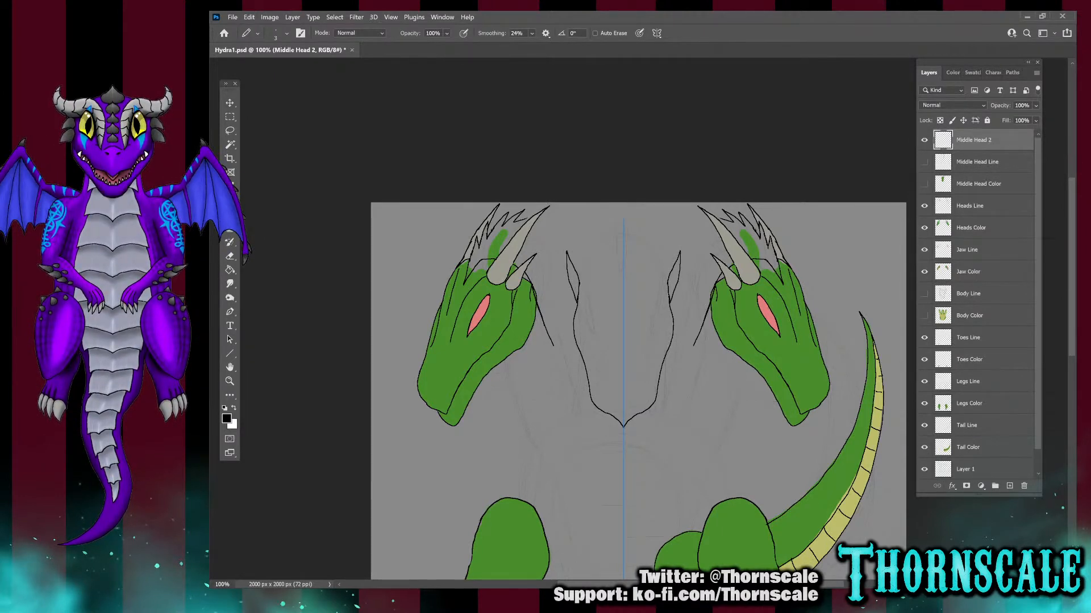
click(229, 103)
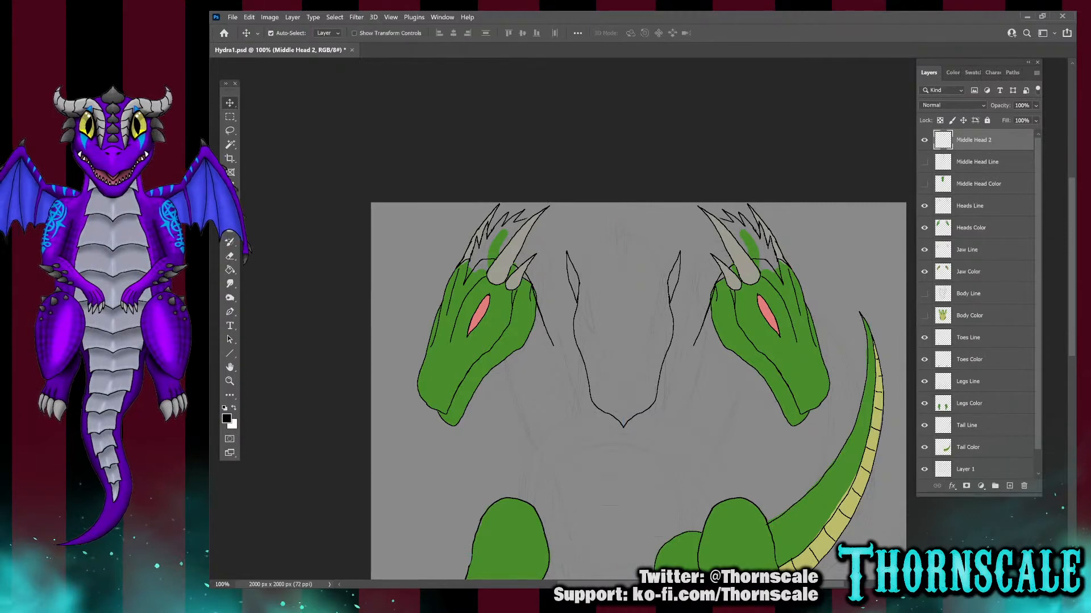
click(229, 256)
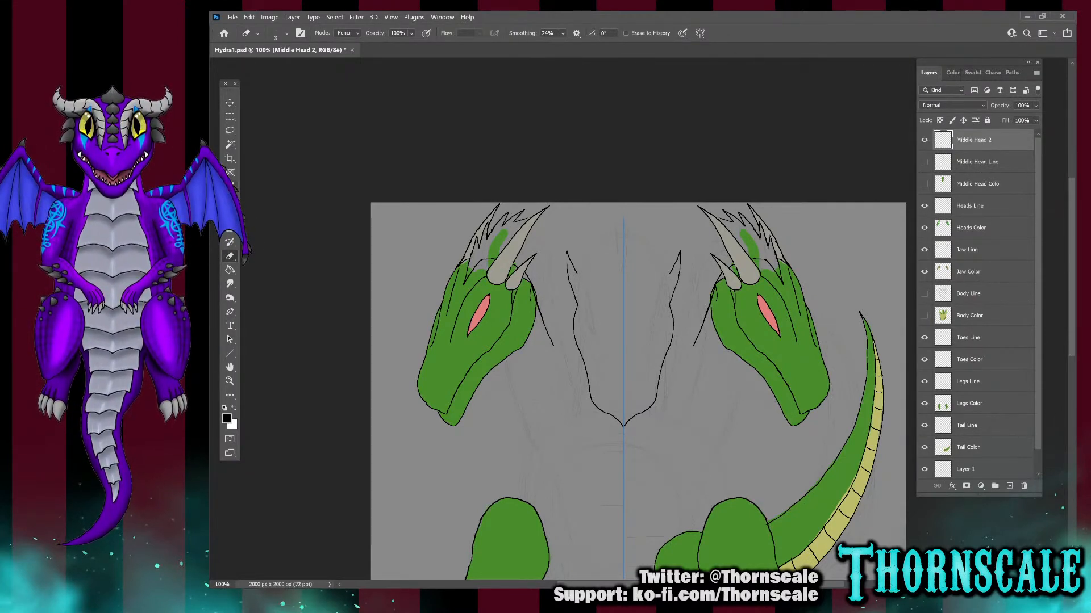
click(229, 214)
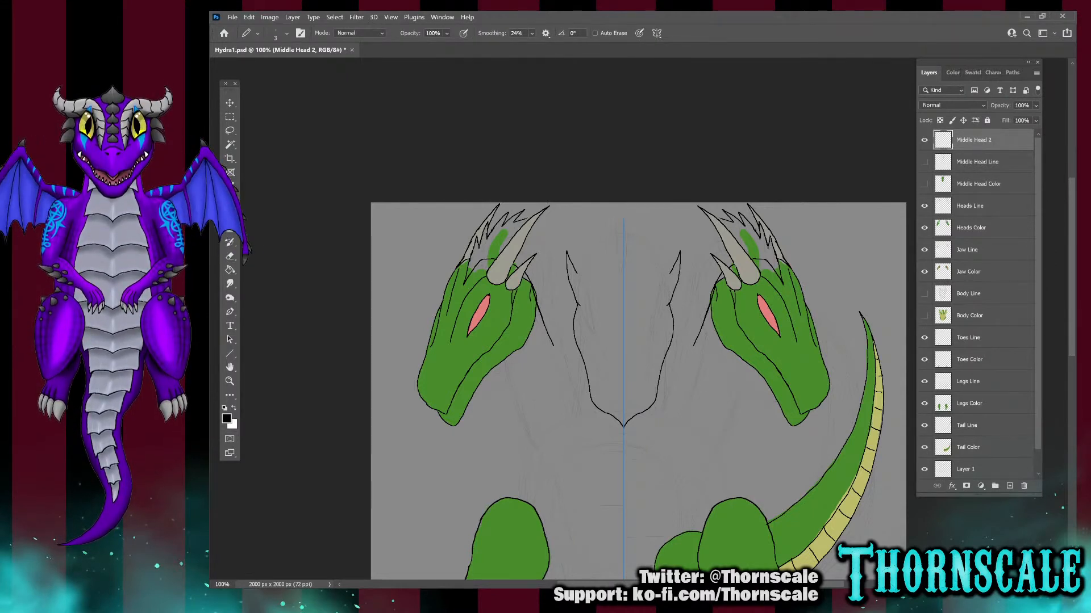
drag(585, 303, 584, 282)
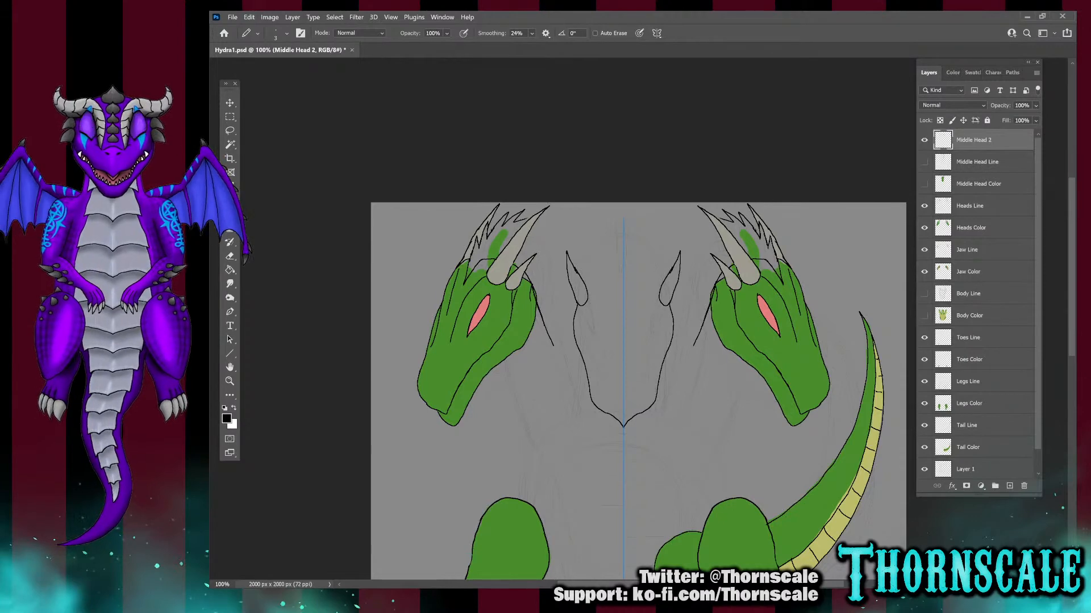
mouse_move(596, 273)
mouse_down()
mouse_move(571, 204)
mouse_move(578, 265)
mouse_up()
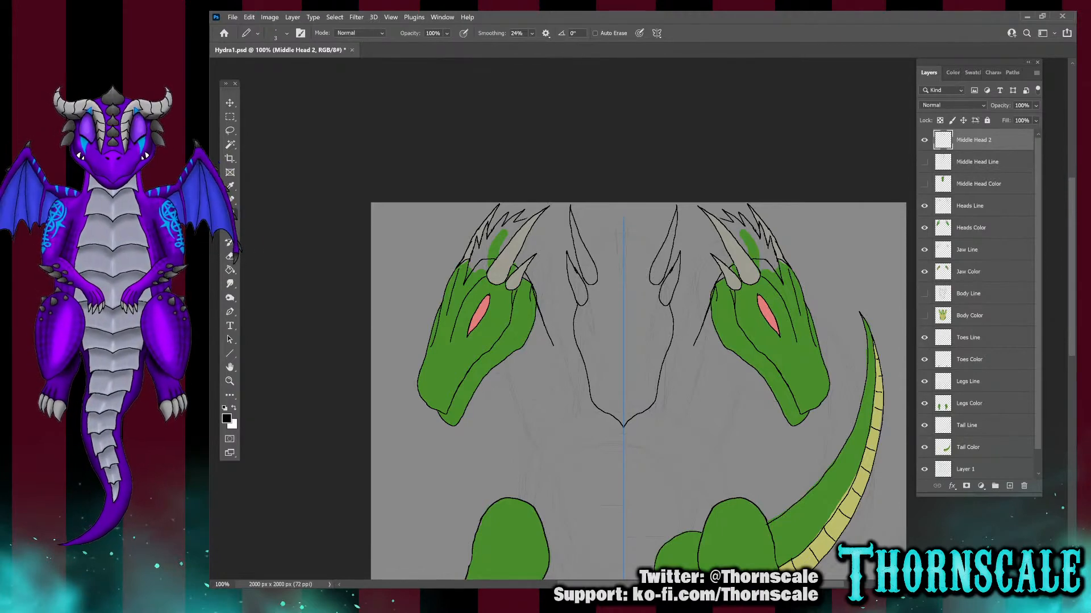
Erase the middle head's cheek and snout outline with a 47 px eraser, keeping only the horns
key(ctrl+z)
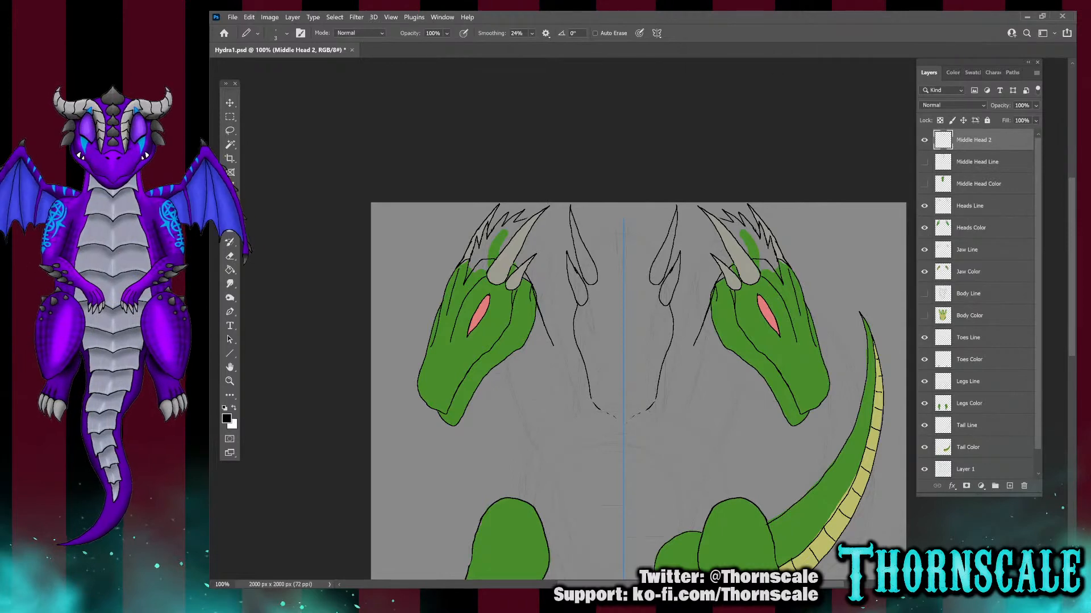
key(e)
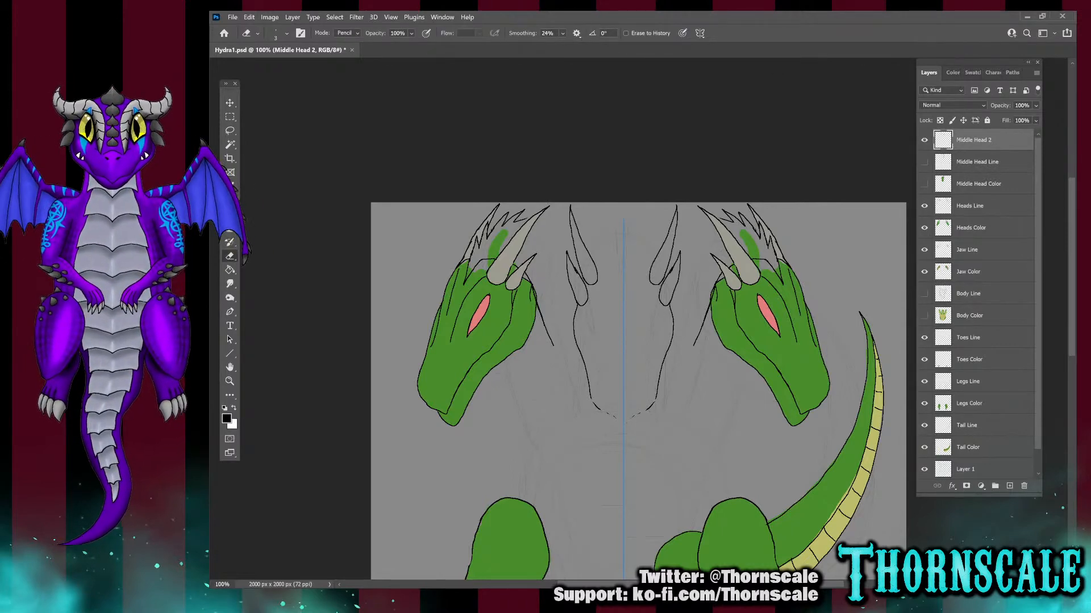
key(bracketright)
key(bracketright)
key(bracketright)
key(bracketright)
key(bracketright)
key(bracketright)
key(bracketright)
key(bracketright)
key(bracketright)
key(bracketright)
key(bracketright)
key(bracketright)
key(bracketright)
key(bracketright)
key(bracketright)
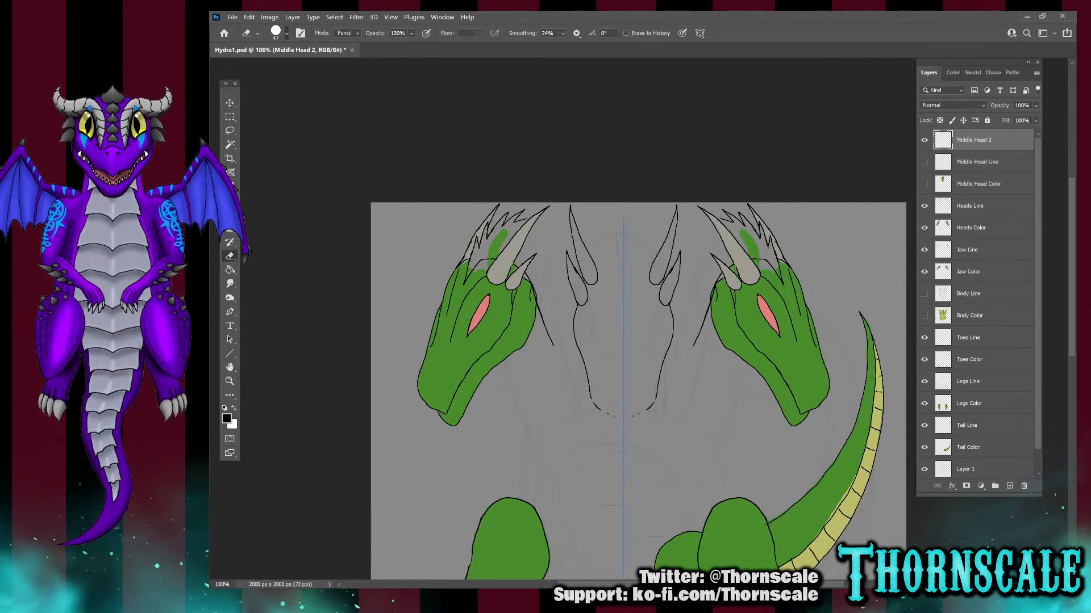
mouse_move(593, 400)
mouse_down()
mouse_move(602, 411)
mouse_move(574, 318)
mouse_up()
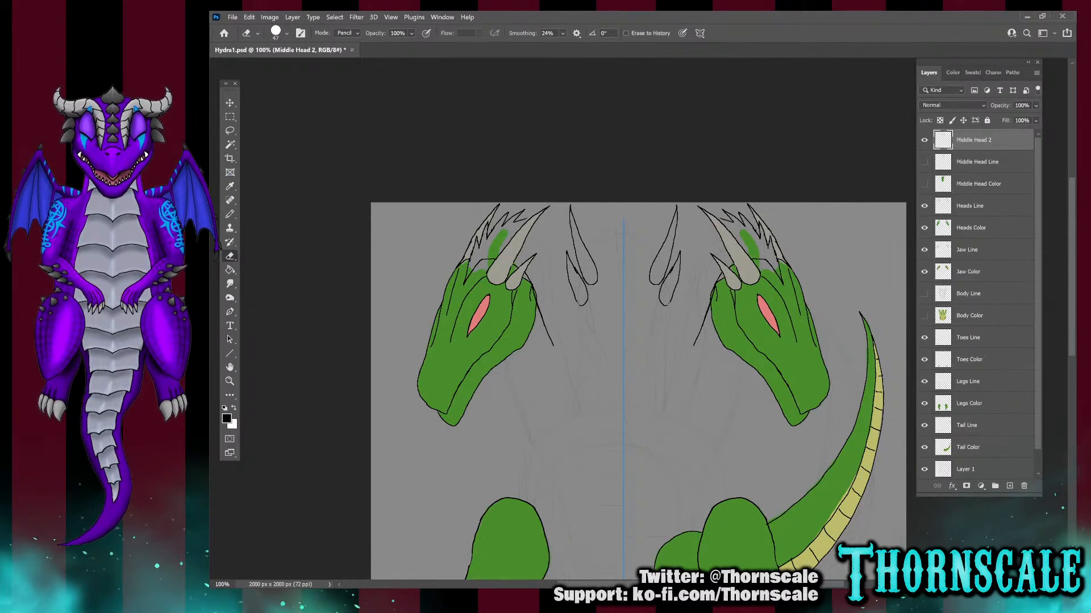
Redraw the middle head's mirrored outline with a 3 px pencil, giving it wider cheeks and a longer, rounded snout
click(230, 241)
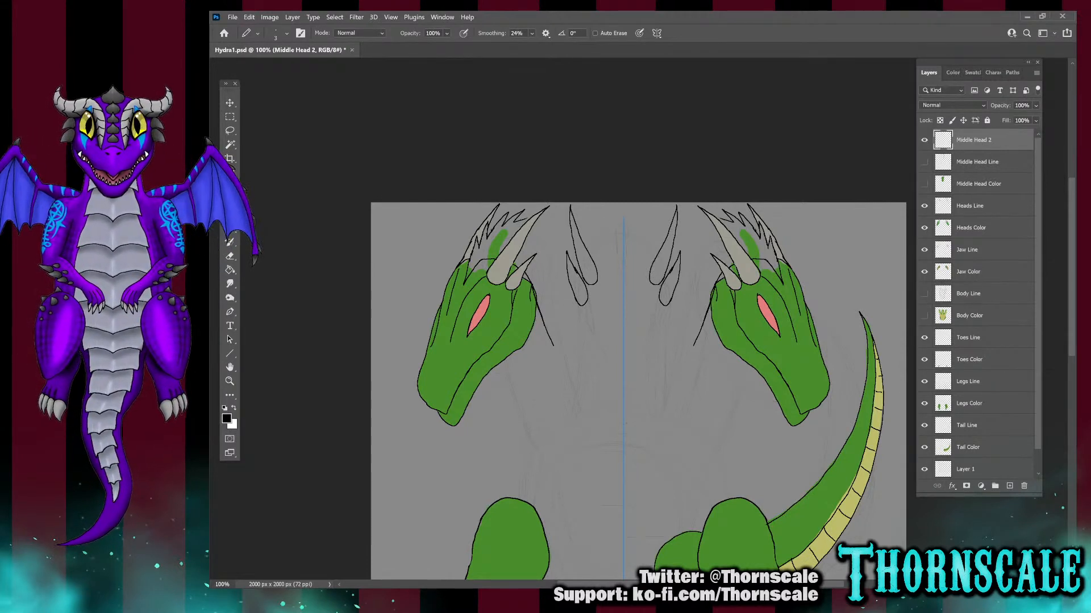
drag(673, 361, 663, 382)
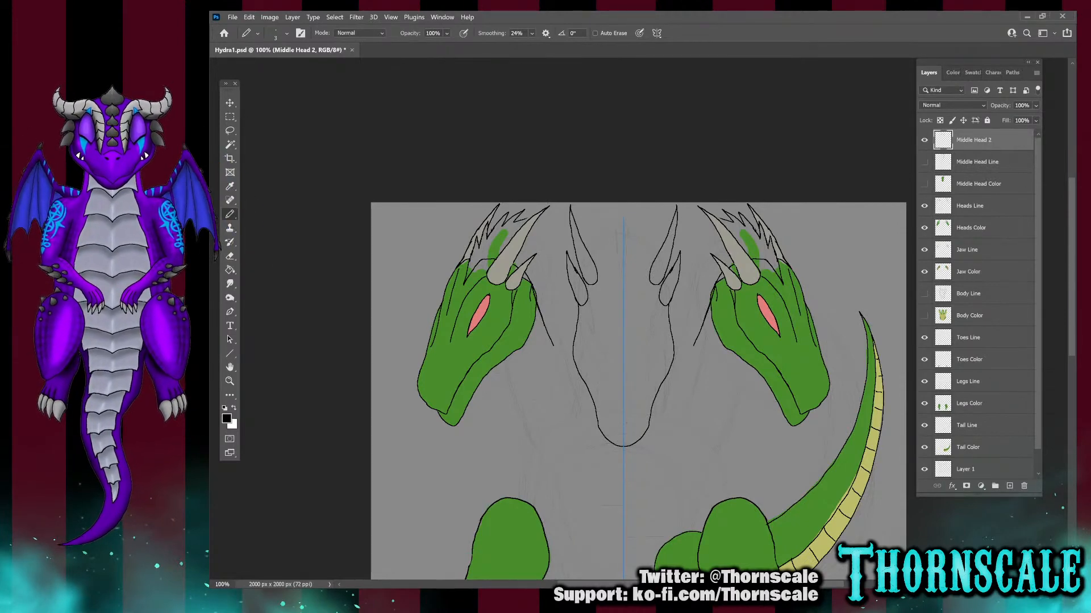
key(ctrl+z)
key(ctrl+z)
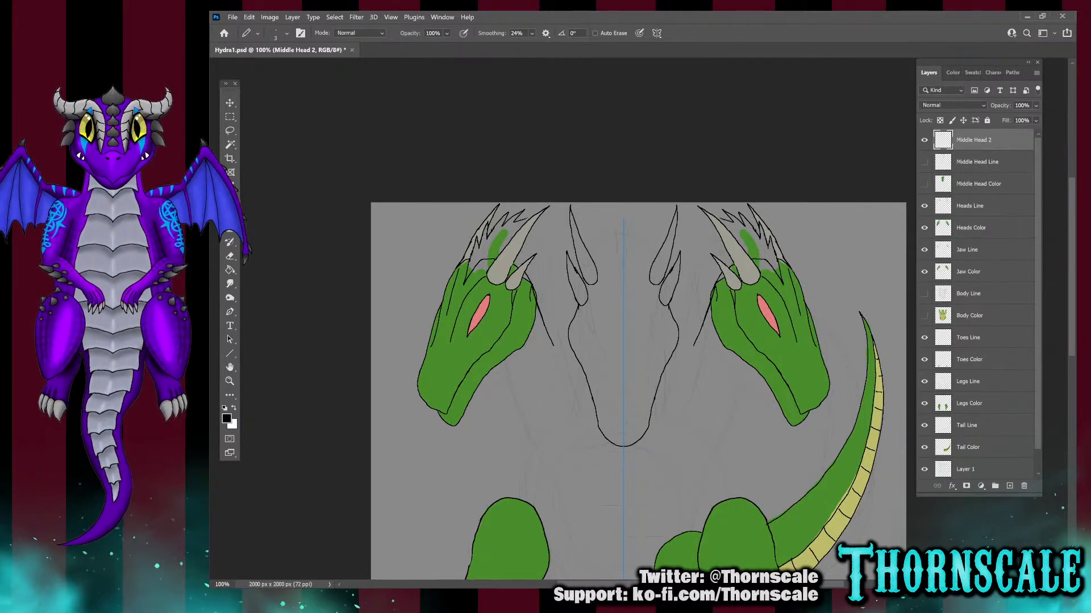
Pencil in the middle head's inner details: spiked centre crest, skull top, mirrored slit eyes and long brow ridge lines
drag(619, 289, 619, 218)
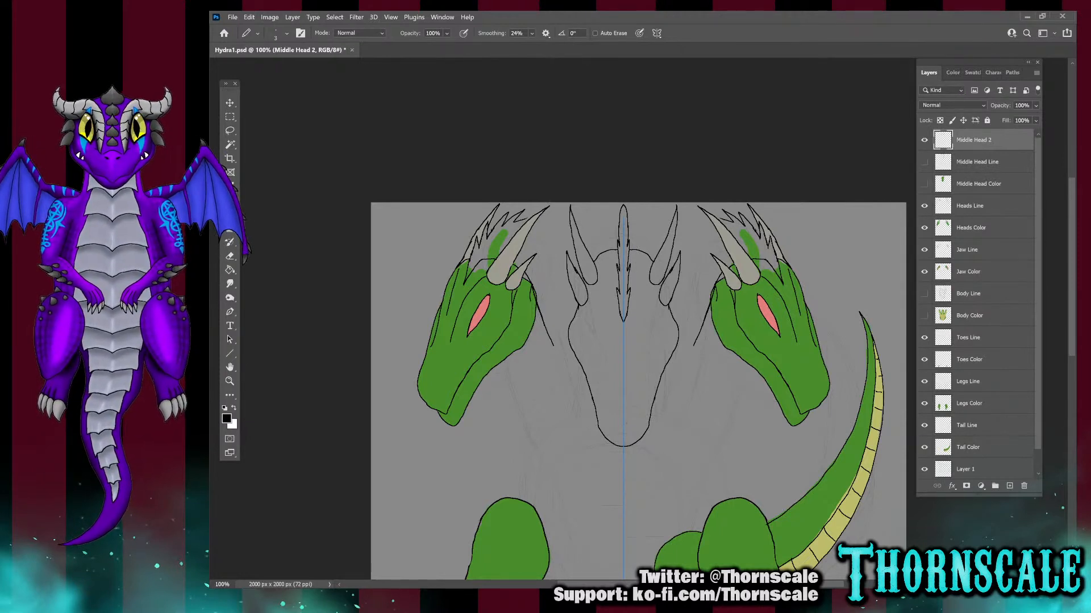
mouse_move(588, 323)
mouse_down()
mouse_move(594, 360)
mouse_move(585, 317)
mouse_up()
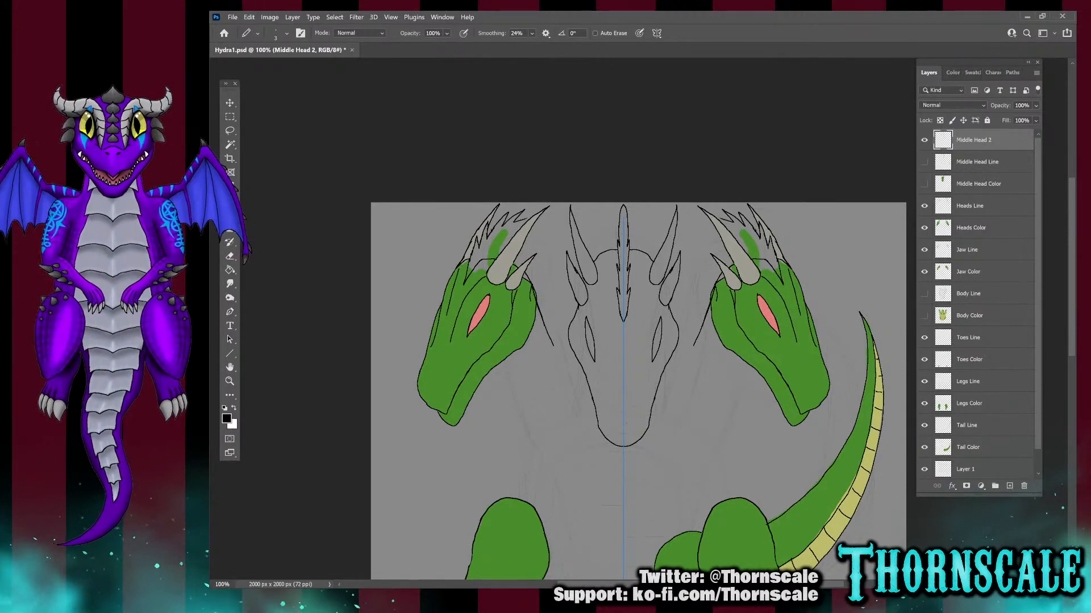
drag(592, 285, 600, 304)
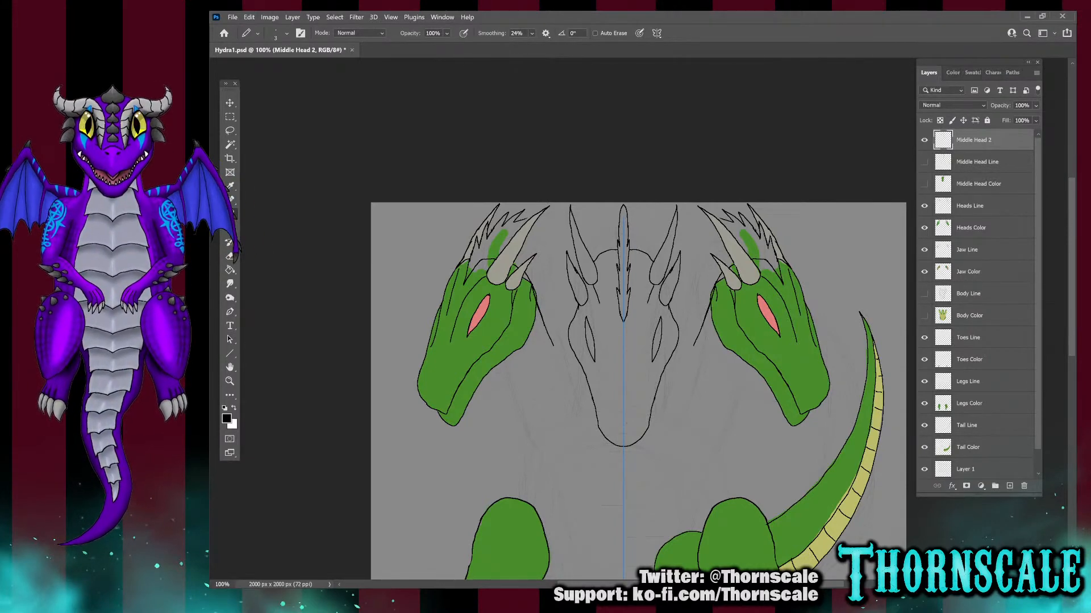
drag(611, 345, 612, 367)
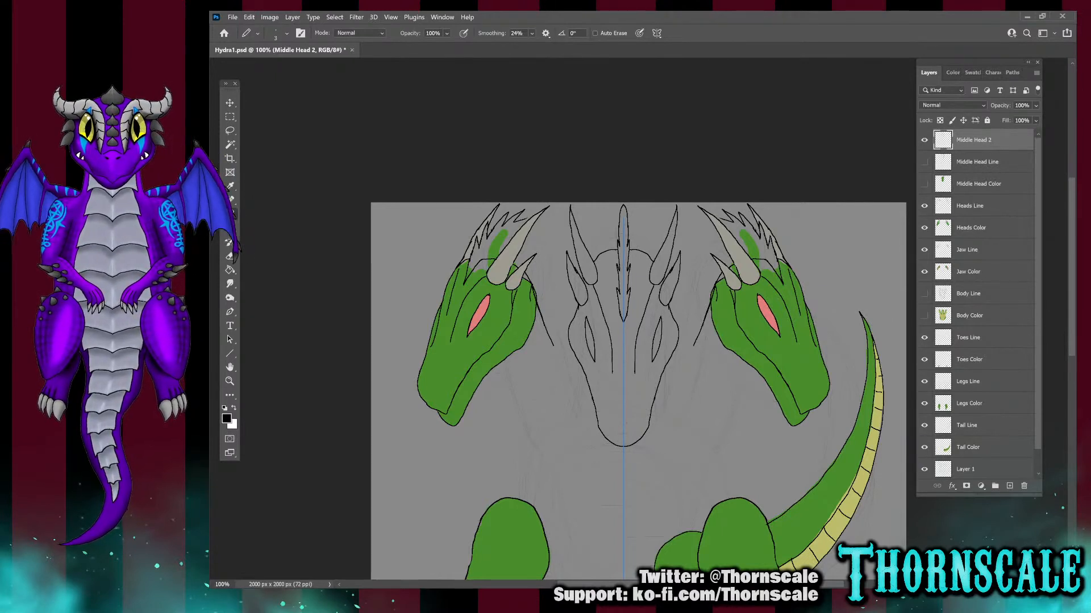
key(ctrl+z)
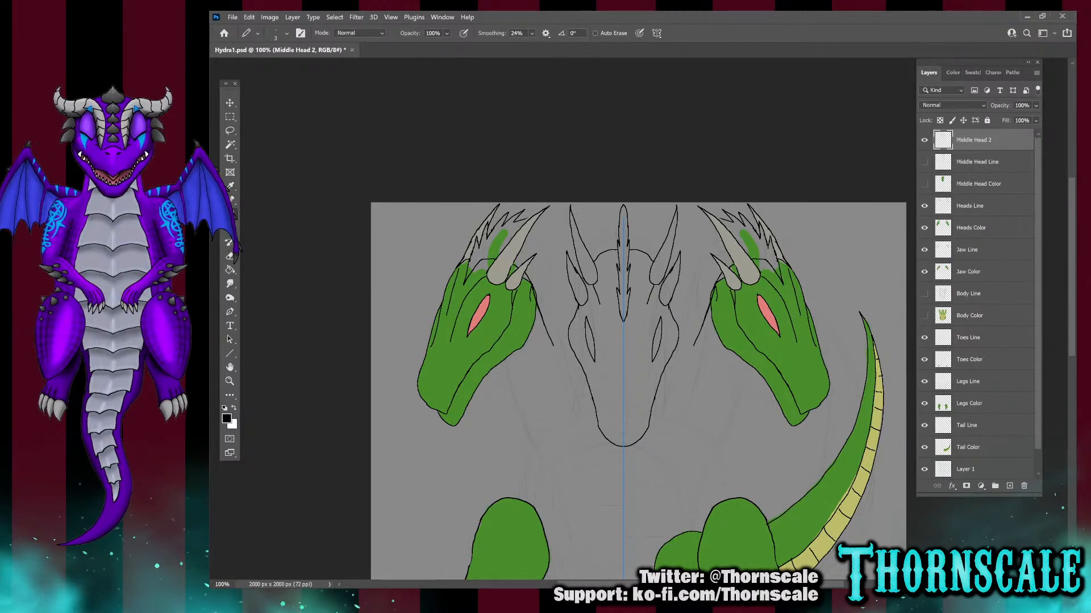
drag(643, 345, 643, 363)
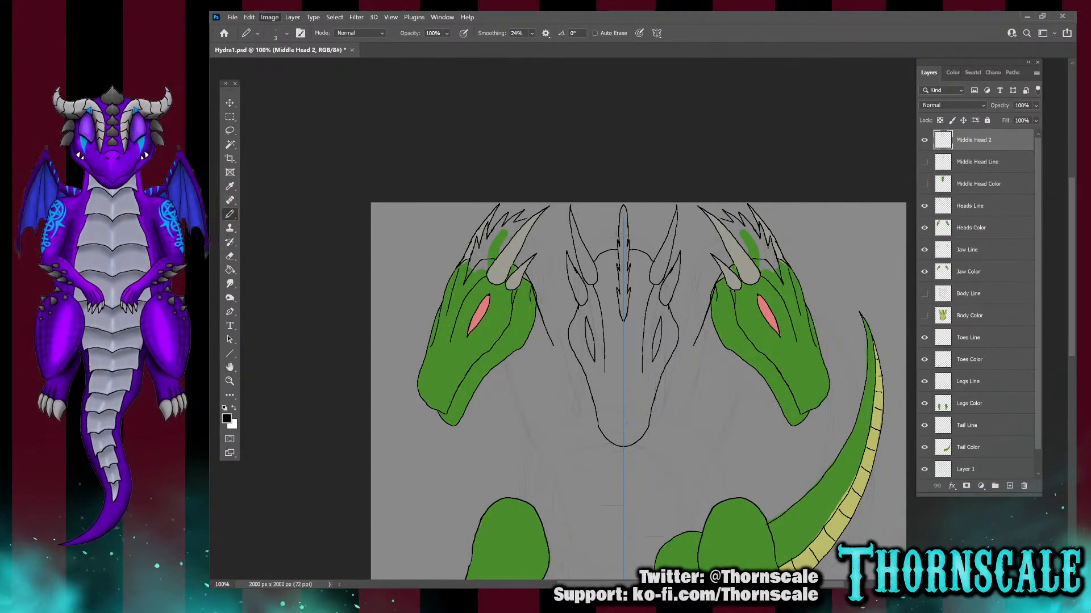
Duplicate the Middle Head 2 layer, place the copy beneath the original and name it Middle Head 2 Color
click(324, 64)
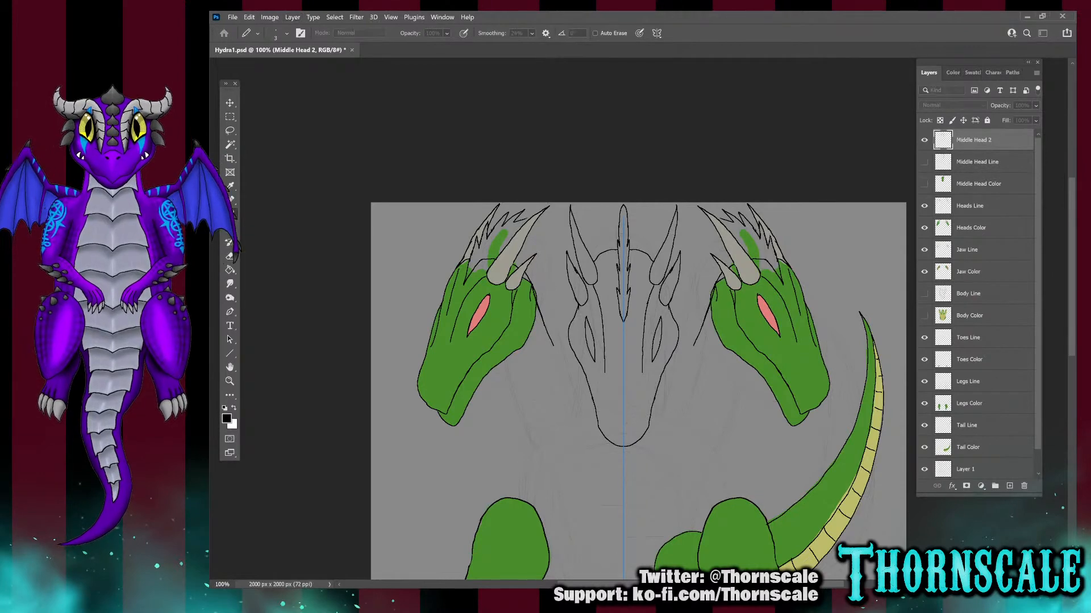
key(Return)
drag(979, 141, 979, 171)
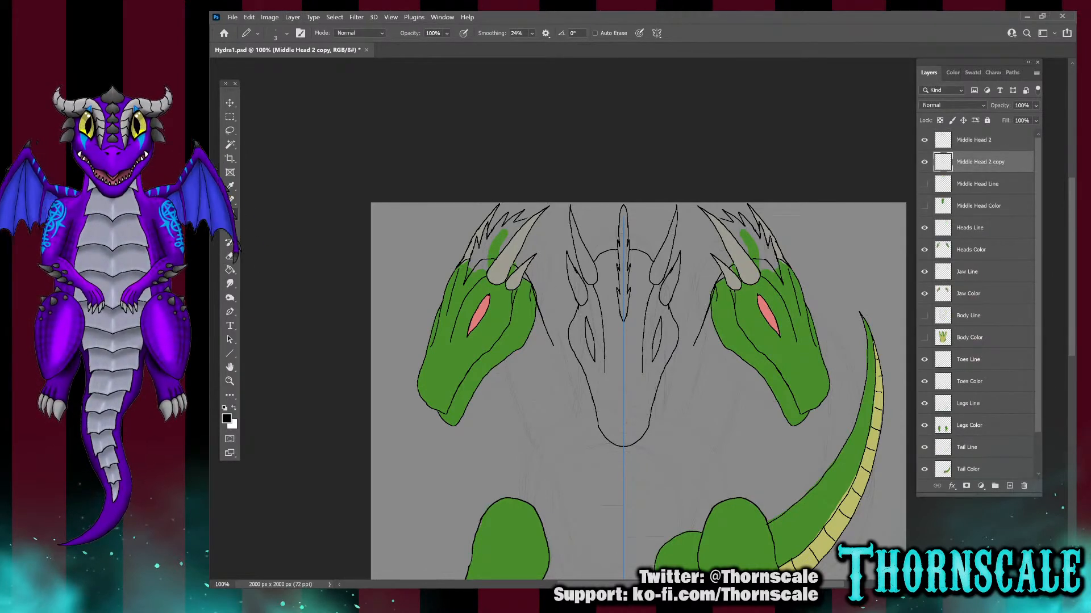
double_click(980, 161)
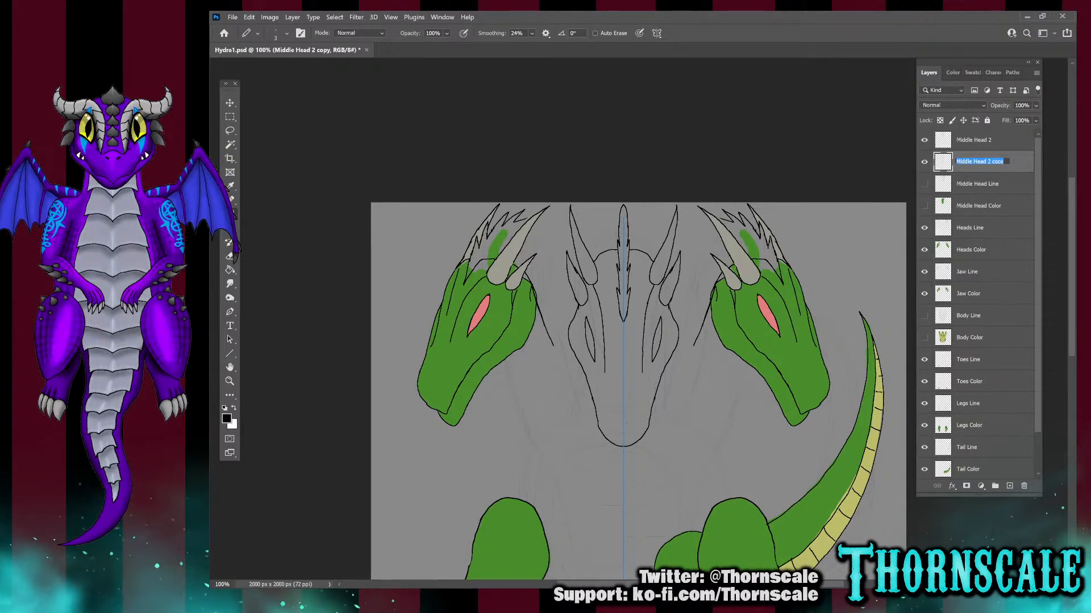
text(Middle)
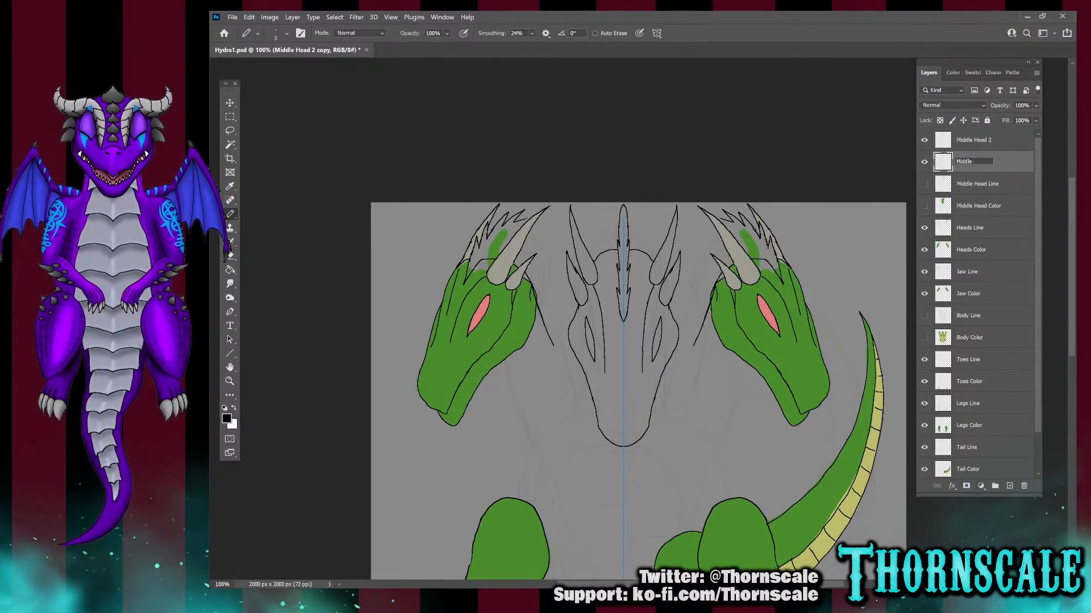
text( Head 2 Color)
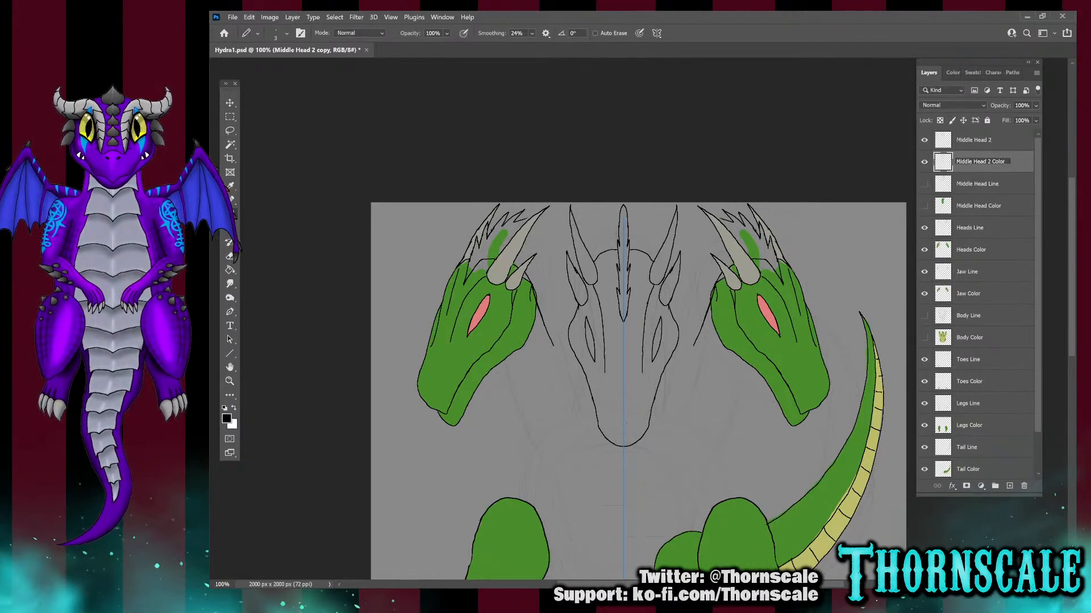
key(Return)
Rename the original Middle Head 2 layer as Middle Head 2 Line
double_click(973, 139)
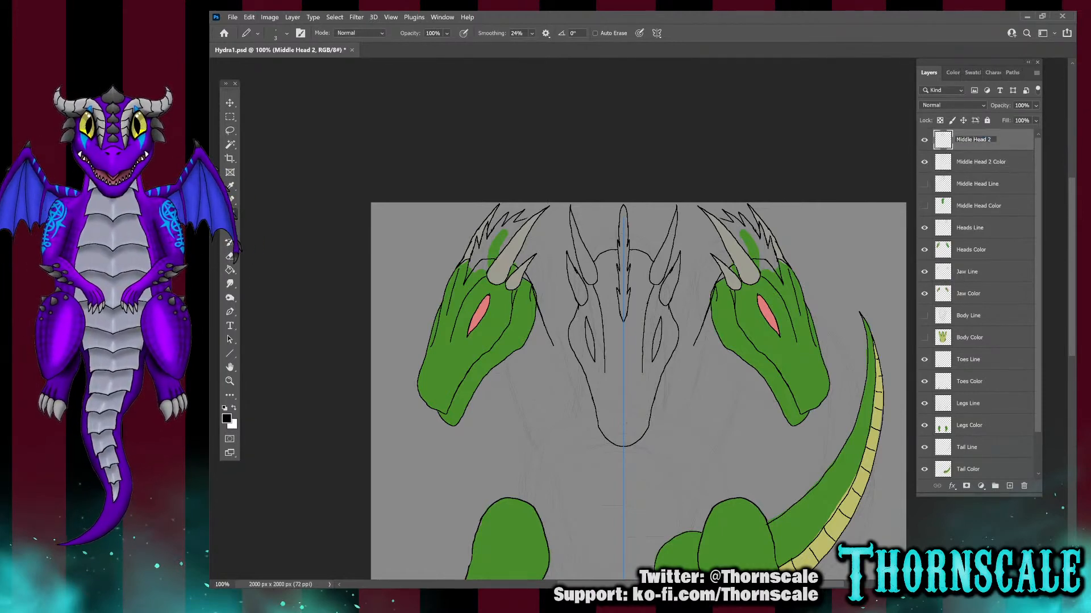
text(Line)
key(Return)
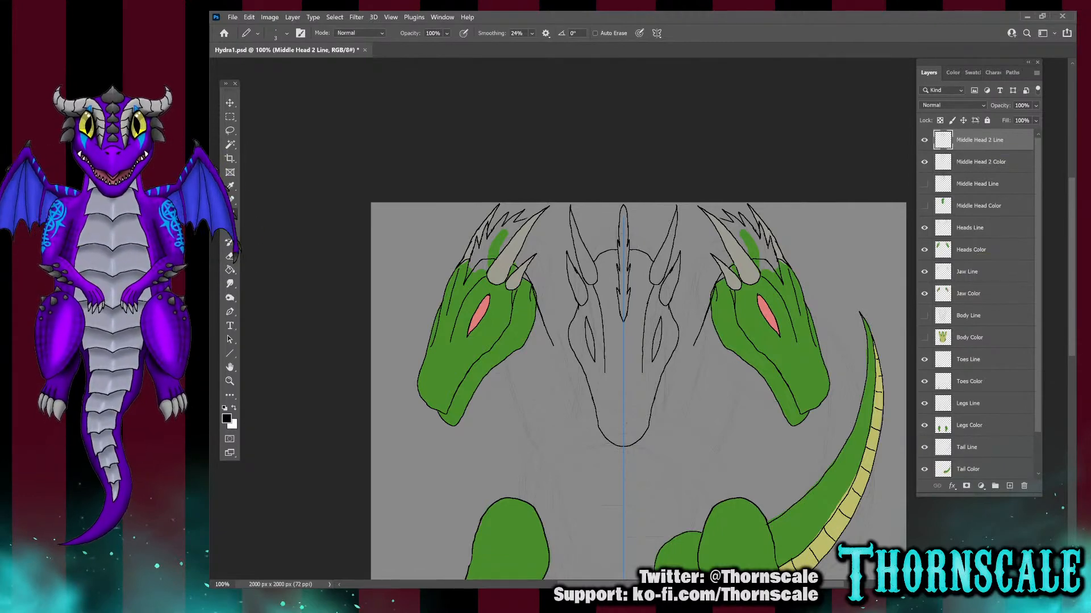
Switch the Heads Color layer off and on repeatedly to examine the jaws beneath the side heads
click(974, 272)
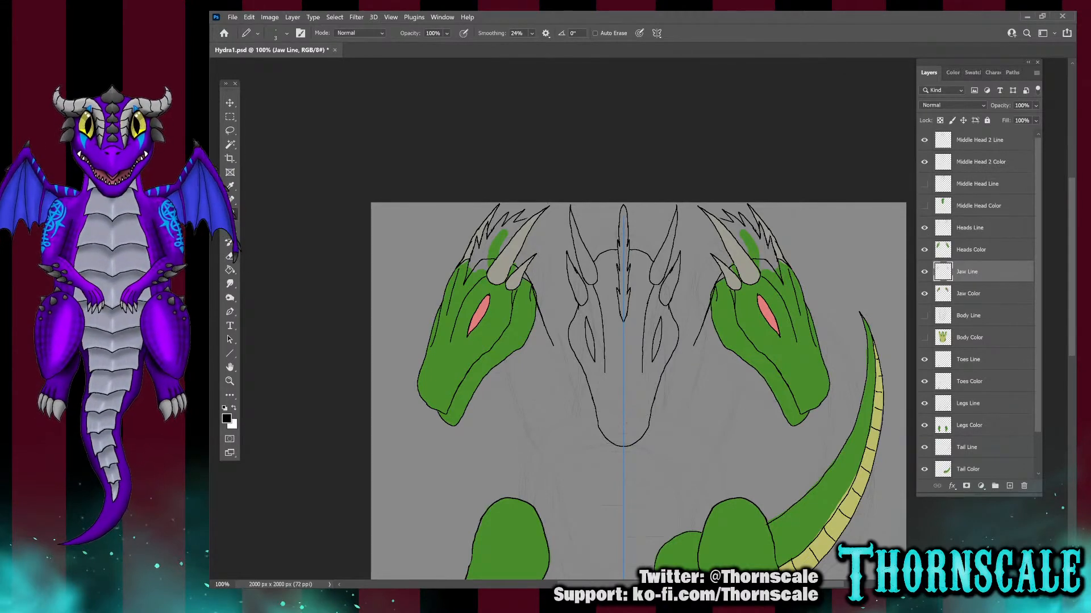
click(924, 250)
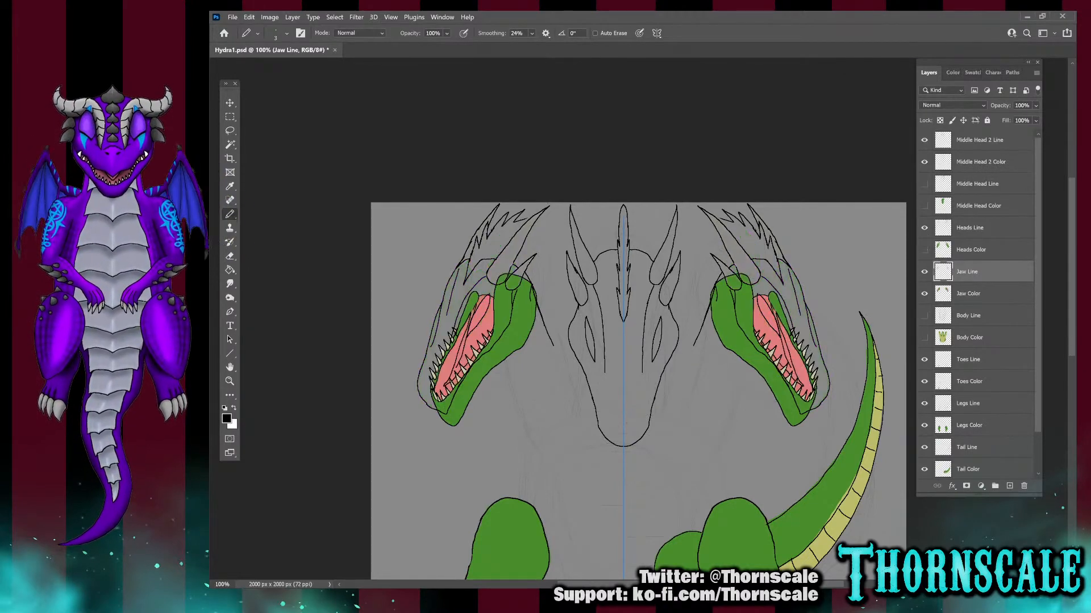
click(924, 250)
click(924, 249)
click(924, 249)
click(924, 250)
click(924, 249)
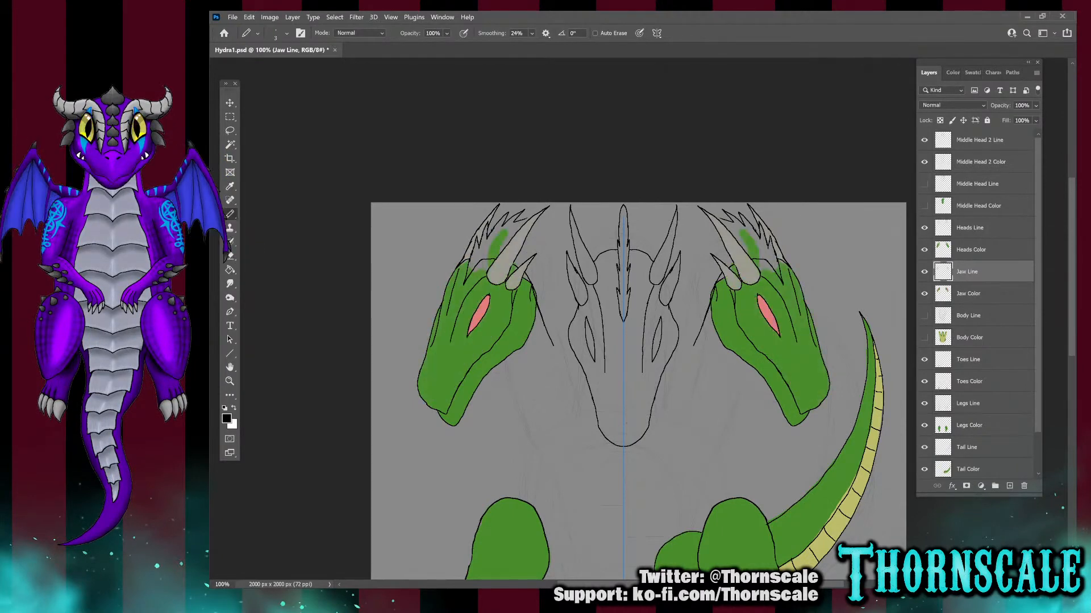
click(924, 250)
click(924, 249)
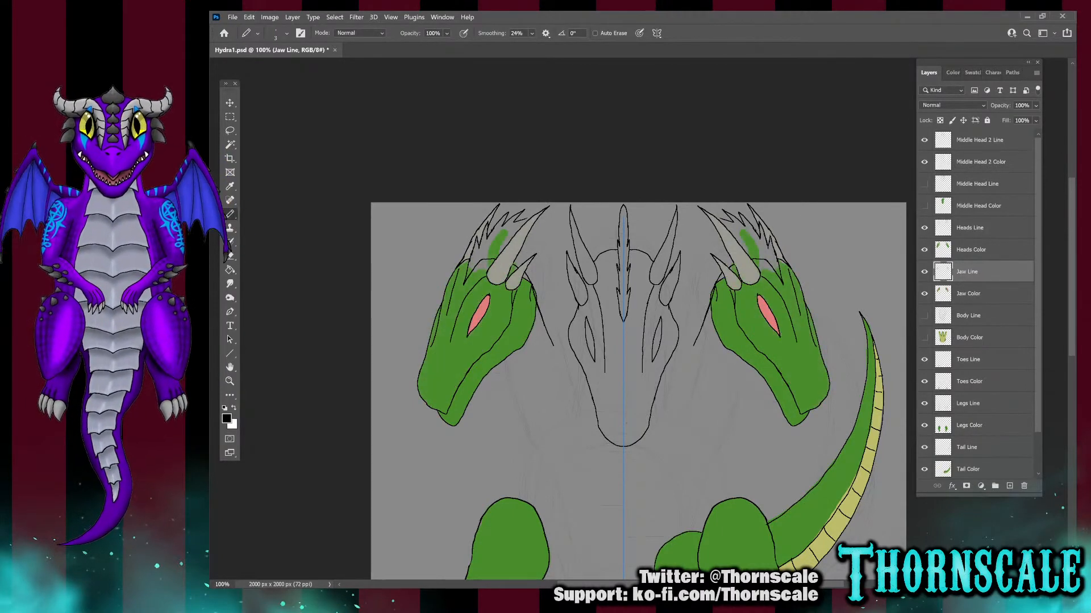
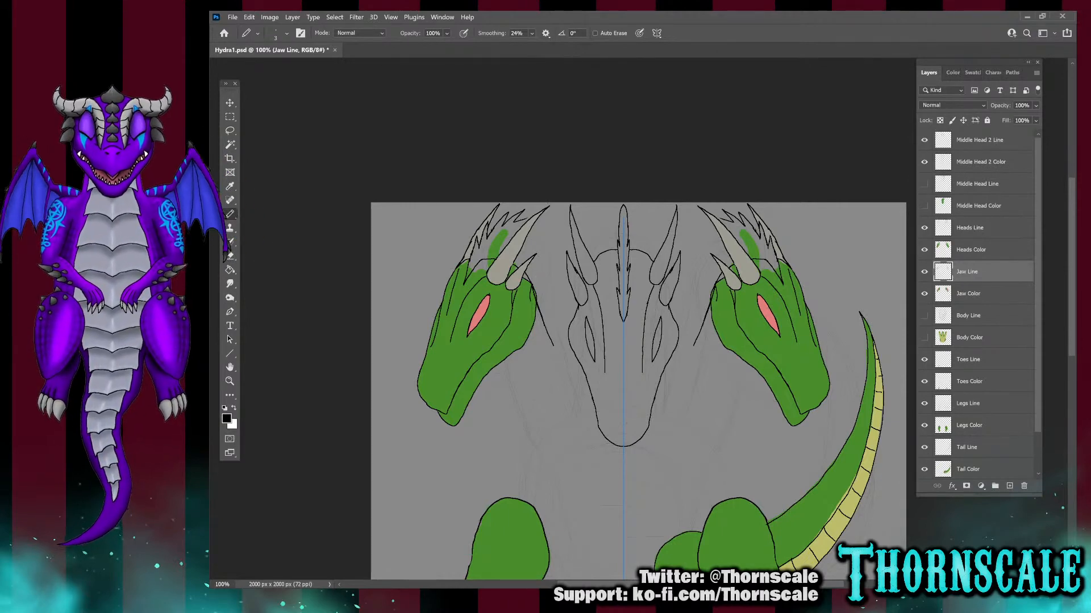
Erase the stray green patches between the horns and frills of both side heads on Heads Color with a 47 px eraser
click(971, 250)
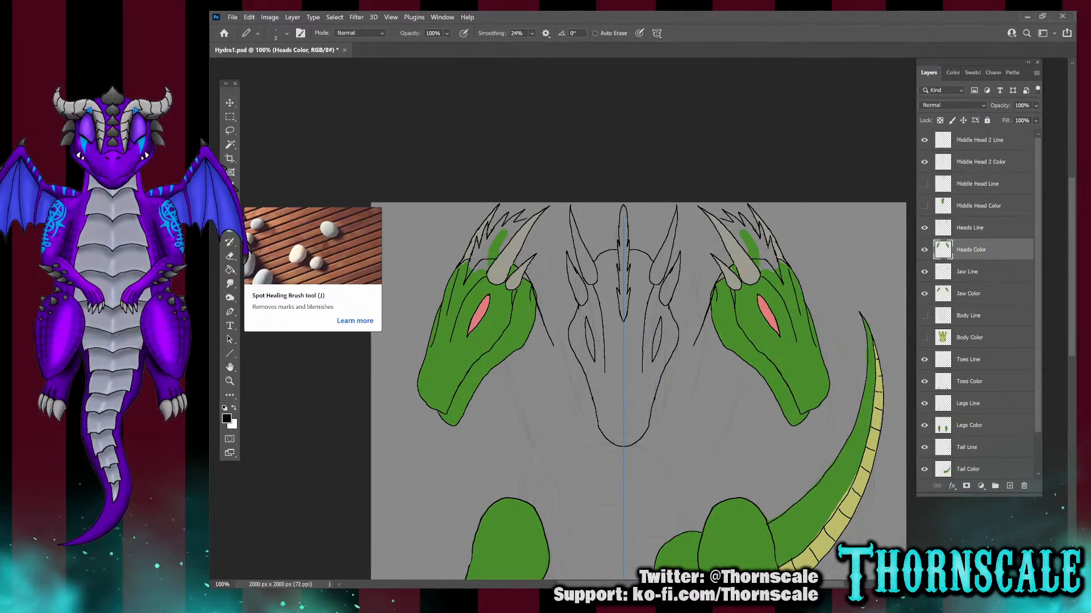
key(e)
drag(505, 224, 493, 242)
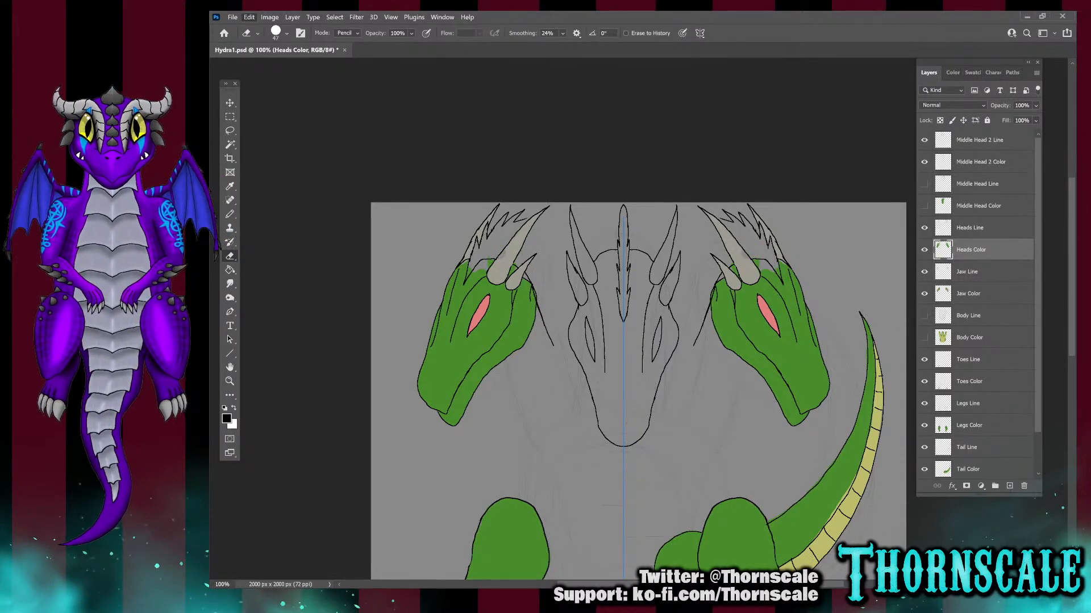
key(ctrl+z)
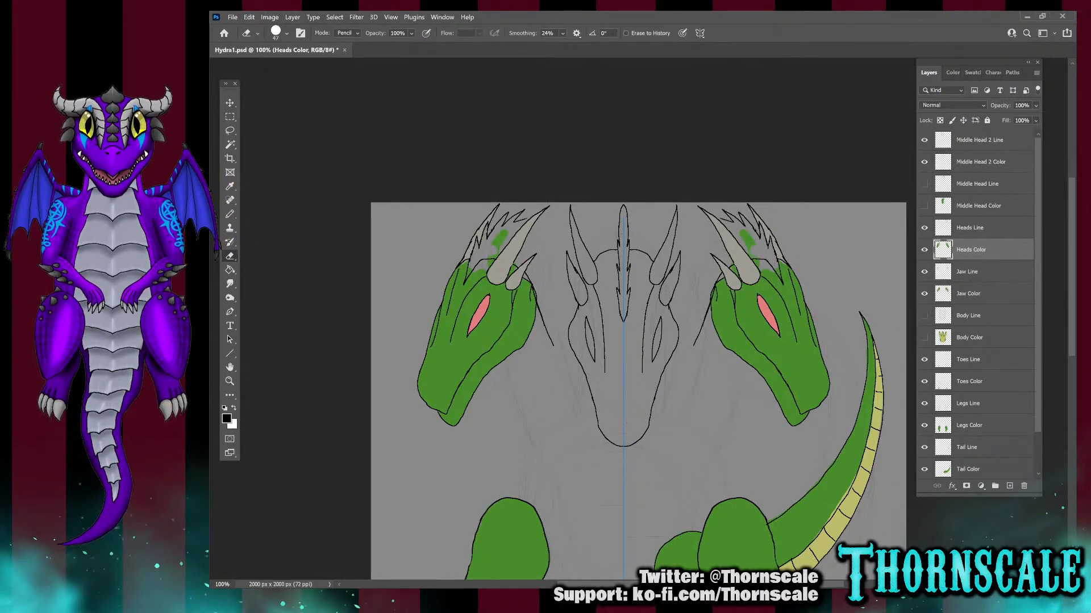
drag(495, 245, 501, 239)
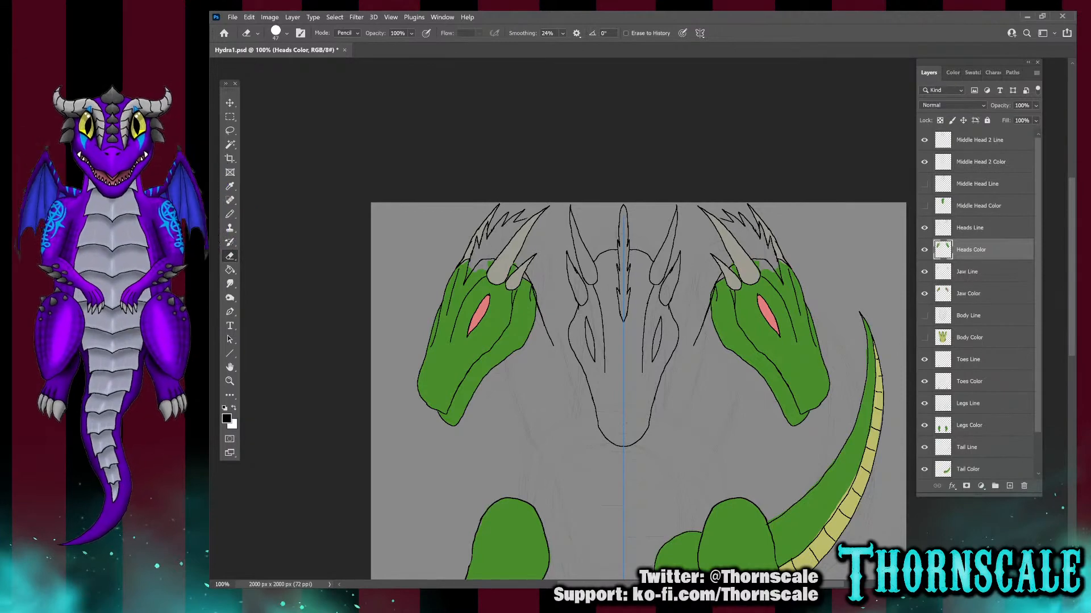
Sample the head green and paint the bare gaps at the base of both side heads' horns on Heads Color
click(924, 249)
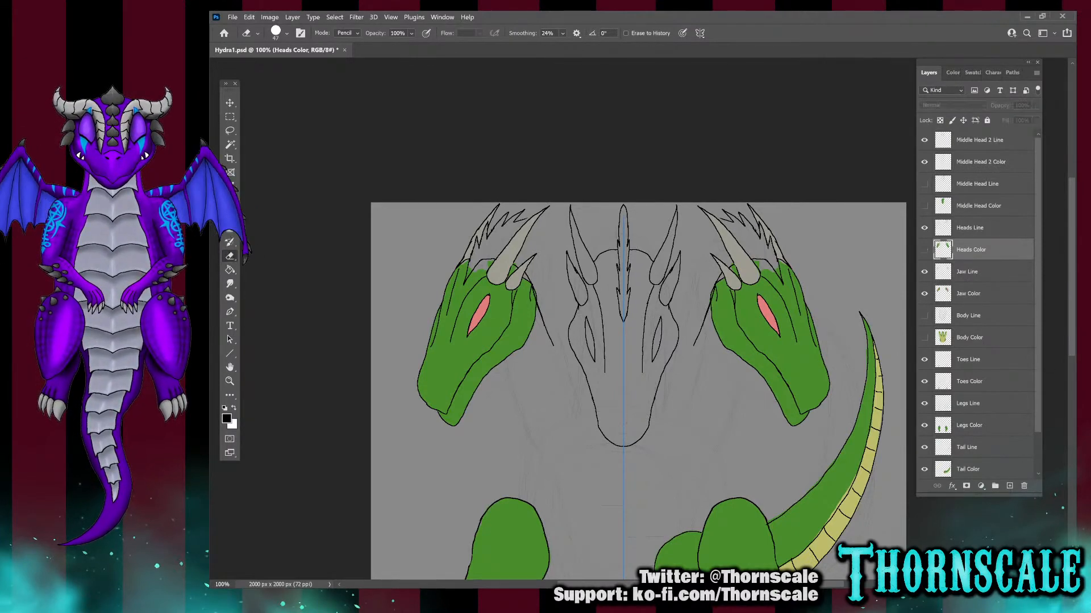
click(925, 250)
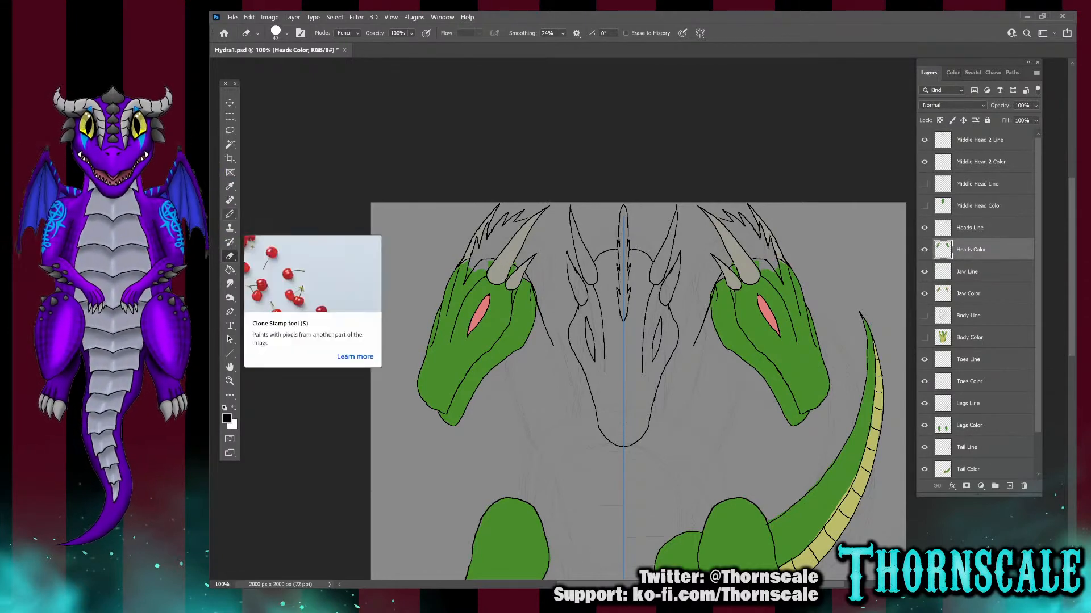
click(230, 187)
click(459, 341)
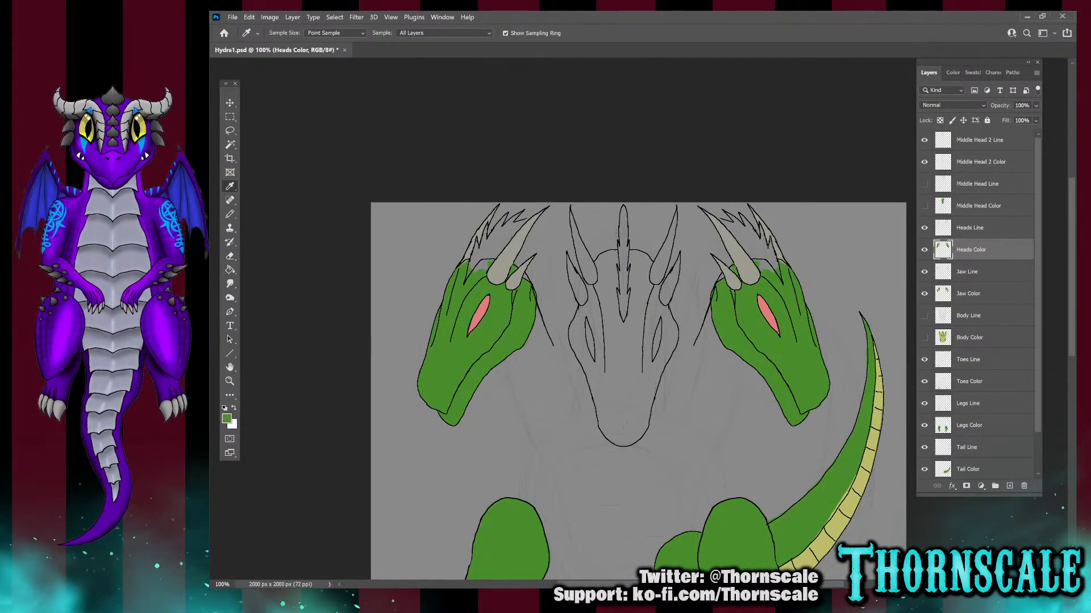
key(b)
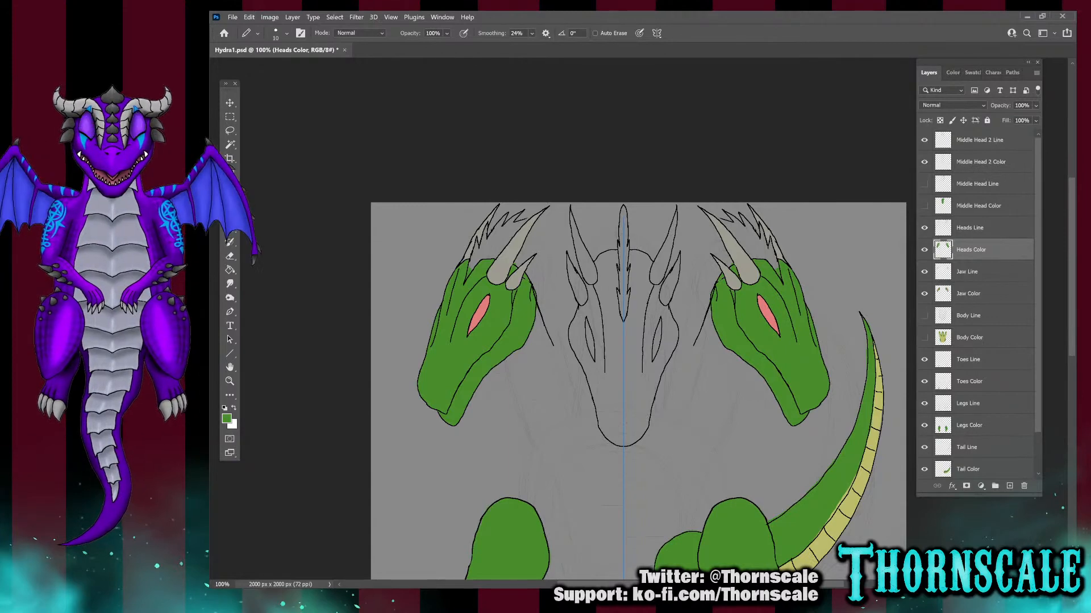
Paint the middle head green on Middle Head 2 Color with a 29 px pencil, leaving the eyes, horns and central crest unpainted
click(981, 161)
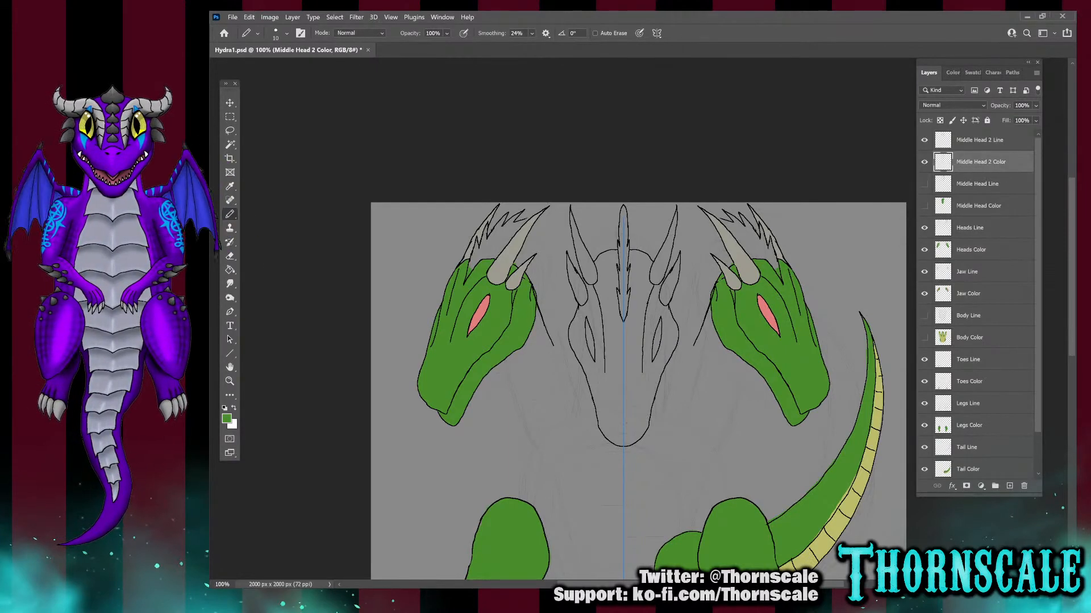
key(bracketright)
key(bracketright)
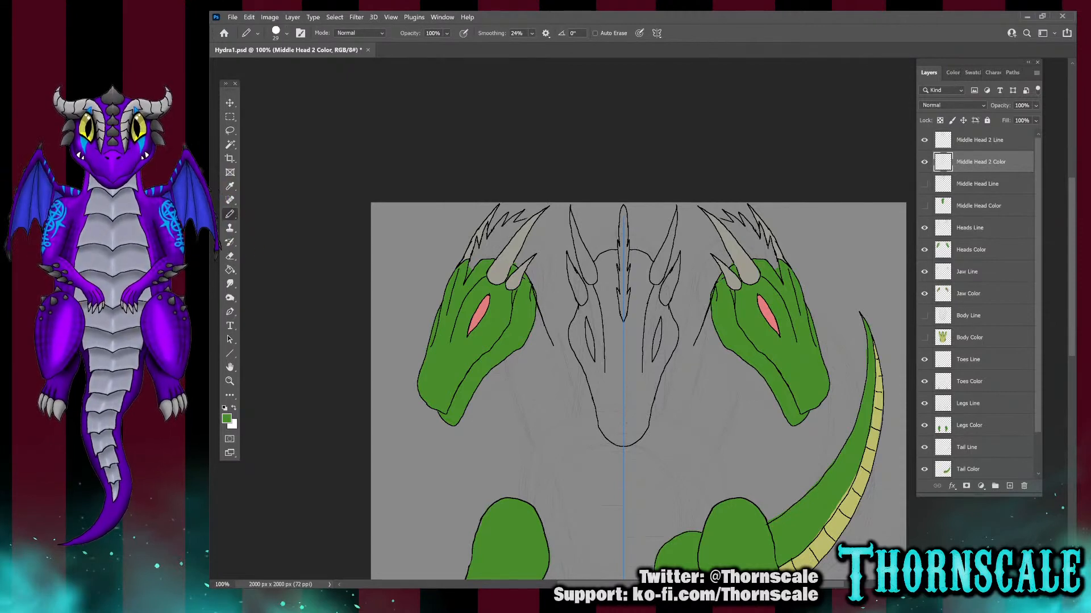
drag(609, 375, 593, 315)
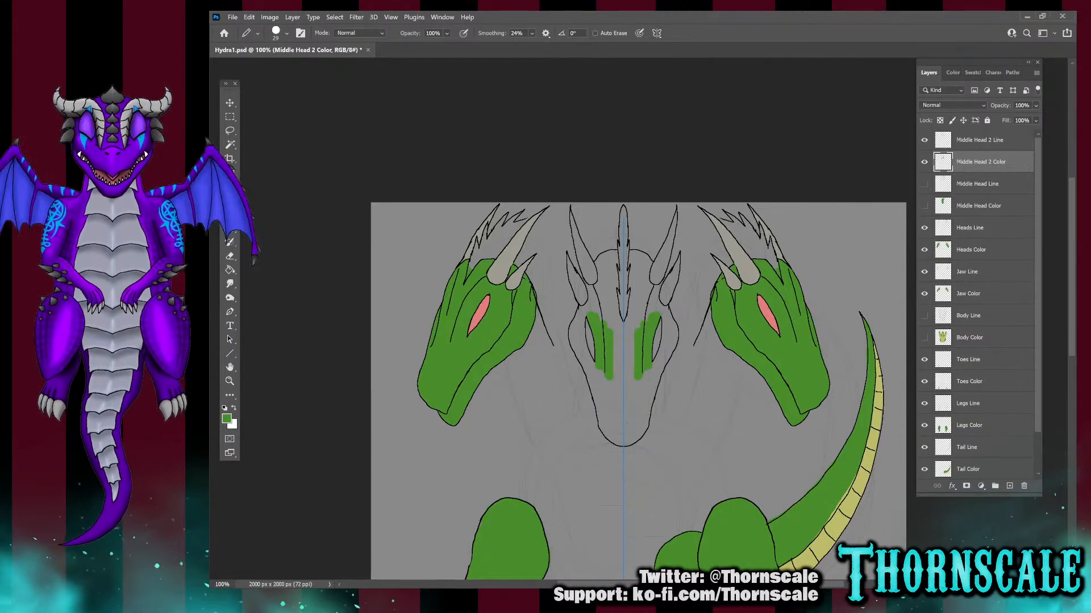
mouse_move(608, 374)
mouse_down()
mouse_move(589, 363)
mouse_move(583, 311)
mouse_up()
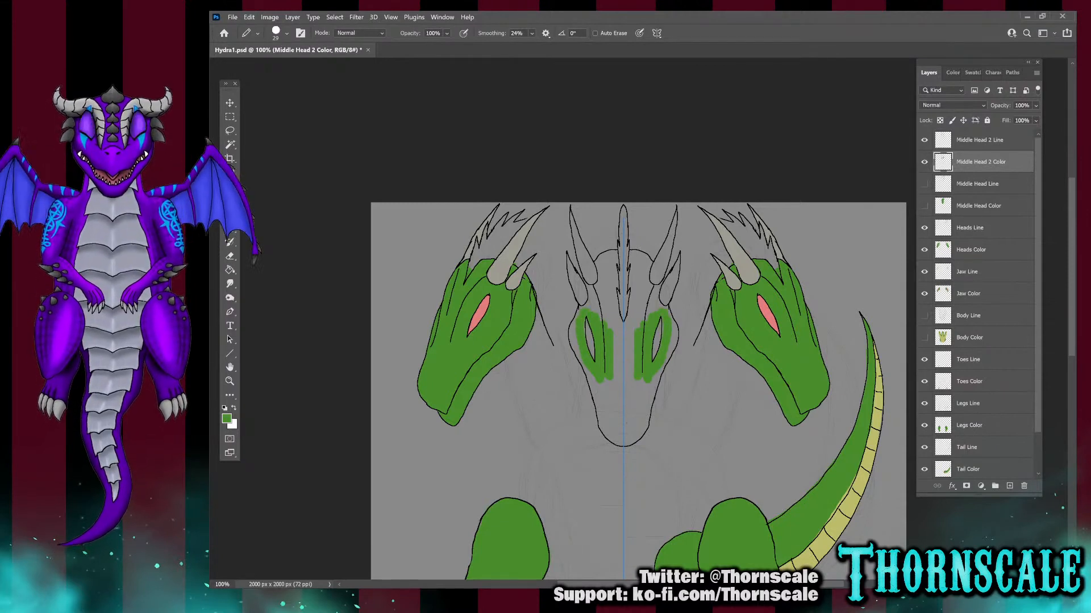
mouse_move(574, 330)
mouse_down()
mouse_move(609, 440)
mouse_move(620, 444)
mouse_move(601, 386)
mouse_move(611, 423)
mouse_move(619, 392)
mouse_move(621, 435)
mouse_move(612, 425)
mouse_up()
mouse_move(616, 367)
mouse_down()
mouse_move(618, 332)
mouse_move(623, 375)
mouse_up()
drag(613, 335, 611, 284)
mouse_move(617, 299)
mouse_down()
mouse_move(617, 312)
mouse_move(611, 256)
mouse_move(599, 254)
mouse_move(602, 293)
mouse_move(588, 305)
mouse_move(605, 322)
mouse_move(595, 313)
mouse_up()
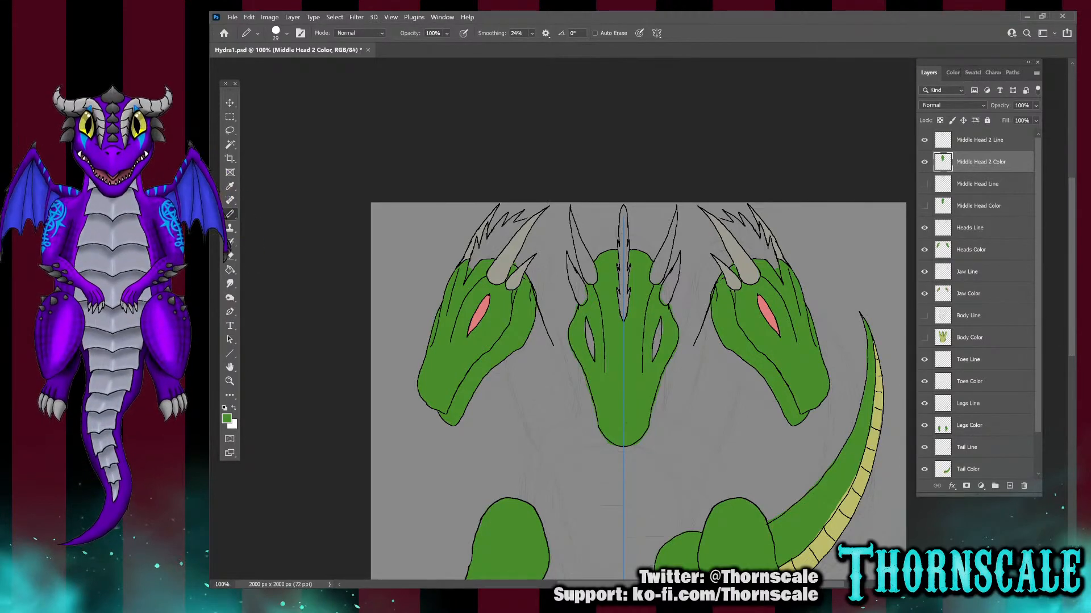
key(i)
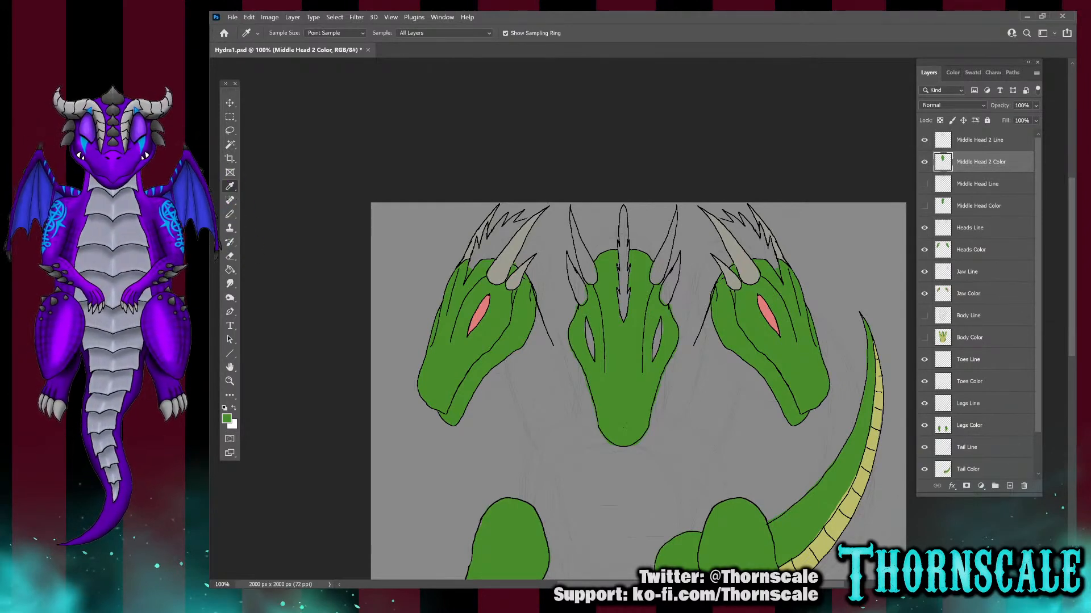
key(b)
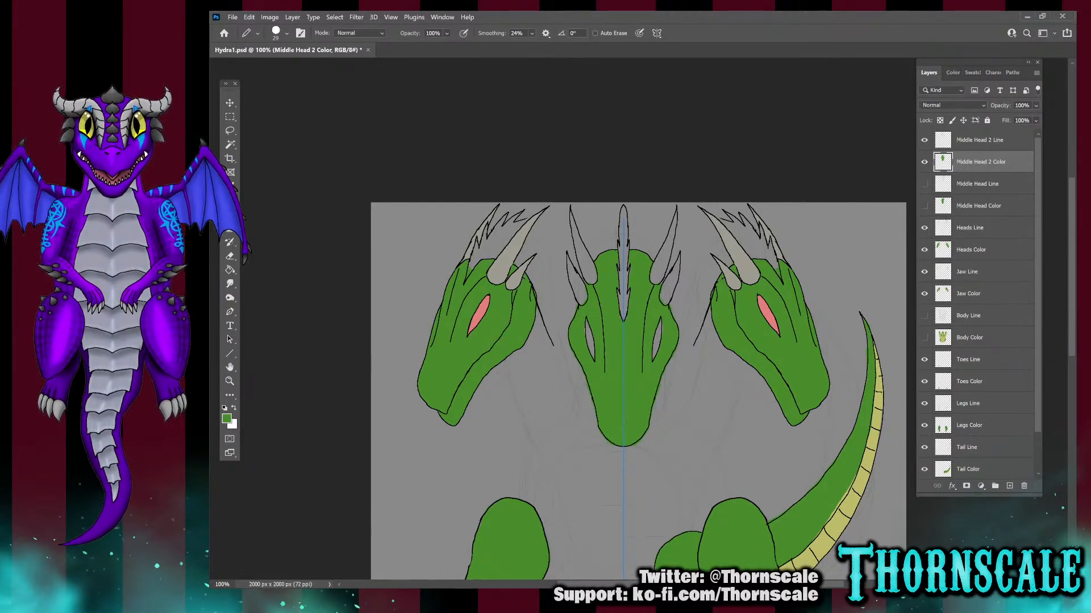
drag(667, 262, 666, 271)
key(ctrl+z)
Erase the overlapping outlines between the upper and lower horns of the middle head on Middle Head 2 Line with a 47 px eraser
click(230, 256)
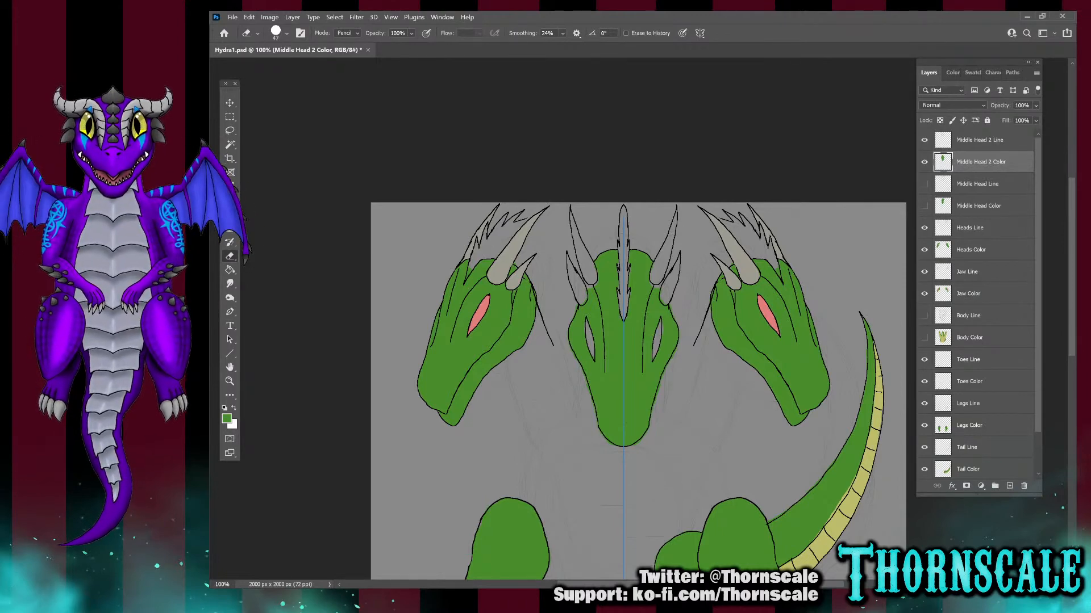
click(979, 140)
drag(578, 271, 584, 279)
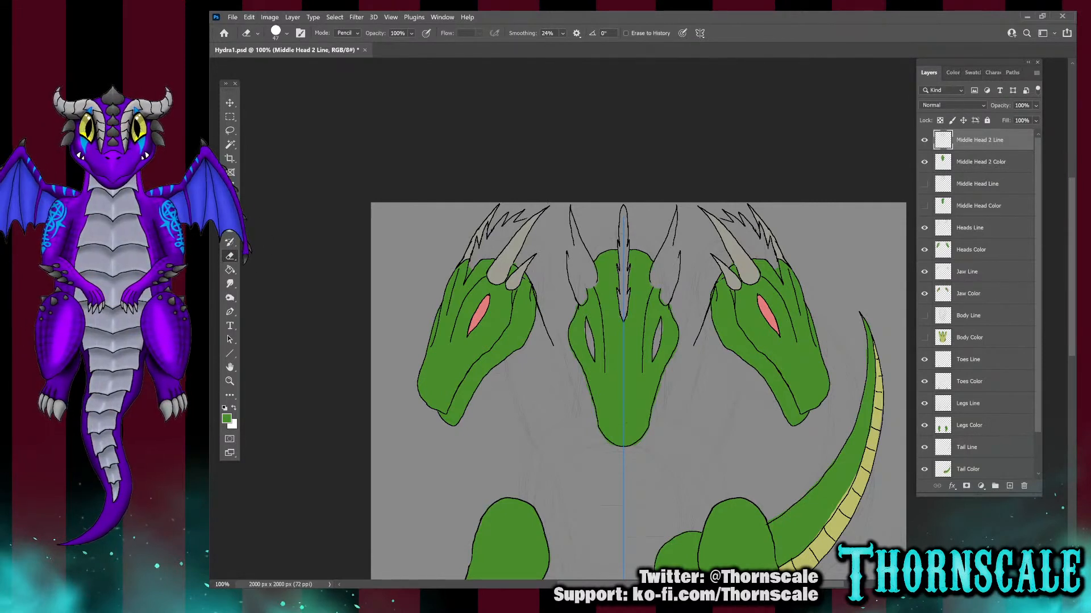
Redraw the middle head's upper and lower horn outlines in black with a 3 px pencil, erasing old edges and undoing poor strokes
key(b)
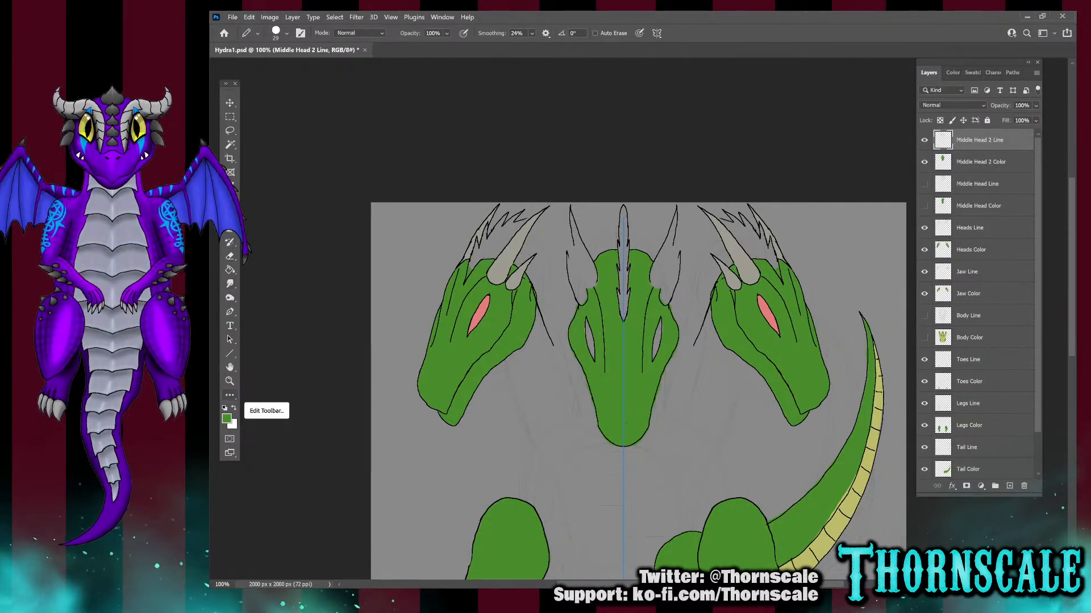
click(225, 408)
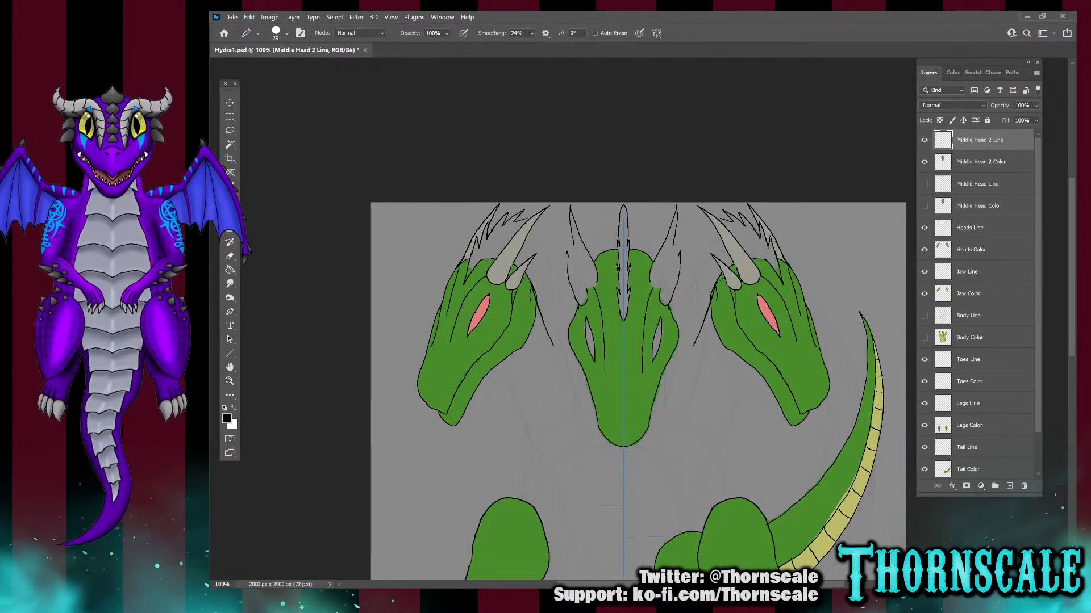
key(bracketleft)
key(bracketleft)
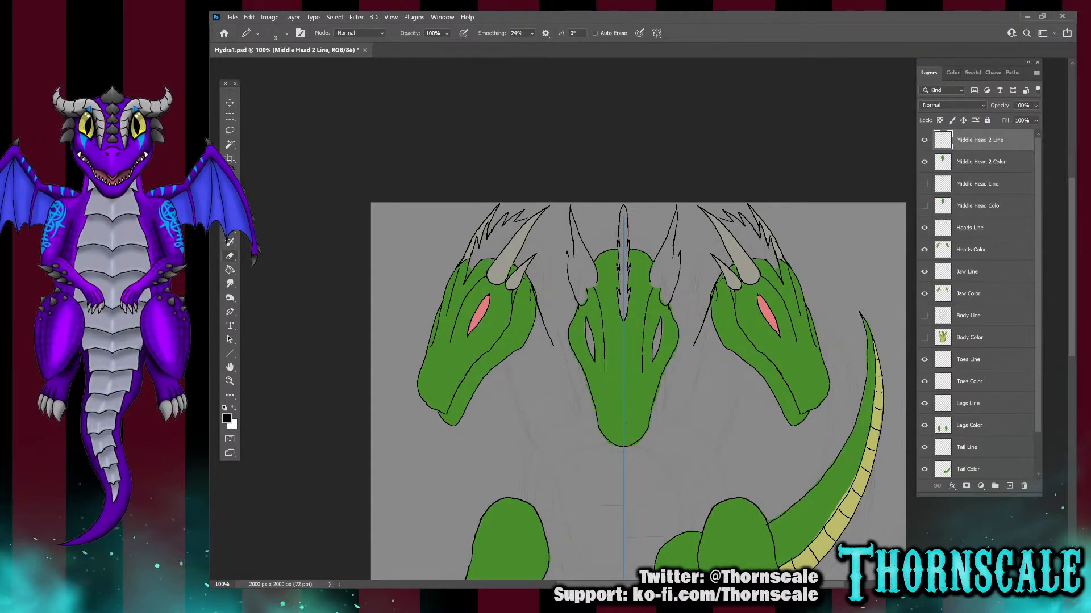
key(e)
drag(675, 227, 673, 257)
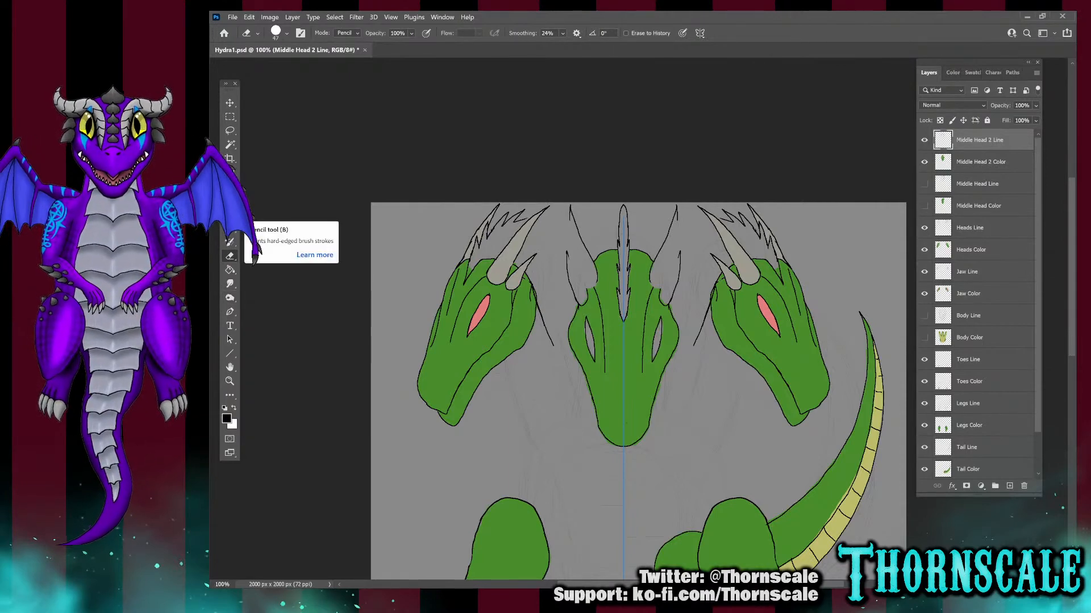
click(230, 214)
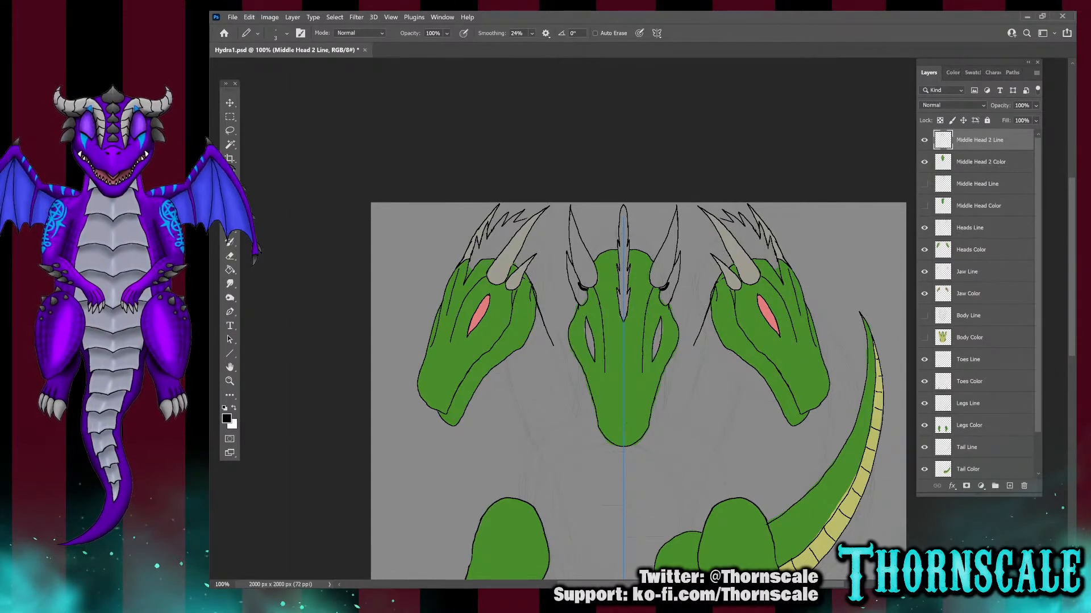
key(ctrl+z)
key(ctrl+z)
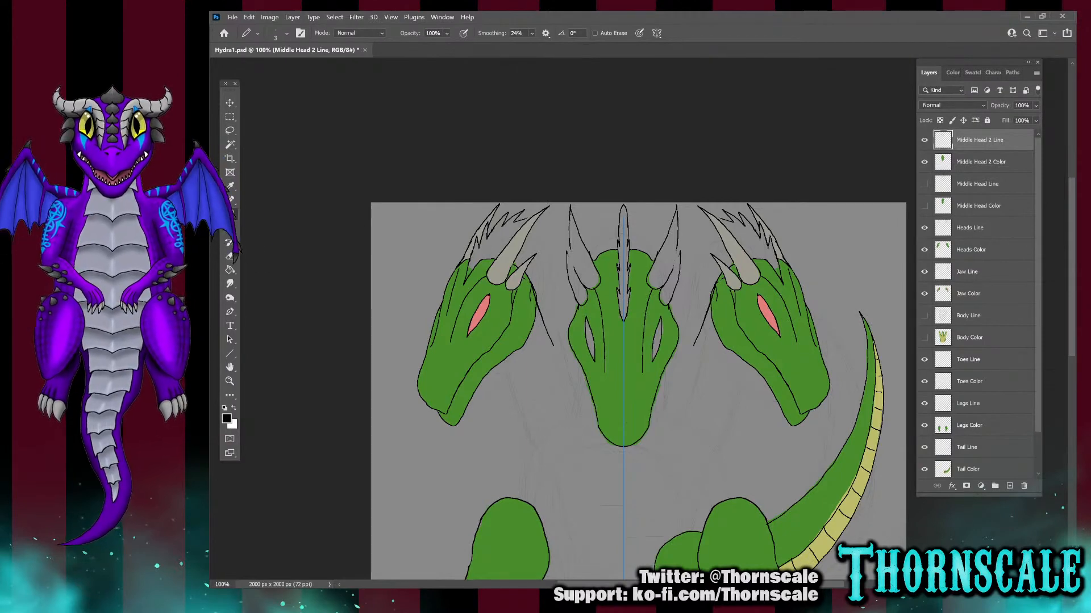
Erase the middle head's lower horns and the outer edges of its upper horns across the Middle Head 2 Color and Line layers
click(980, 162)
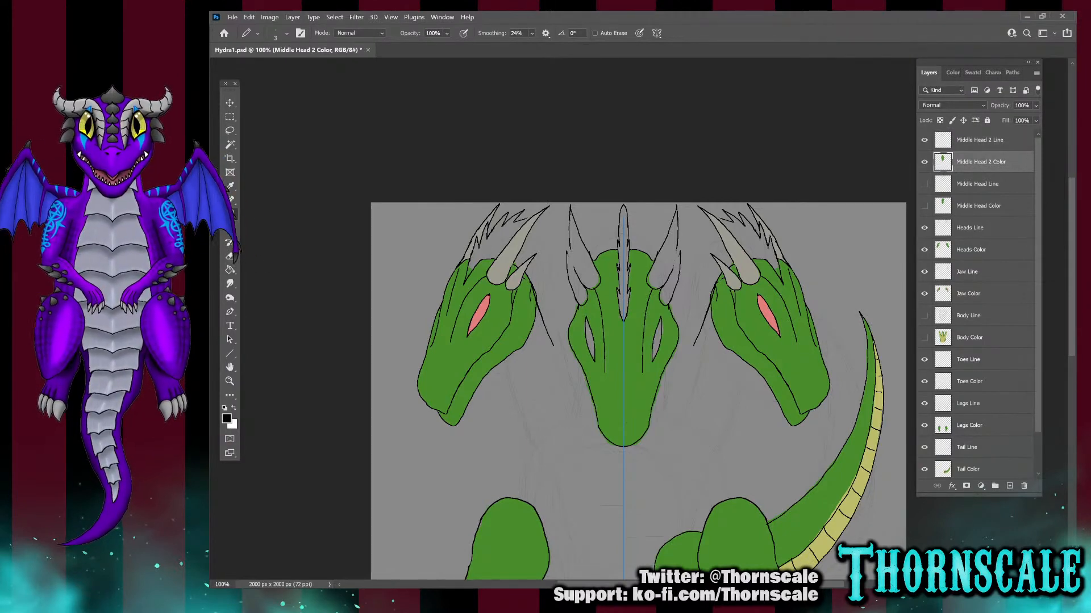
key(ctrl+plus)
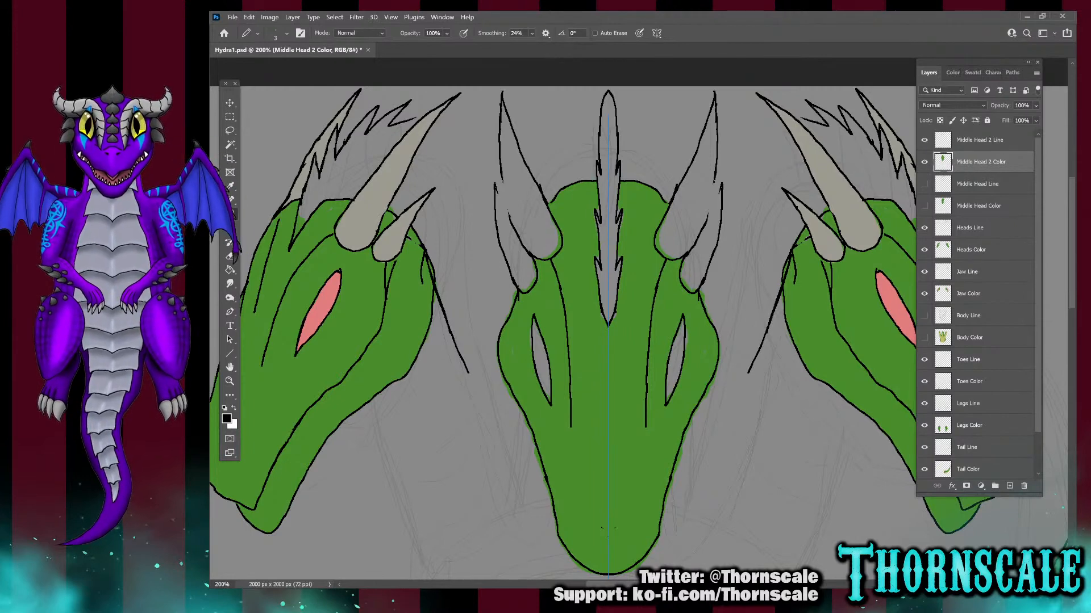
click(230, 255)
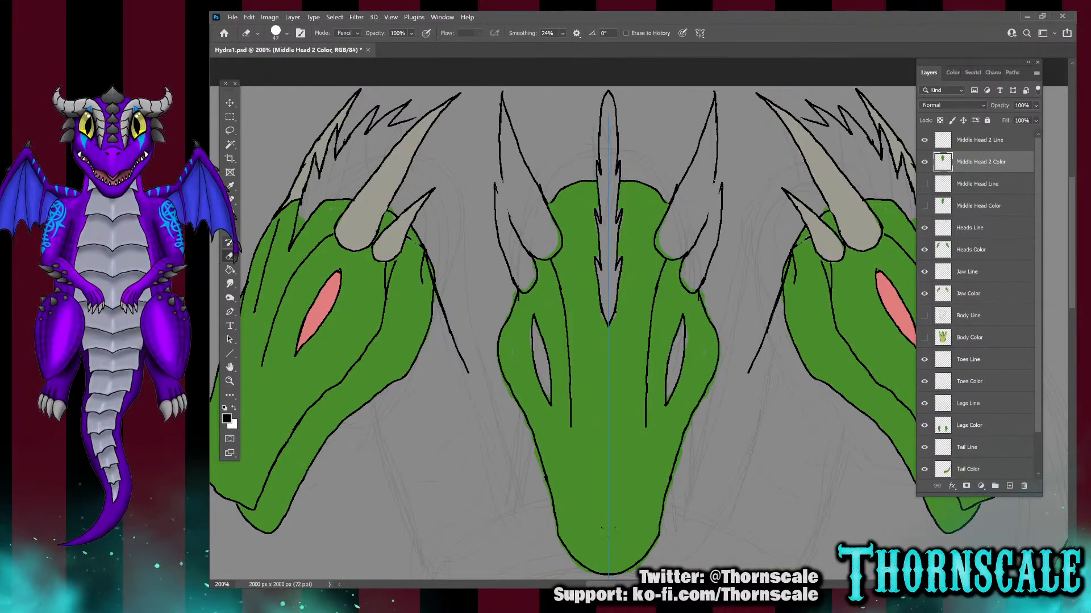
drag(737, 187, 735, 238)
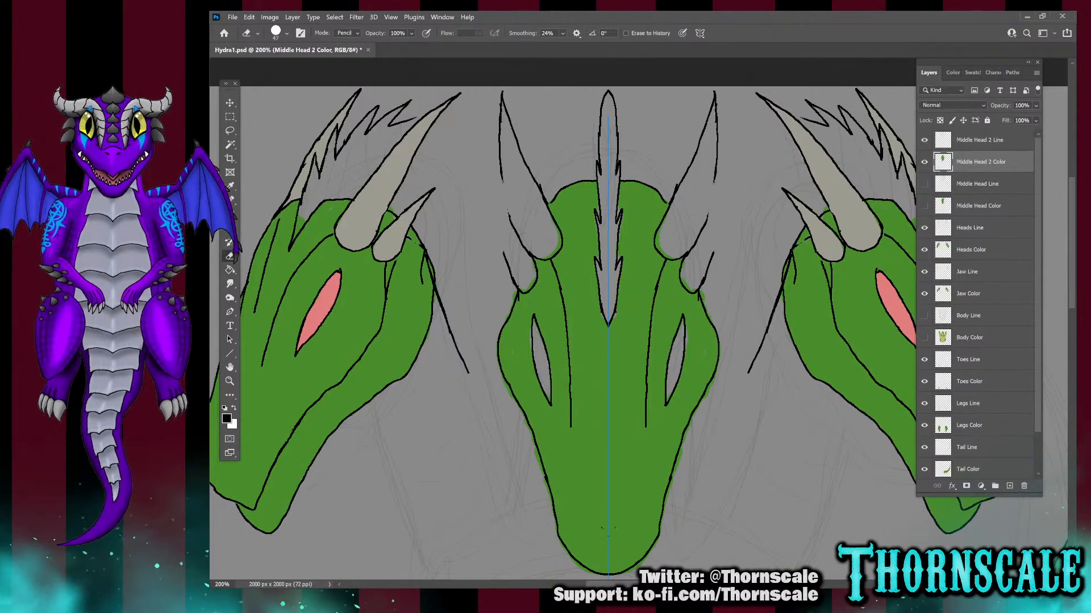
key(alt+bracketright)
mouse_move(481, 196)
mouse_down()
mouse_move(482, 182)
mouse_move(496, 272)
mouse_move(511, 249)
mouse_up()
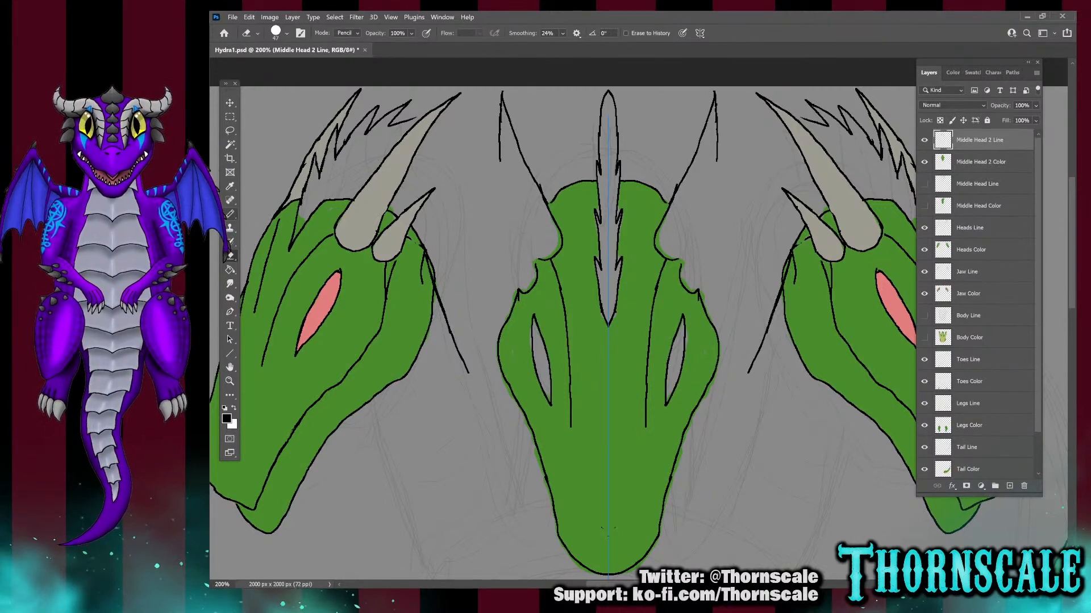
Redraw the outer edges of the middle head's upper horns and add pointed lower horns with the 3 px black pencil
key(b)
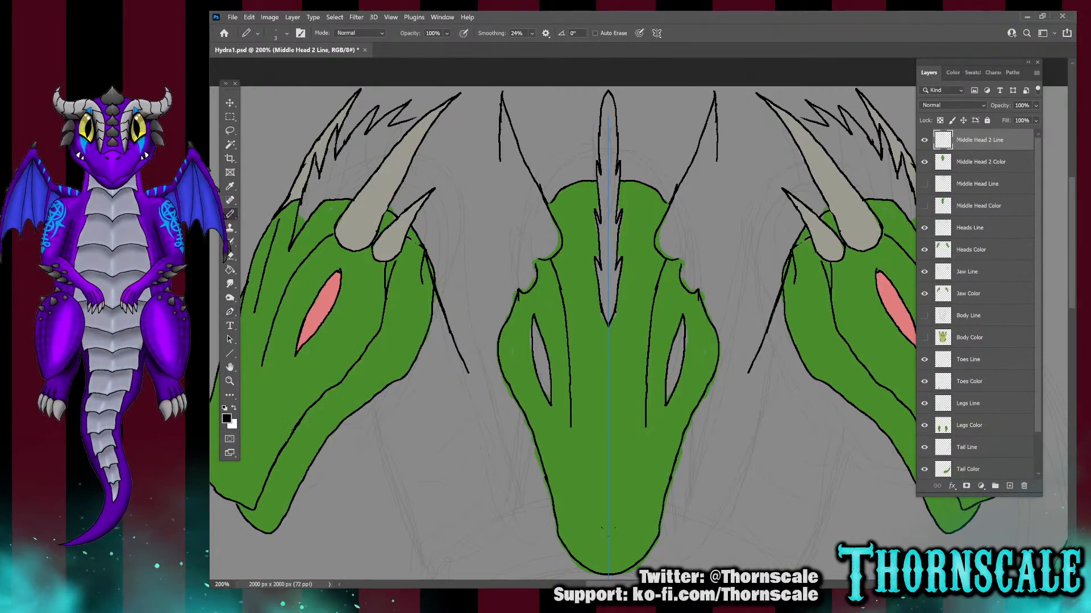
drag(529, 252, 503, 181)
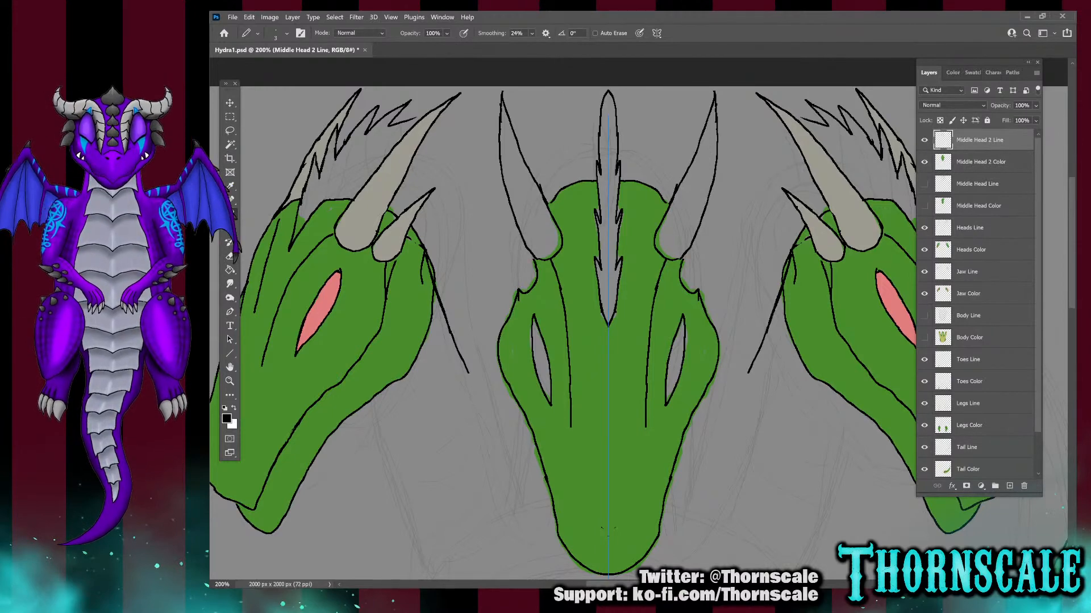
mouse_move(525, 249)
mouse_down()
mouse_move(476, 183)
mouse_move(519, 289)
mouse_up()
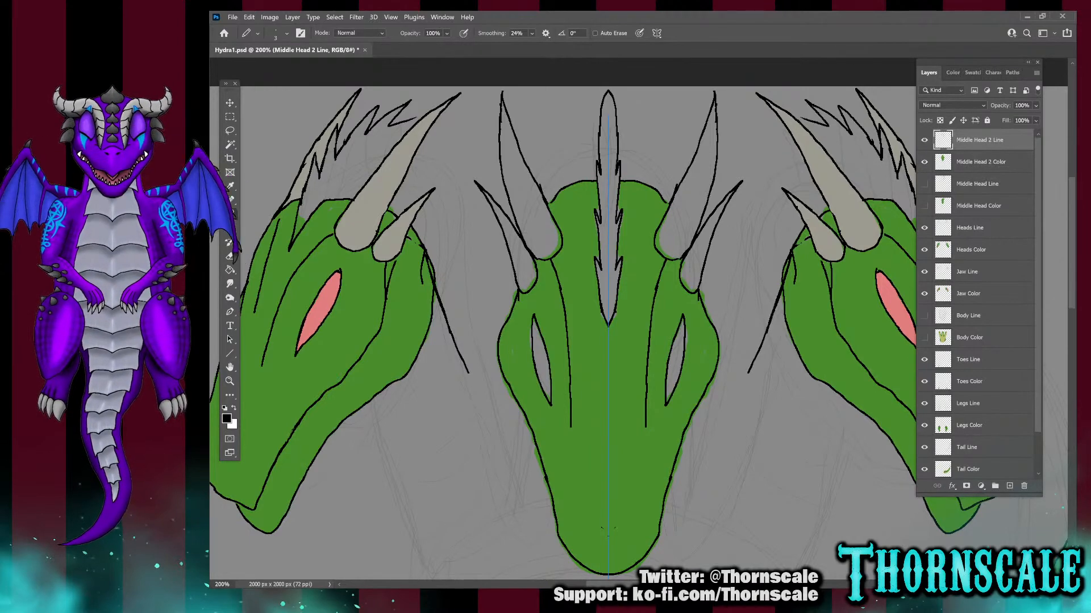
Undo the lower horn strokes on the middle head and try a shorter pair of pointed lower horns
key(ctrl+z)
key(ctrl+z)
key(ctrl+z)
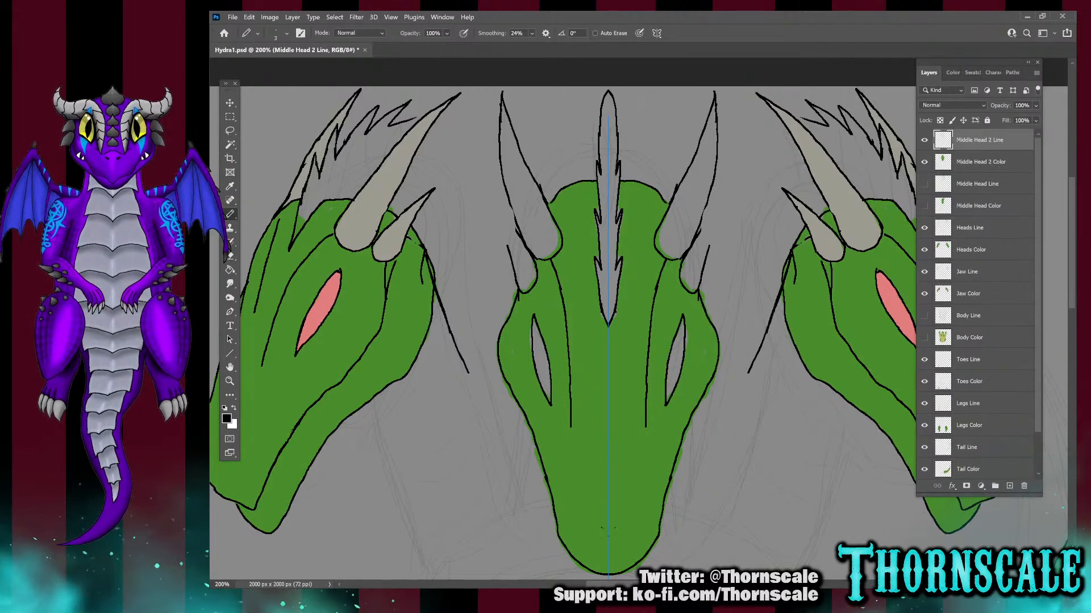
mouse_move(510, 223)
mouse_down()
mouse_move(497, 212)
mouse_move(506, 240)
mouse_up()
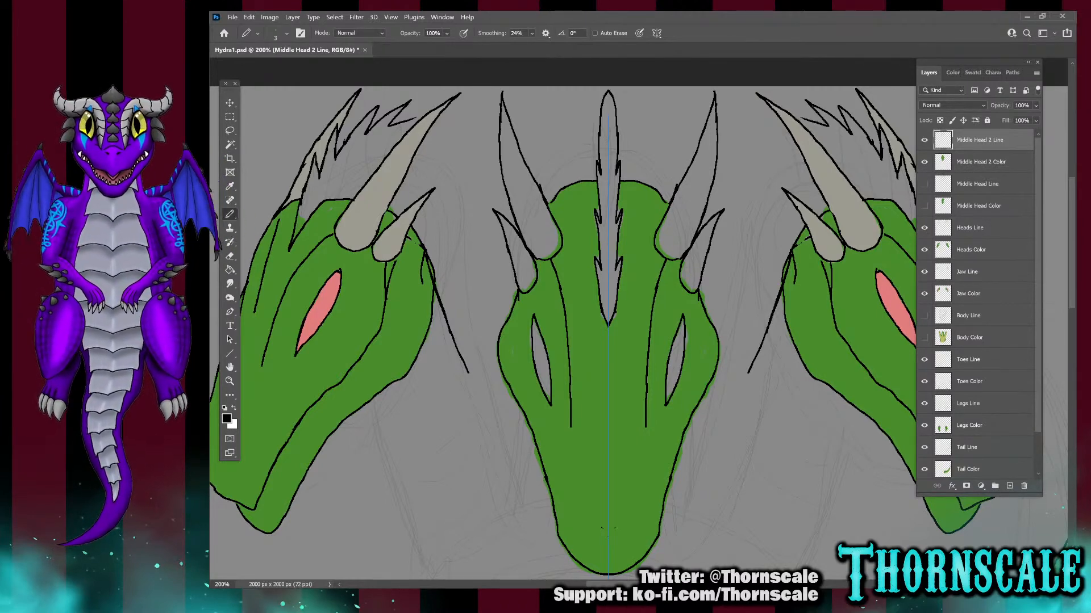
Undo poor strokes and rework the outer edges of the upper horns where they meet the middle head's lower horns
key(ctrl+z)
key(ctrl+z)
key(ctrl+z)
key(ctrl+z)
key(ctrl+z)
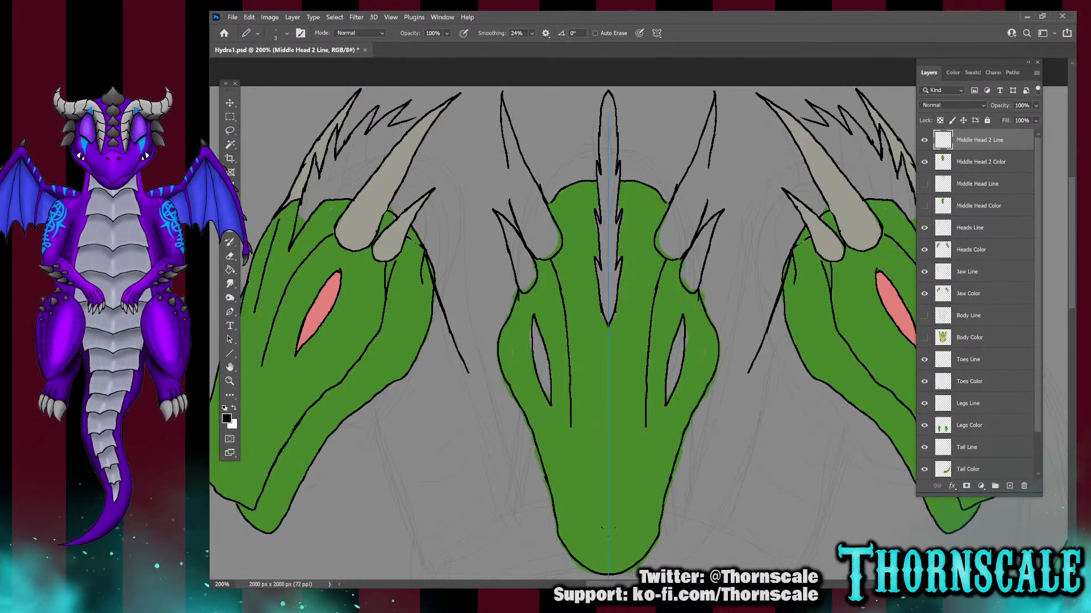
key(ctrl+z)
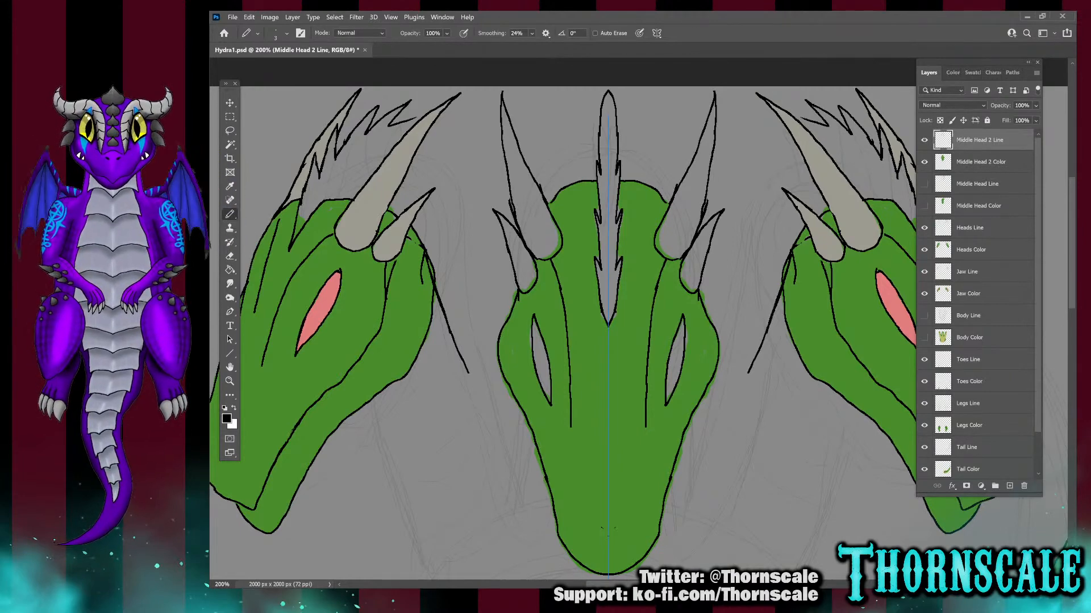
key(ctrl+z)
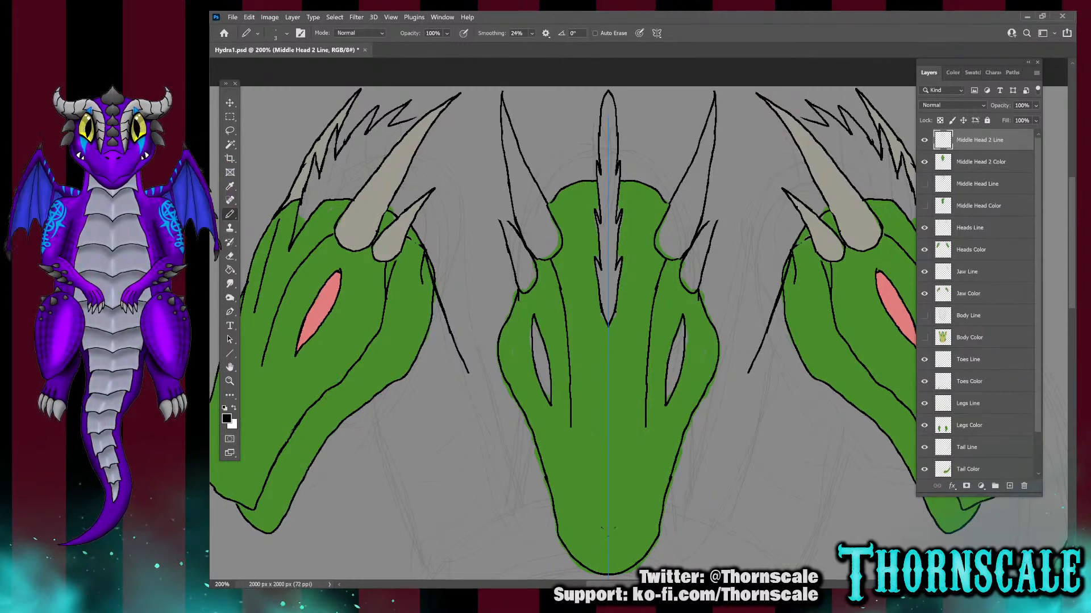
Undo the lower horn strokes and redraw the middle head's lower horns higher up, tucked against the outer edges of the upper horns
key(ctrl+z)
key(ctrl+z)
key(ctrl+z)
key(ctrl+z)
key(ctrl+z)
key(ctrl+z)
key(ctrl+z)
key(ctrl+z)
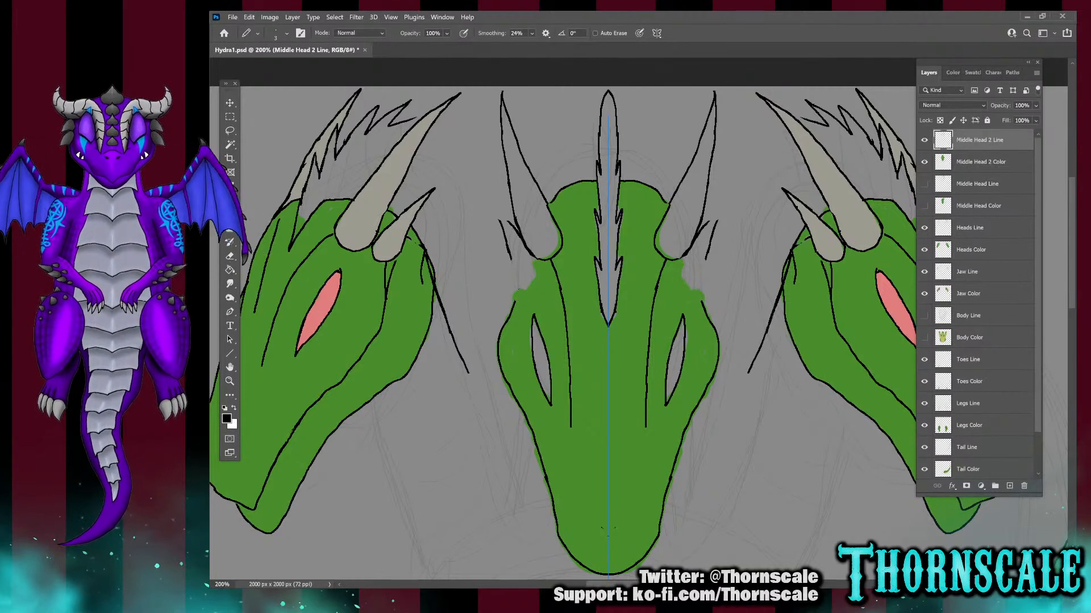
key(ctrl+z)
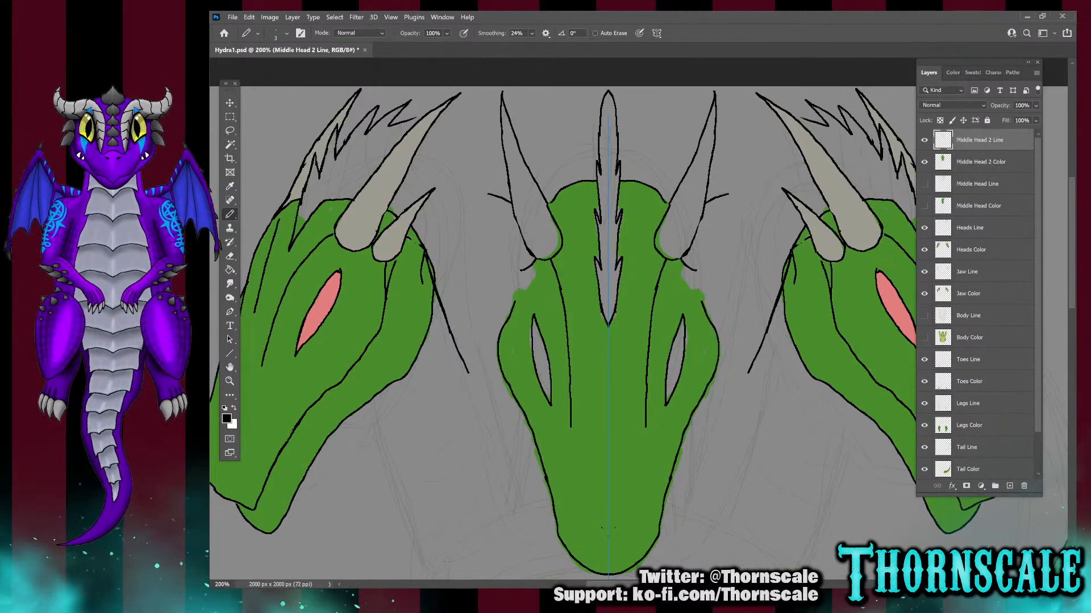
mouse_move(486, 195)
mouse_down()
mouse_move(514, 266)
mouse_move(513, 221)
mouse_up()
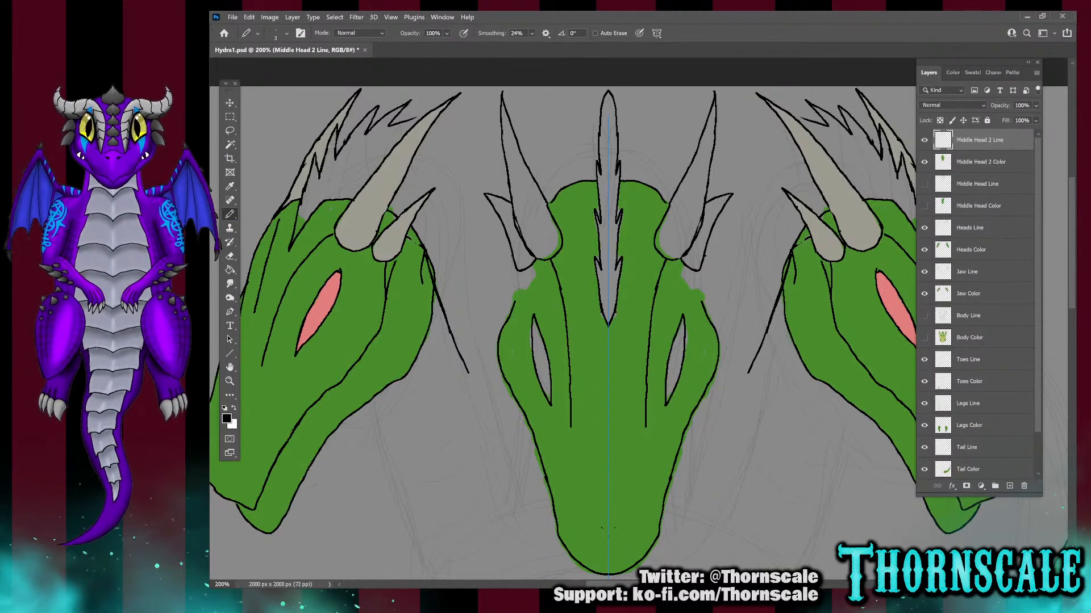
Extend the middle head's outline from the lower horn bases to the brows and undo the lower strokes of the upper horns' outer edges
drag(514, 278, 508, 317)
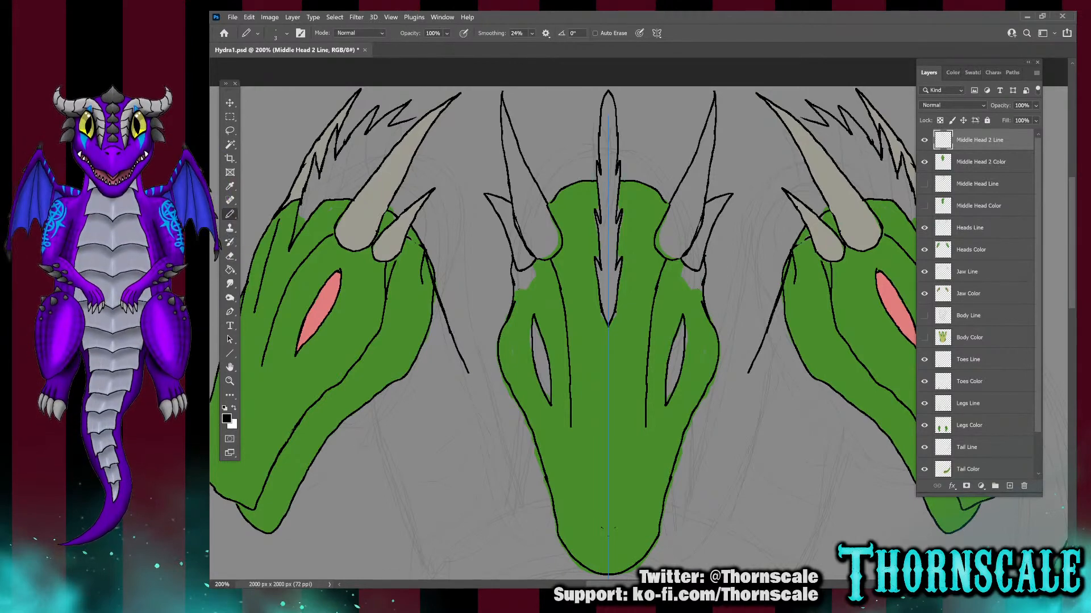
key(ctrl+z)
key(ctrl+z)
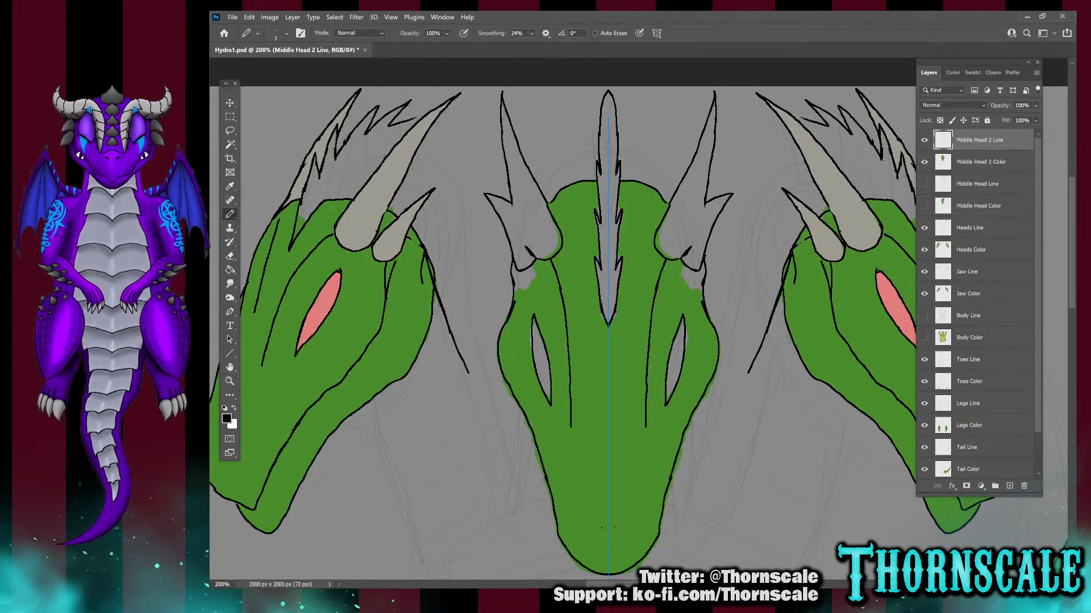
key(ctrl+z)
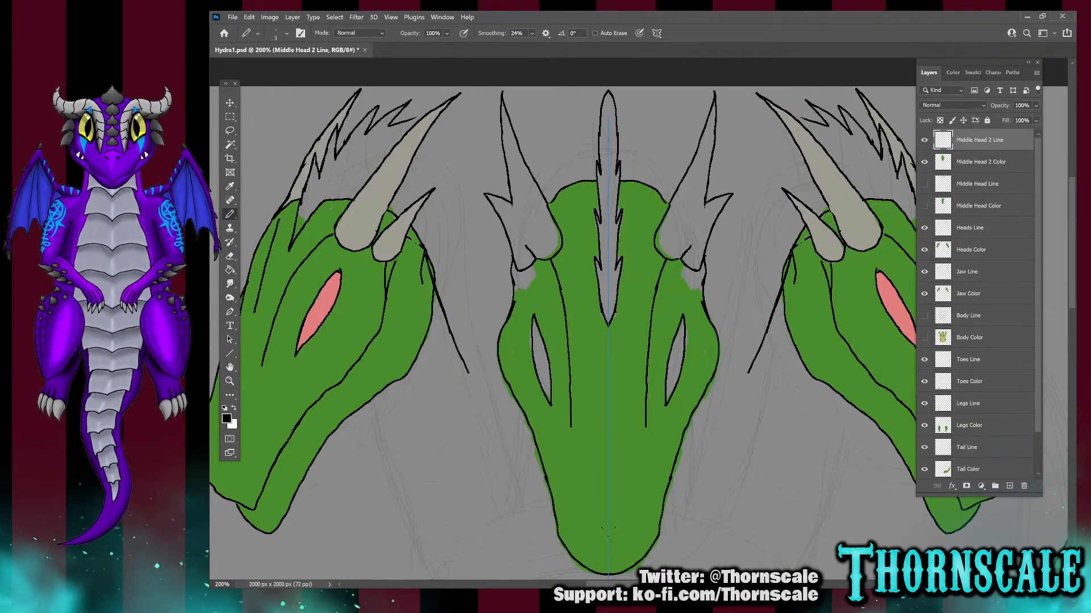
Redraw the outer edges of the middle head's upper horns down to the lower horns and rework the lower horns' pointed tips
drag(517, 227, 512, 211)
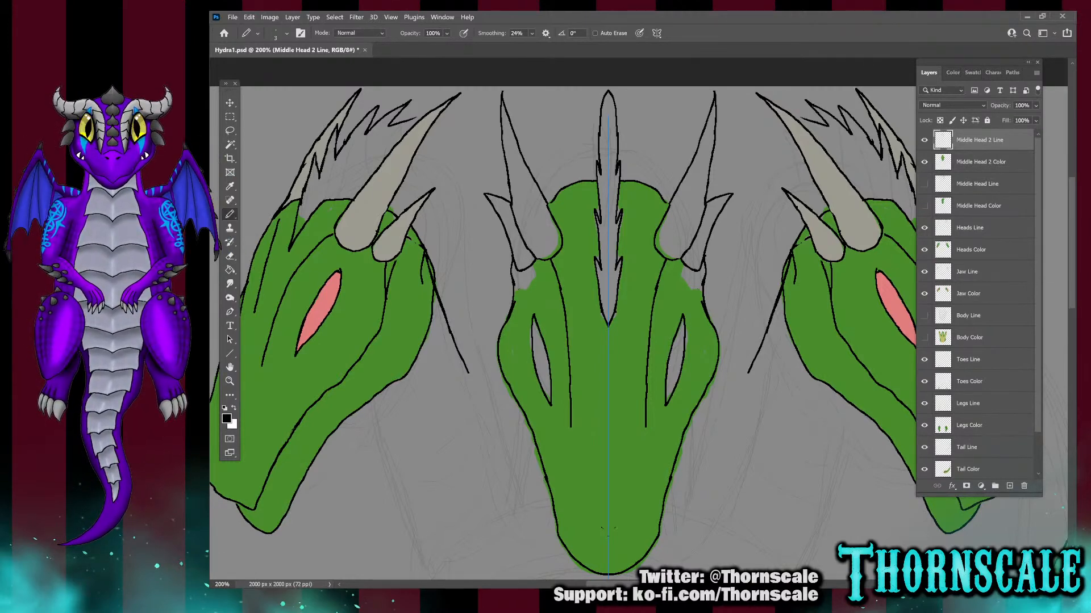
key(ctrl+z)
key(ctrl+z)
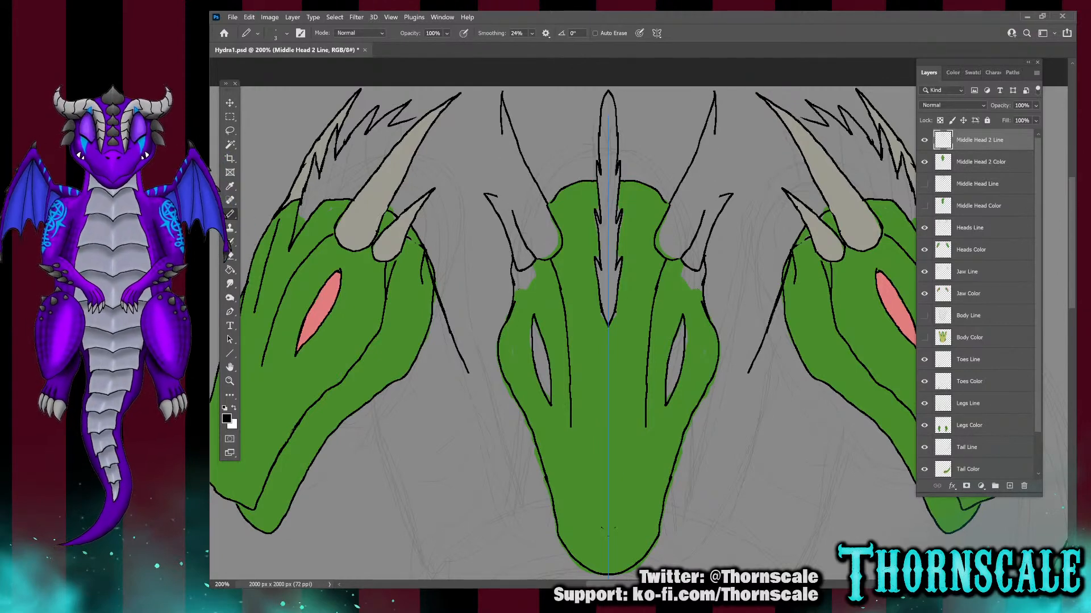
drag(506, 191, 503, 171)
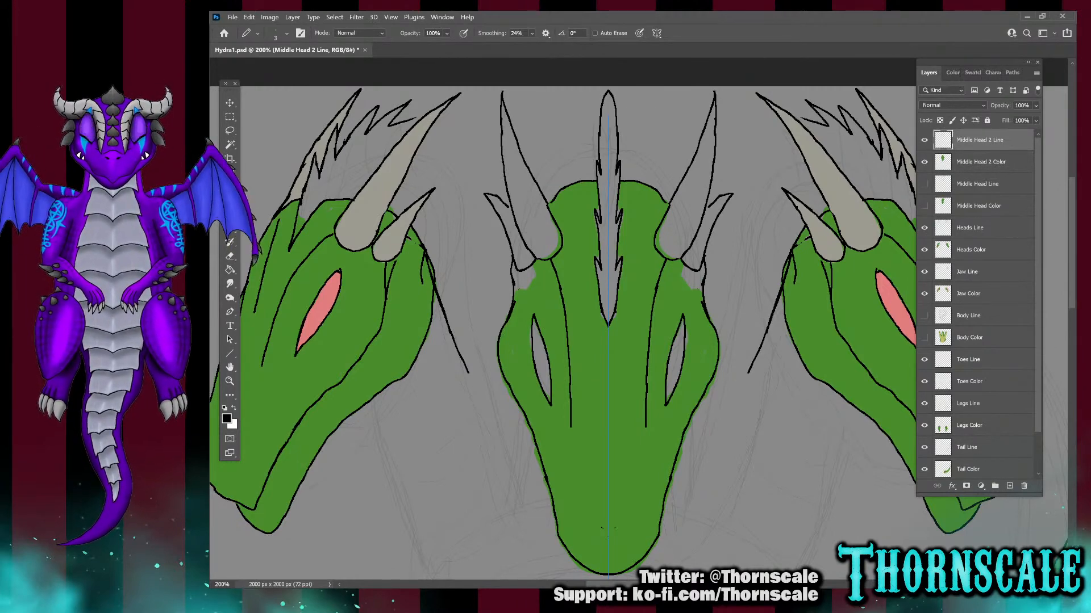
drag(486, 194, 500, 205)
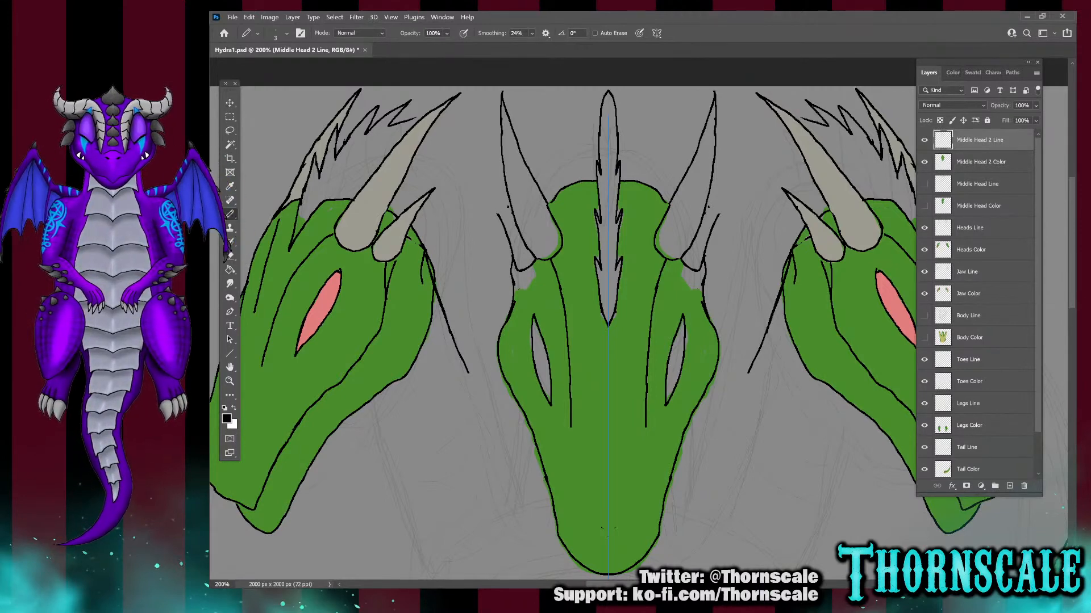
mouse_move(506, 205)
mouse_down()
mouse_move(479, 188)
mouse_move(500, 215)
mouse_up()
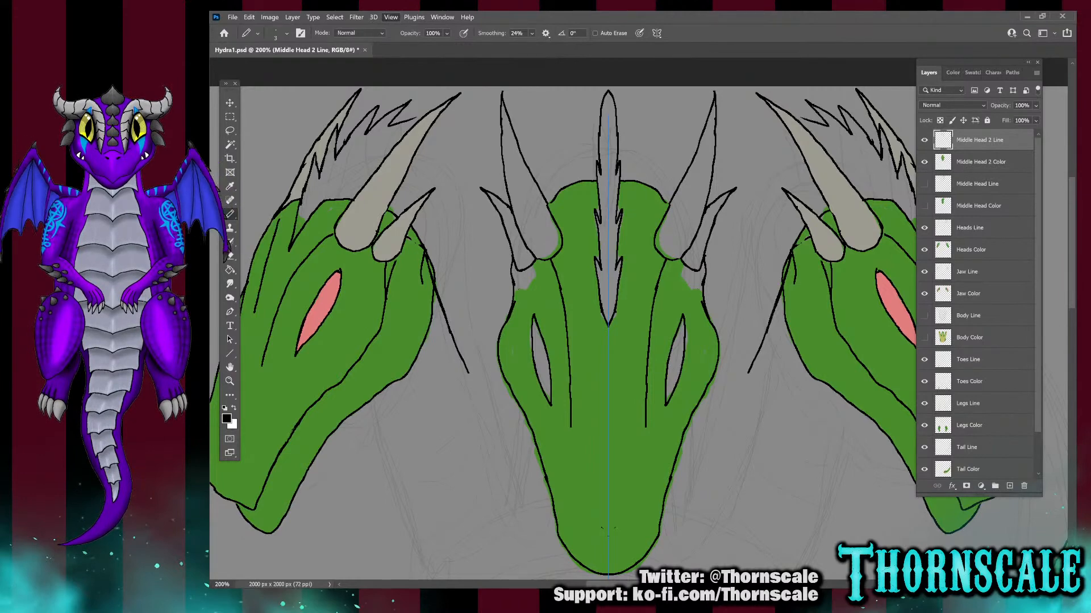
key(ctrl+1)
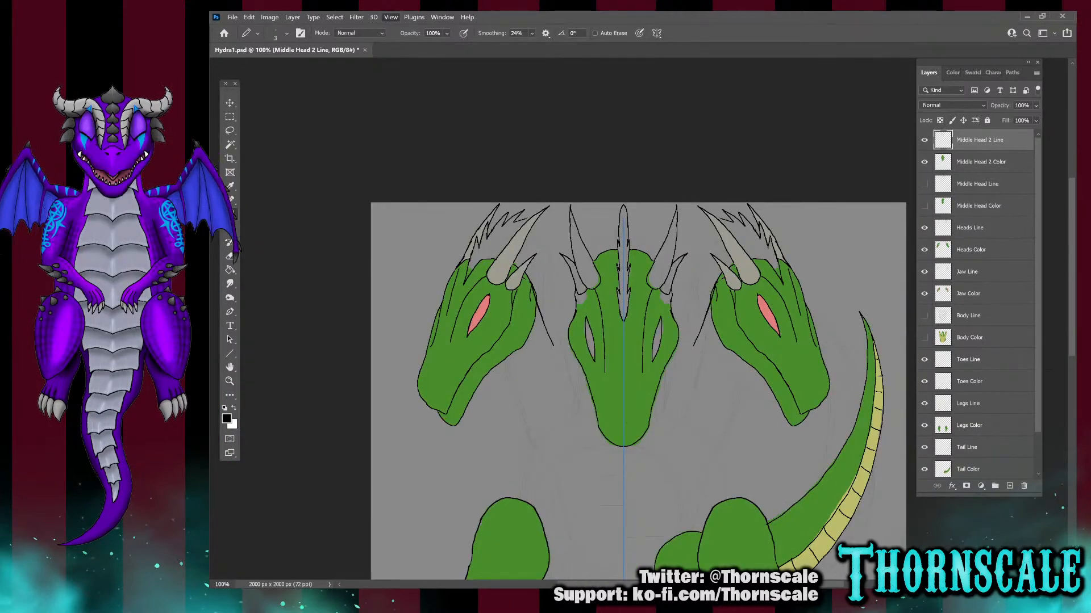
key(ctrl+minus)
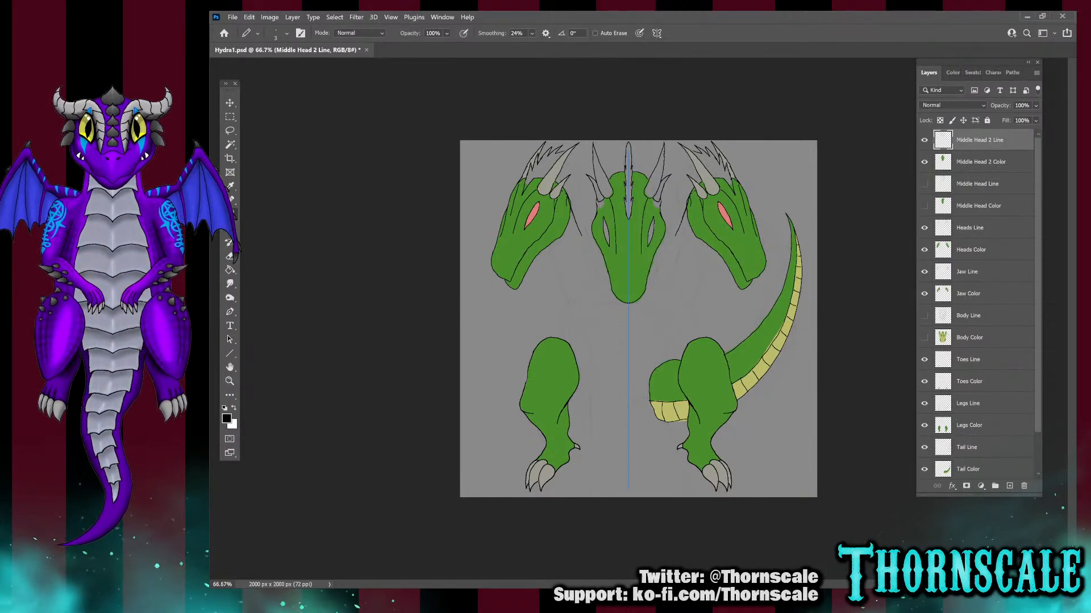
key(ctrl+1)
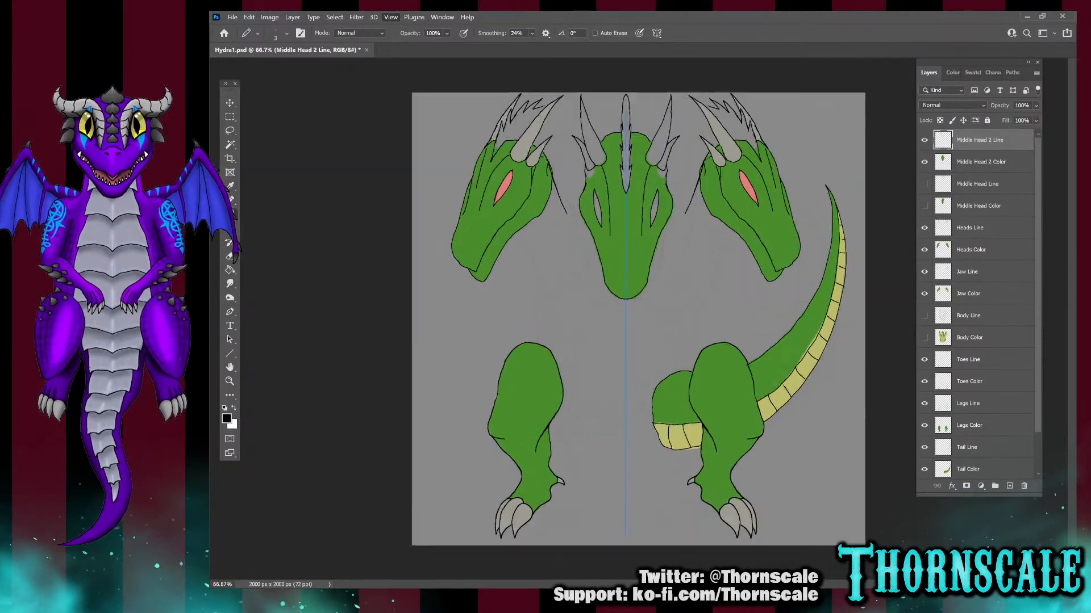
On the Middle Head 2 Color layer, fill the middle head's upper and lower horns with beige sampled from a side head's horn, using a 15 px pencil
key(ctrl+plus)
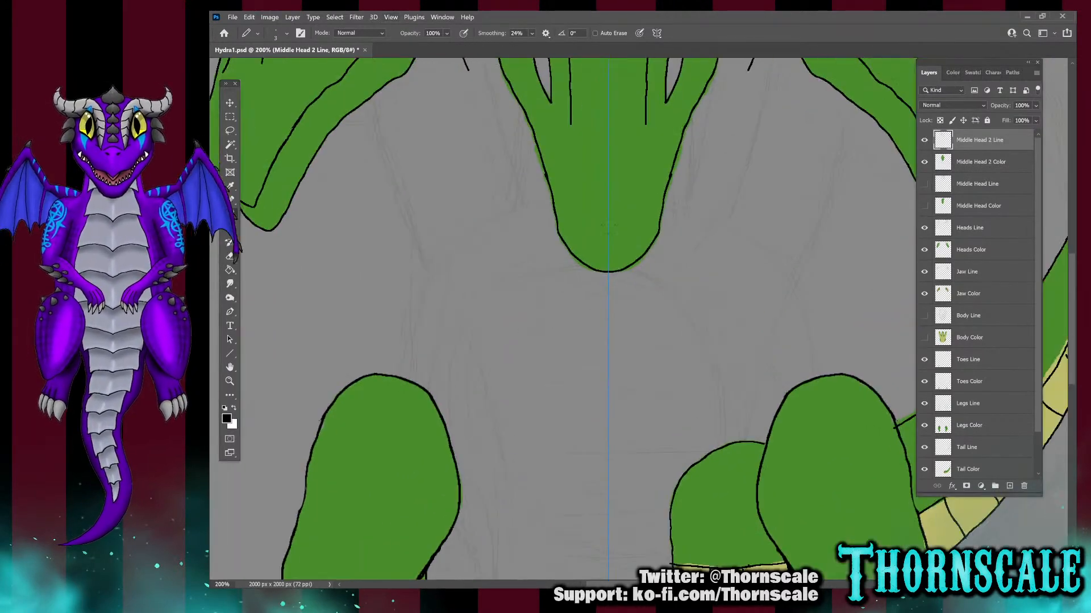
scroll(608, 318, up, 8)
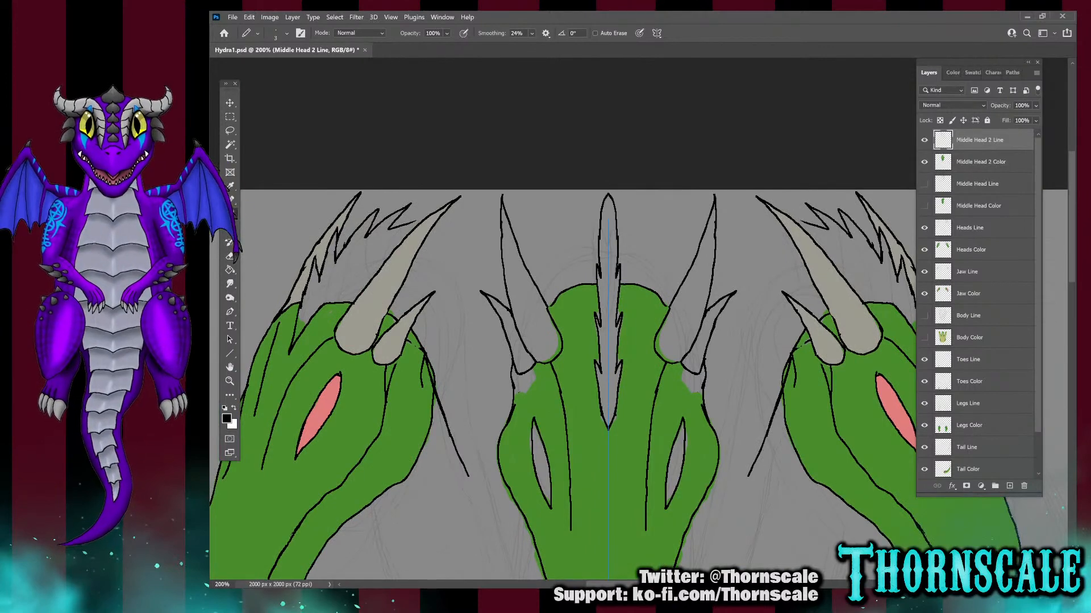
click(980, 161)
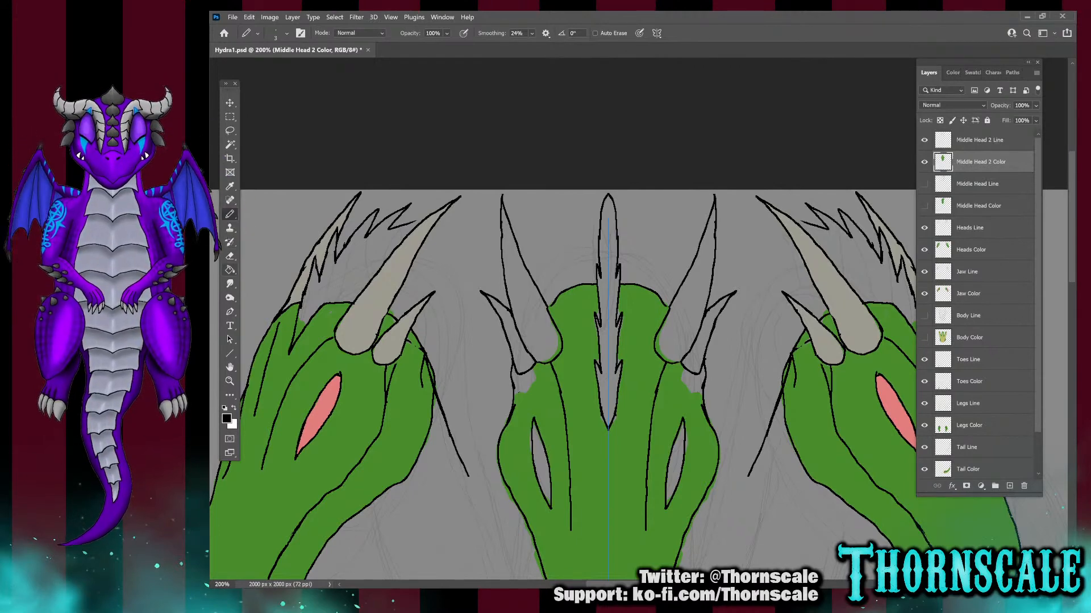
click(230, 186)
click(367, 321)
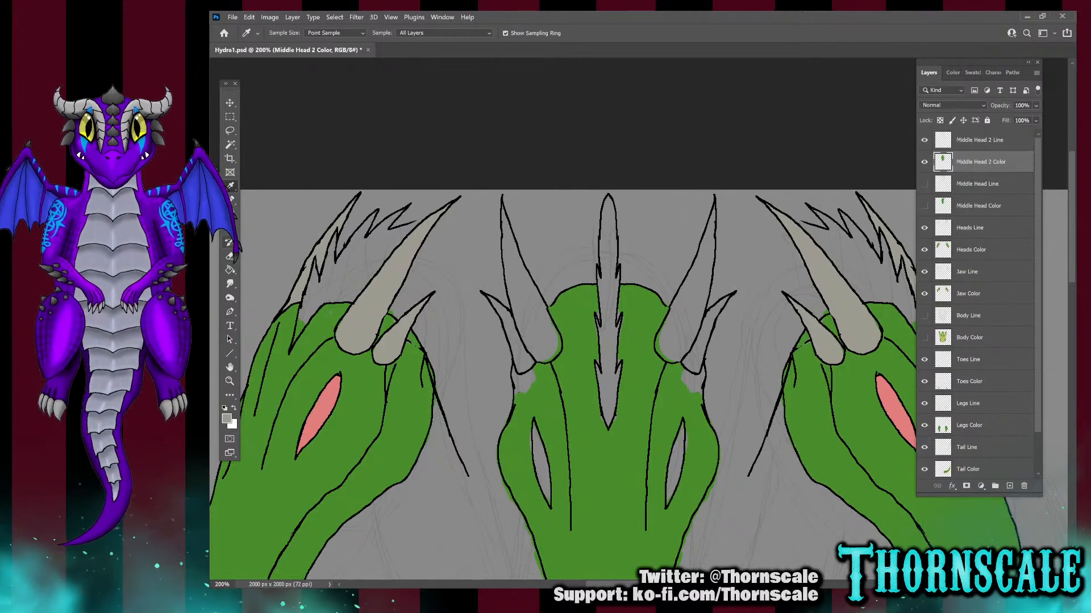
key(b)
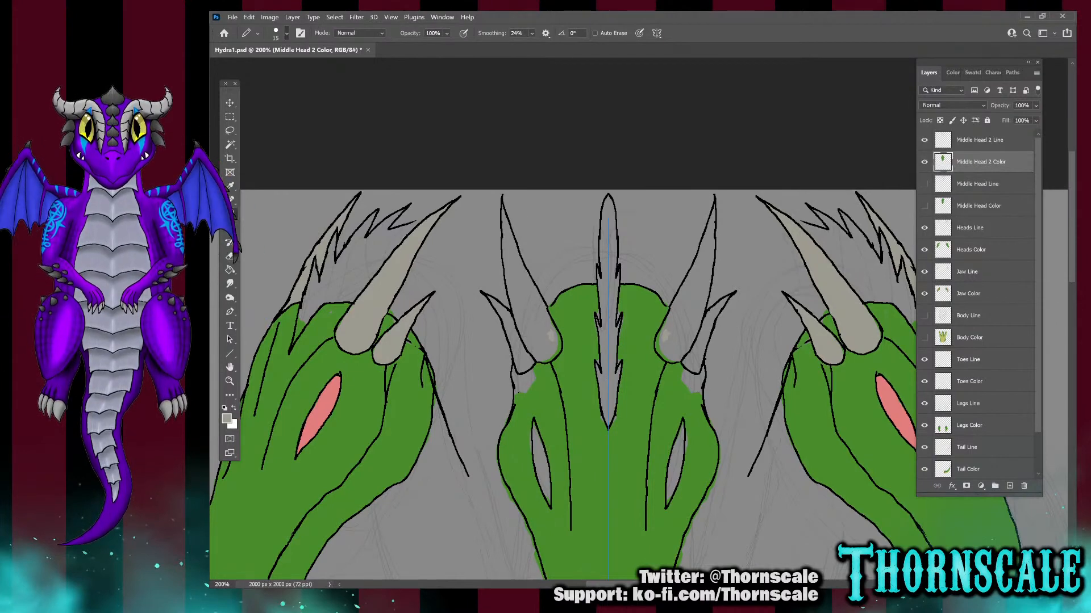
mouse_move(666, 336)
mouse_down()
mouse_move(666, 358)
mouse_move(688, 343)
mouse_move(696, 314)
mouse_move(668, 335)
mouse_move(713, 202)
mouse_up()
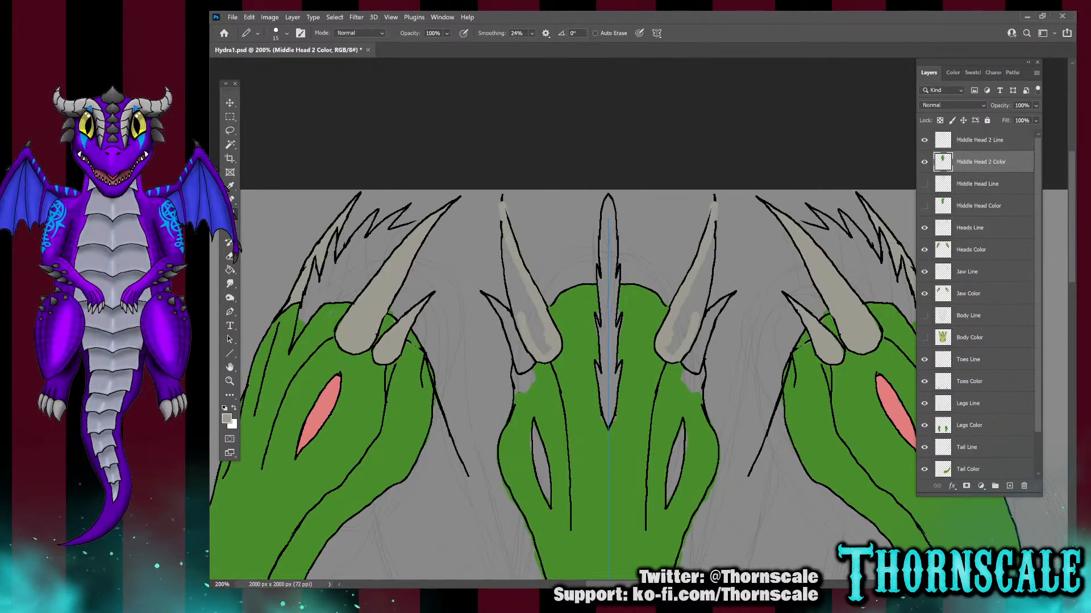
drag(708, 236, 699, 318)
drag(668, 352, 702, 267)
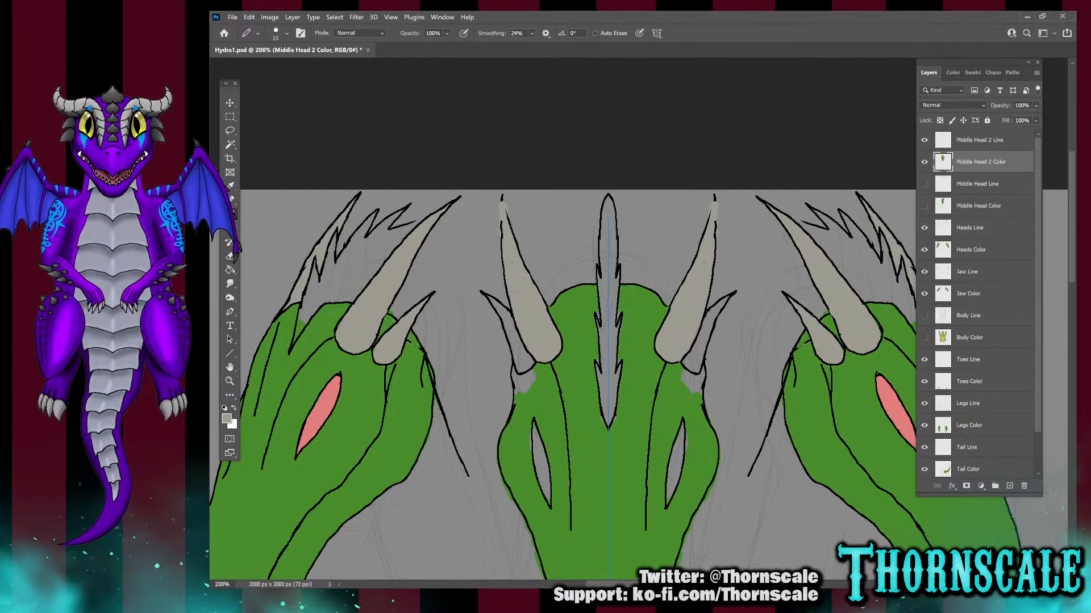
mouse_move(693, 360)
mouse_down()
mouse_move(716, 307)
mouse_move(699, 361)
mouse_up()
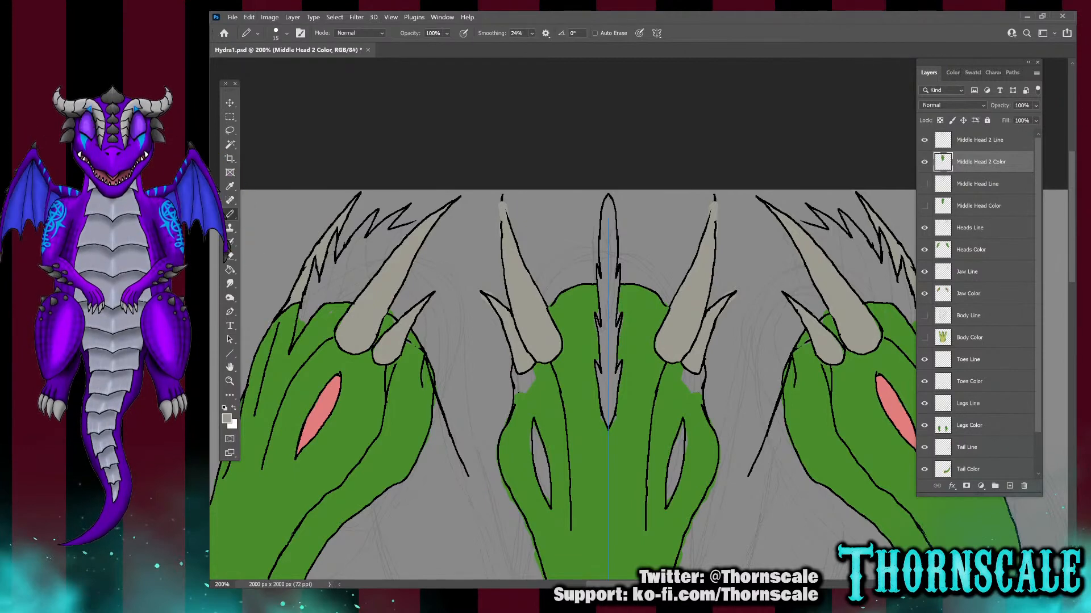
On the Middle Head 2 Line layer, rework the outer edges of the upper horns' tips with the 3 px black pencil
click(979, 141)
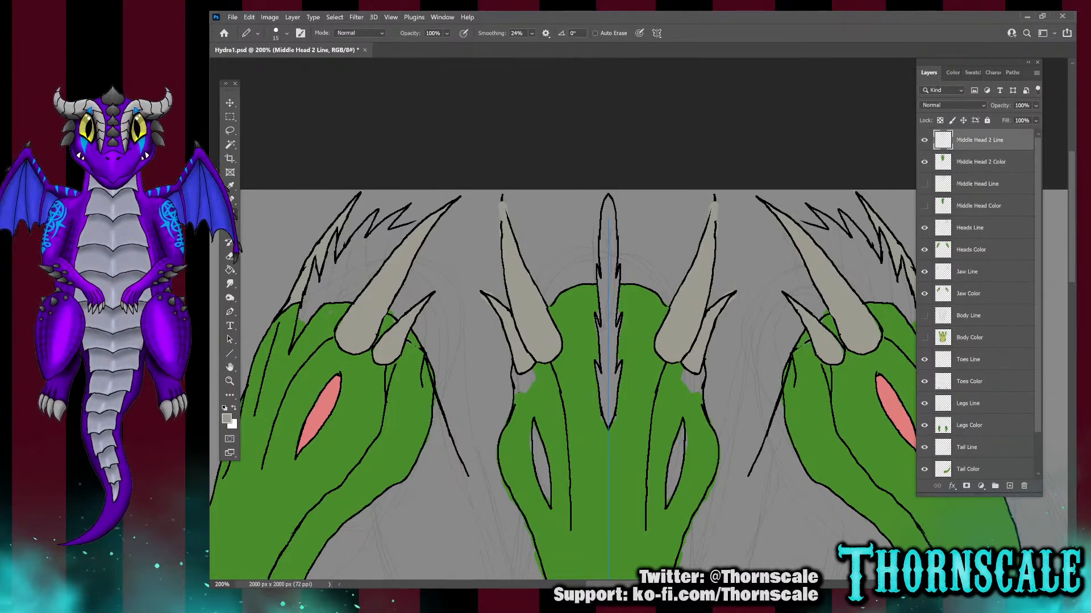
key(d)
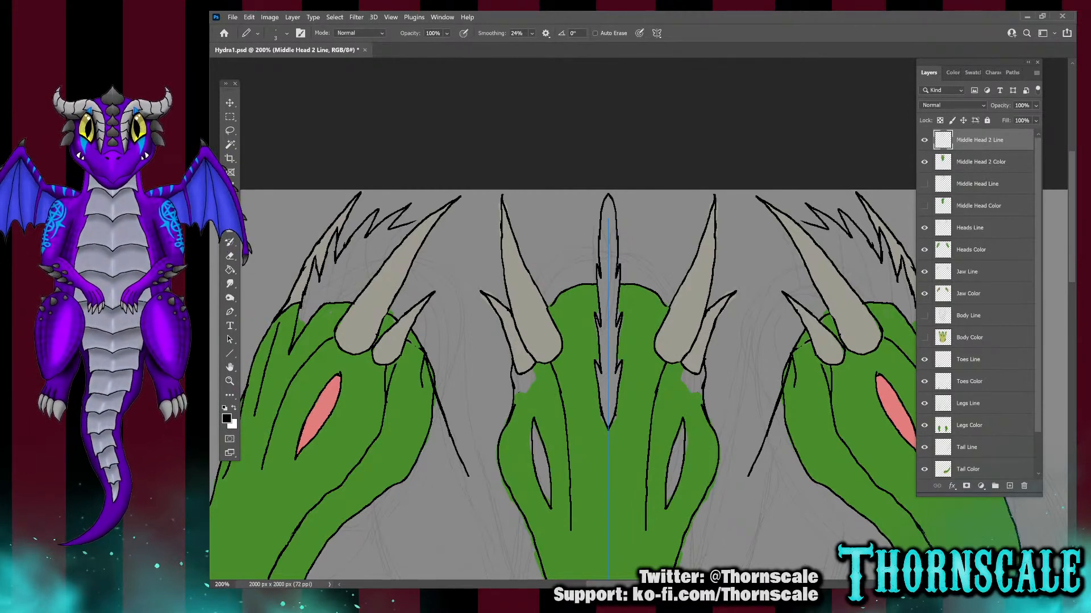
key(ctrl+z)
On the Middle Head 2 Color layer, reduce the eraser to 17 px for trimming stray horn color
click(981, 162)
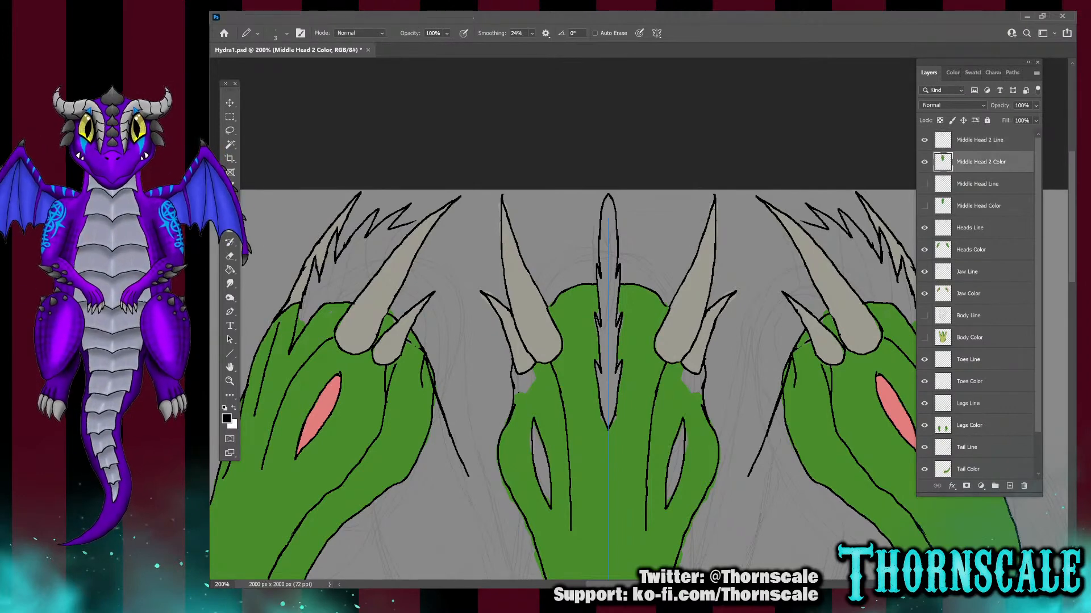
key(e)
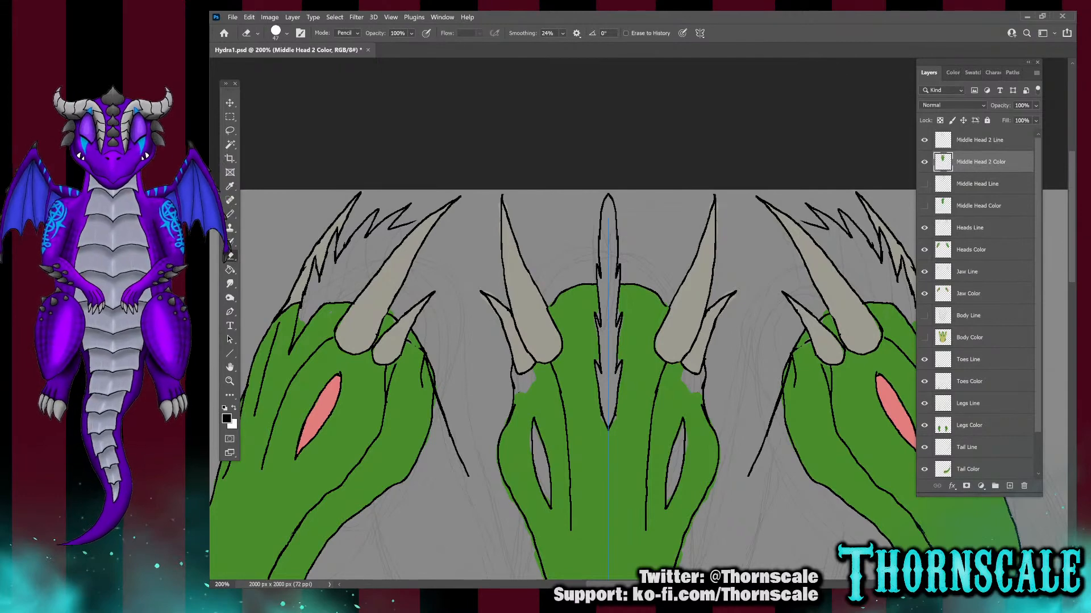
key(bracketleft)
key(bracketleft)
key(bracketleft)
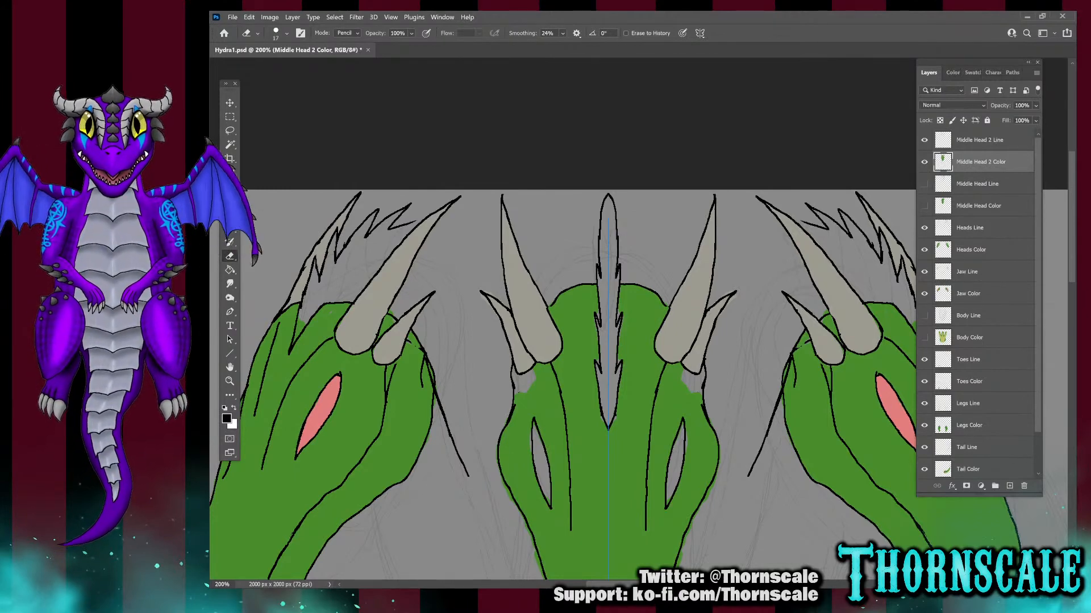
Sample the middle head's green and fill the gray gaps beneath both lower horns with the 3 px pencil
key(b)
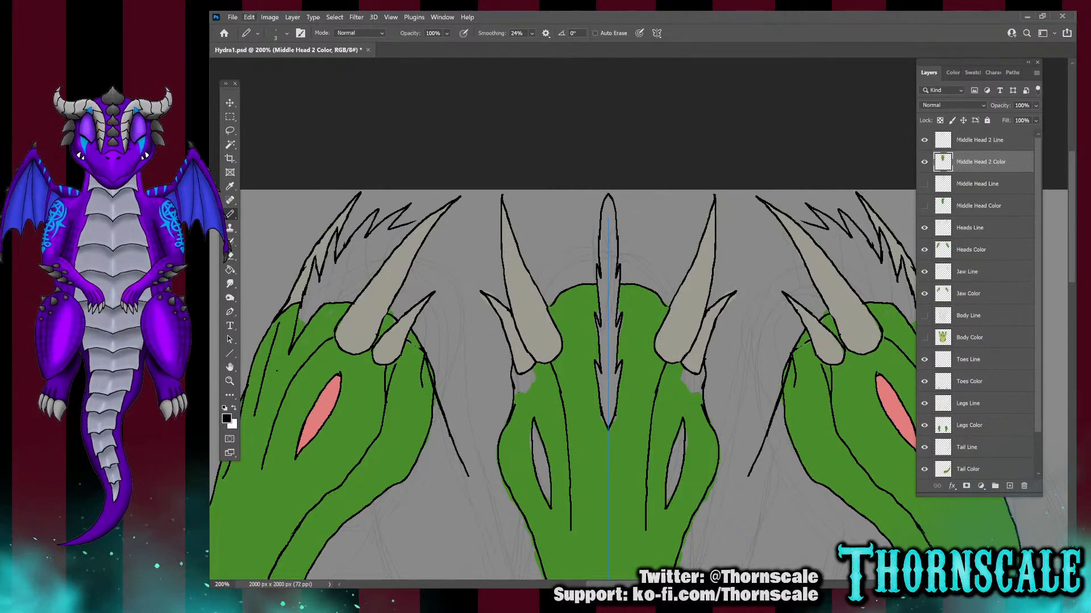
key(i)
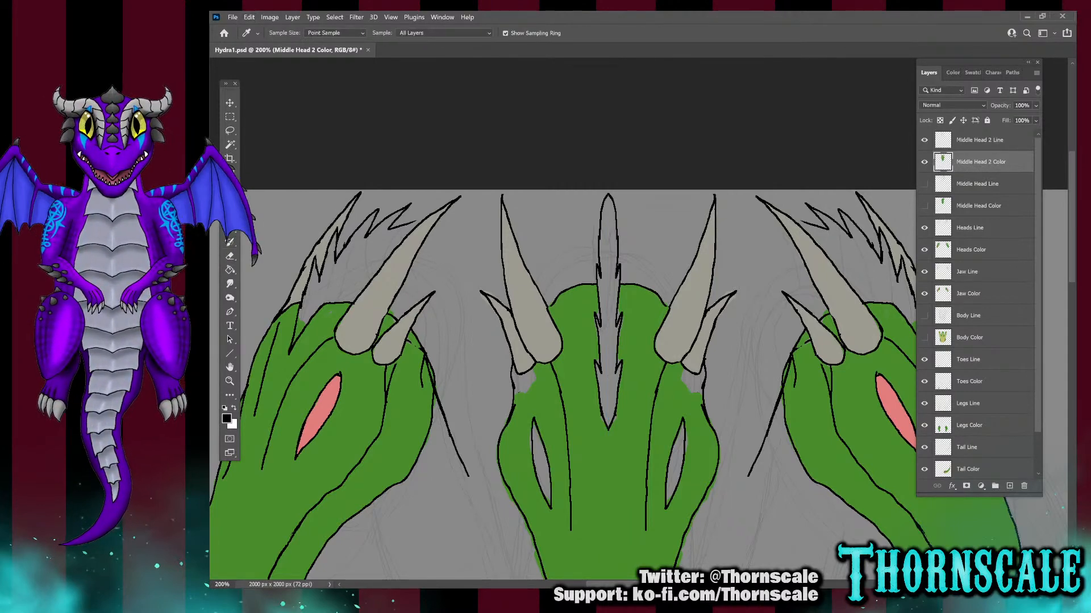
click(546, 404)
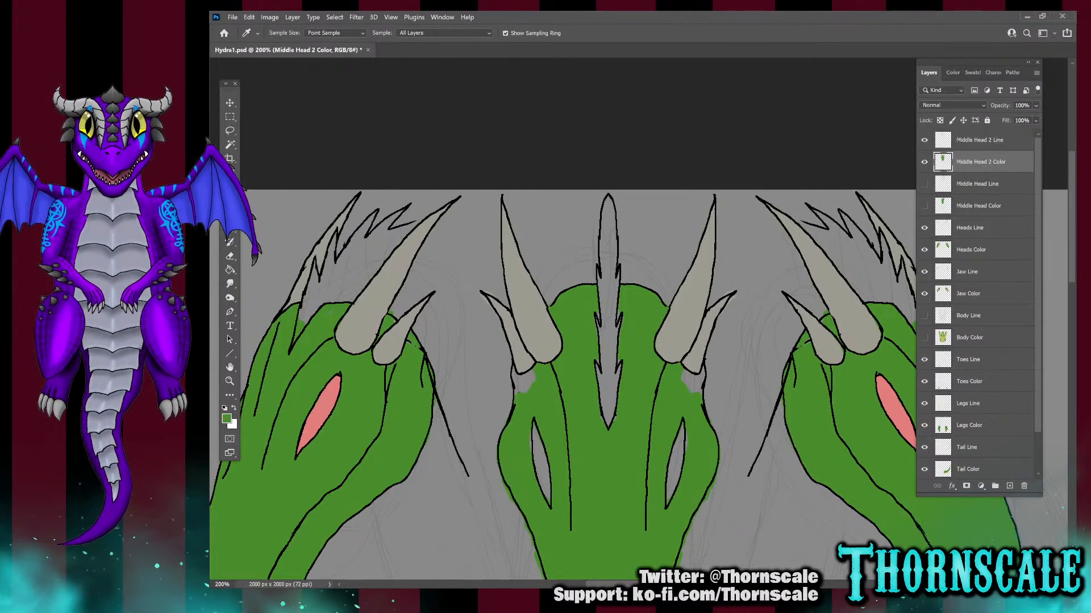
key(b)
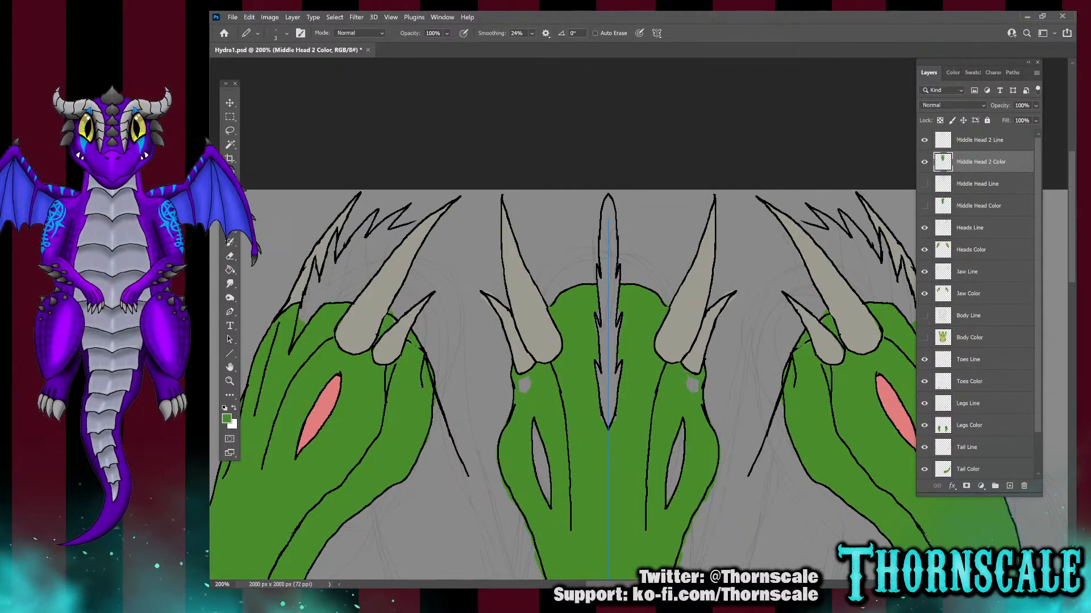
drag(694, 381, 696, 391)
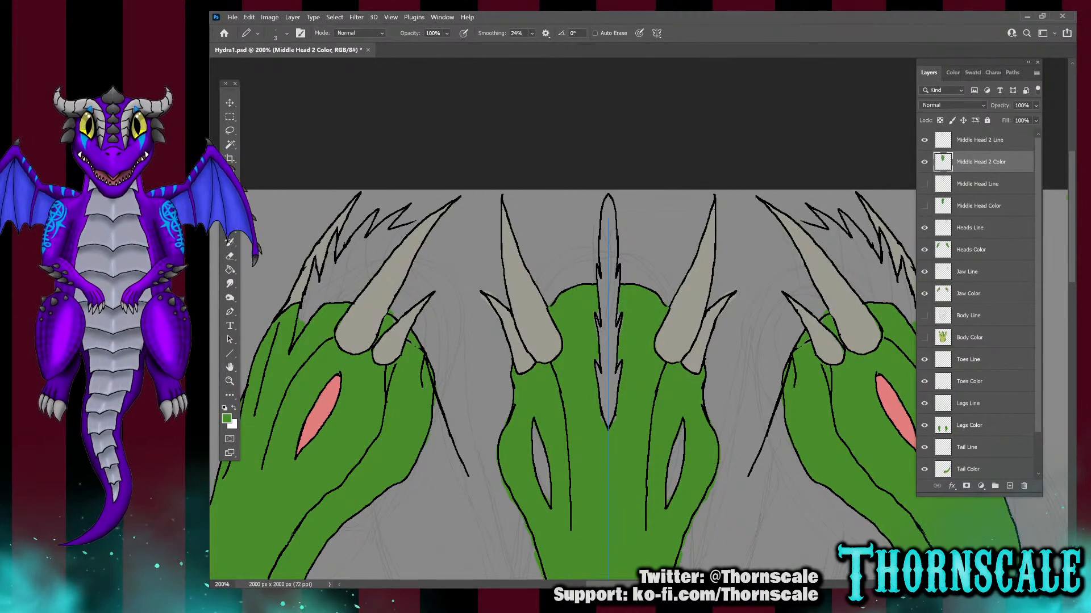
Erase the stray green mark on the empty canvas beyond the right head's horns and check the opposite side for strays
scroll(605, 537, down, 3)
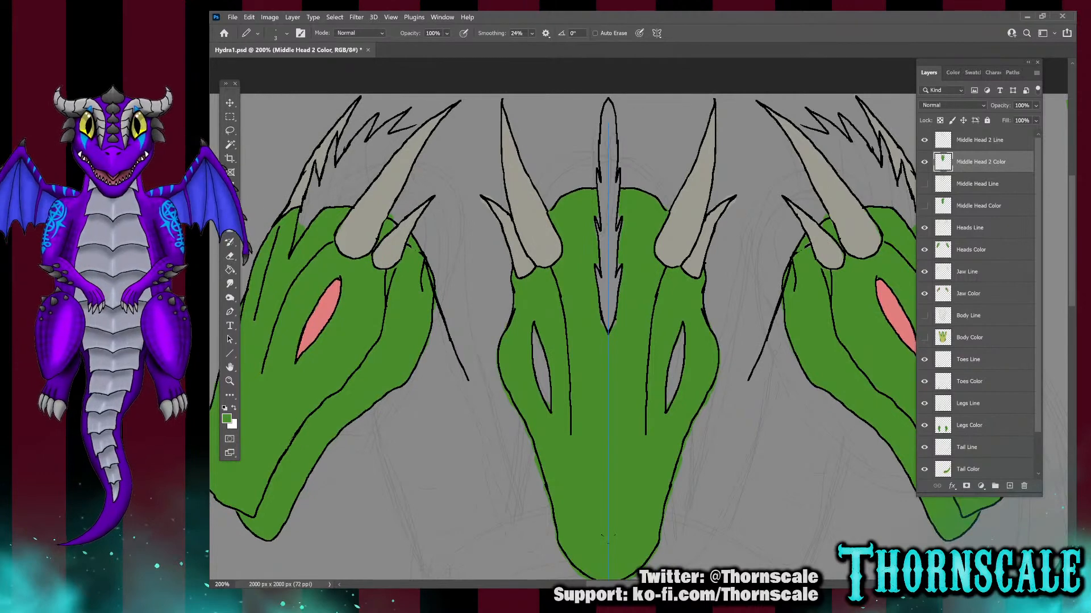
scroll(605, 537, right, 10)
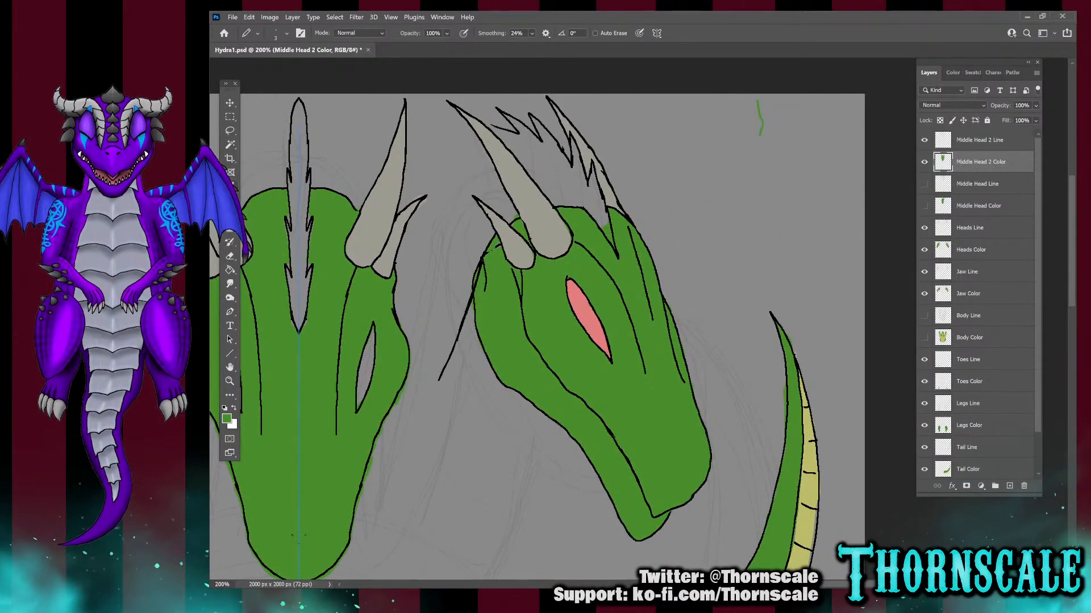
key(e)
drag(759, 102, 760, 130)
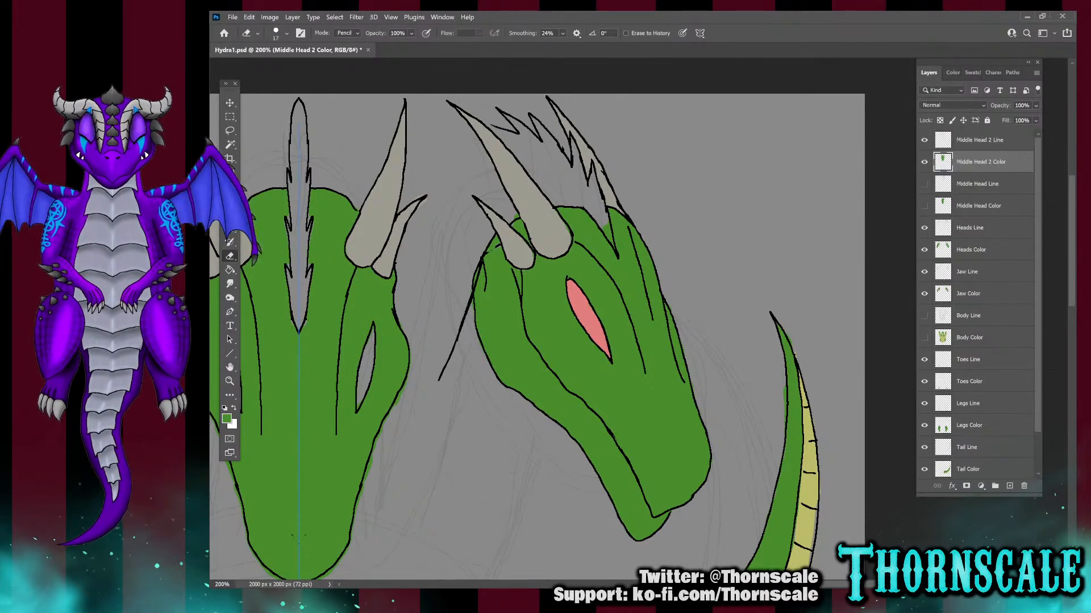
scroll(537, 338, left, 20)
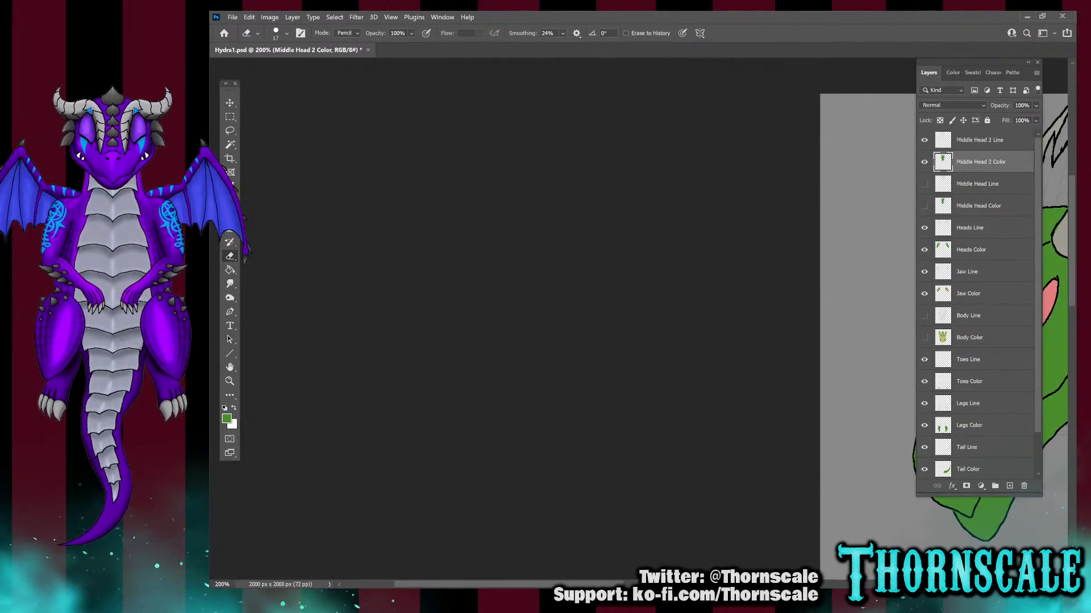
scroll(568, 337, right, 15)
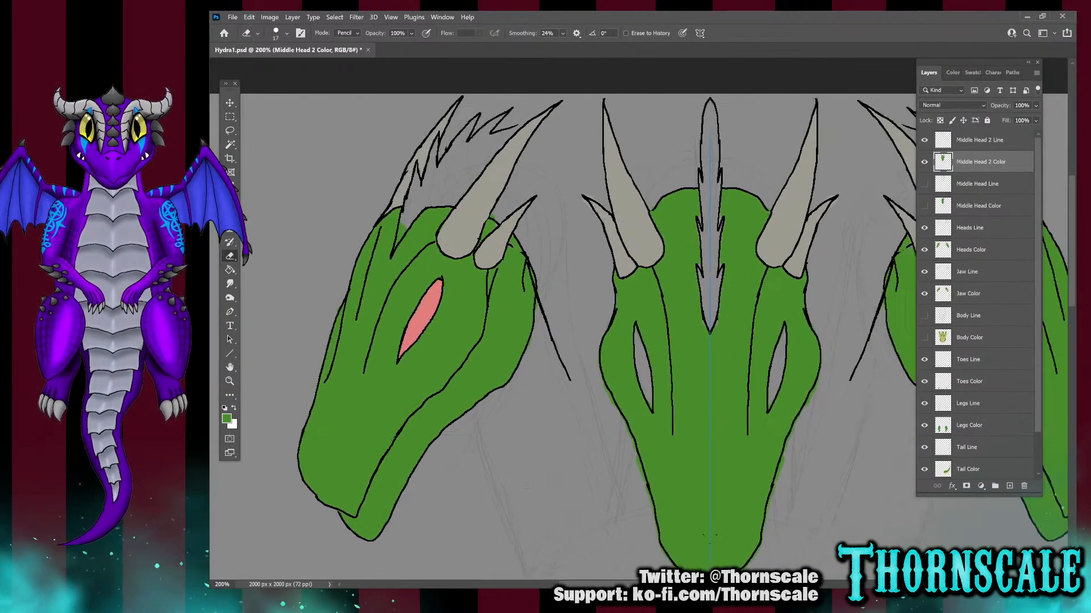
scroll(568, 338, right, 1)
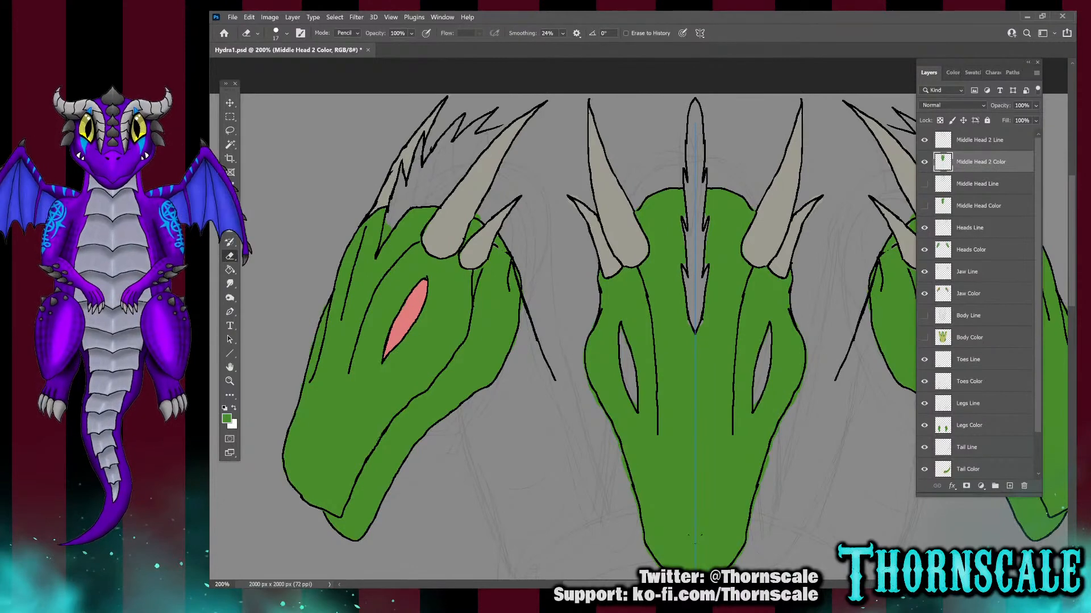
Show the Body Line and Body Color layers with the whole hydra in view, and save the file
scroll(568, 338, down, 3)
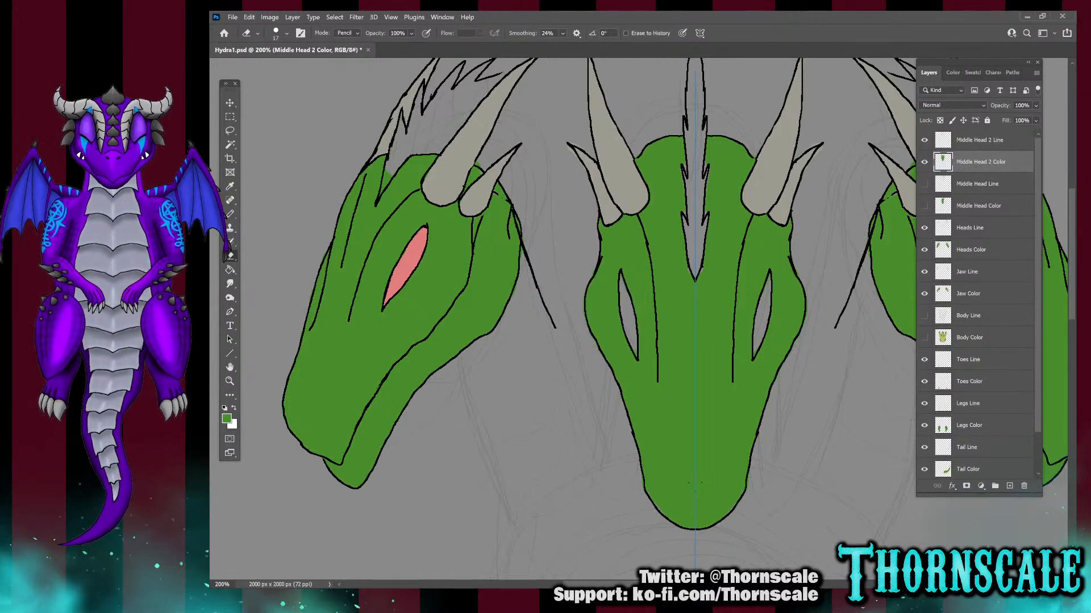
key(ctrl+minus)
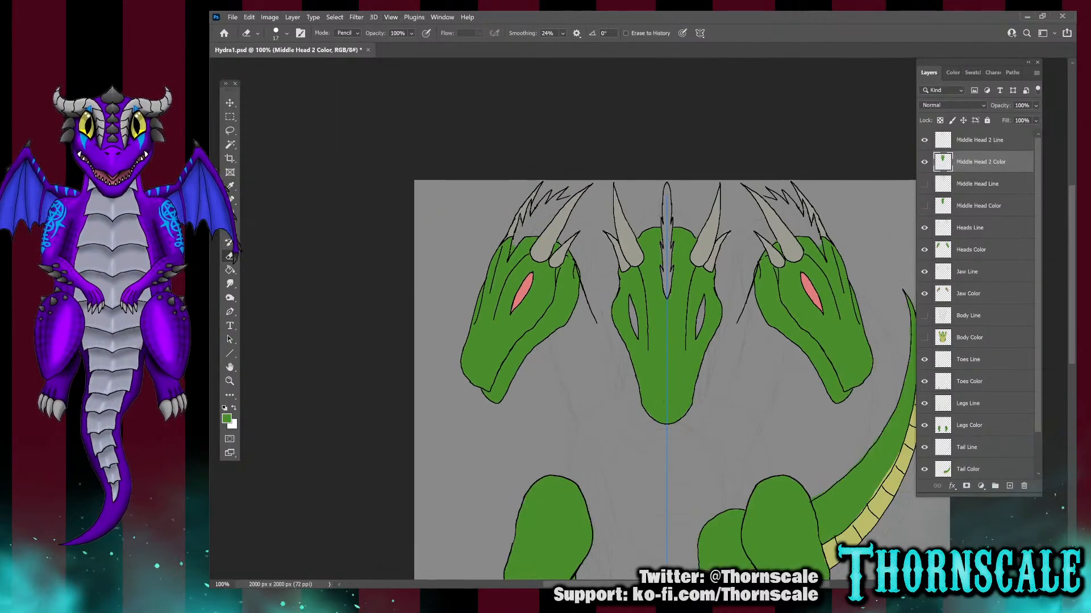
key(ctrl+minus)
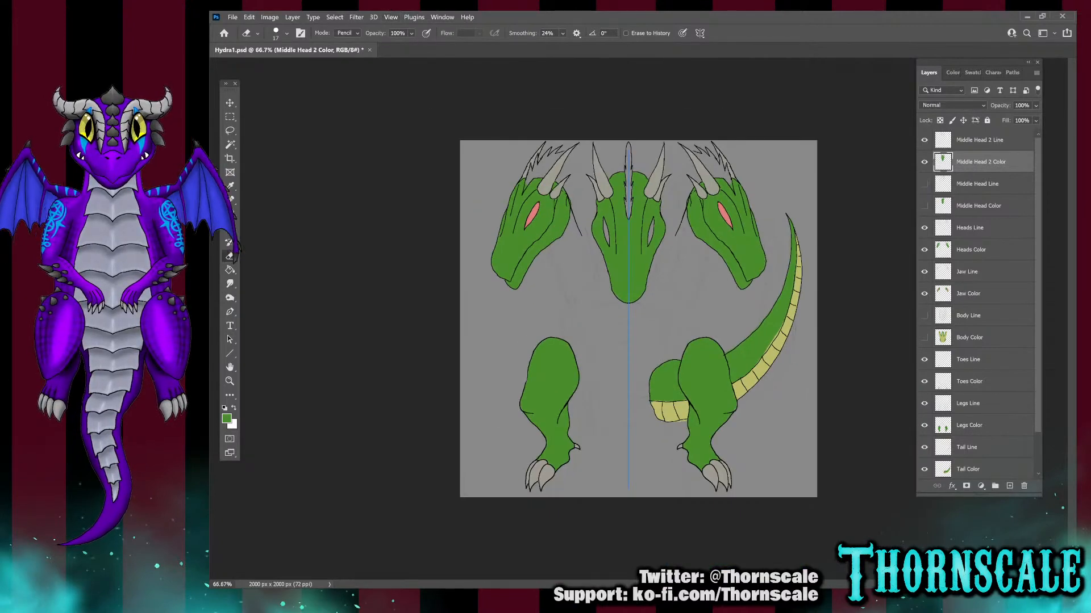
click(924, 316)
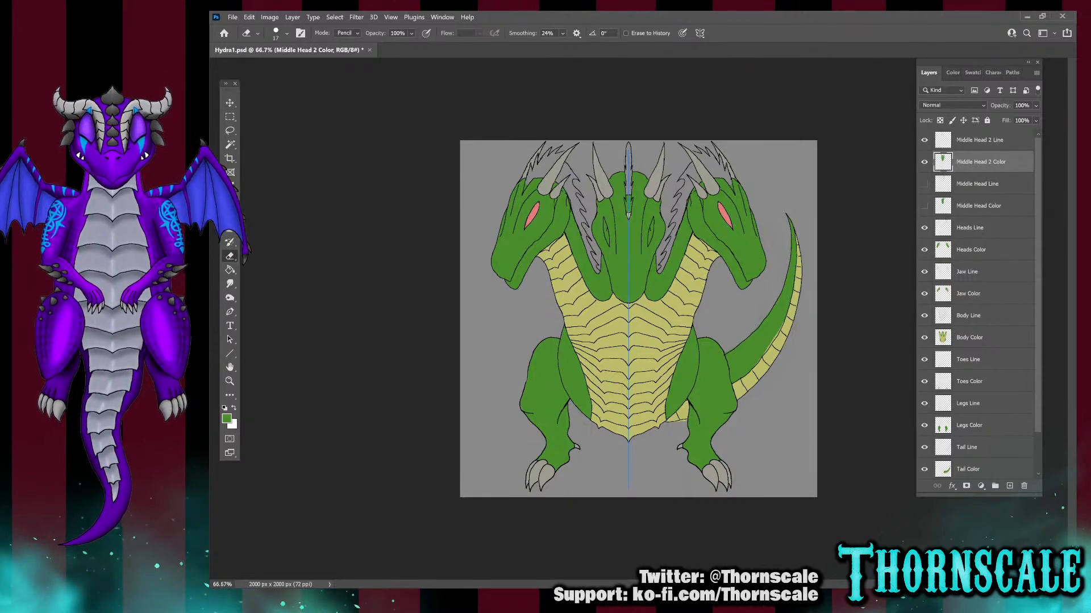
click(233, 17)
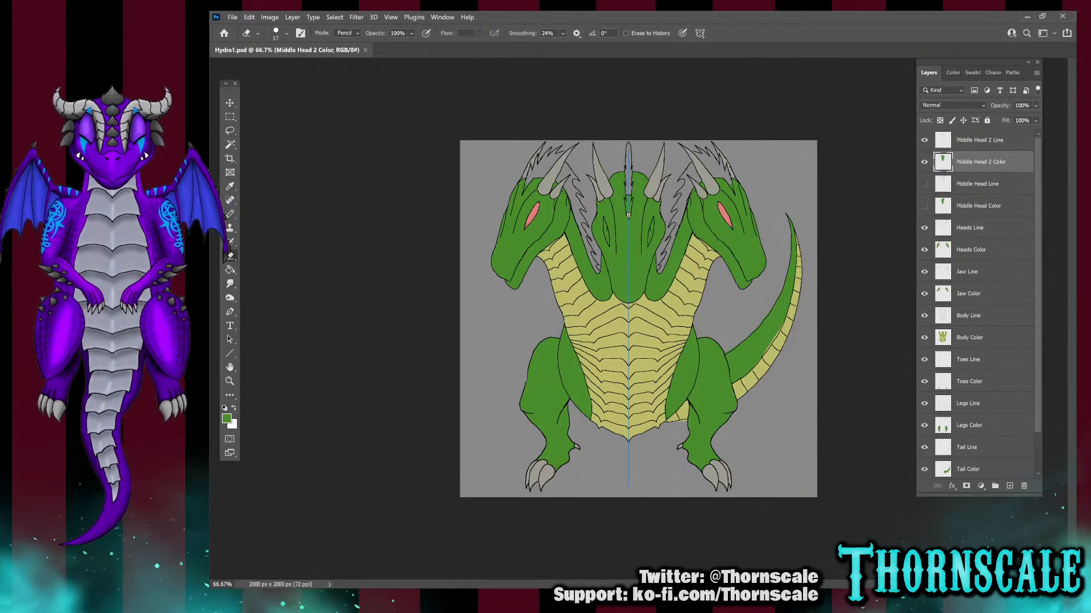
On the Tail Color layer, turn off paint symmetry and fill the gap between the tail's green and its belly scales with the 3 px pencil
click(967, 469)
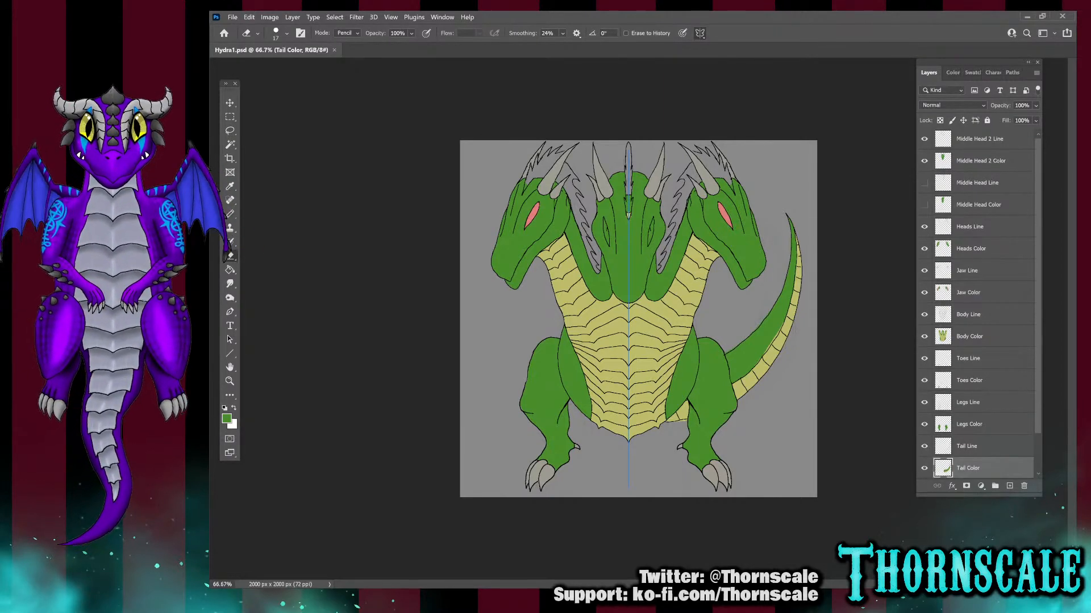
click(699, 33)
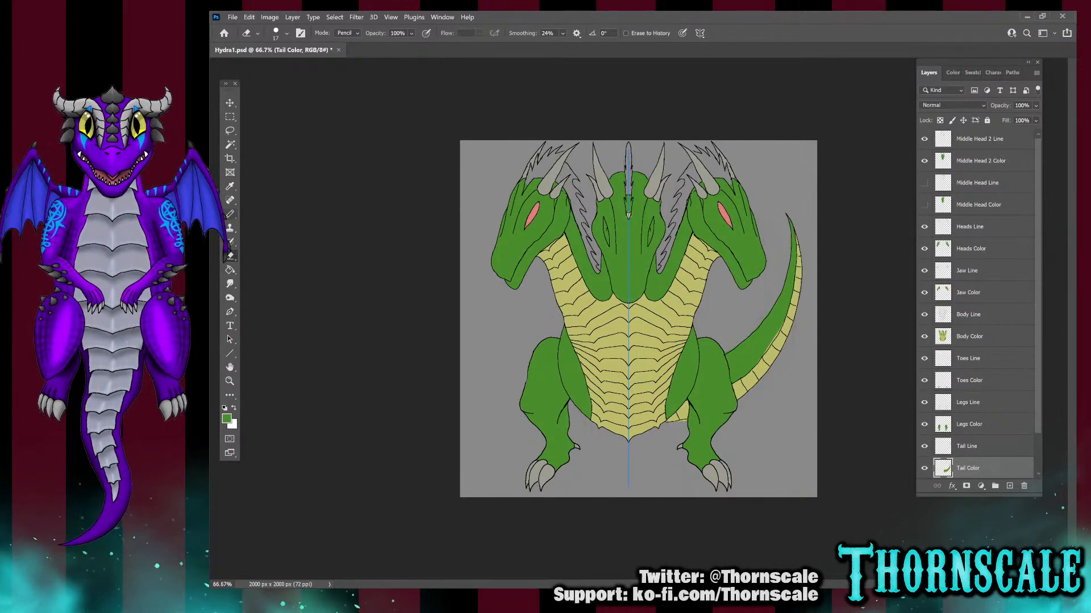
click(230, 214)
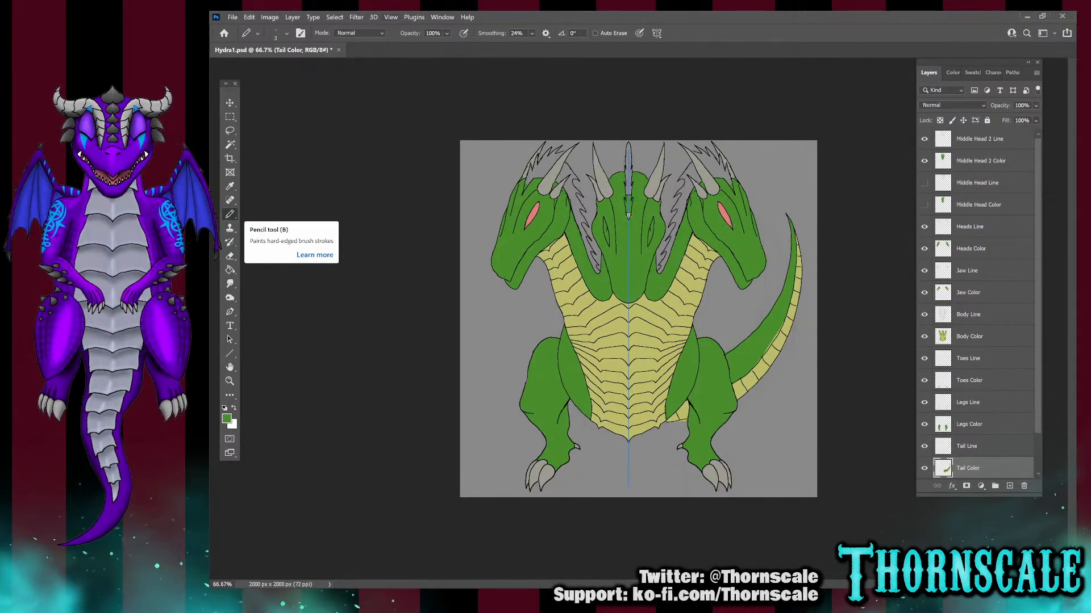
key(ctrl+plus)
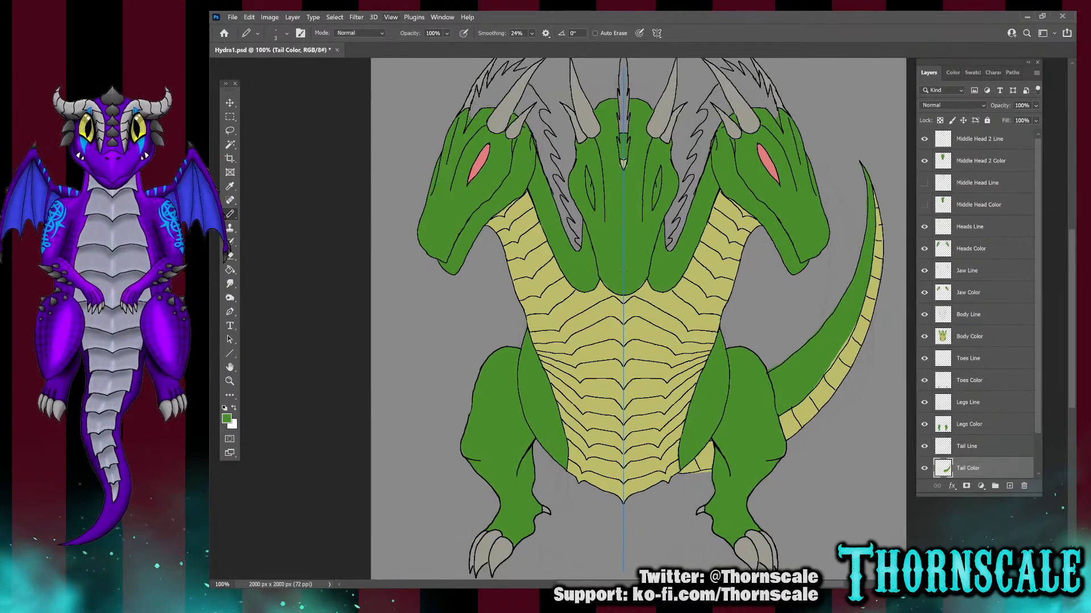
key(ctrl+plus)
key(ctrl+plus)
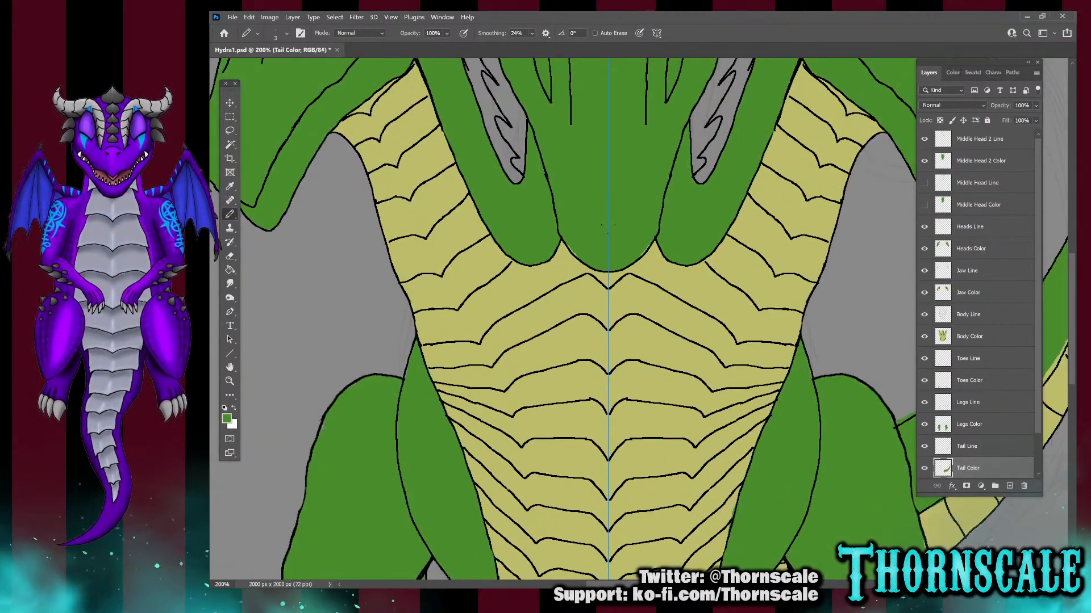
drag(705, 585, 794, 584)
drag(719, 371, 691, 419)
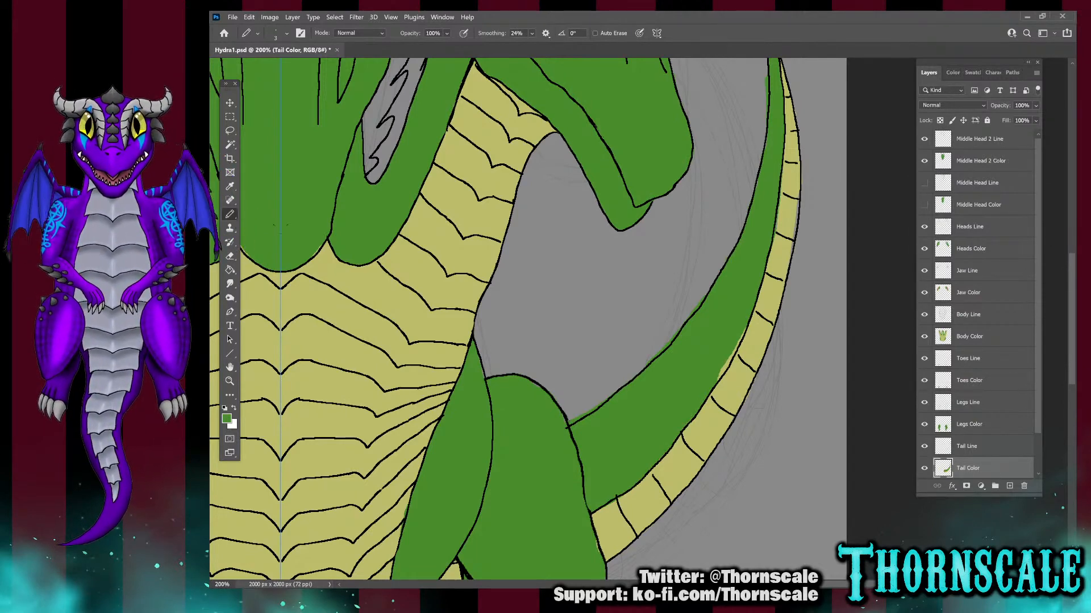
mouse_move(735, 347)
mouse_down()
mouse_move(729, 364)
mouse_move(737, 344)
mouse_up()
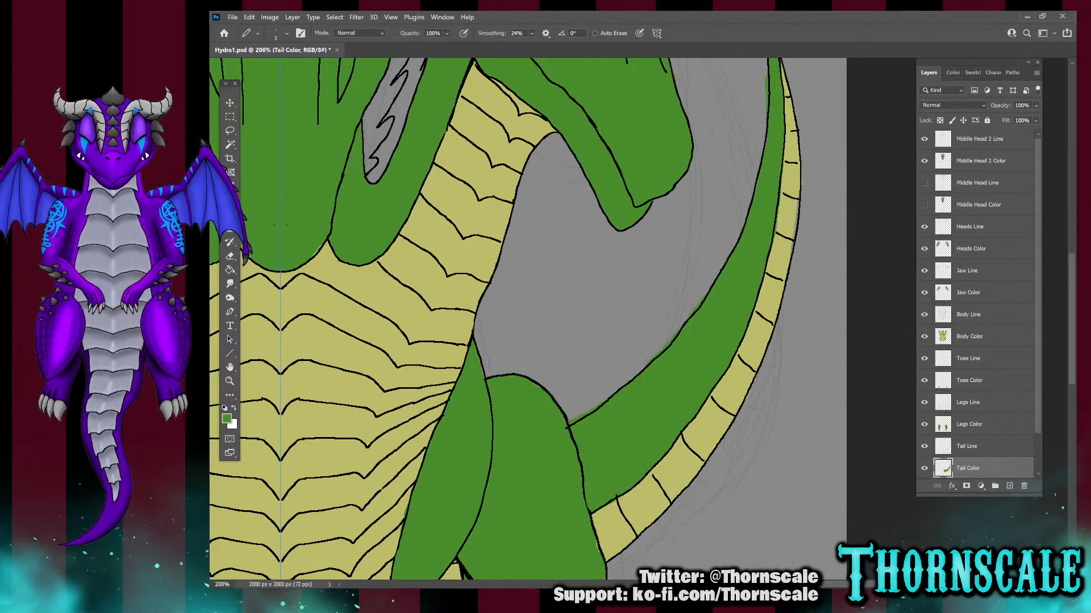
Hide the Body Color, Legs Line and Legs Color layers to expose the base of the tail
scroll(528, 318, down, 5)
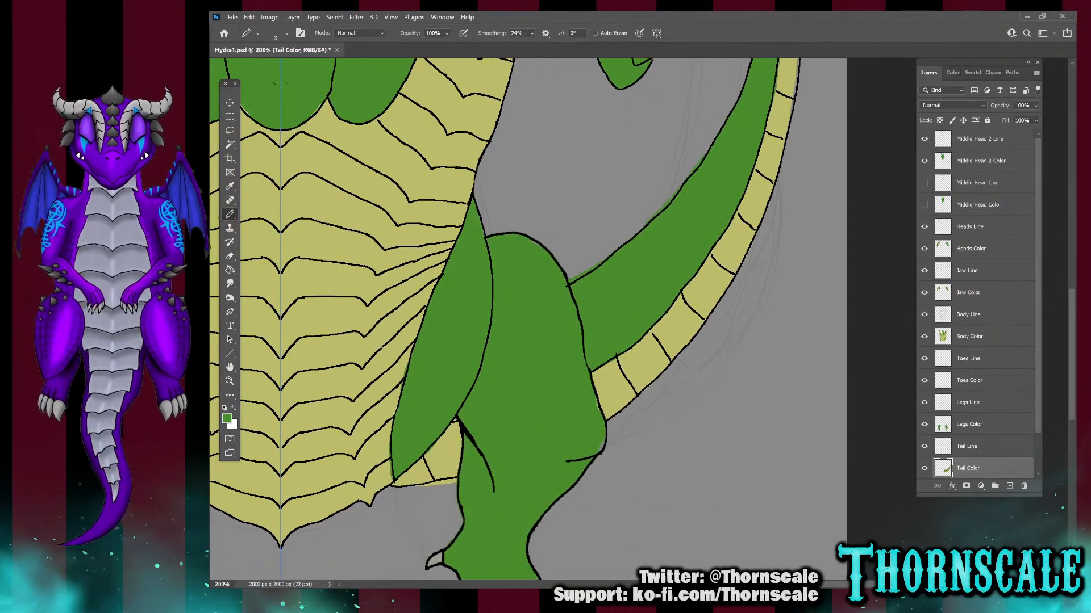
click(924, 337)
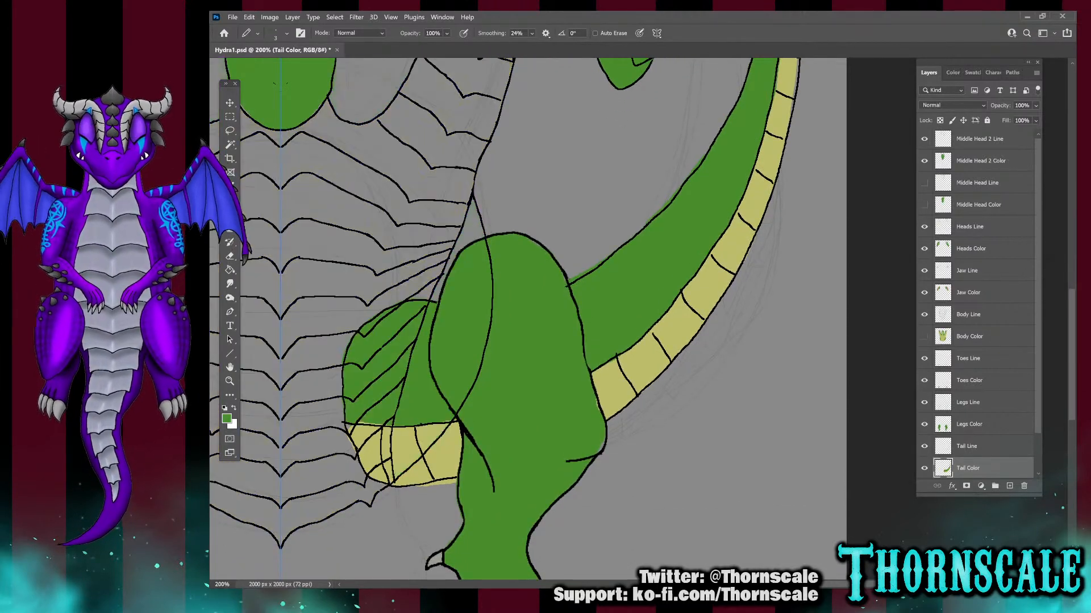
click(925, 424)
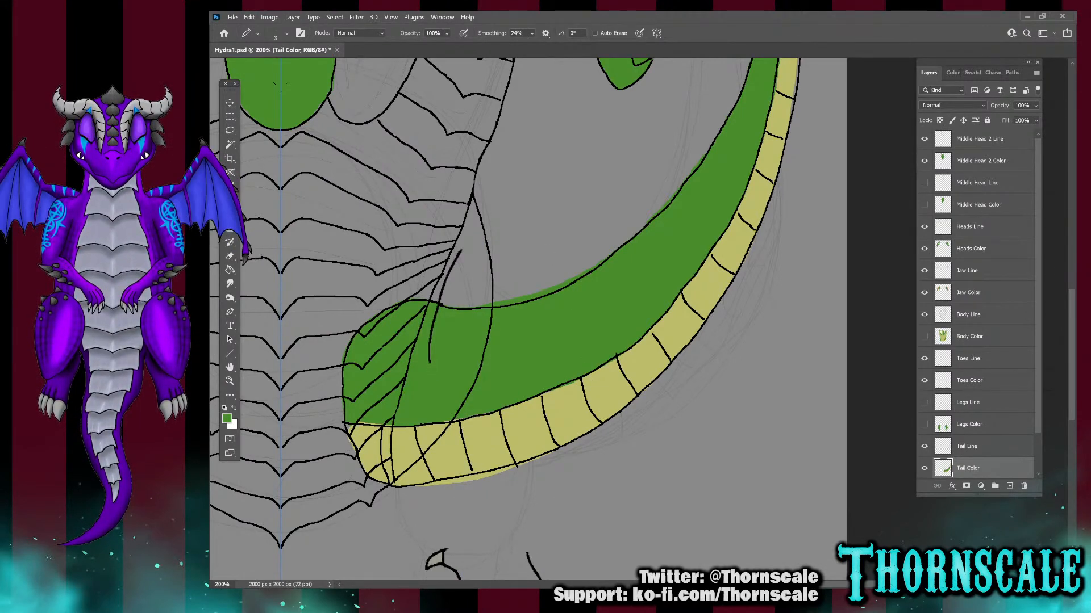
scroll(528, 318, down, 2)
scroll(528, 319, up, 4)
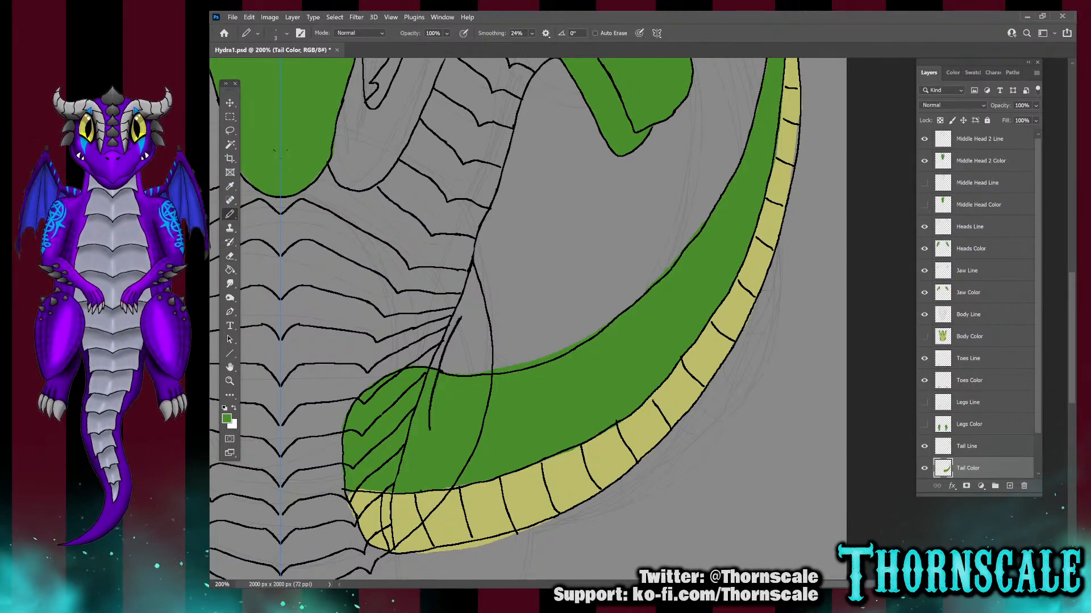
Erase the yellow spilling below the tail's belly and the green spilling over its upper outline with the 17 px eraser
click(230, 256)
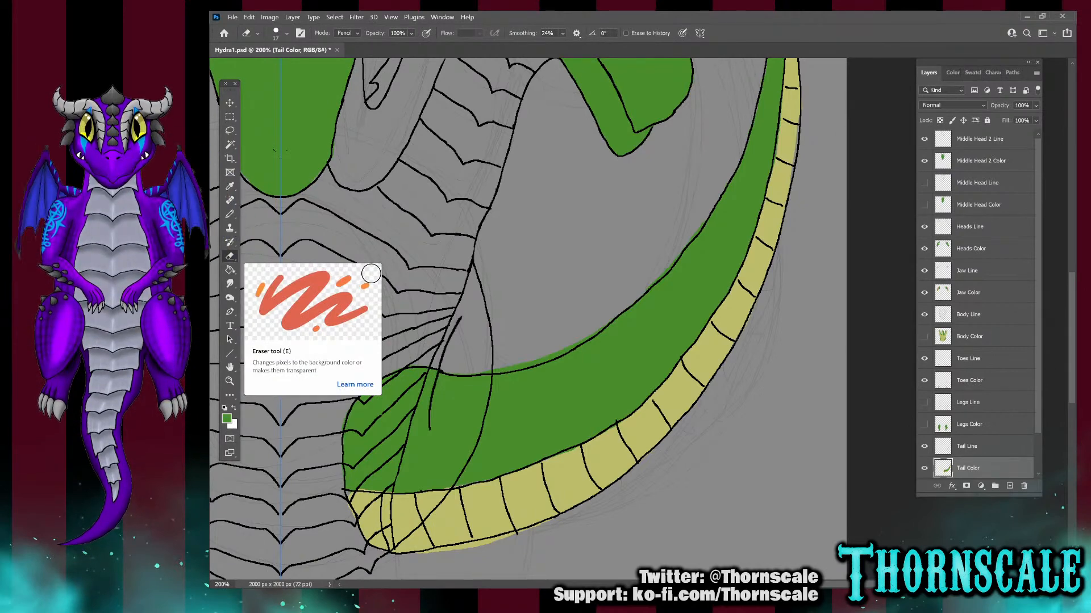
drag(498, 537, 446, 549)
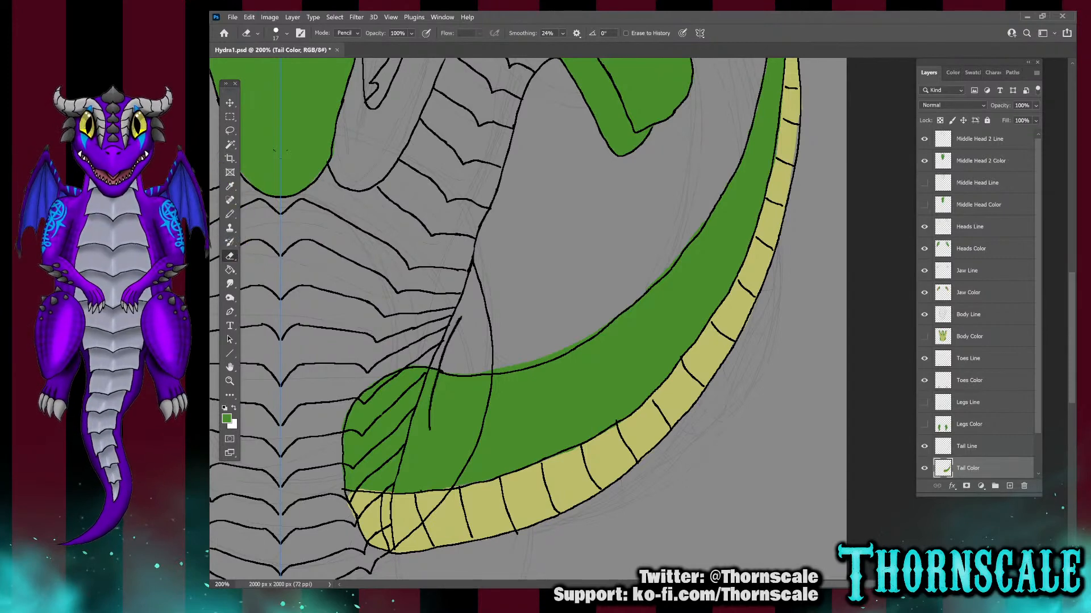
drag(502, 370, 566, 349)
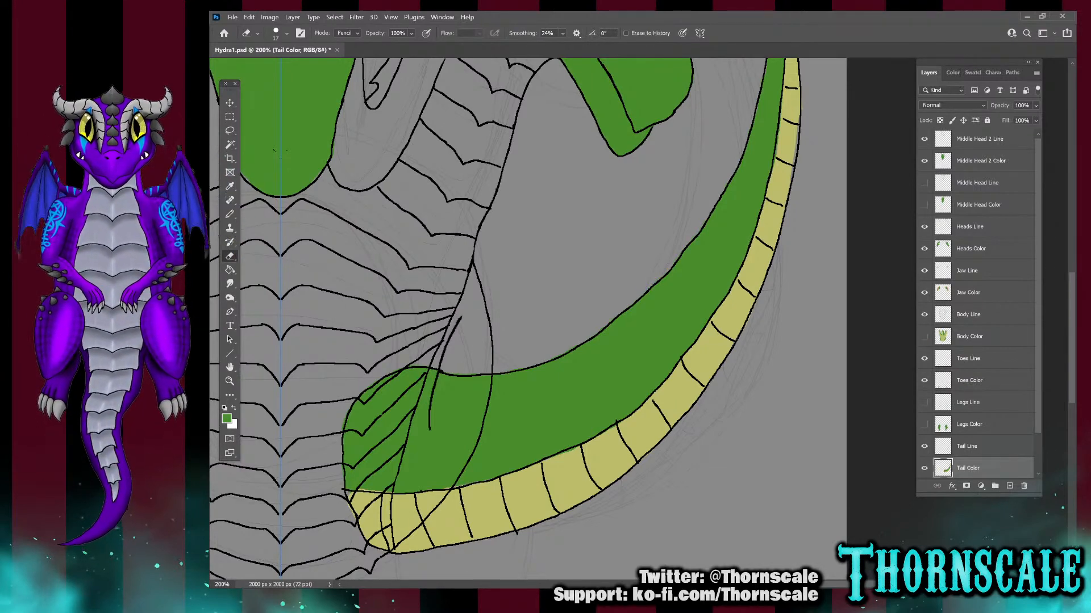
scroll(528, 319, up, 8)
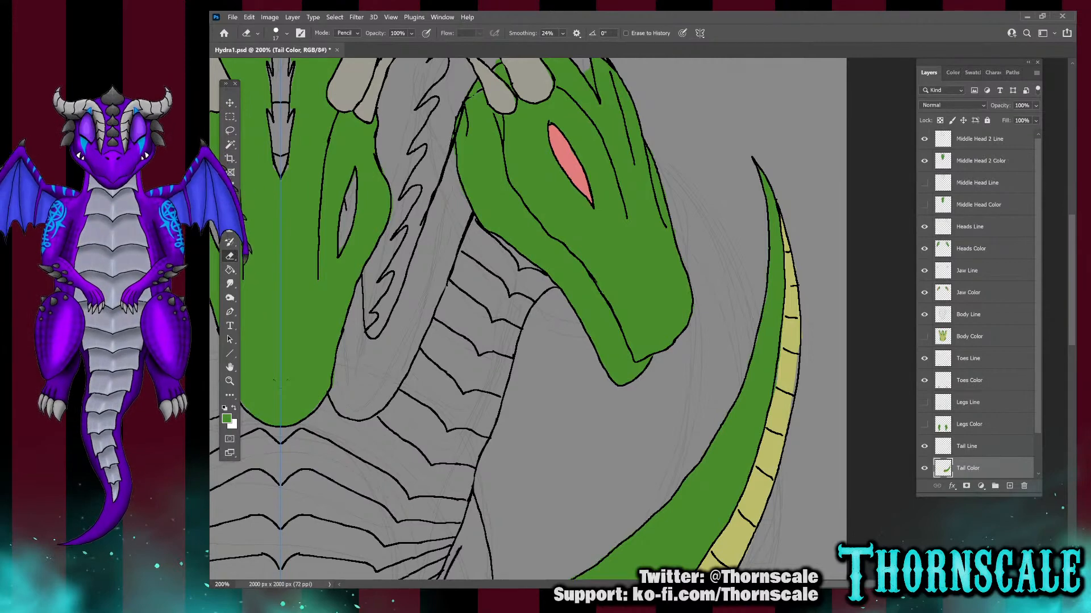
scroll(529, 318, down, 6)
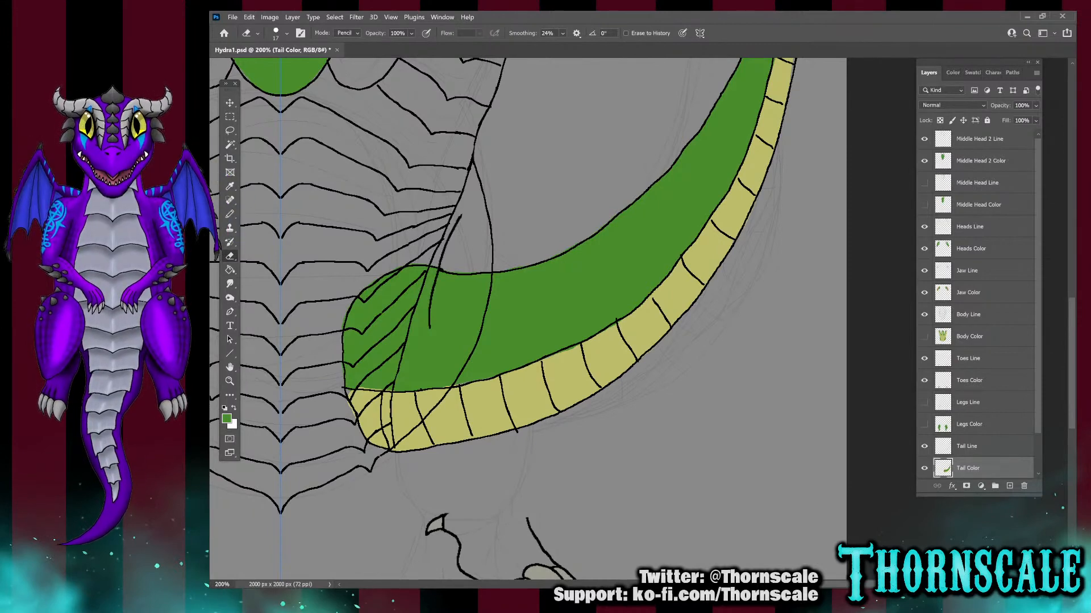
On the Tail Line layer, erase most of the tail's outer belly outline, leaving only short dashes as a guide
key(b)
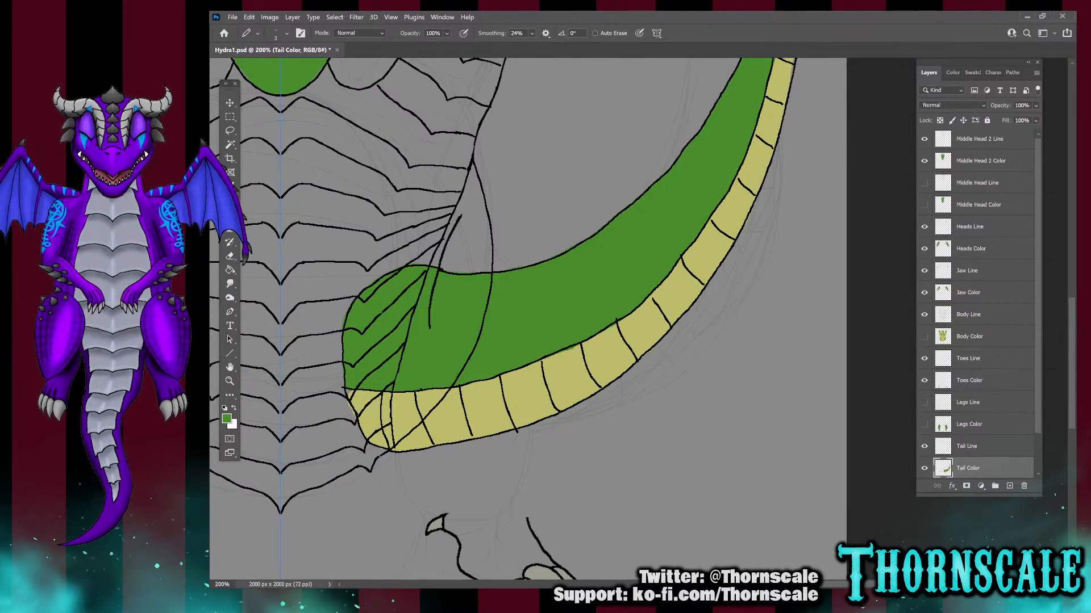
click(967, 447)
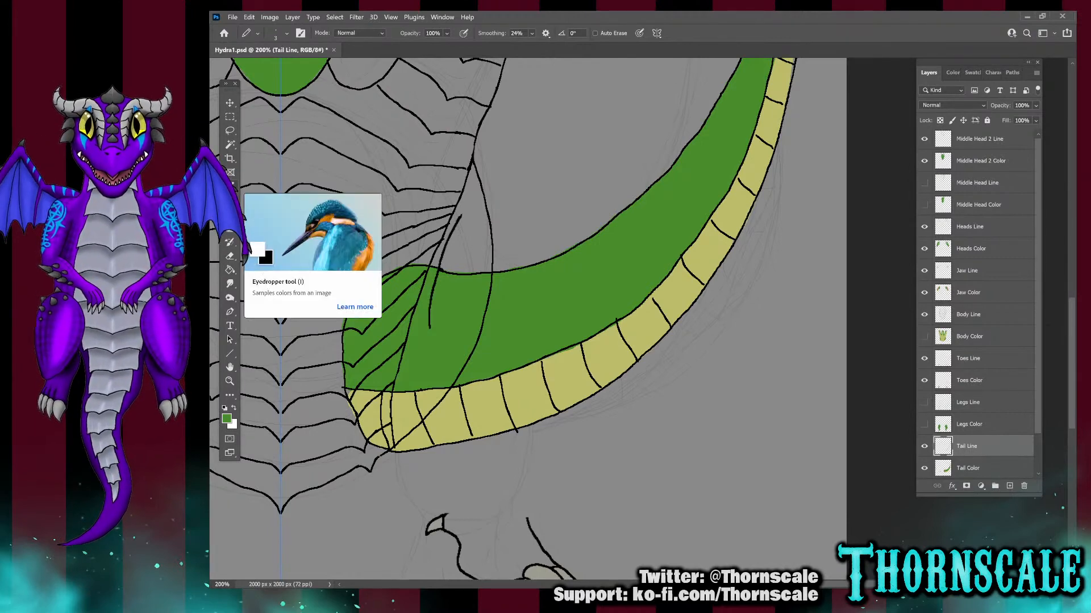
click(228, 255)
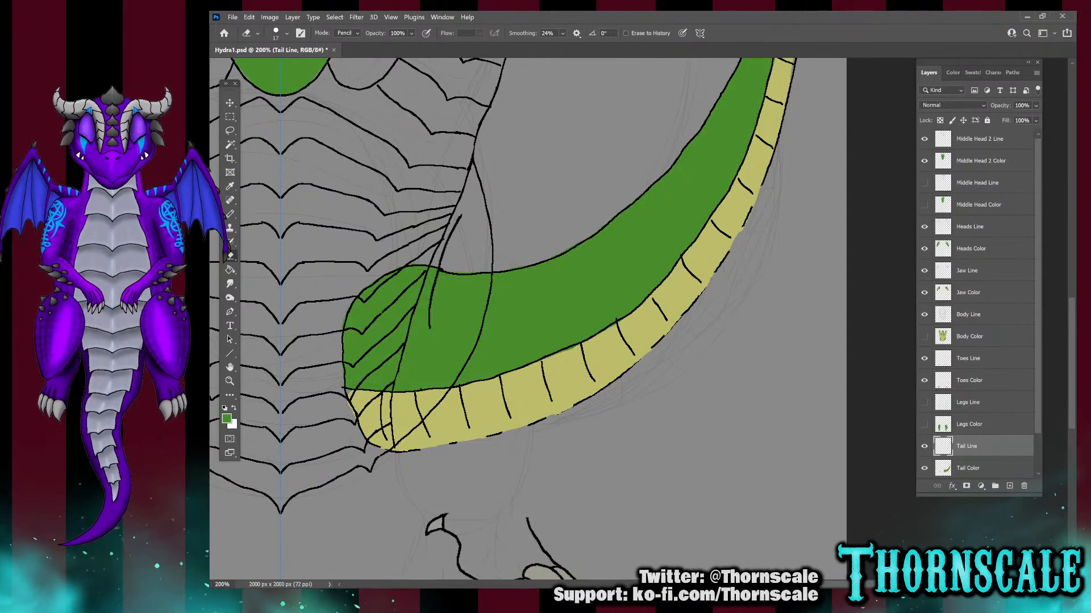
scroll(280, 207, up, 5)
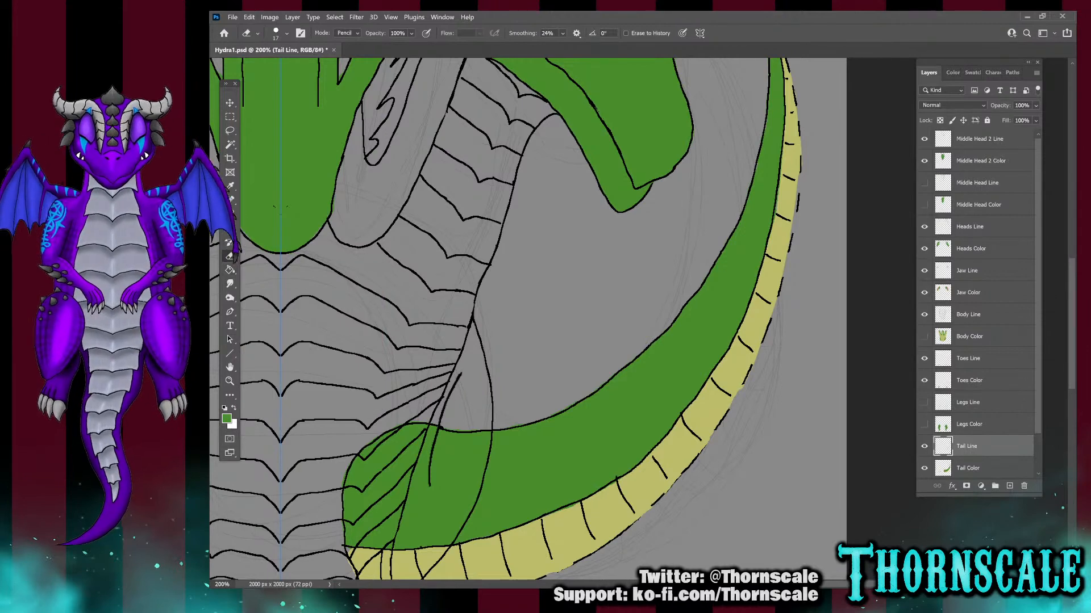
scroll(528, 318, down, 6)
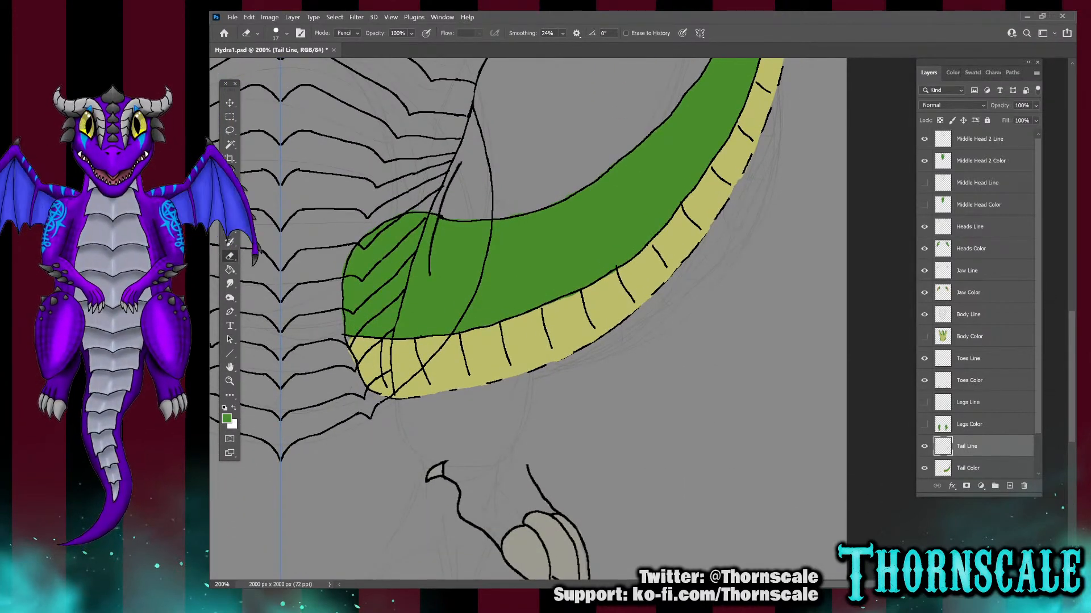
Reset the foreground color to black and erase gaps in the middle of the tail's belly scale dividers
key(d)
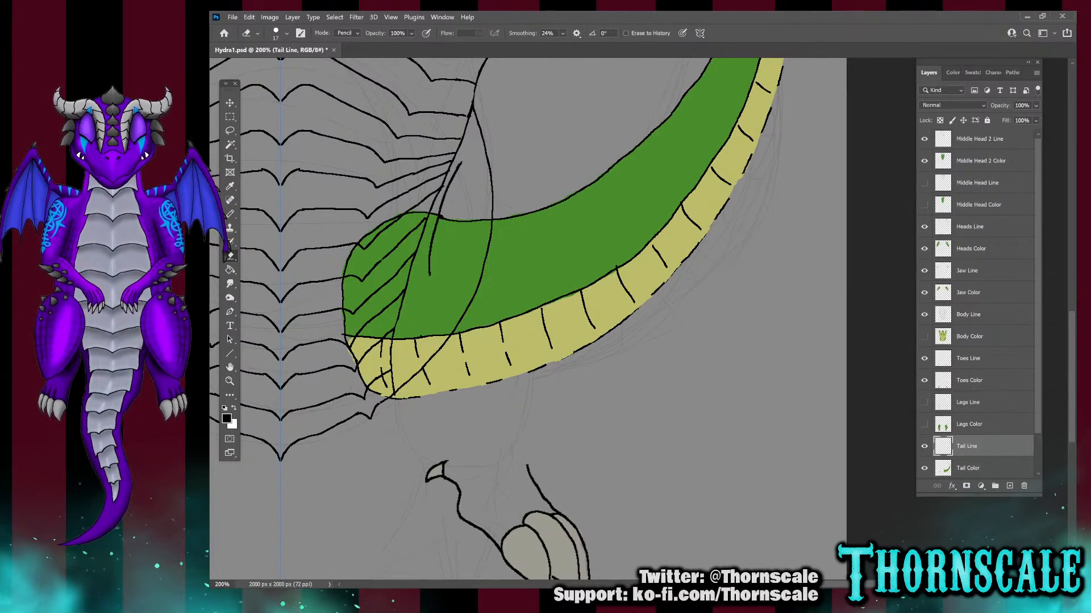
click(624, 286)
click(659, 254)
click(689, 218)
click(716, 175)
click(743, 132)
click(761, 89)
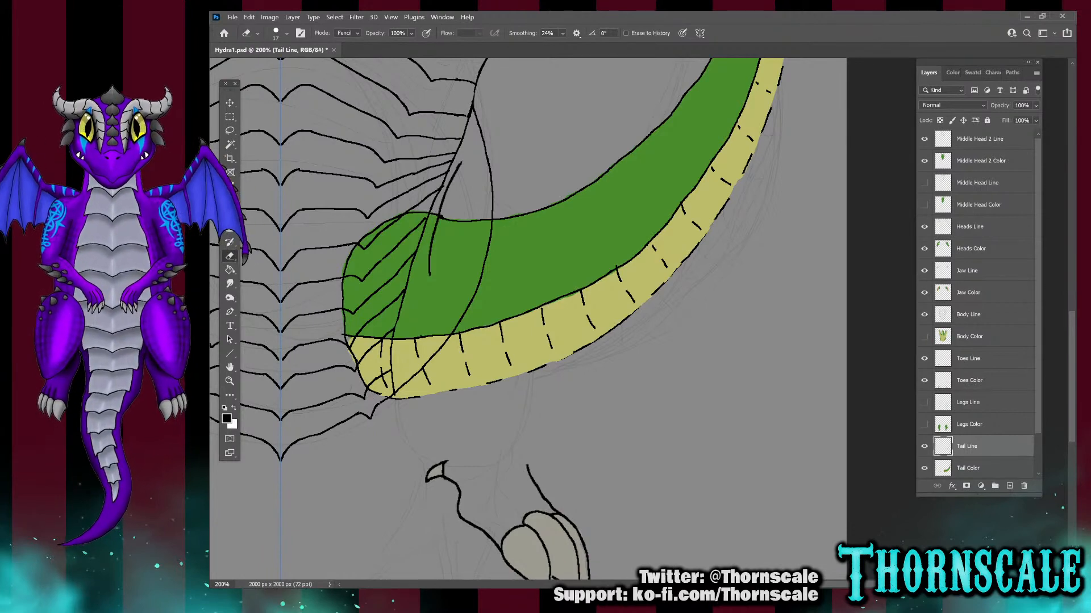
Draw pointed black scale tips along the lower part of the tail's outer belly edge with the 3 px Pencil
key(b)
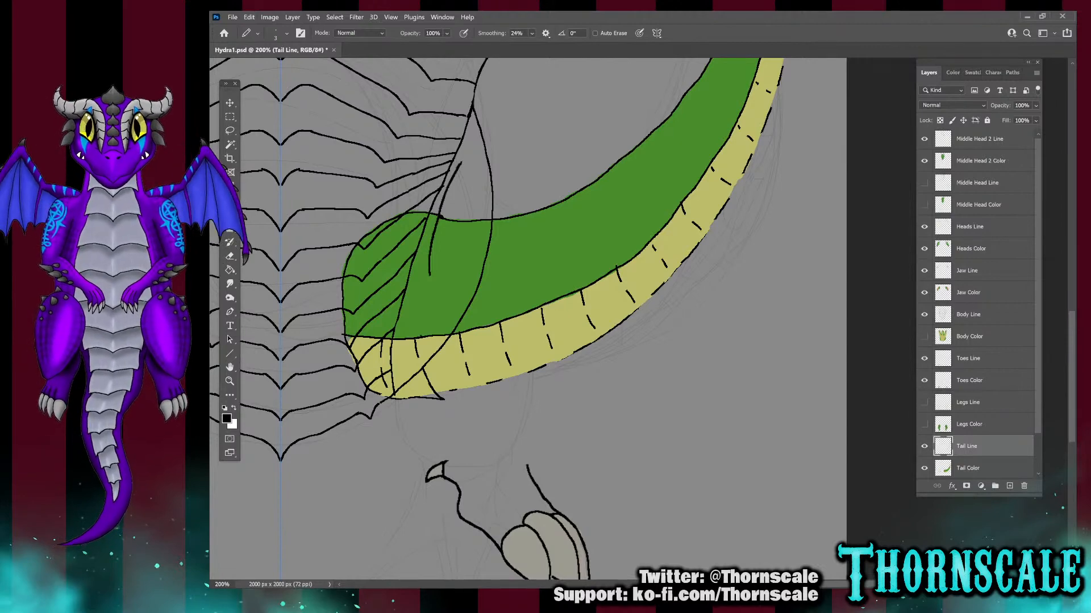
drag(455, 392, 469, 389)
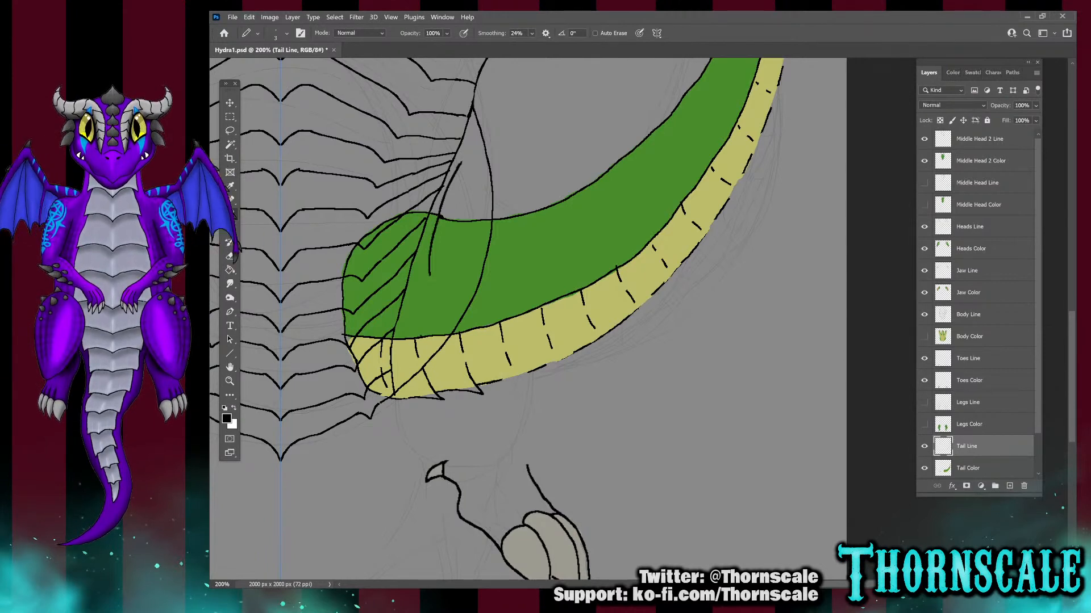
drag(521, 379, 510, 365)
mouse_move(564, 363)
mouse_down()
mouse_move(556, 354)
mouse_move(606, 339)
mouse_up()
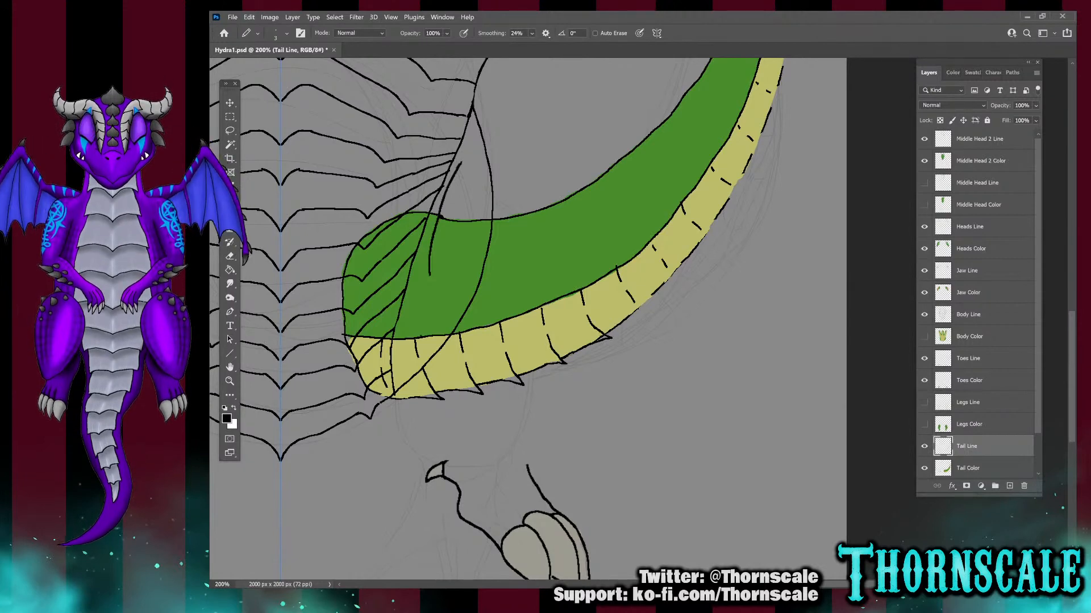
drag(610, 328, 622, 321)
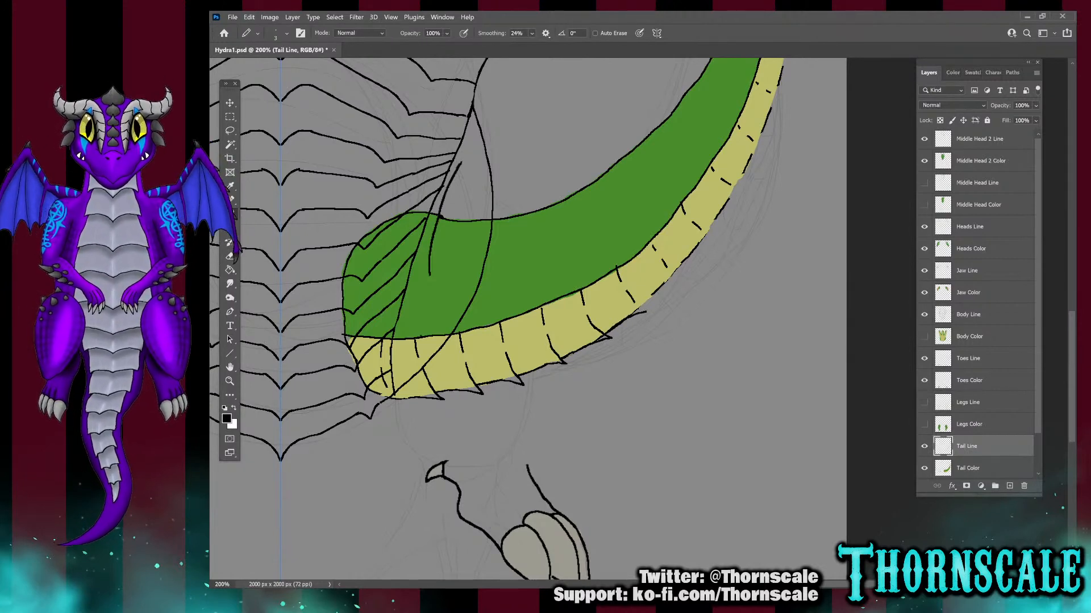
drag(643, 303, 695, 248)
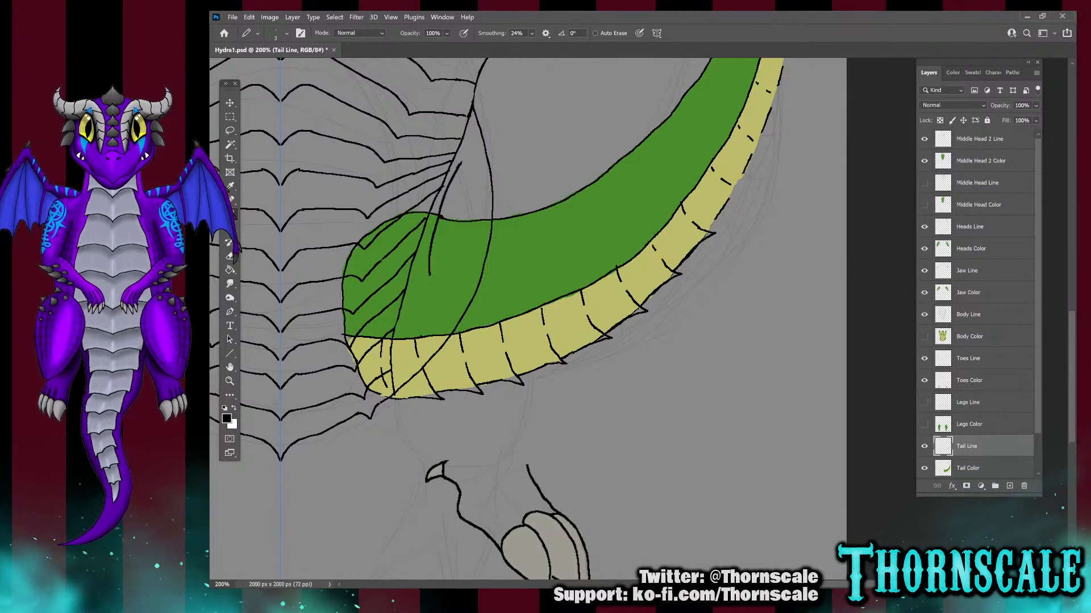
Continue the pointed scale tips up toward the tail's end and close the gaps in the belly scale dividers with small notches
scroll(528, 319, up, 4)
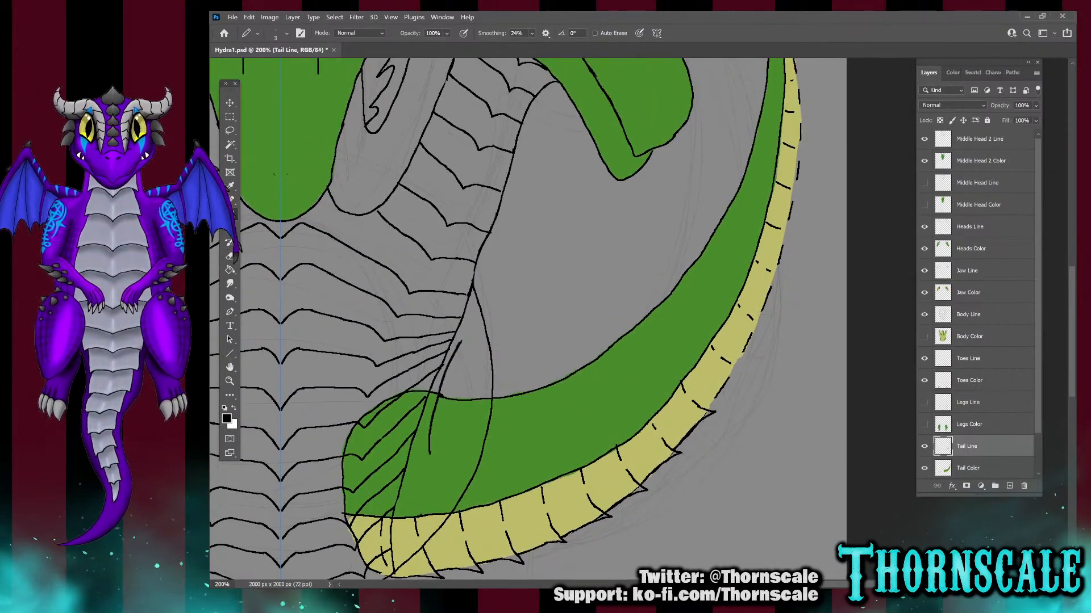
mouse_move(708, 407)
mouse_down()
mouse_move(743, 366)
mouse_move(779, 261)
mouse_up()
drag(779, 262, 786, 245)
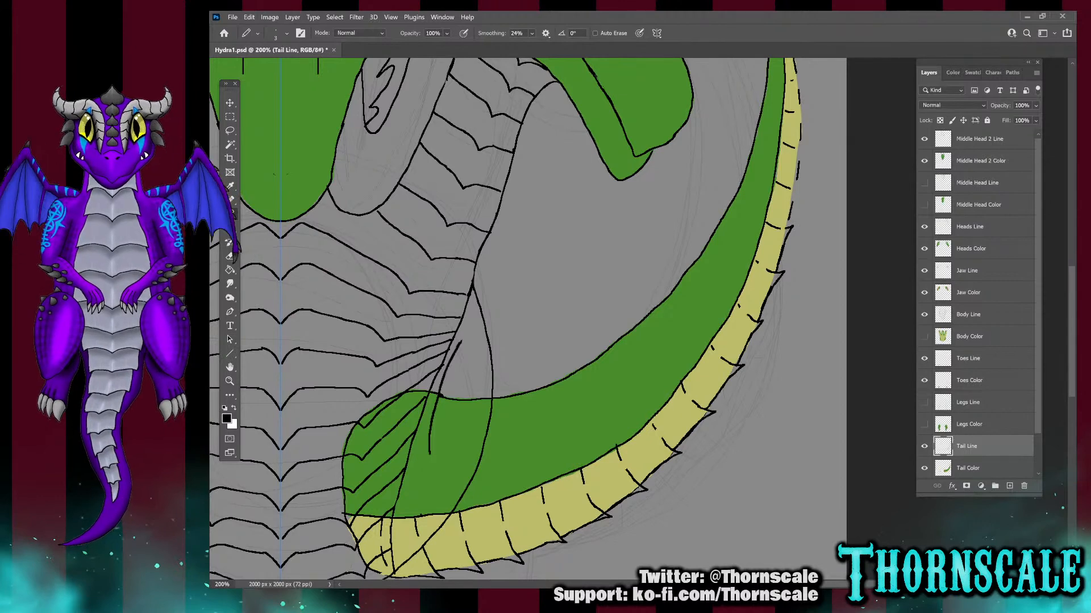
drag(792, 214, 800, 192)
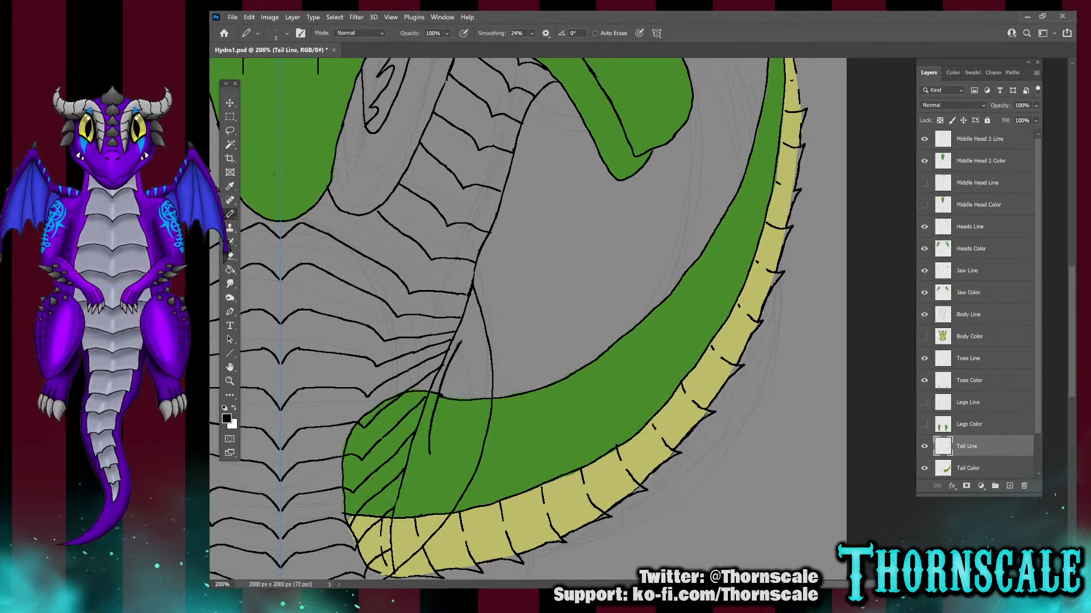
scroll(529, 319, up, 4)
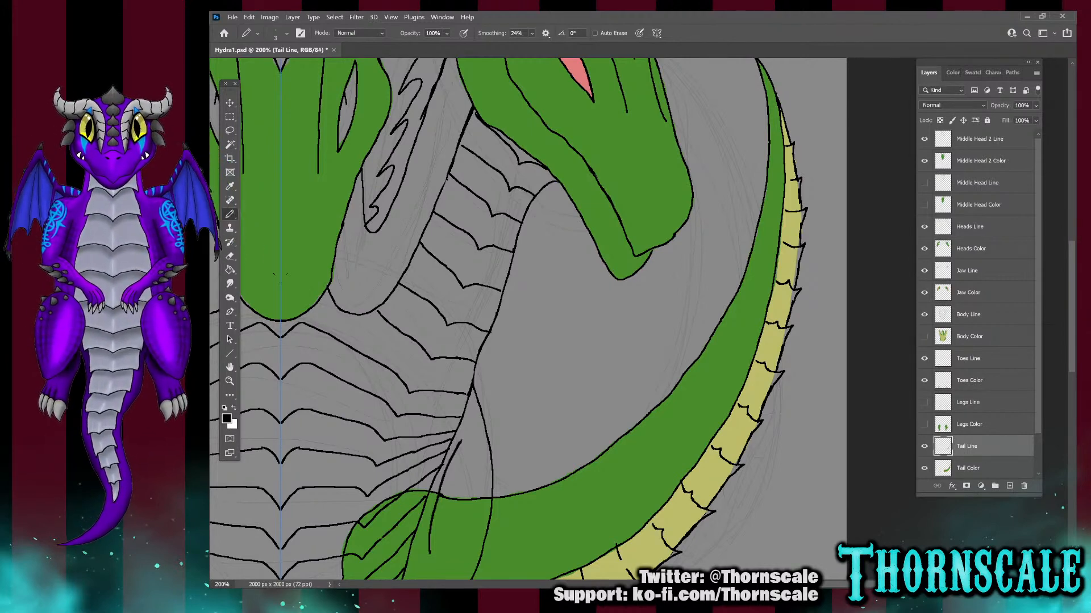
scroll(280, 276, down, 5)
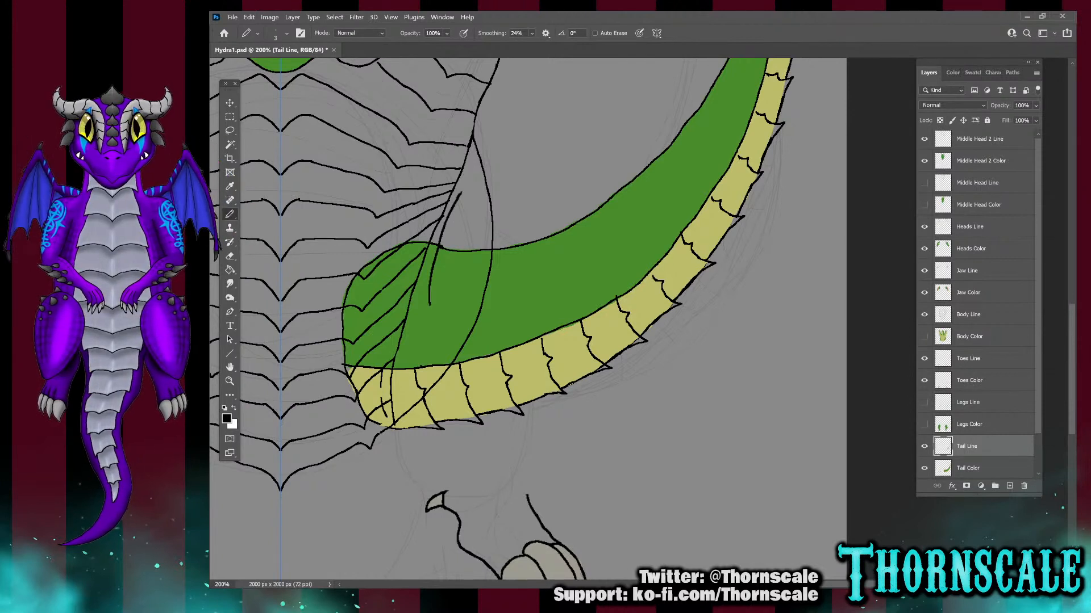
On the Tail Color layer, sample the belly yellow and fill the new scale tips along the tail with the Pencil
click(968, 468)
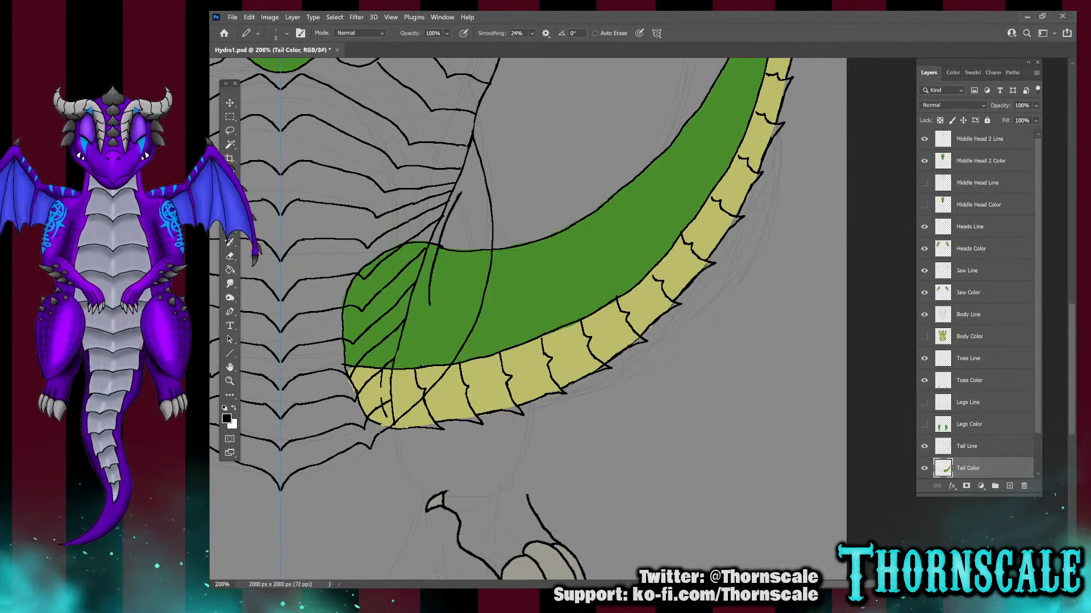
key(i)
click(405, 399)
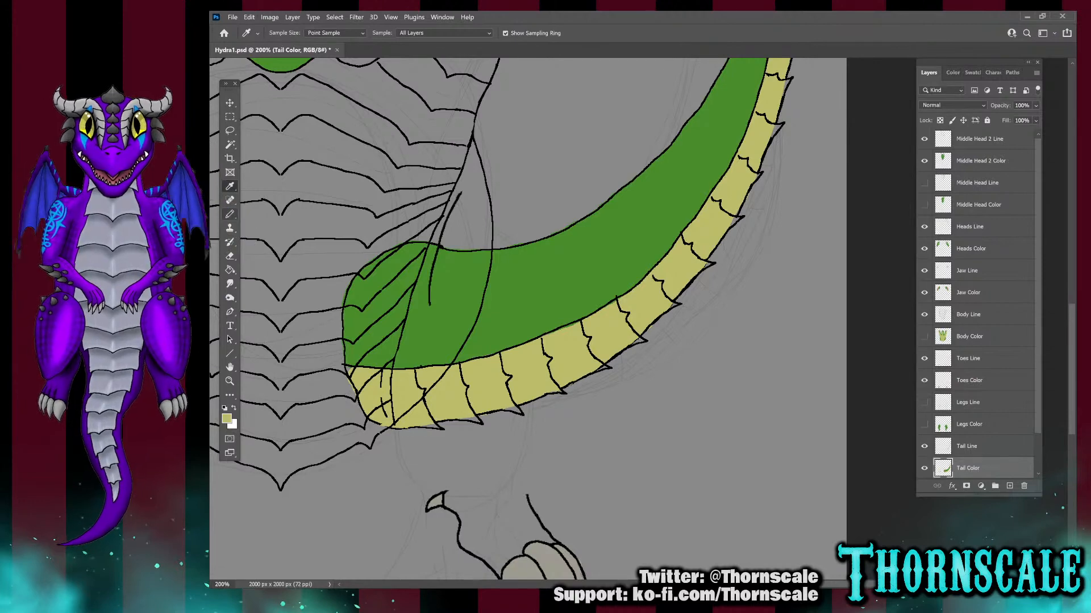
key(b)
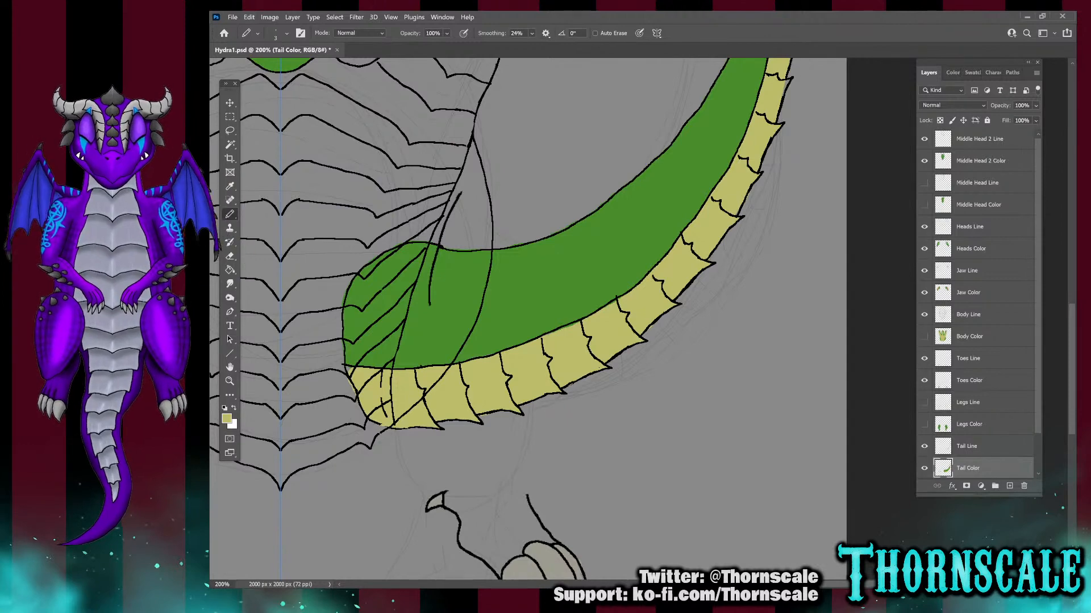
scroll(528, 318, up, 5)
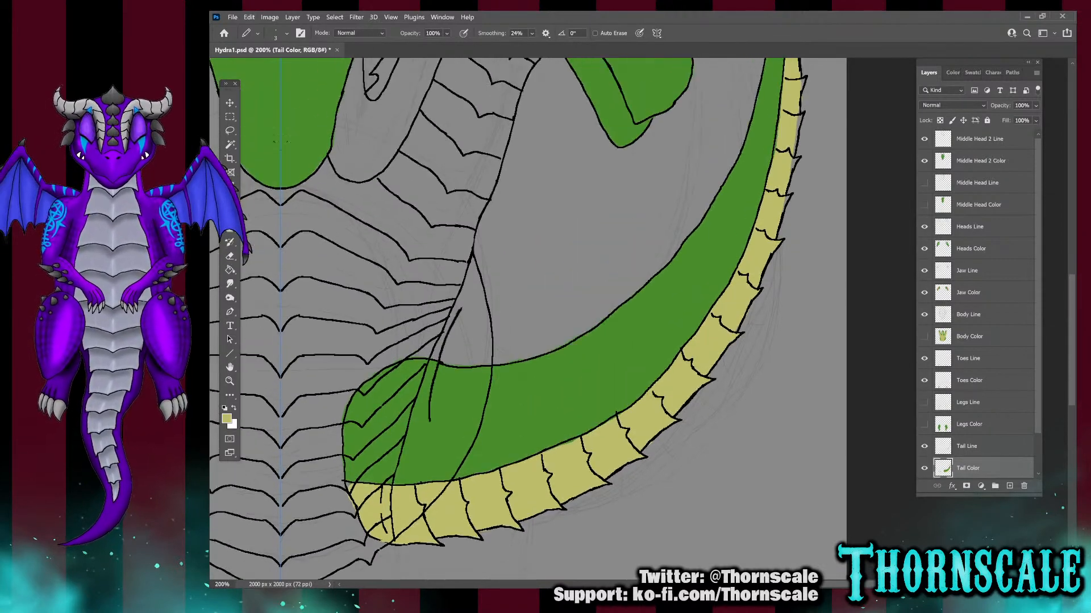
scroll(528, 318, up, 2)
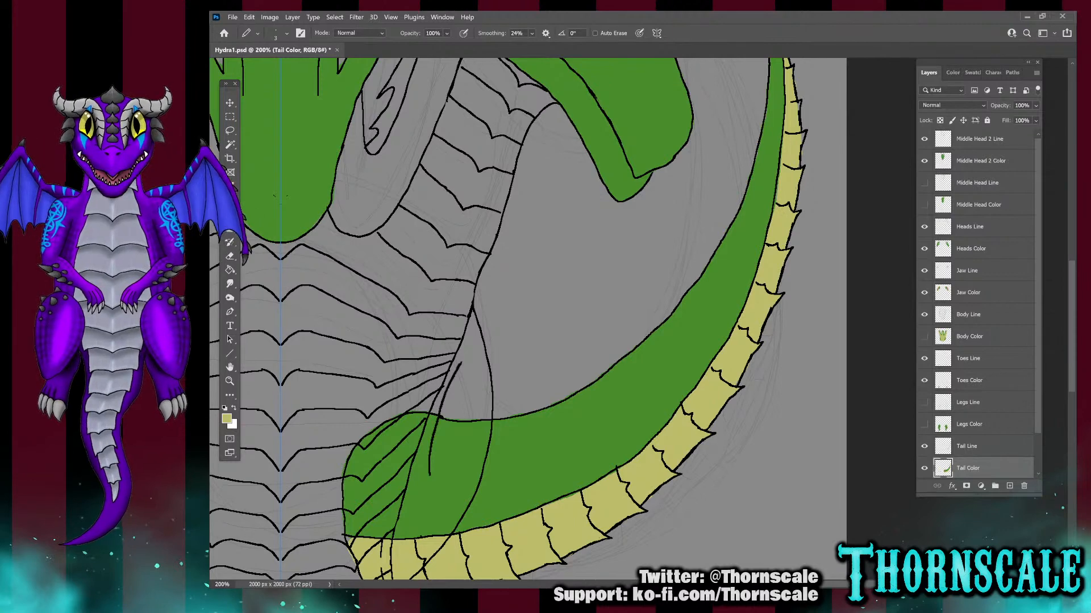
scroll(529, 318, up, 8)
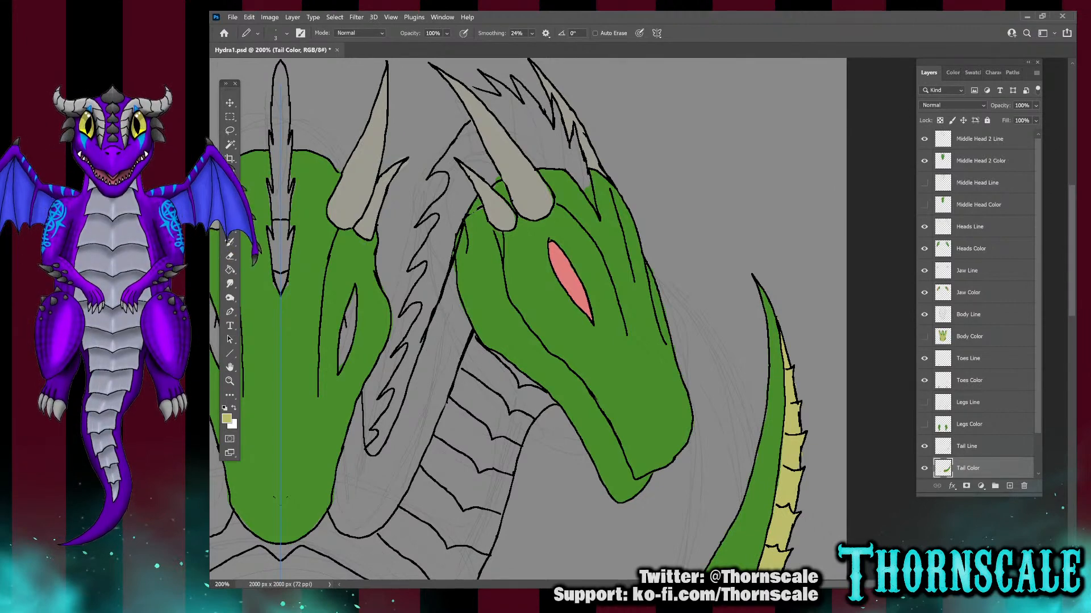
scroll(528, 319, down, 1)
scroll(528, 319, down, 10)
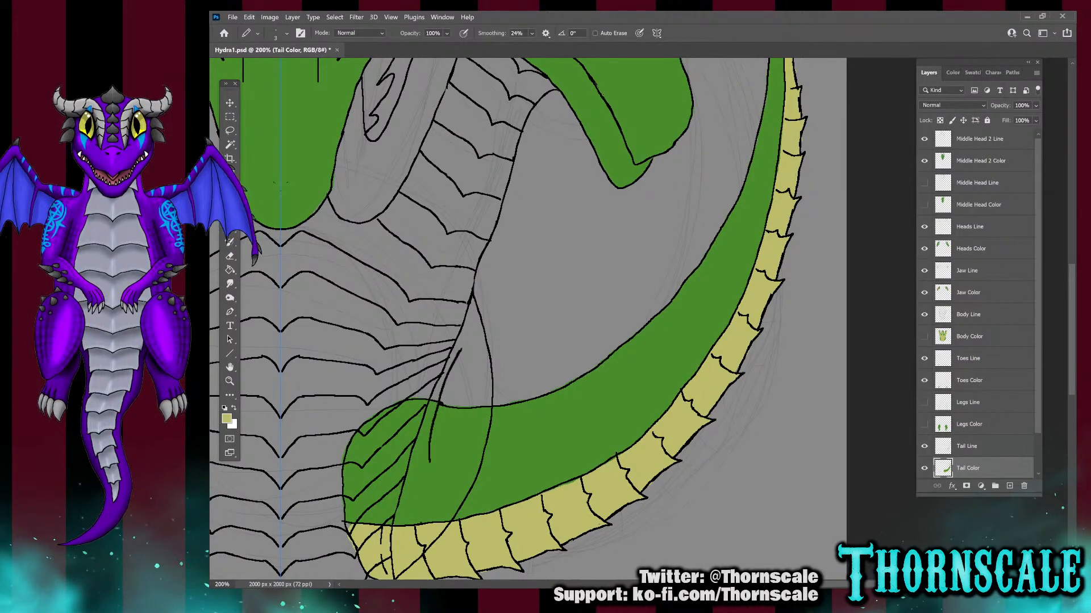
On the Tail Line layer, erase the middle of the scale dividers near the tail's tip and redraw them as black notches
key(e)
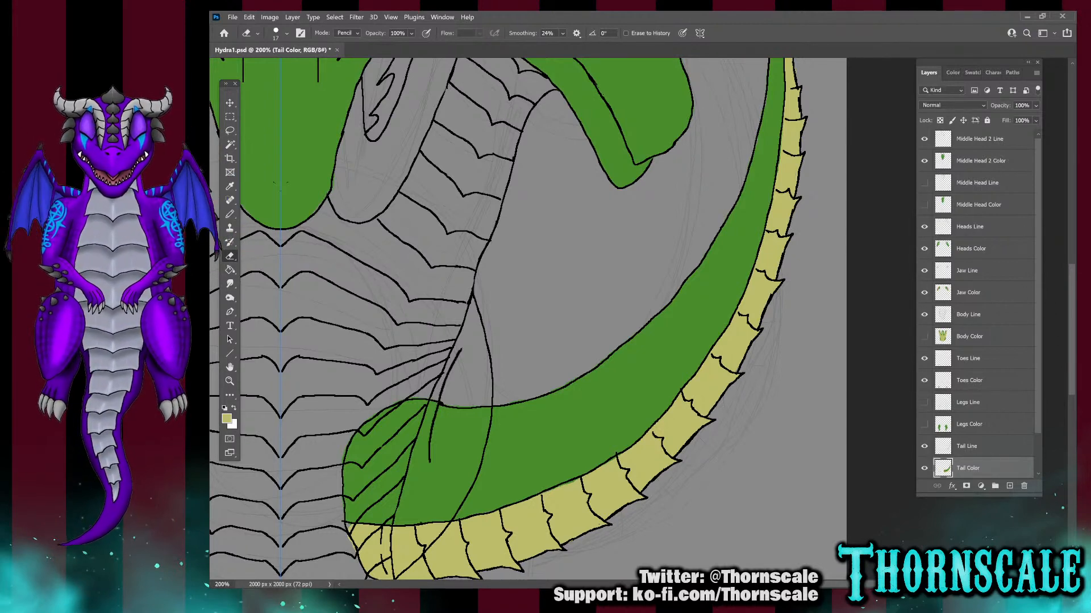
click(967, 446)
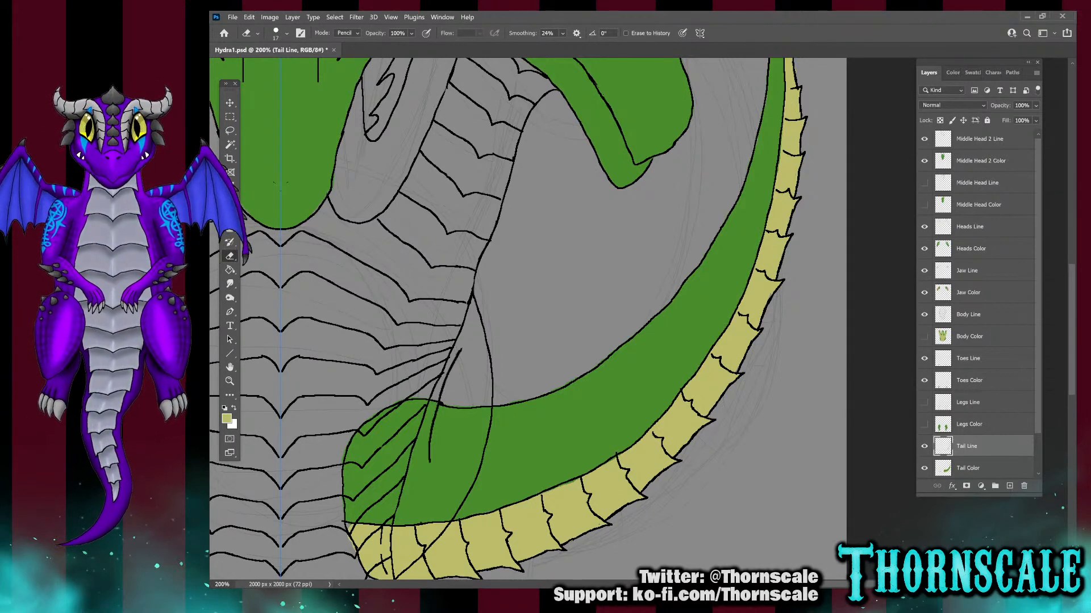
click(967, 468)
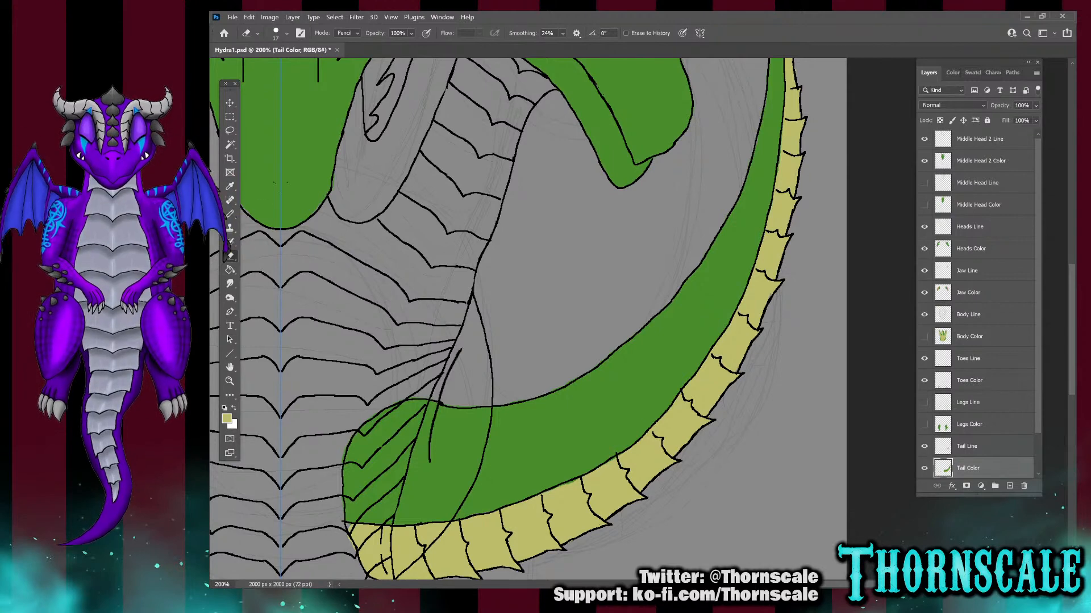
key(b)
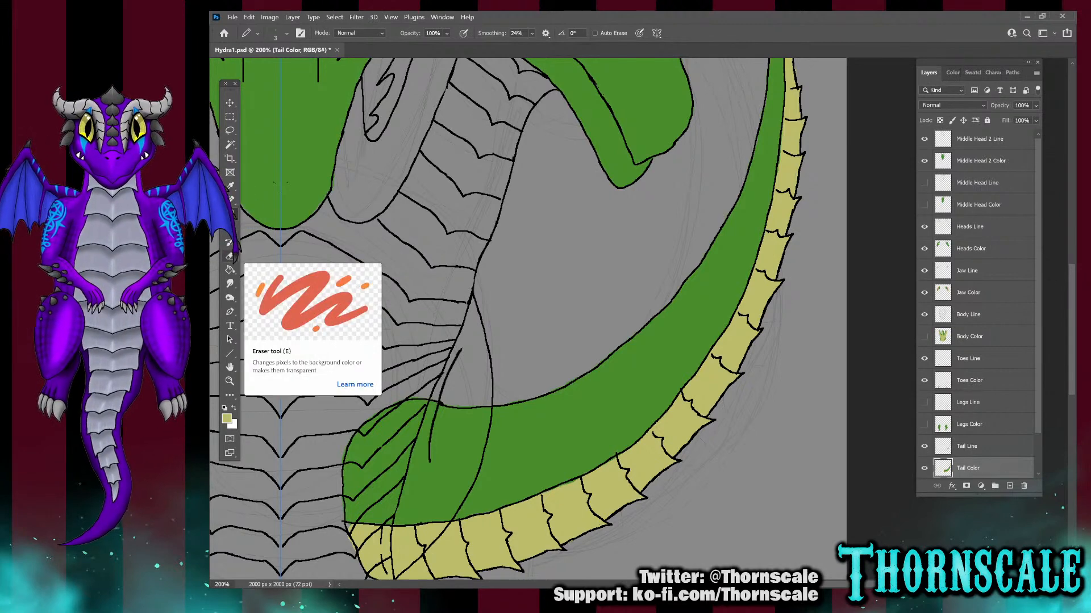
click(967, 446)
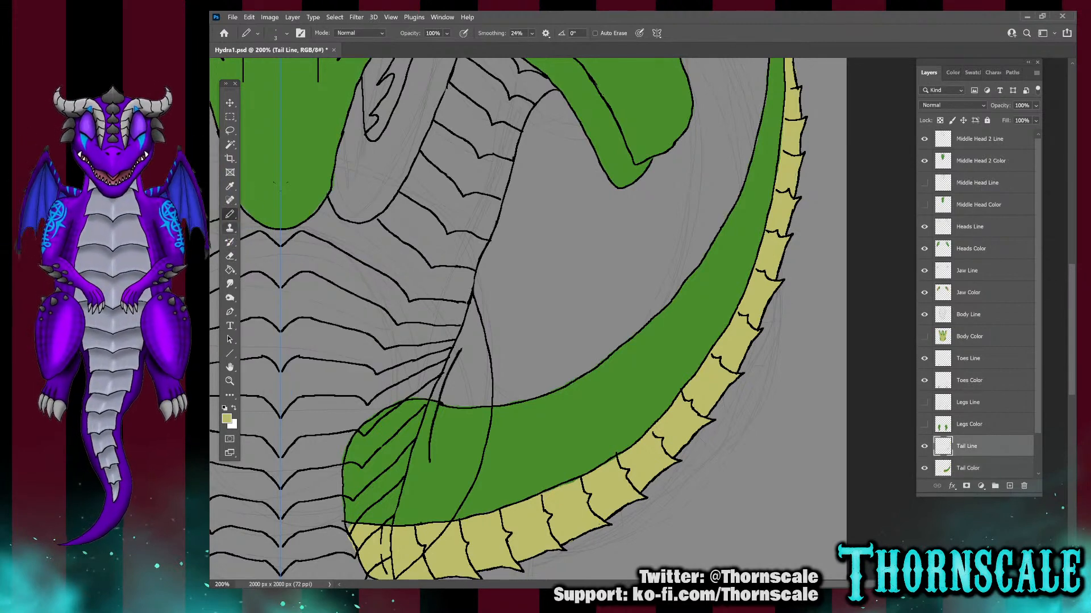
click(230, 255)
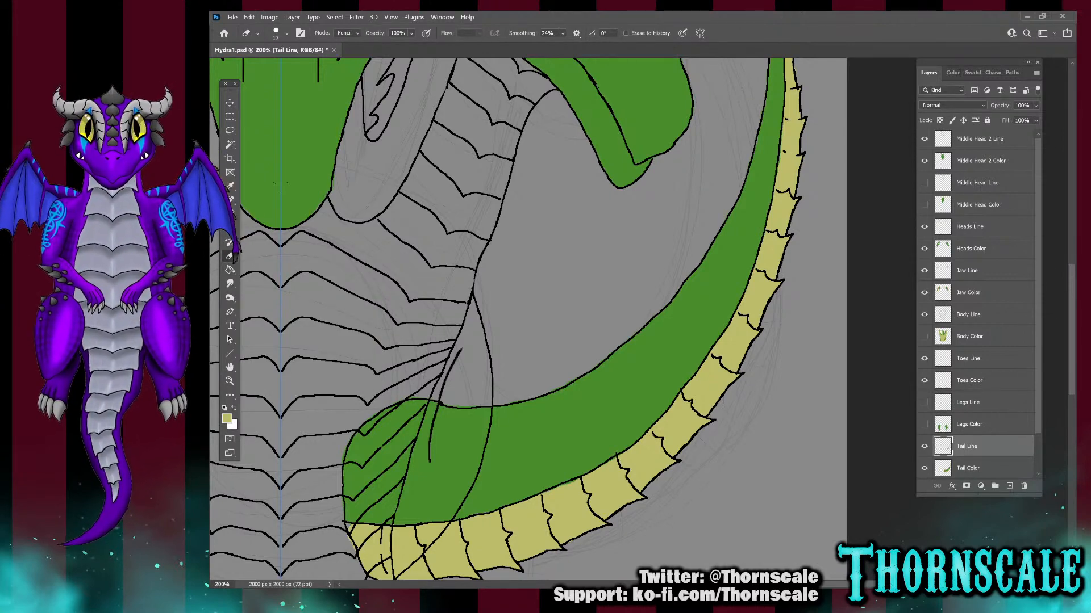
key(b)
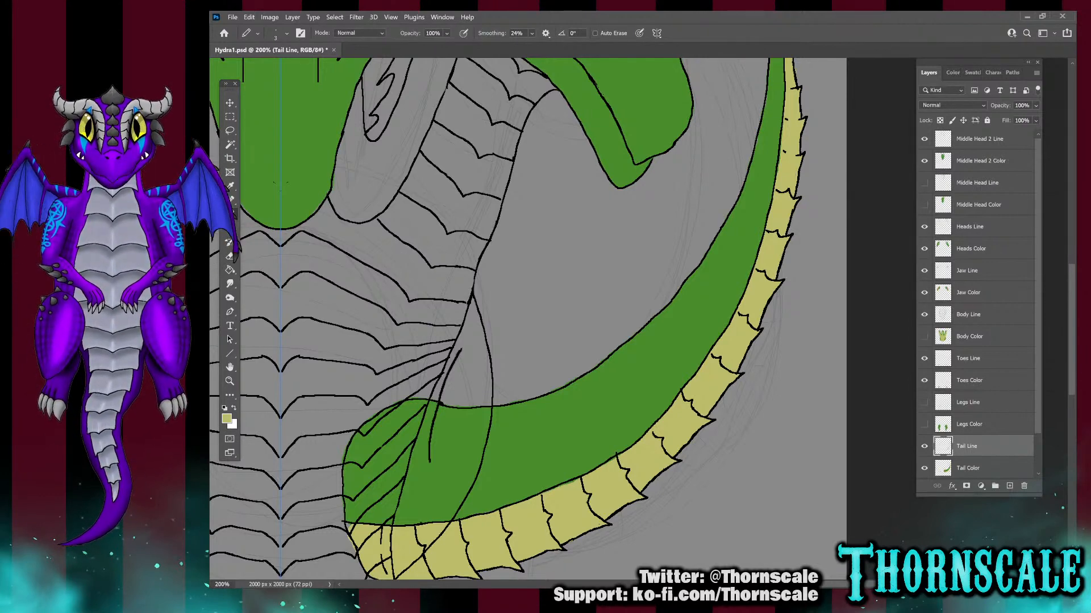
key(d)
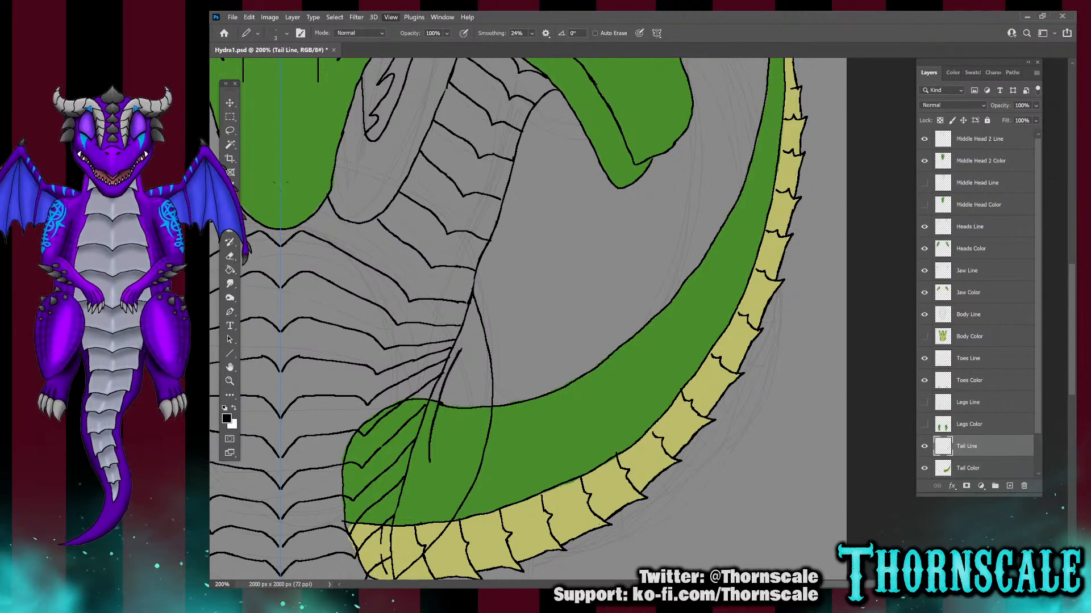
Show the Body Color, Legs Line and Legs Color layers and turn off the paint symmetry
key(ctrl+minus)
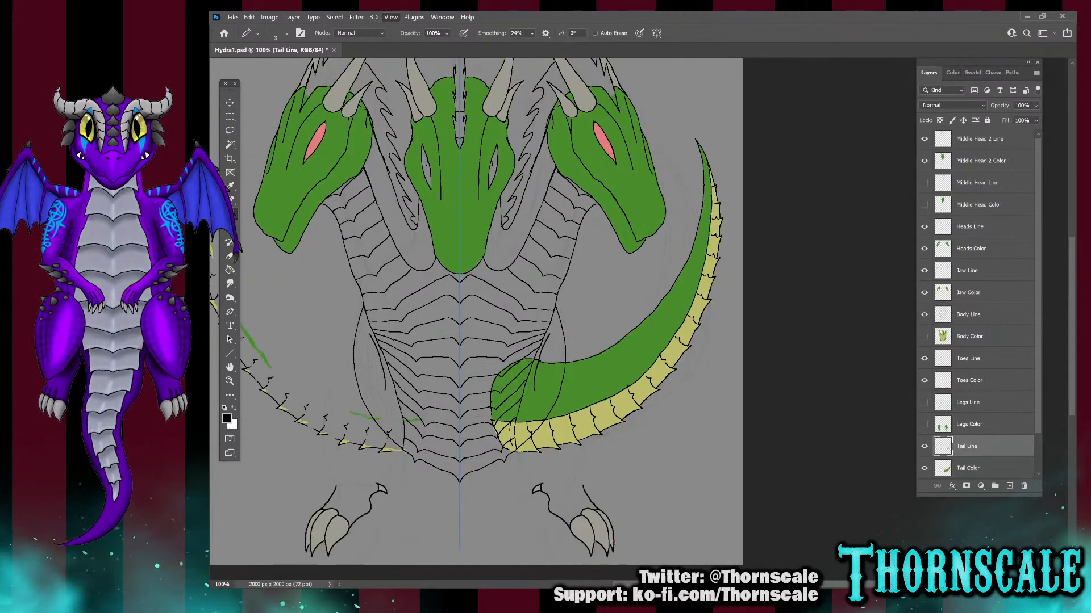
key(ctrl+minus)
click(924, 336)
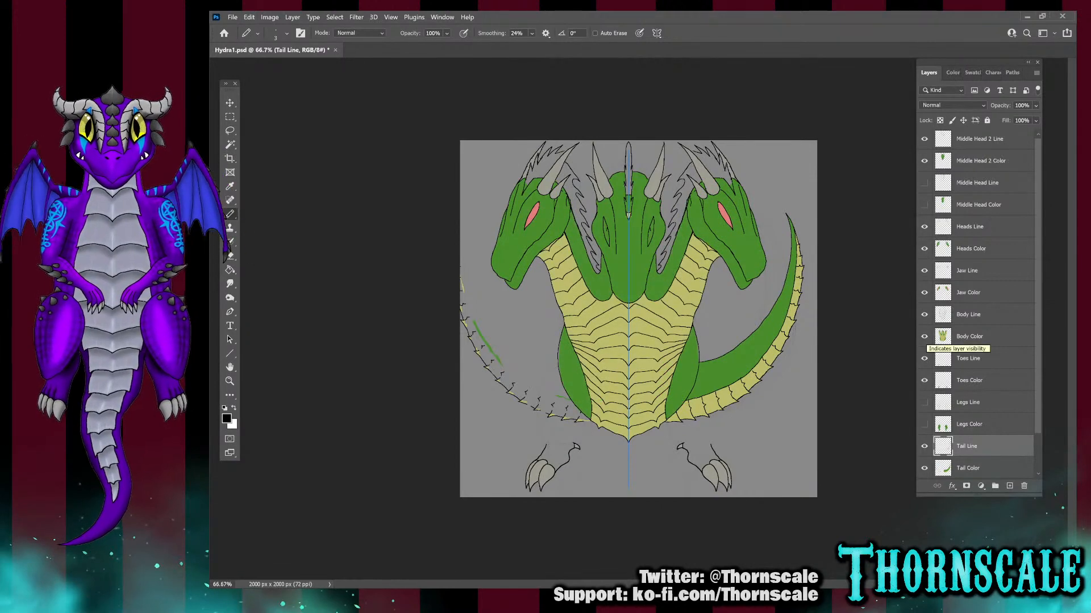
click(924, 424)
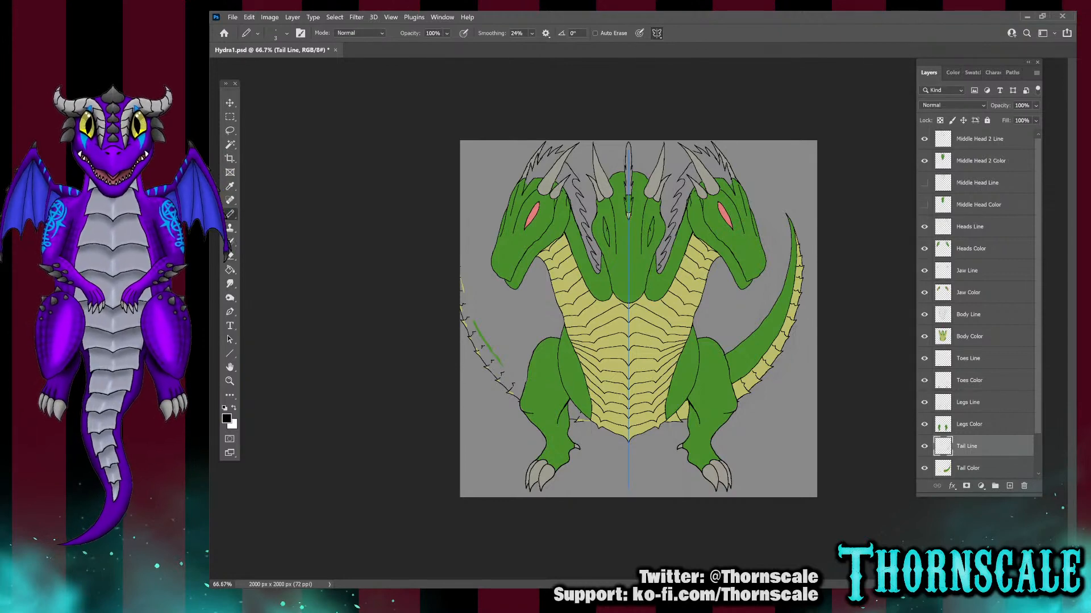
click(676, 45)
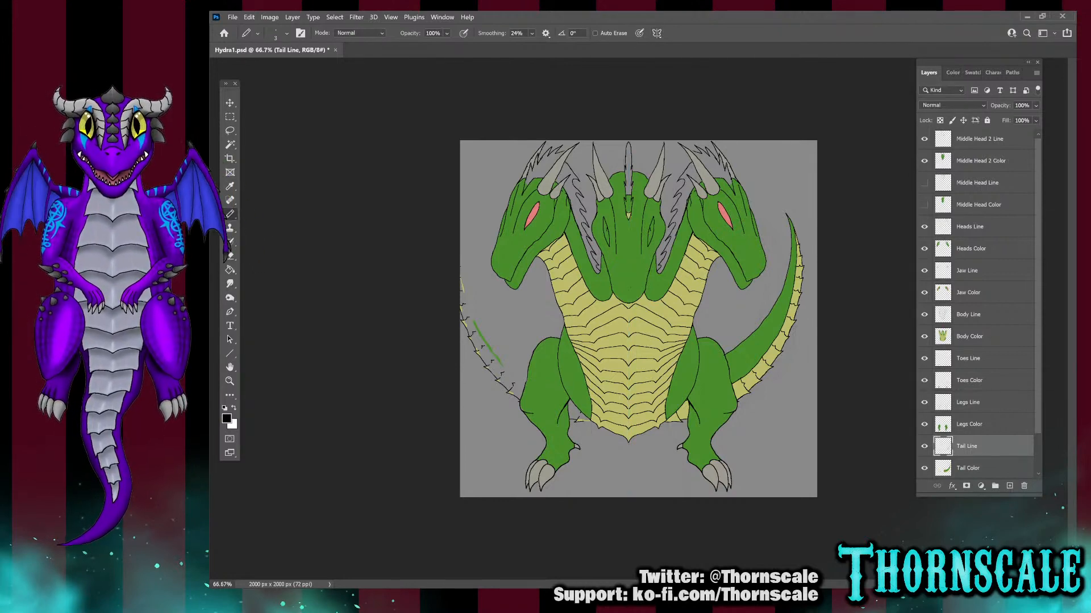
Hide the Body Line, Body Color, Toes Line, Toes Color, Legs Line and Legs Color layers to isolate the tail
click(925, 424)
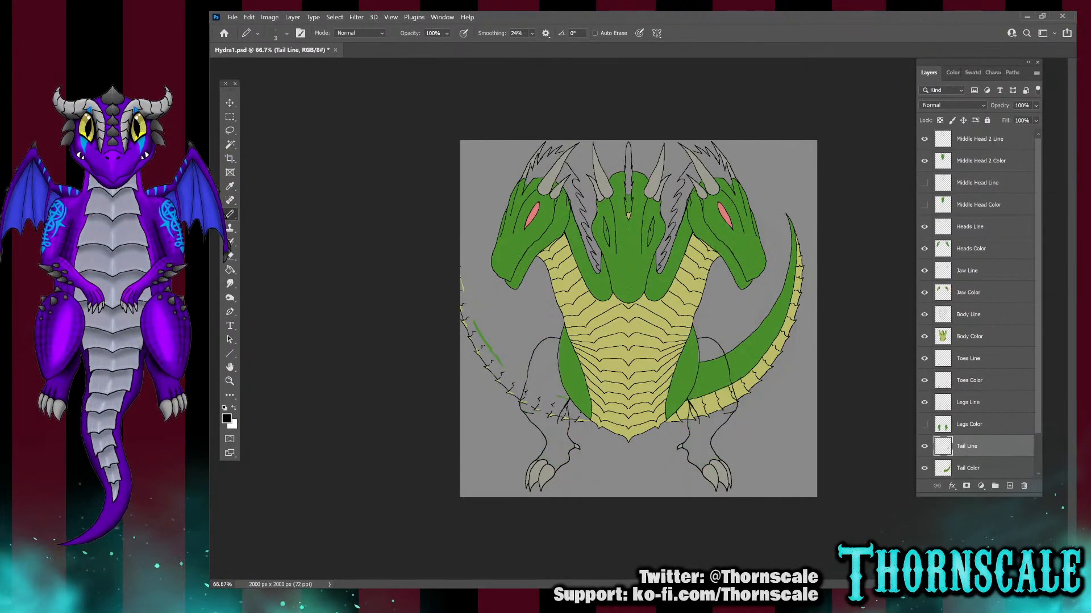
click(924, 336)
click(924, 358)
click(924, 380)
click(924, 402)
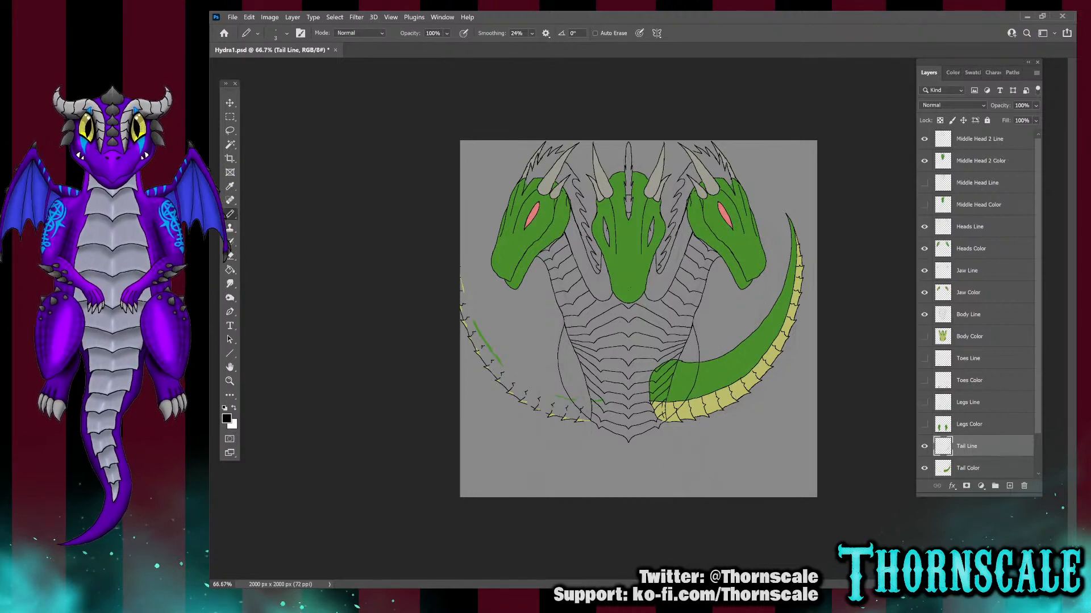
click(924, 314)
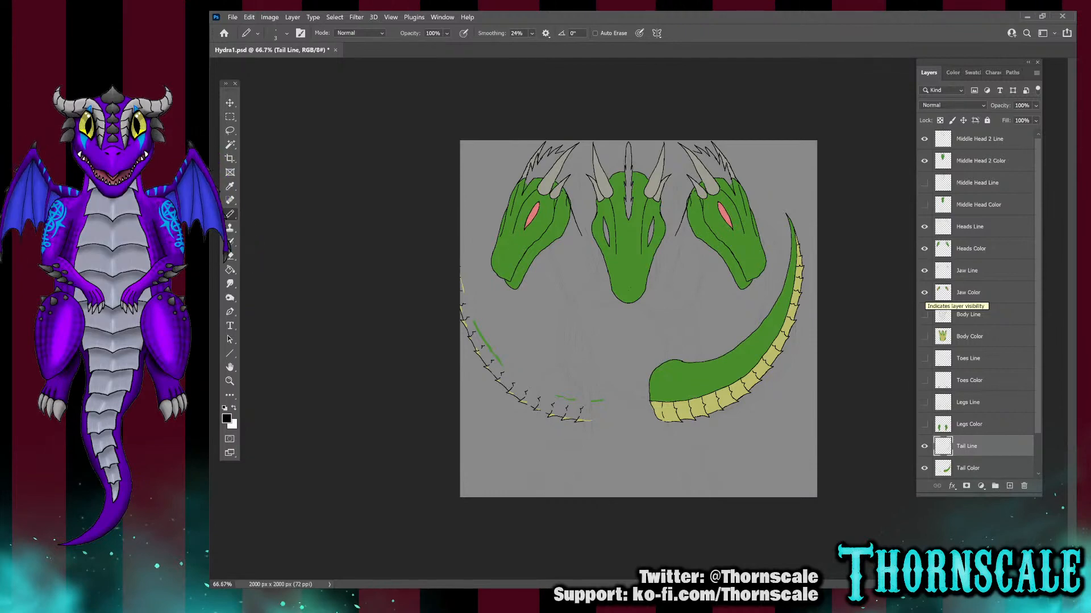
Erase the stray mirrored tail strokes opposite the real tail on the Tail Line and Tail Color layers with a 73 px eraser
key(e)
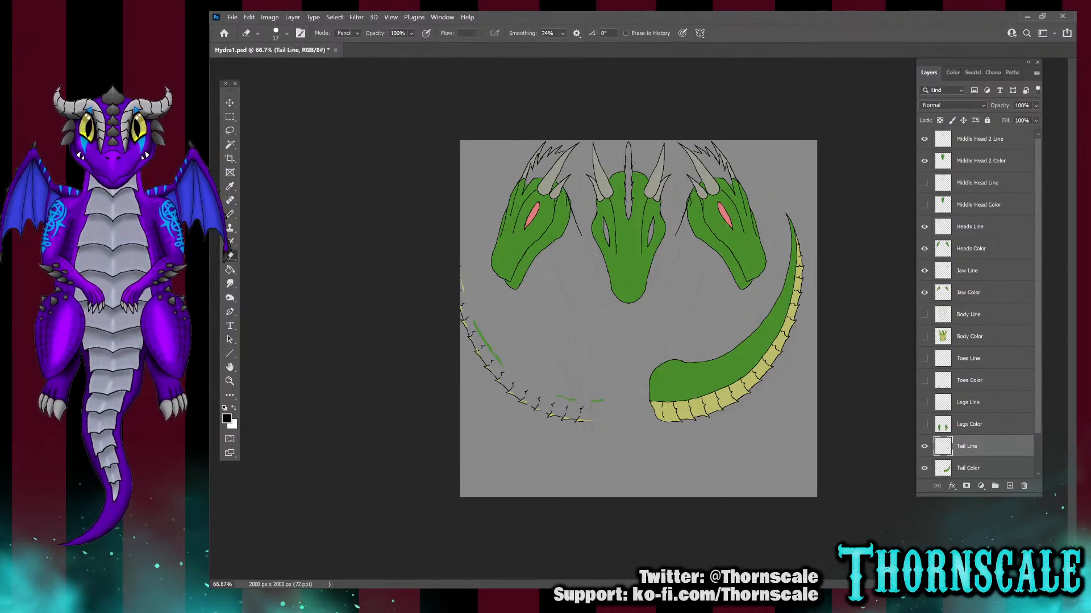
key(bracketright)
key(bracketright)
key(bracketright)
key(bracketright)
key(bracketright)
key(bracketright)
key(bracketright)
key(bracketright)
key(bracketright)
key(bracketright)
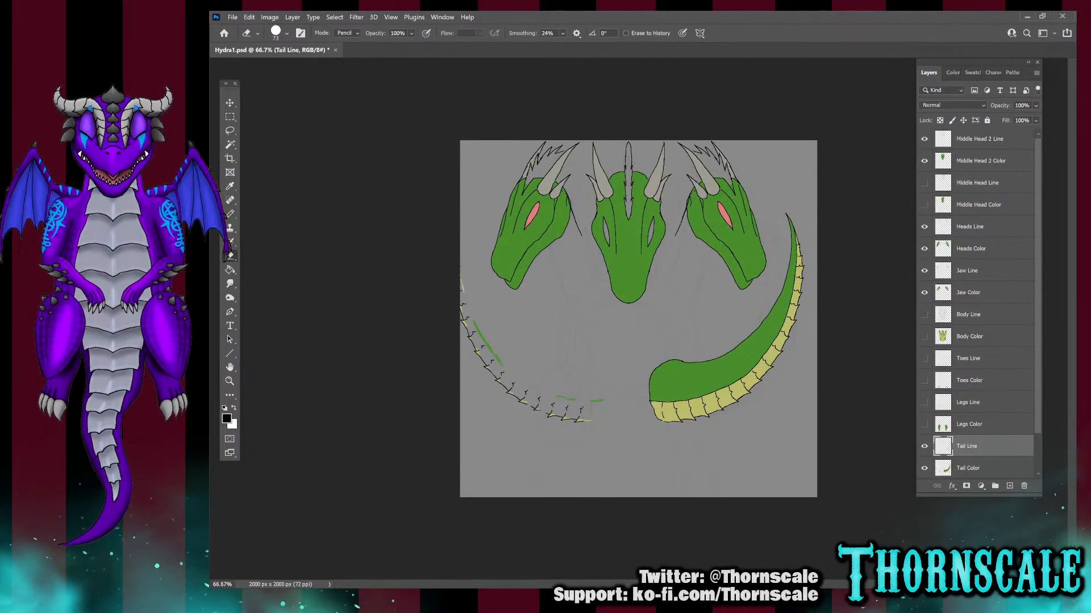
drag(562, 412, 581, 423)
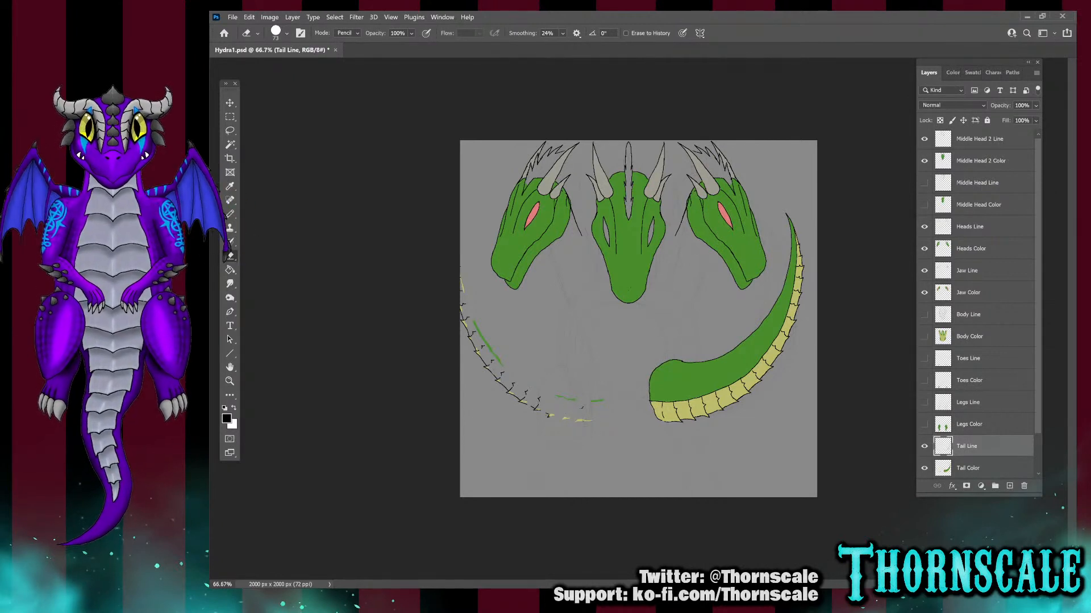
click(535, 407)
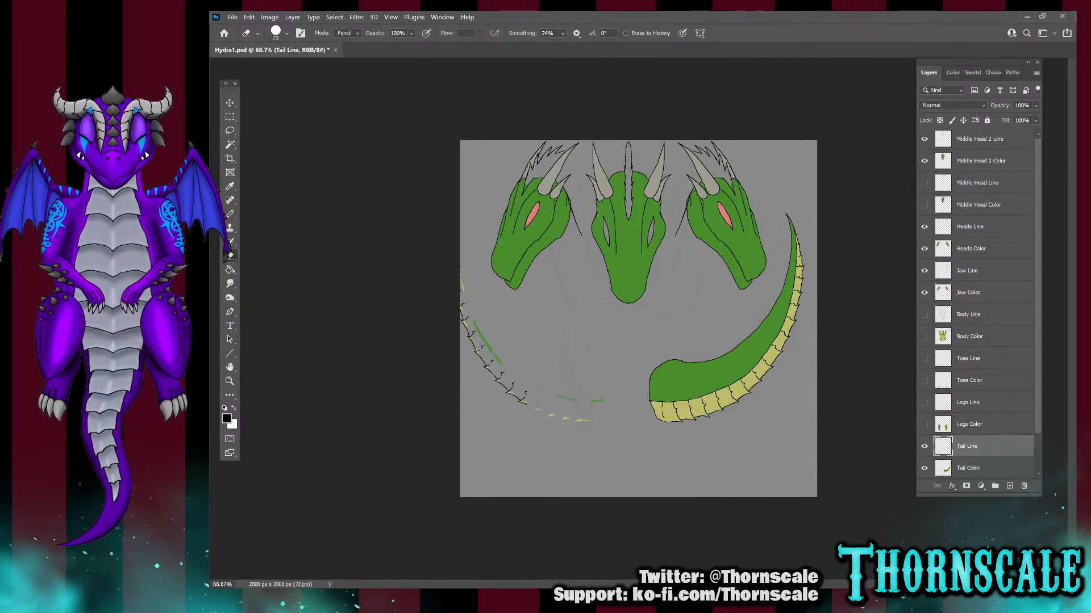
drag(508, 391, 461, 313)
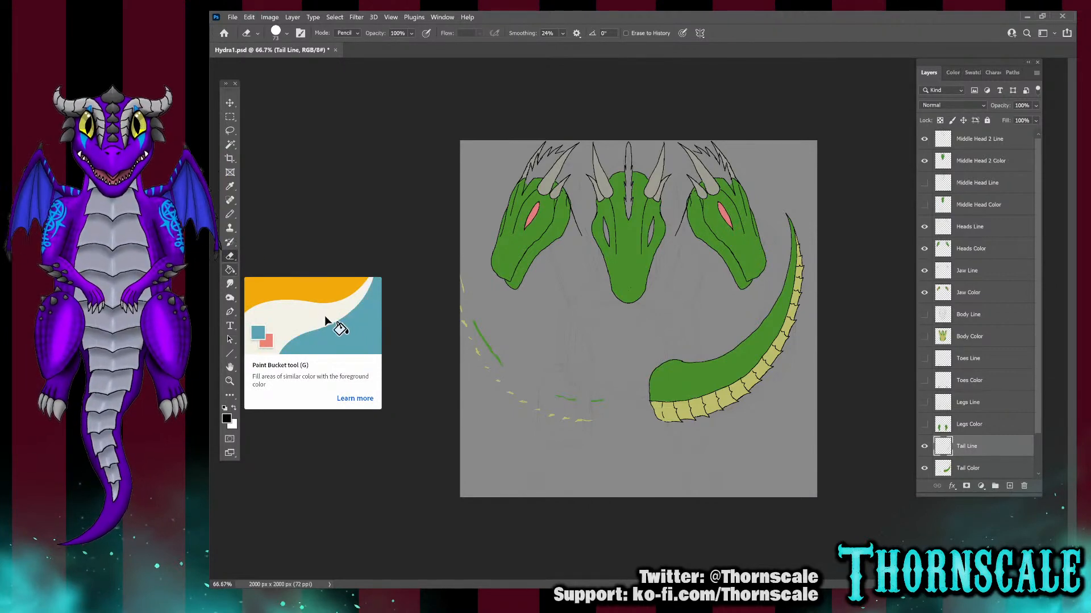
click(972, 468)
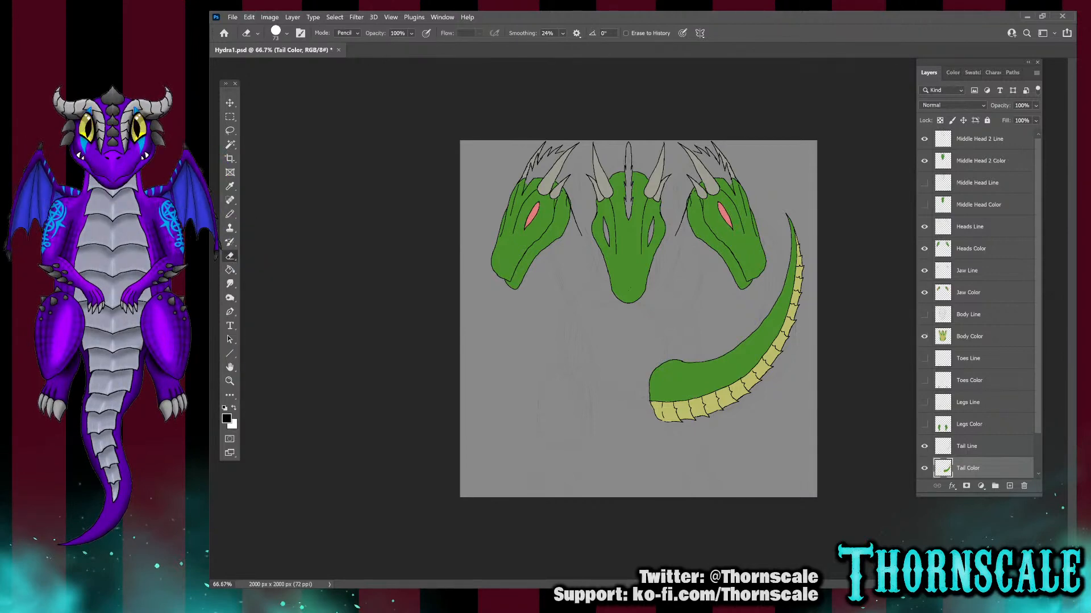
Show the body, toes and legs line and color layers again and save the file
click(924, 314)
click(924, 359)
click(924, 380)
click(924, 402)
click(924, 425)
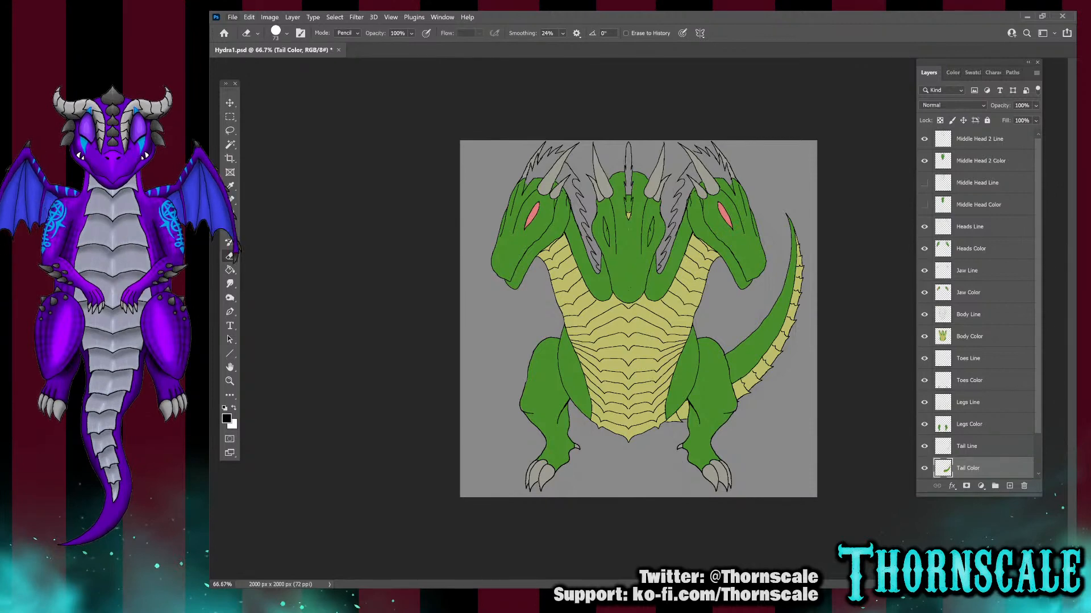
key(ctrl+s)
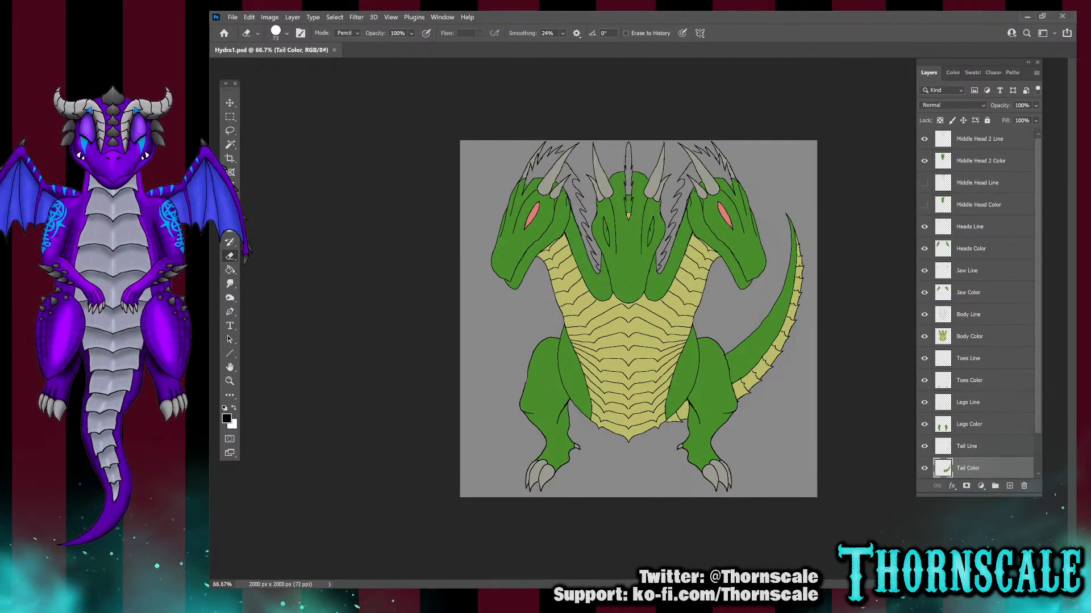